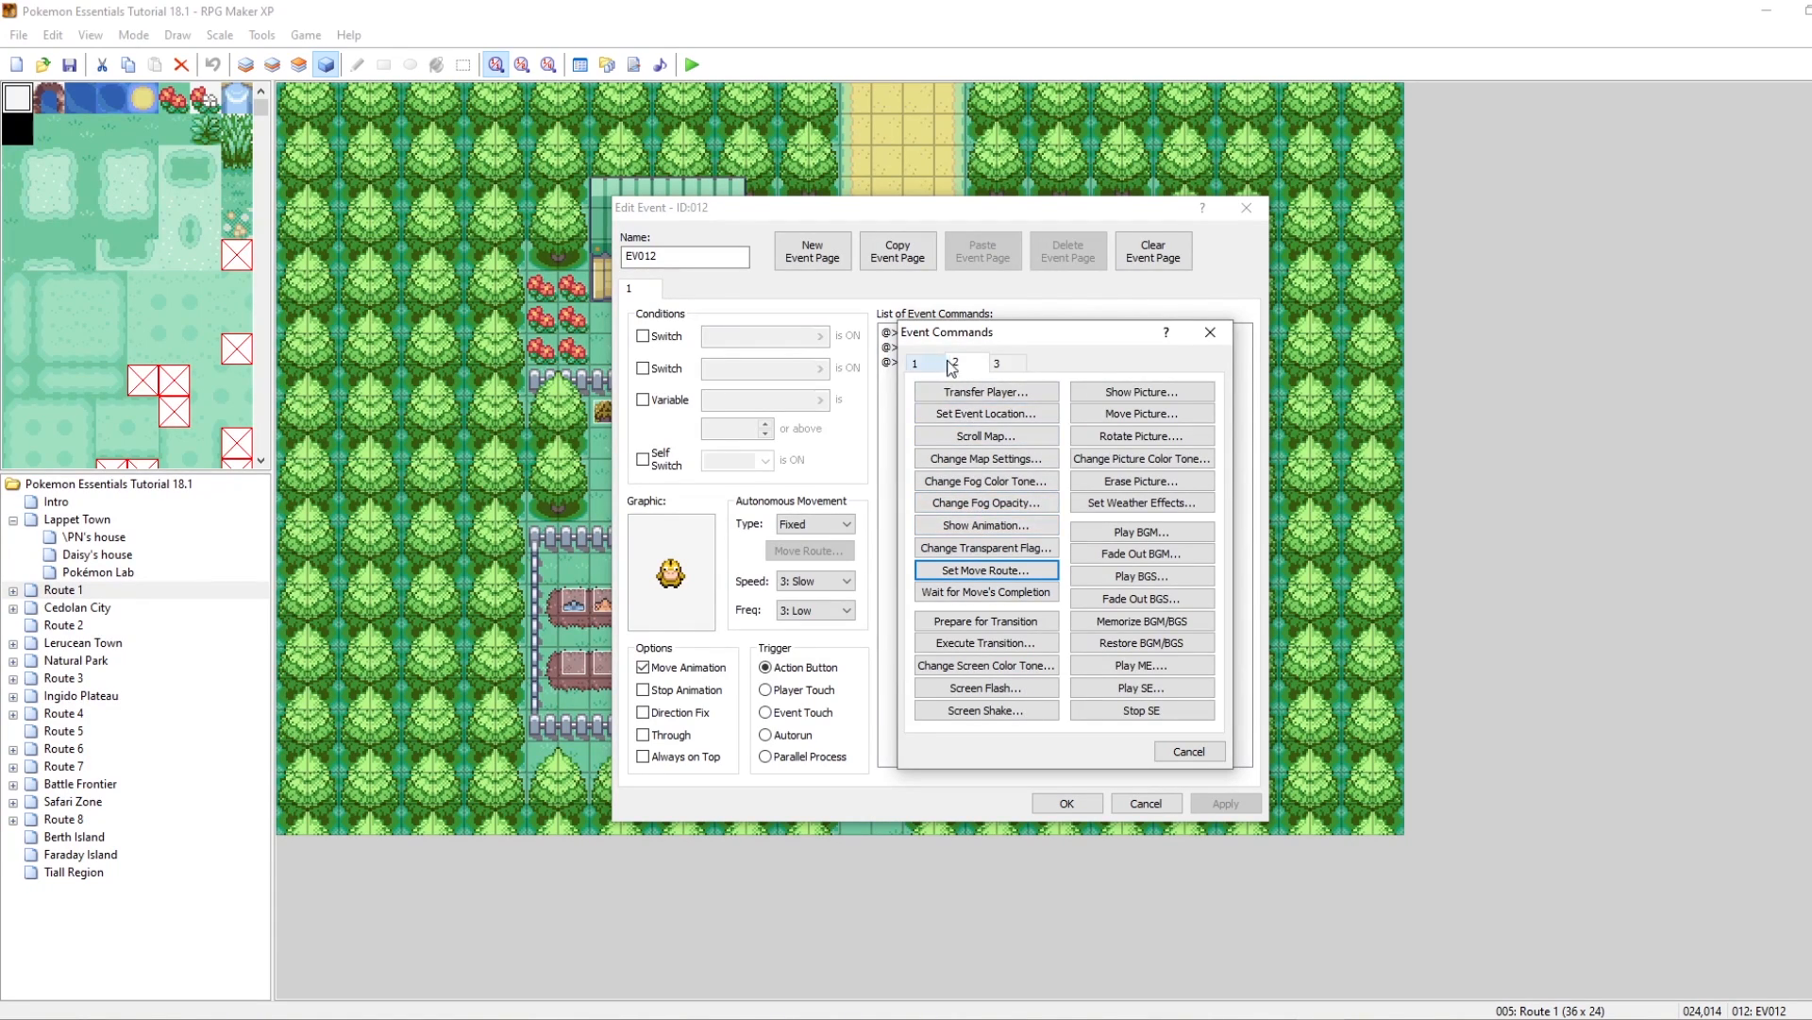
Step: Add a Show Animation command to the Psyduck event, playing the Exclaim bubble on This event
click(982, 525)
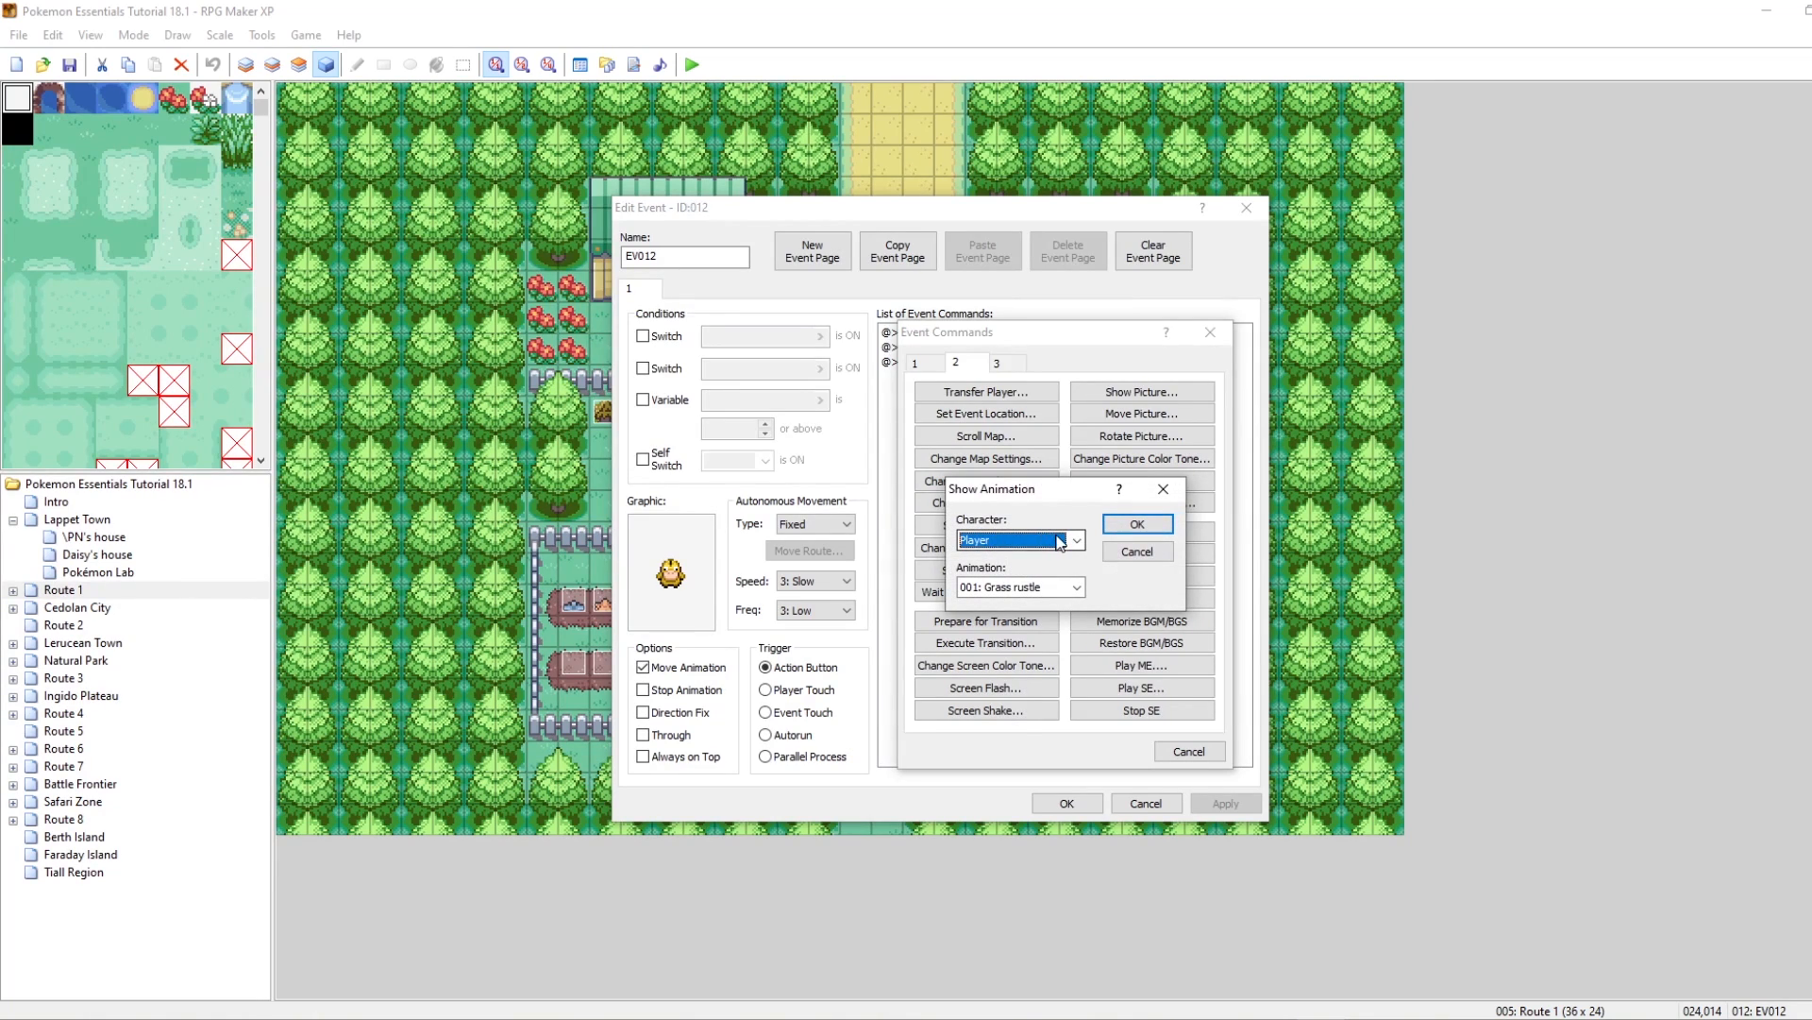
click(988, 534)
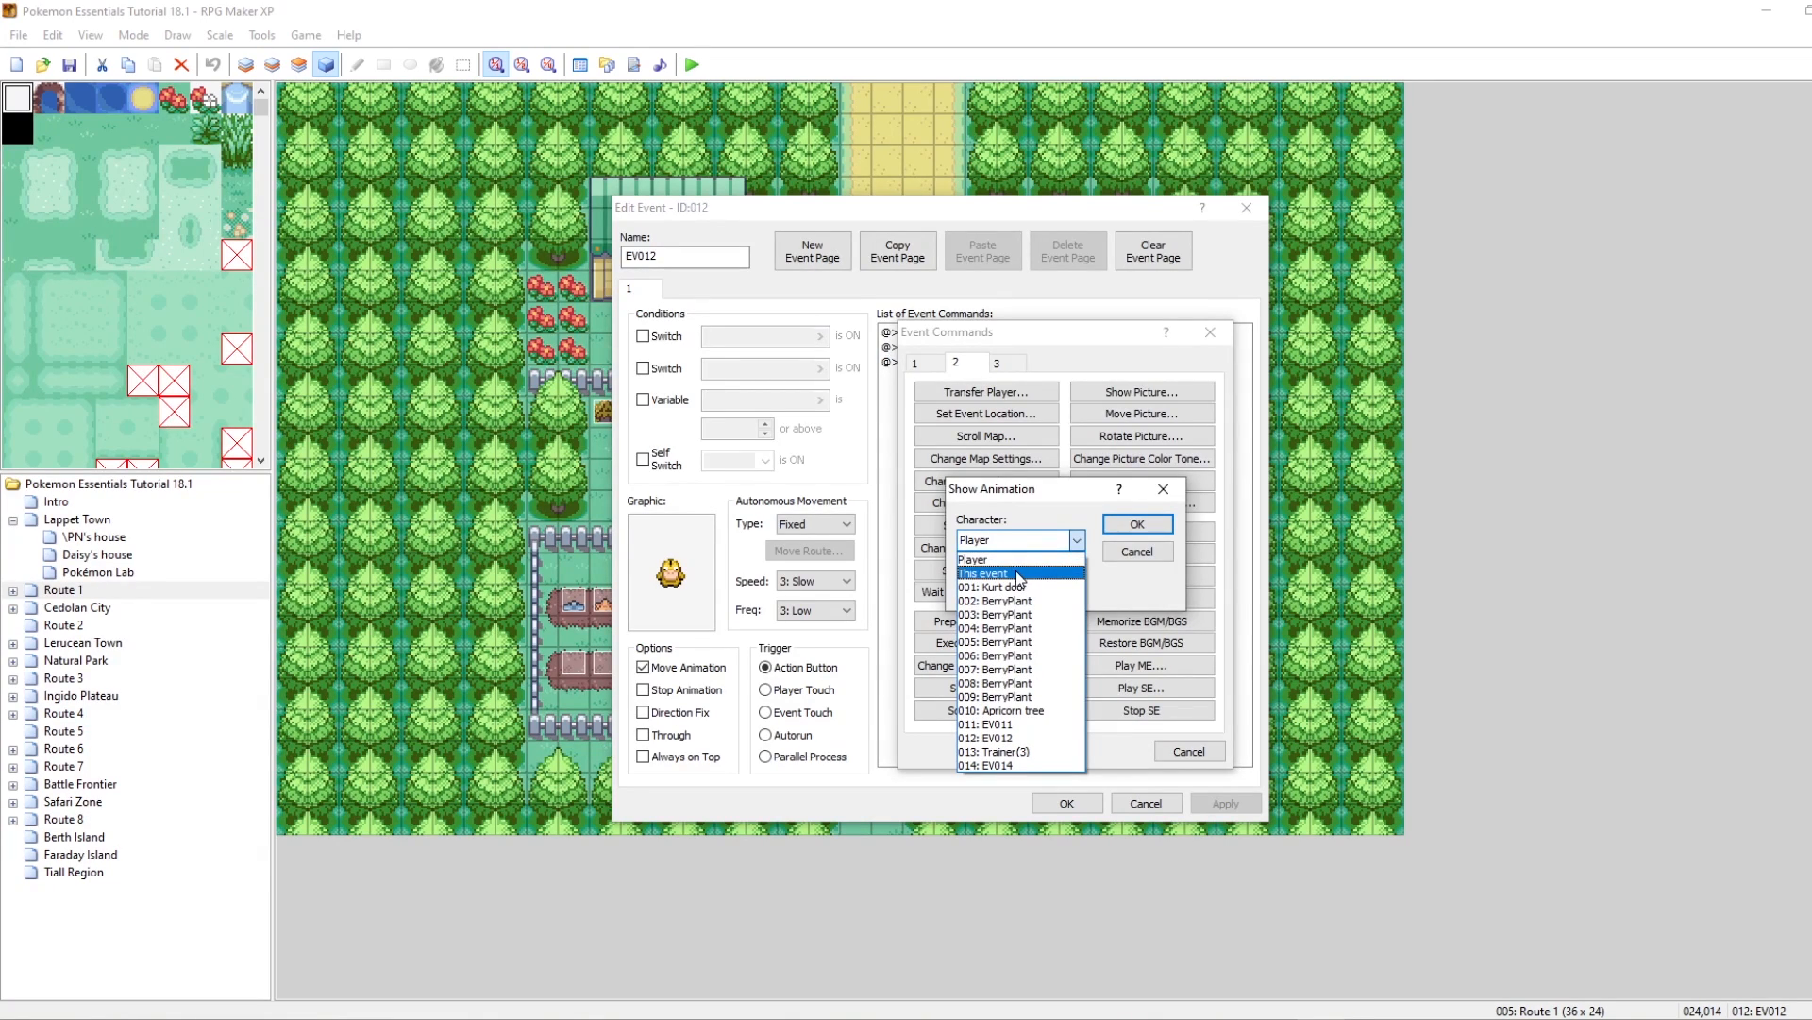
click(1016, 572)
click(988, 587)
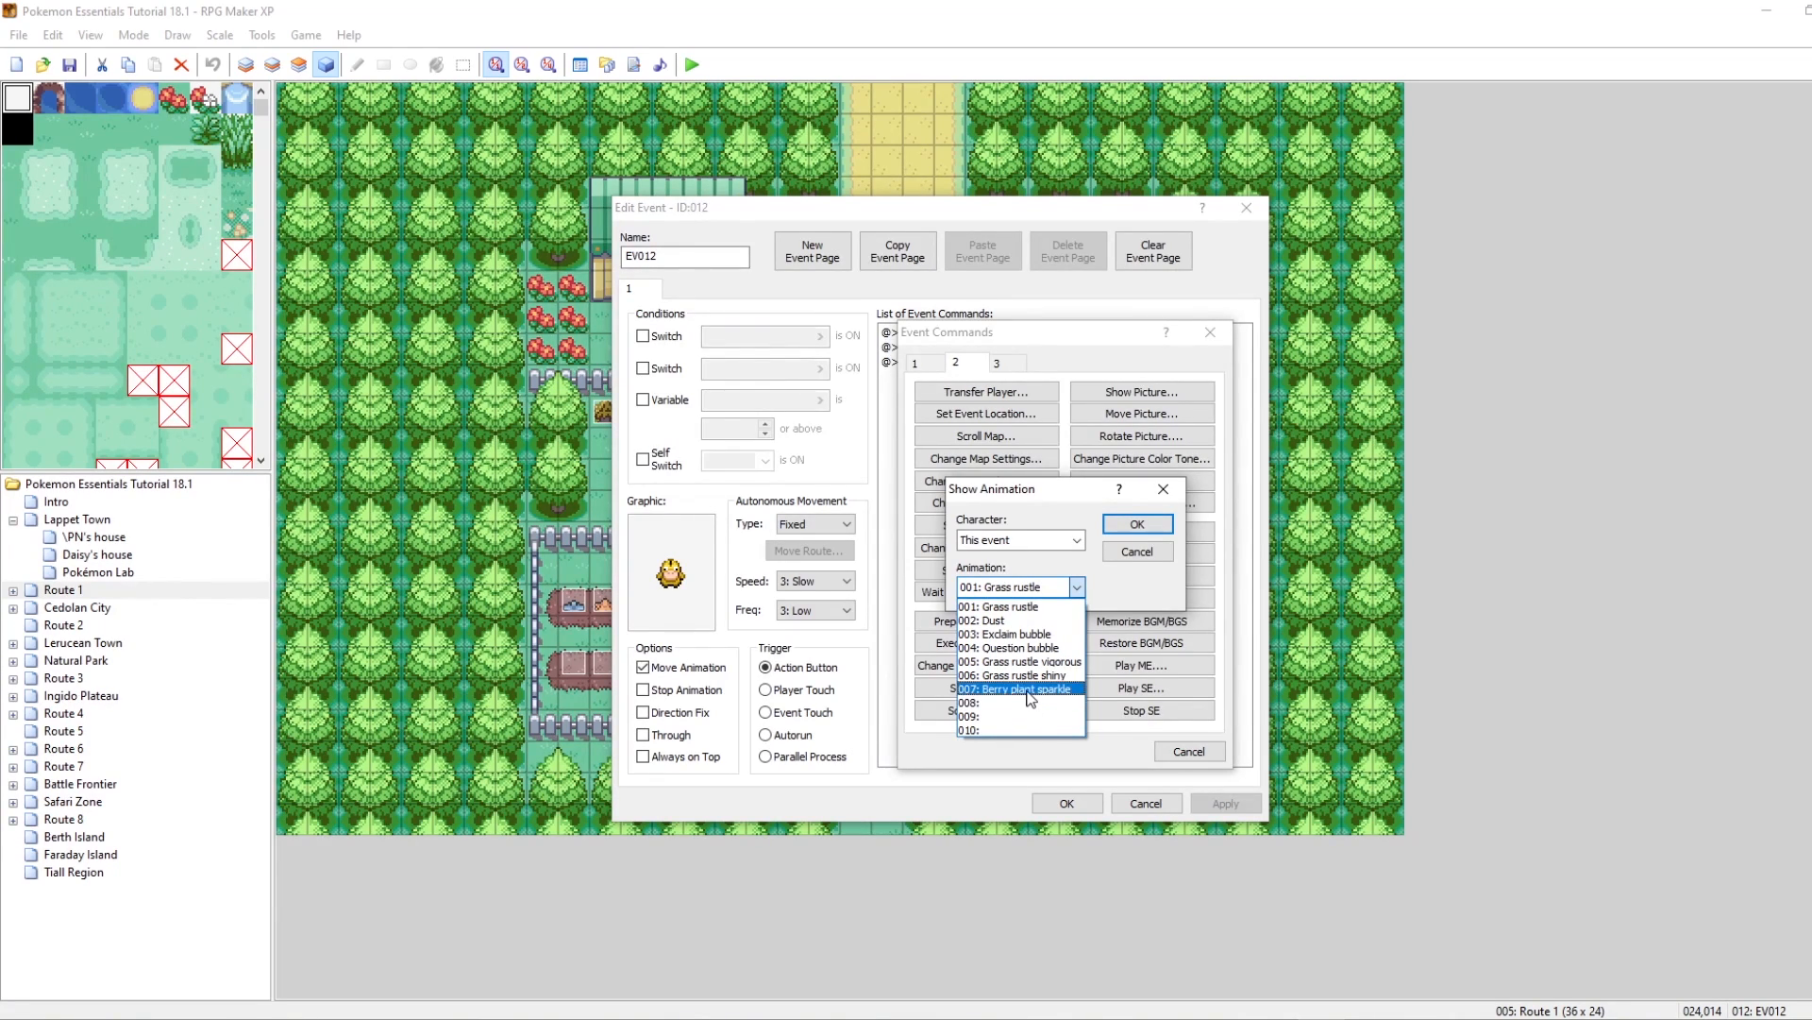
click(1008, 634)
click(1137, 524)
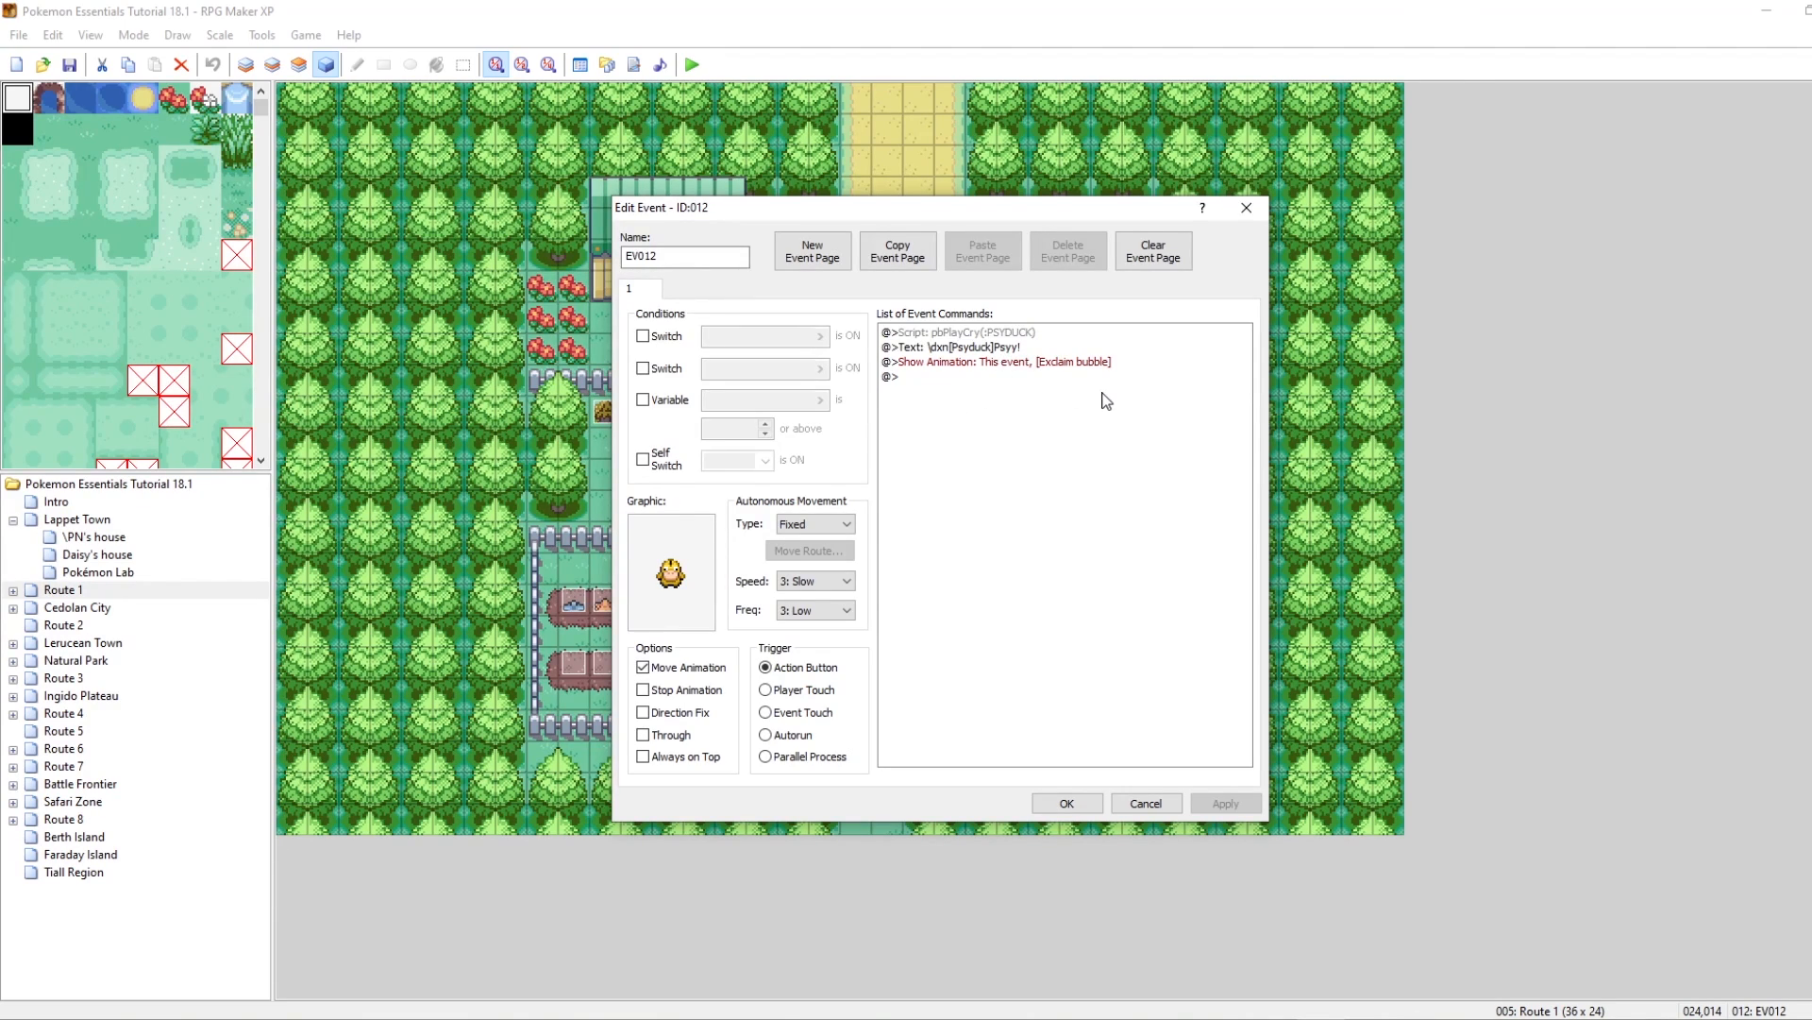
Step: Copy the Exclaim bubble animation command and paste it above the pbPlayCry script command
click(945, 364)
key(ctrl+c)
click(923, 334)
key(ctrl+v)
Step: Insert a 14-frame Wait before the pbPlayCry script command
right_click(967, 349)
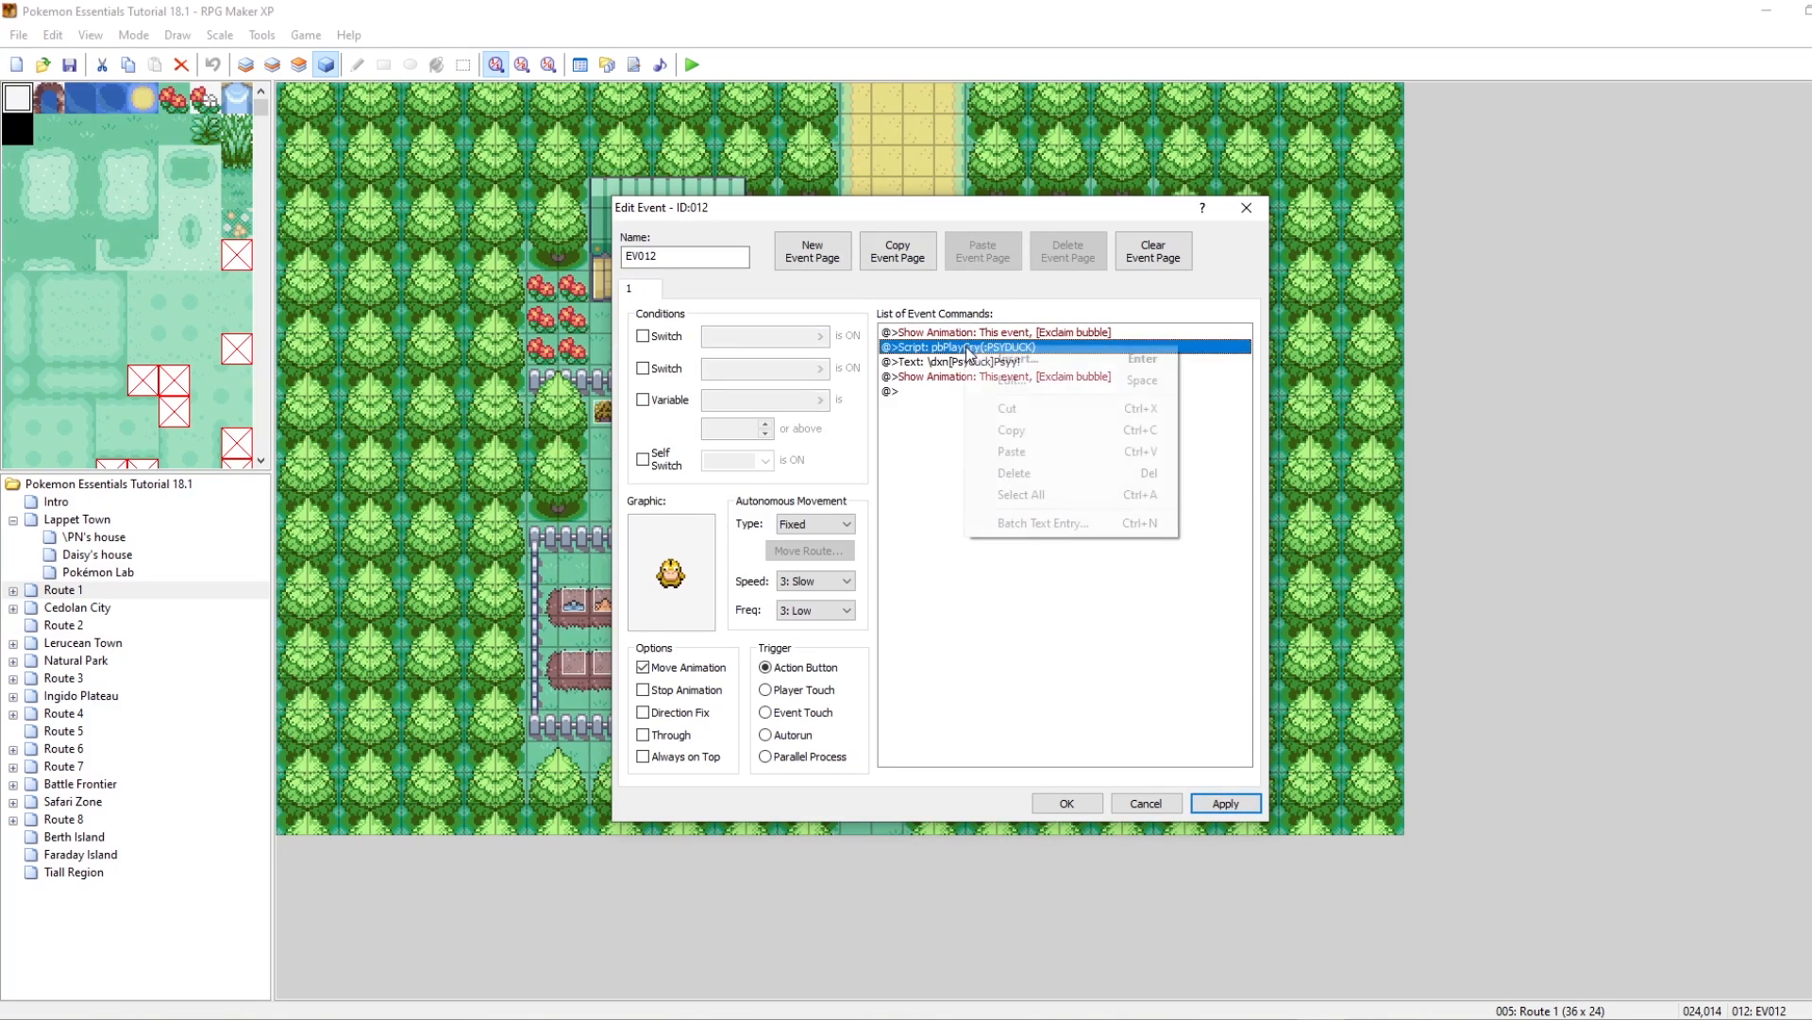
click(992, 359)
click(985, 504)
text(14)
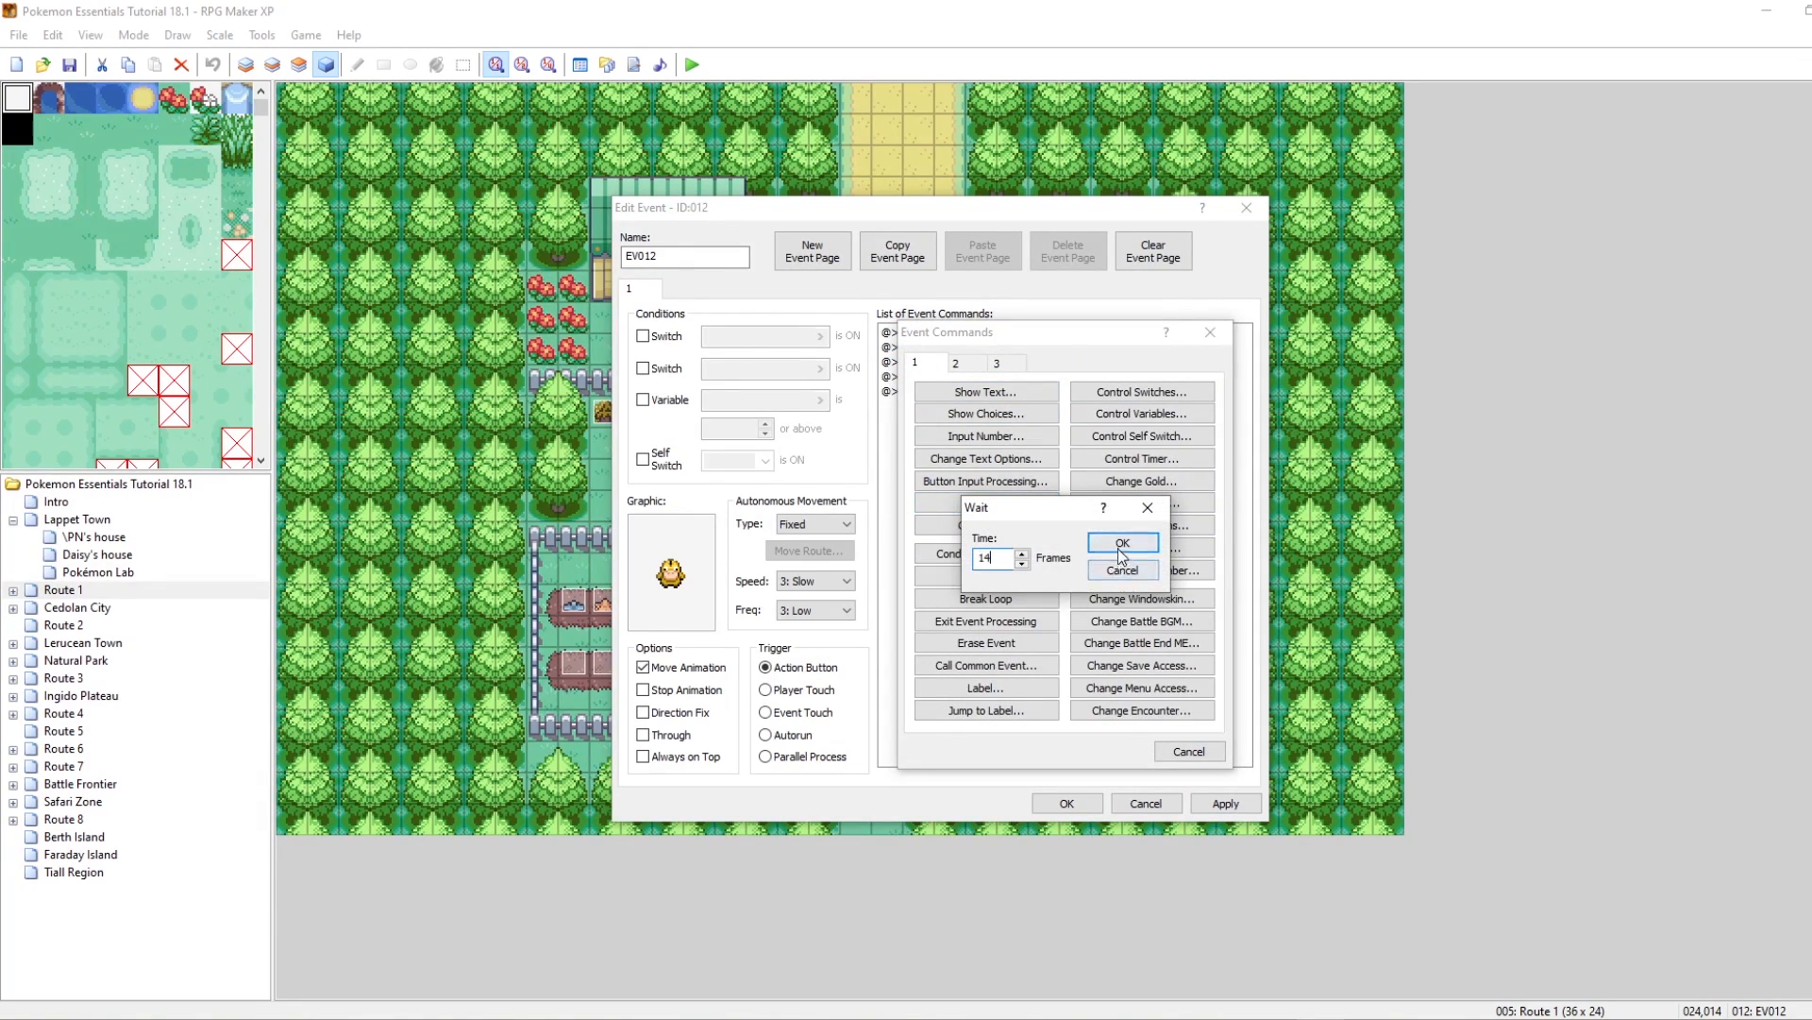
click(1121, 543)
Step: Delete the duplicate Exclaim bubble animation at the end of the command list and save the event
click(1011, 391)
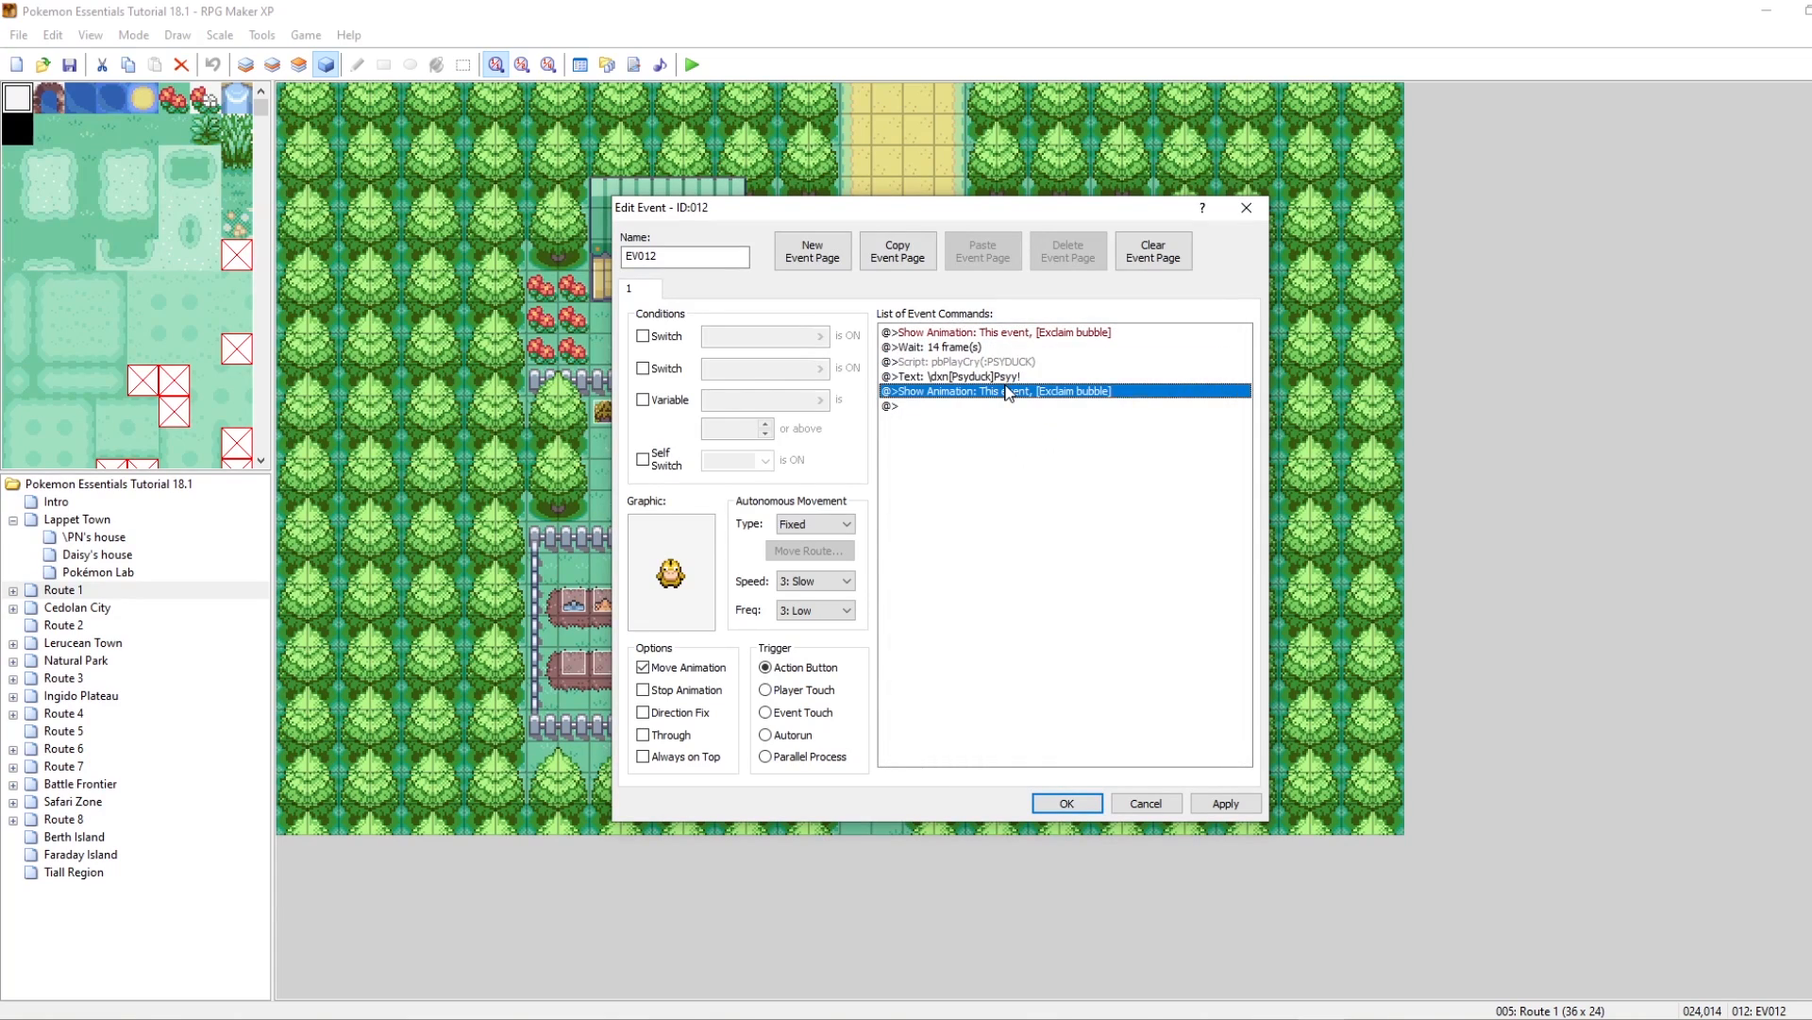
click(1225, 802)
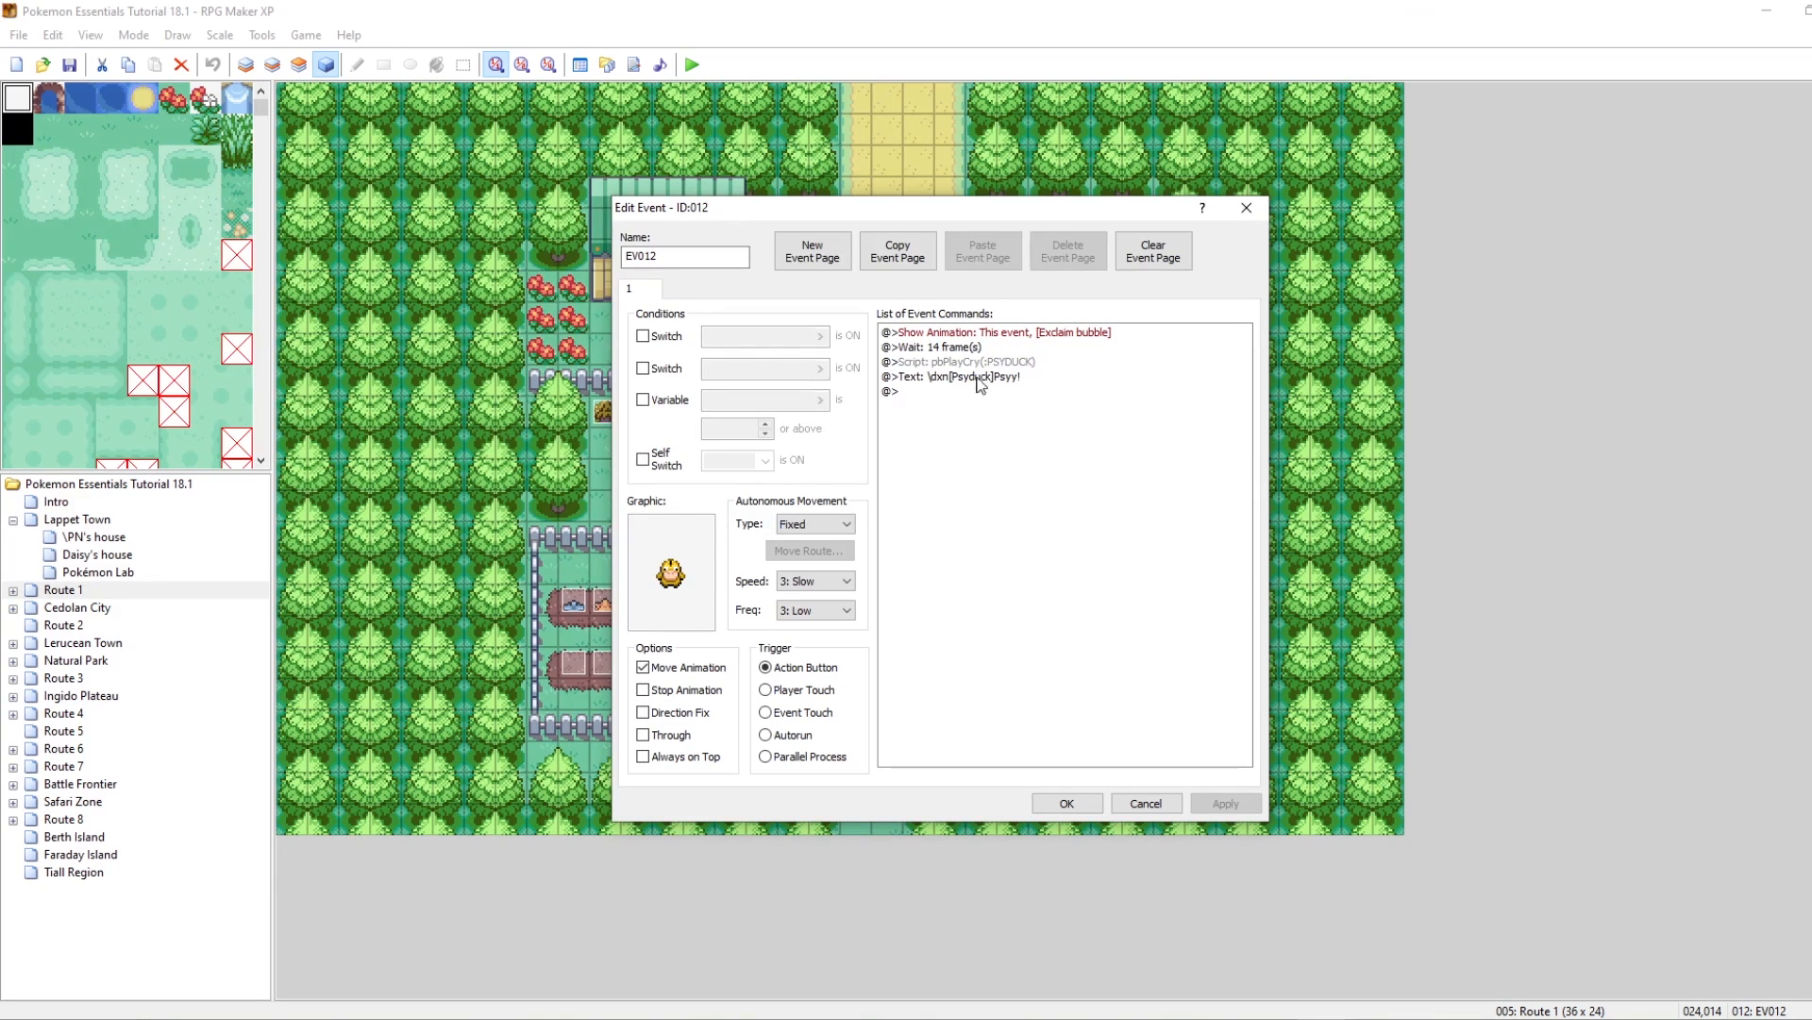
click(1064, 802)
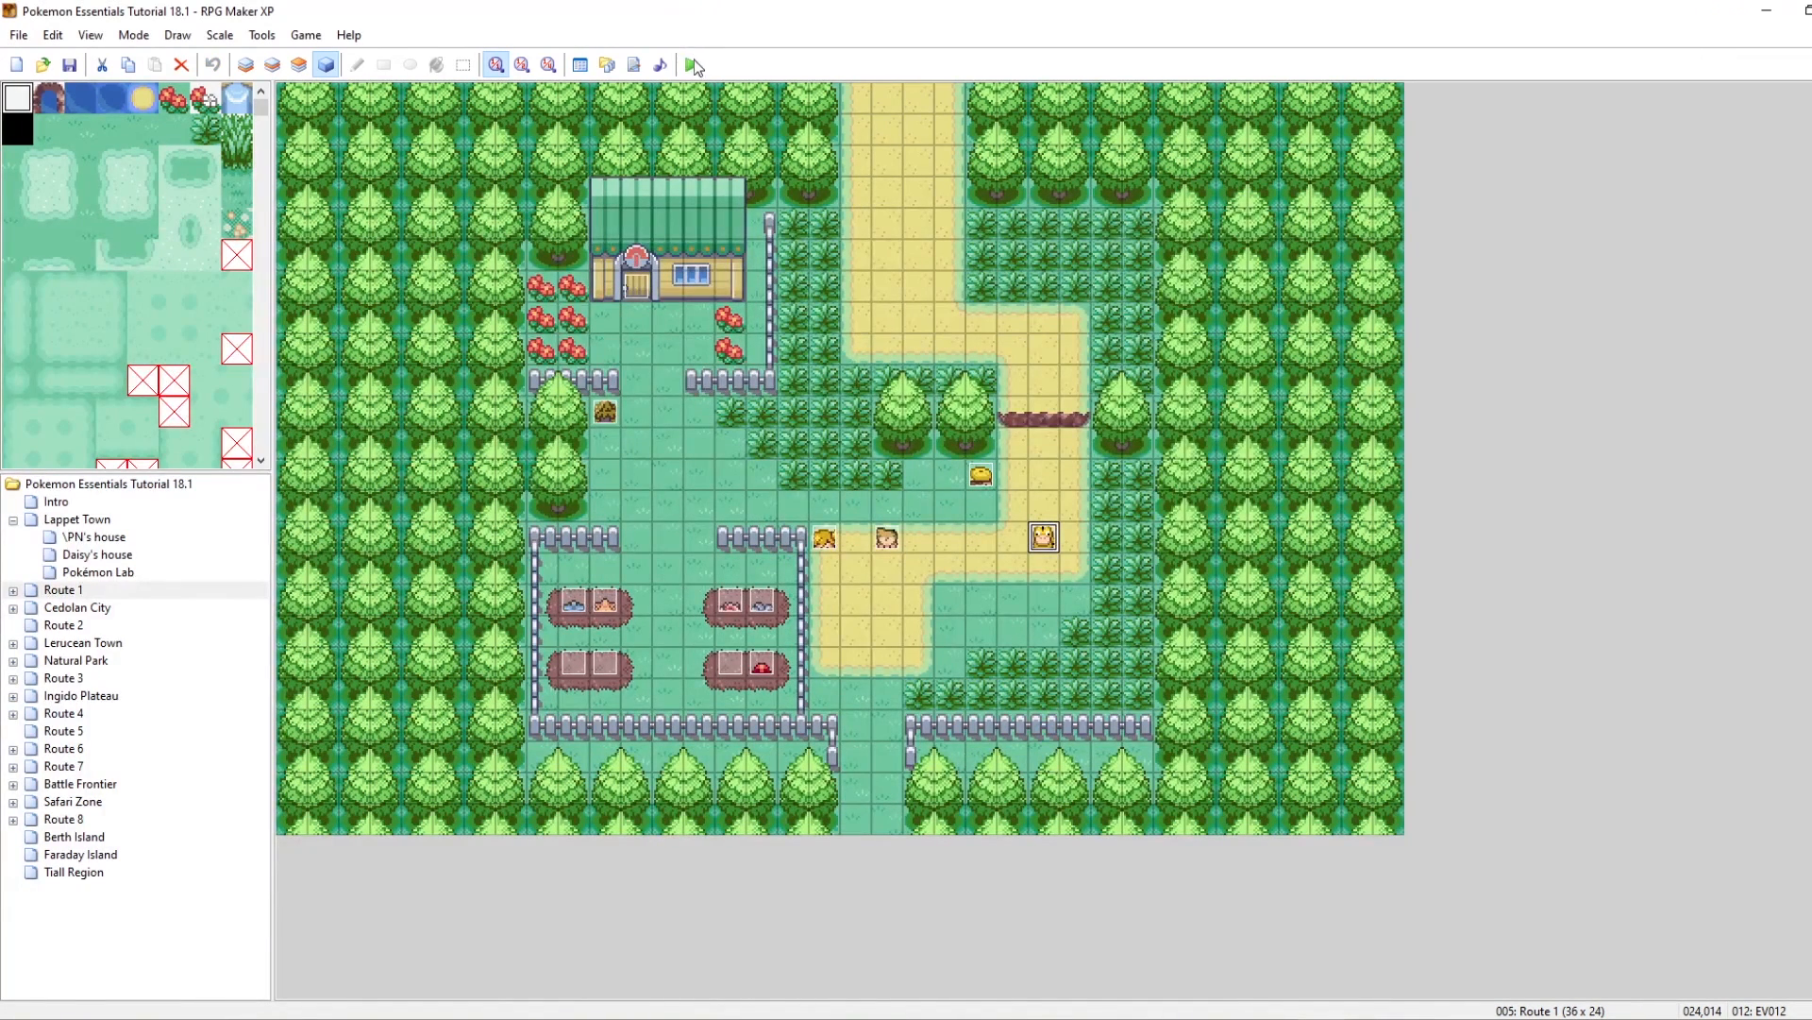
Step: Playtest the game by talking to Psyduck on Route 1, and close the playtest
click(692, 62)
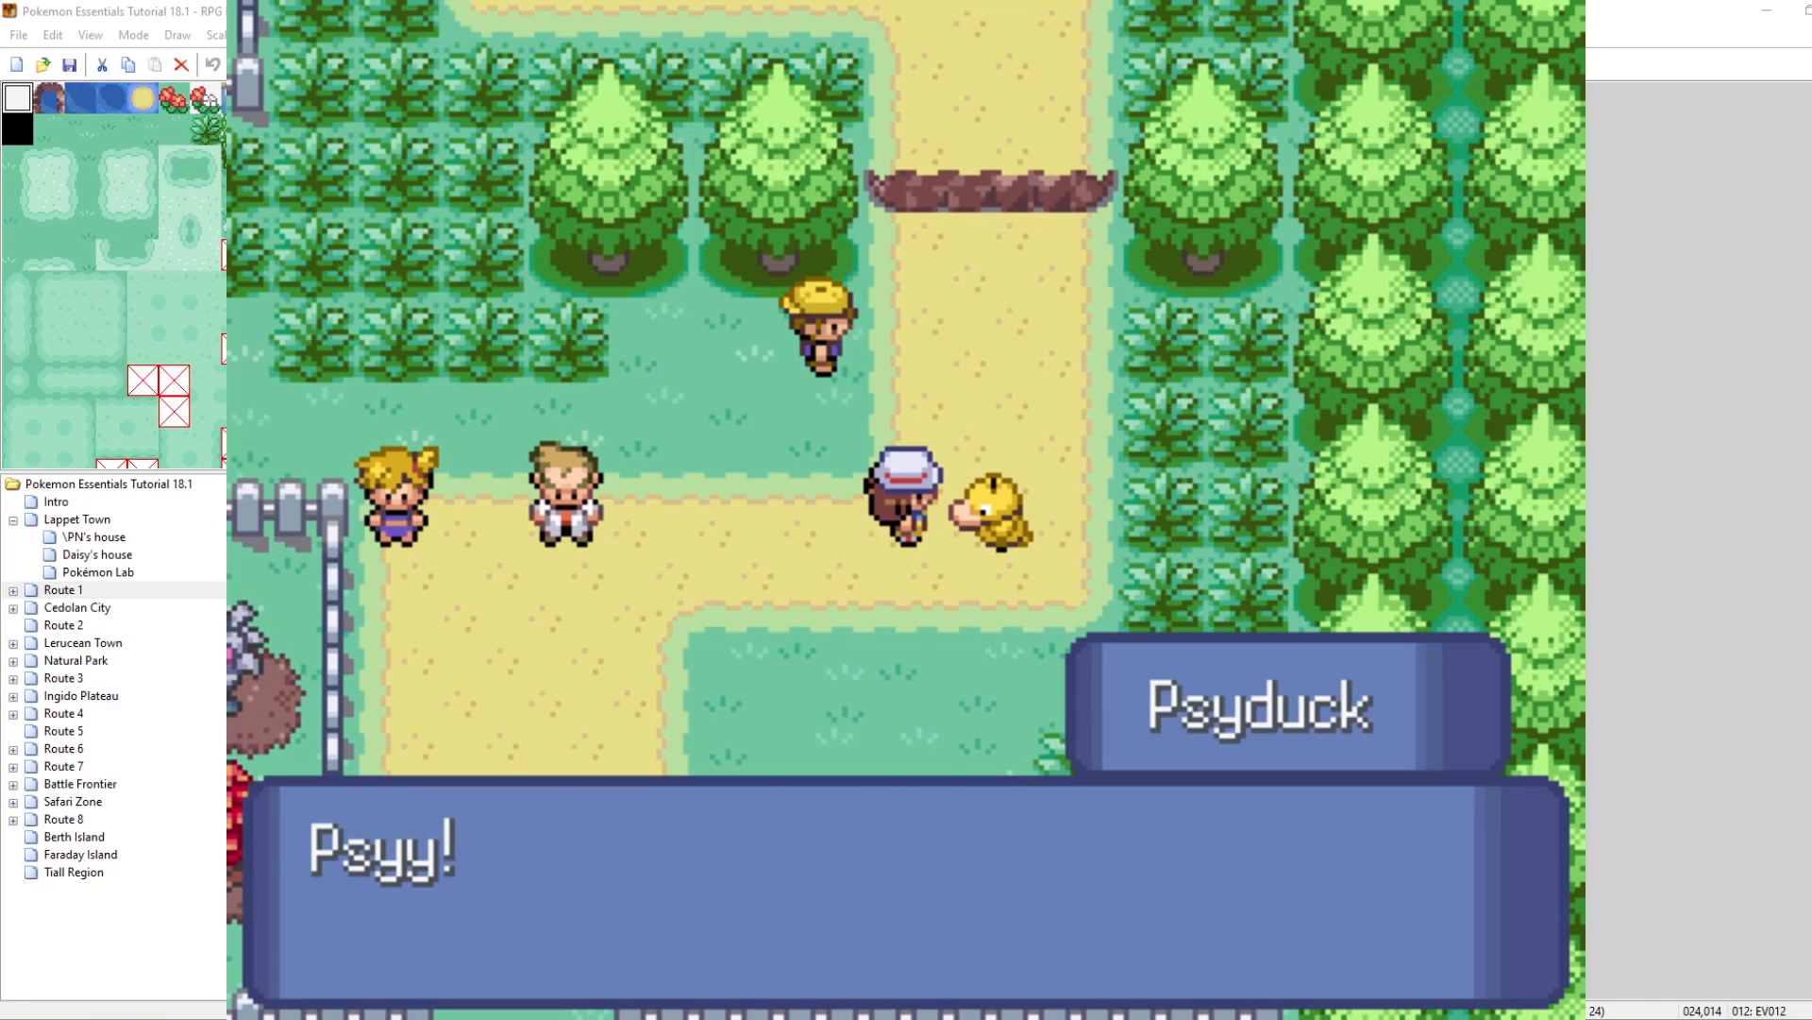
key(Return)
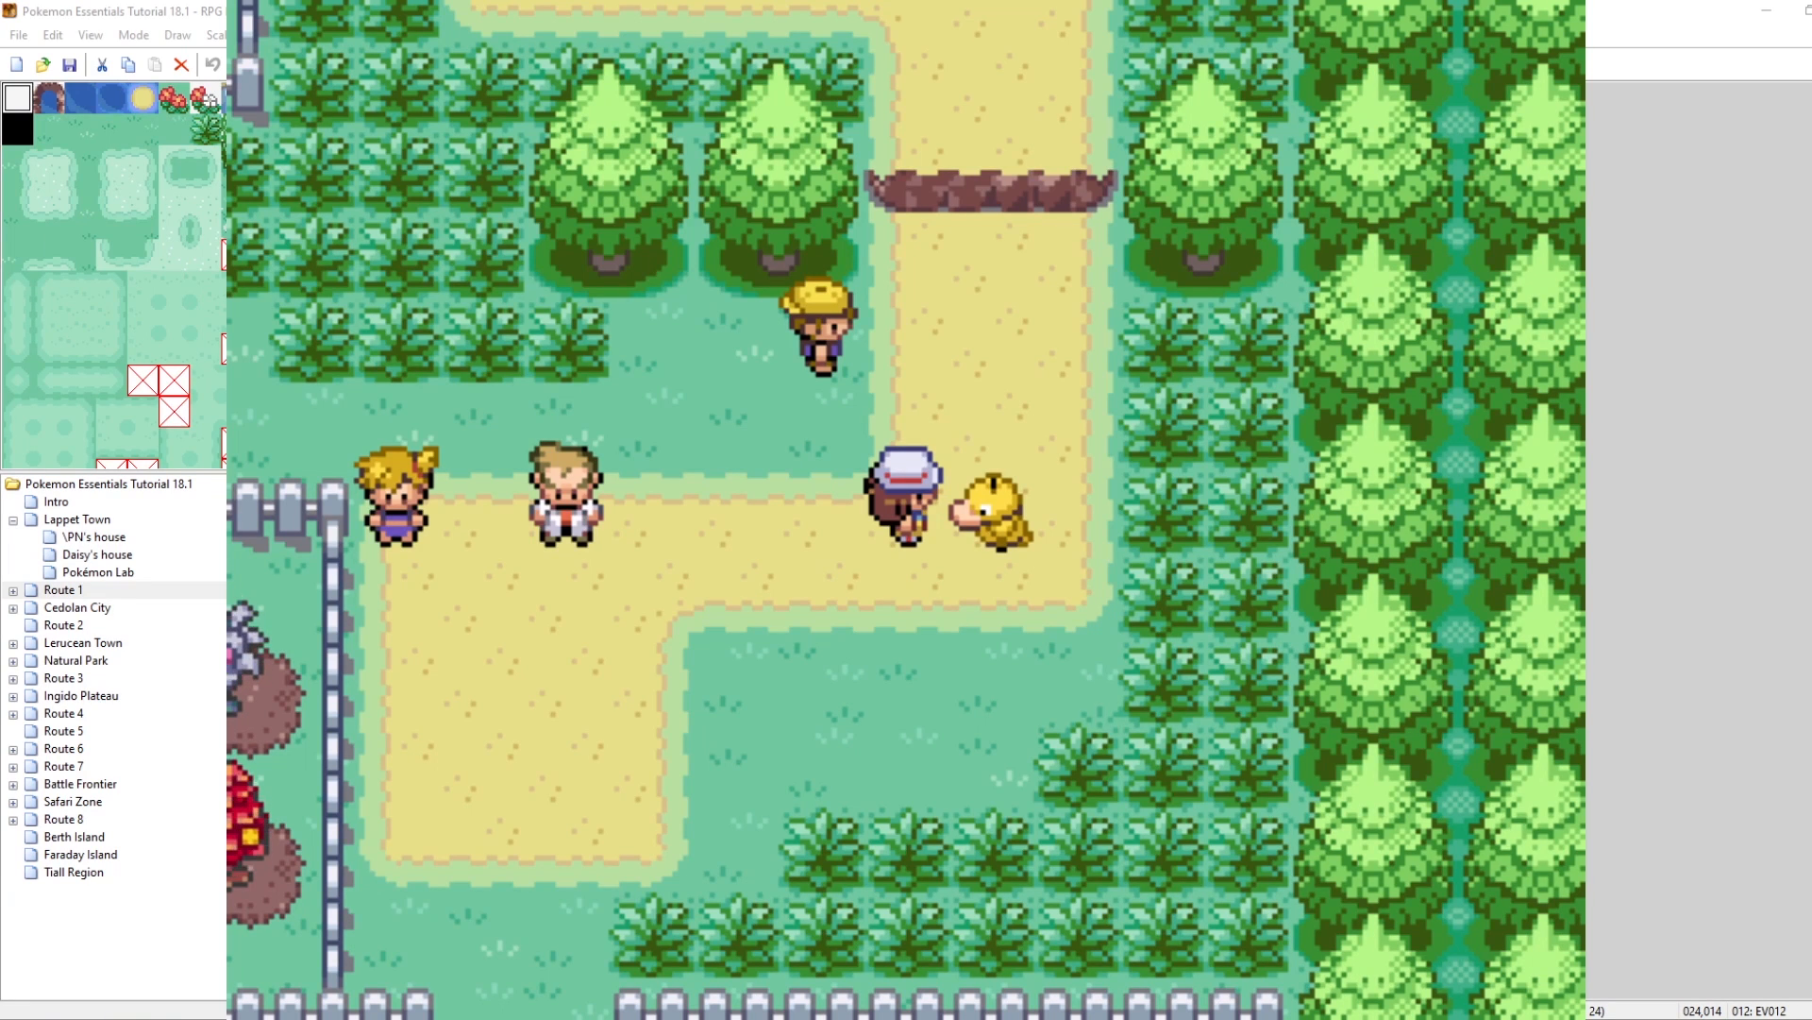
key(alt+F4)
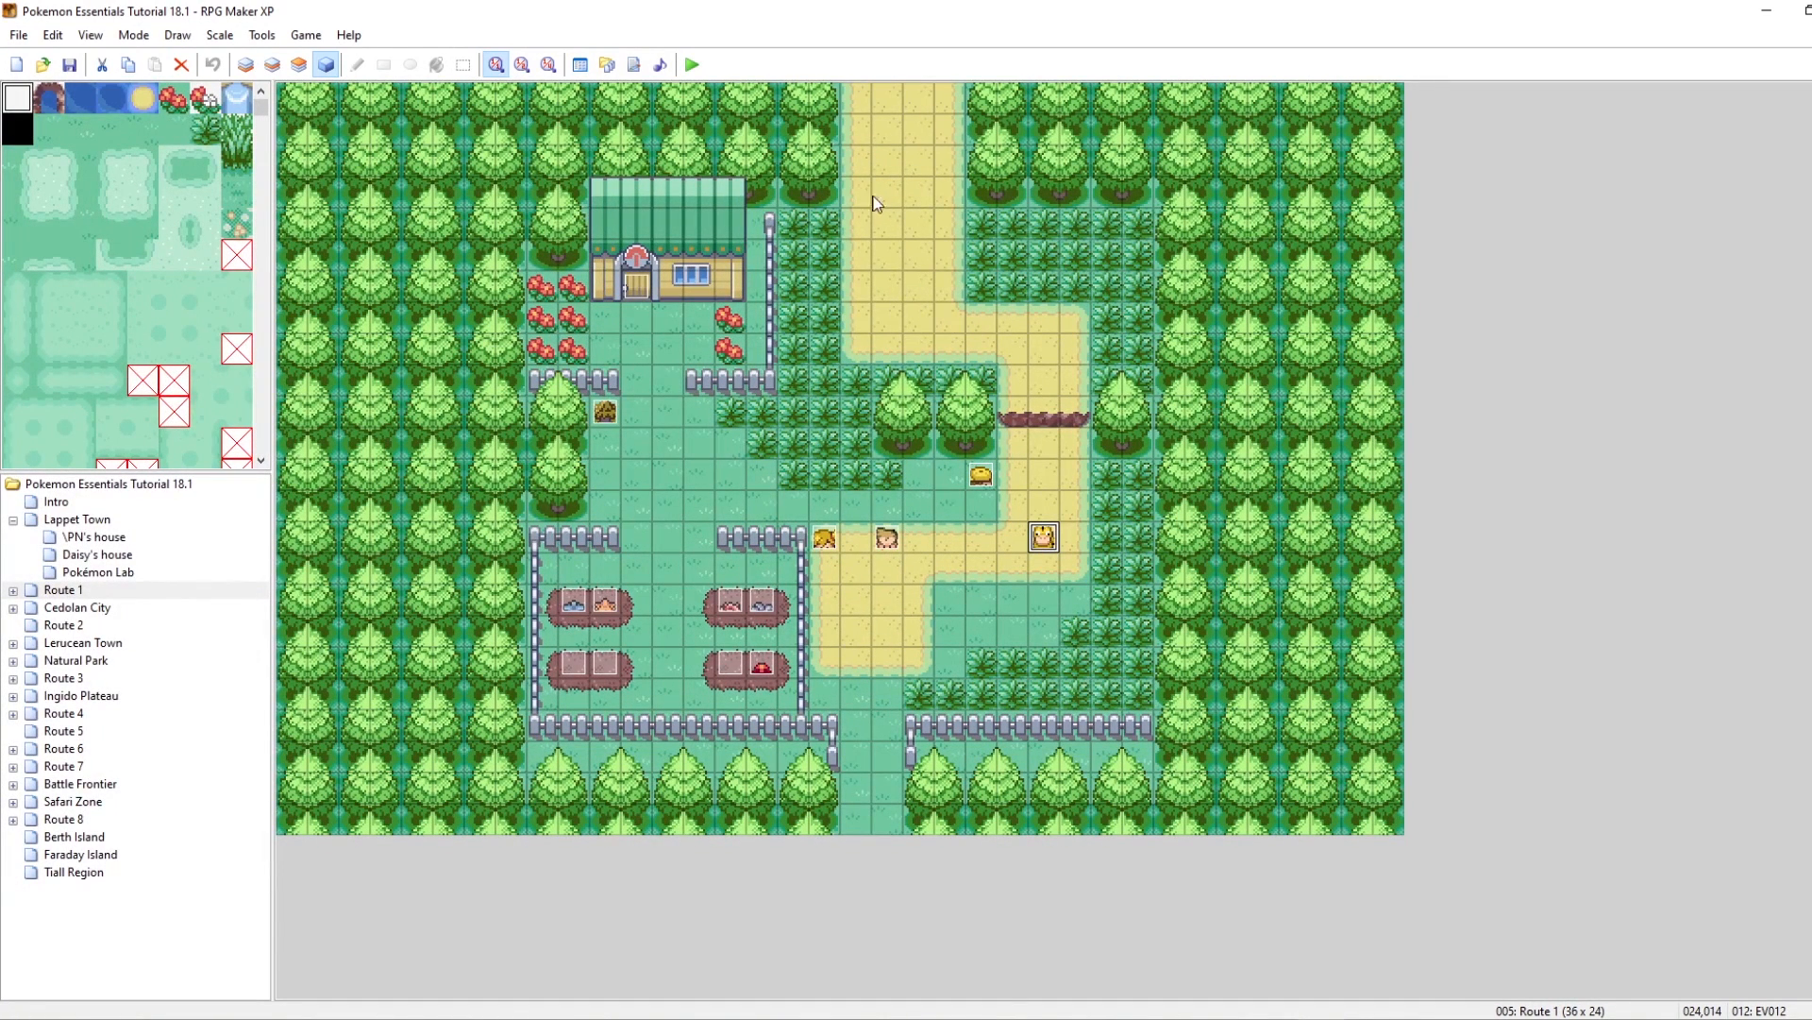
Step: Playtest again to check the yellow-capped trainer's encounter on Route 1, and close the game
click(692, 64)
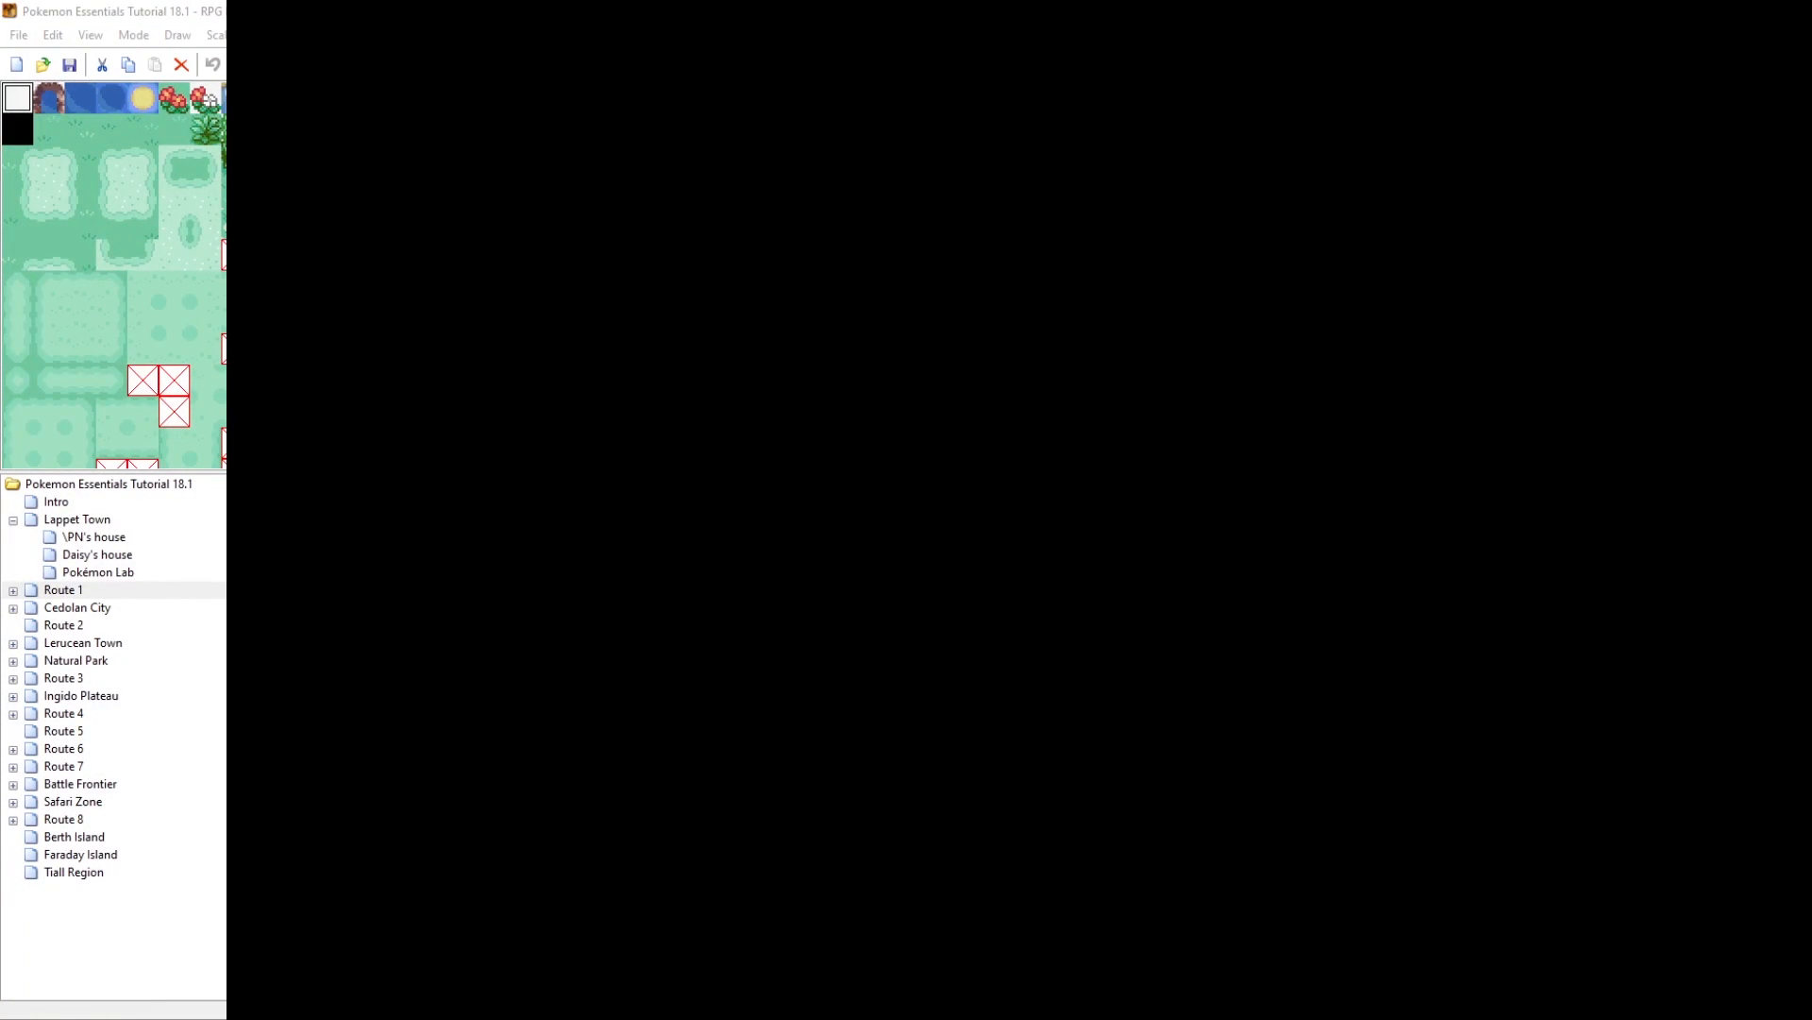
key(Return)
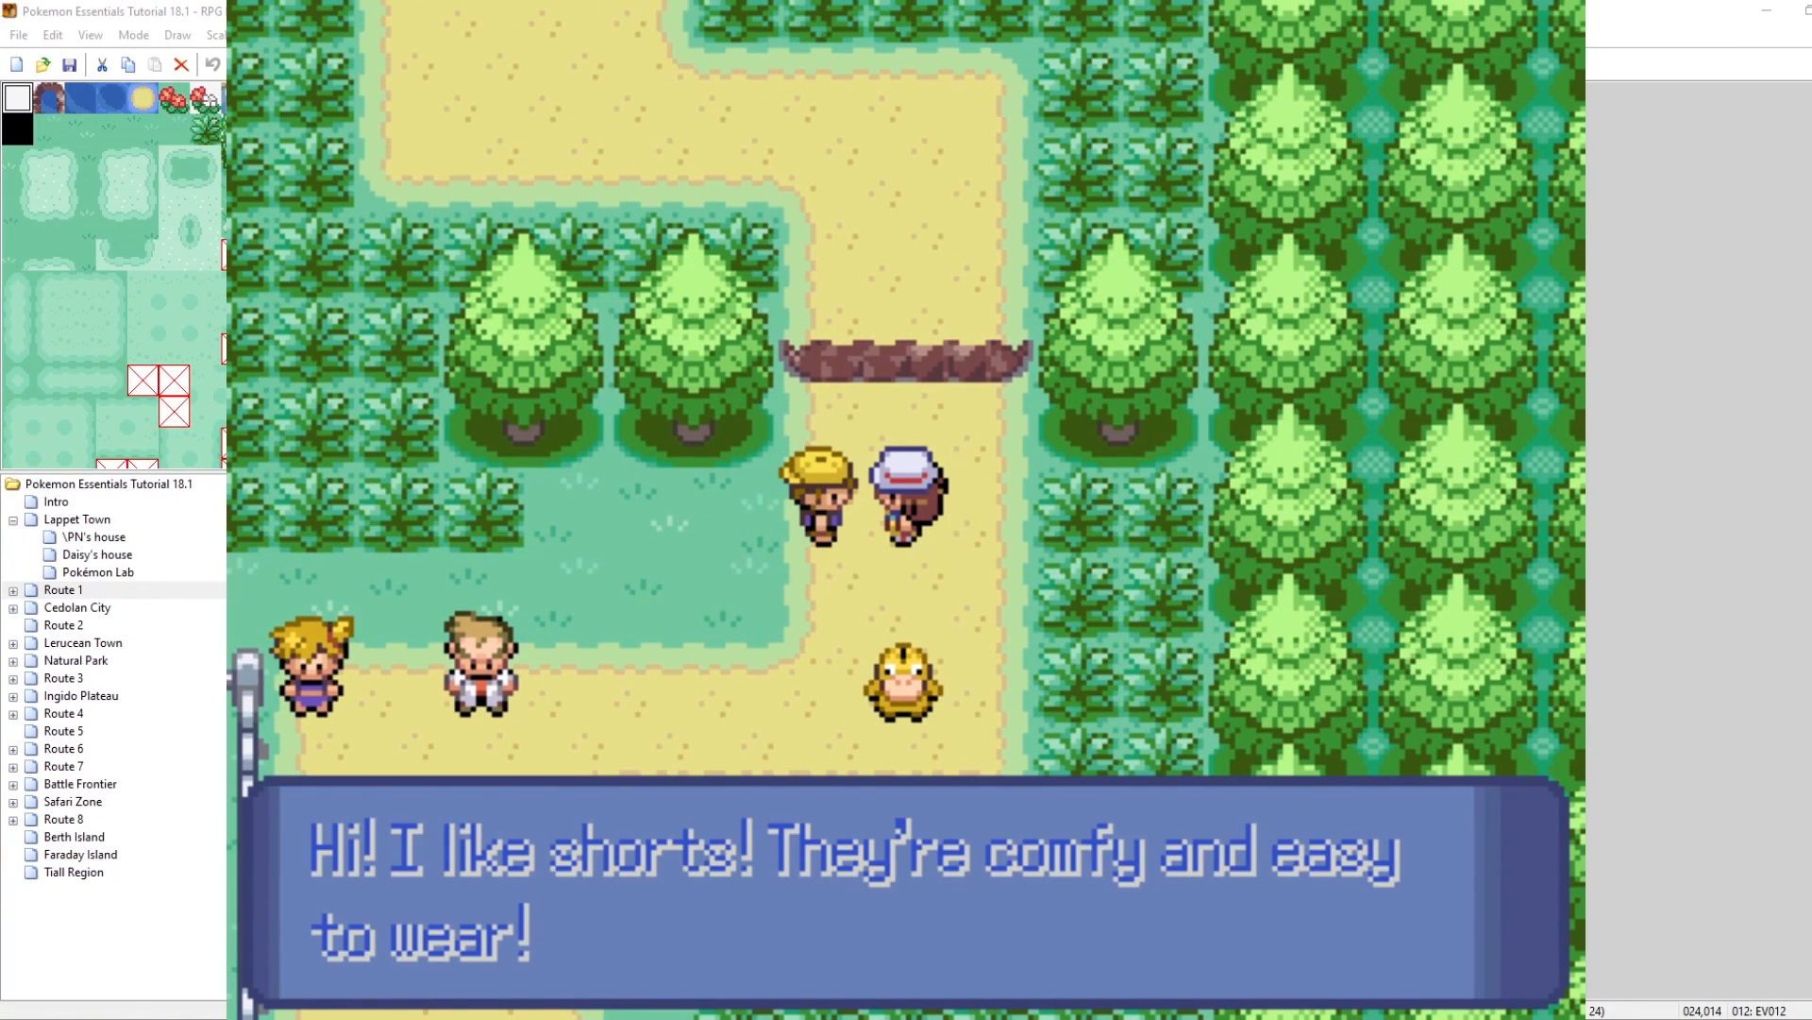
click(1559, 2)
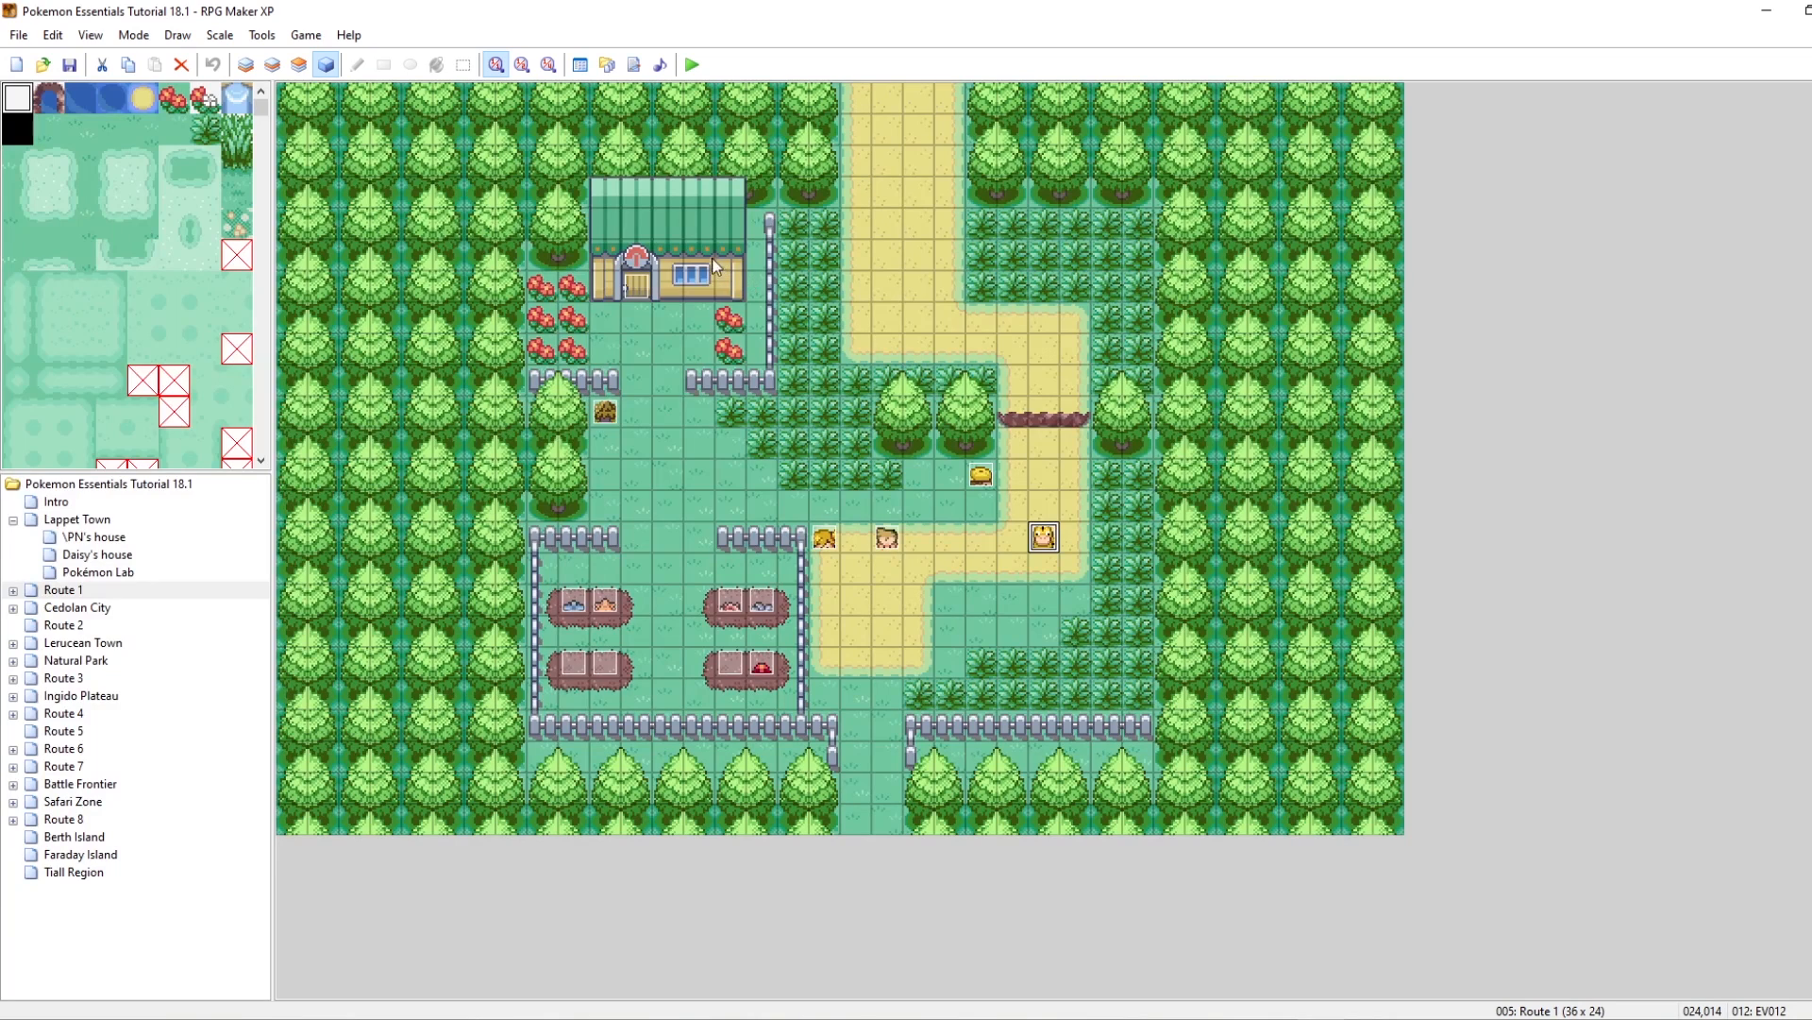
Step: Search all script sections for "exclaim" and go to the pbExclaim(event) call in PSystem_Utilities
click(633, 64)
click(1048, 395)
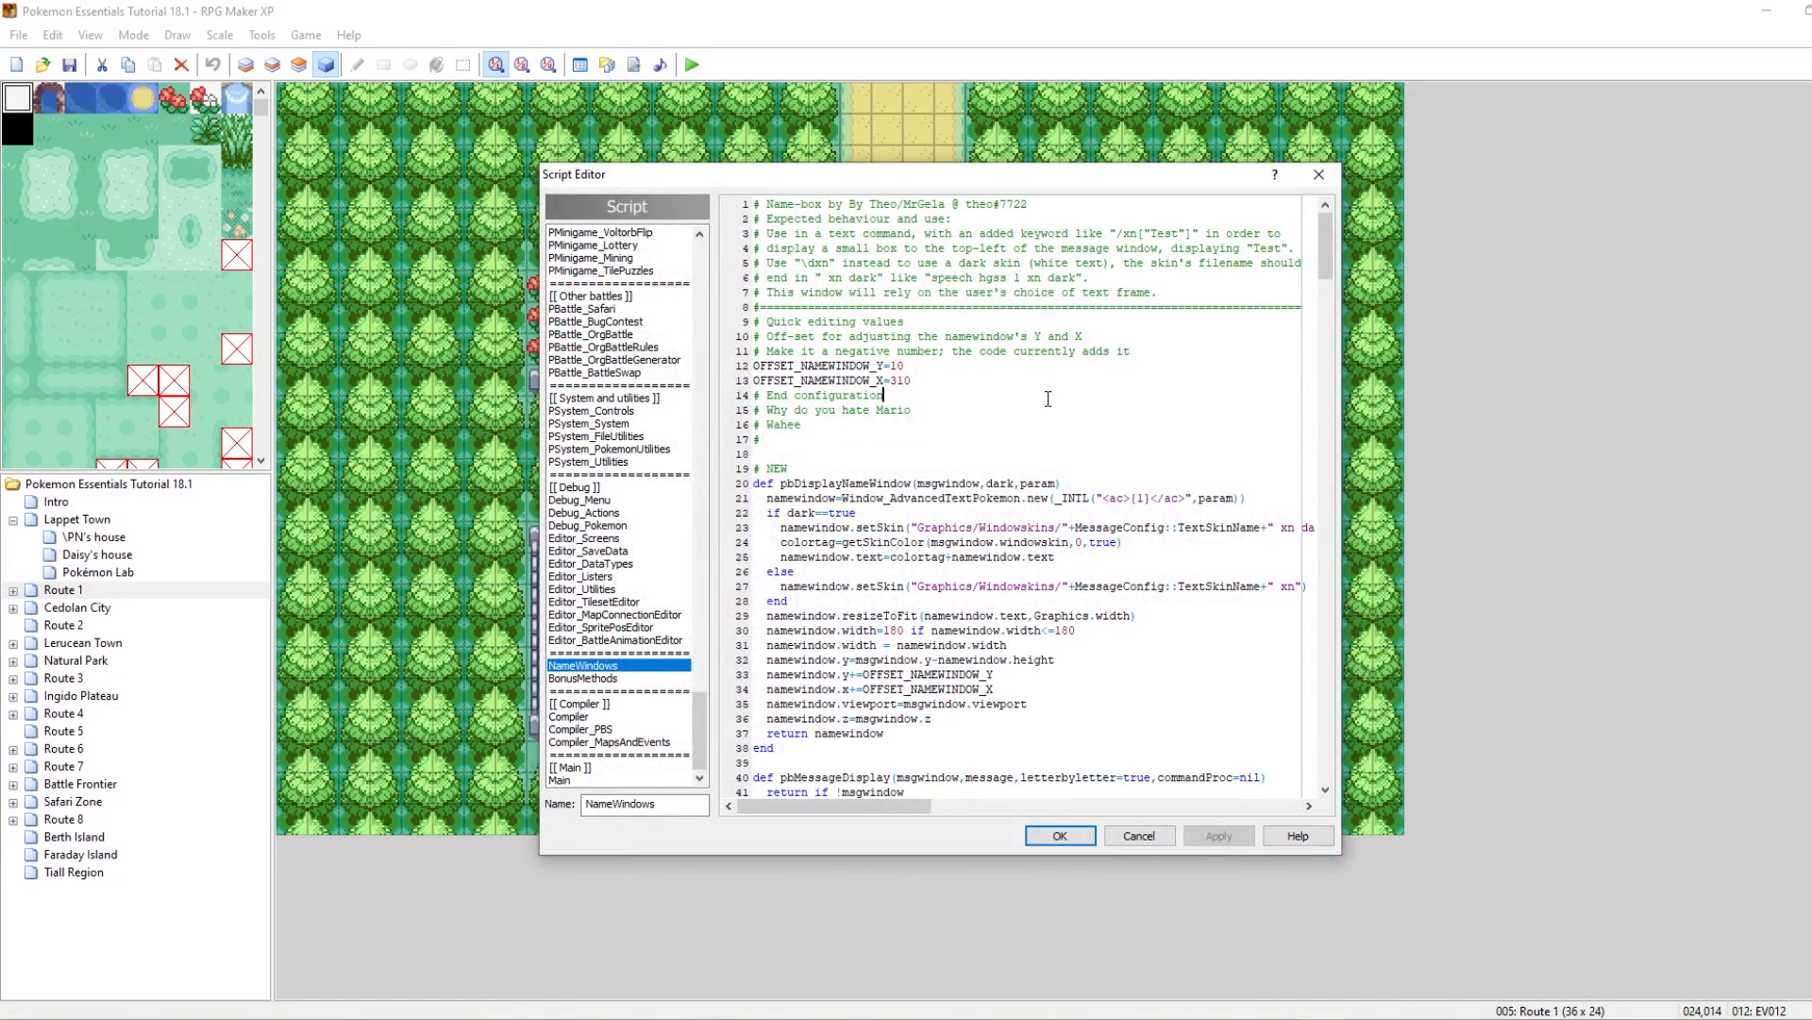
key(ctrl+shift+f)
text(excl)
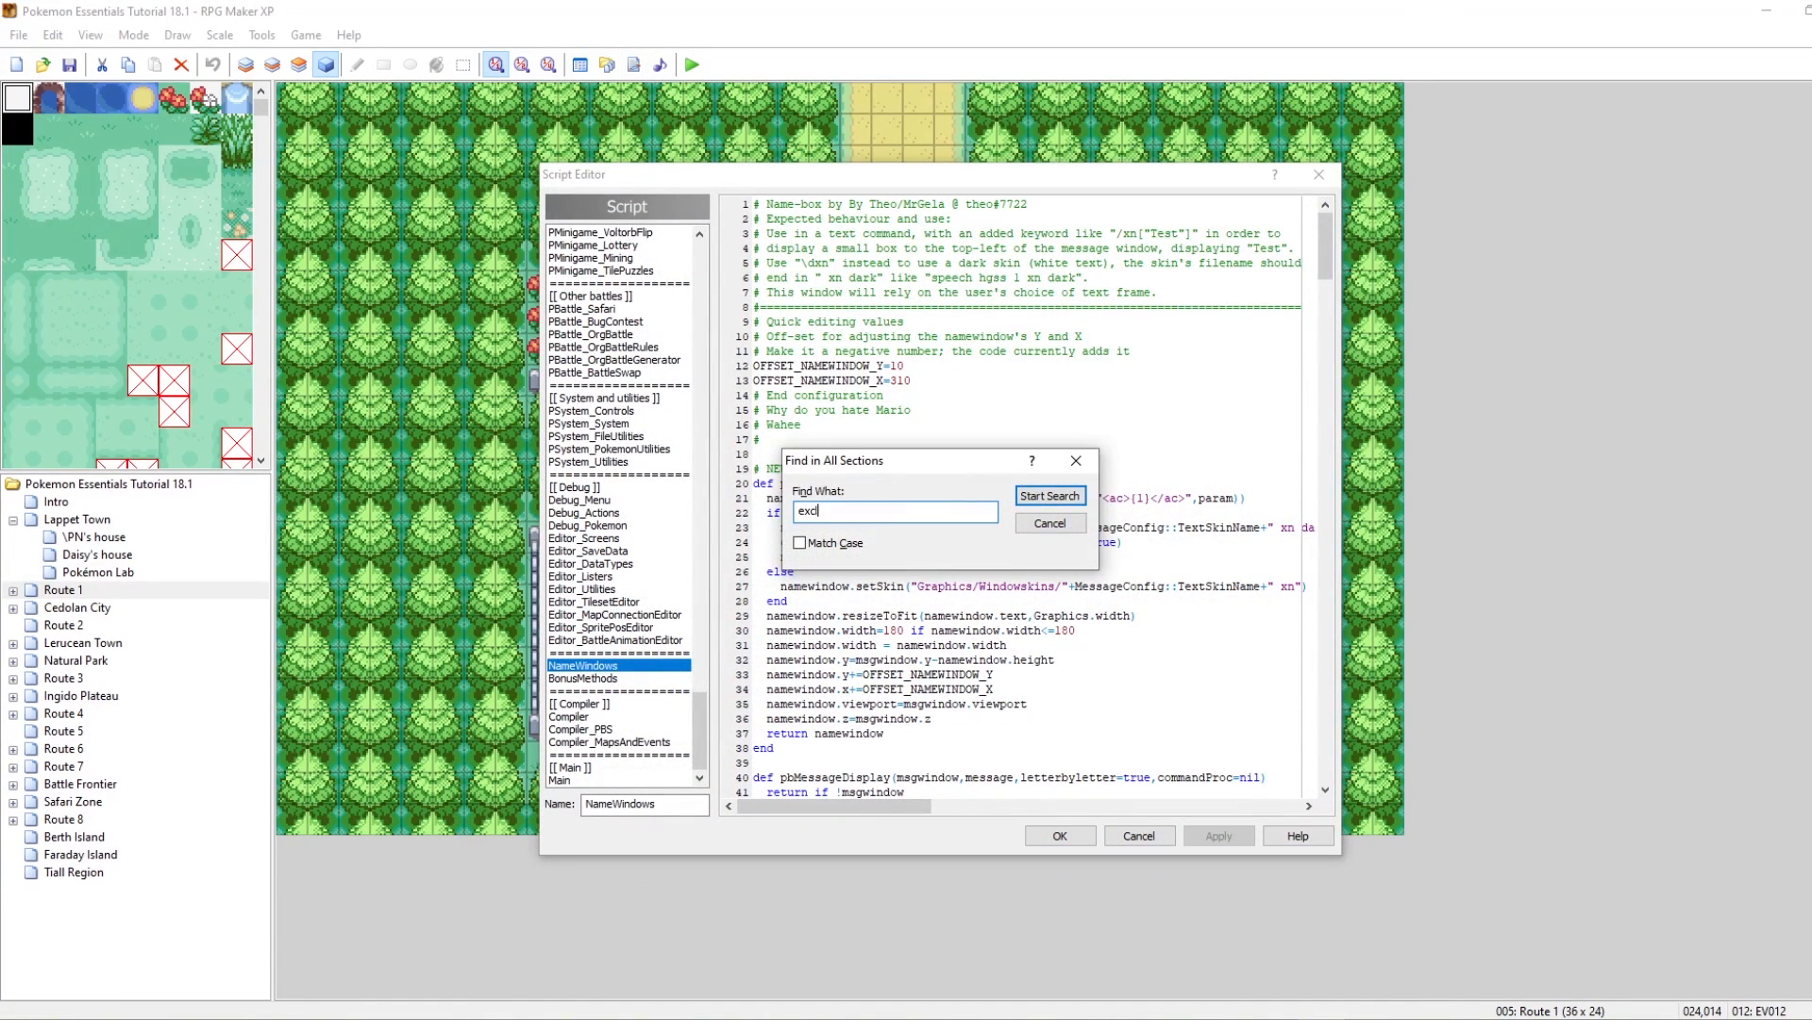
text(aim)
key(Return)
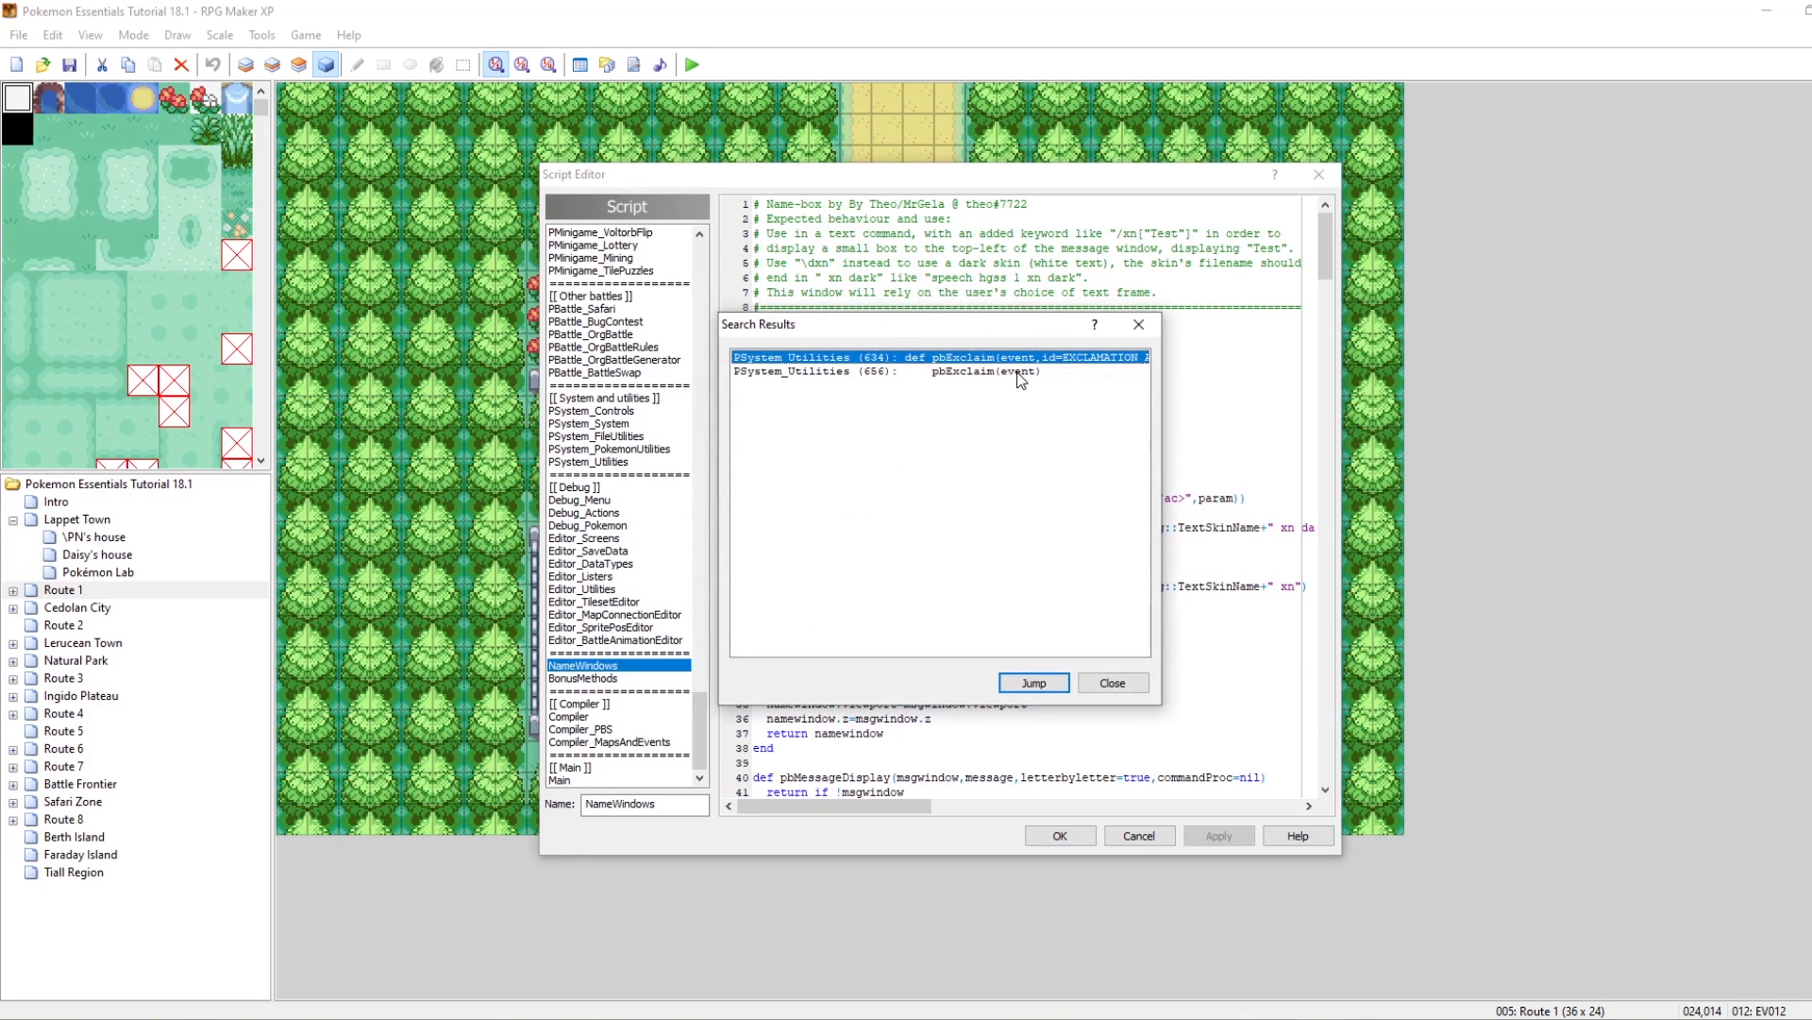
double_click(978, 371)
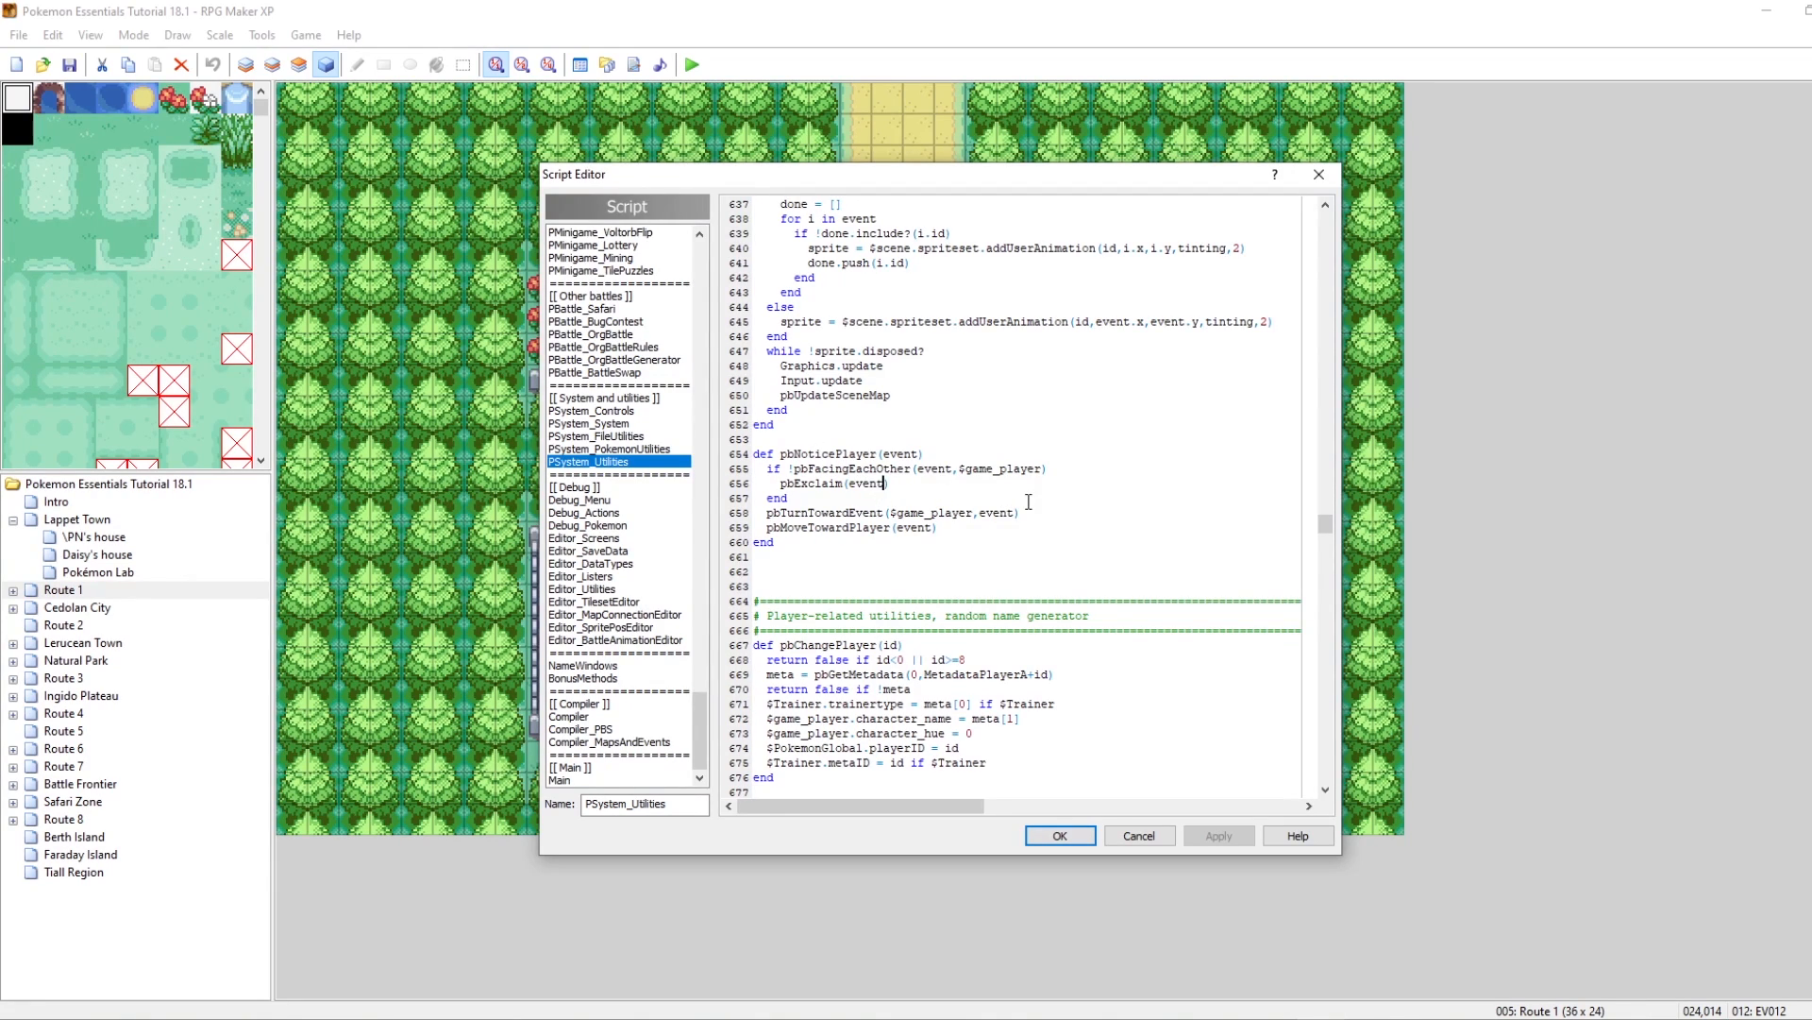
Step: Change the call in pbNoticePlayer to pbExclaim(event,4) and save the script
text(,4)
click(1227, 836)
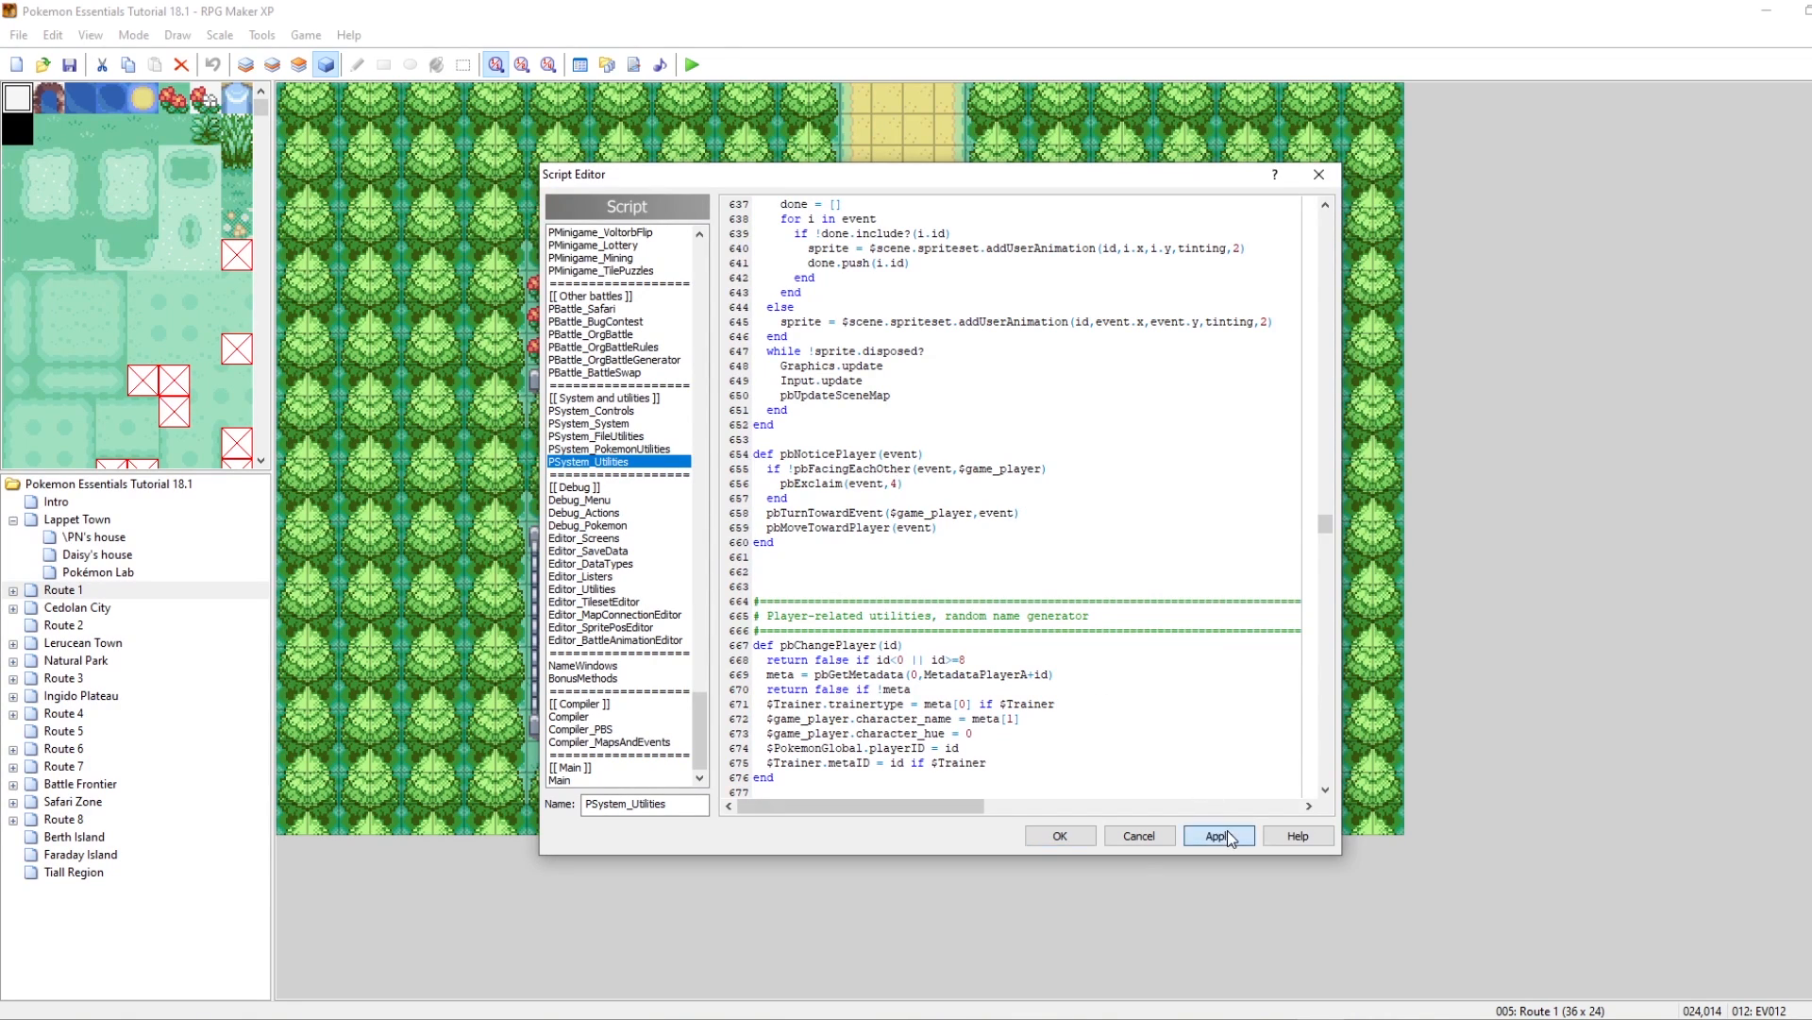
click(1059, 836)
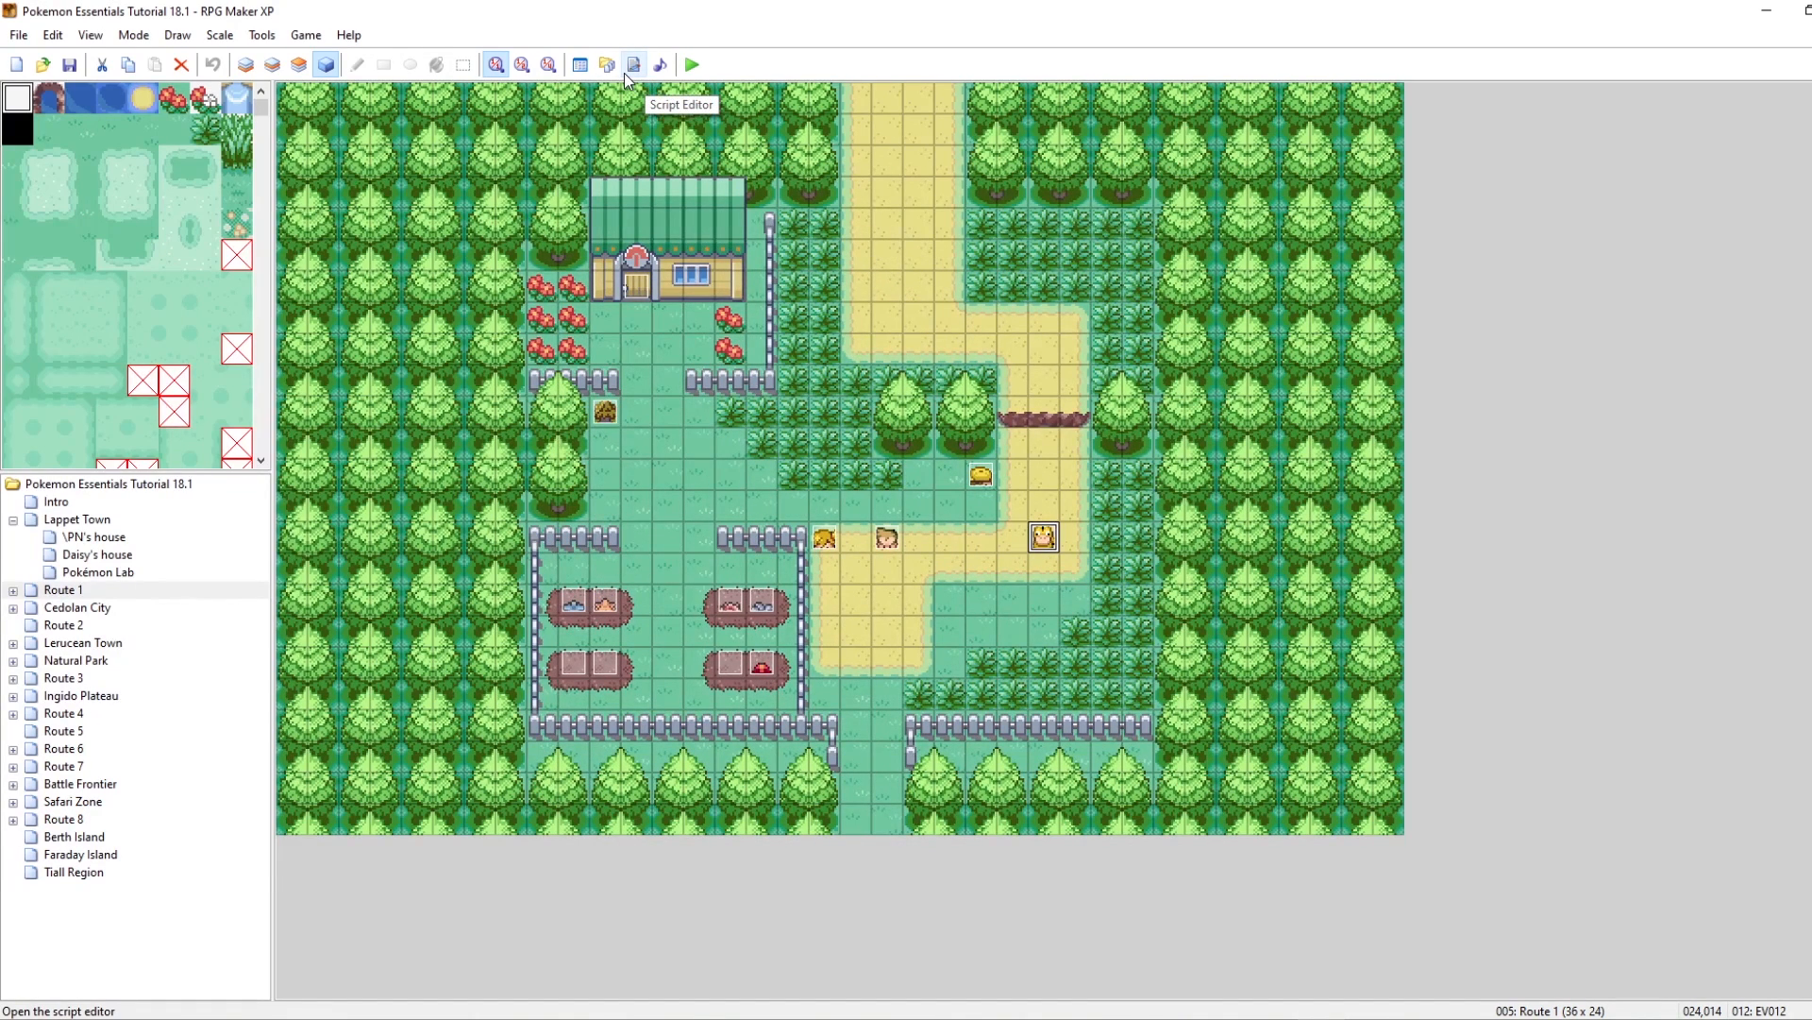
Step: Examine the Exclaim bubble and Question bubble animations in the database, and recheck the pbExclaim call in the script
click(581, 65)
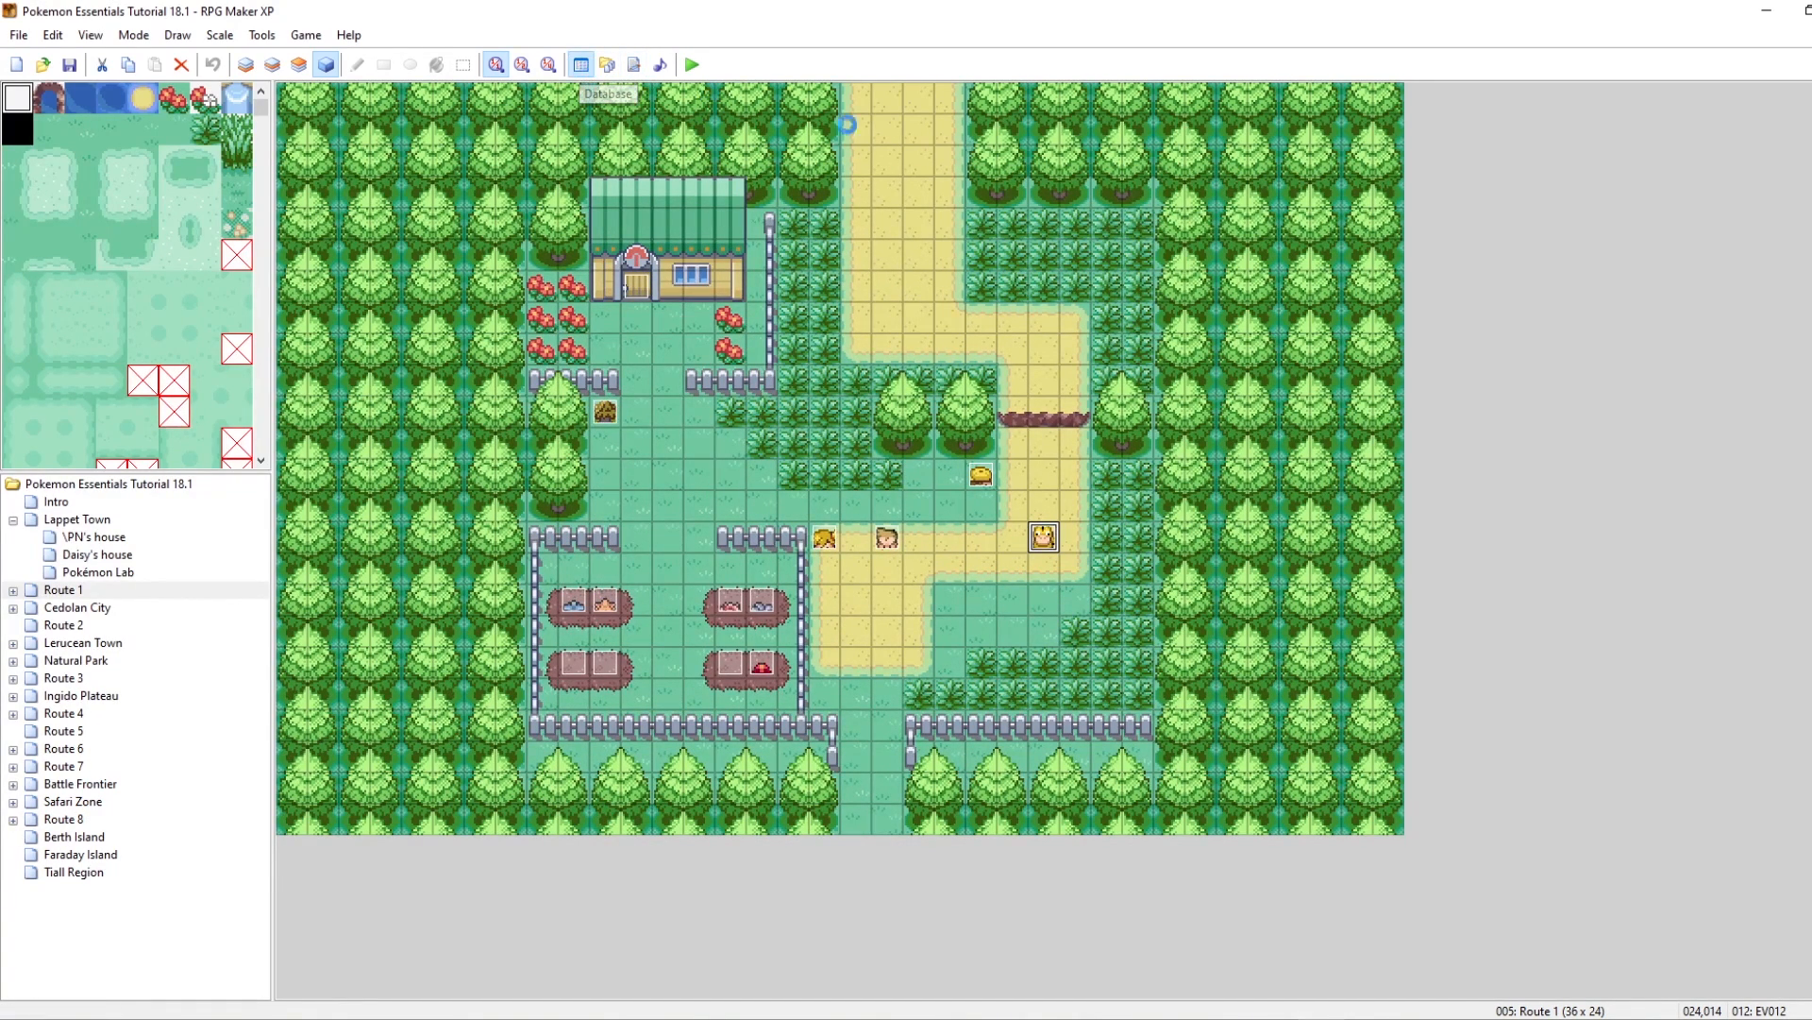
click(1046, 233)
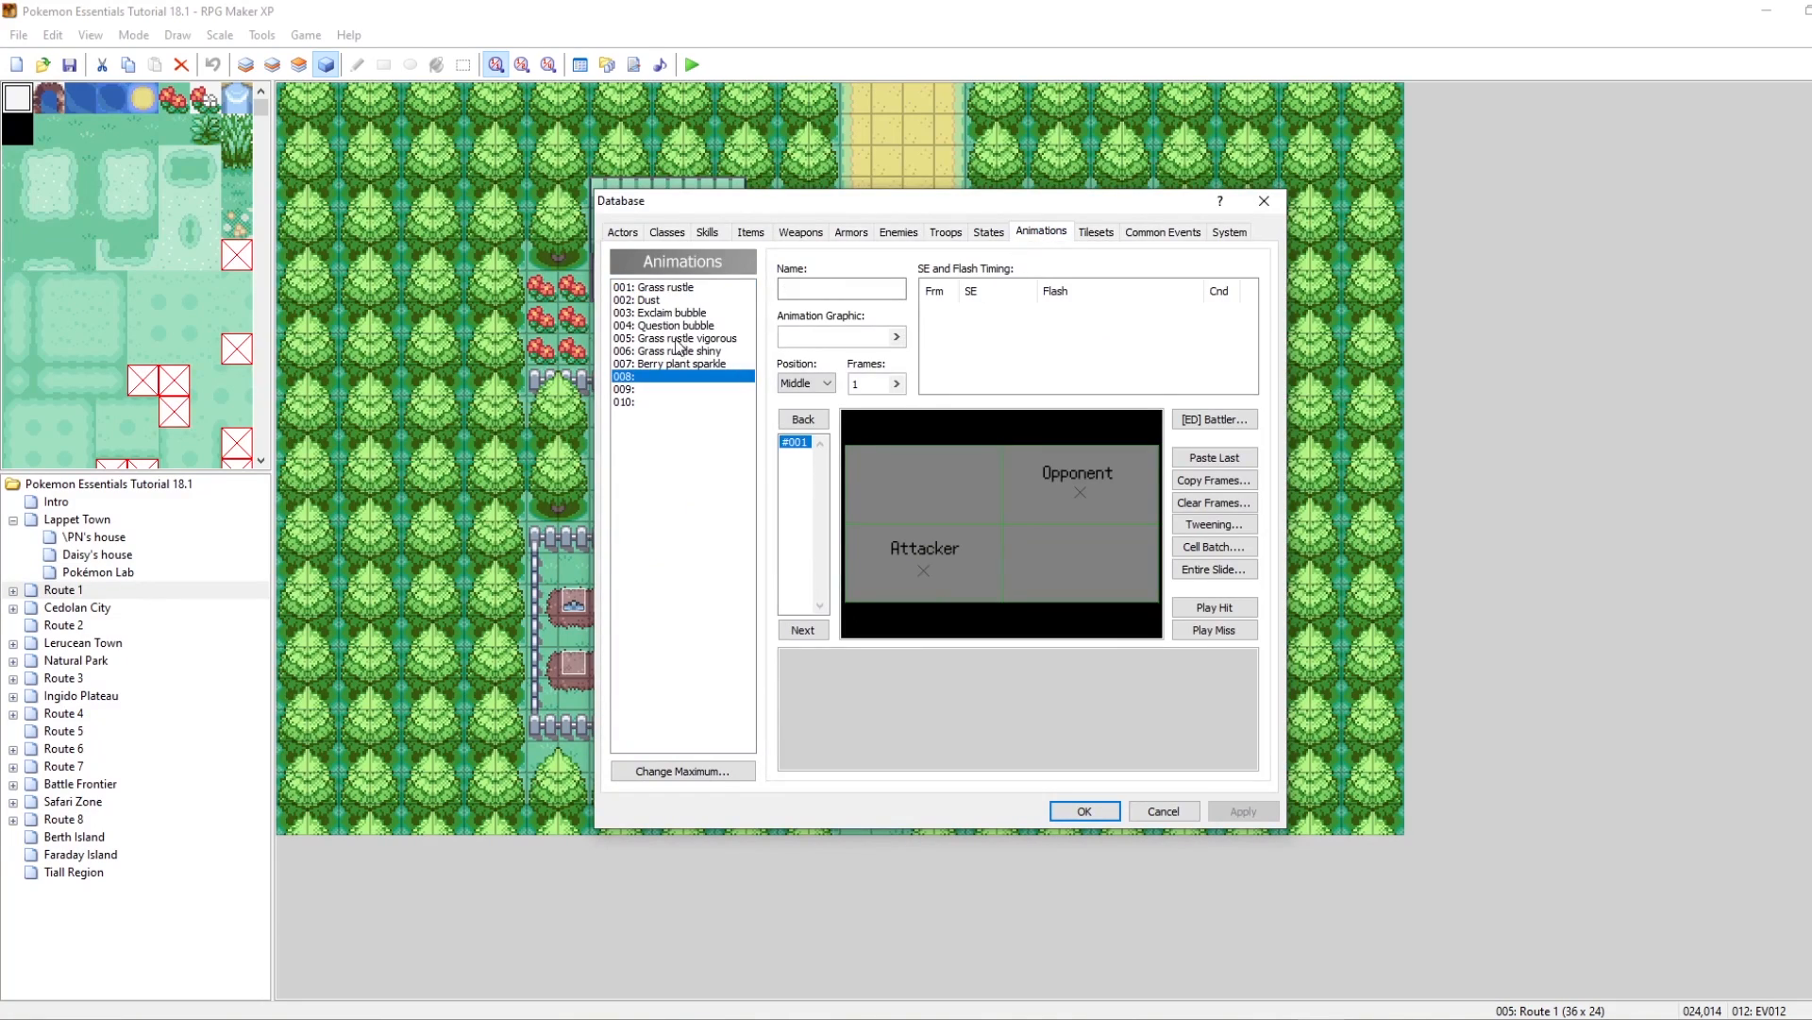
click(654, 314)
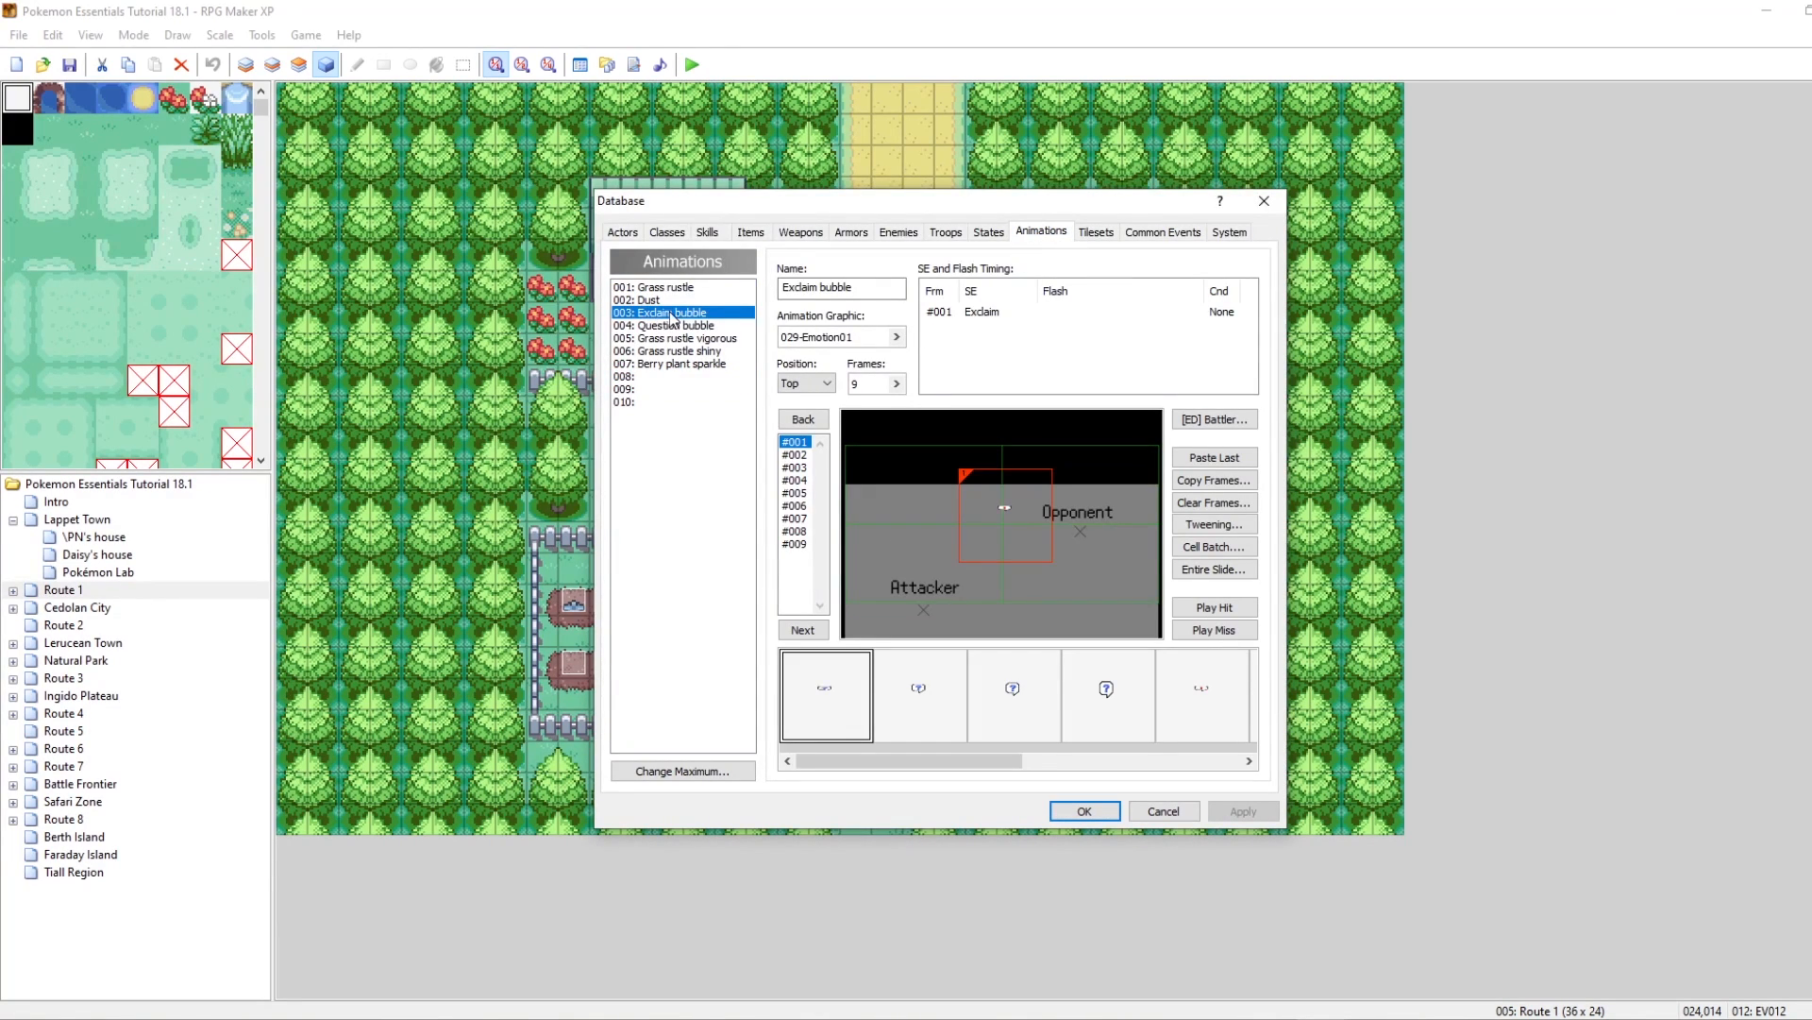
click(678, 325)
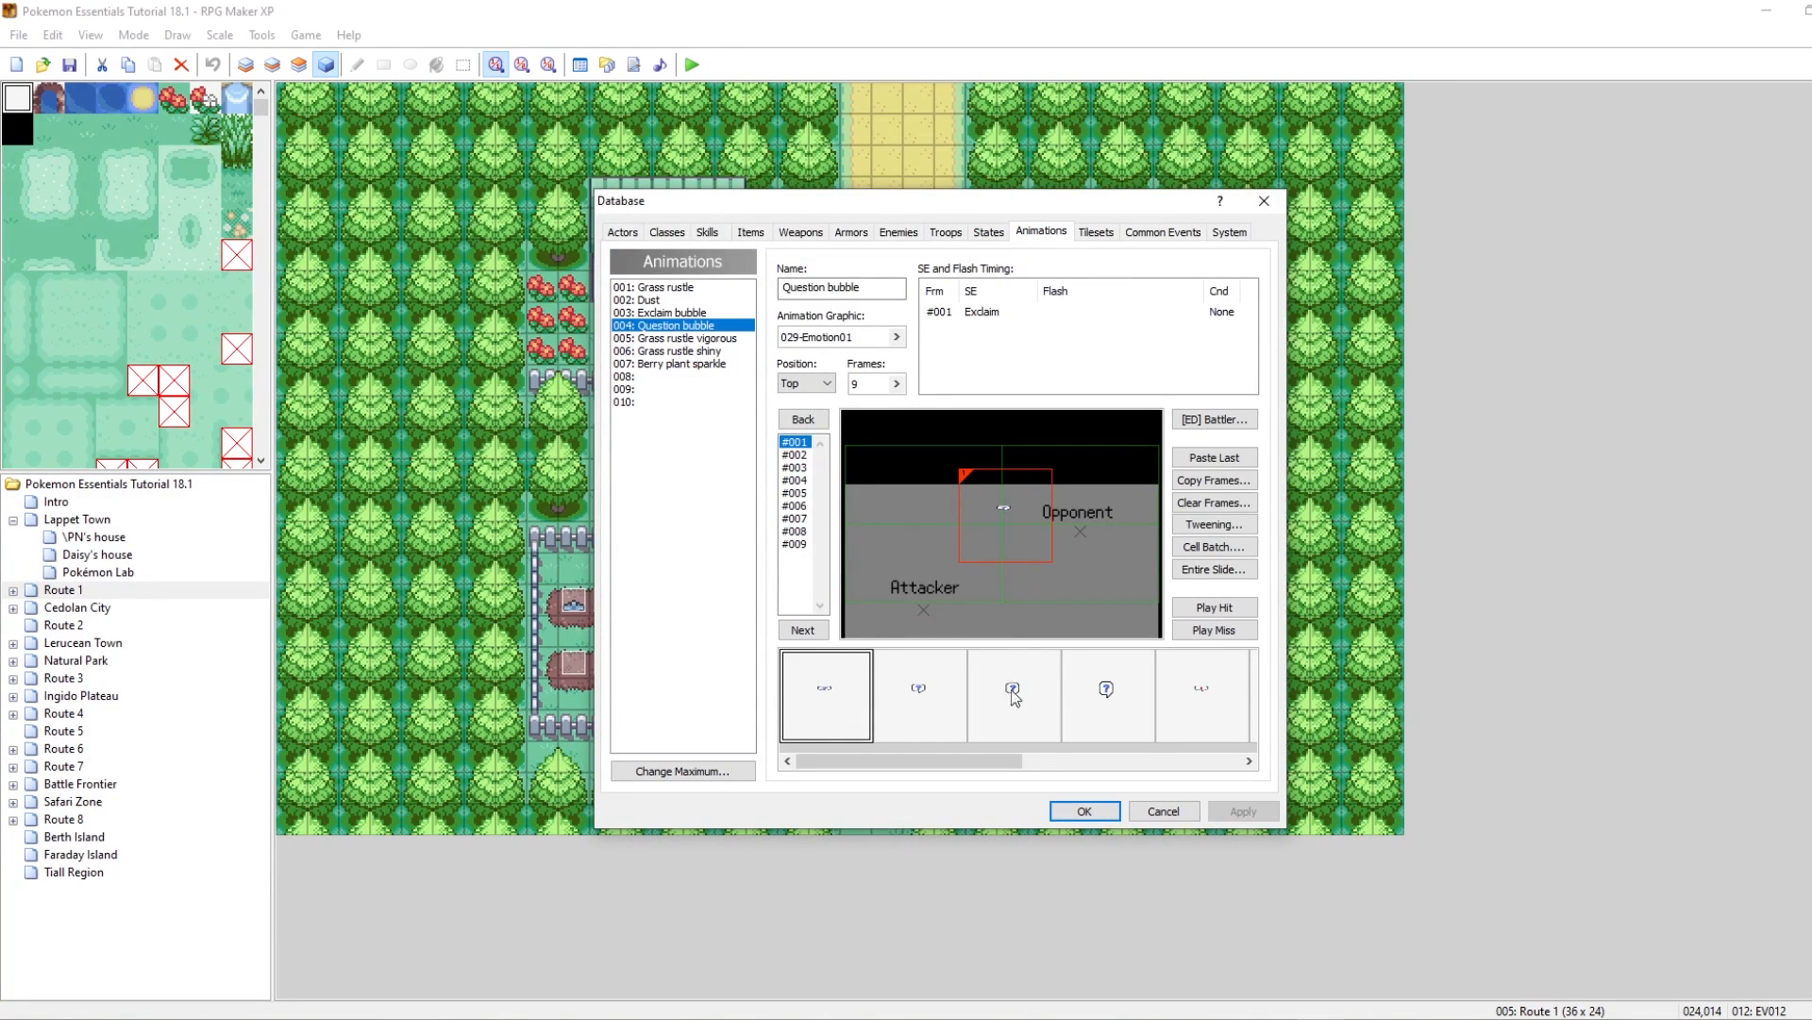
click(1084, 811)
click(640, 65)
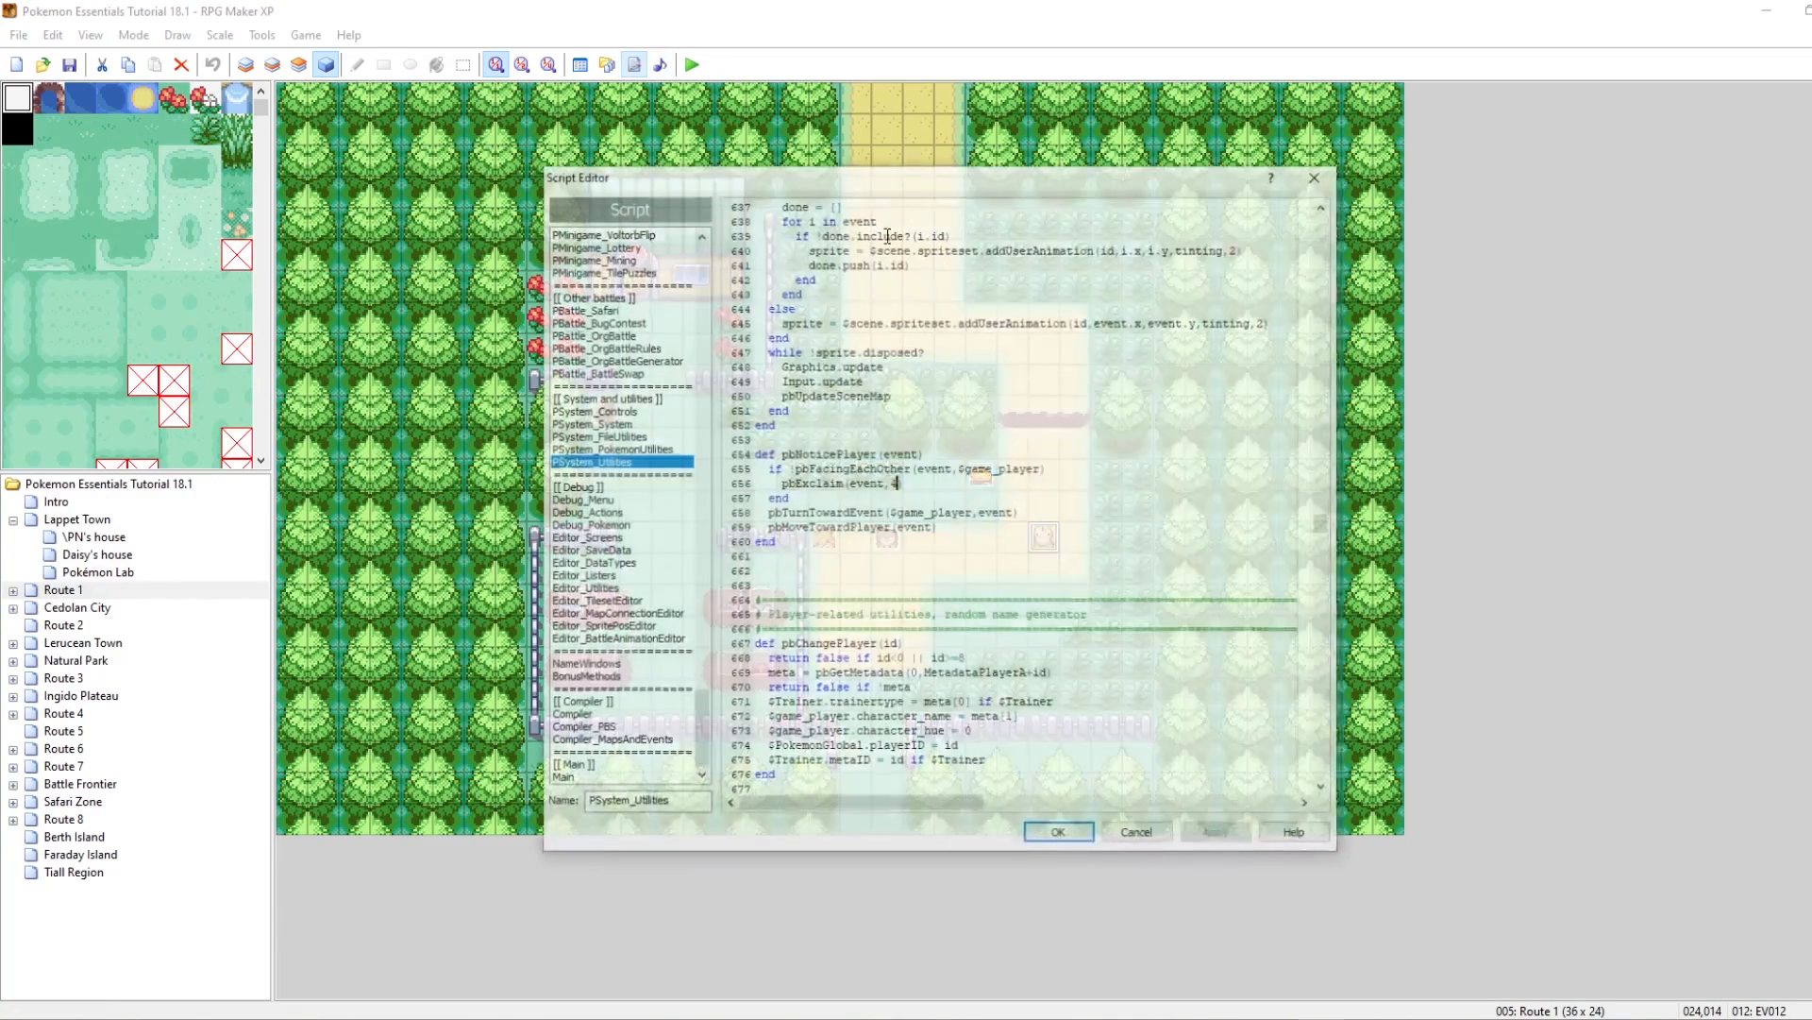
click(1048, 835)
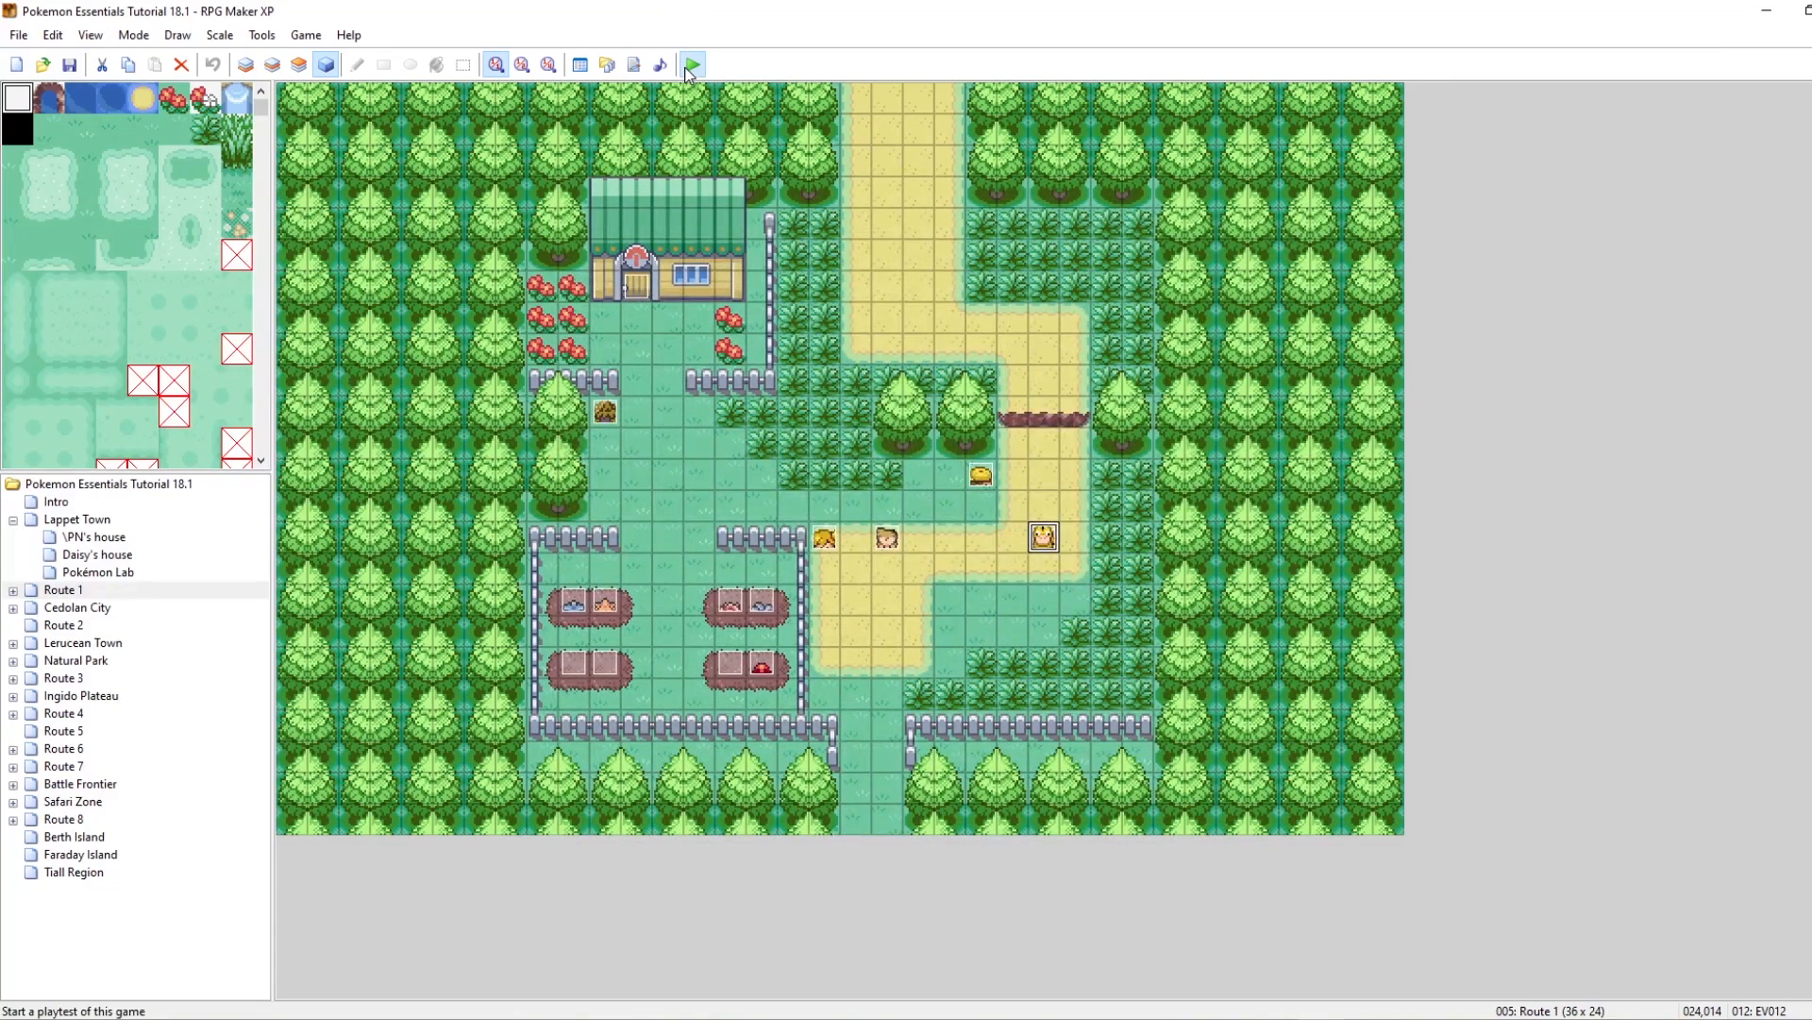
Step: Playtest the saved game, walk north into the yellow-capped trainer's sight to check the bubble, and close the game
click(692, 64)
click(899, 565)
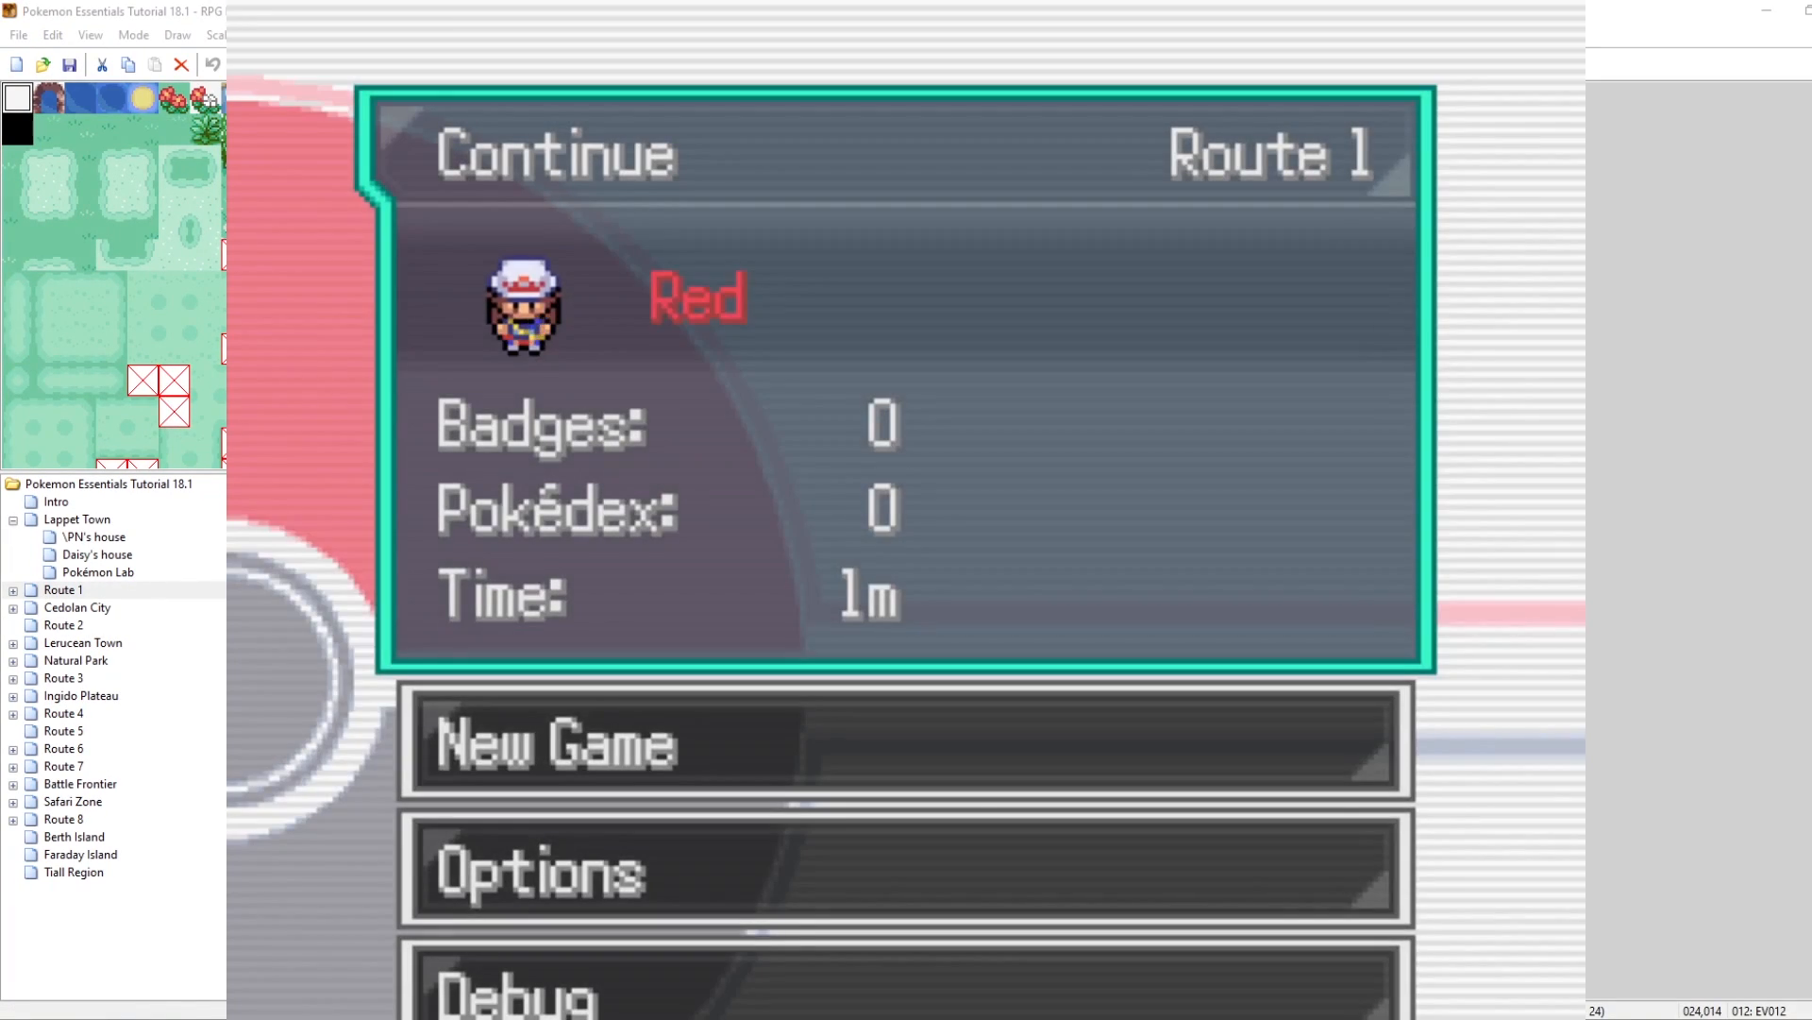
key(Return)
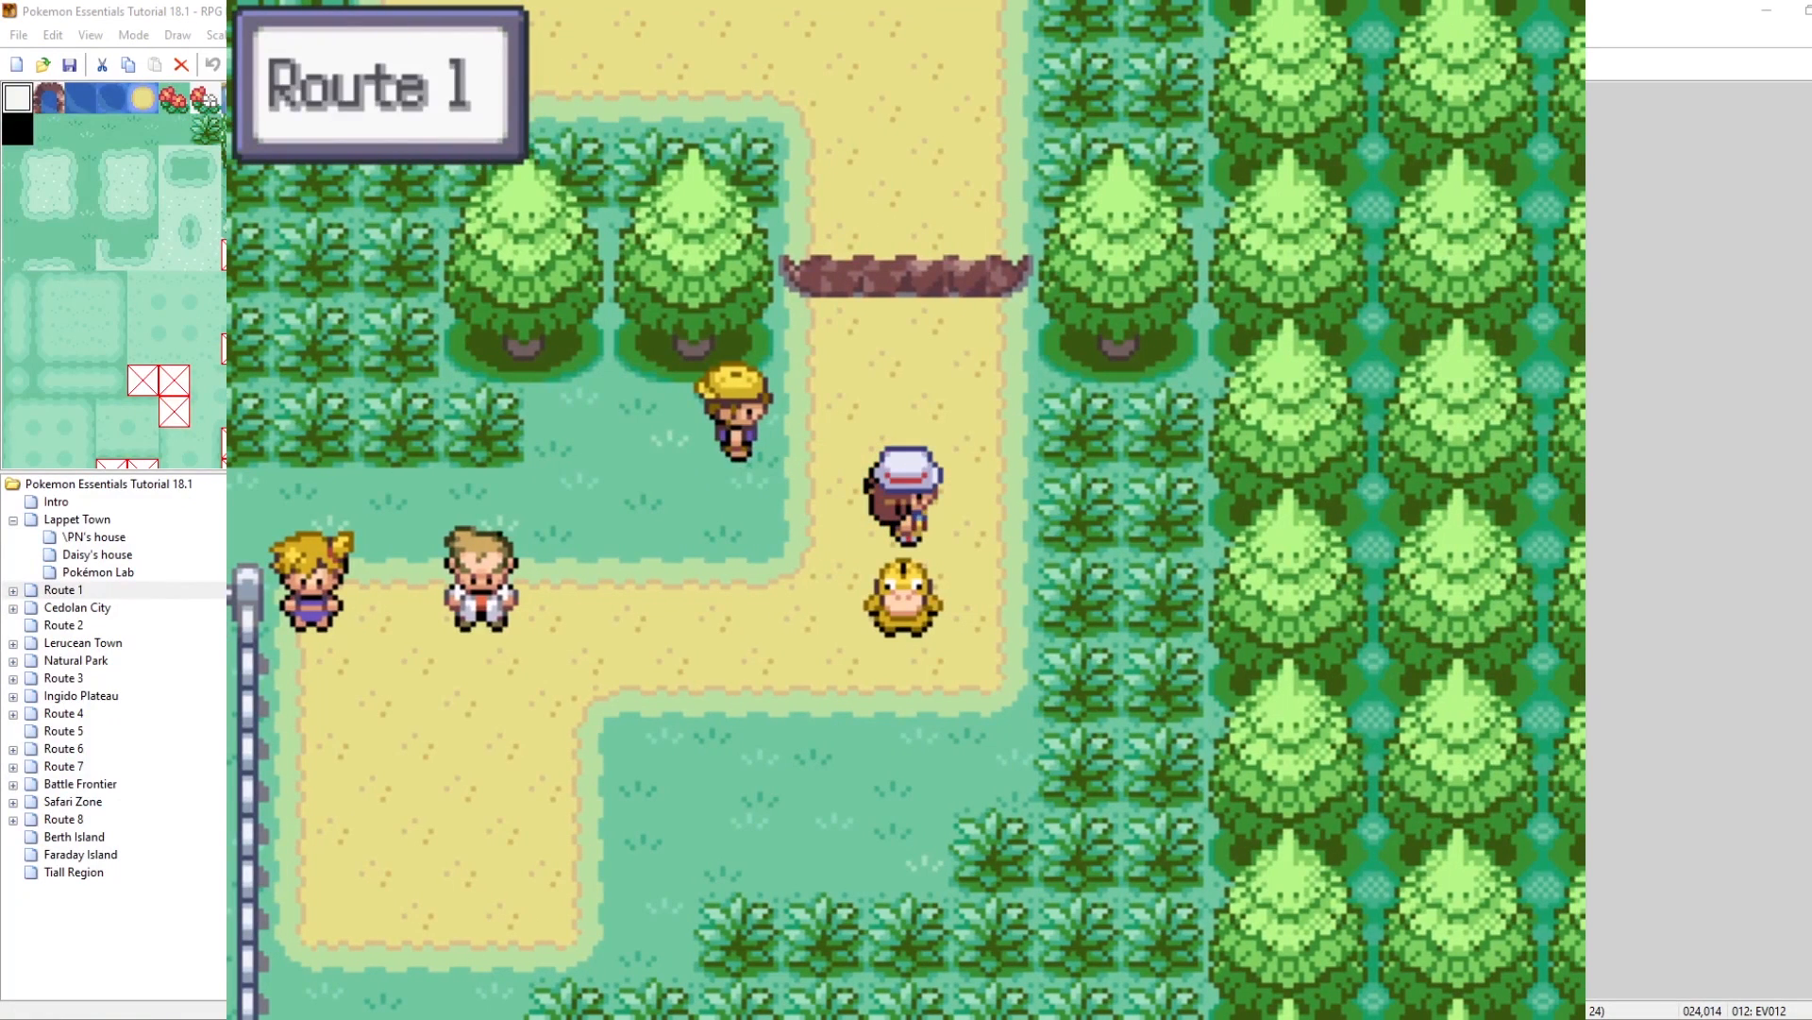
key(Up)
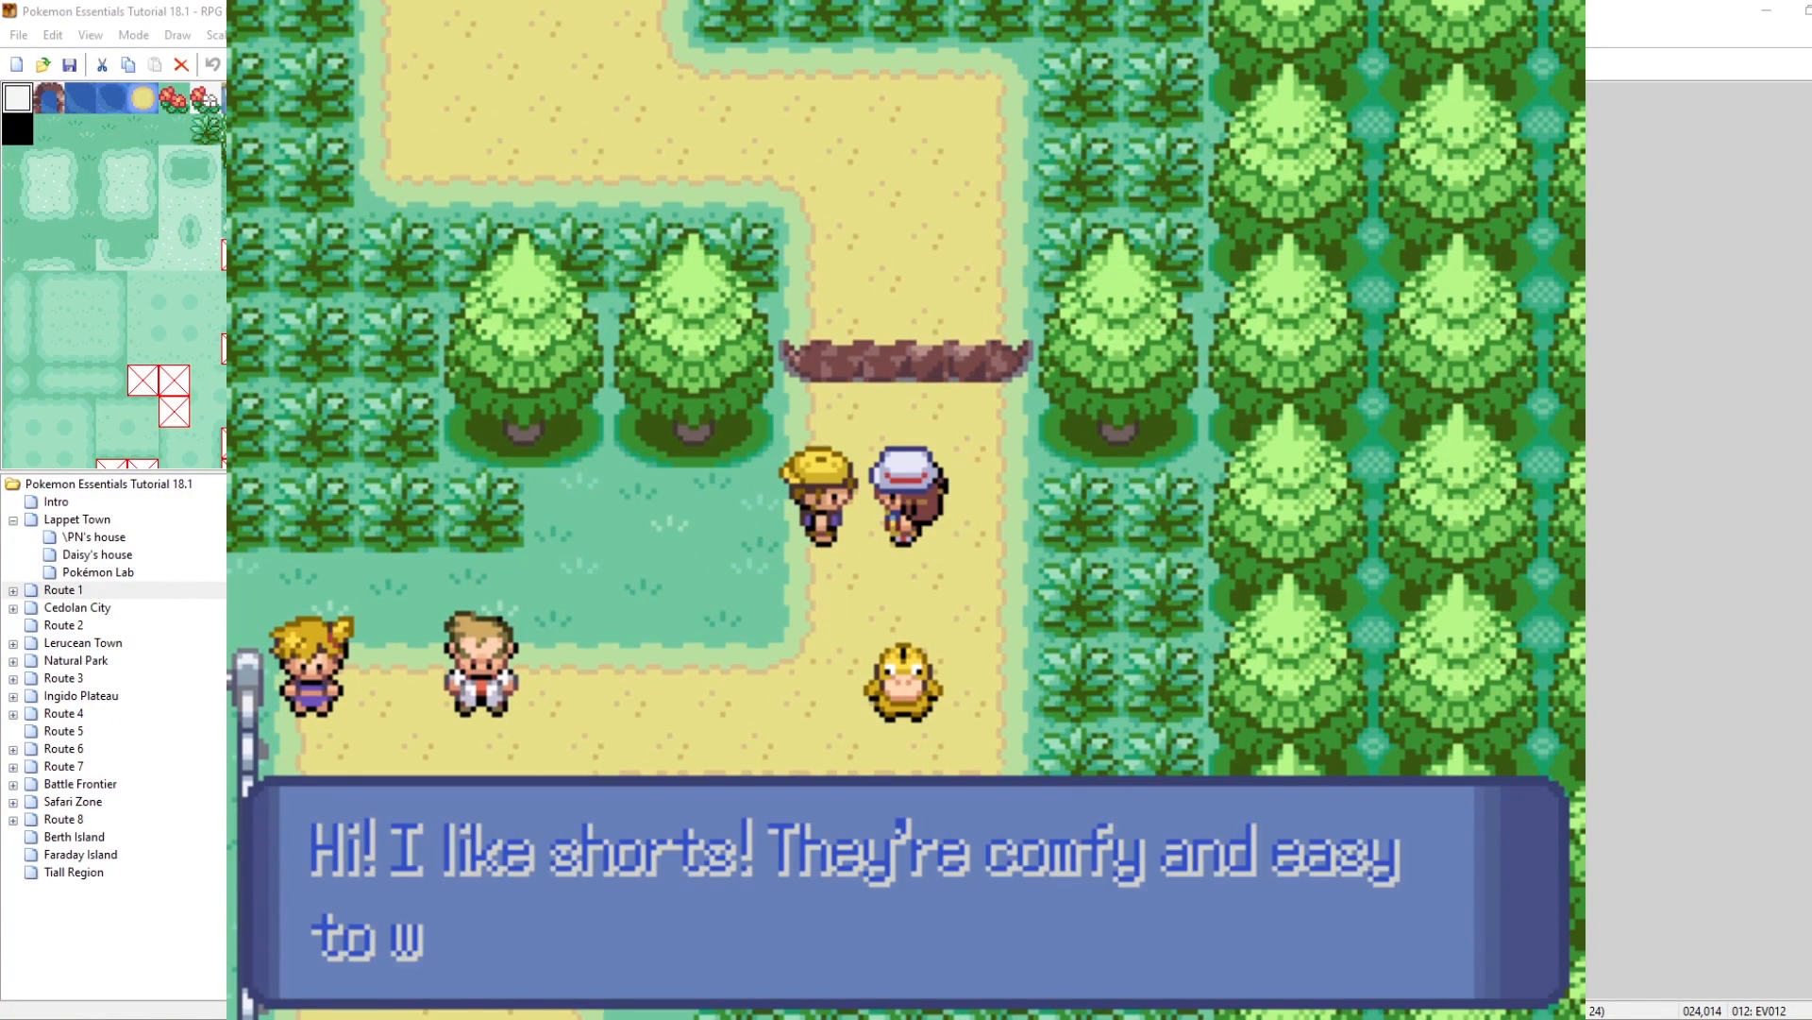
click(1553, 14)
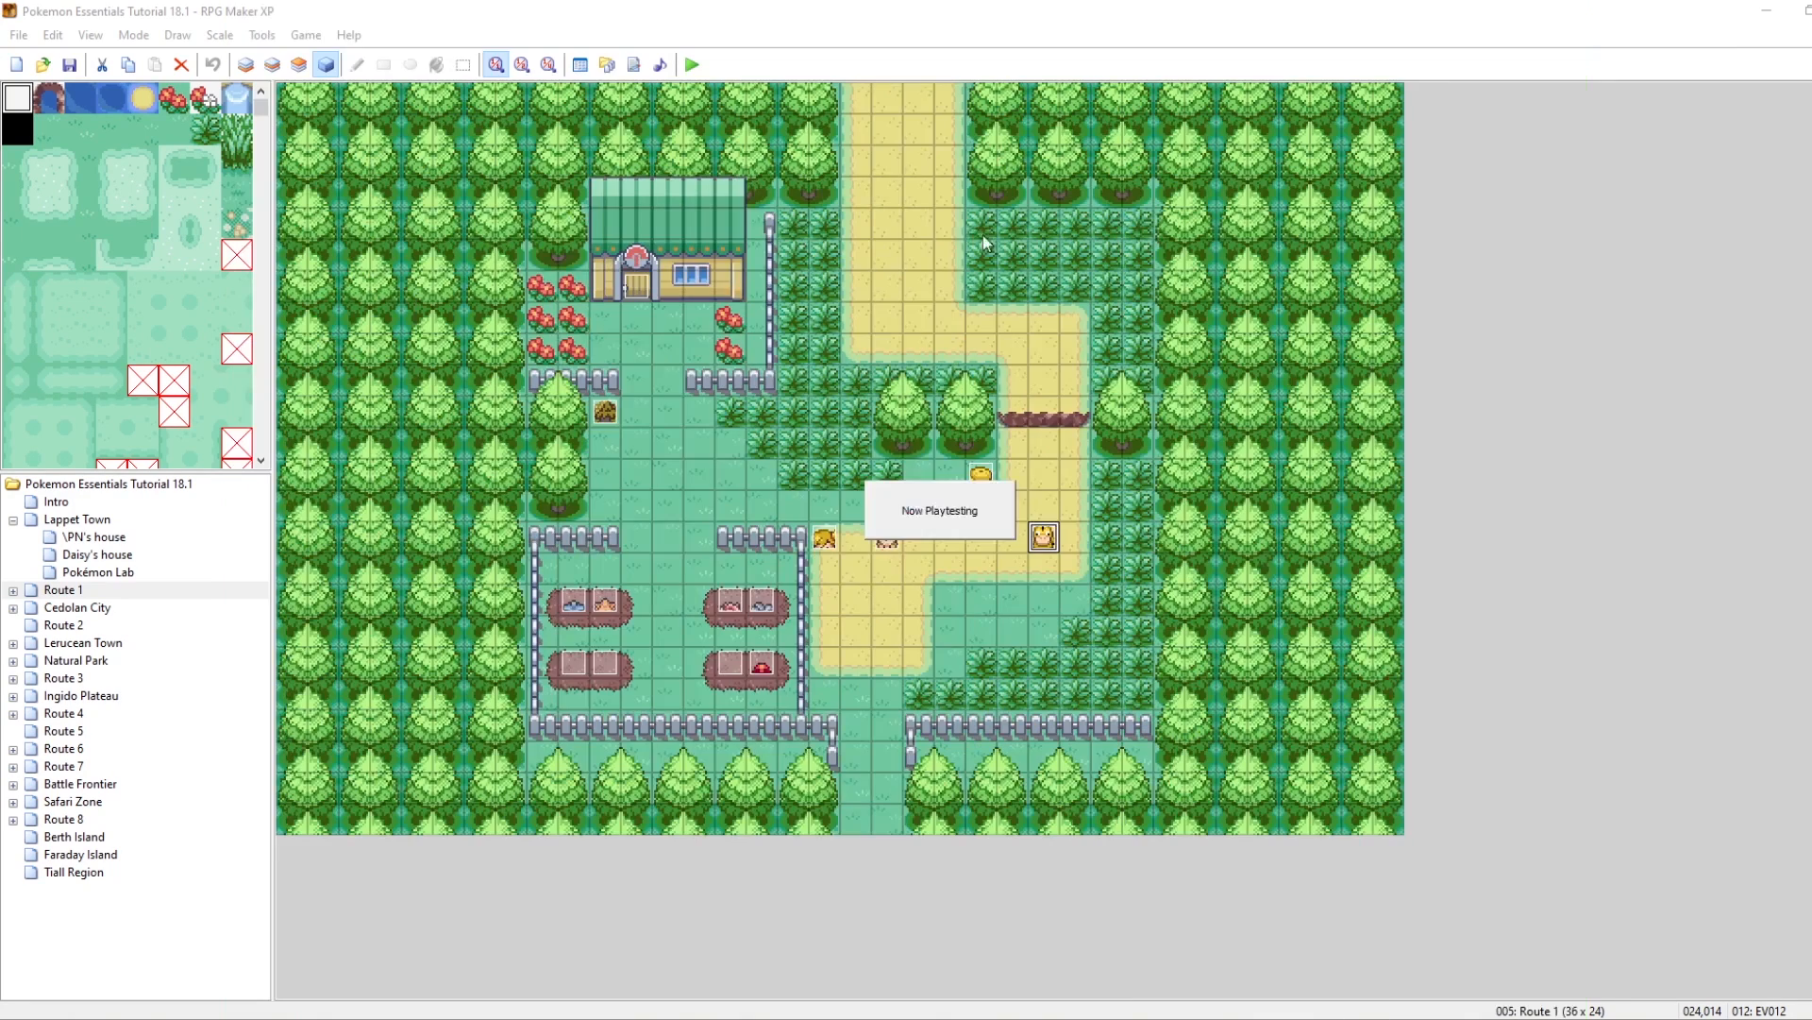
Step: Reopen the PSystem_Utilities script at the pbNoticePlayer method, apply it and close the script editor
click(635, 63)
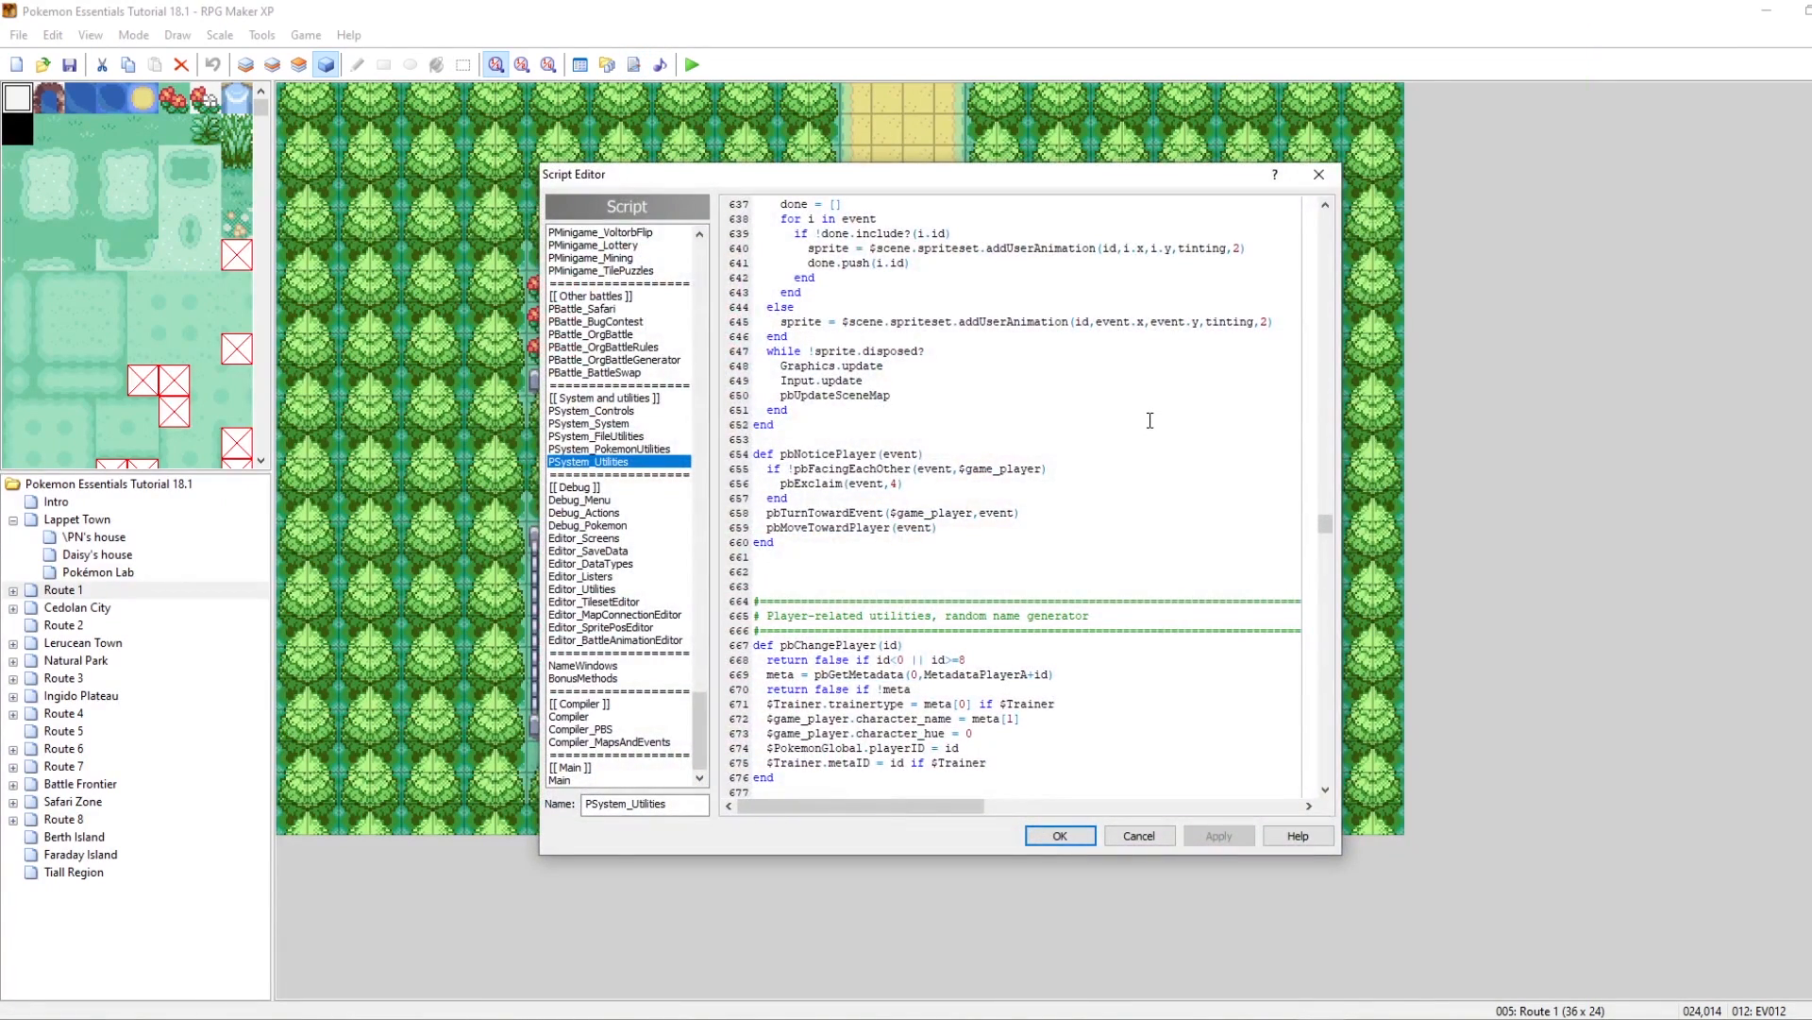
click(1218, 837)
click(1058, 835)
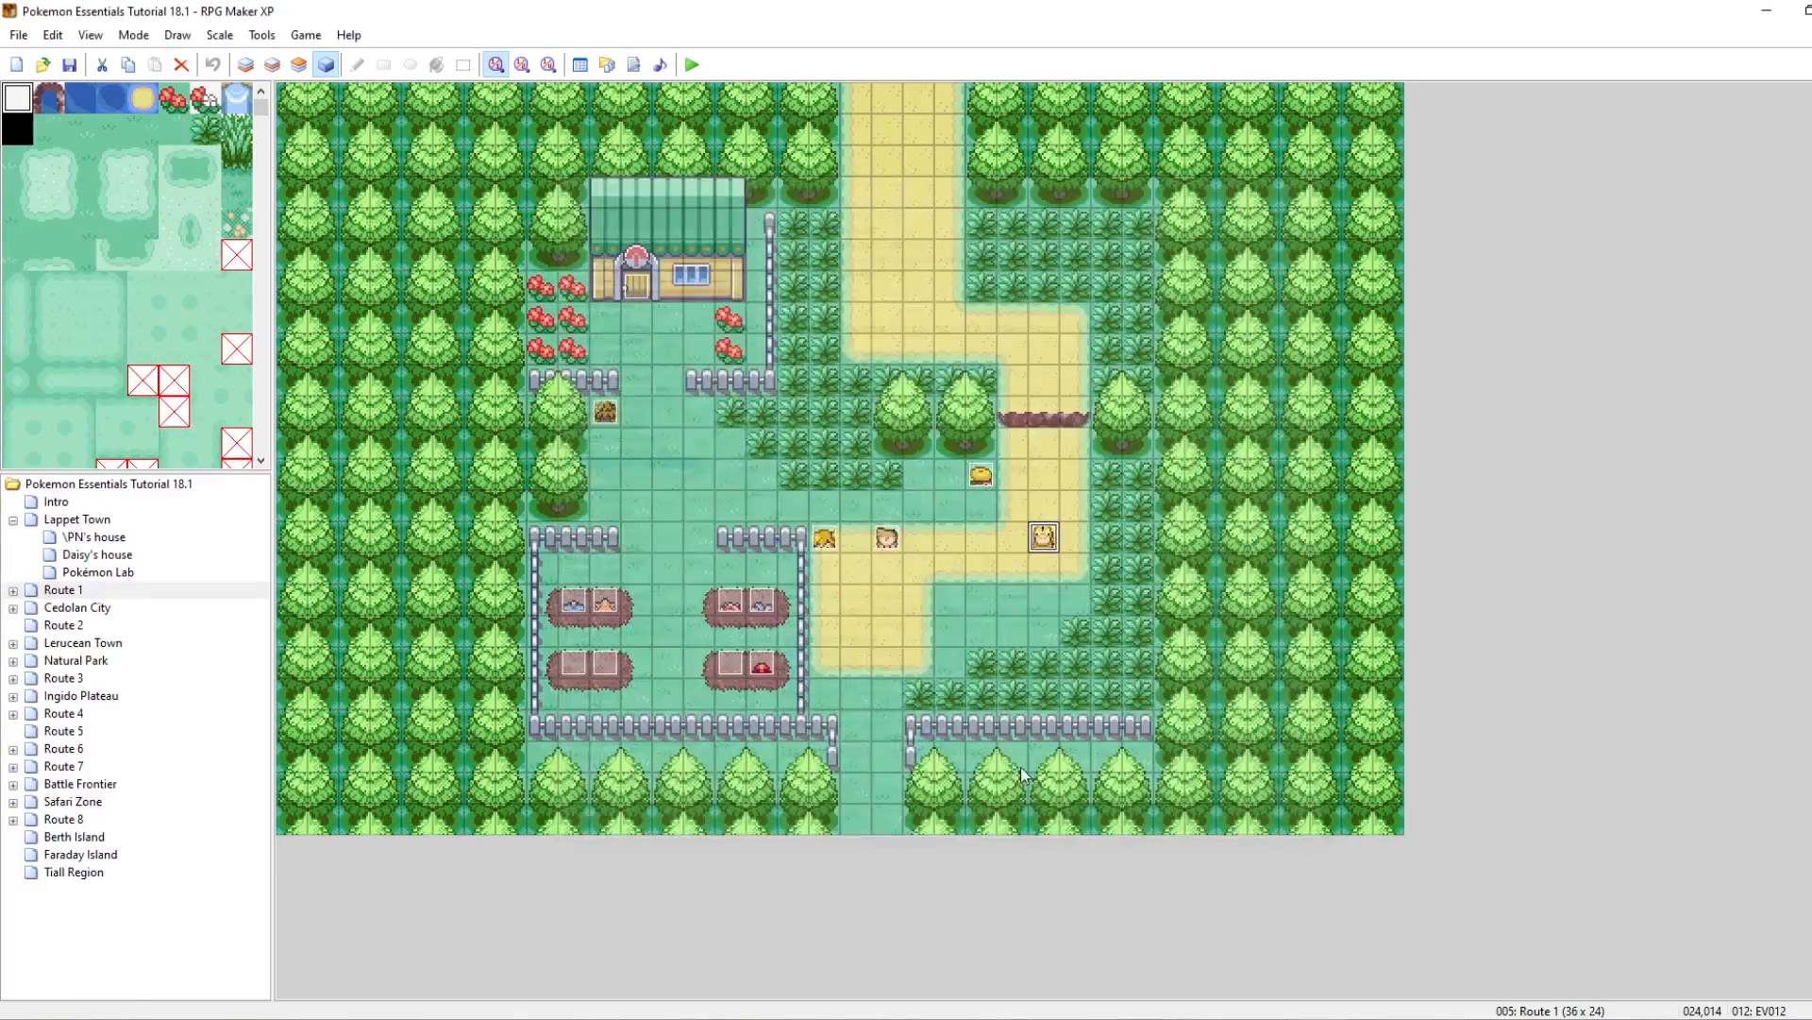
Step: Open the database's animations and examine the individual frames of the Exclaim bubble animation
click(580, 64)
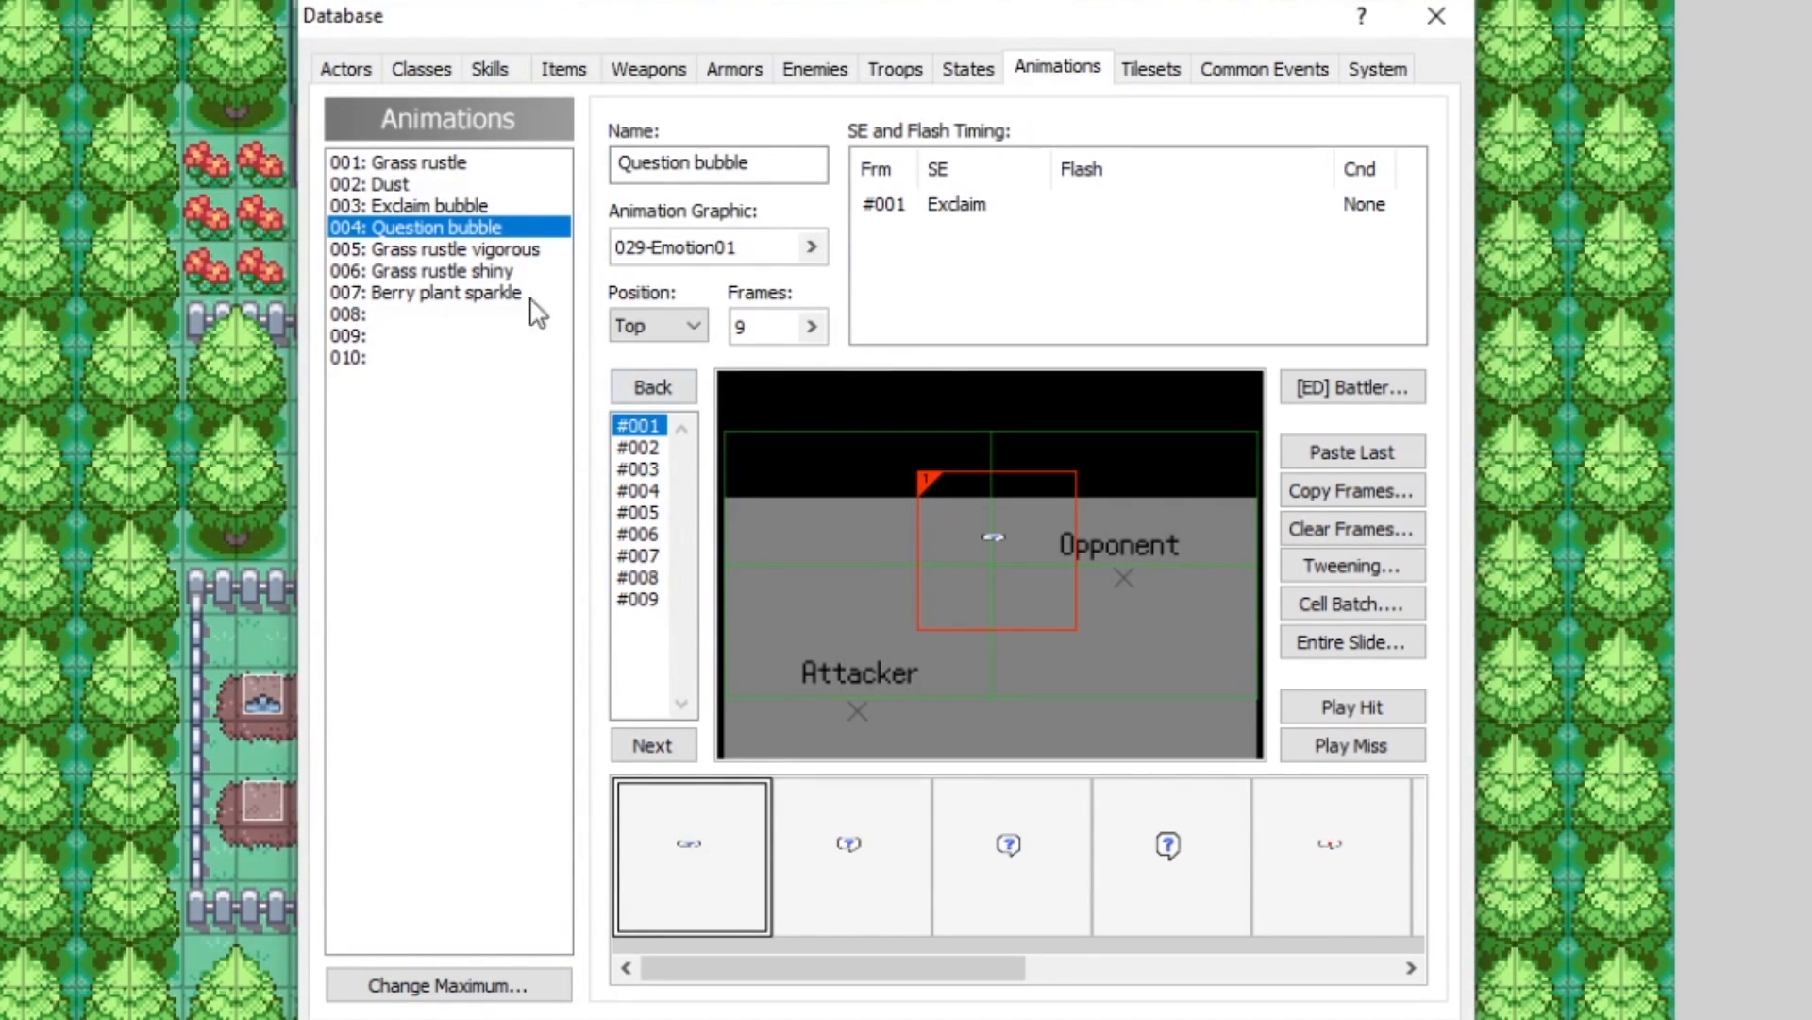
click(444, 206)
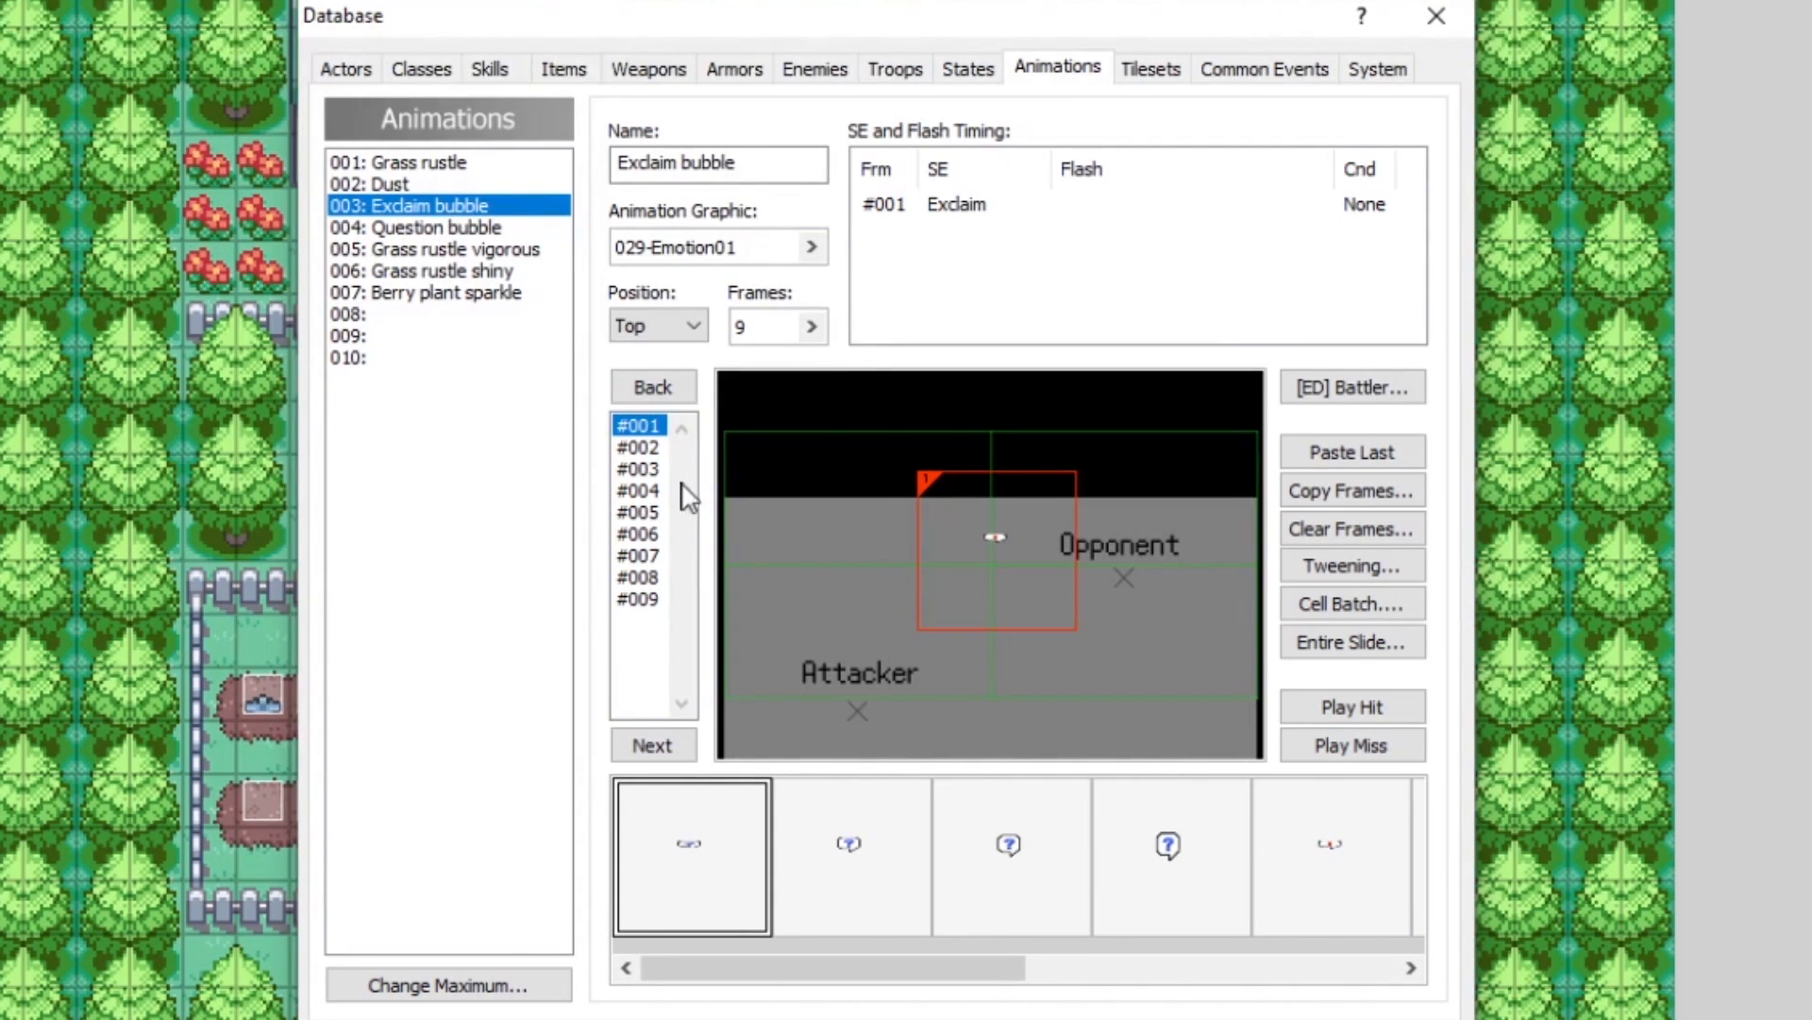
click(646, 469)
click(642, 491)
click(642, 512)
click(644, 534)
click(647, 556)
click(650, 577)
click(651, 600)
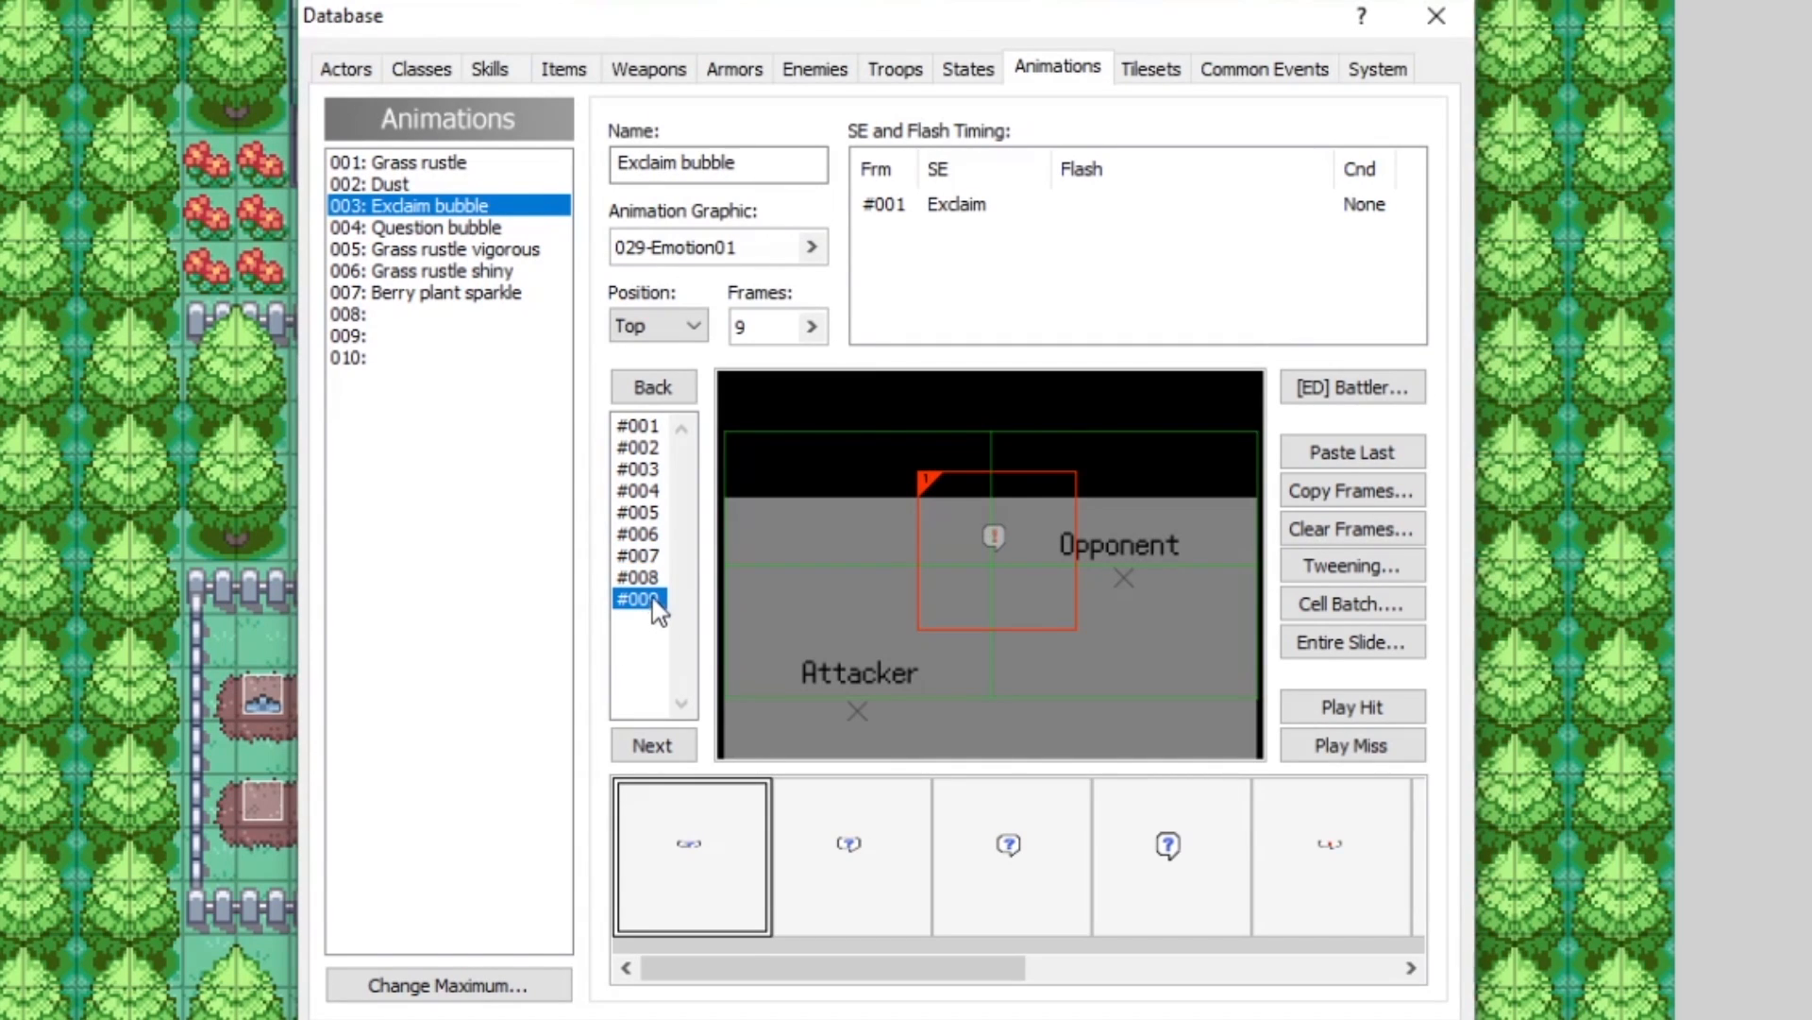
click(646, 426)
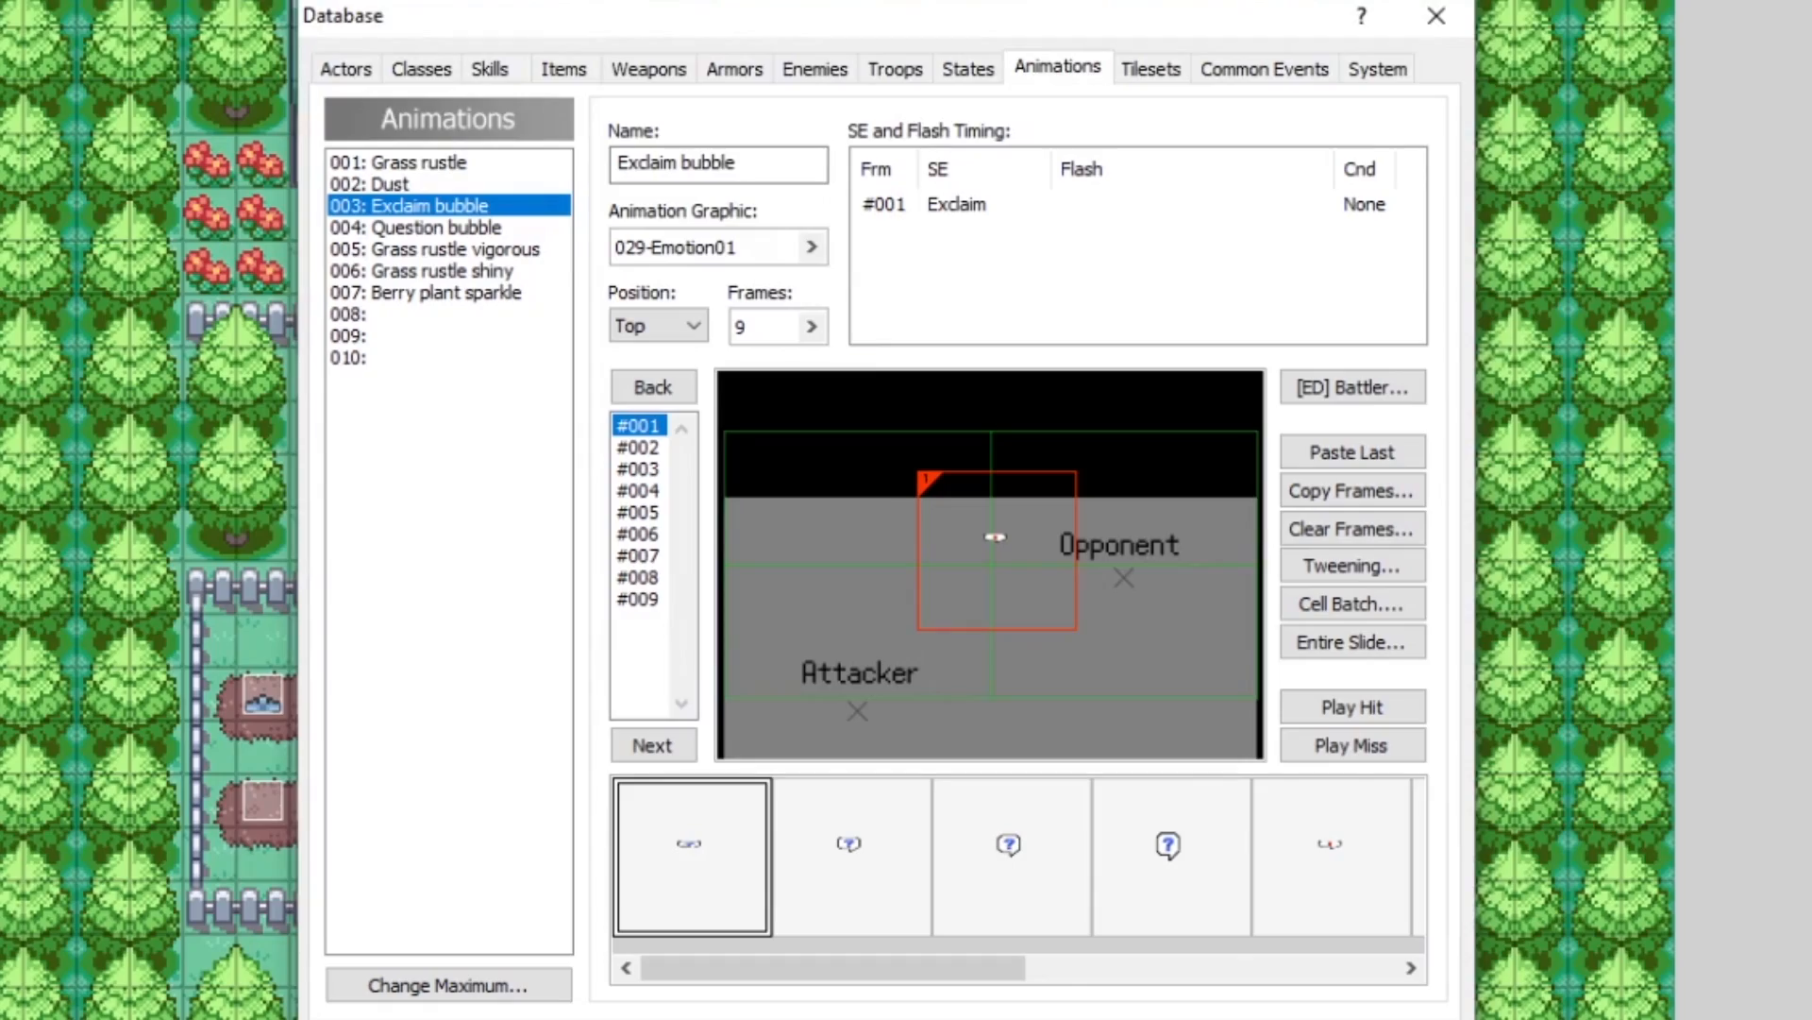
Step: Switch to File Explorer and go up from the Windowskins folder to the Portrait Tutorial folder
click(217, 1014)
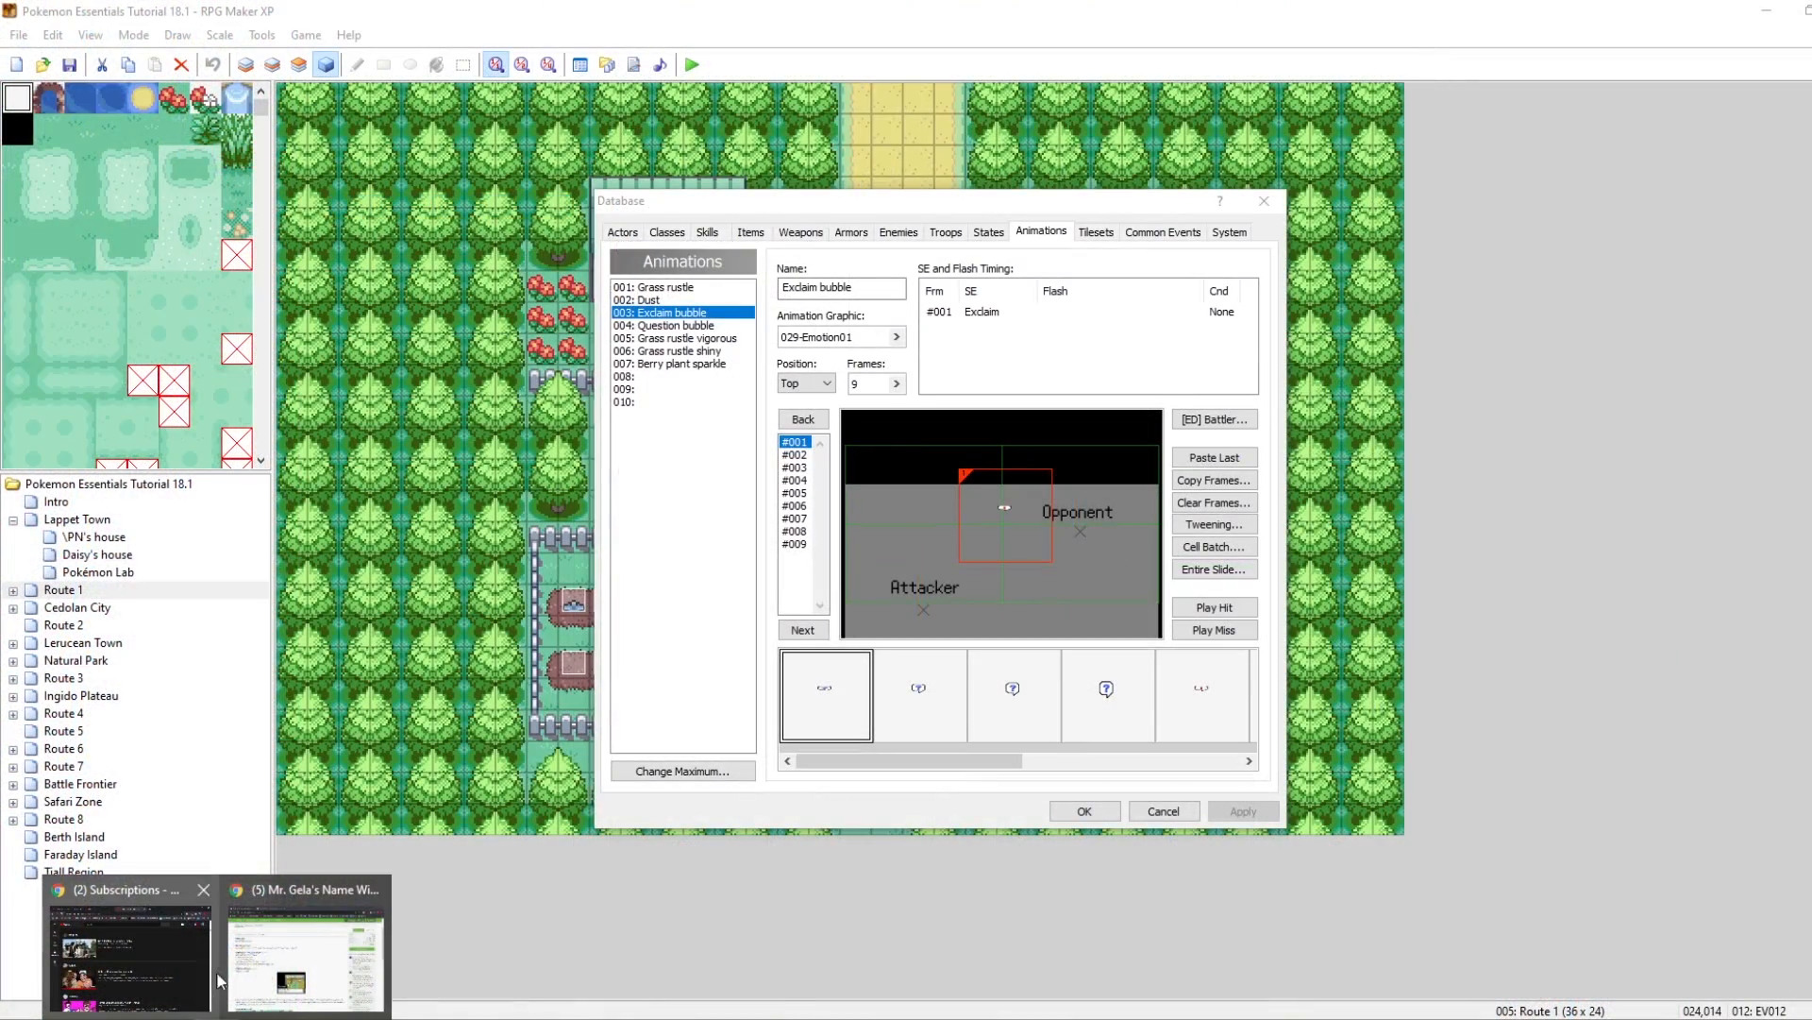
click(232, 977)
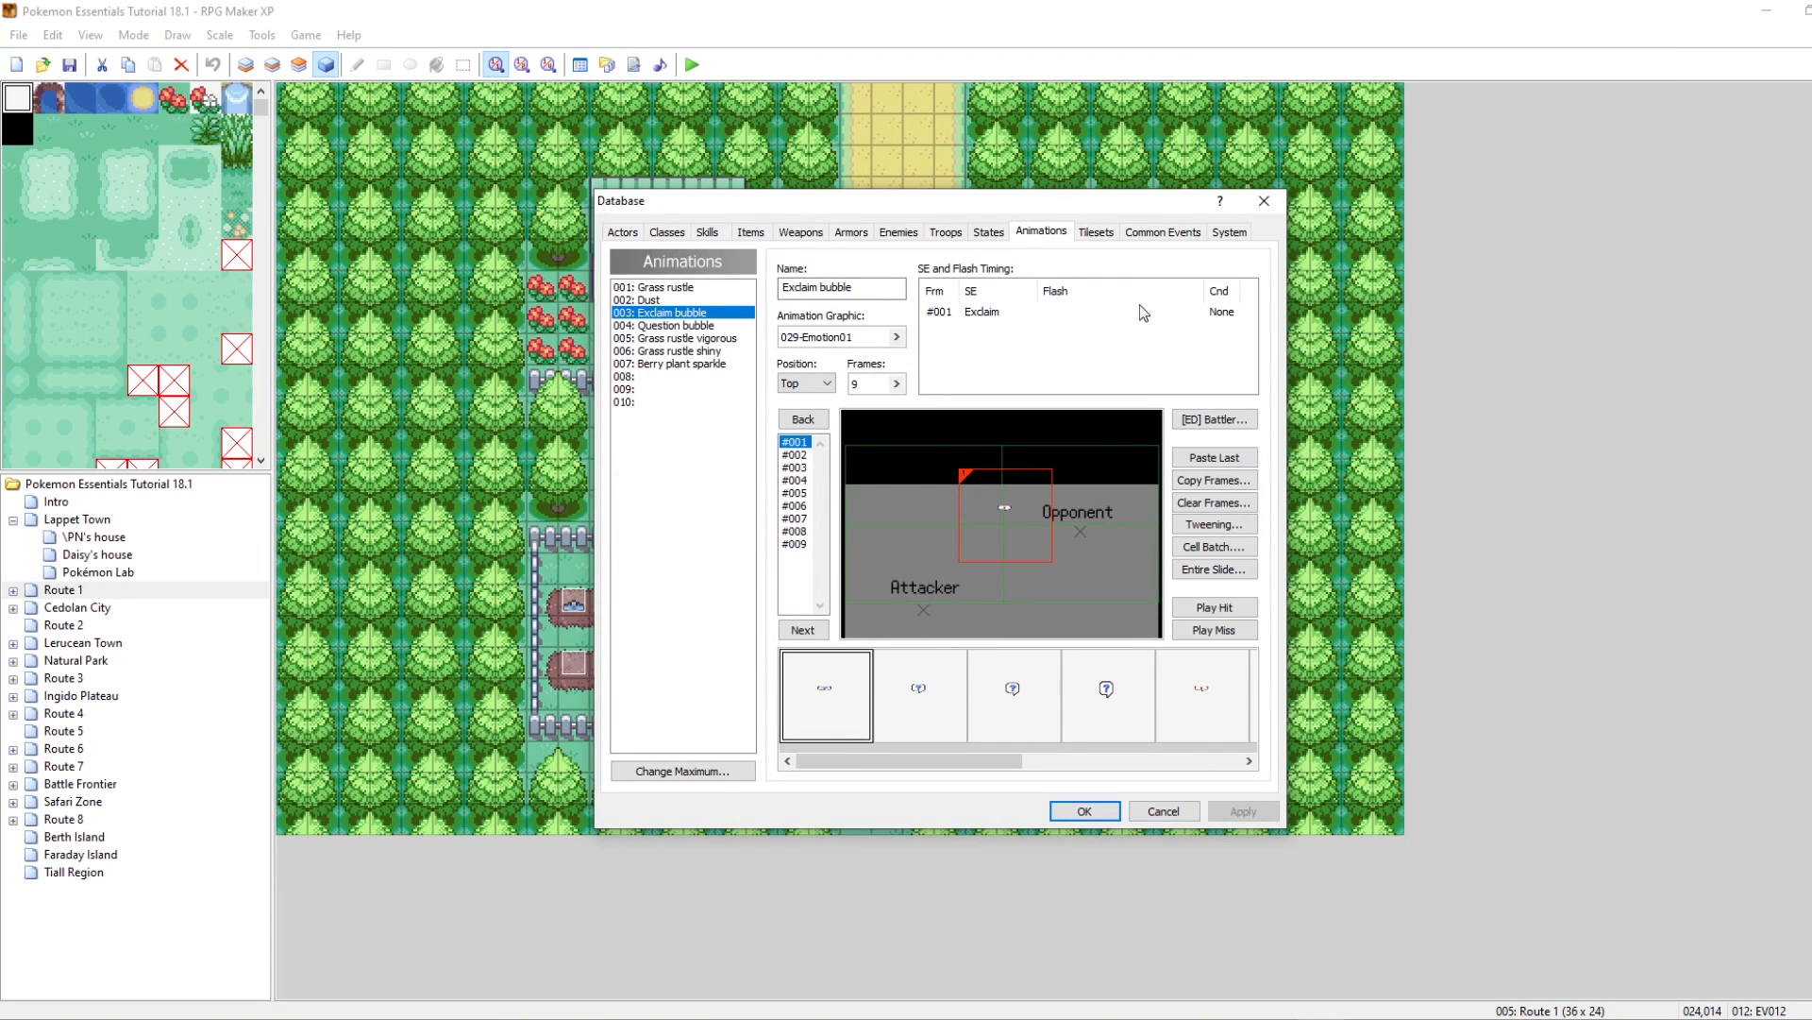
mouse_move(137, 998)
click(85, 935)
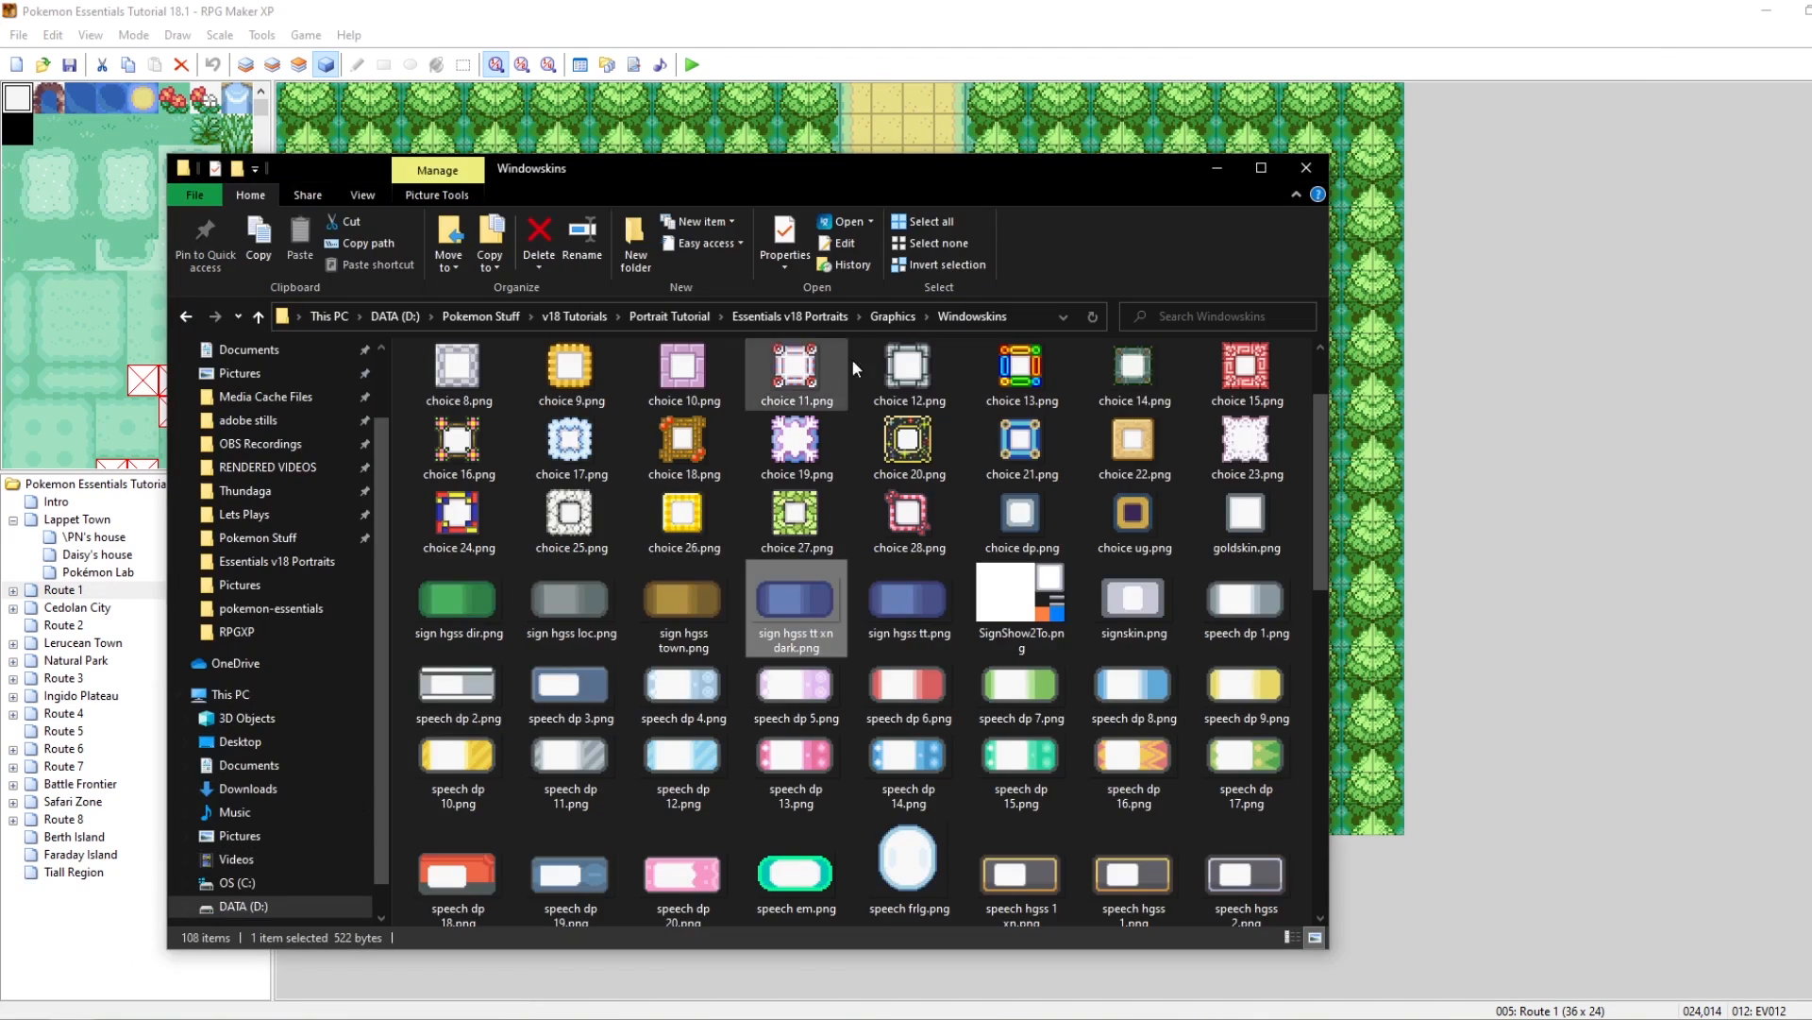
click(755, 317)
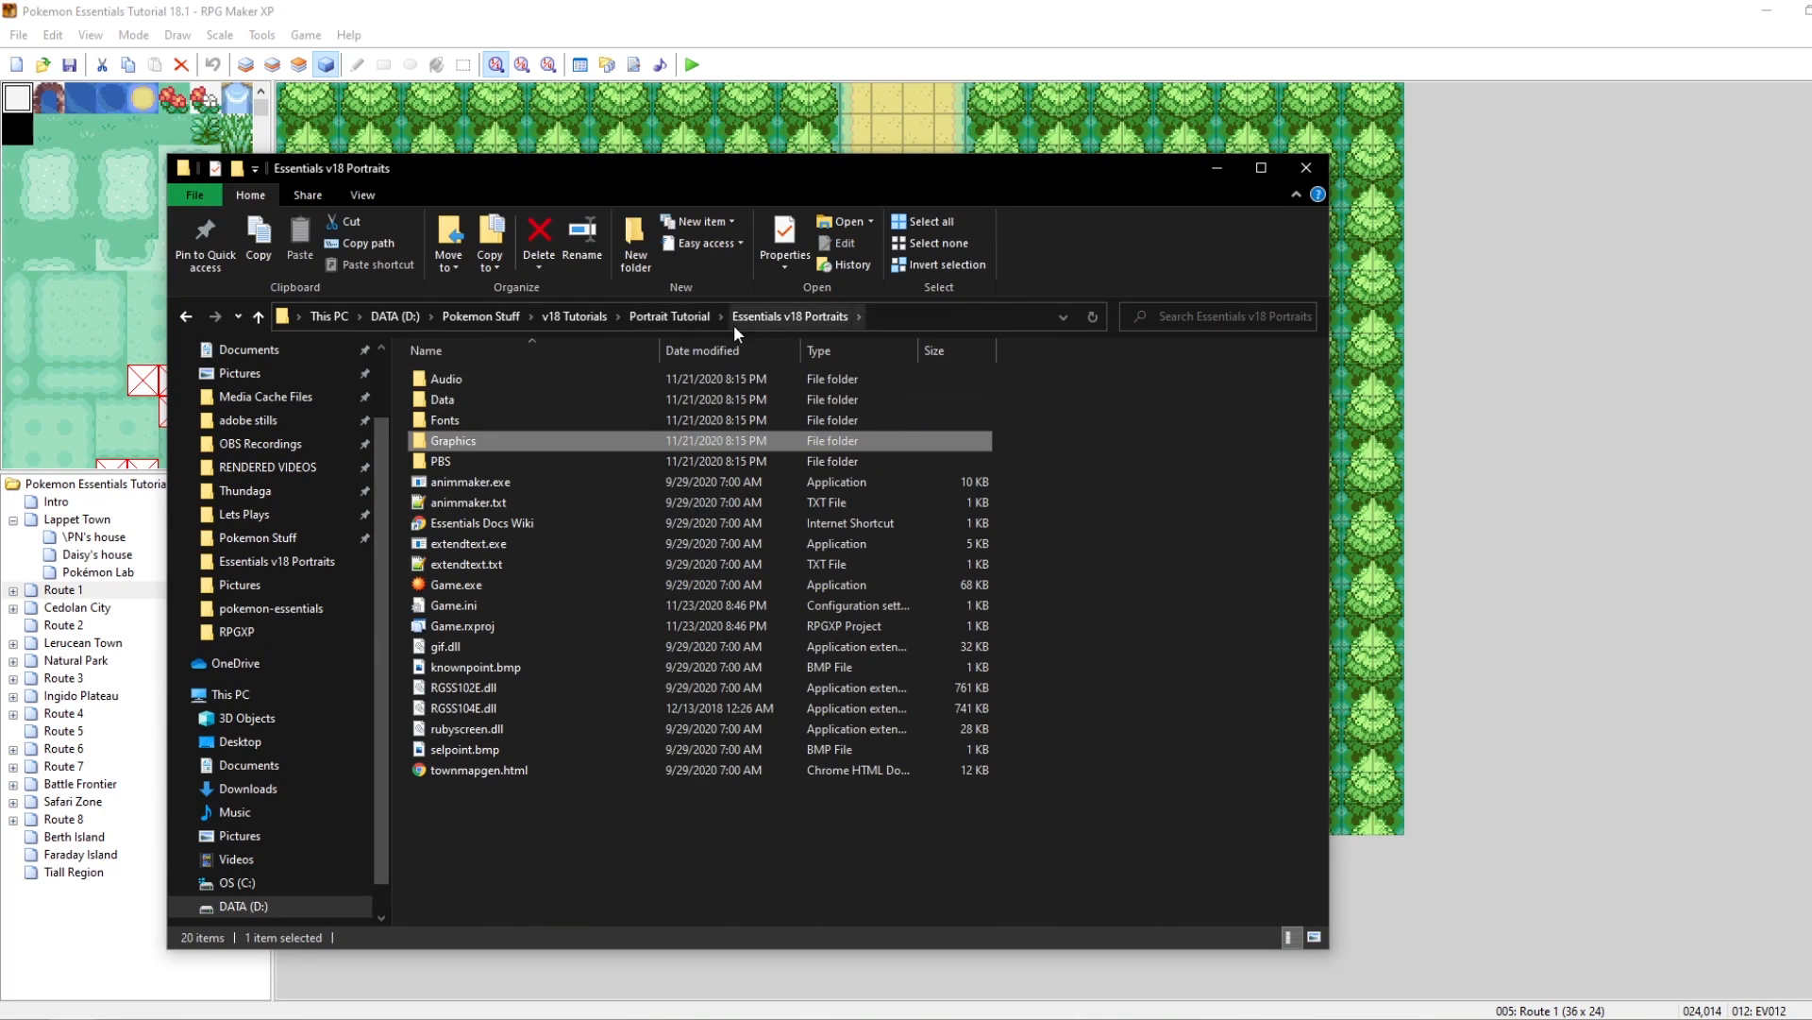
click(669, 317)
Step: Examine the bubble sprites in 029-Emotion01.png, 031-Emotion02.png and 032-Emotion03.png, closing each image after viewing it
click(583, 434)
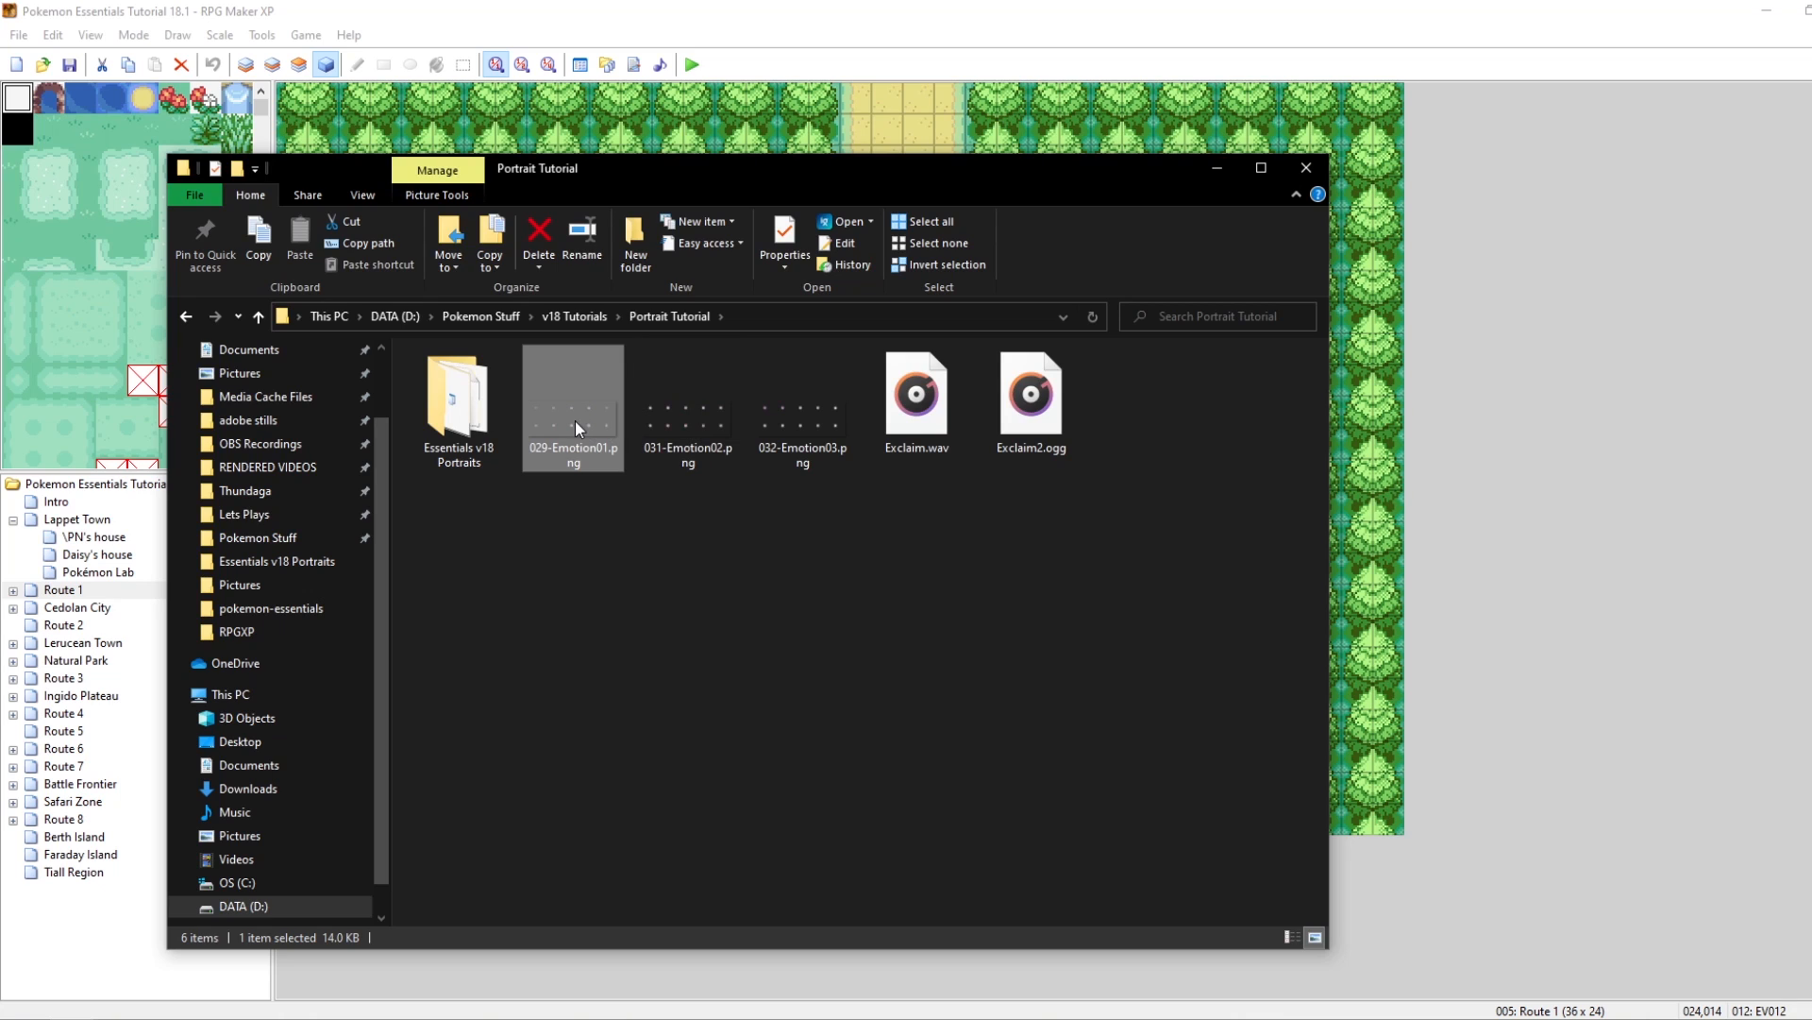
double_click(570, 421)
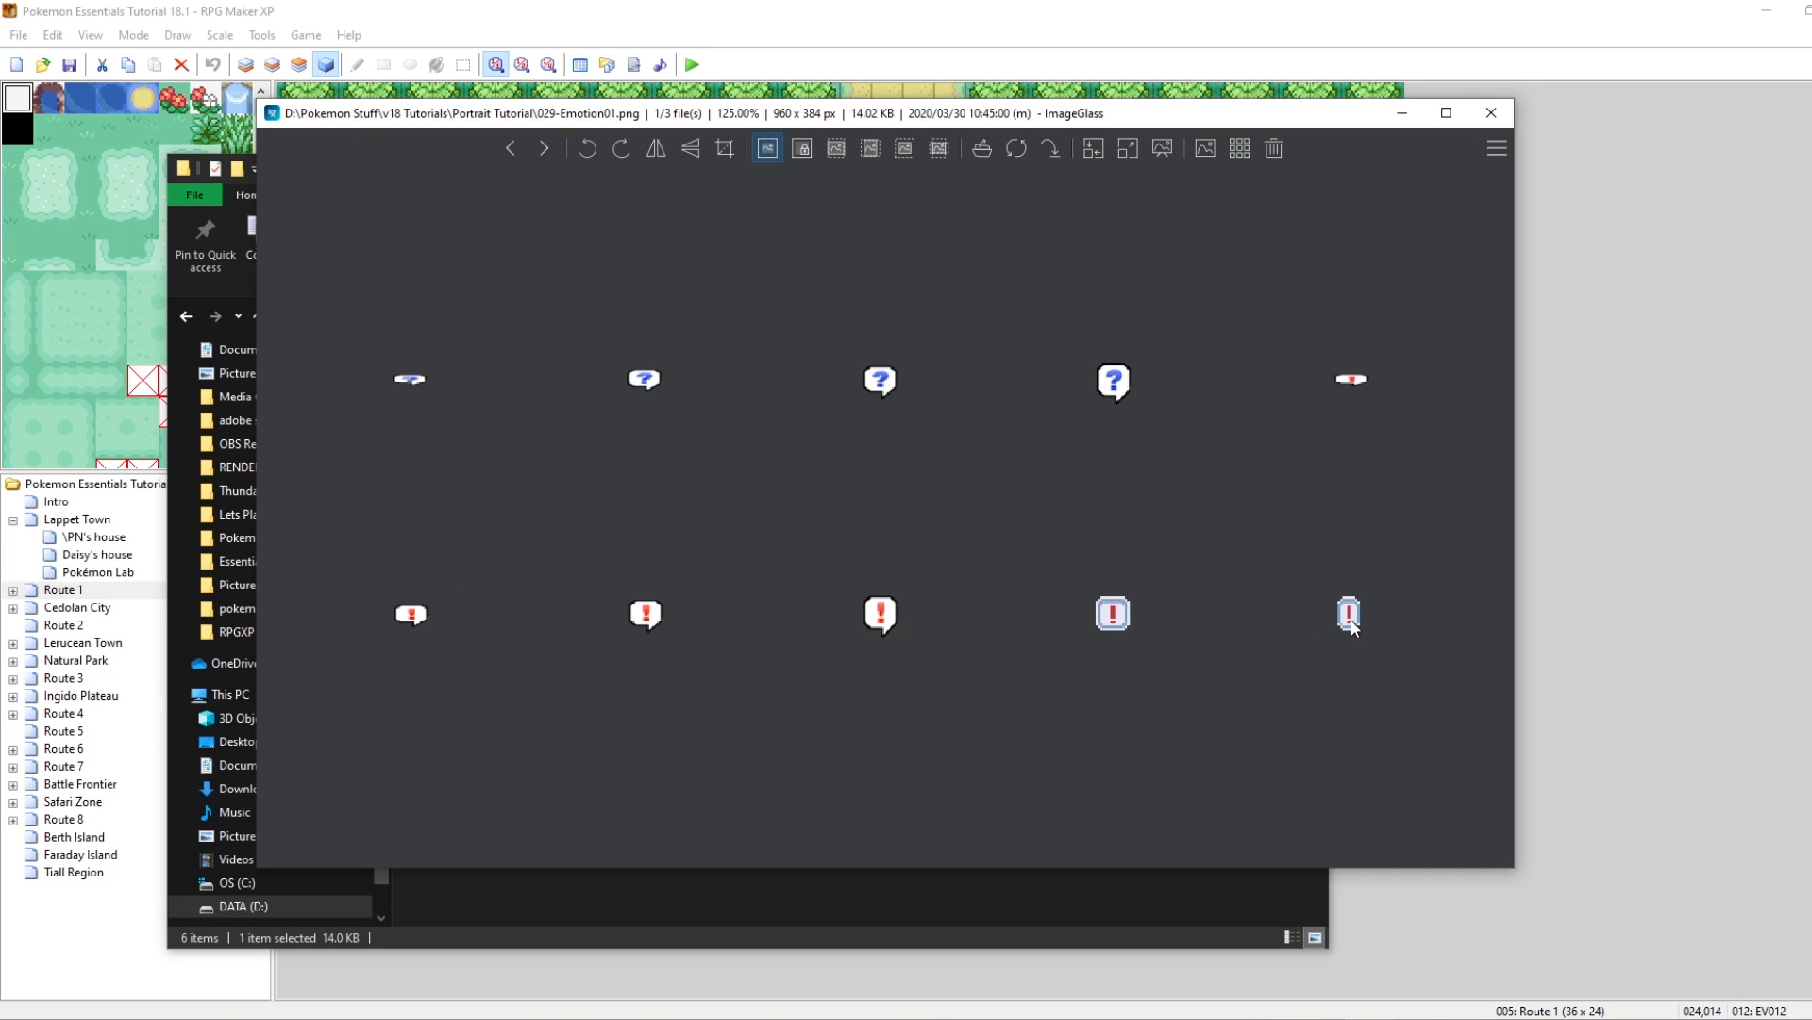
click(1492, 112)
click(691, 415)
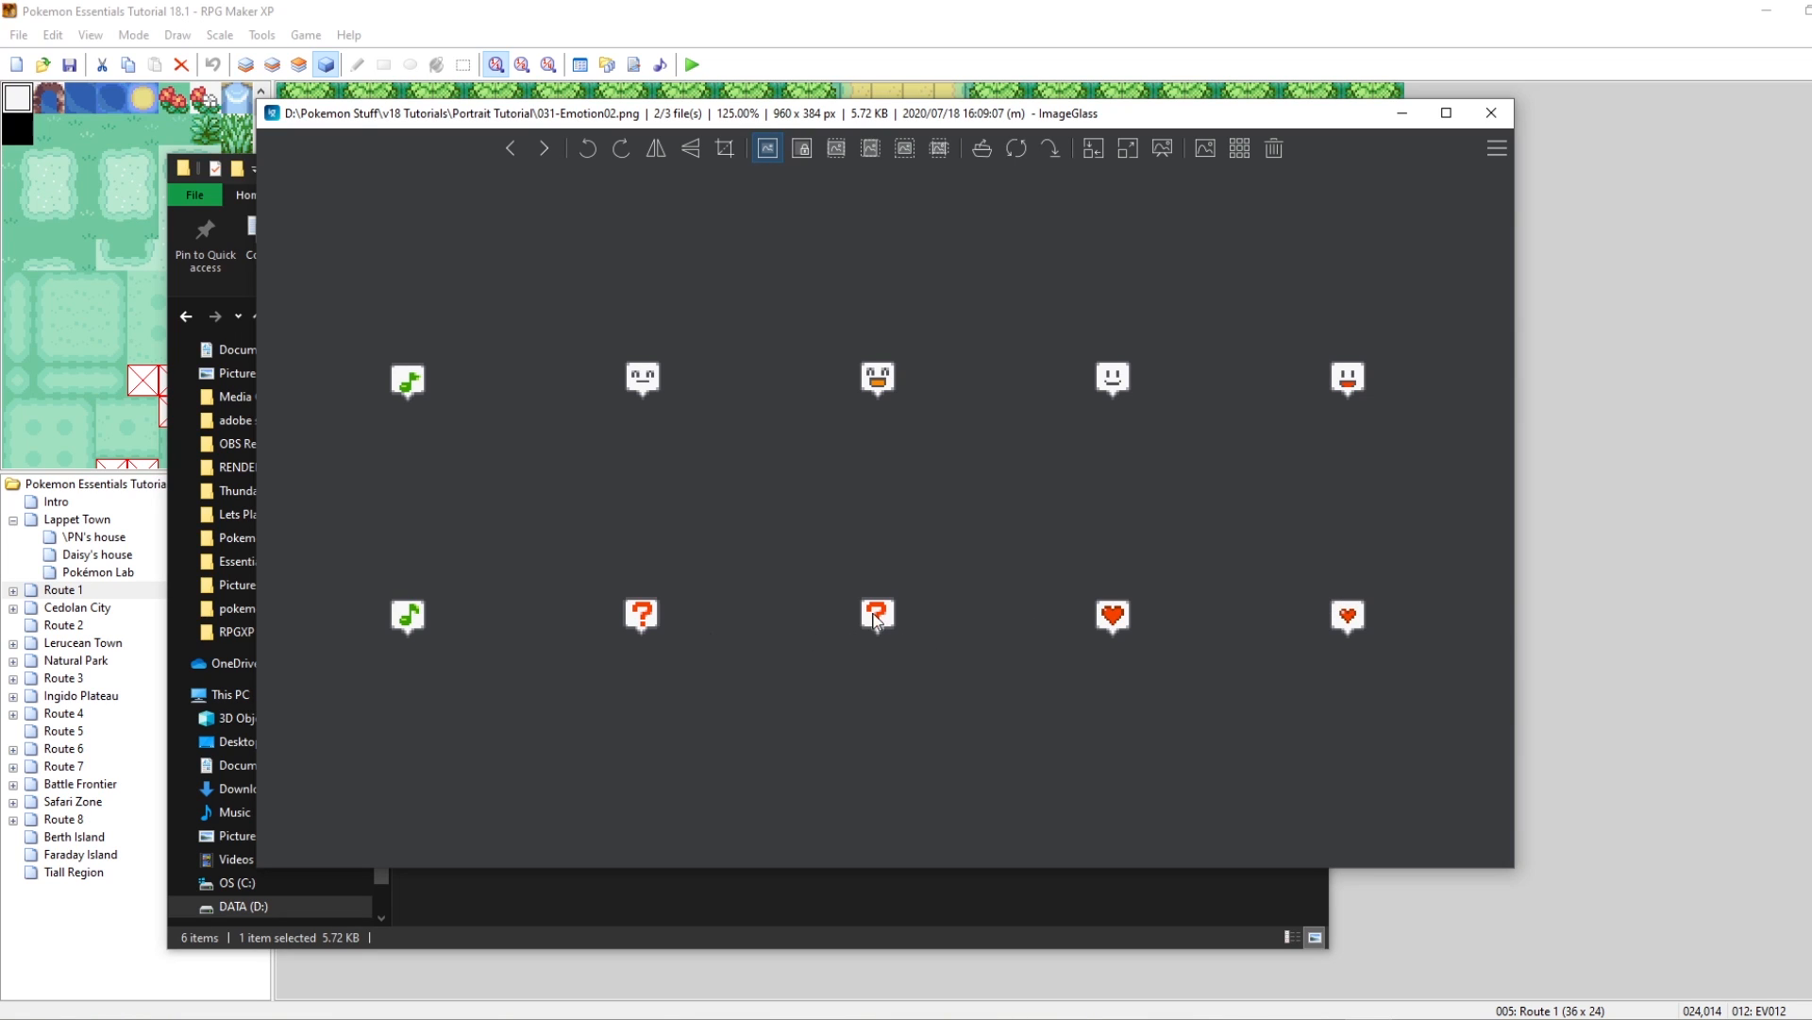
click(1493, 121)
double_click(831, 406)
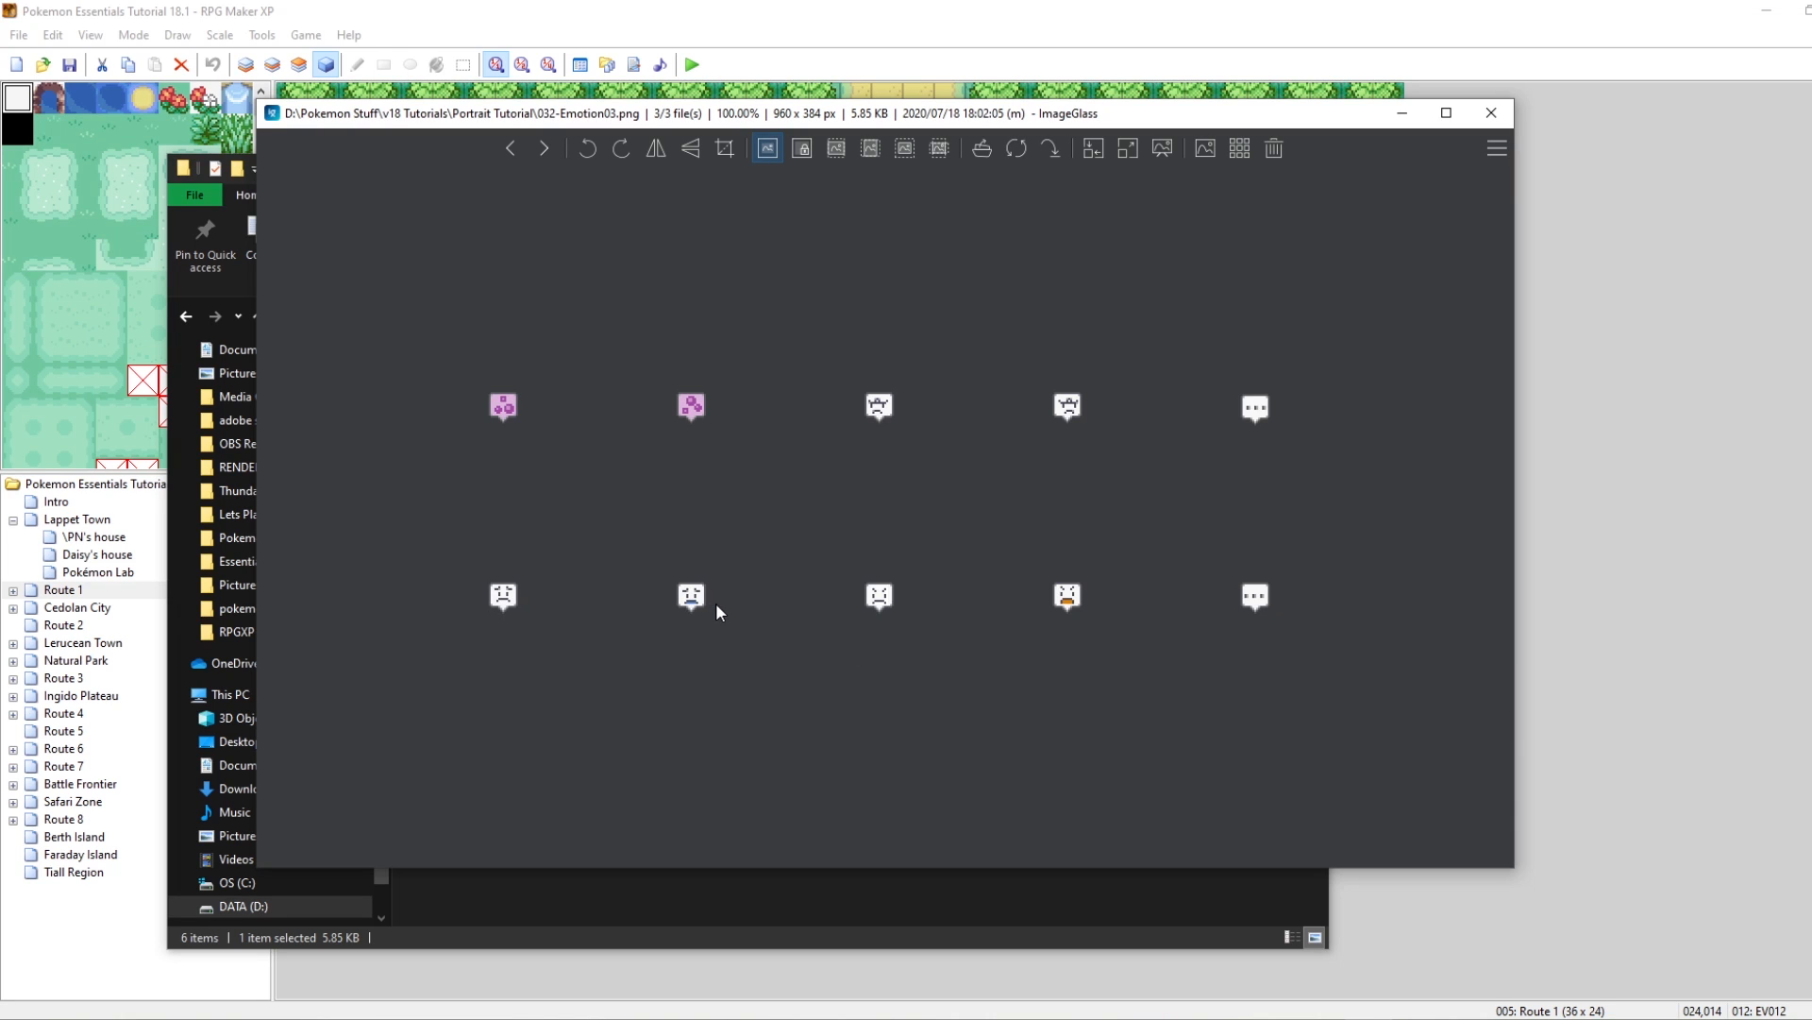
click(1492, 112)
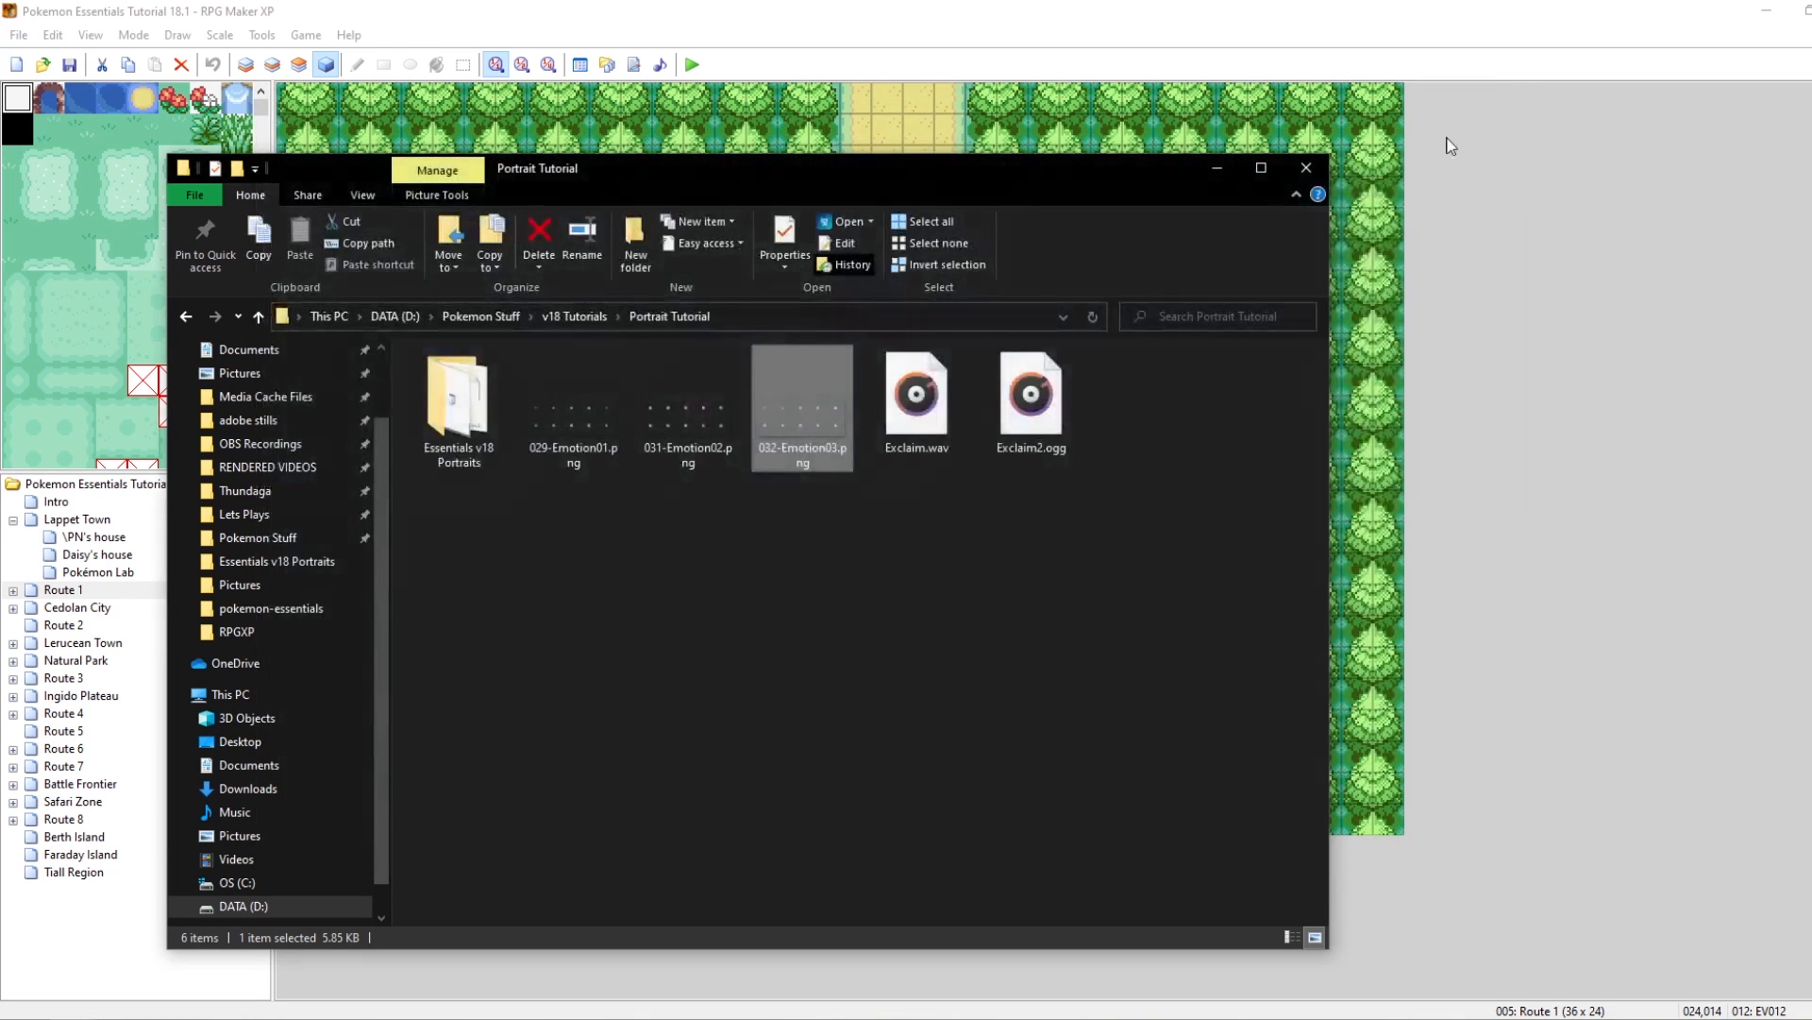
Step: Copy the three Emotion PNG files into the Essentials v18 Portraits project's Graphics\Animations folder, replacing existing files
click(546, 389)
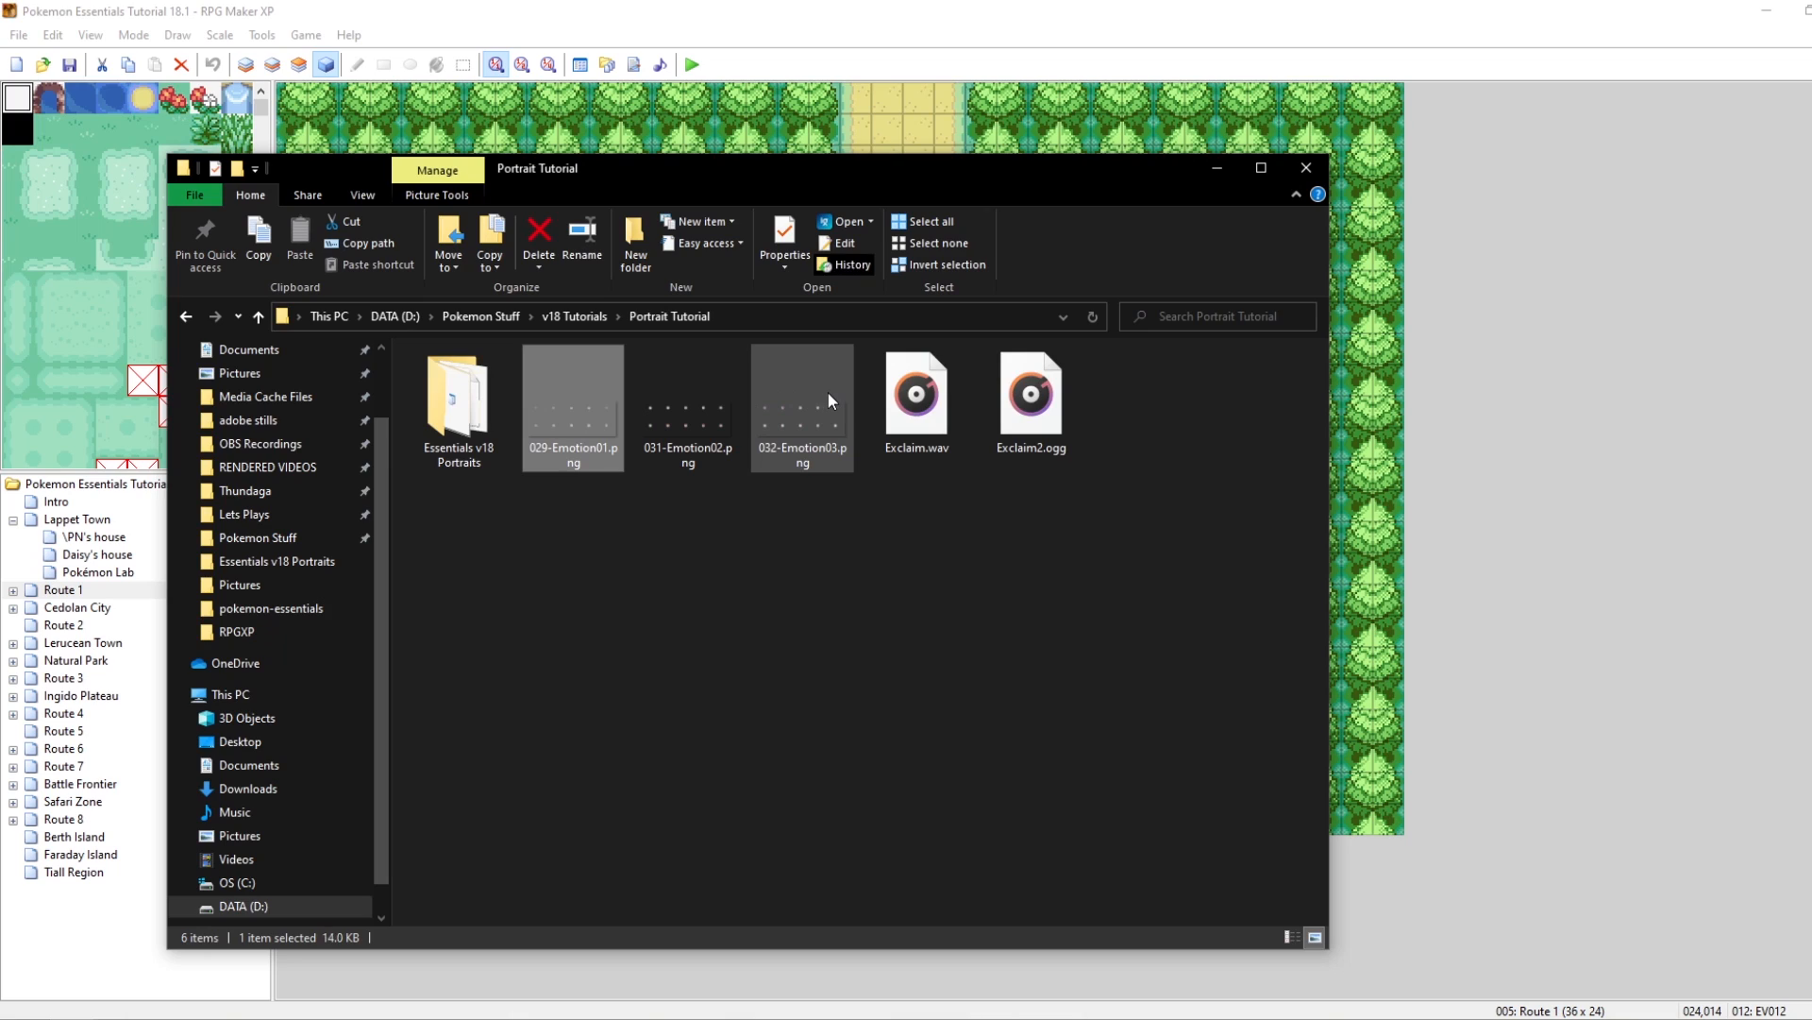
shift+click(814, 392)
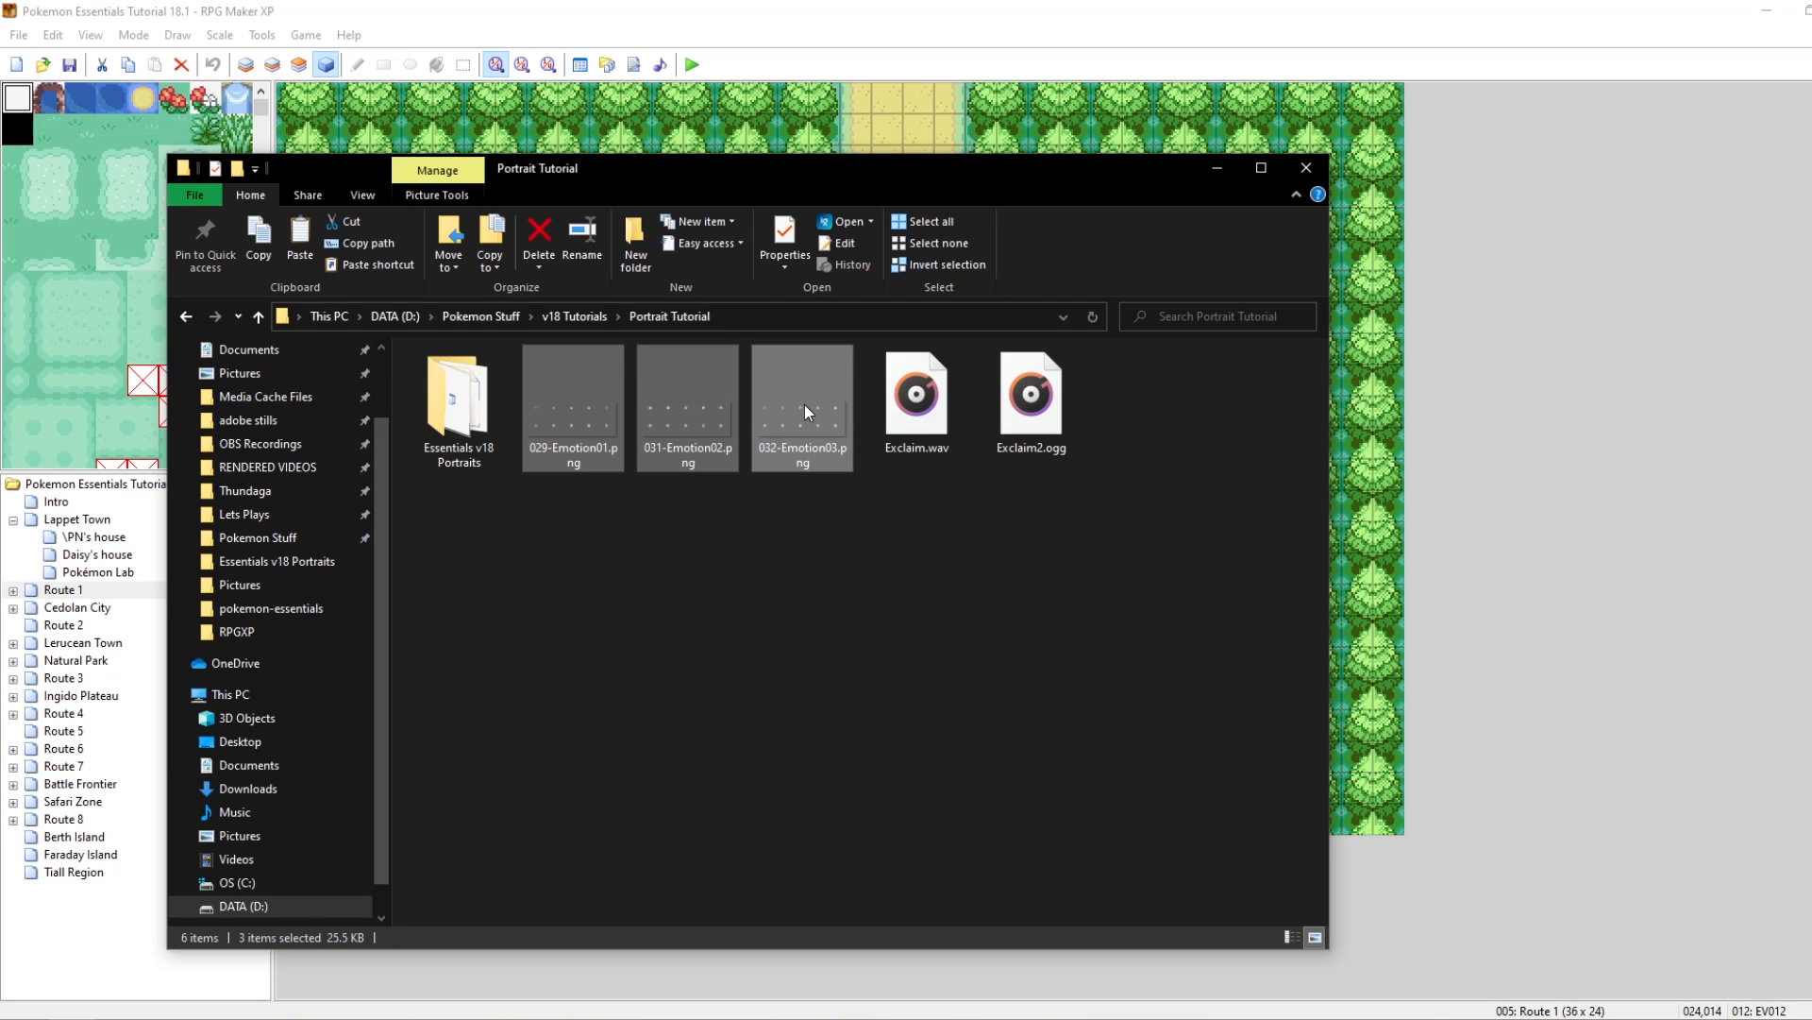
double_click(508, 416)
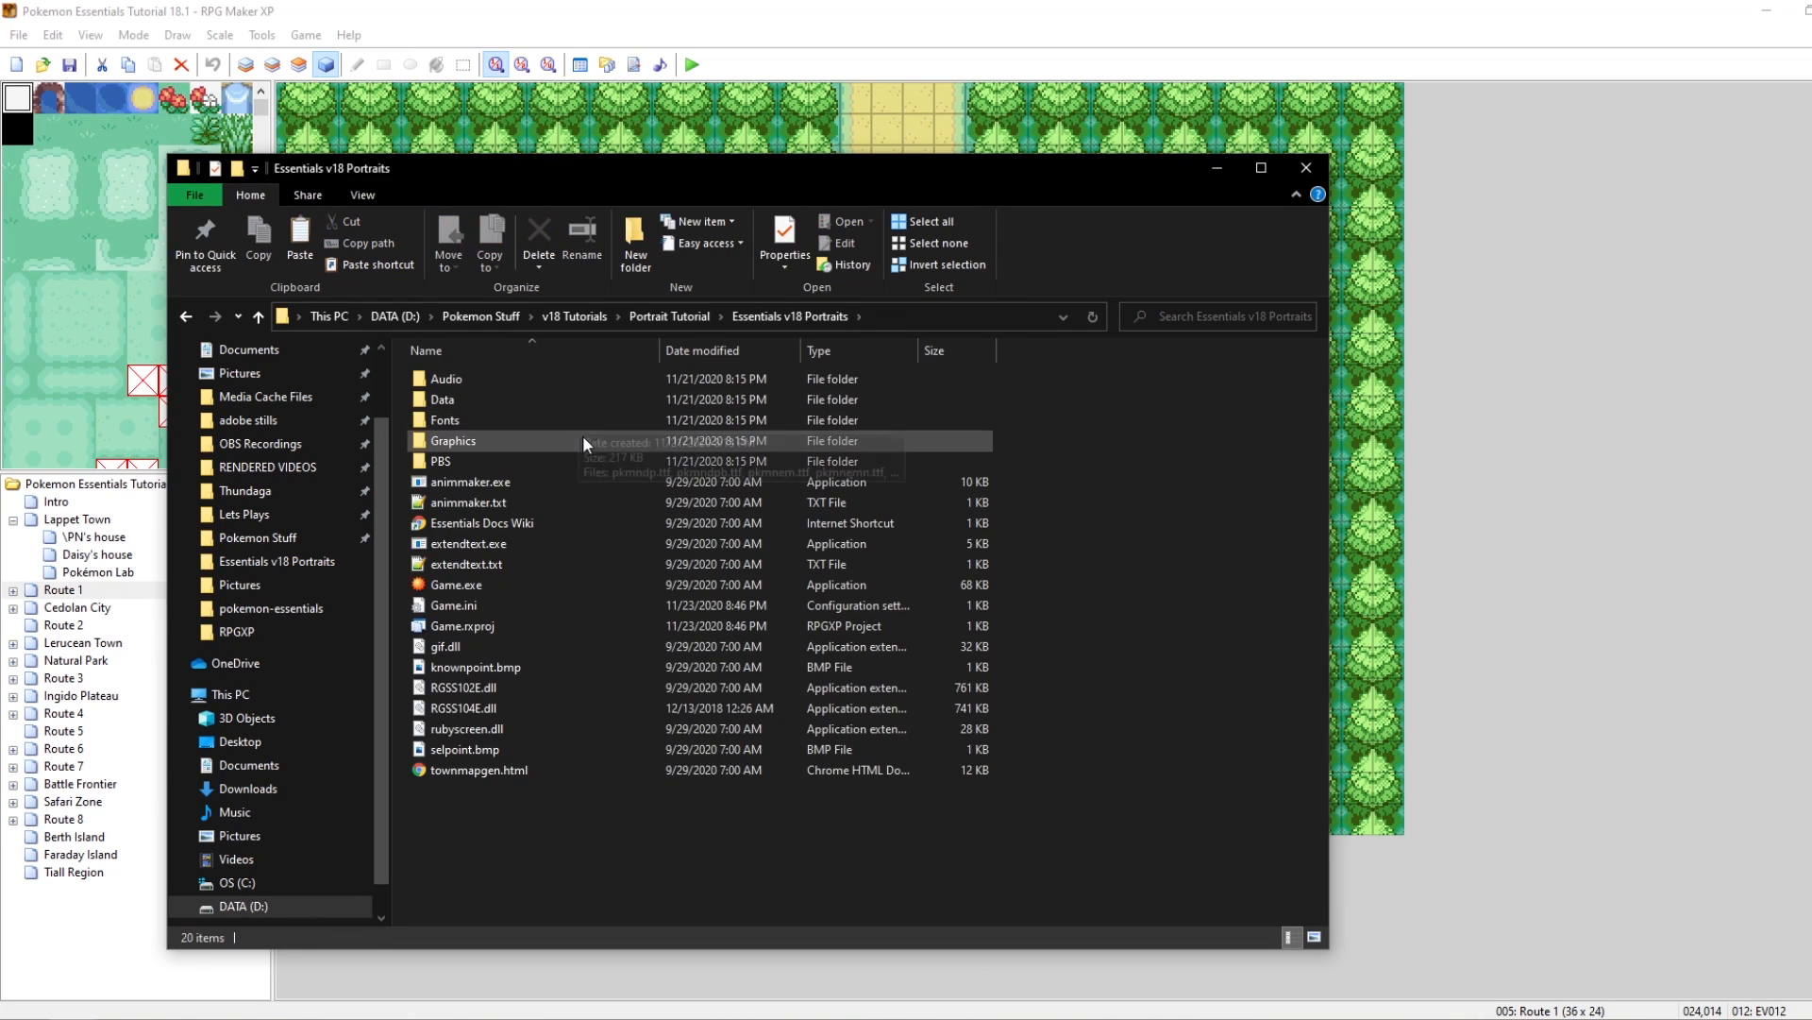
double_click(466, 440)
click(457, 378)
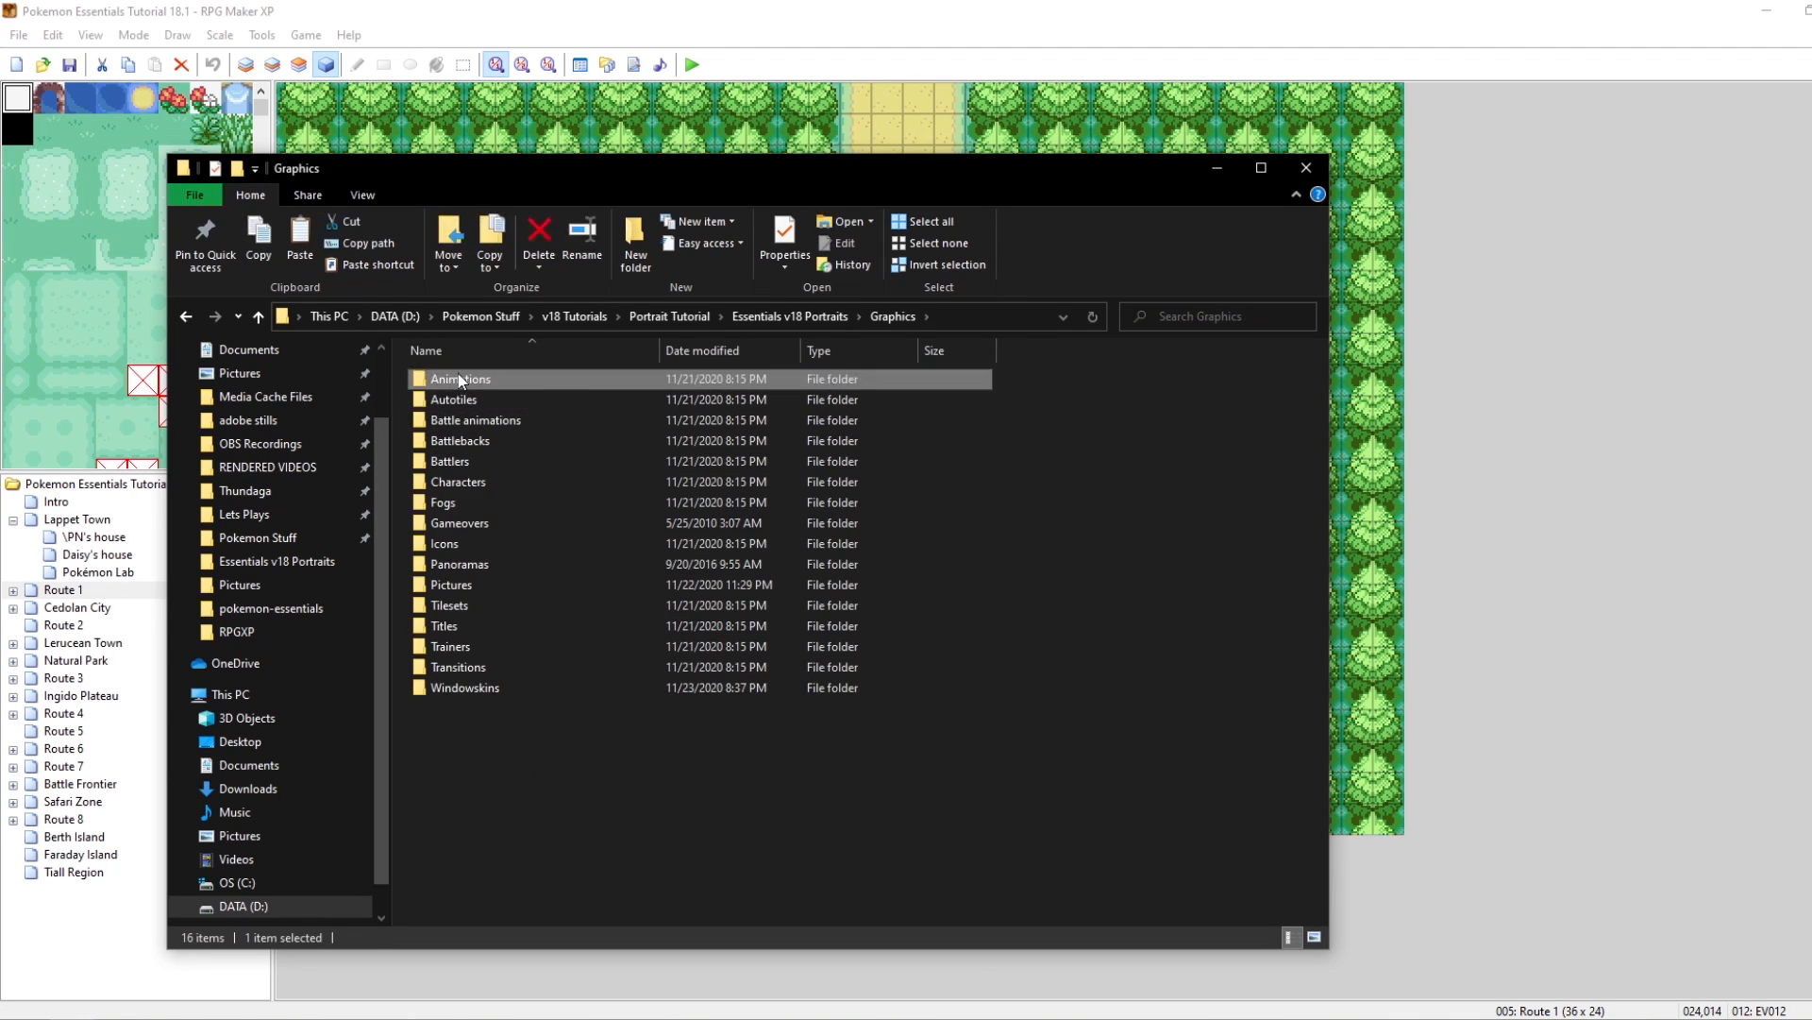
double_click(459, 379)
key(ctrl+v)
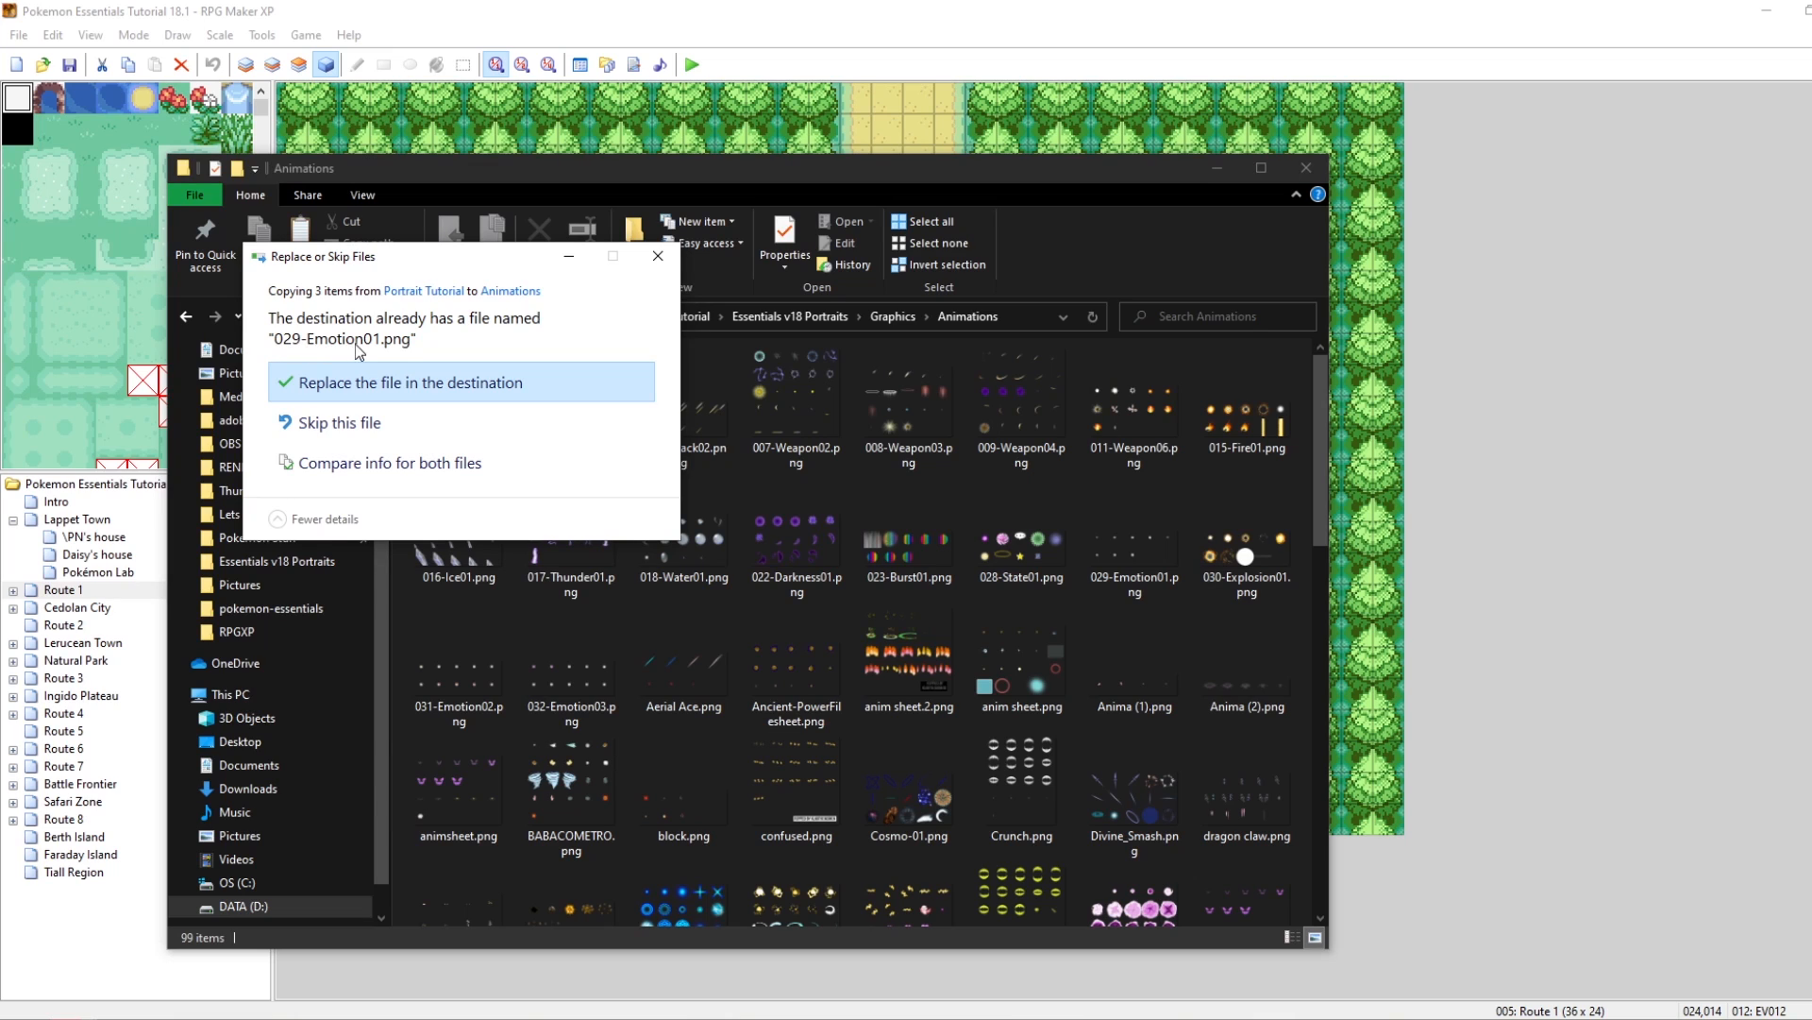
click(371, 387)
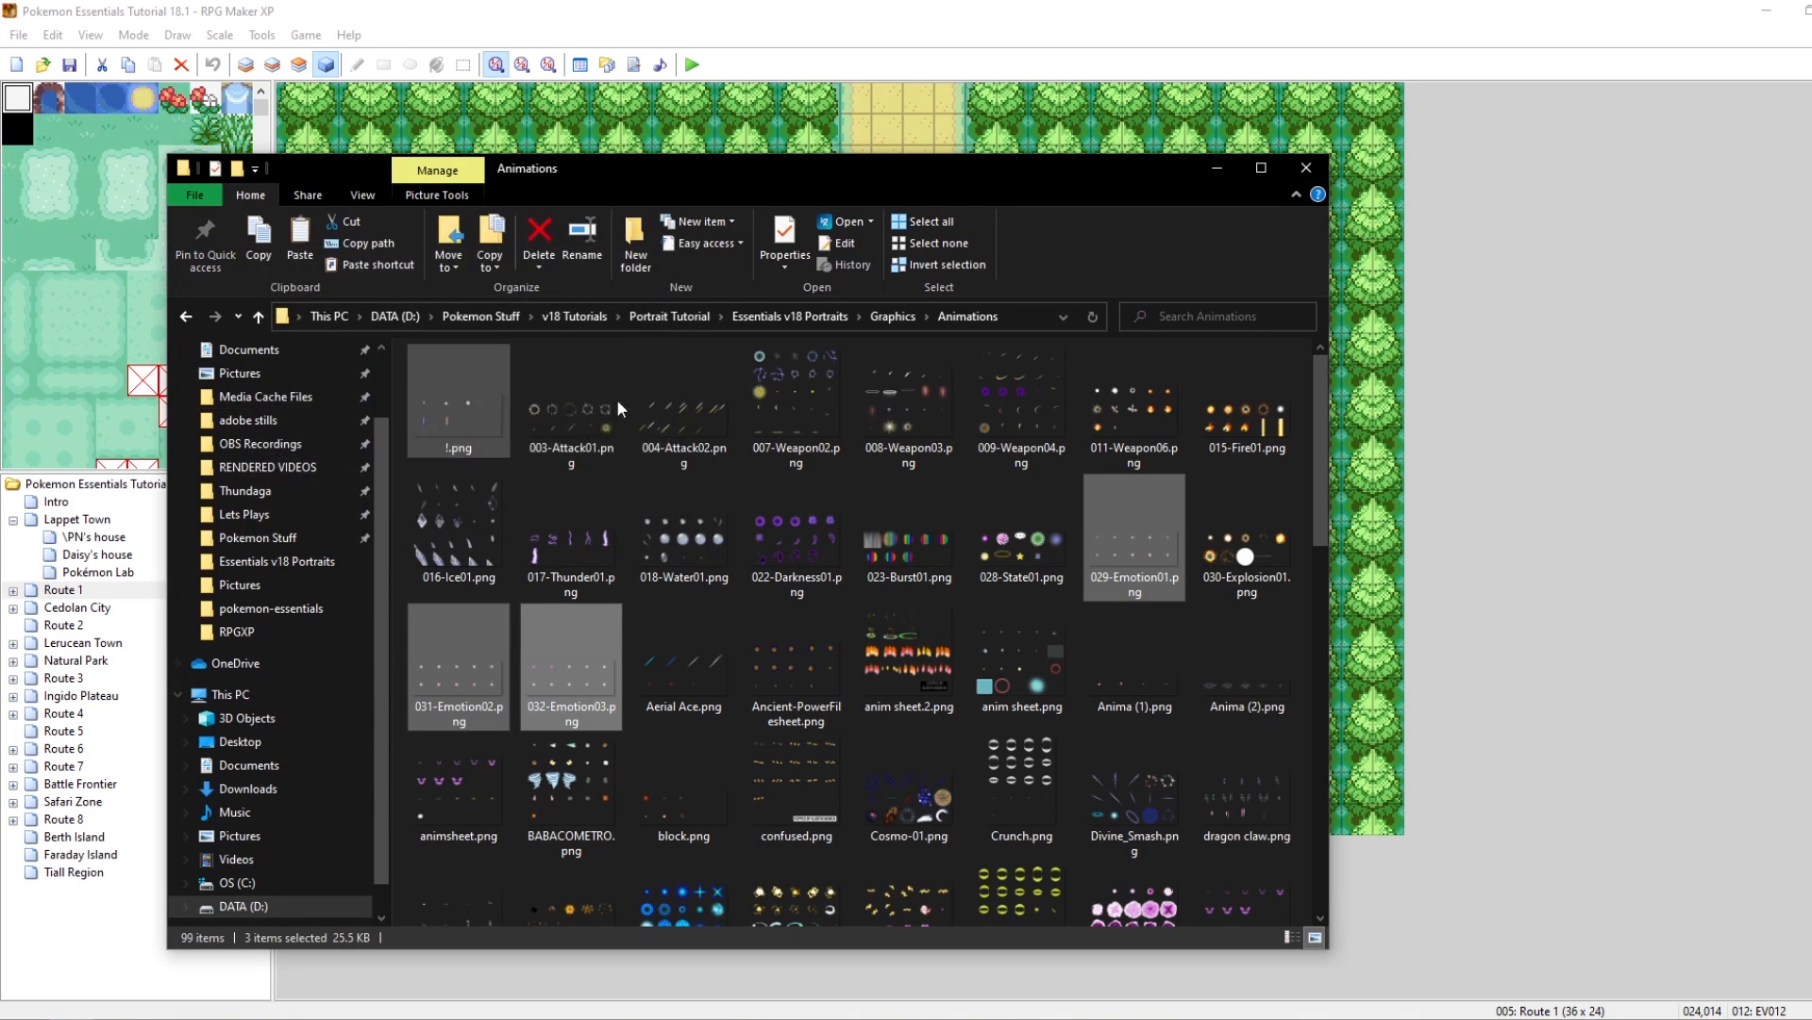
Step: Check the bubble sprites in the Animations folder's copy of 029-Emotion01.png and close the image
click(1141, 533)
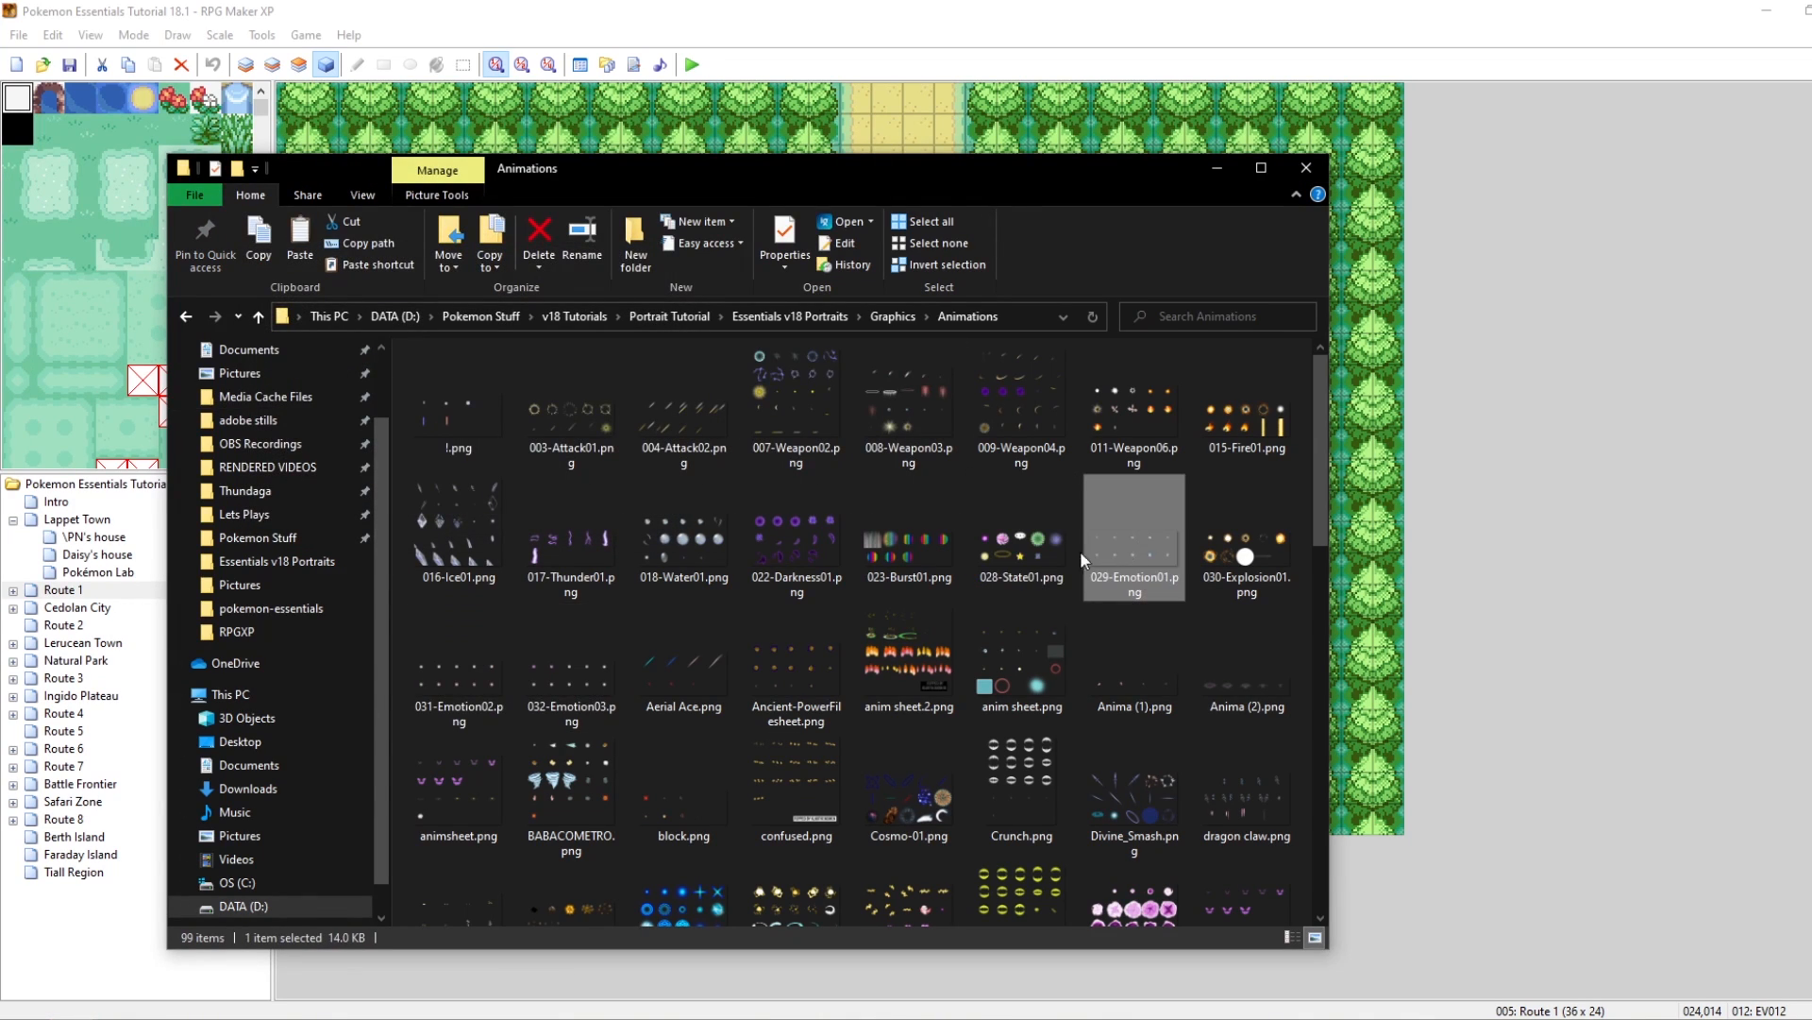
double_click(1091, 553)
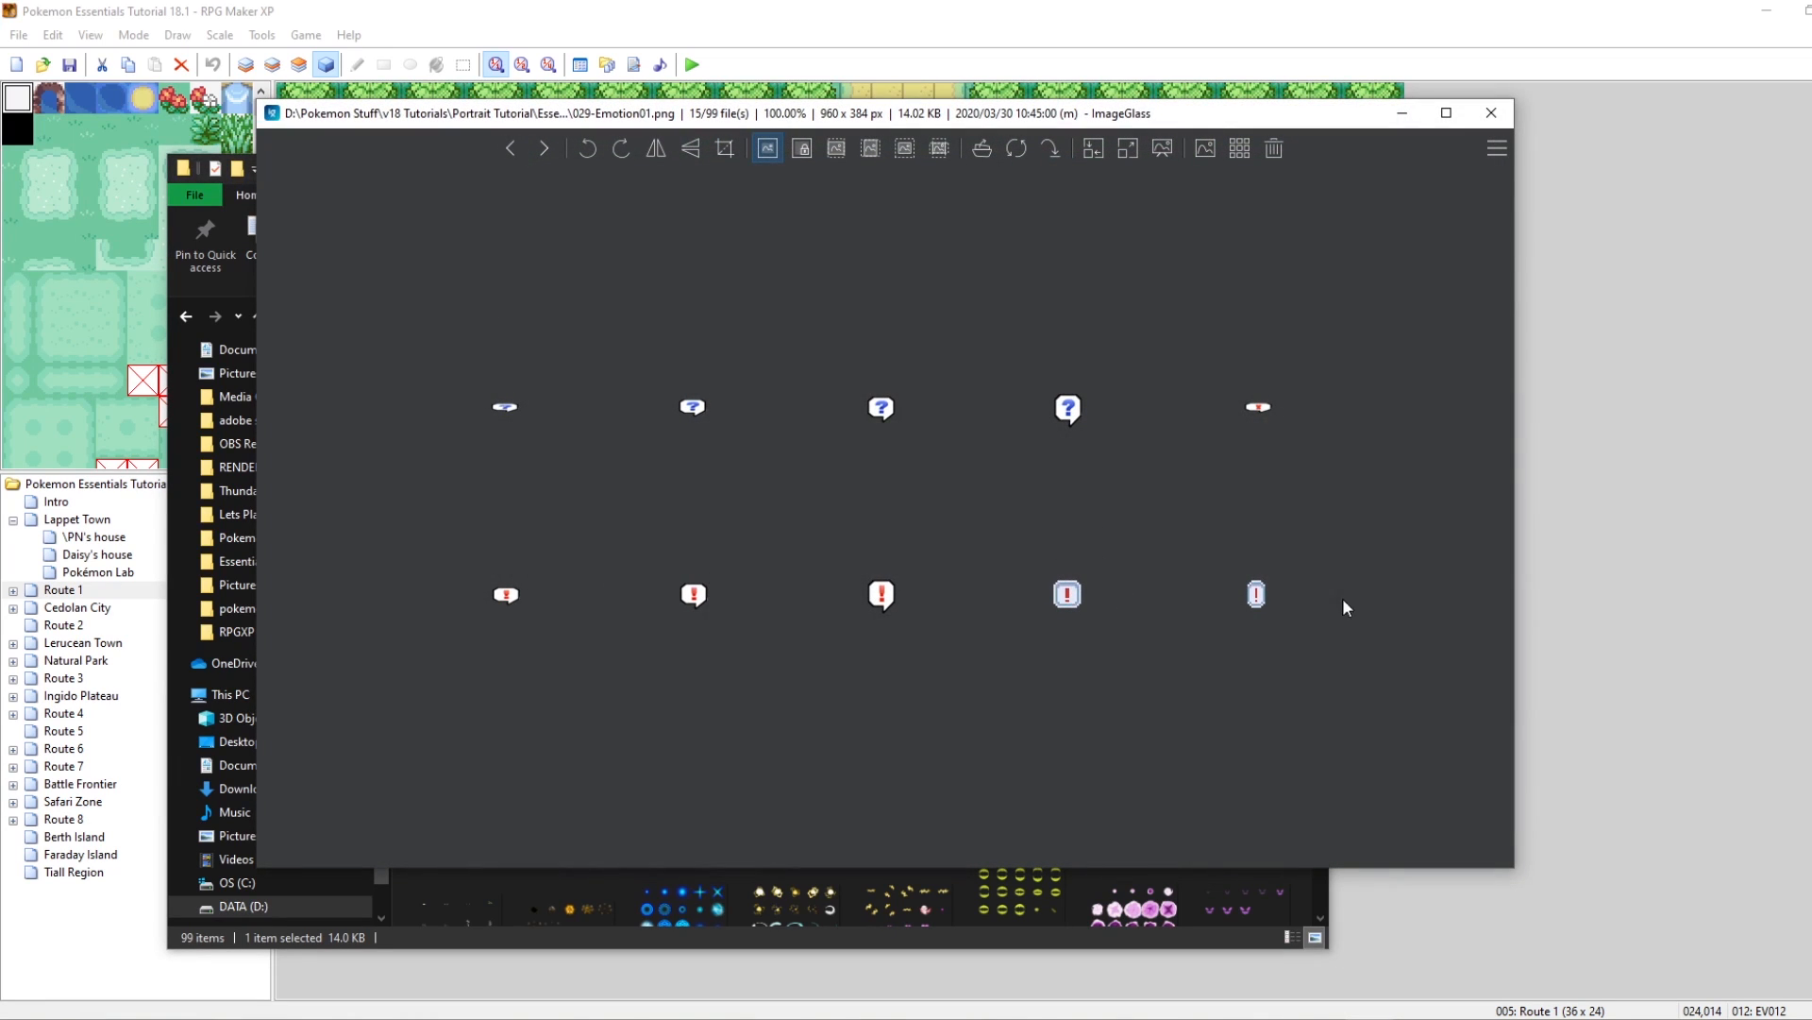
click(1491, 113)
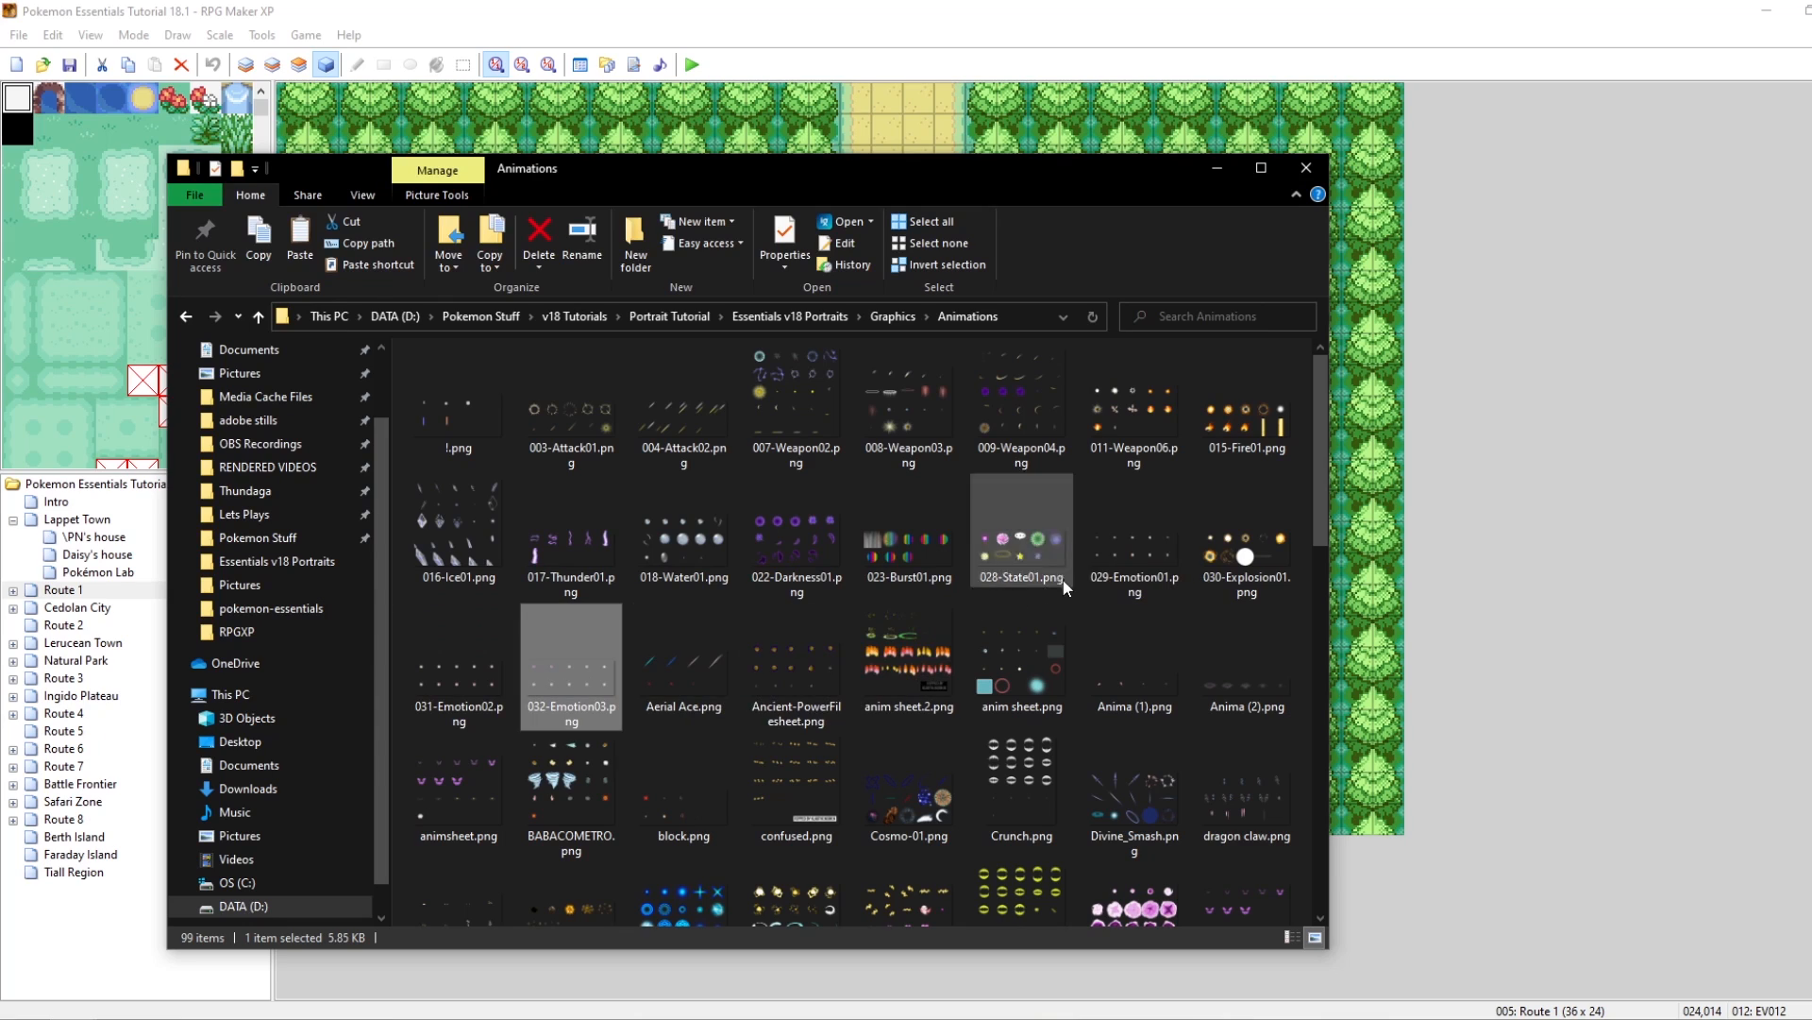
Step: Return to the Portrait Tutorial folder and listen to Exclaim2.ogg and Exclaim.wav, closing the music player after each
click(759, 315)
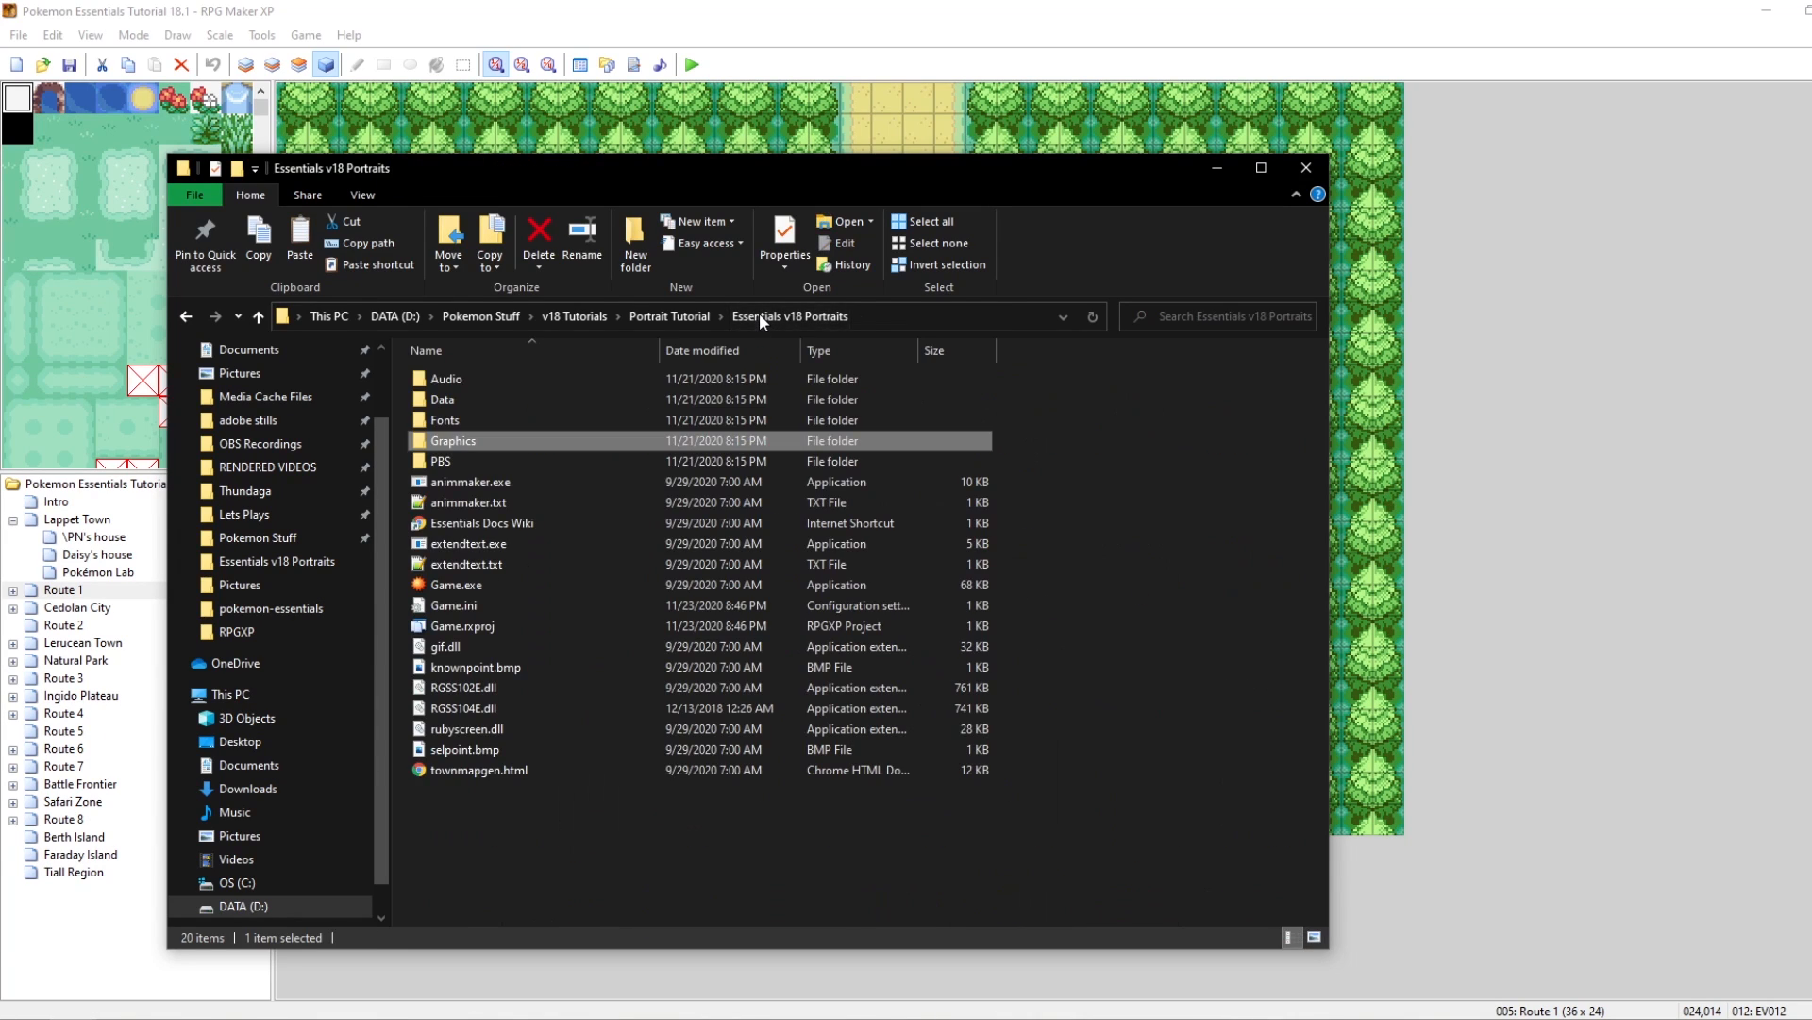
click(687, 315)
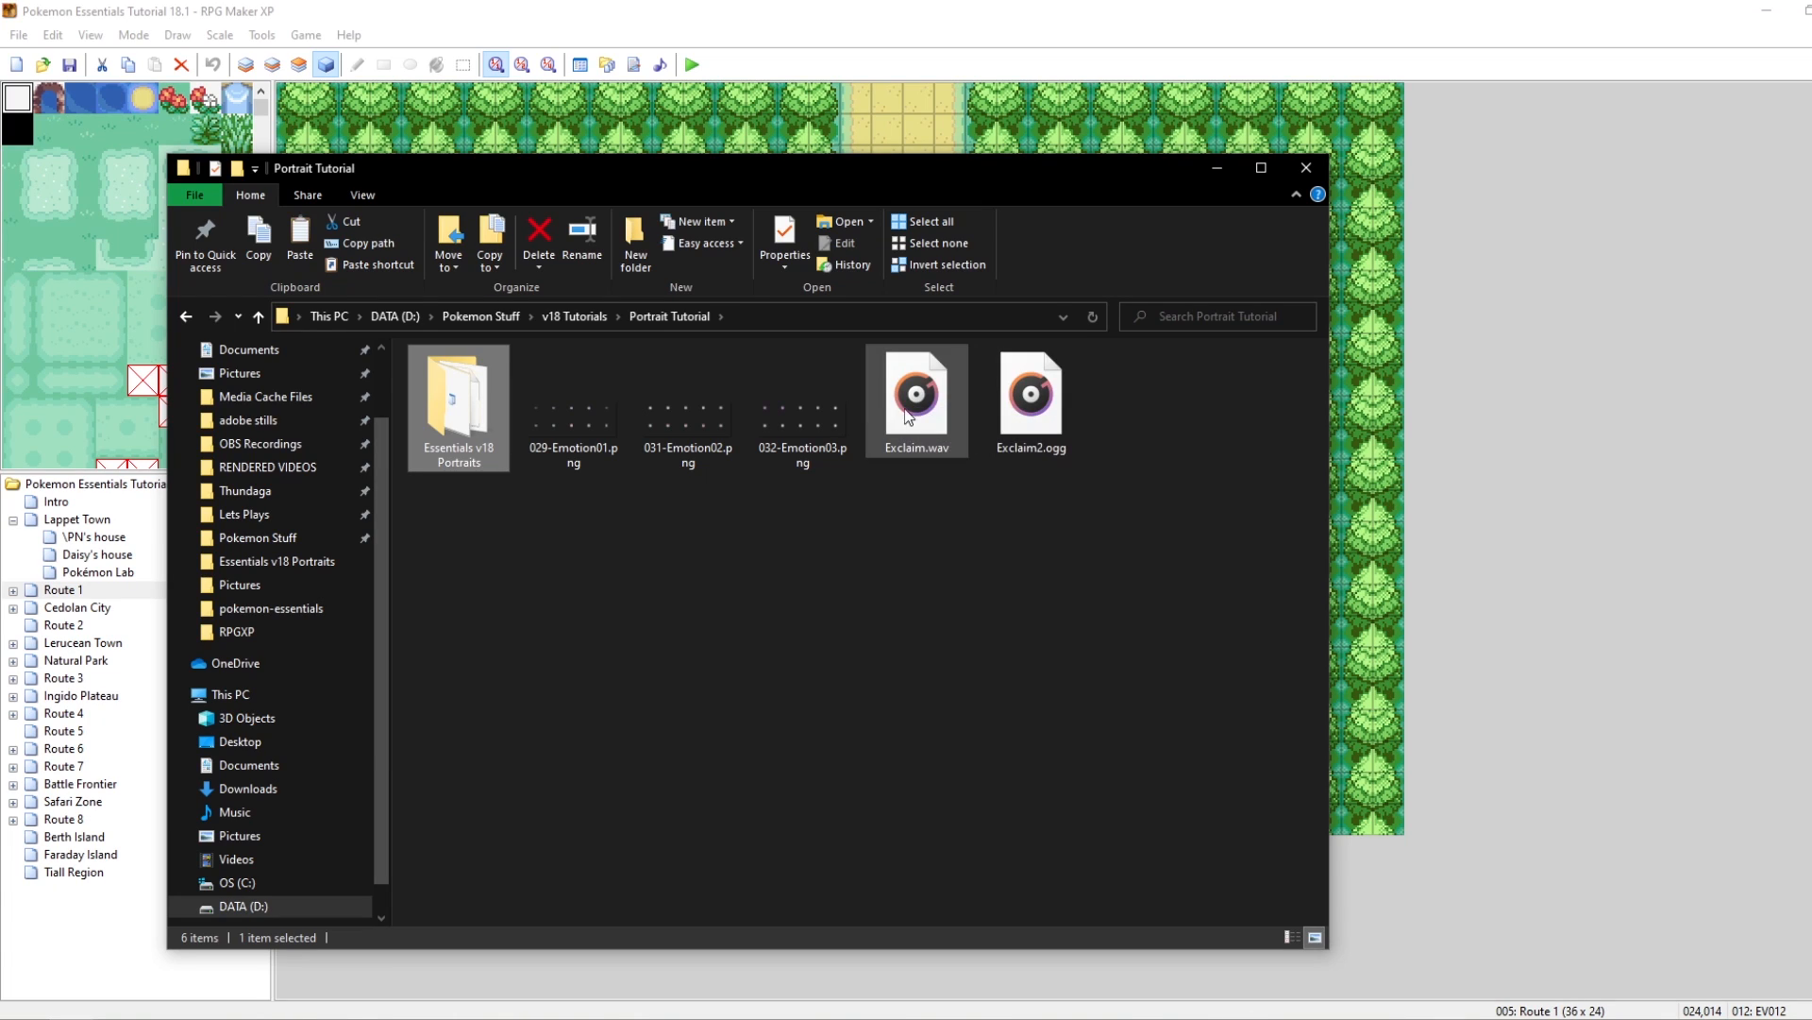
click(1042, 410)
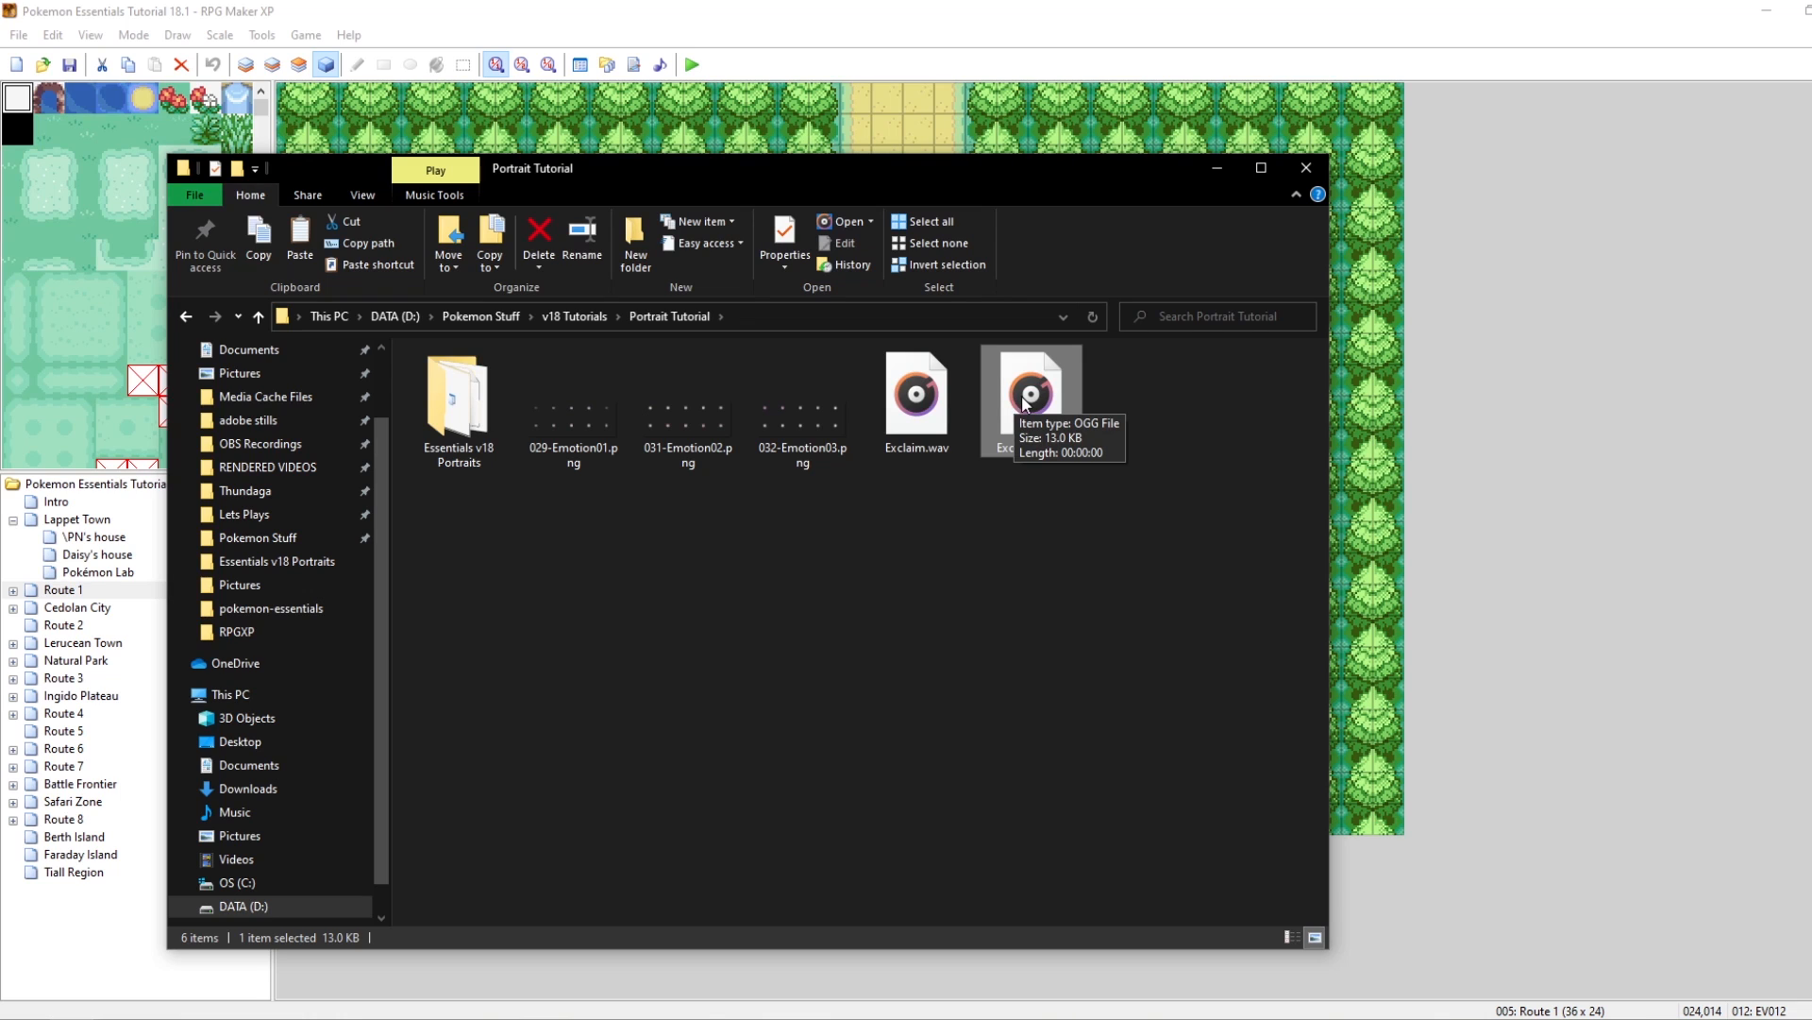
double_click(1026, 403)
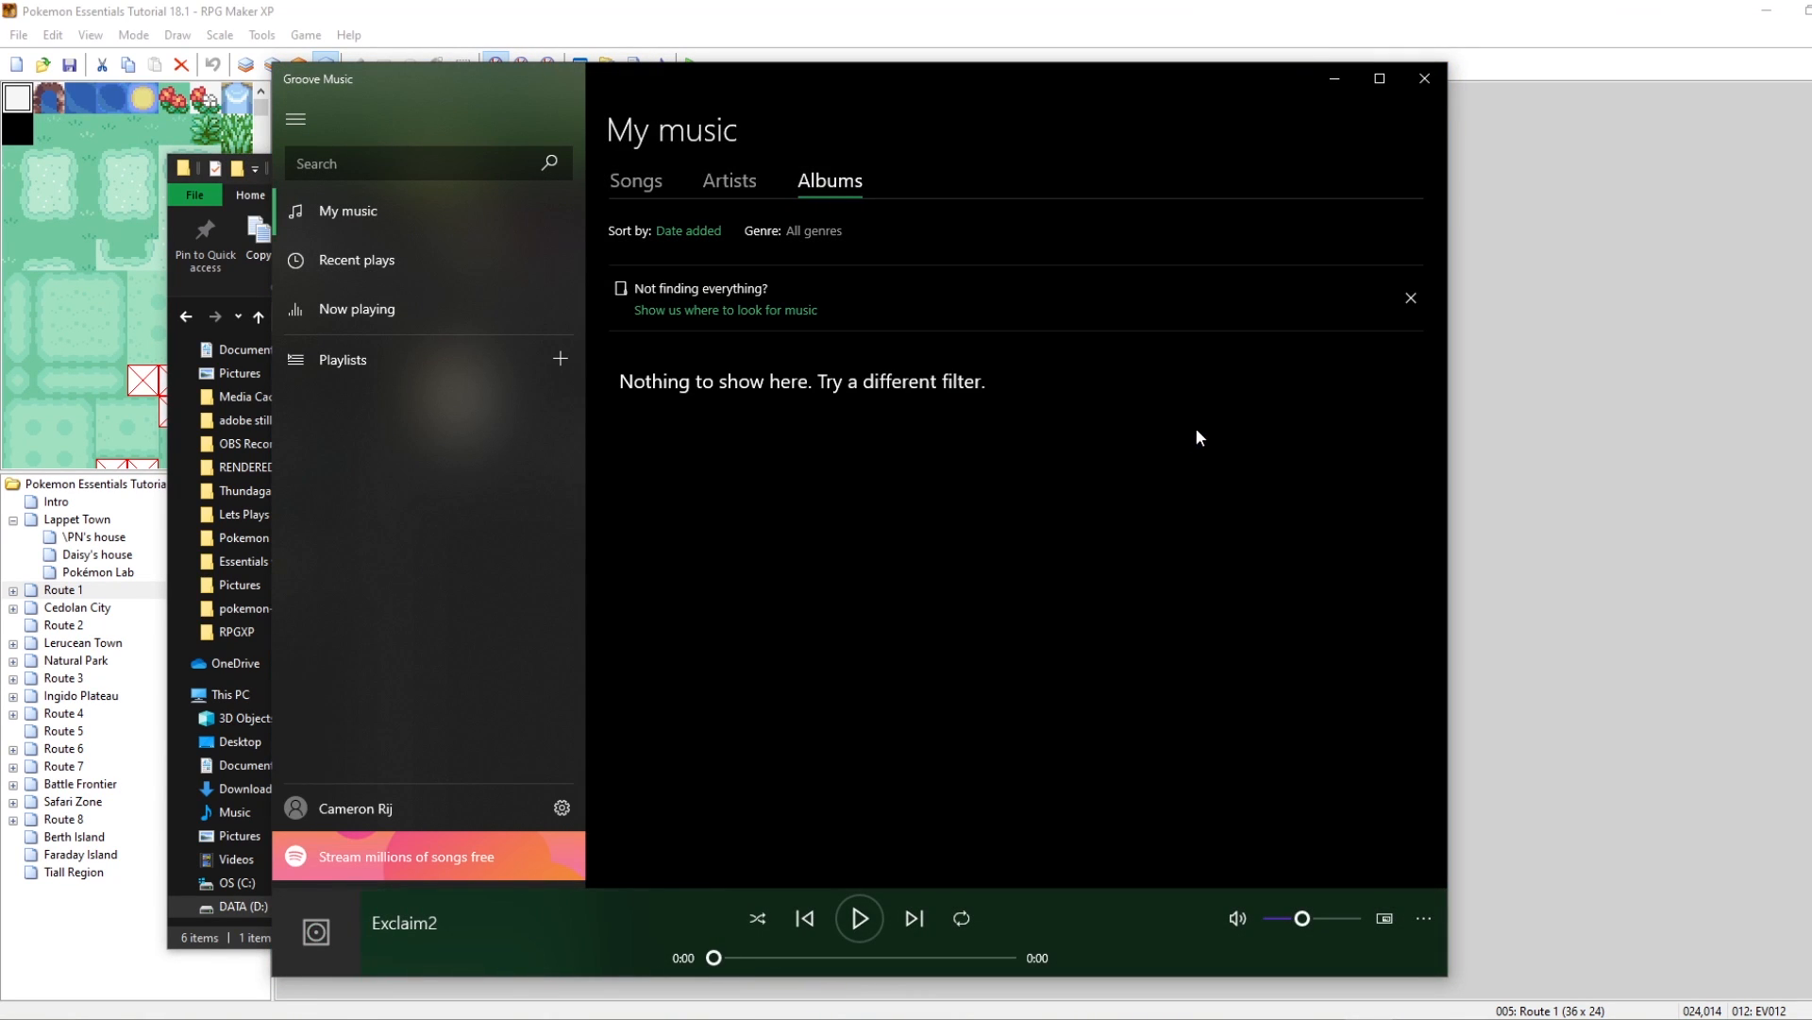
click(1421, 84)
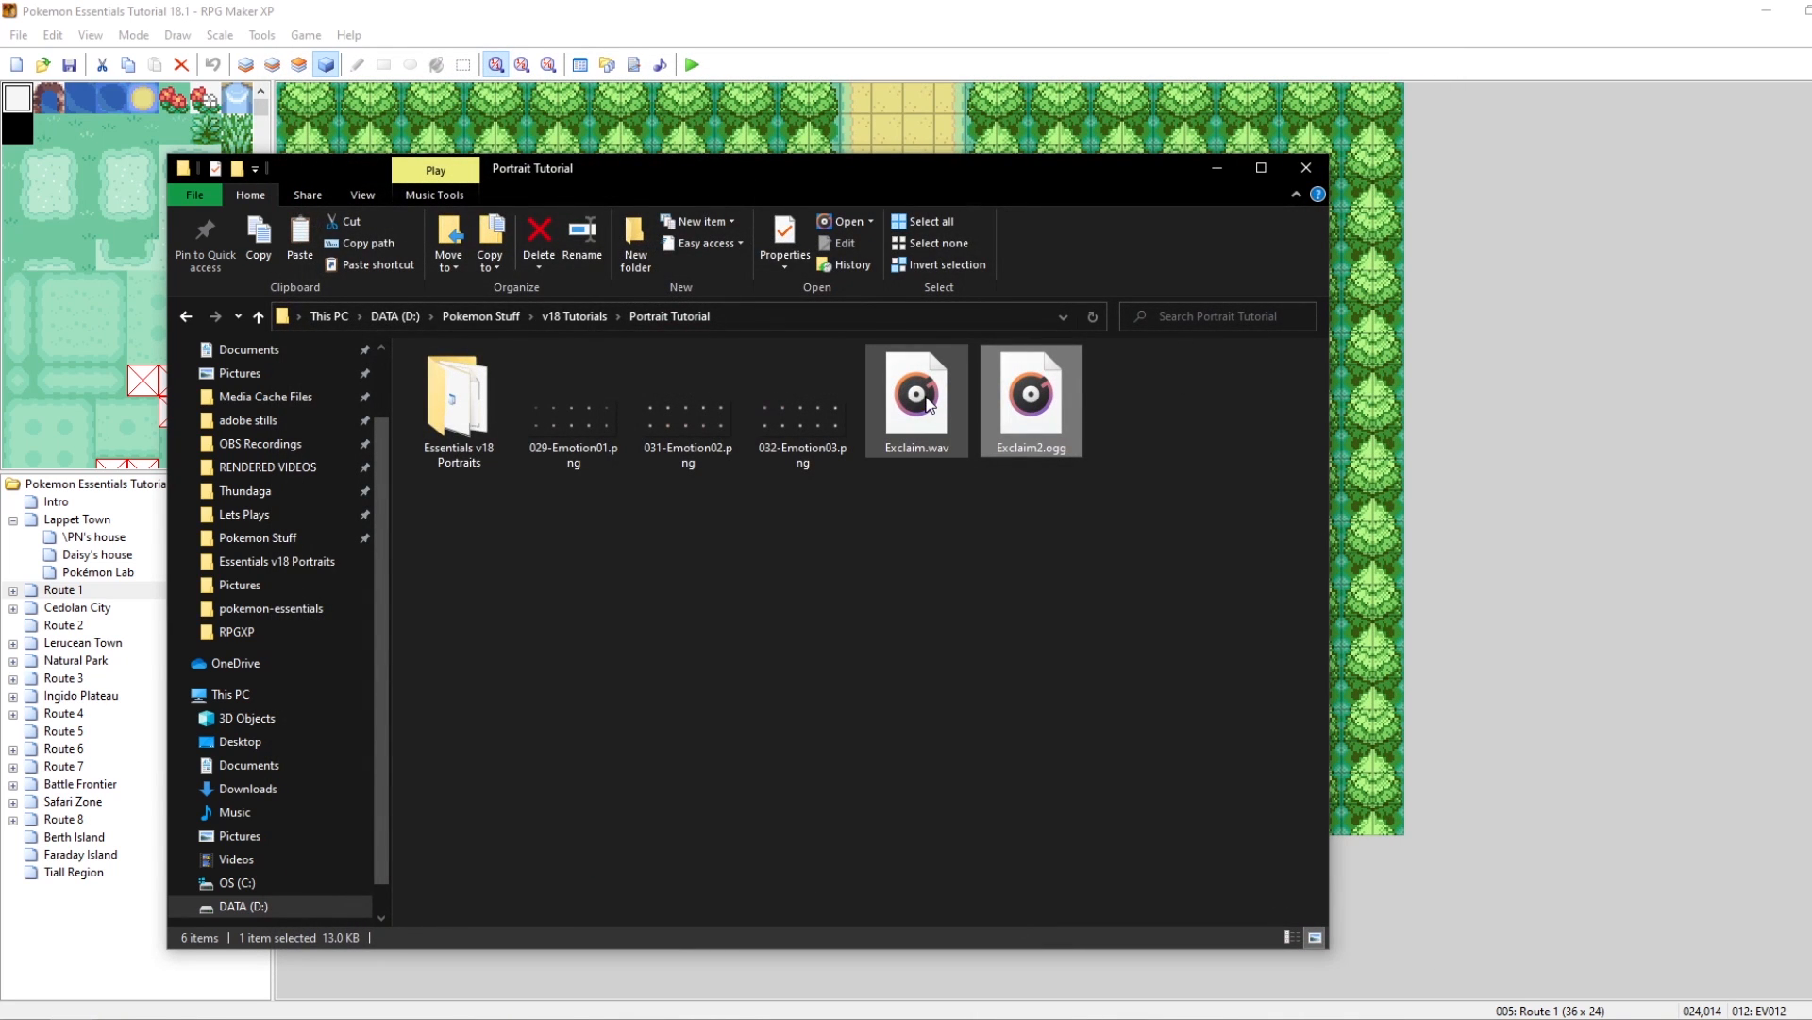
double_click(915, 401)
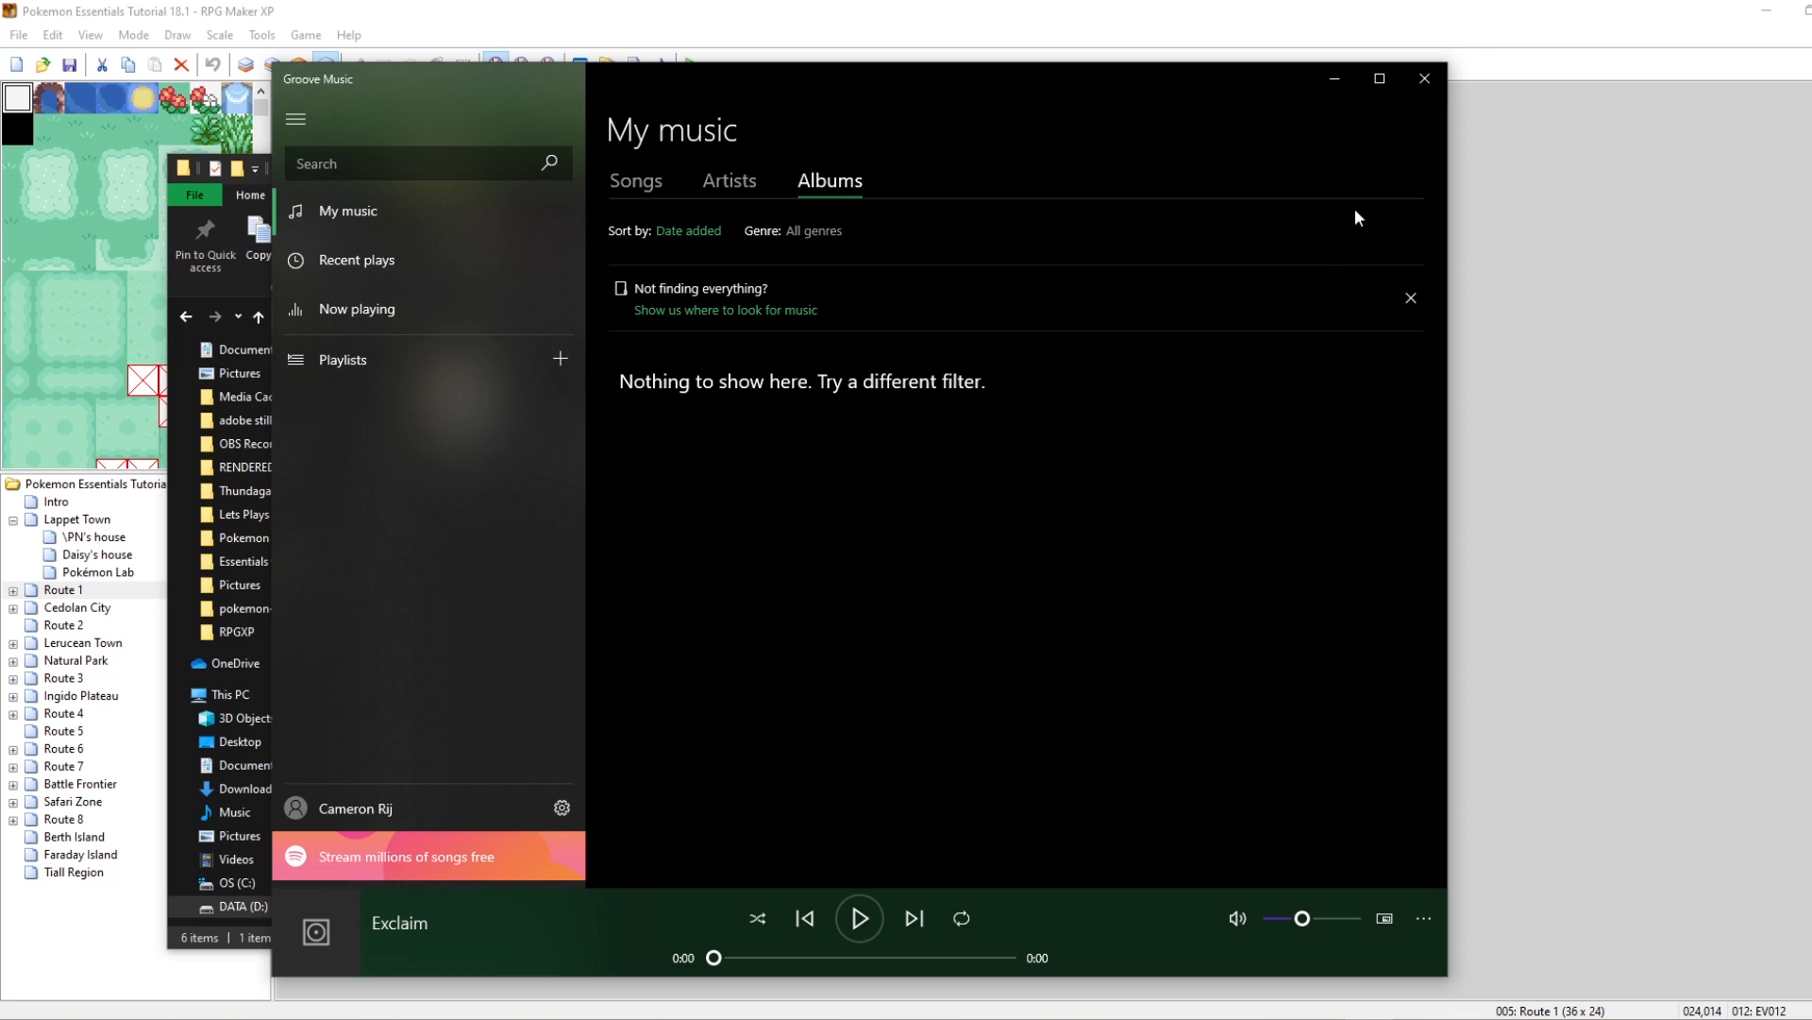
click(1426, 83)
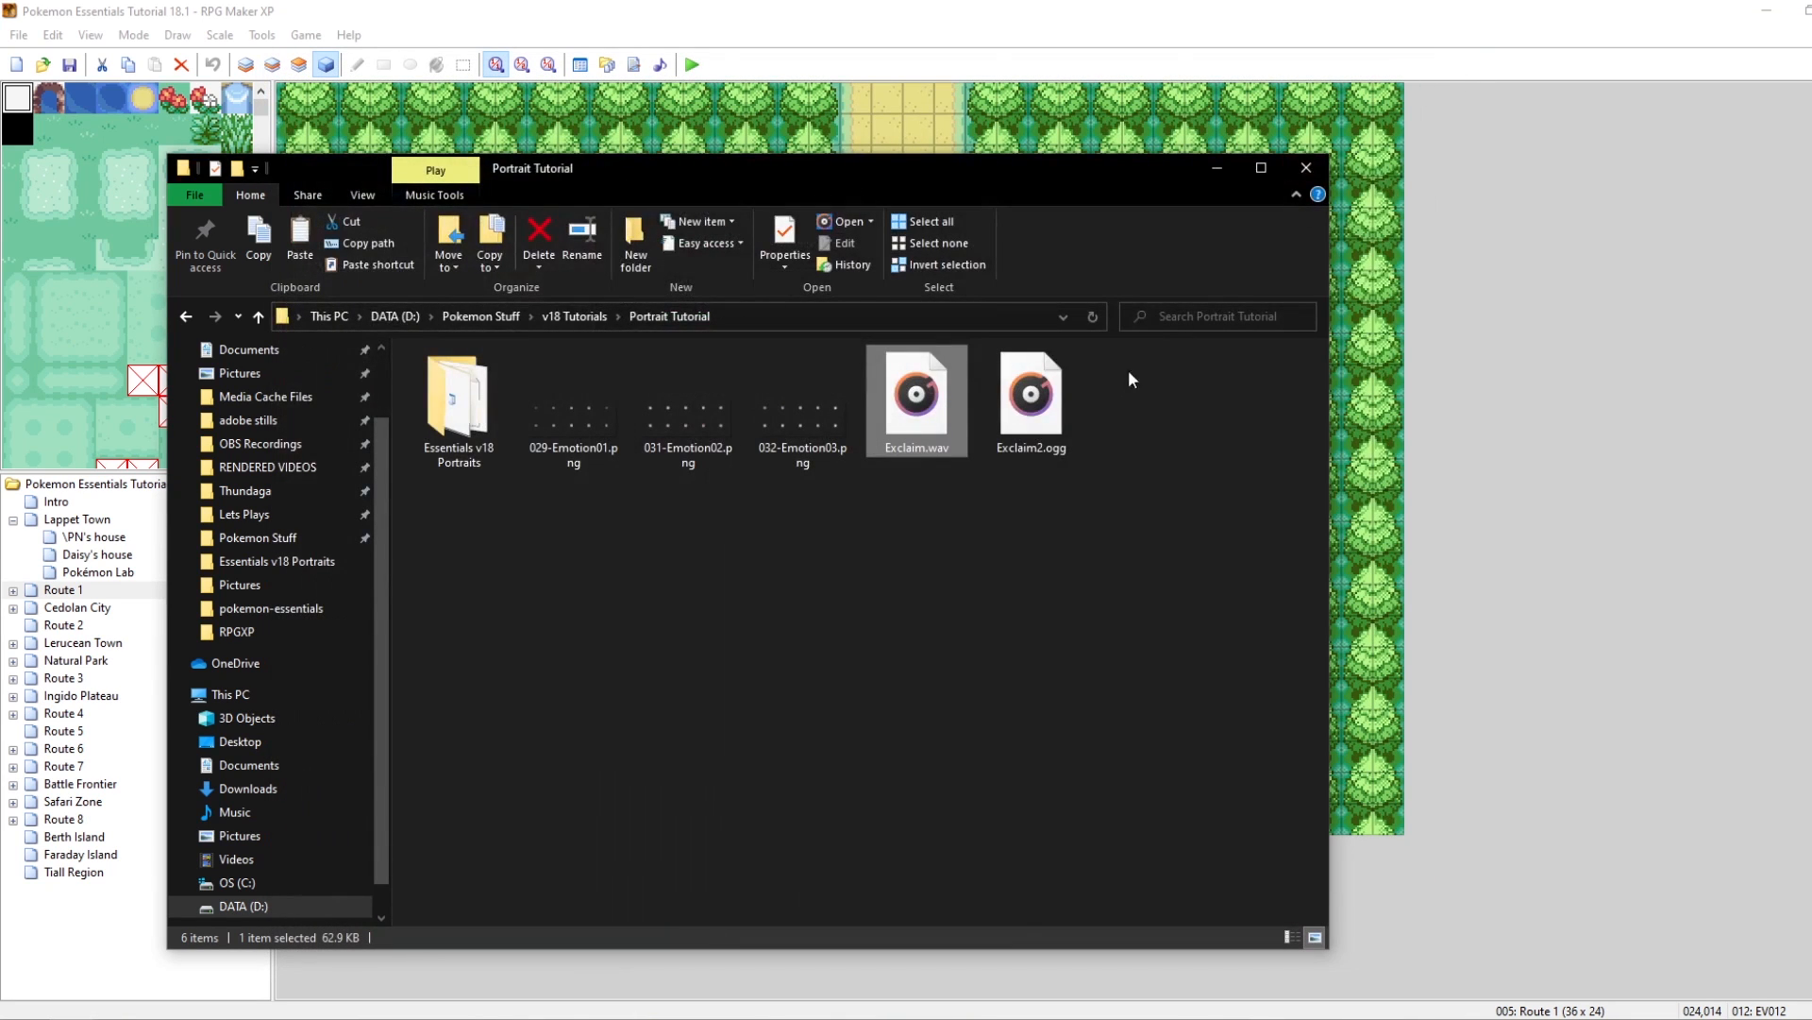
Step: Copy the sound files Exclaim.wav and Exclaim2.ogg from the Portrait Tutorial folder
click(897, 532)
drag(1094, 515, 921, 382)
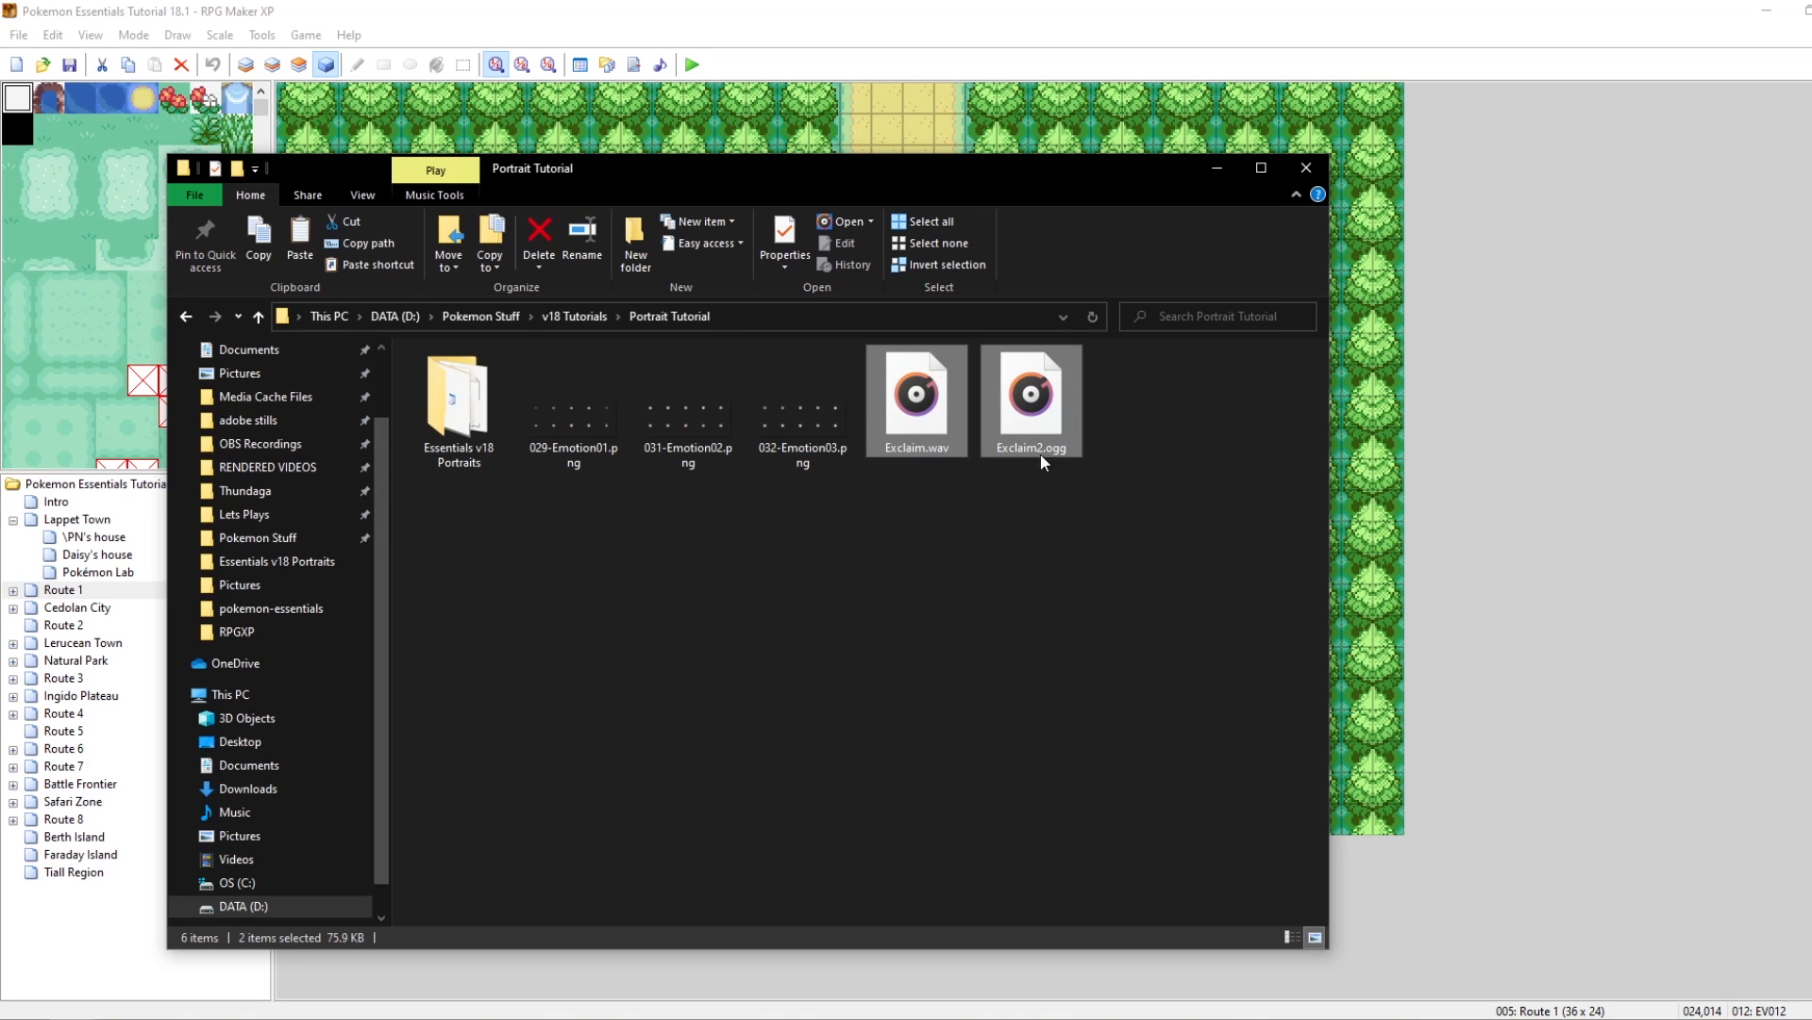
click(466, 409)
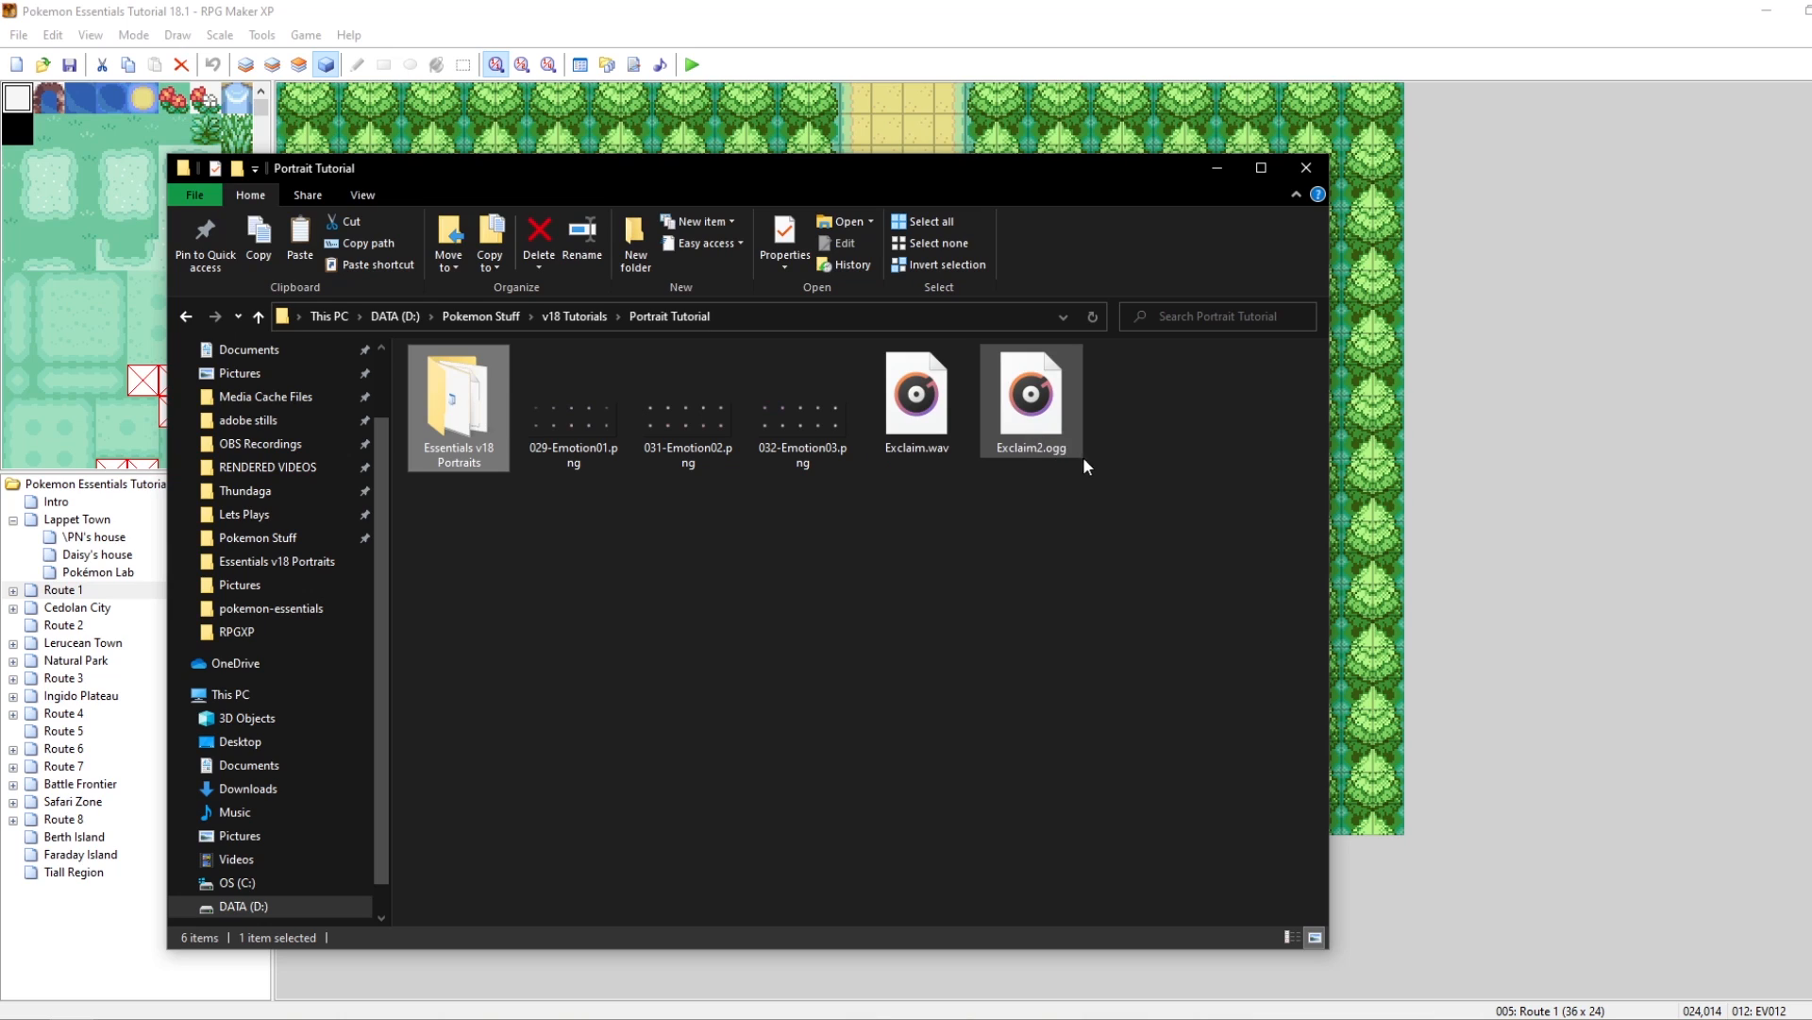
drag(1118, 521, 626, 389)
click(1214, 548)
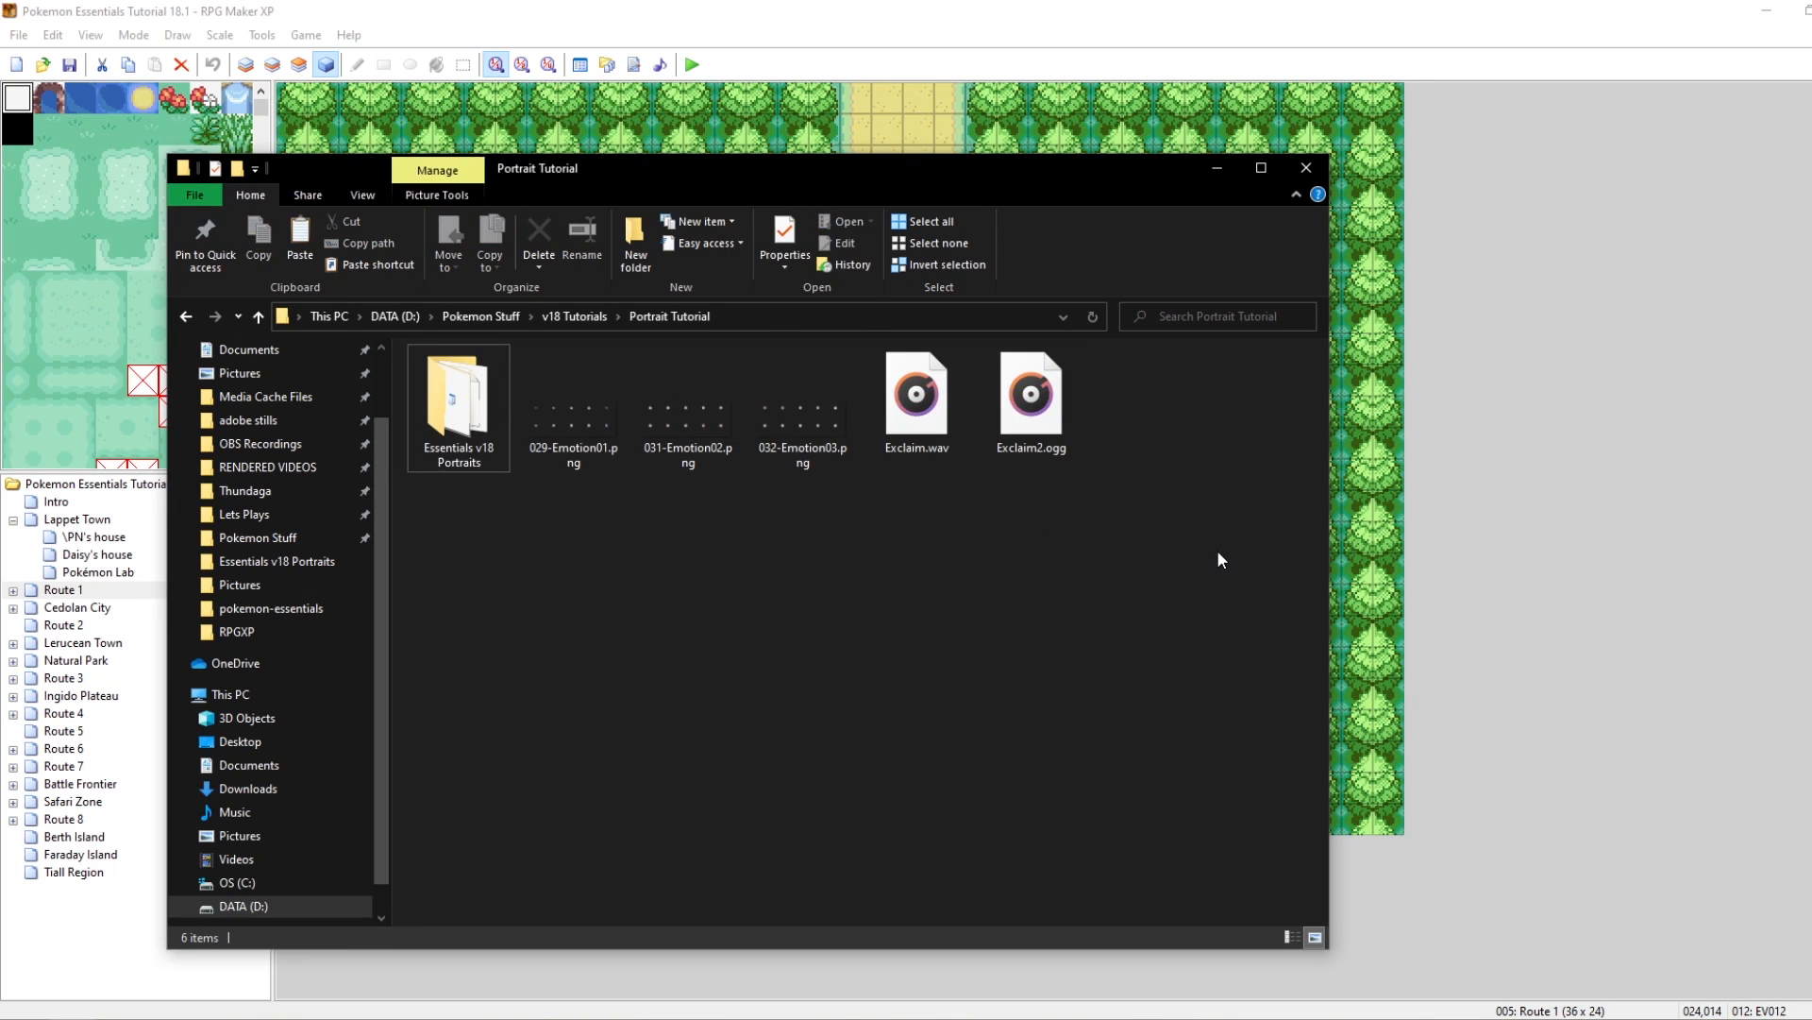
drag(1180, 527, 920, 401)
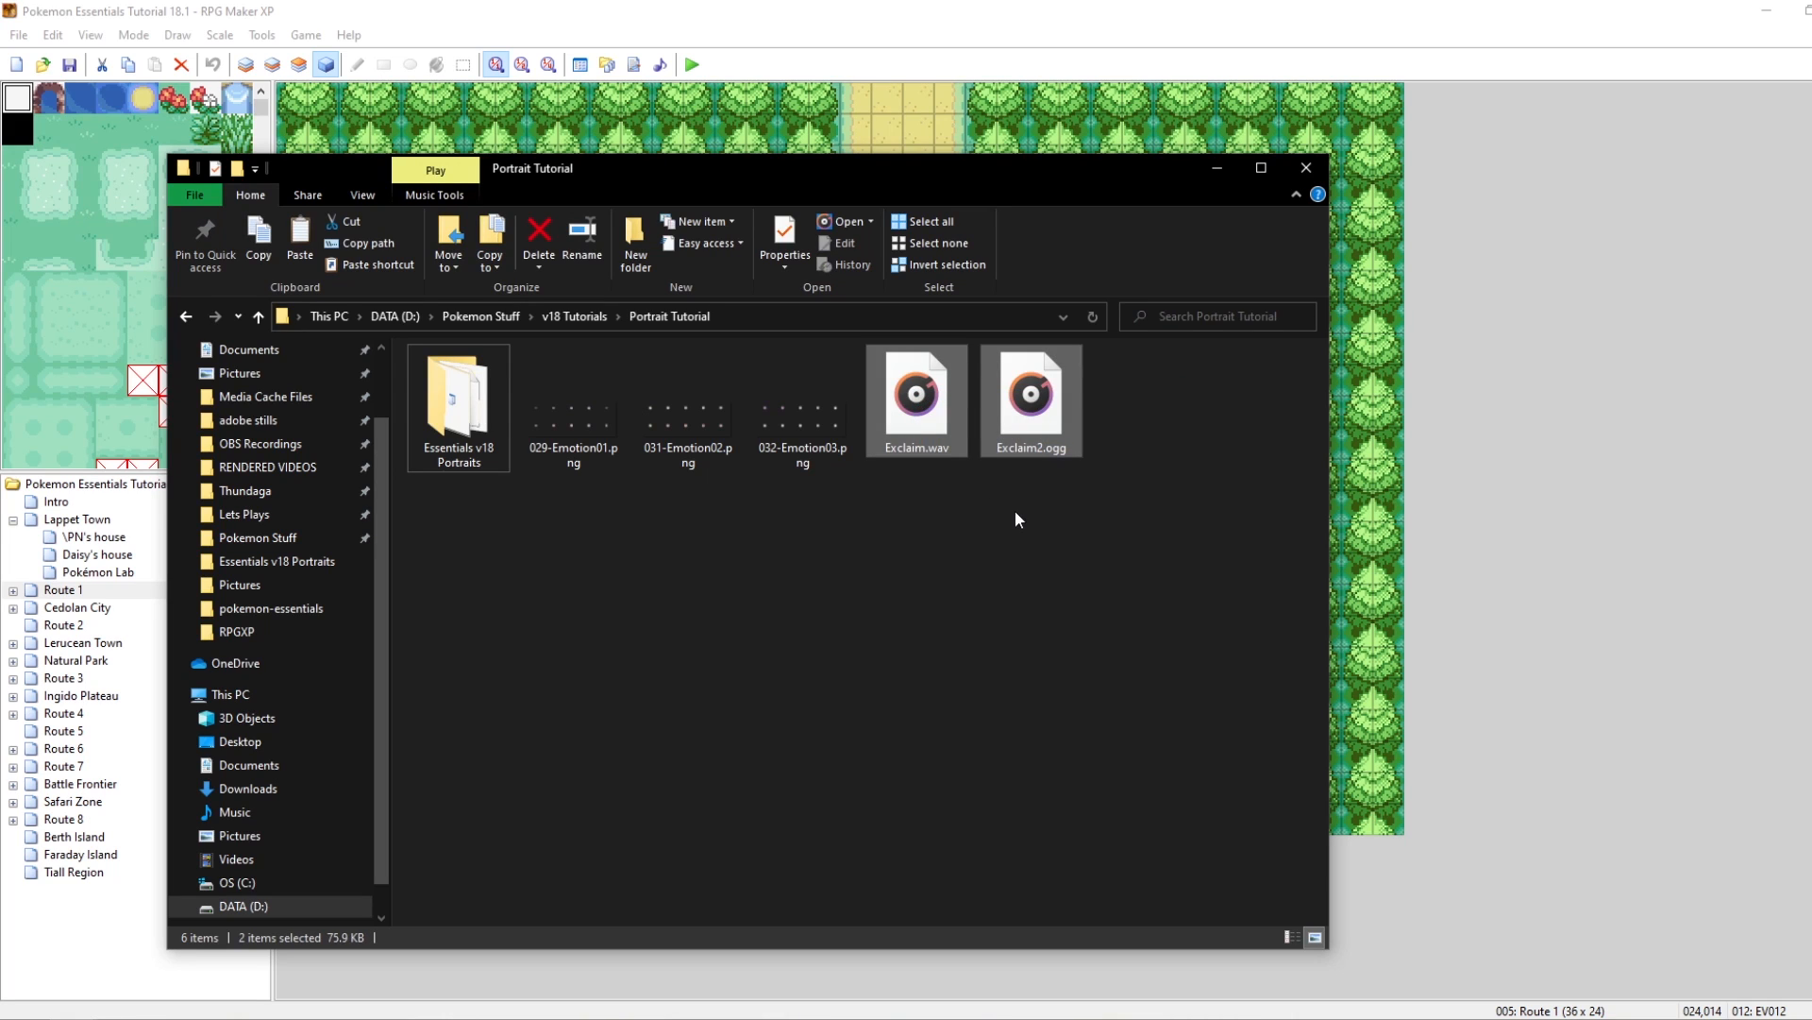
Step: Paste both exclaim sounds into the Essentials v18 Portraits project's Audio\SE folder, replacing the existing file, and check both are there
double_click(458, 406)
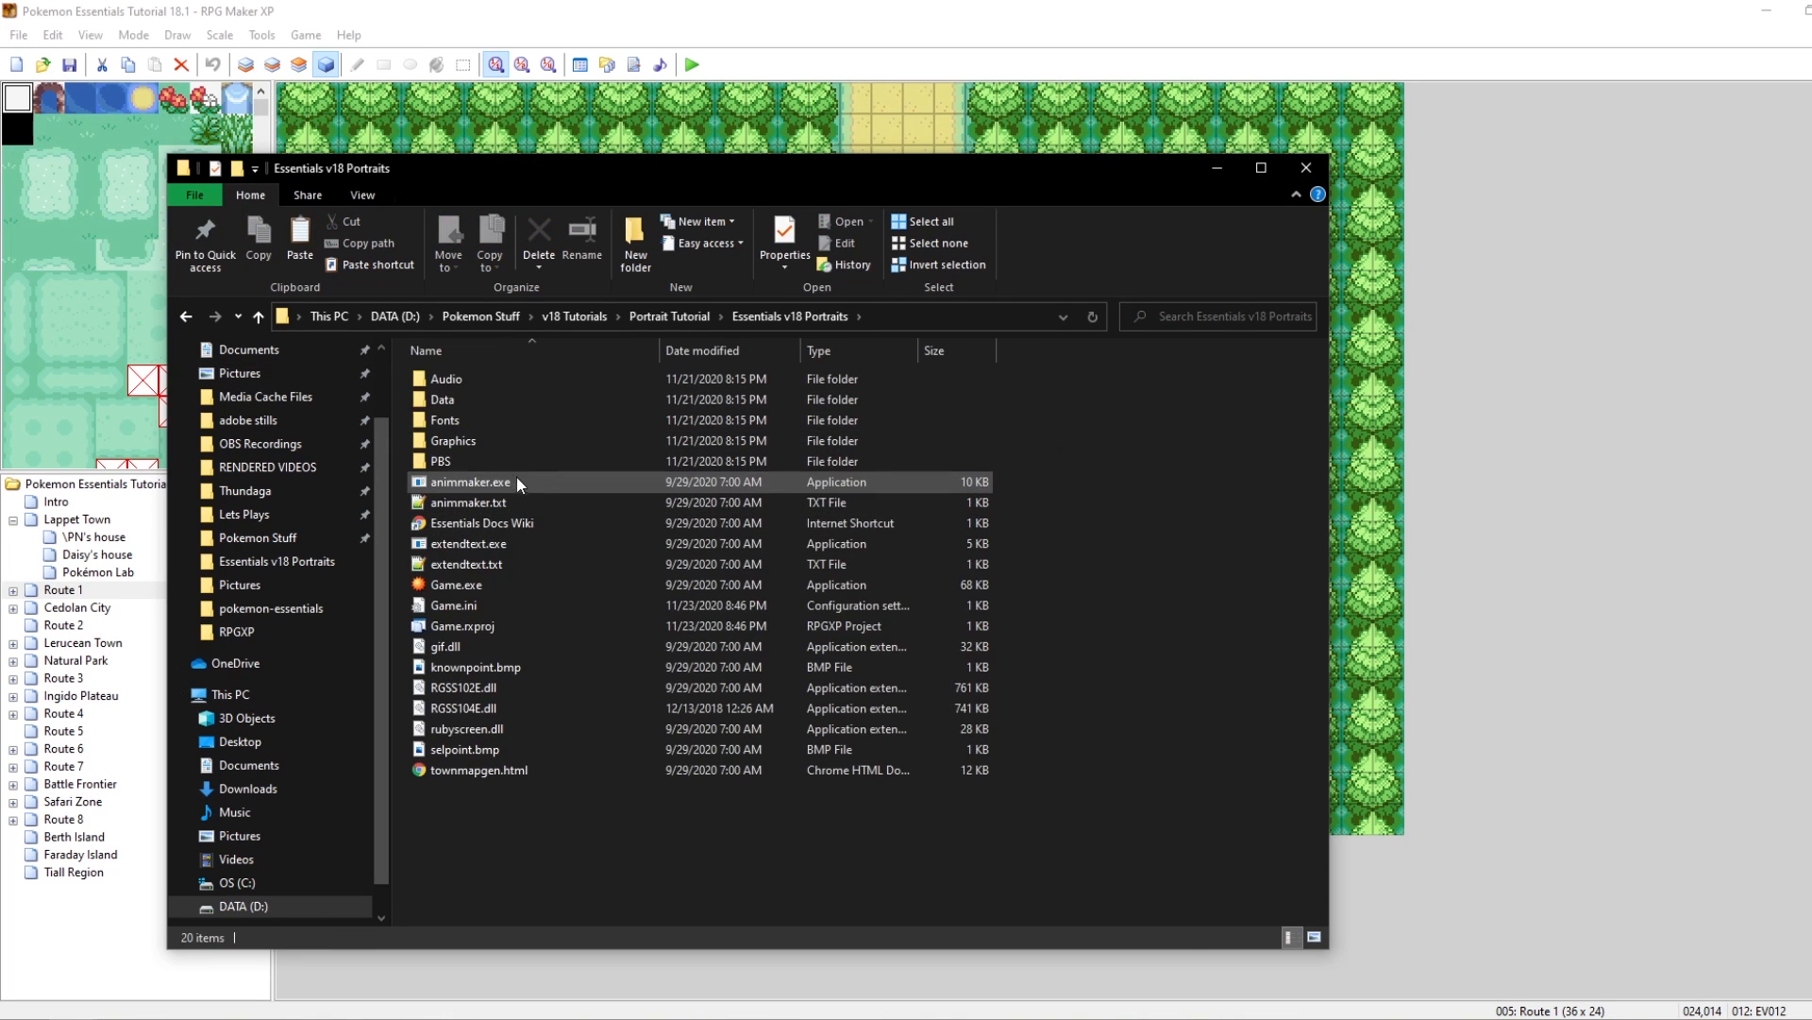
double_click(451, 377)
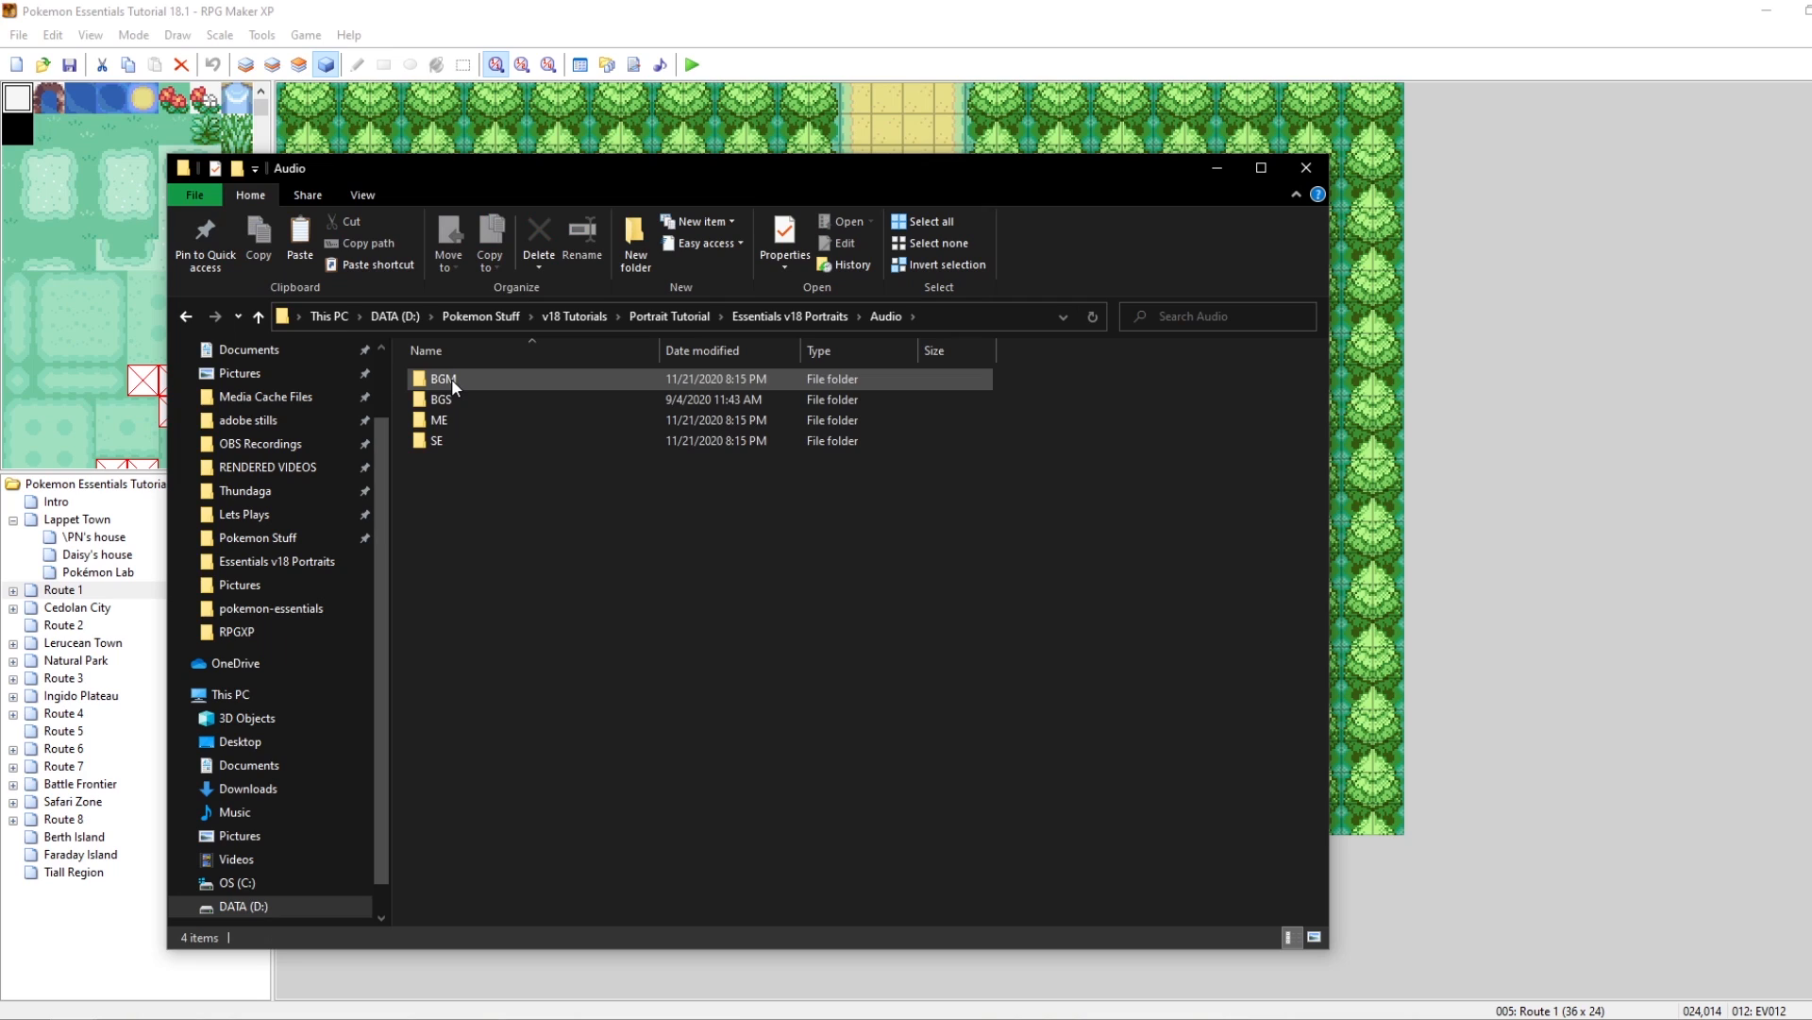
double_click(436, 440)
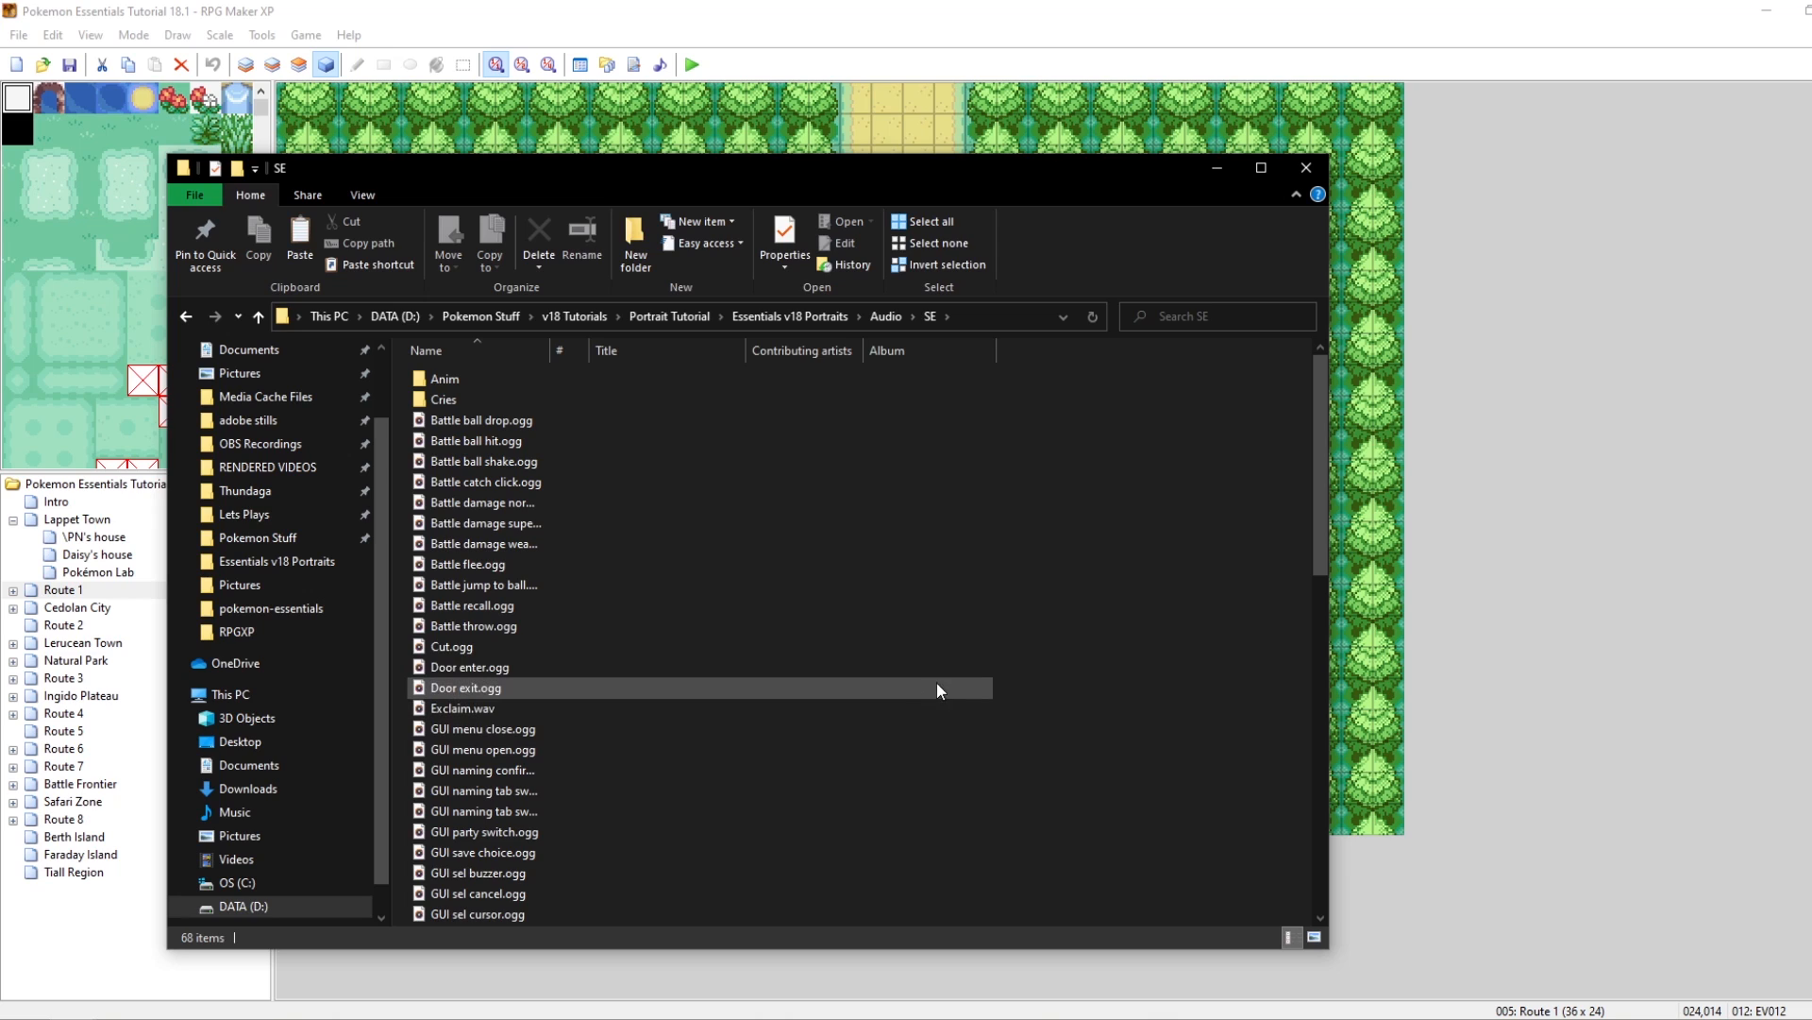
key(ctrl+v)
click(944, 361)
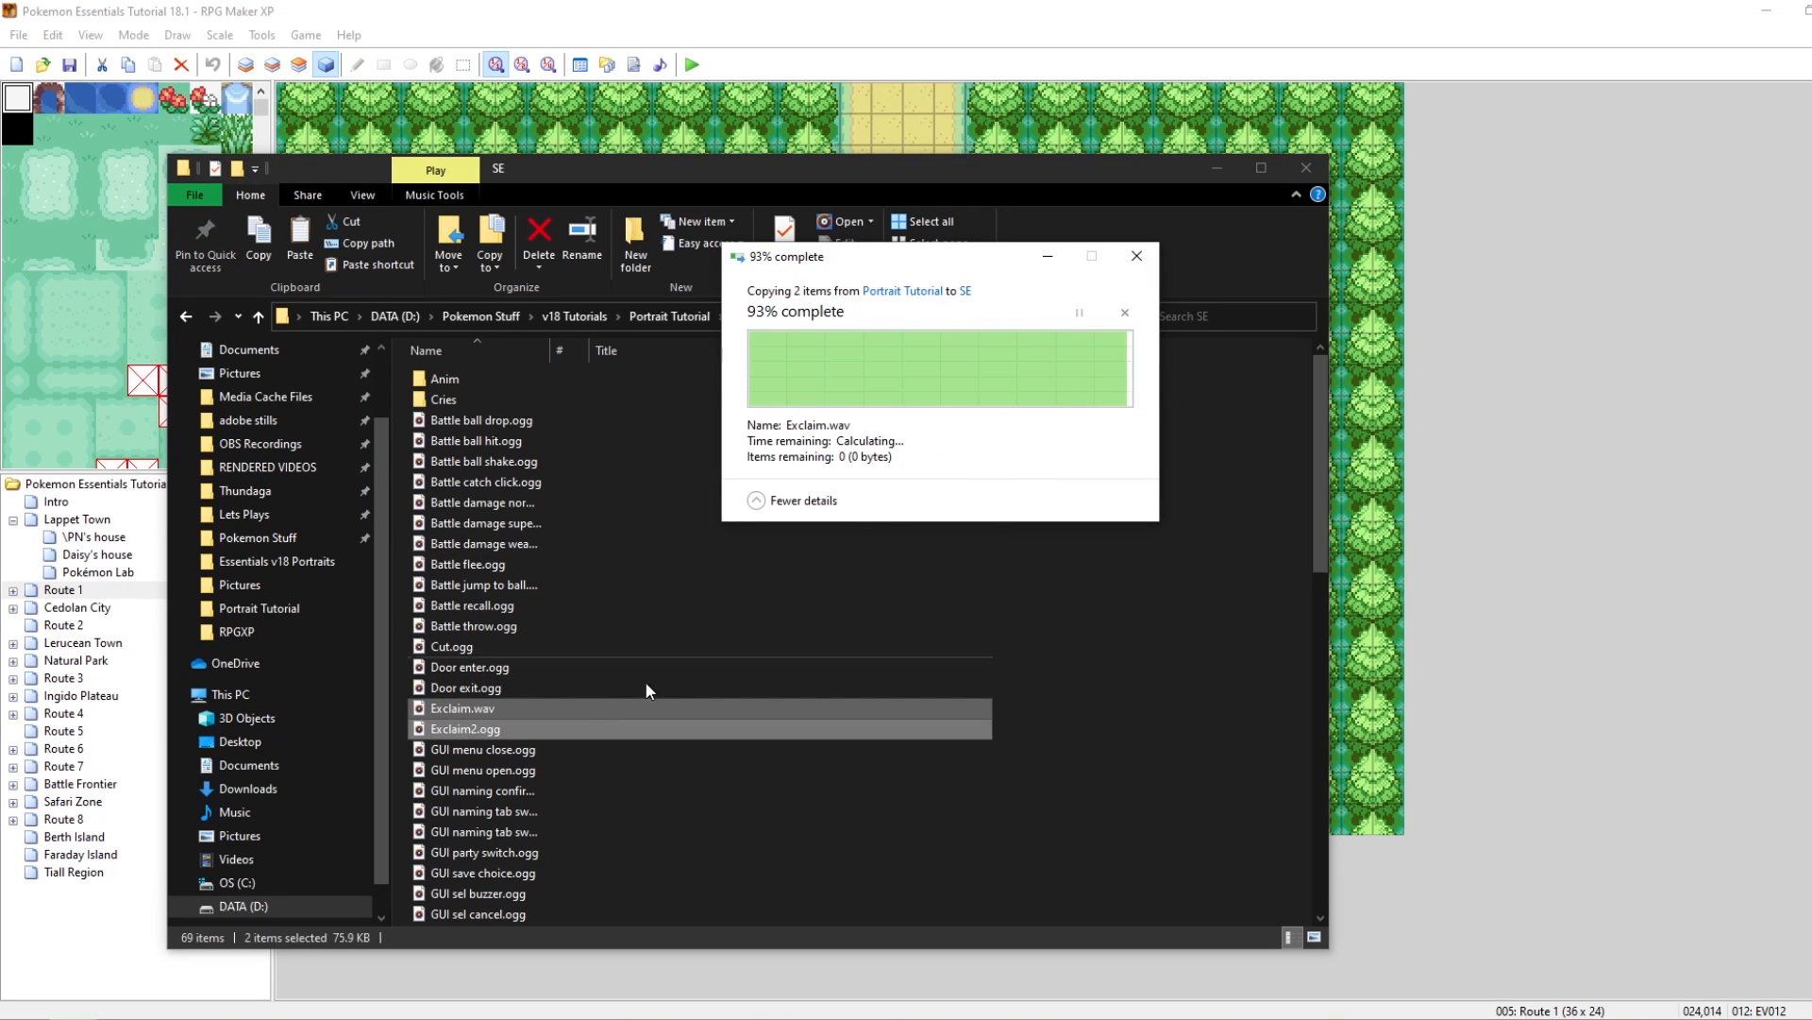
click(458, 709)
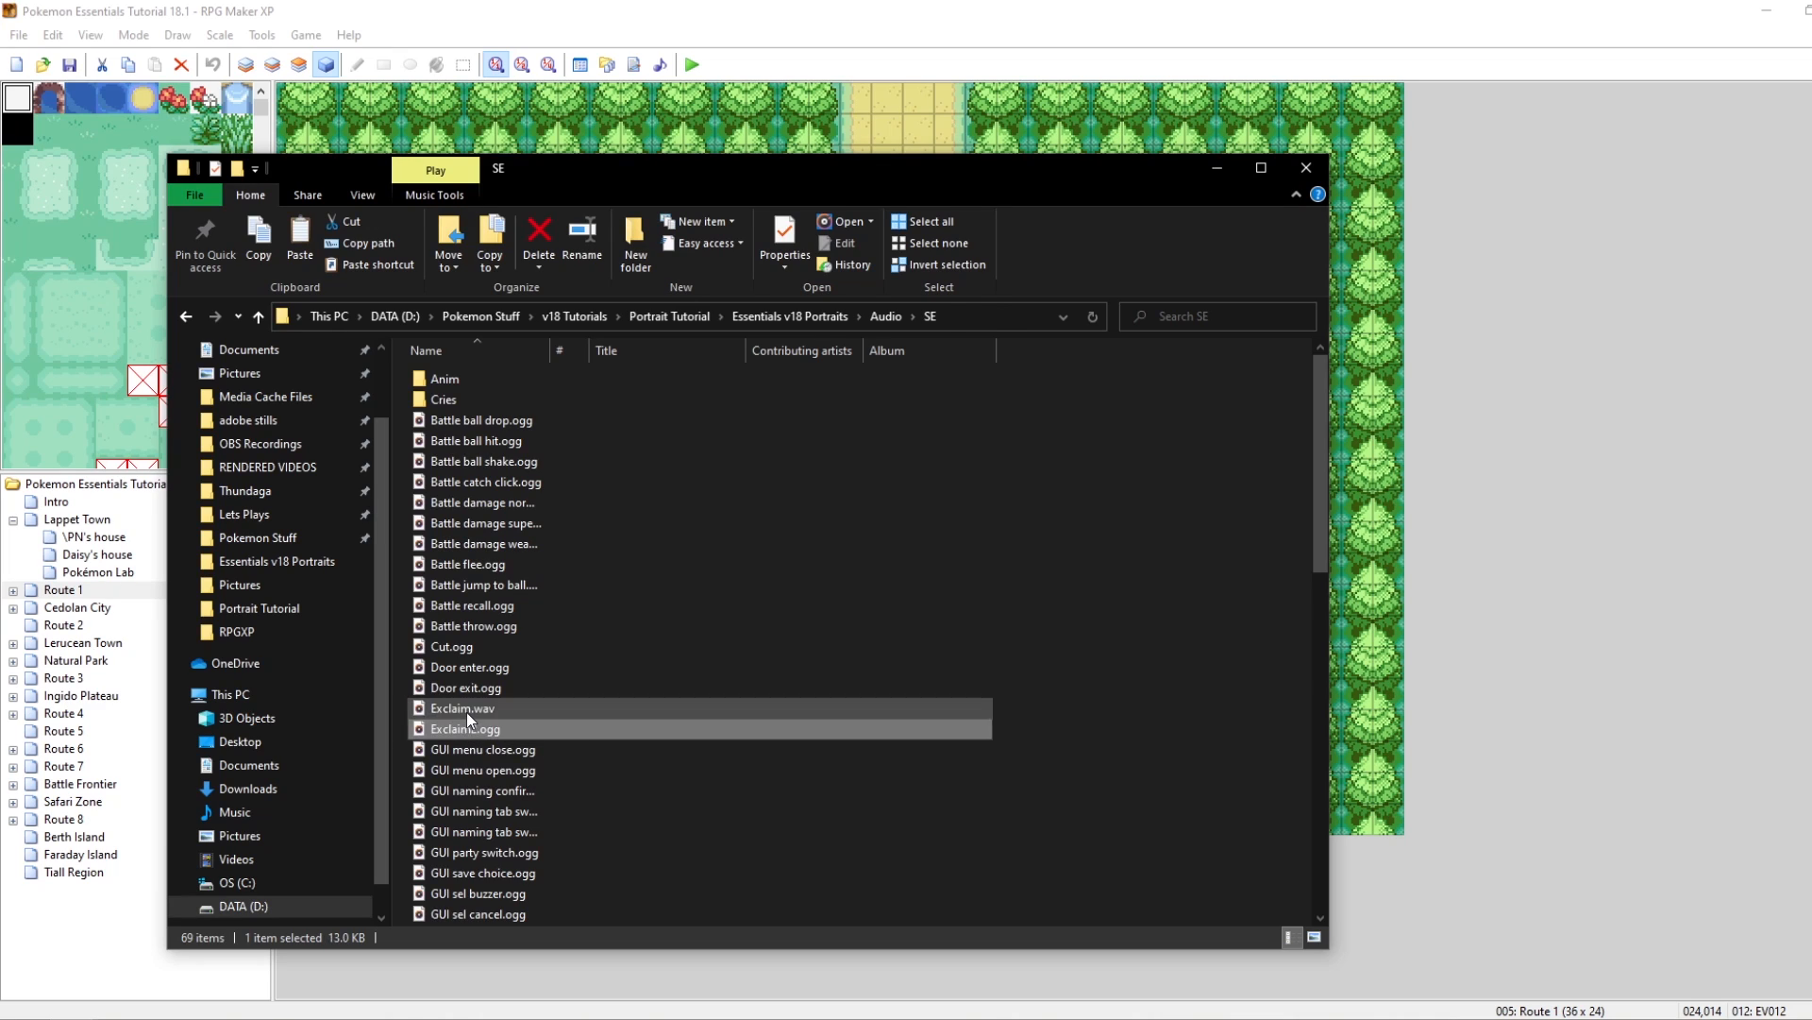
click(470, 727)
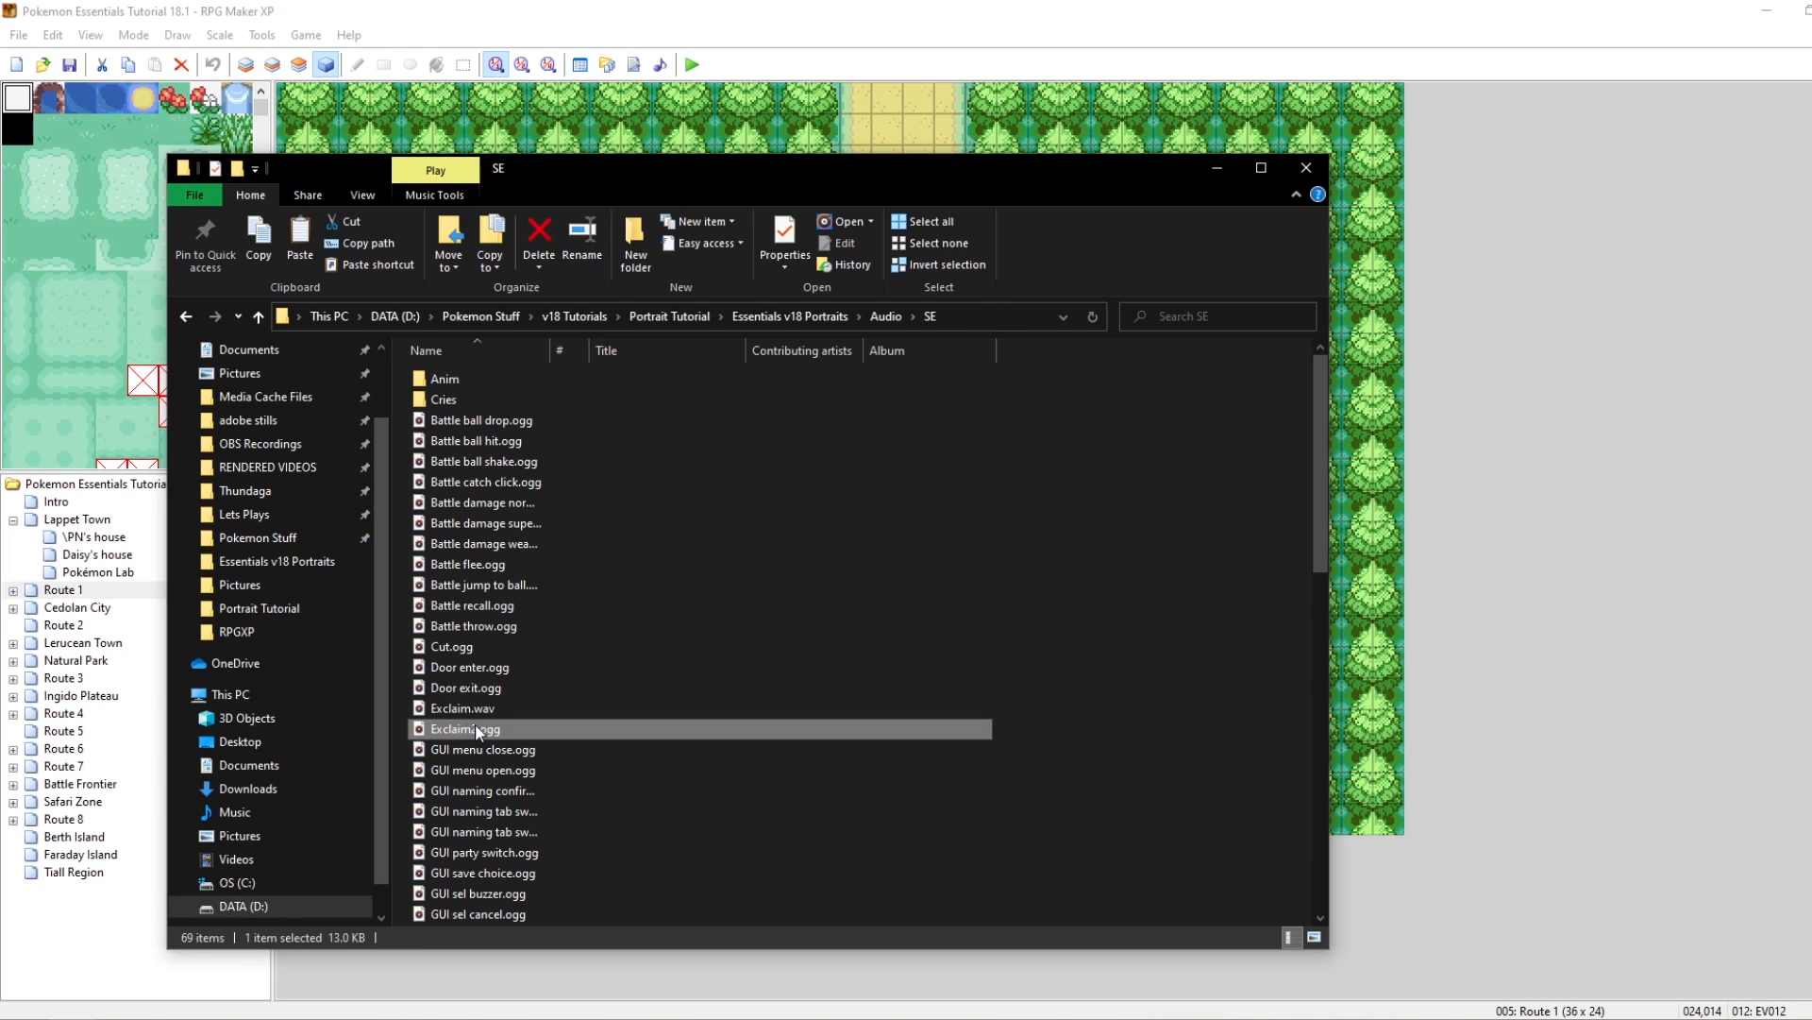
Step: Switch to RPG Maker XP, close and reopen the database, and bring up its Animations section
click(828, 9)
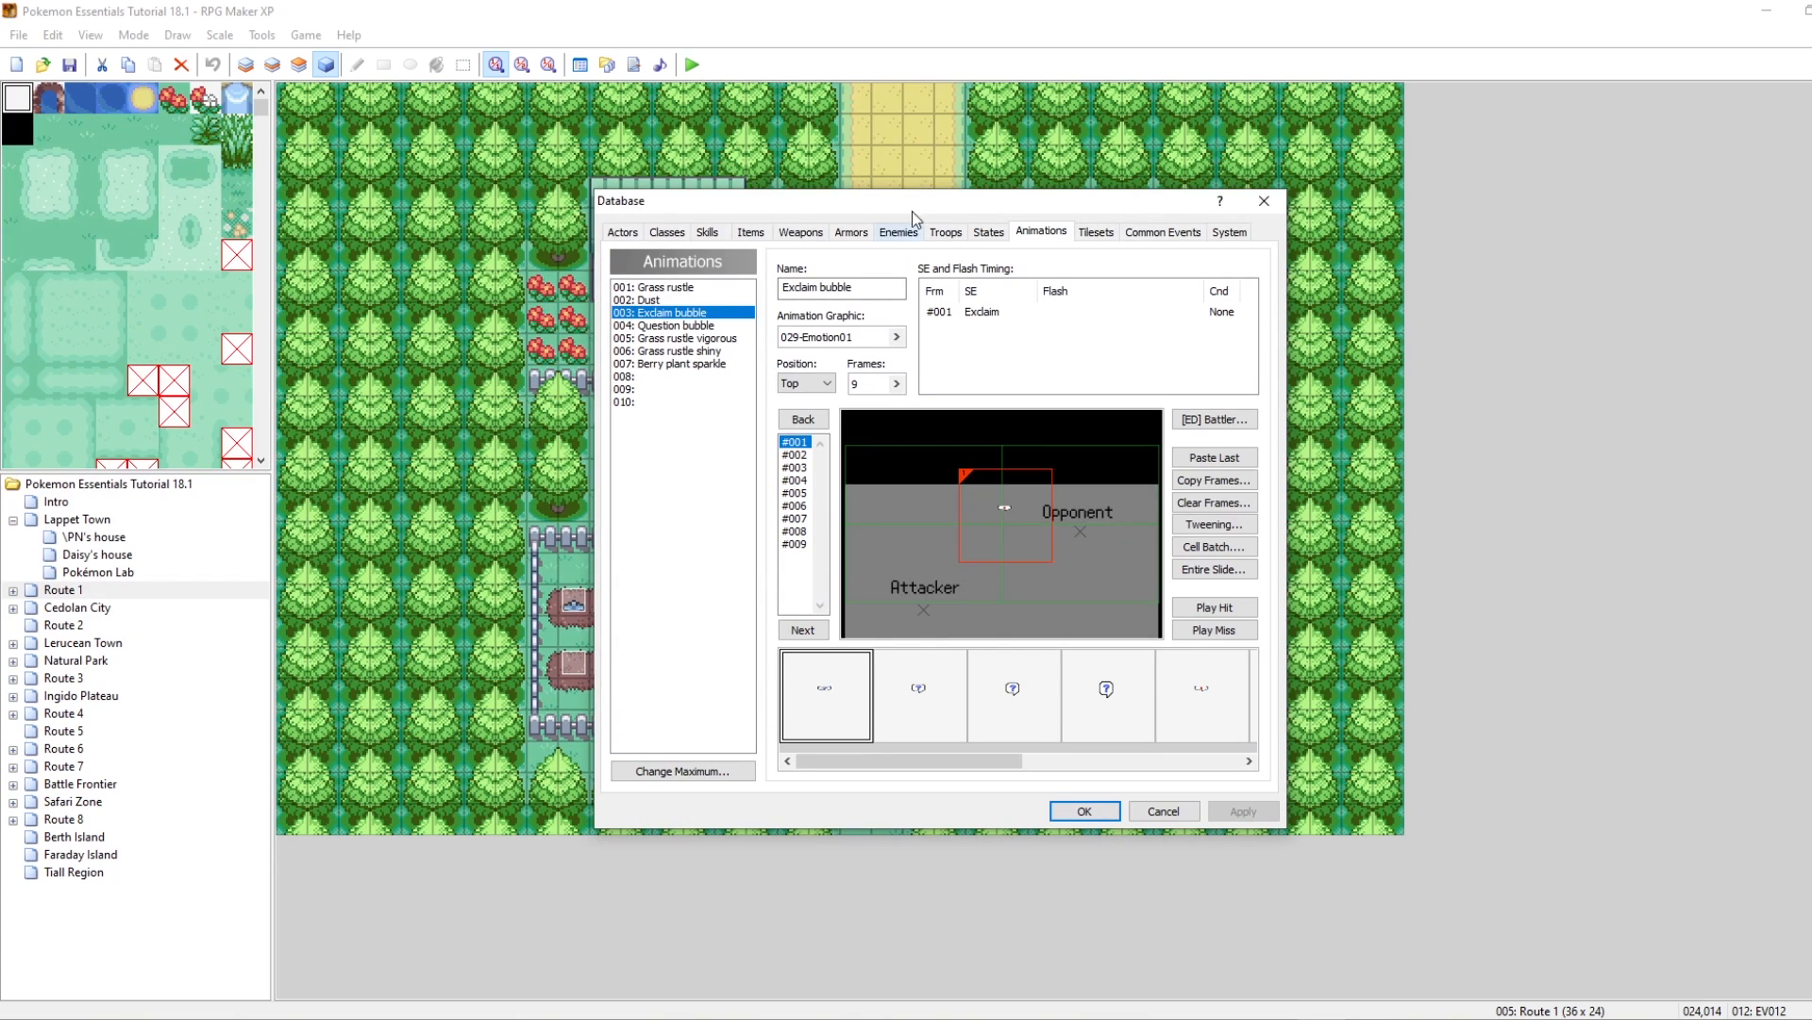
click(1264, 201)
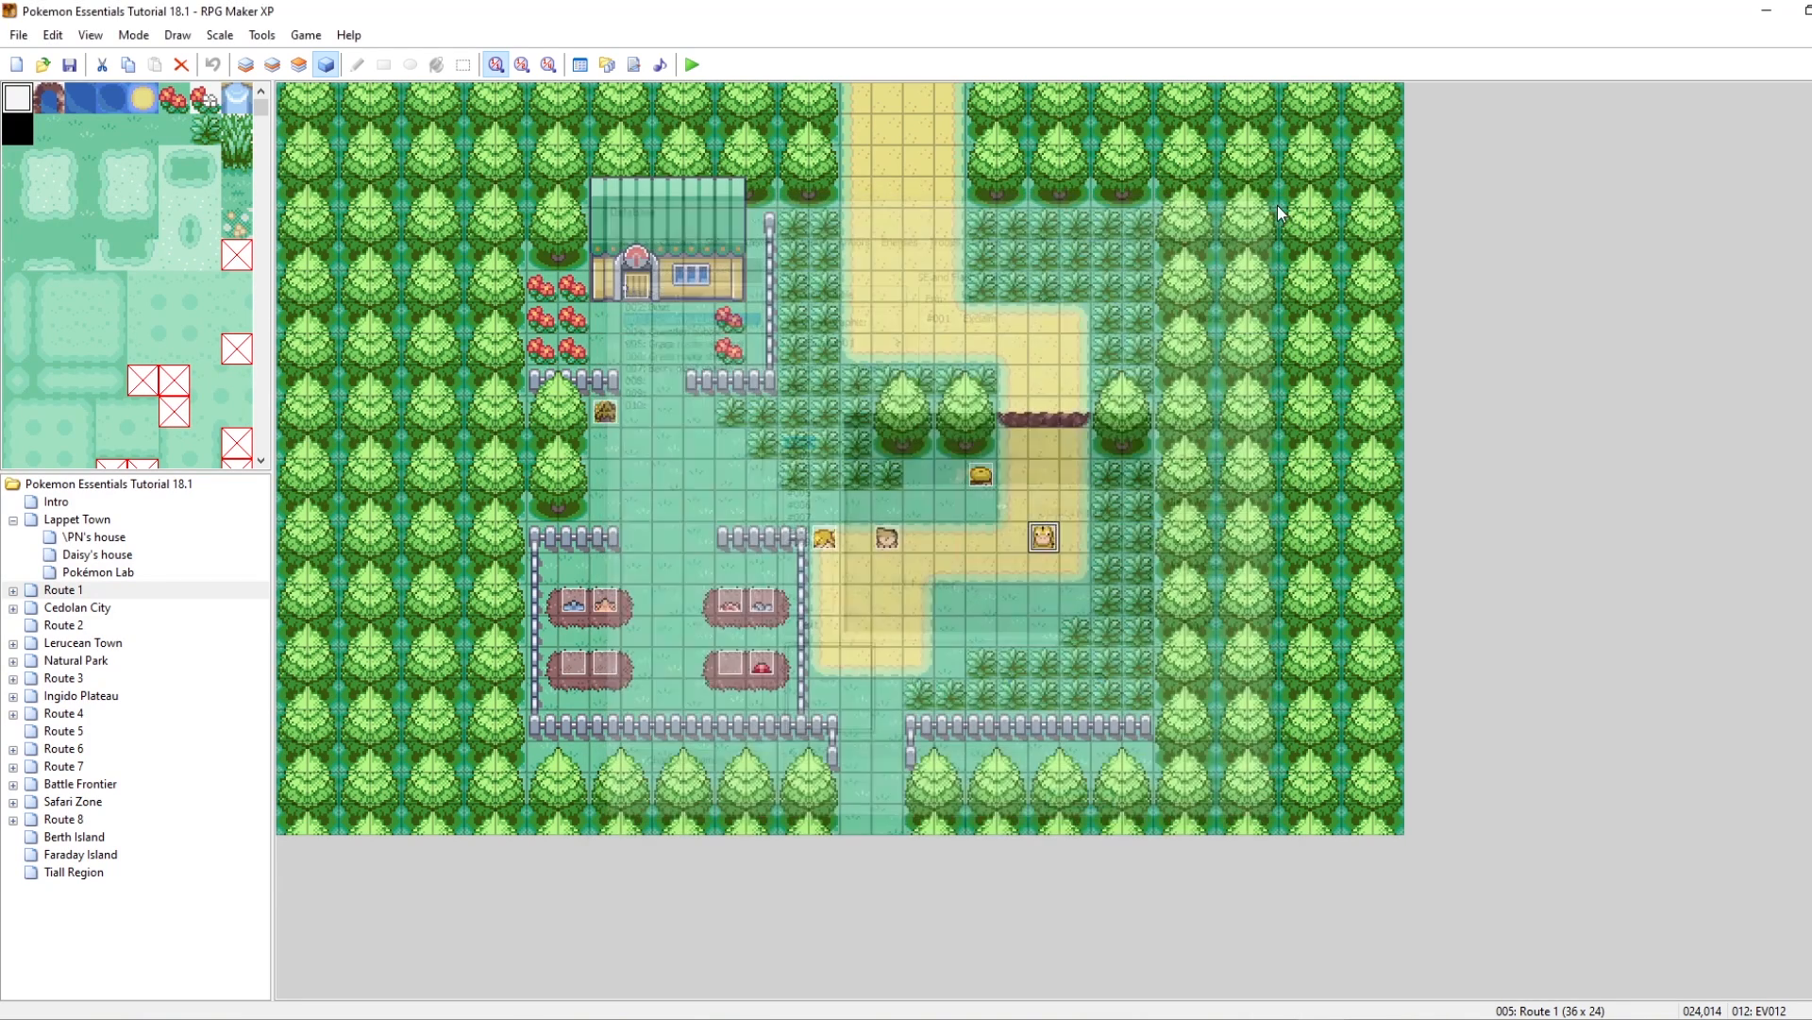
click(580, 64)
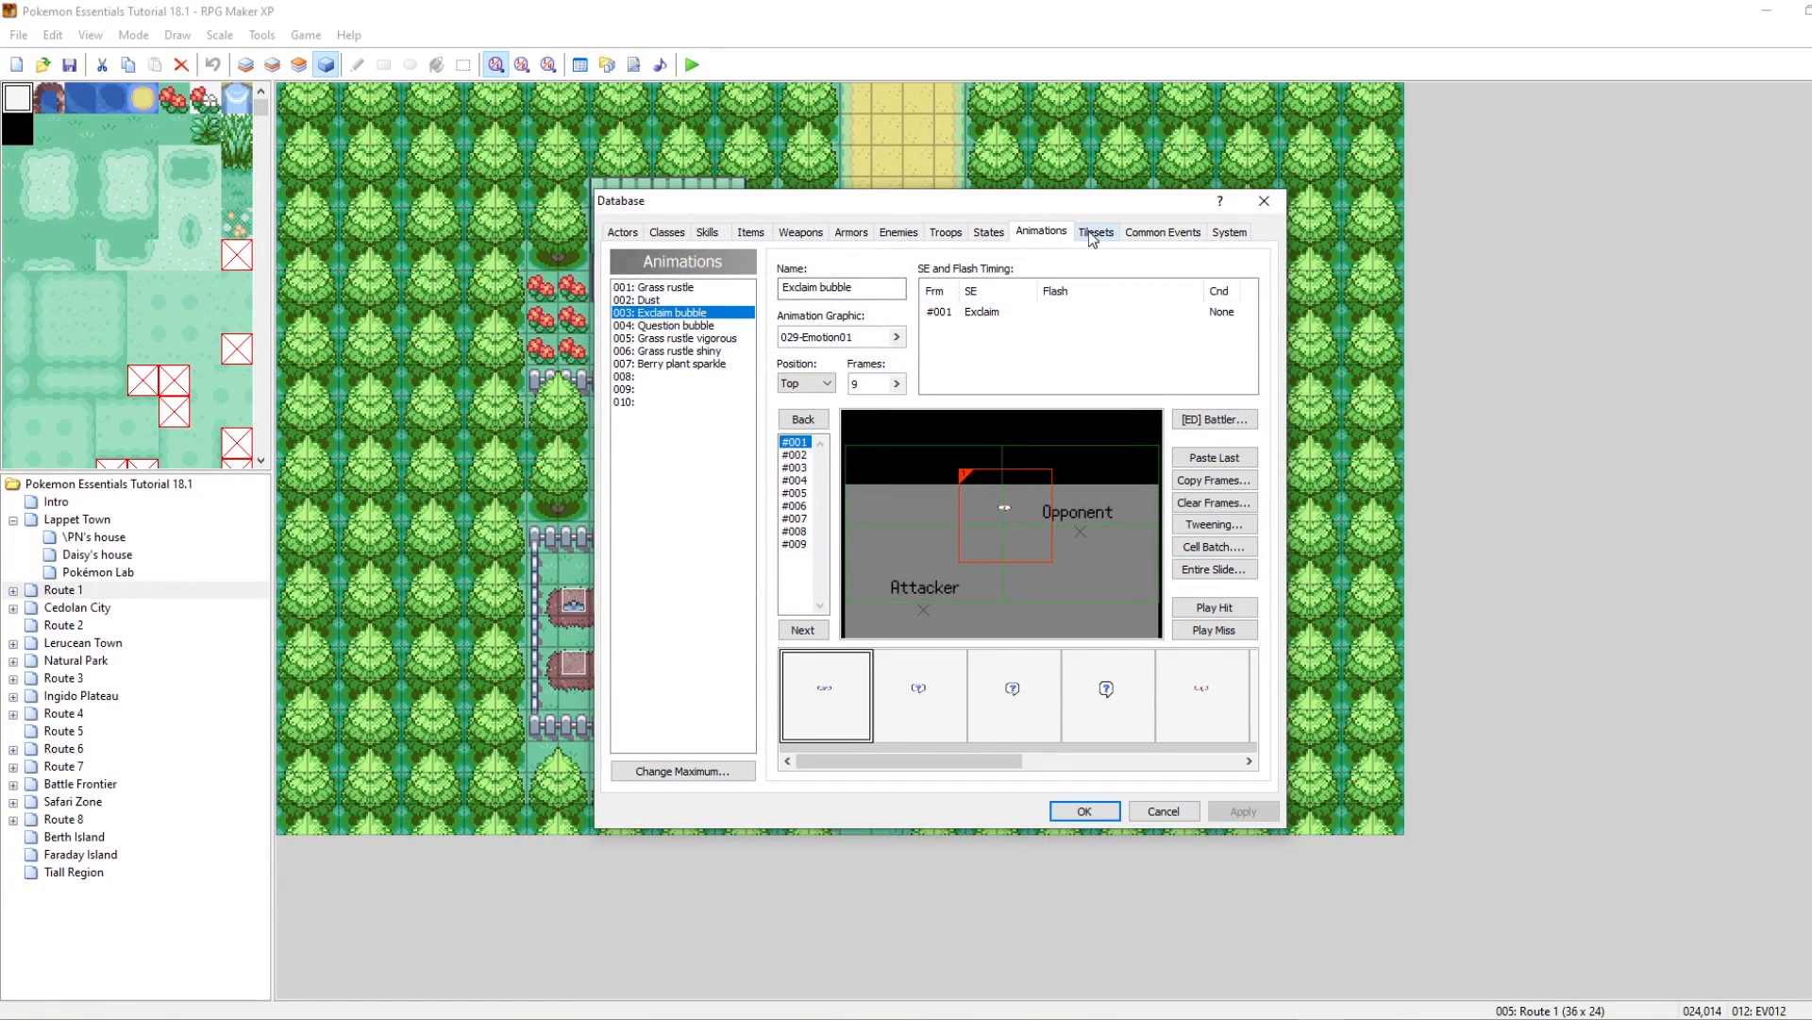
click(1094, 235)
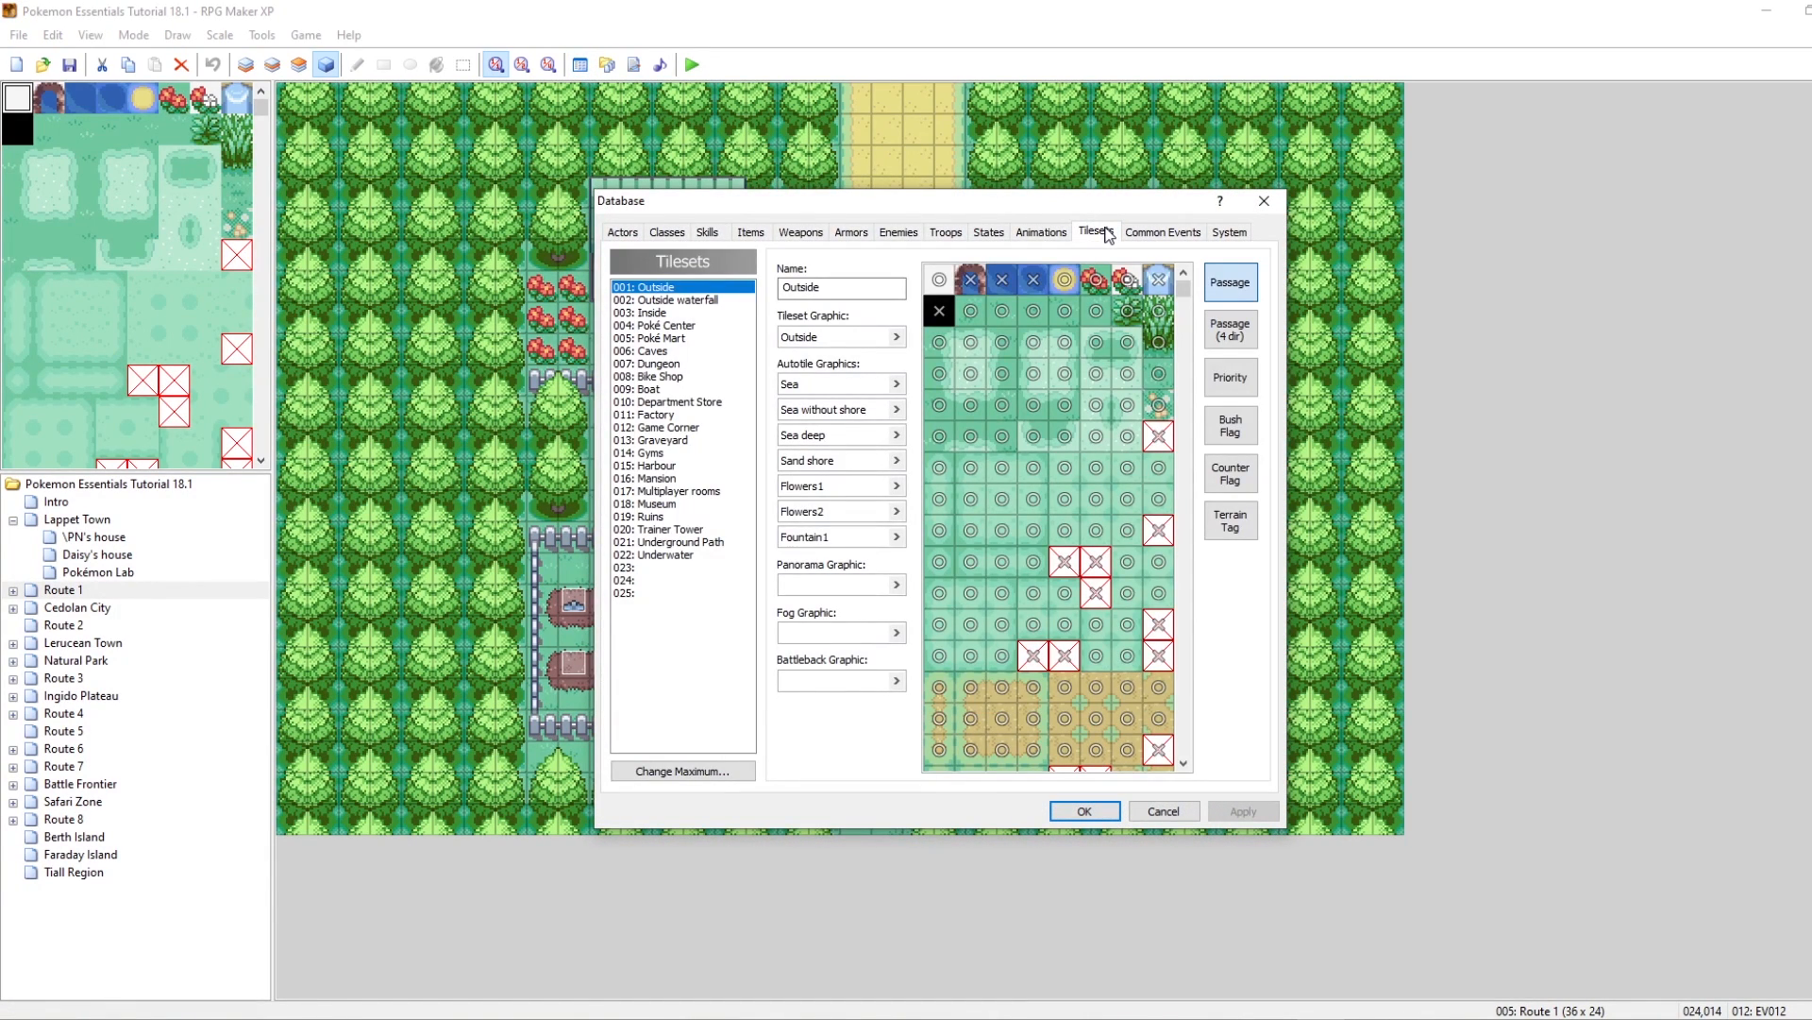
click(1055, 234)
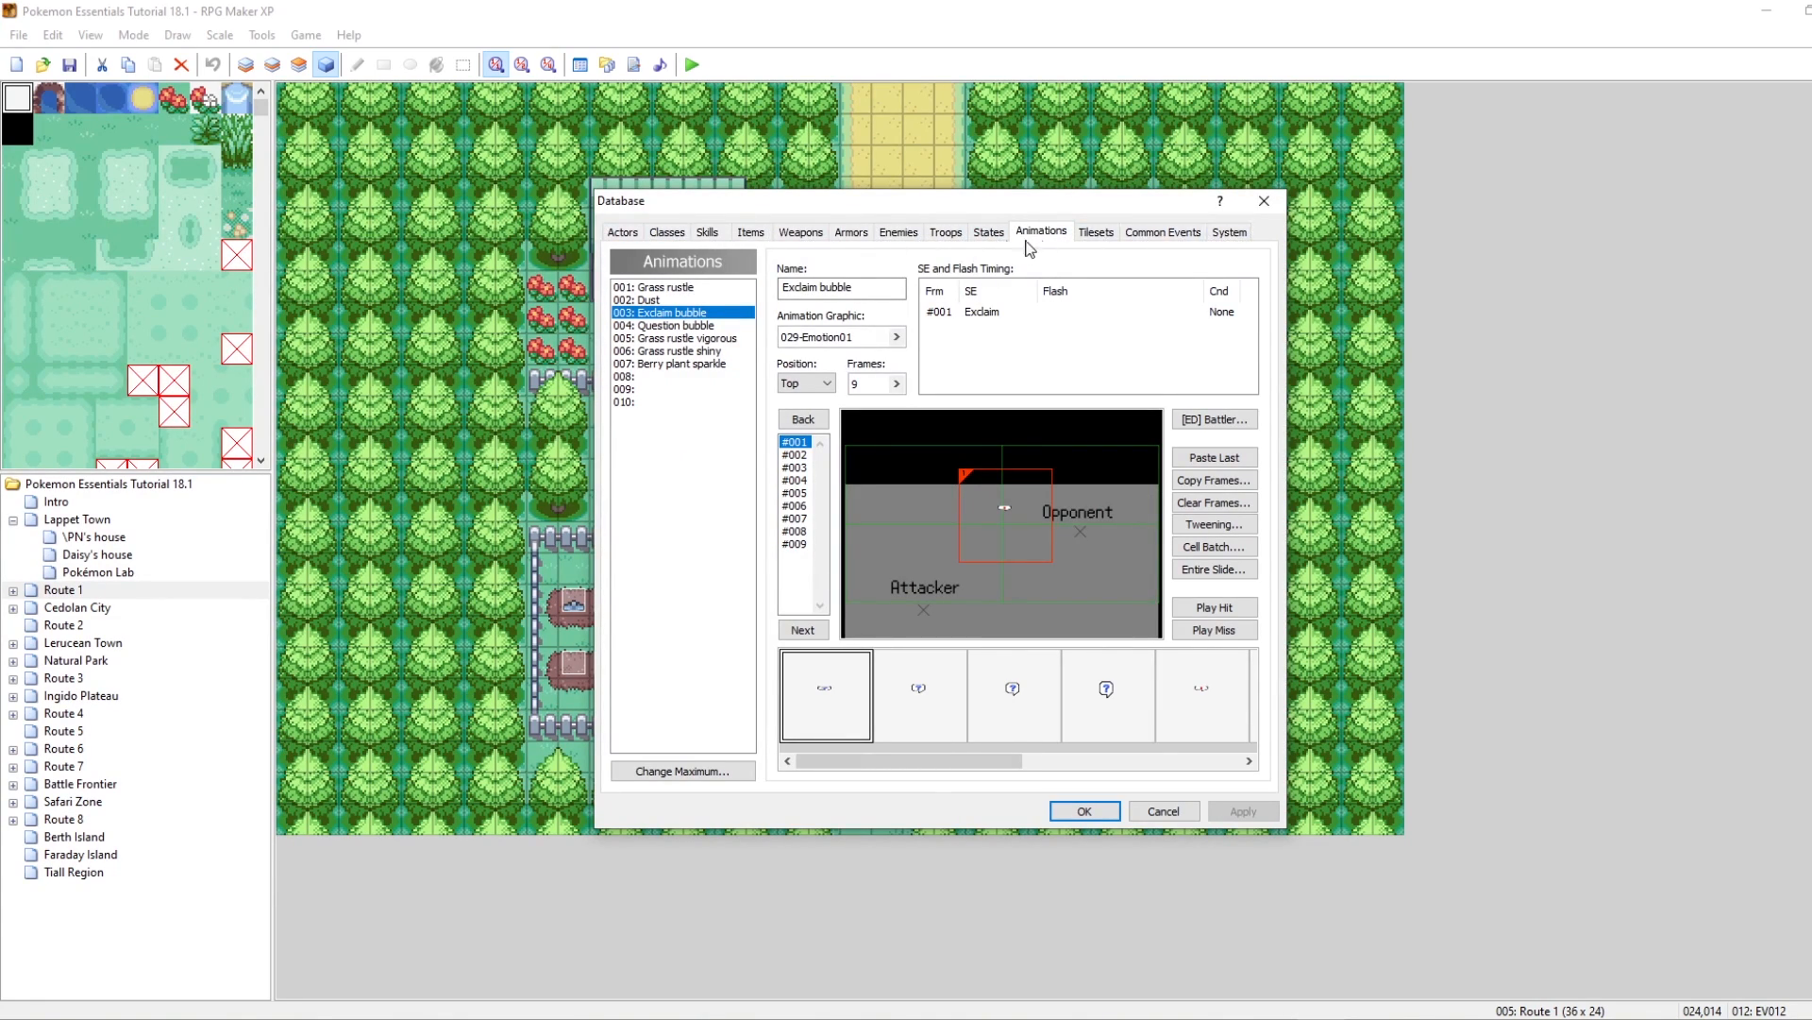
click(1128, 234)
click(1097, 233)
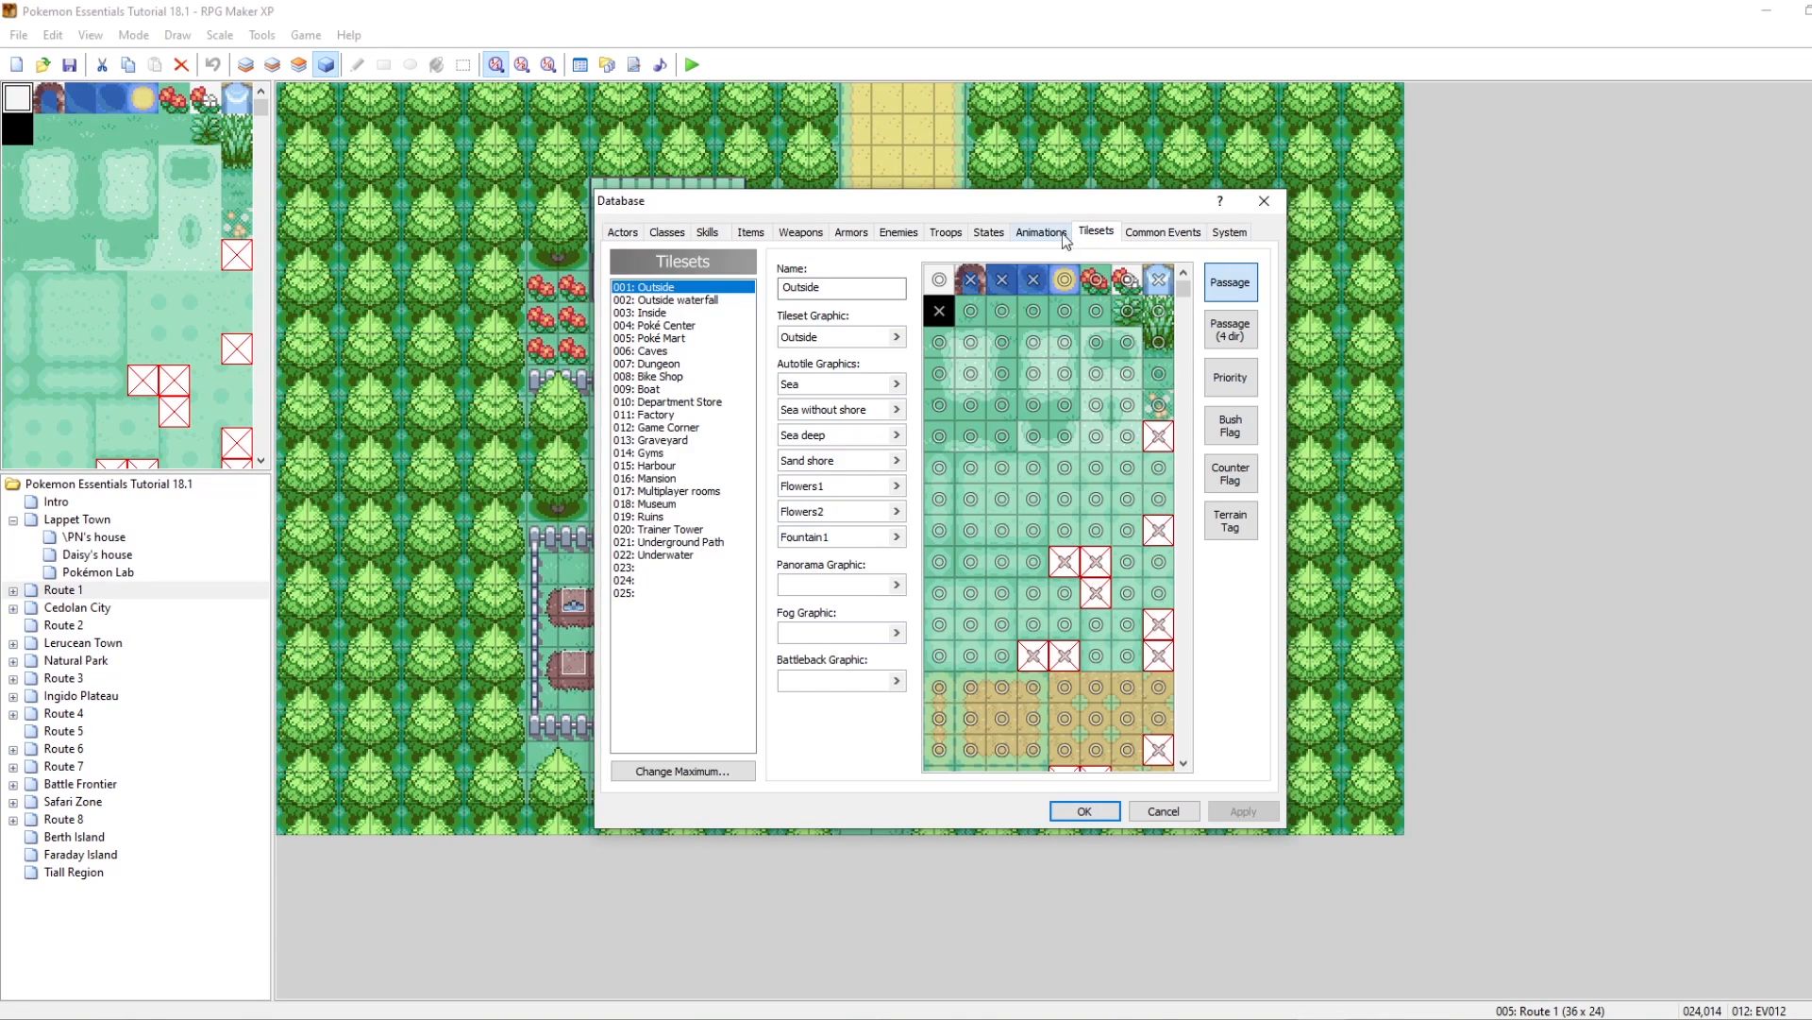
click(1041, 233)
click(983, 233)
click(941, 234)
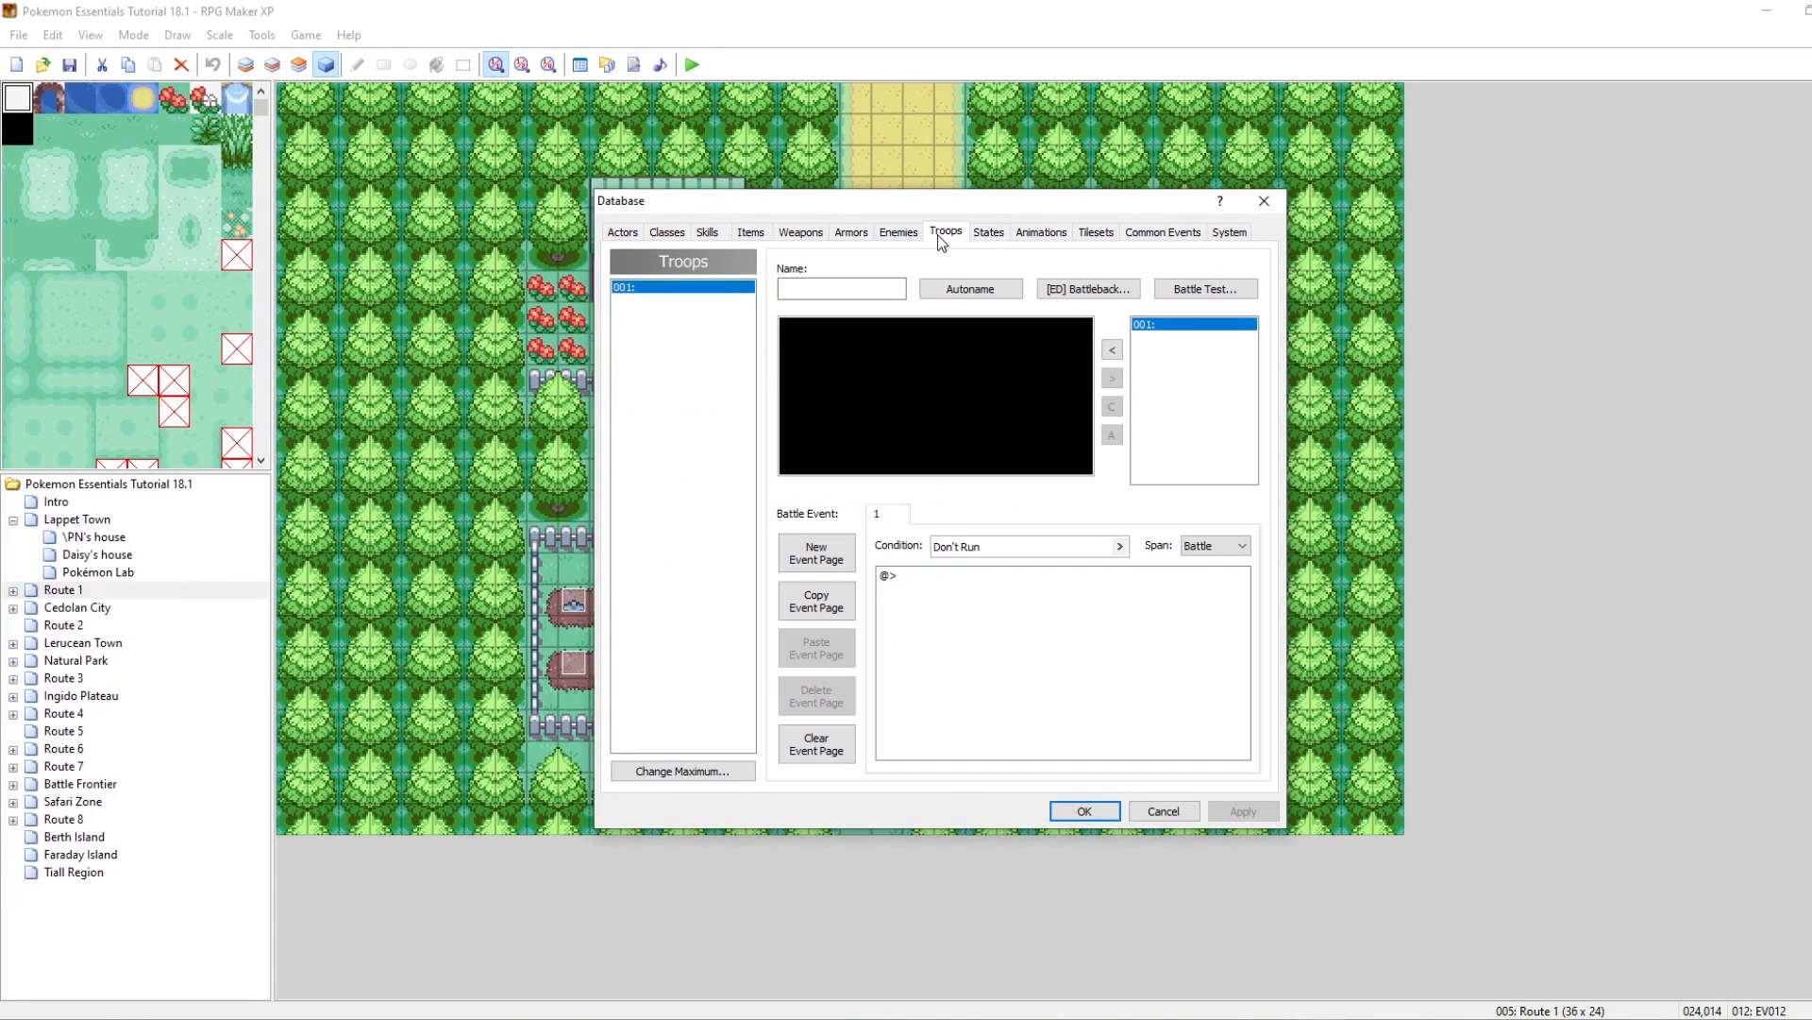
click(1031, 235)
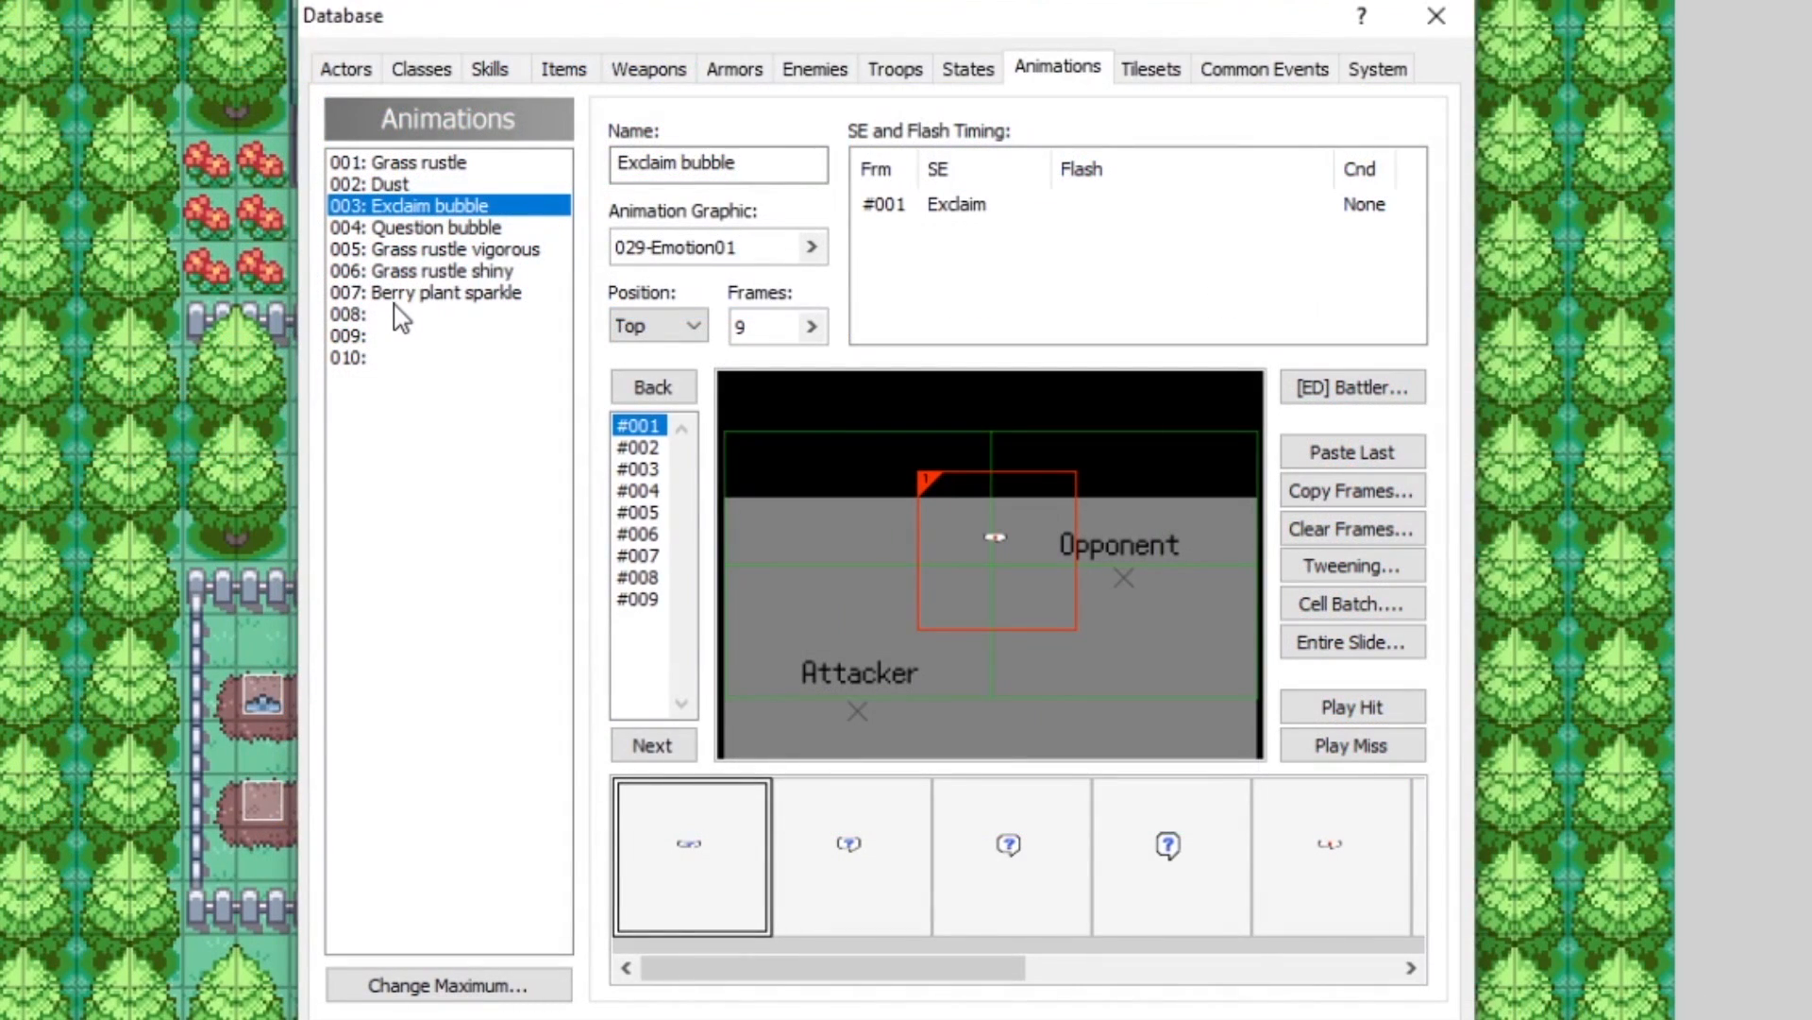
Step: Raise the maximum number of database animations to 20
click(402, 314)
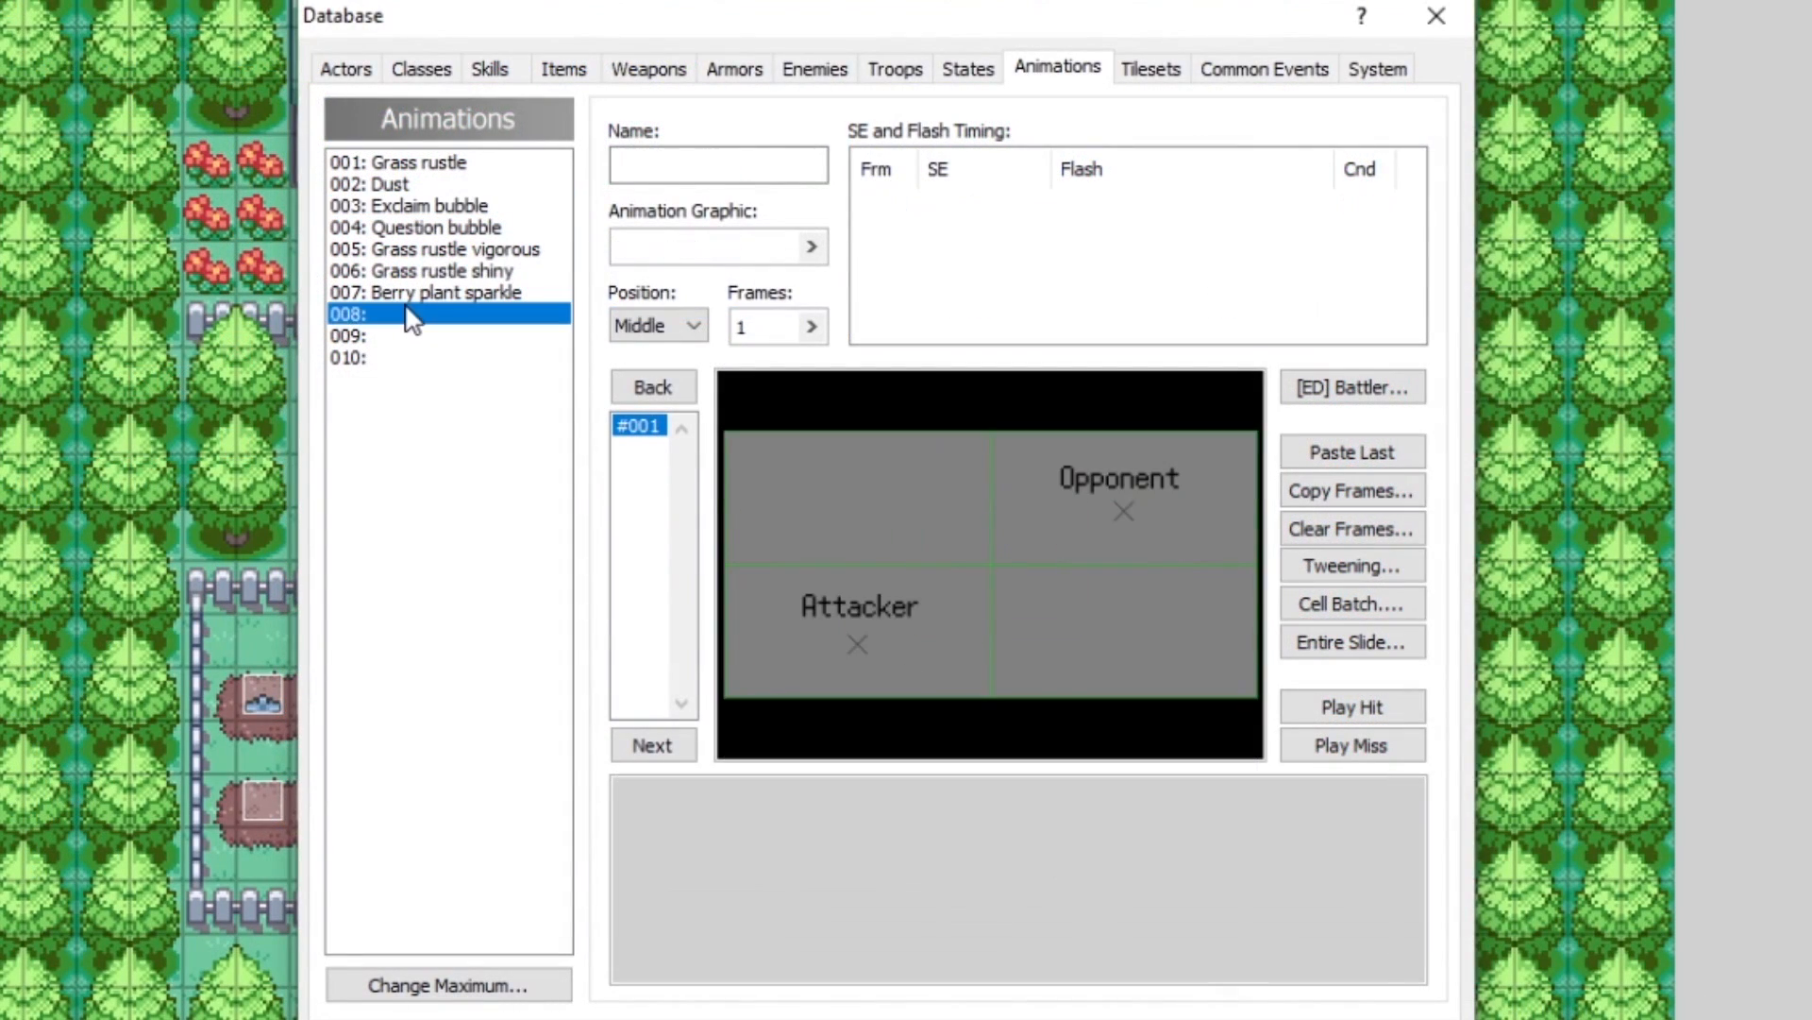
click(430, 987)
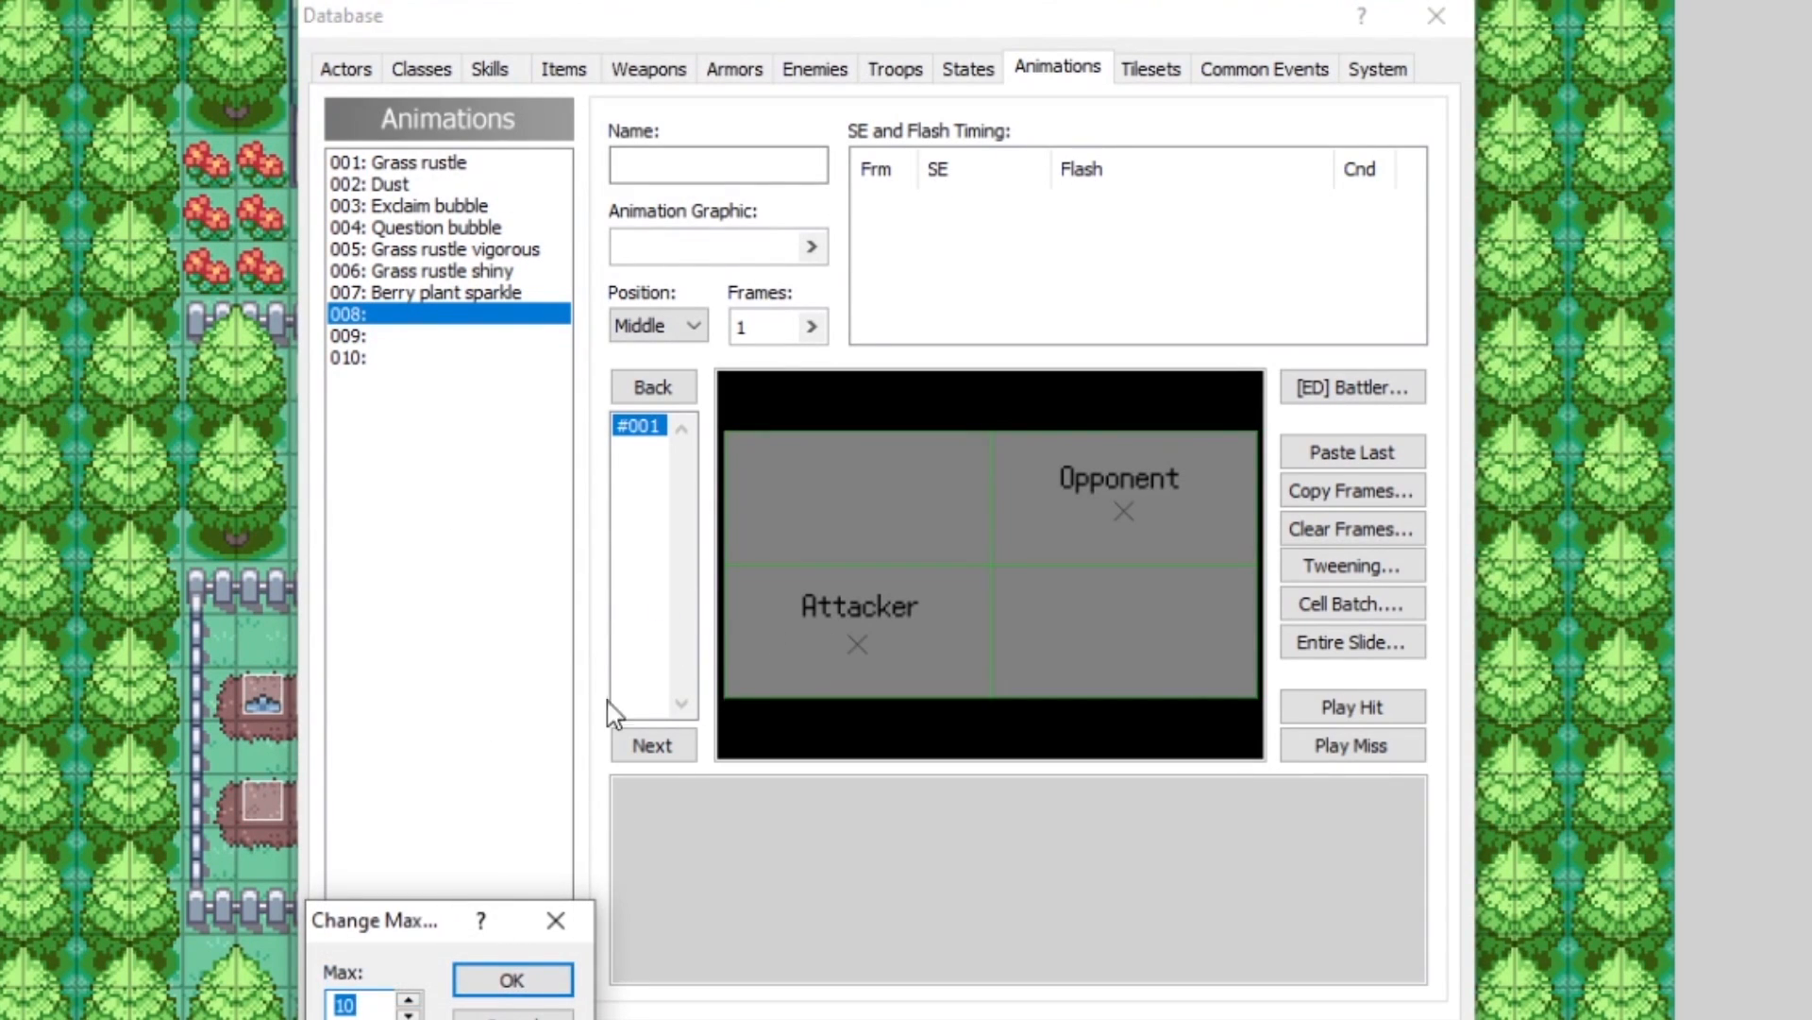
text(20)
key(Return)
click(387, 573)
Step: Name the empty animation slot 008 "FRLG Exclaim"
click(408, 315)
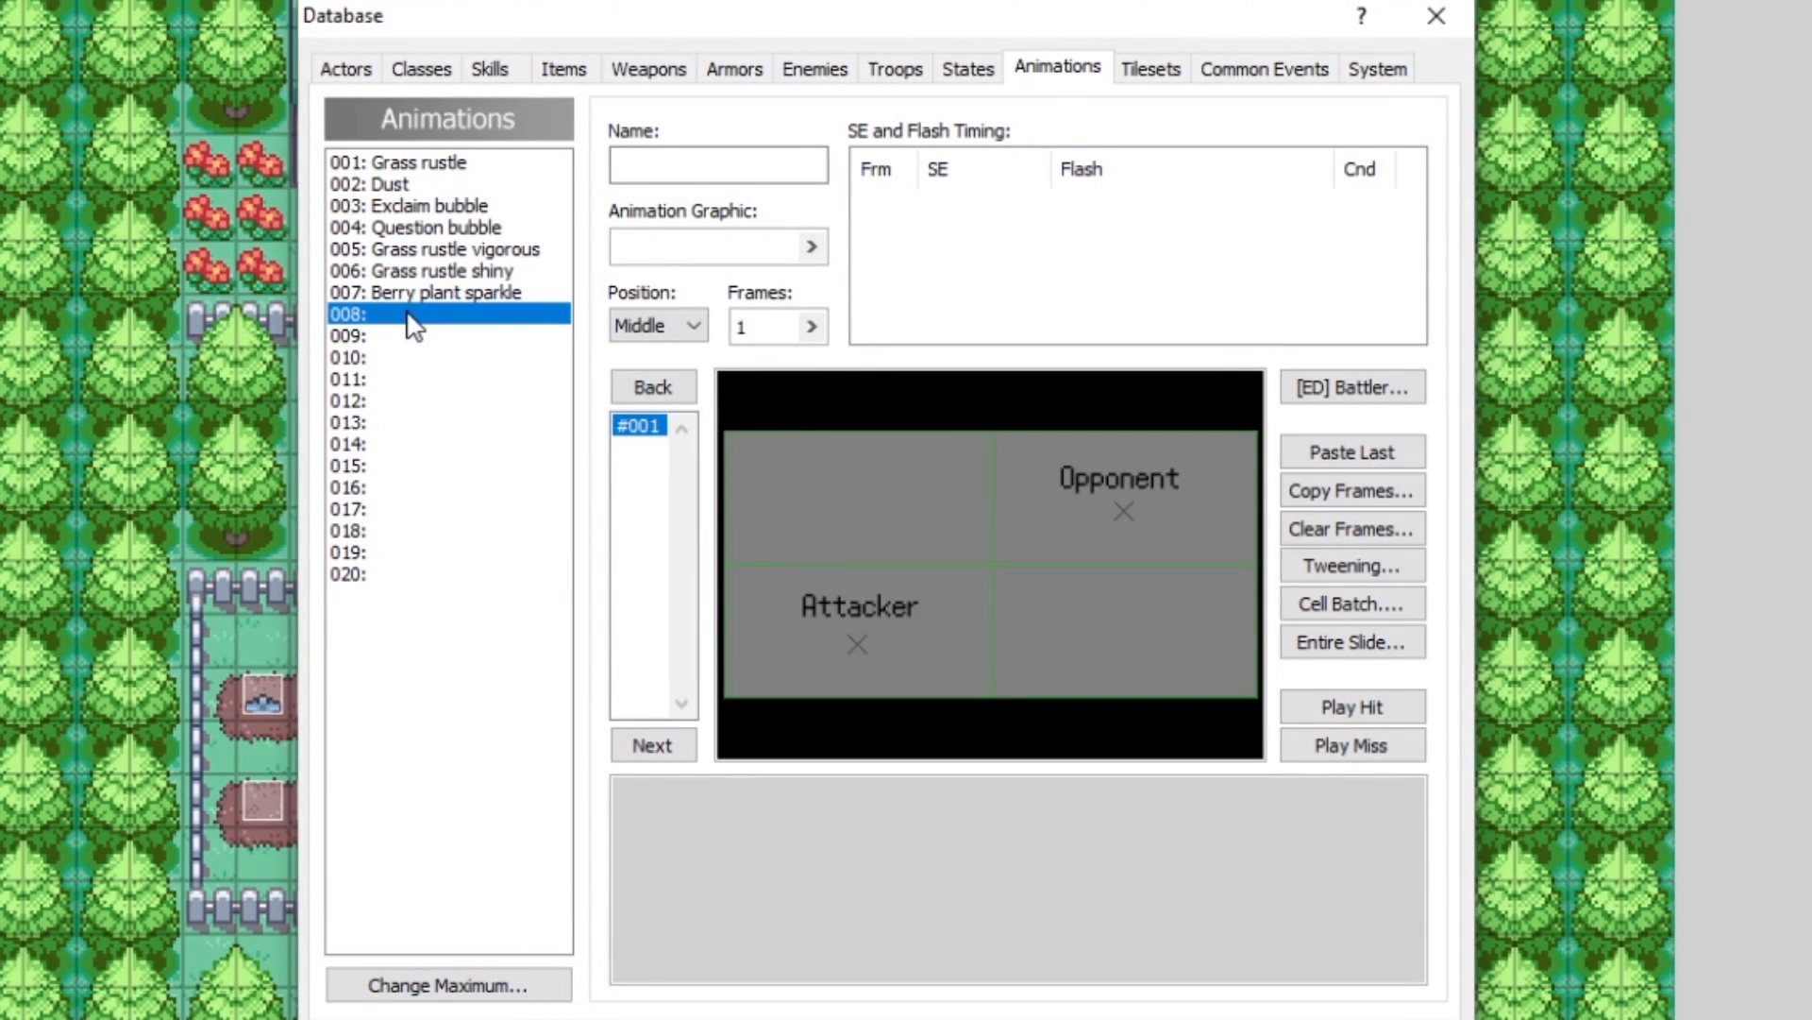
click(658, 165)
text(FRLG Exclaim)
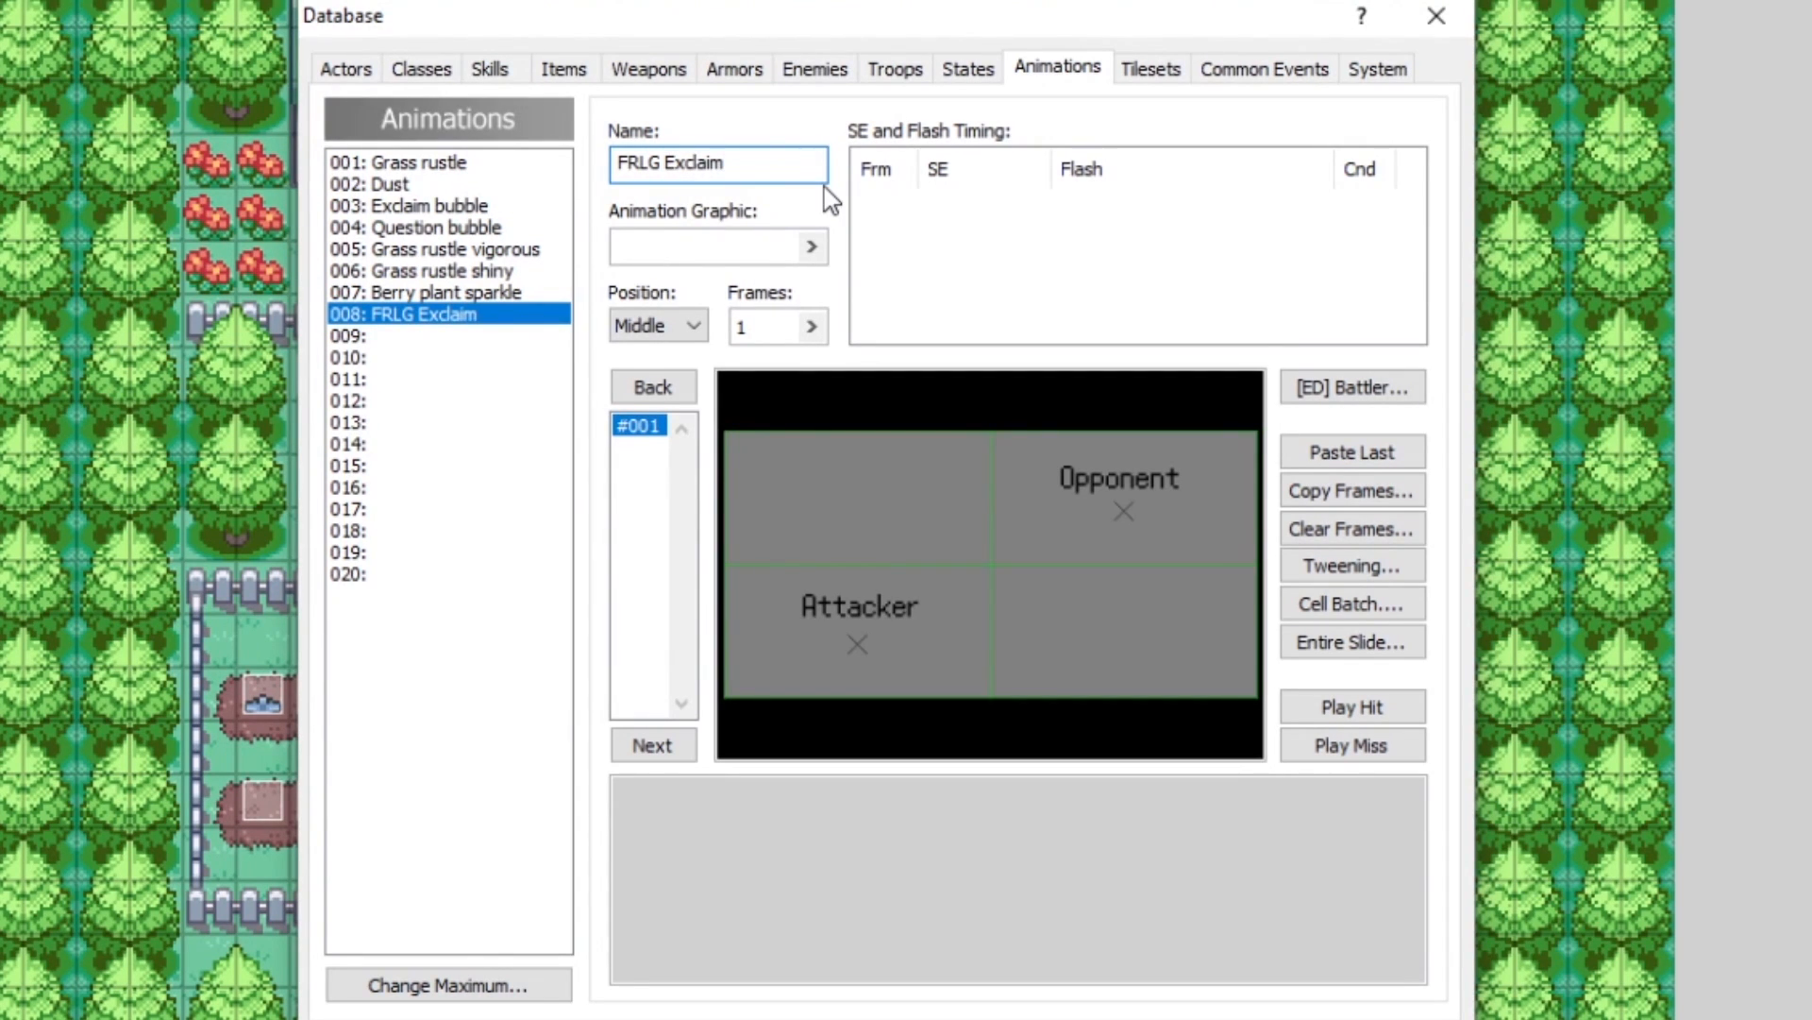
Step: Assign 029-Emotion01 as the animation graphic of FRLG Exclaim after checking the sheet's blue exclamation bubbles
click(793, 247)
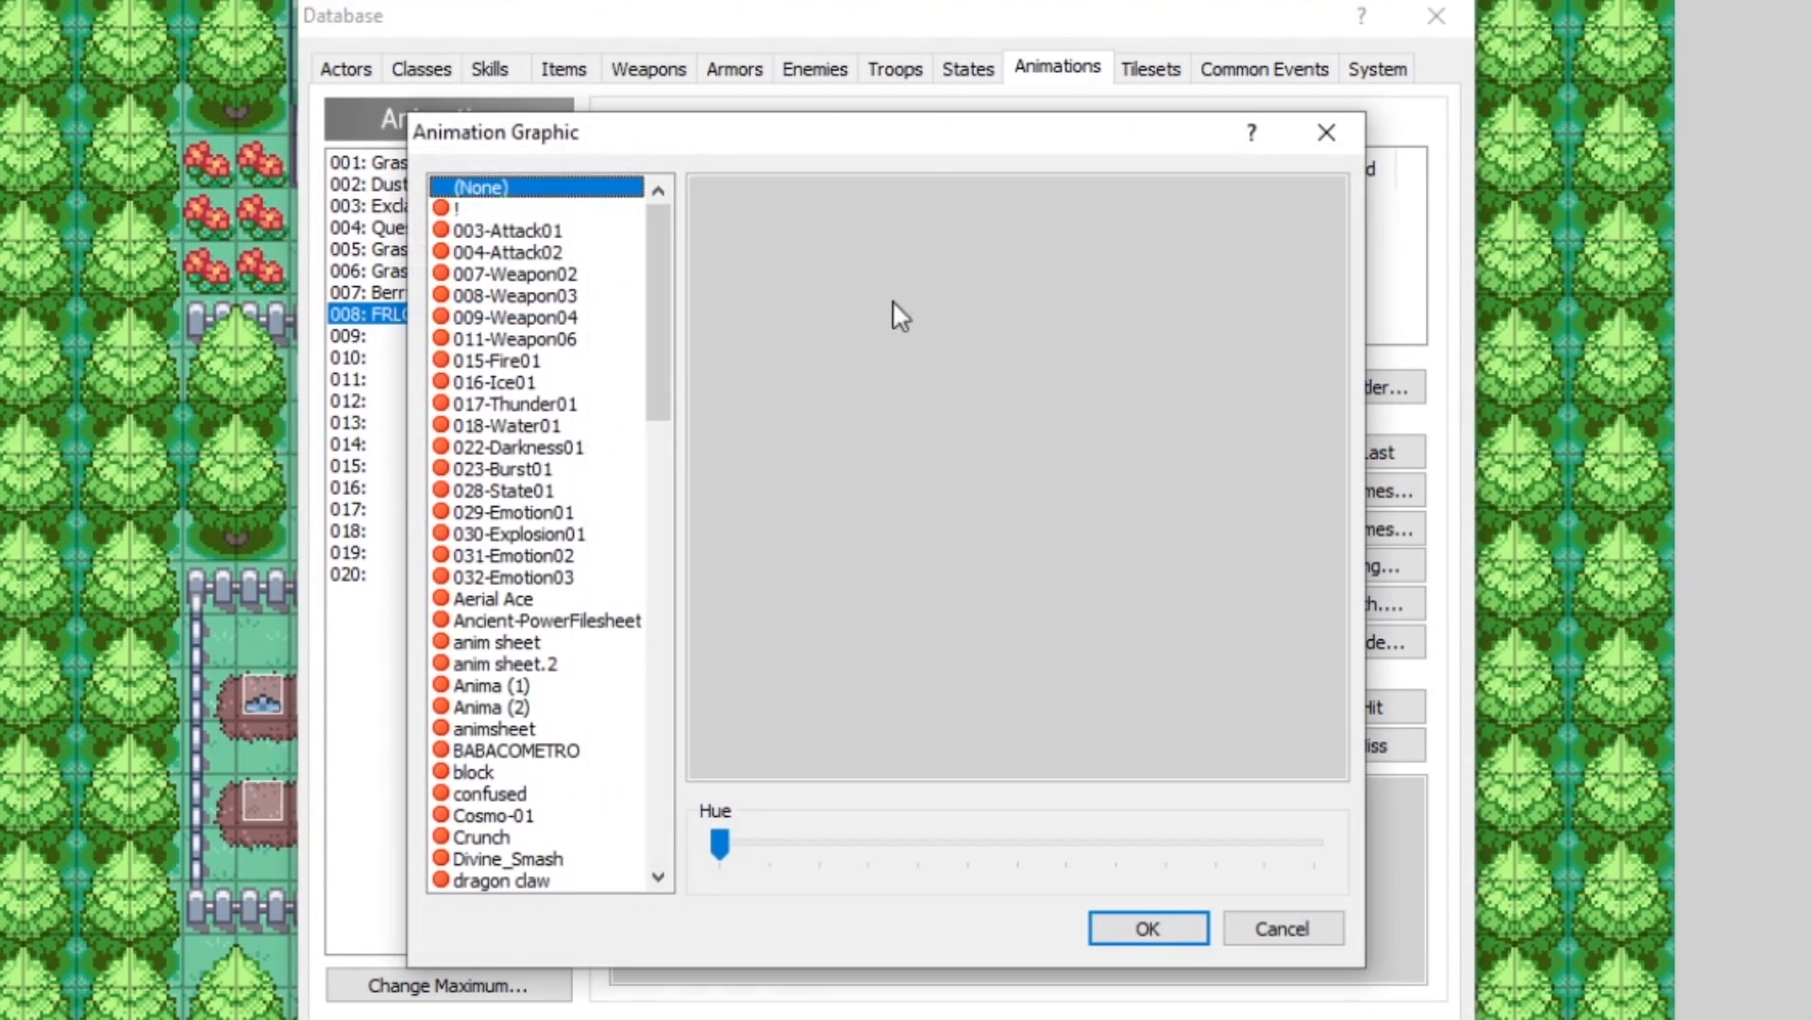
click(547, 514)
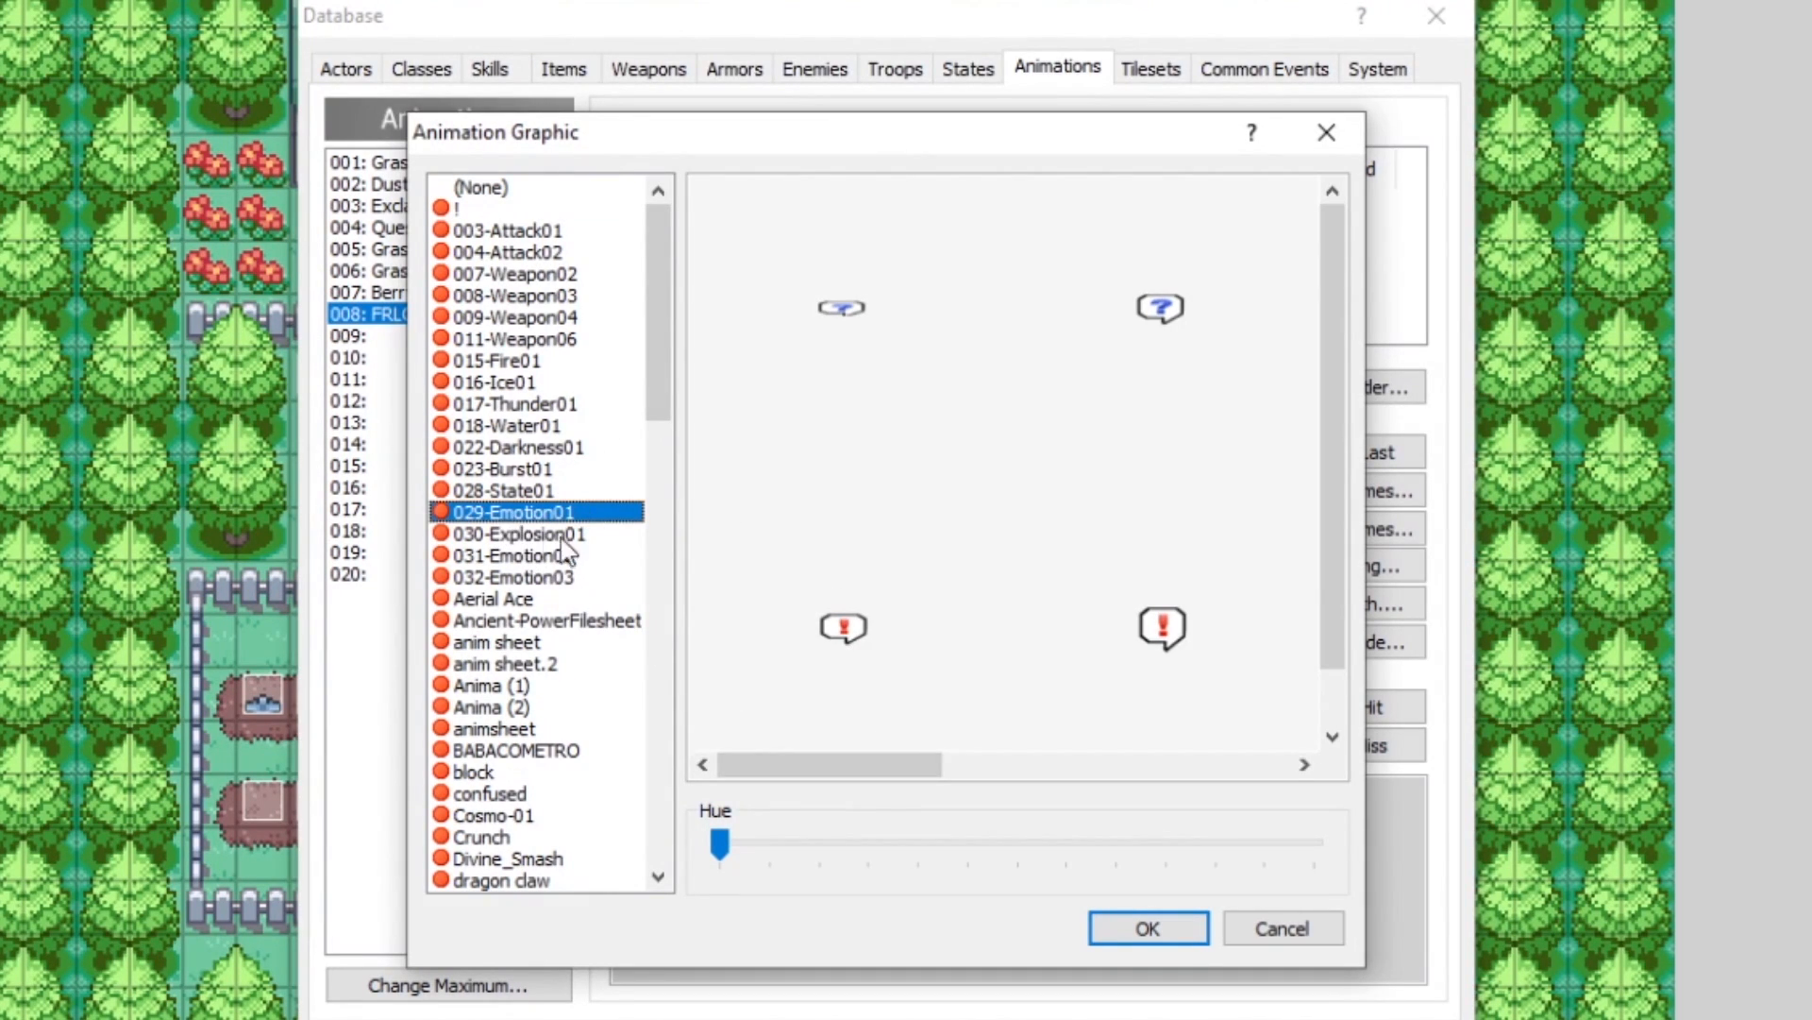
drag(971, 776, 1140, 772)
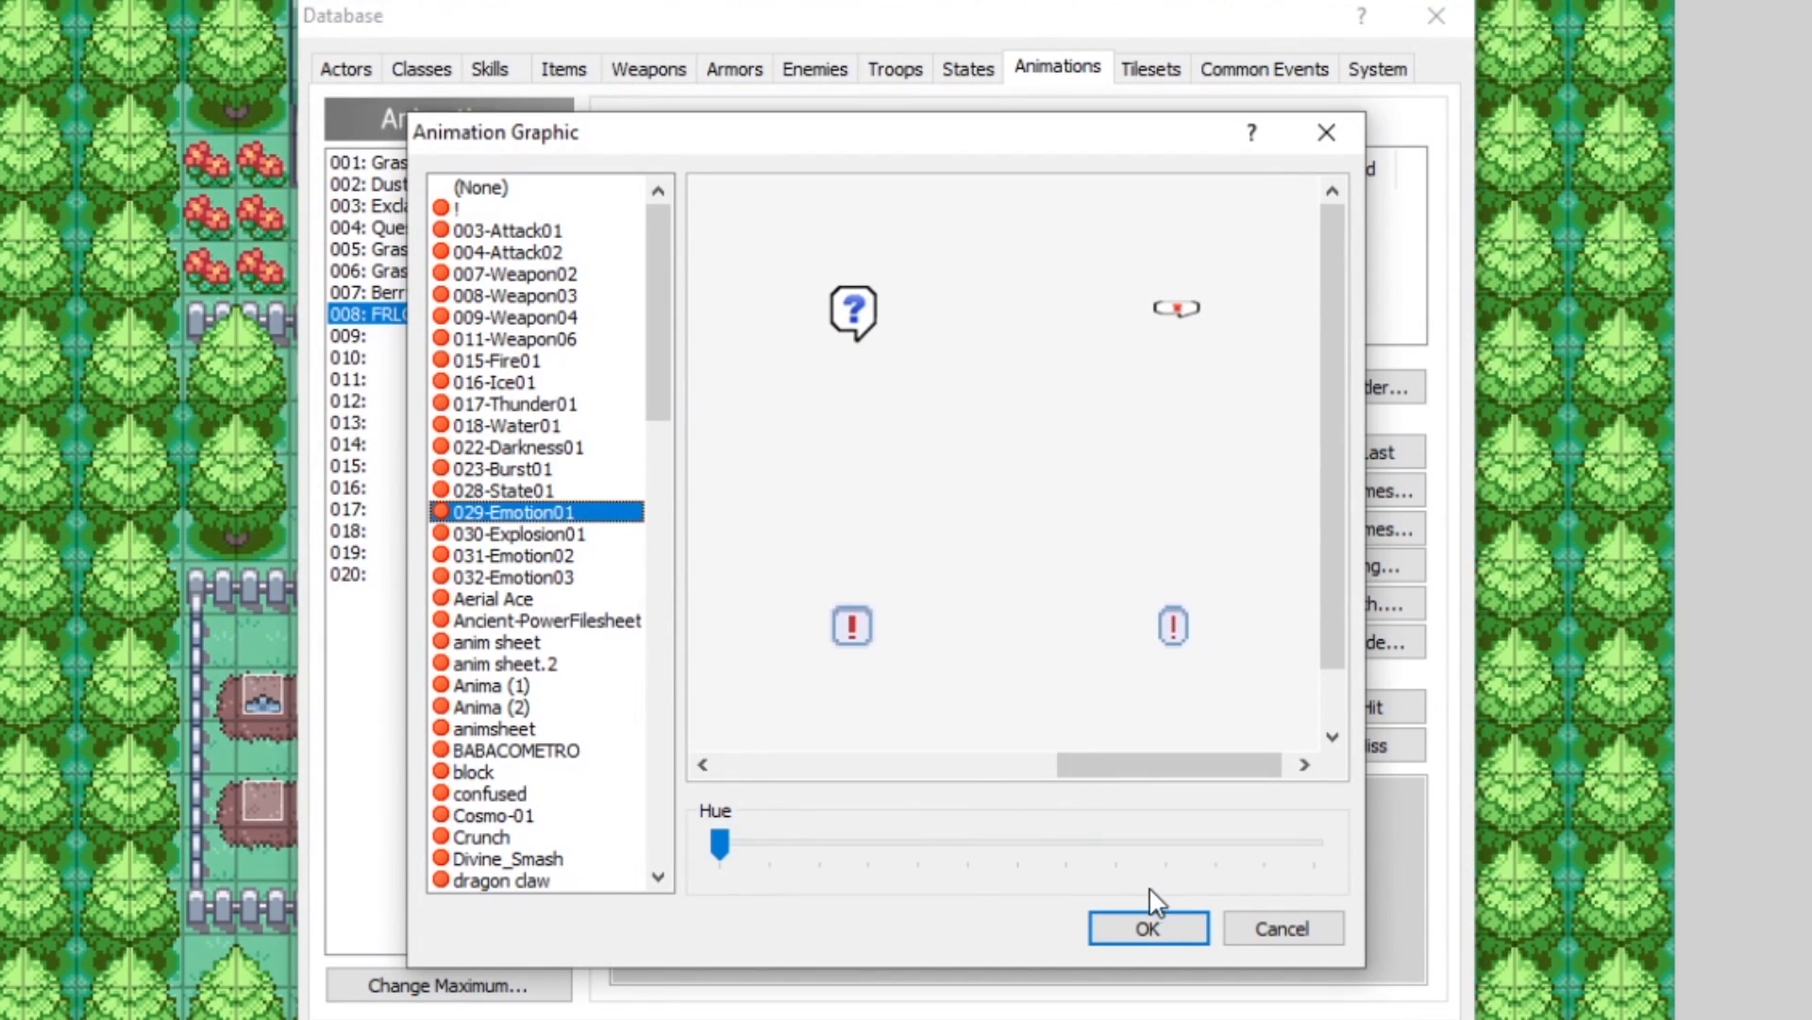
drag(721, 843, 720, 784)
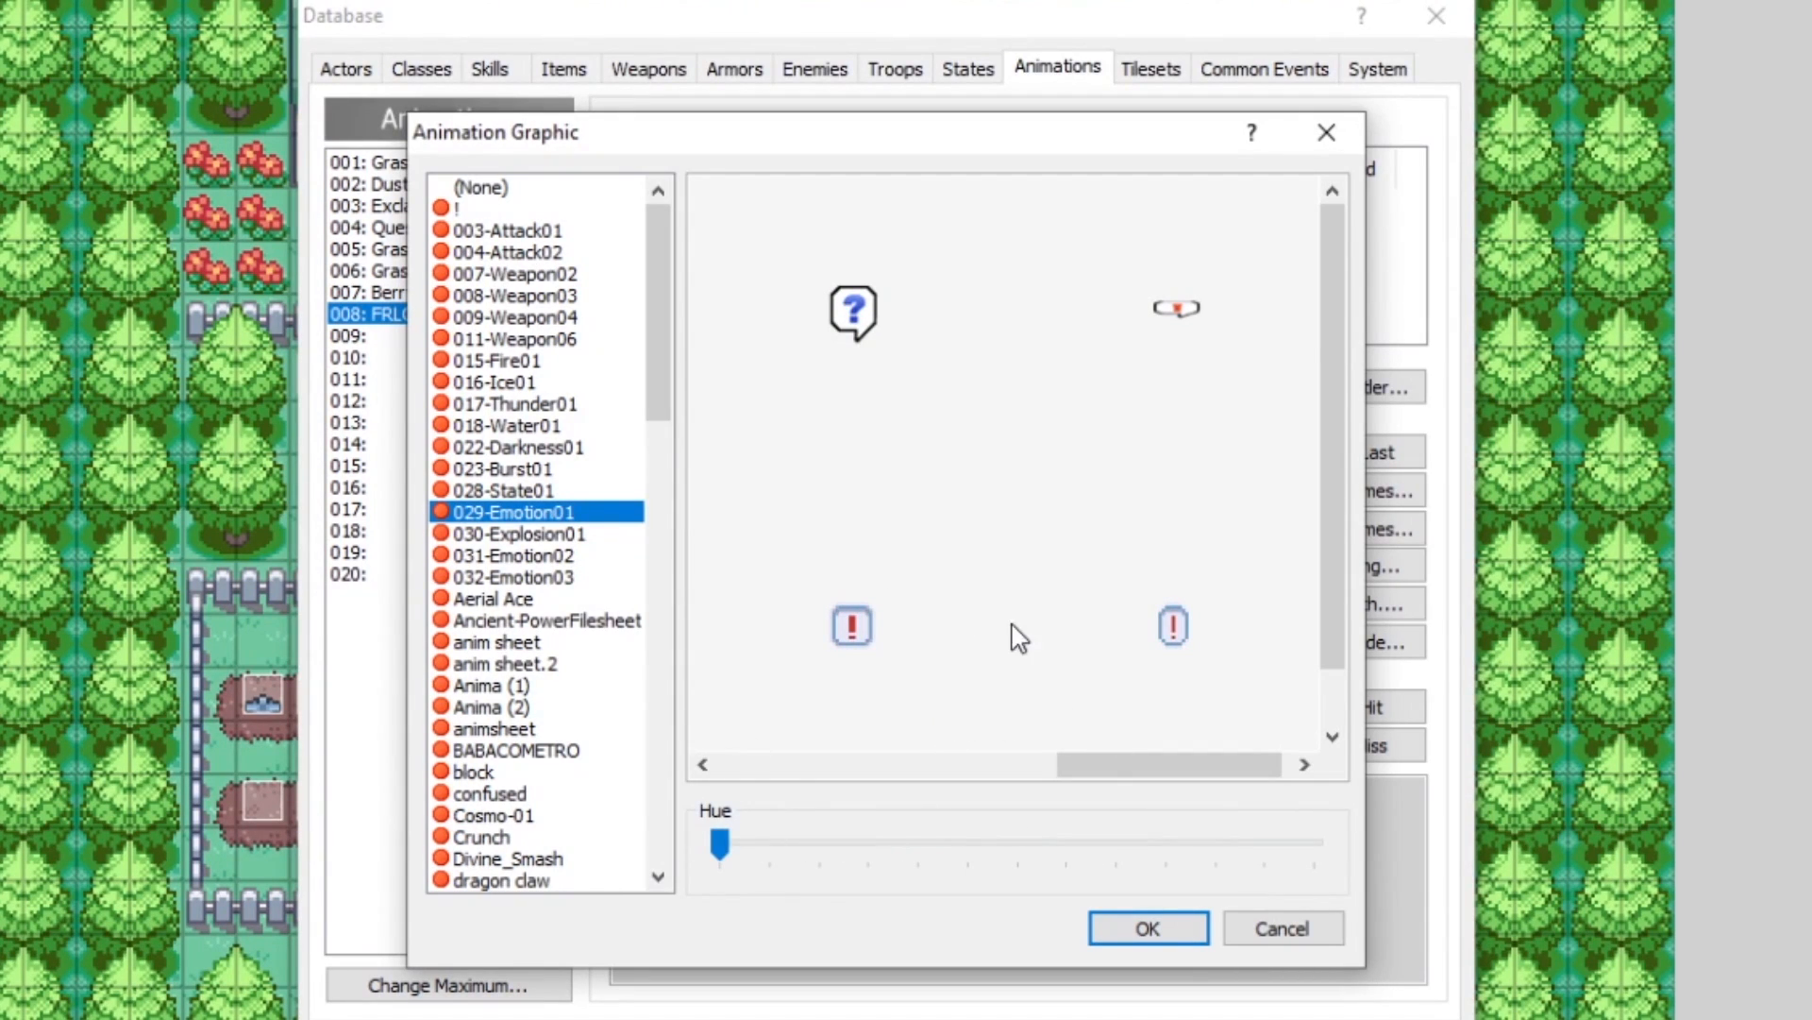
click(1148, 928)
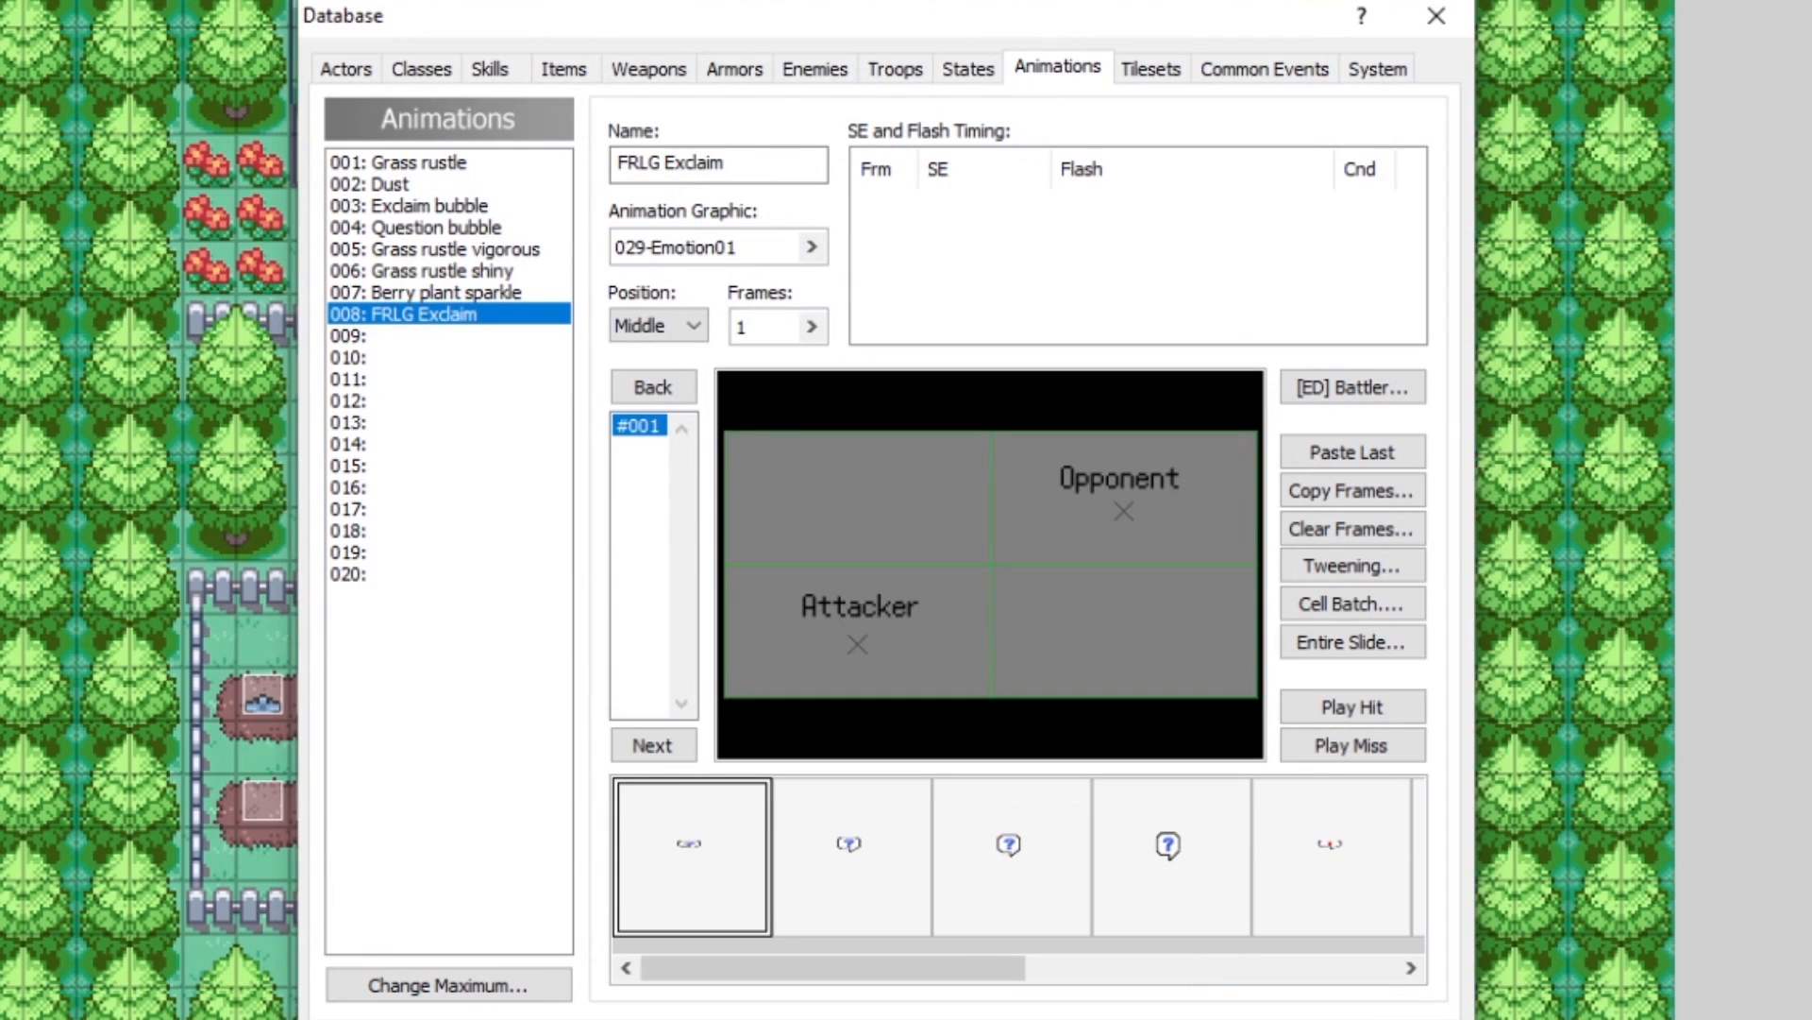
Step: Place the narrow blue exclamation bubble cell in frame 1, above the centre of the preview at about (8, -40)
mouse_move(829, 972)
mouse_down()
mouse_move(1296, 939)
mouse_move(812, 944)
mouse_up()
click(761, 922)
click(821, 869)
click(1016, 878)
drag(931, 953, 1331, 948)
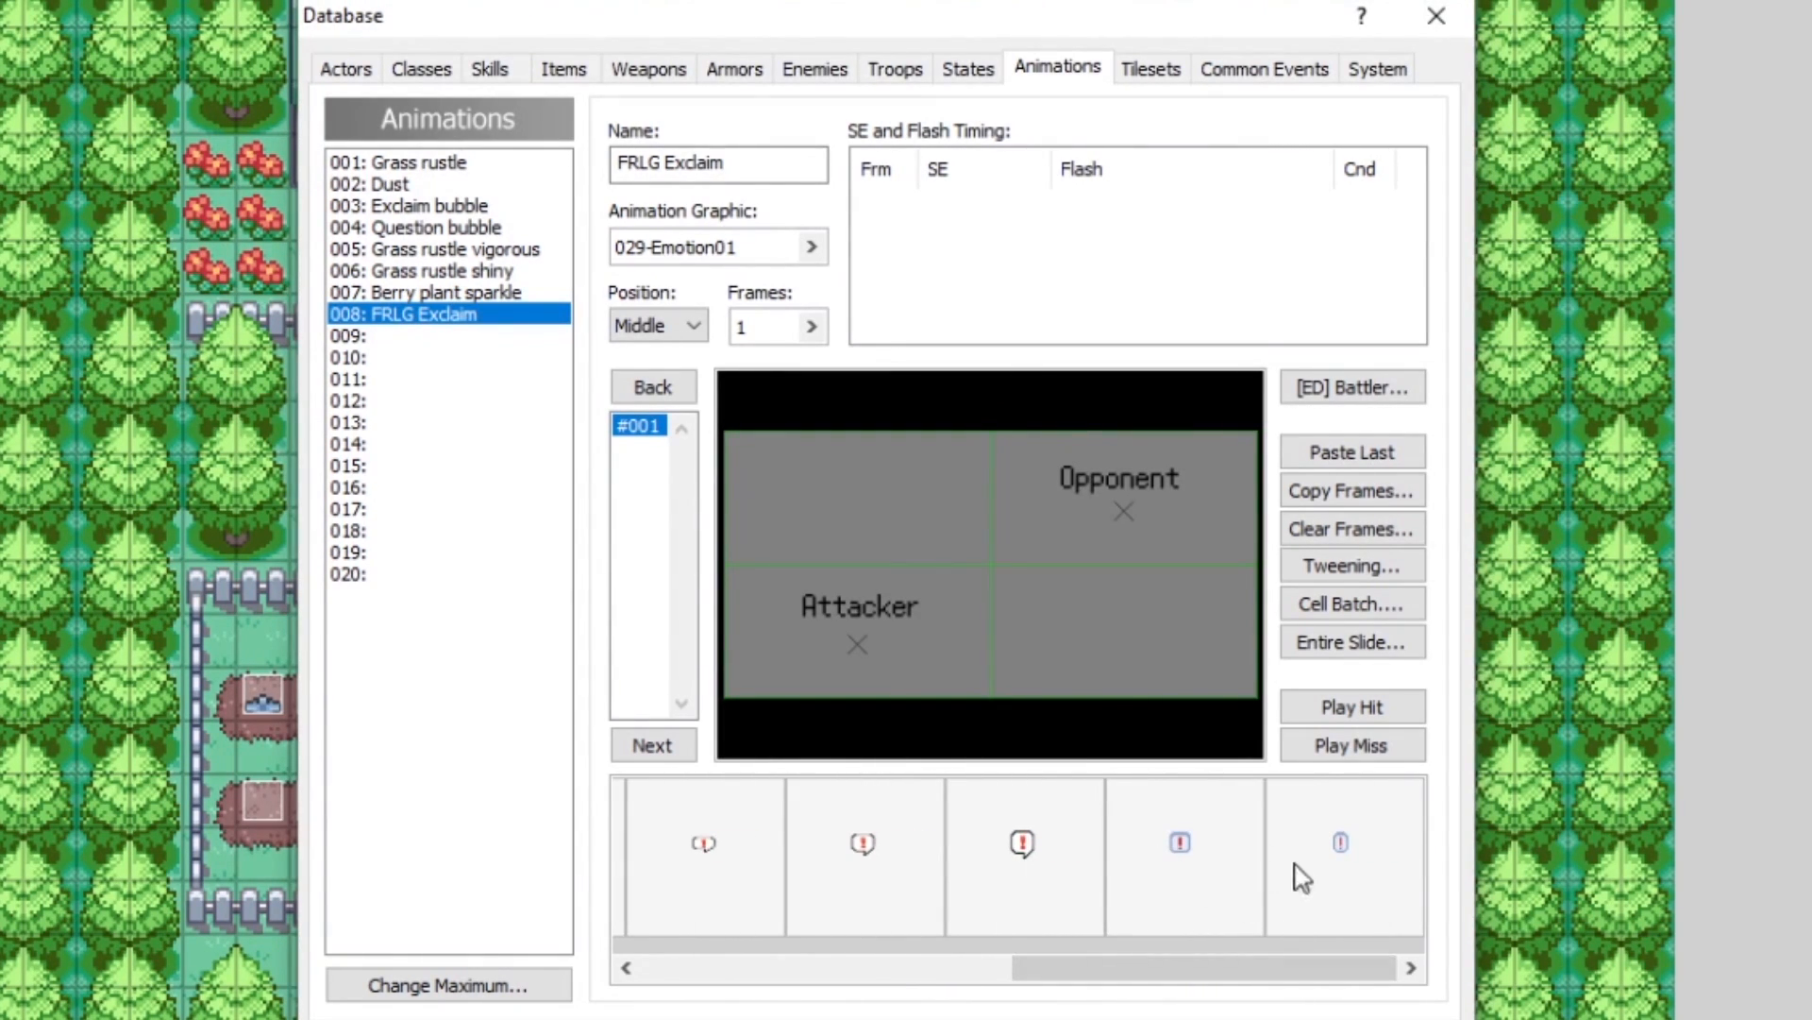
click(1336, 864)
click(881, 522)
drag(881, 522, 990, 531)
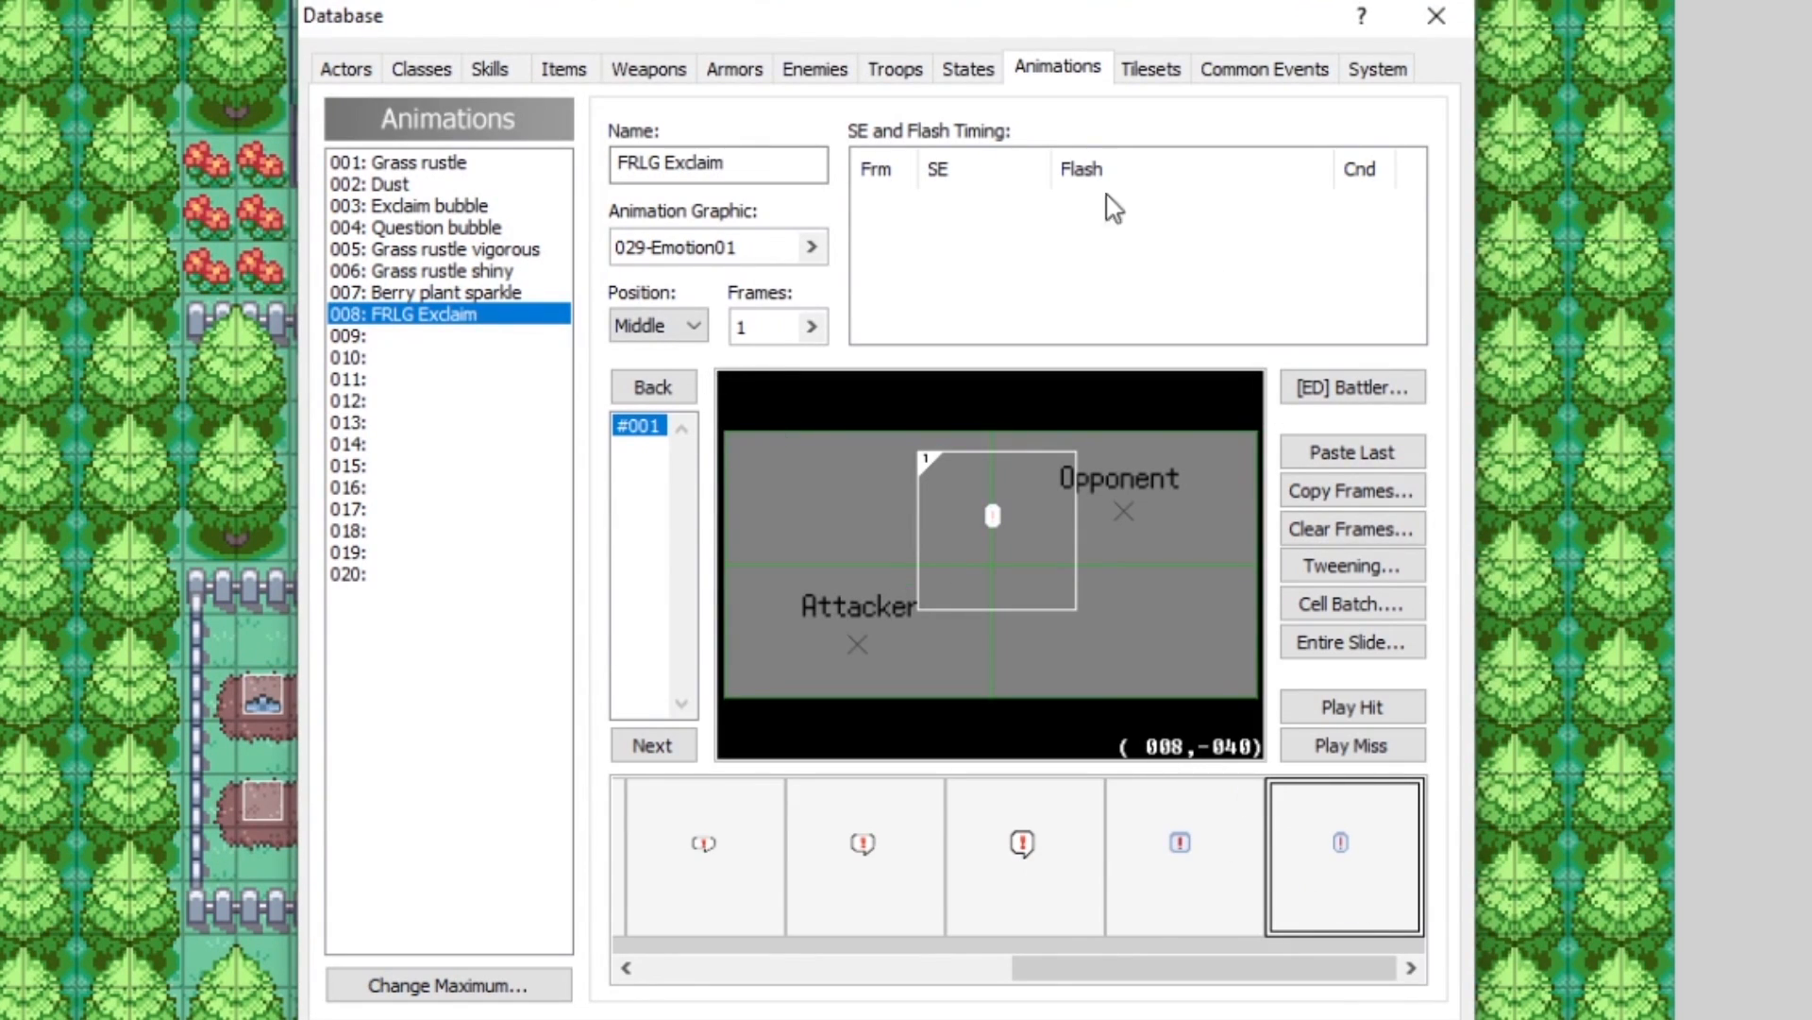
Step: Add a frame 1 SE and flash timing entry to FRLG Exclaim and select Exclaim2 as its sound effect
click(887, 204)
right_click(884, 202)
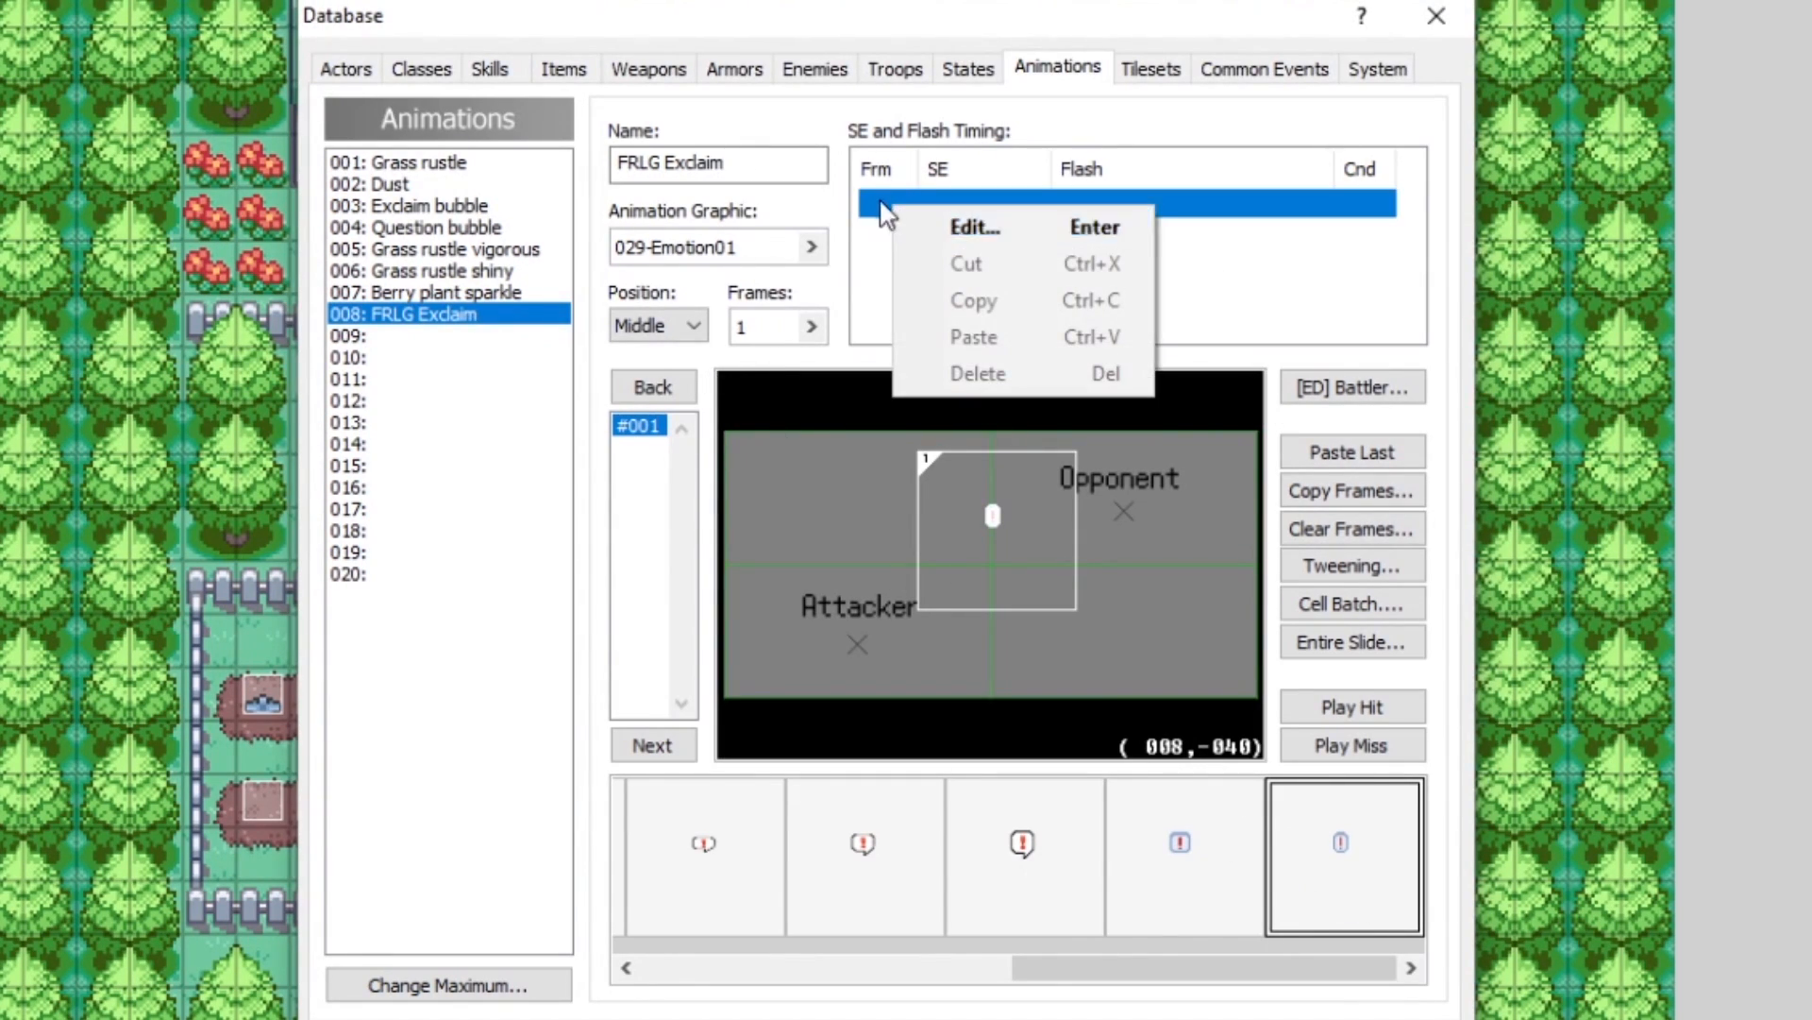
click(898, 214)
right_click(898, 215)
click(931, 226)
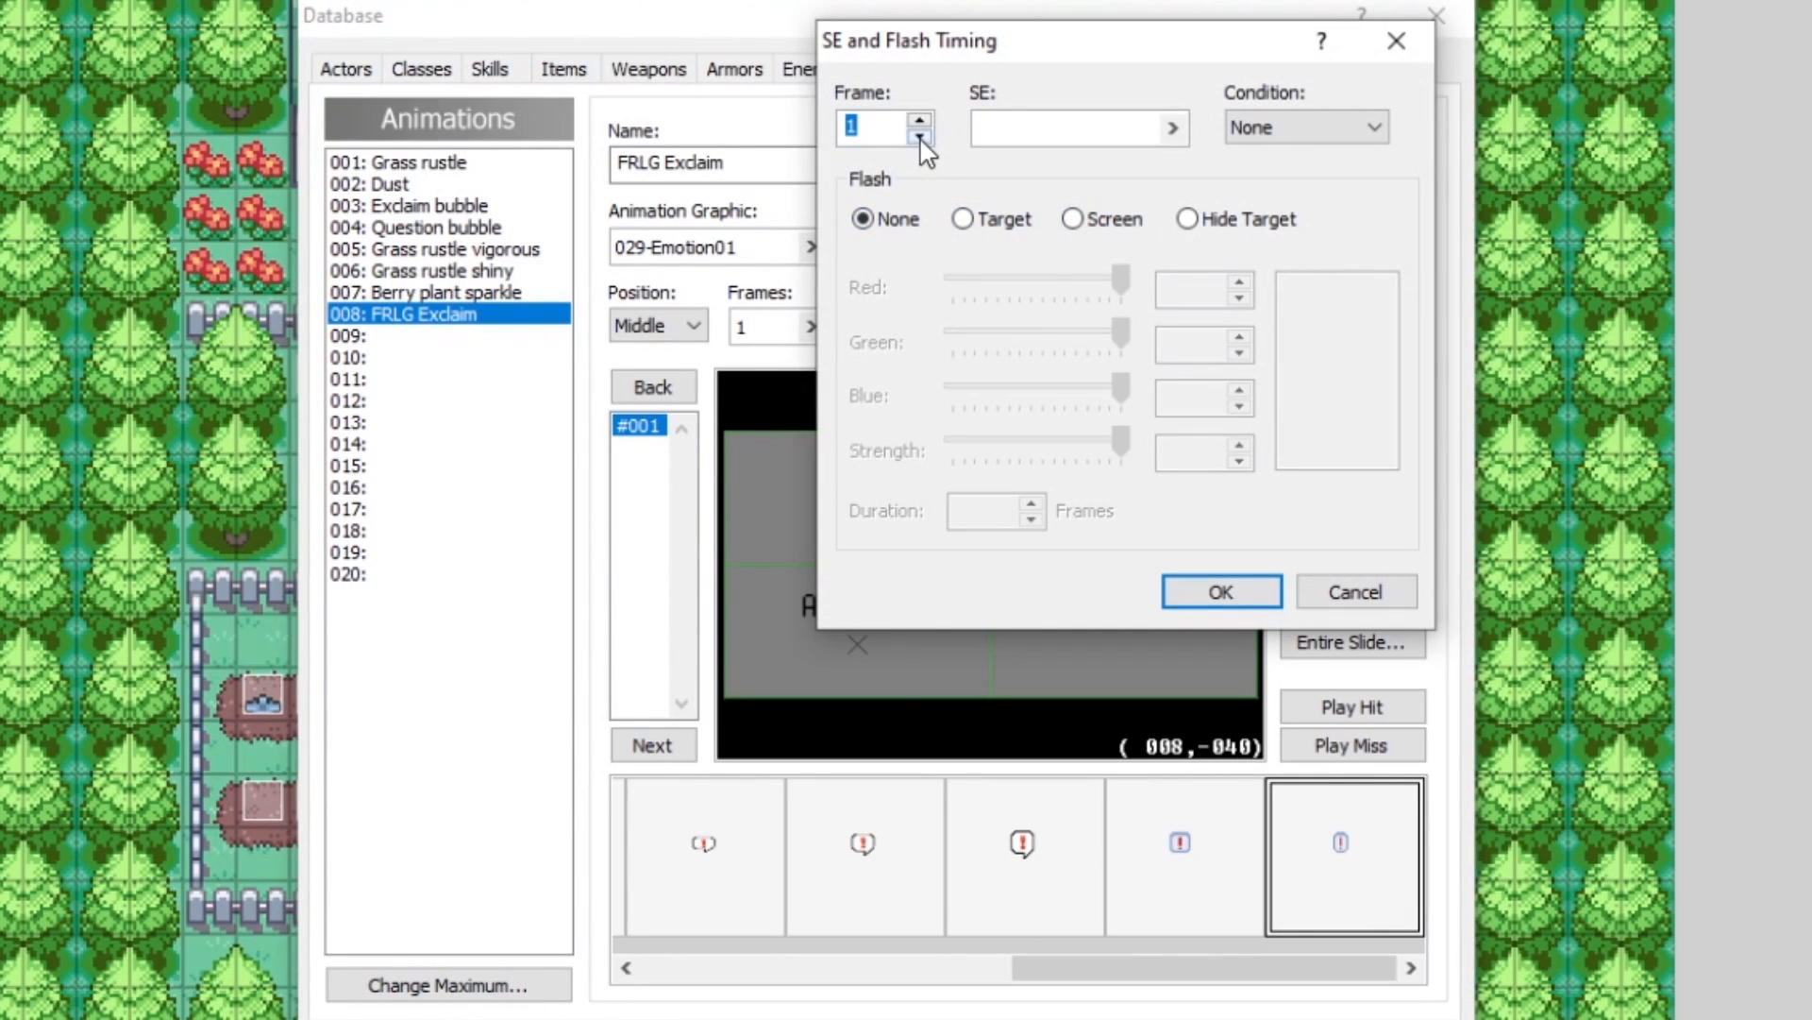
click(1033, 137)
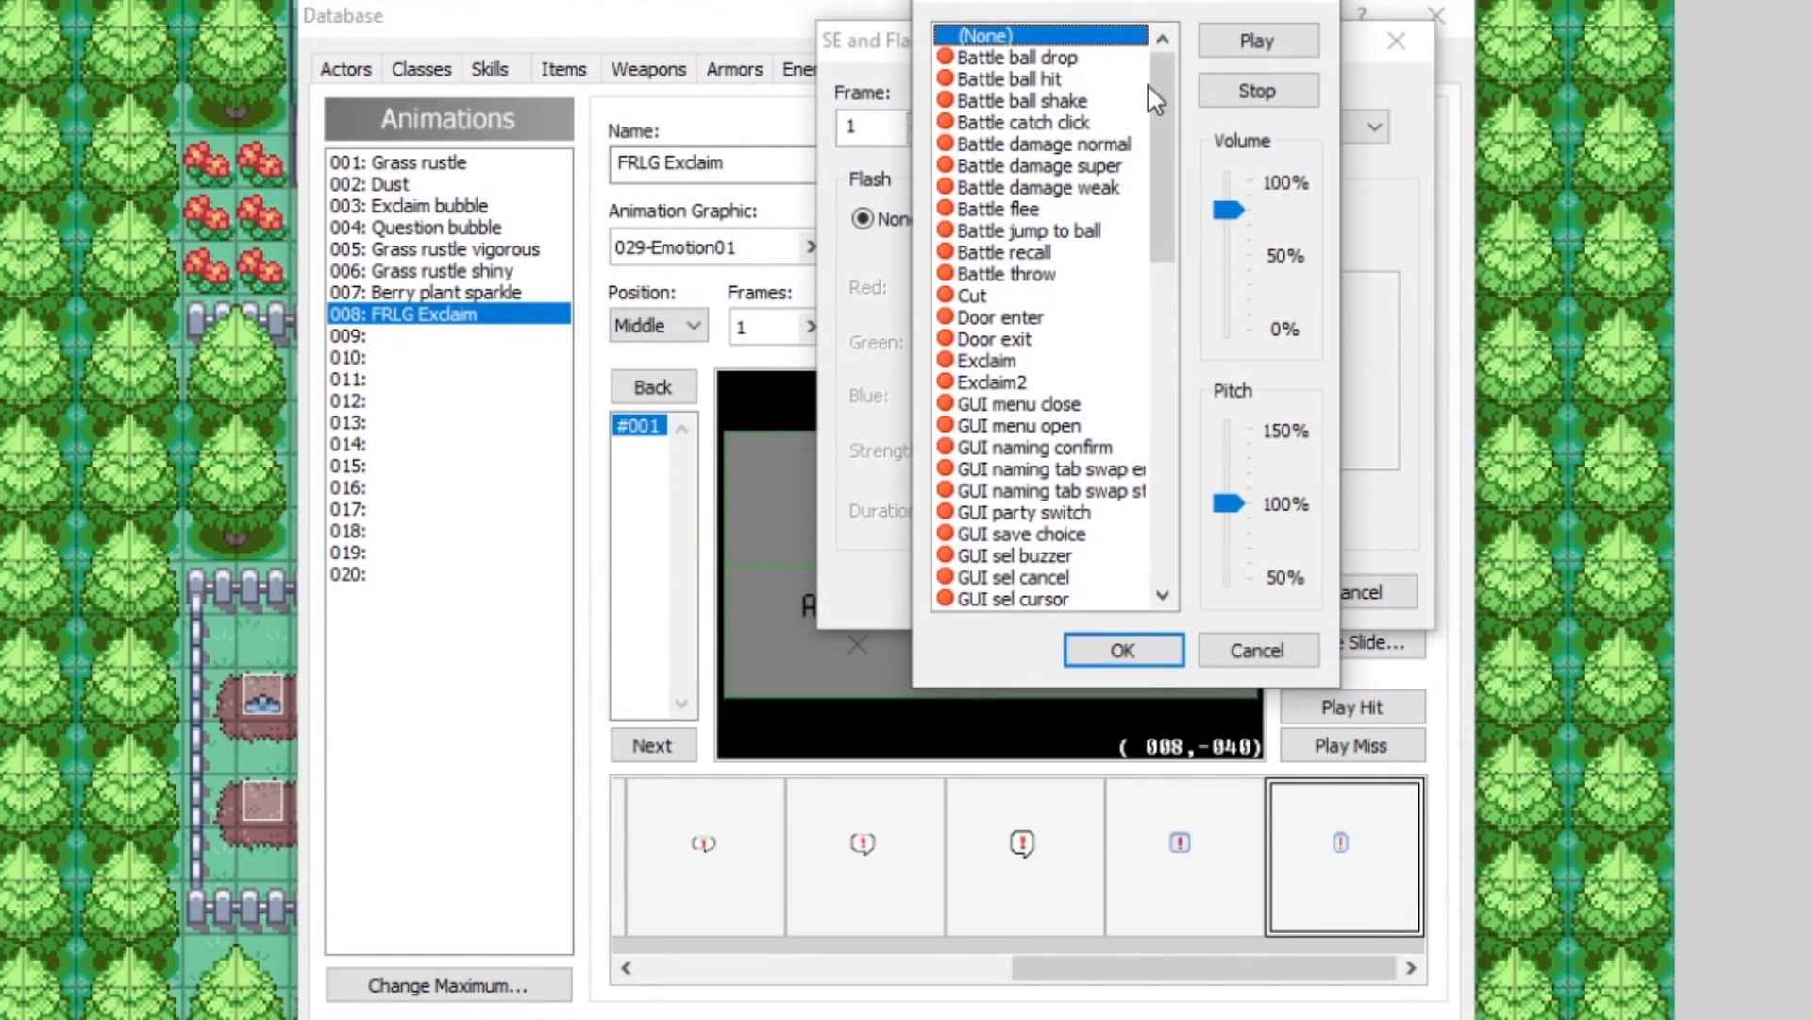
drag(1160, 92, 1159, 116)
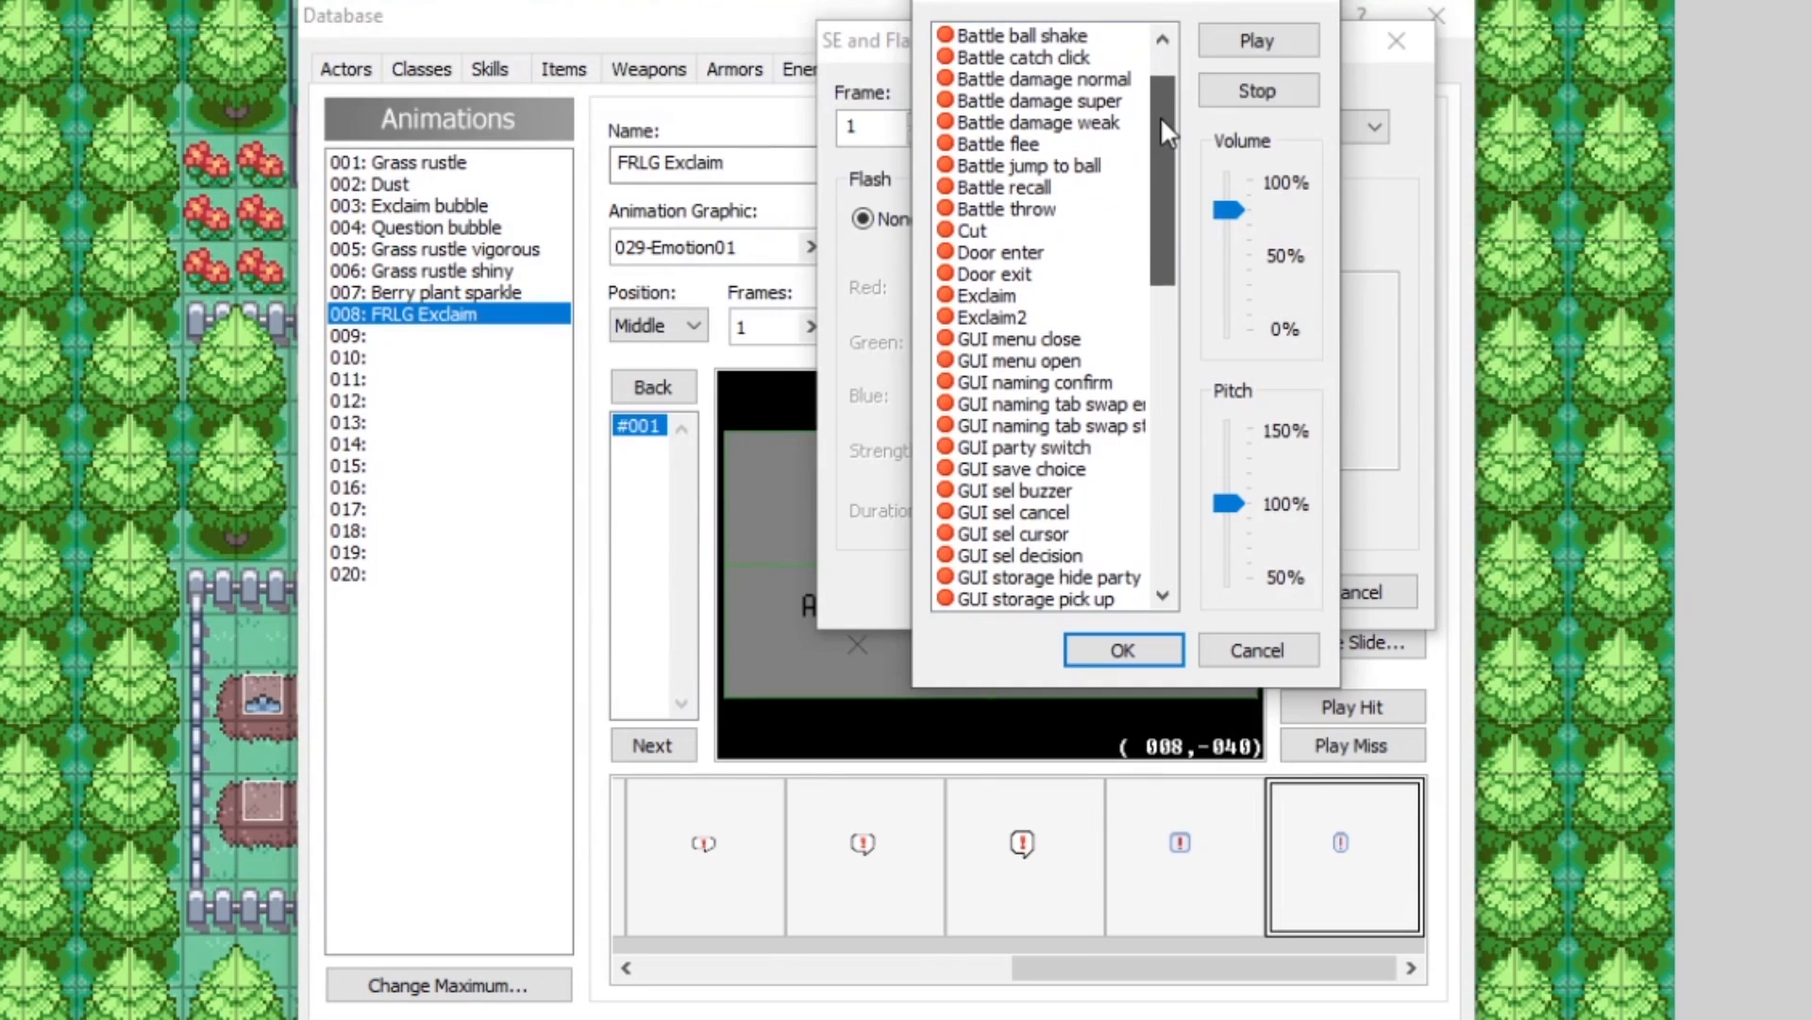
click(1005, 317)
Step: Raise the Exclaim2 volume to about 90%, keep the pitch at 100%, preview the sound and accept the sound settings
click(1225, 43)
drag(1229, 210, 1229, 194)
click(1236, 41)
drag(1227, 510, 1233, 506)
click(1258, 40)
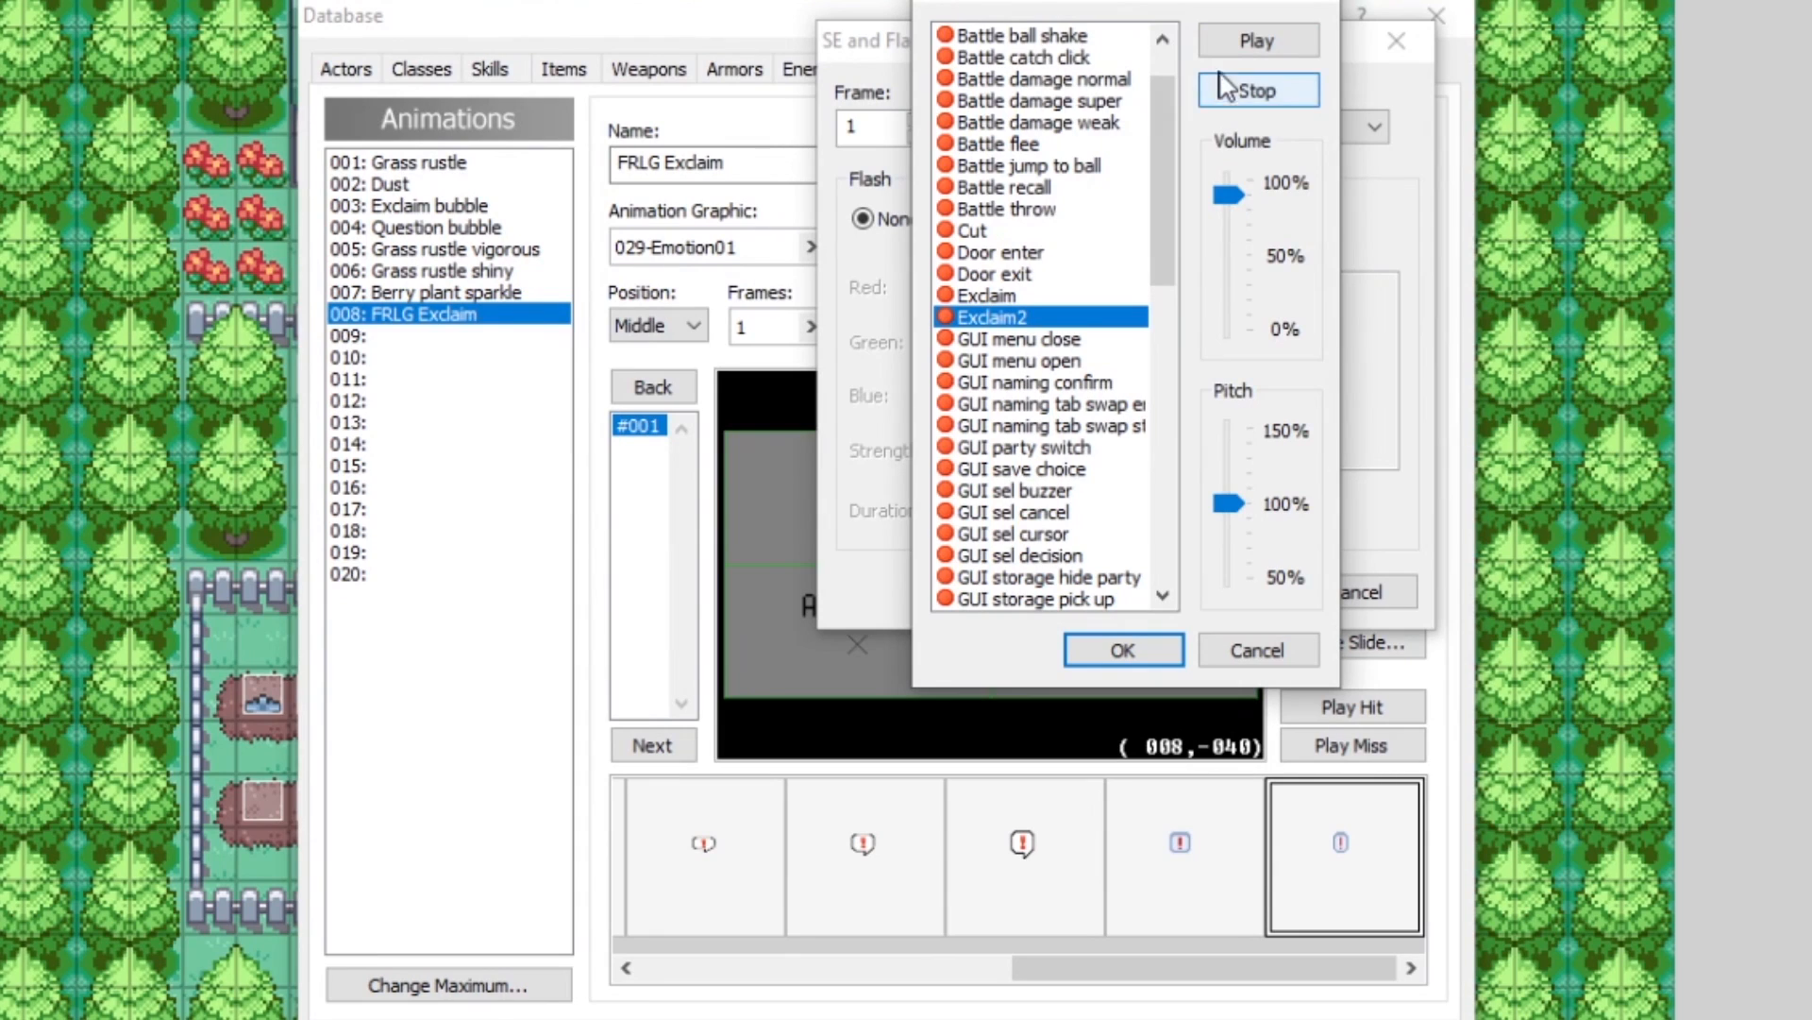
click(1124, 649)
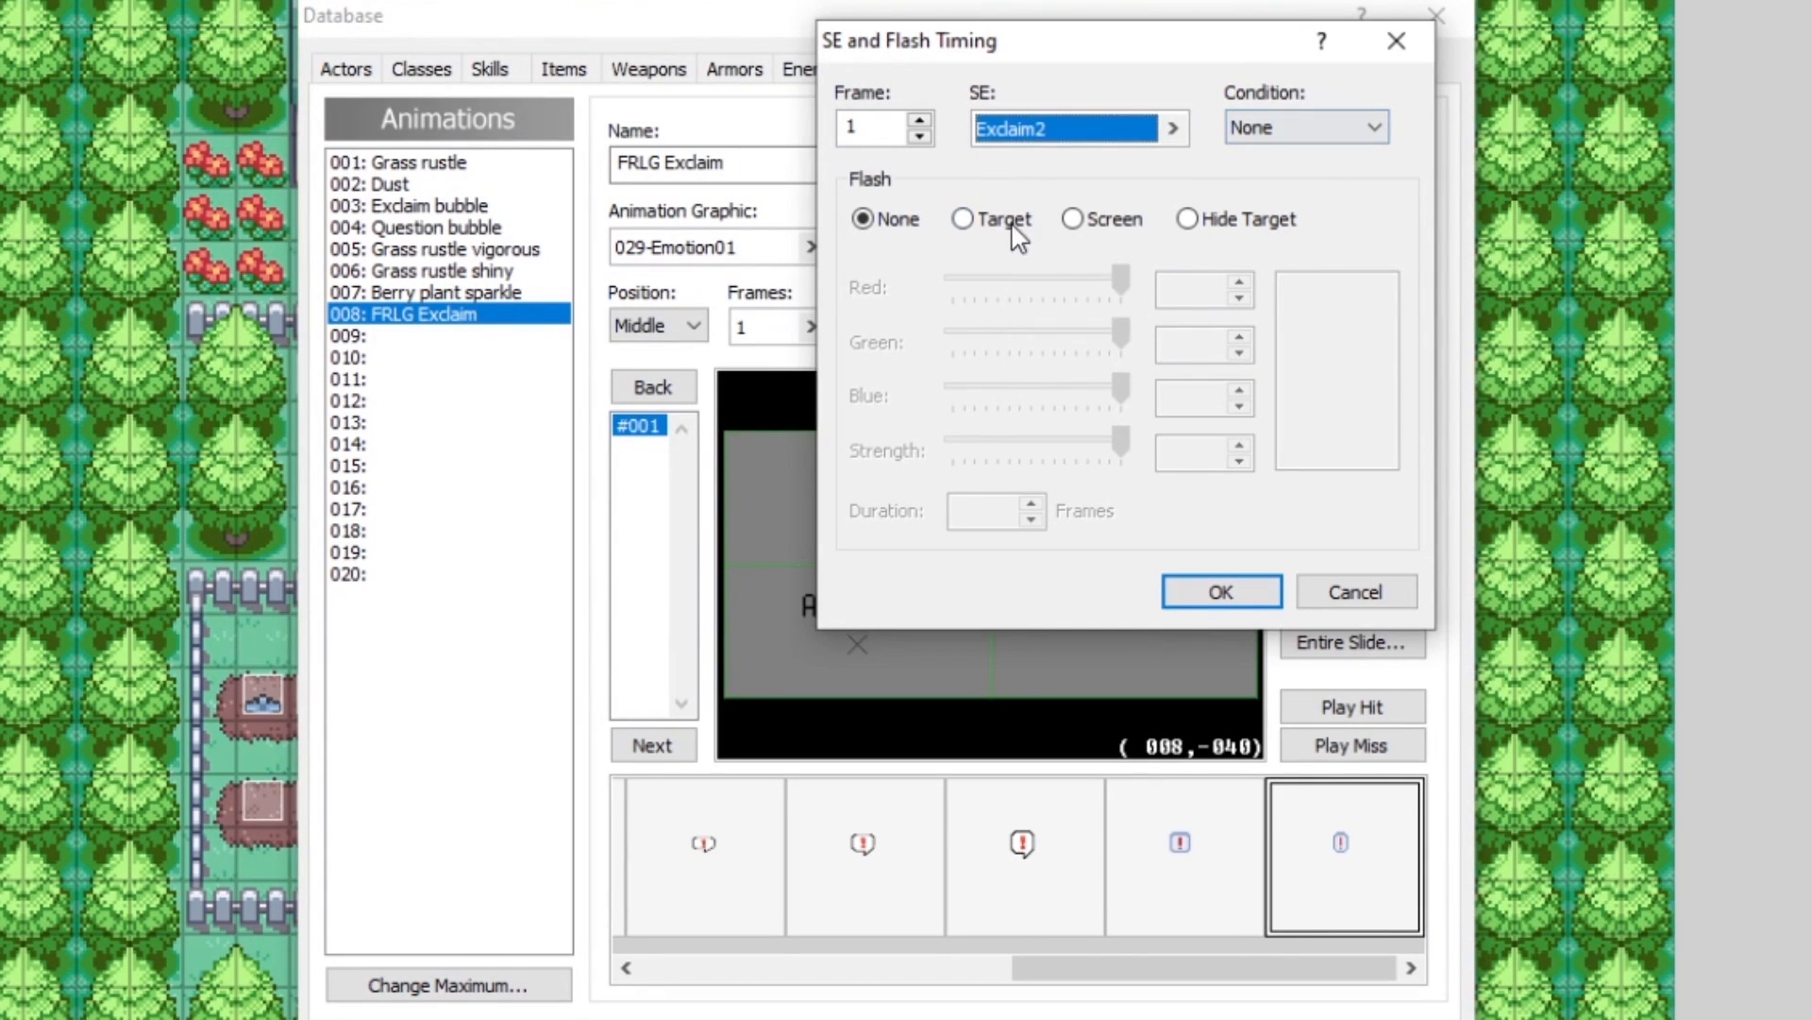
Step: Accept the Exclaim2 timing entry with condition None and flash None, and preview FRLG Exclaim as a hit
click(1236, 132)
click(1246, 128)
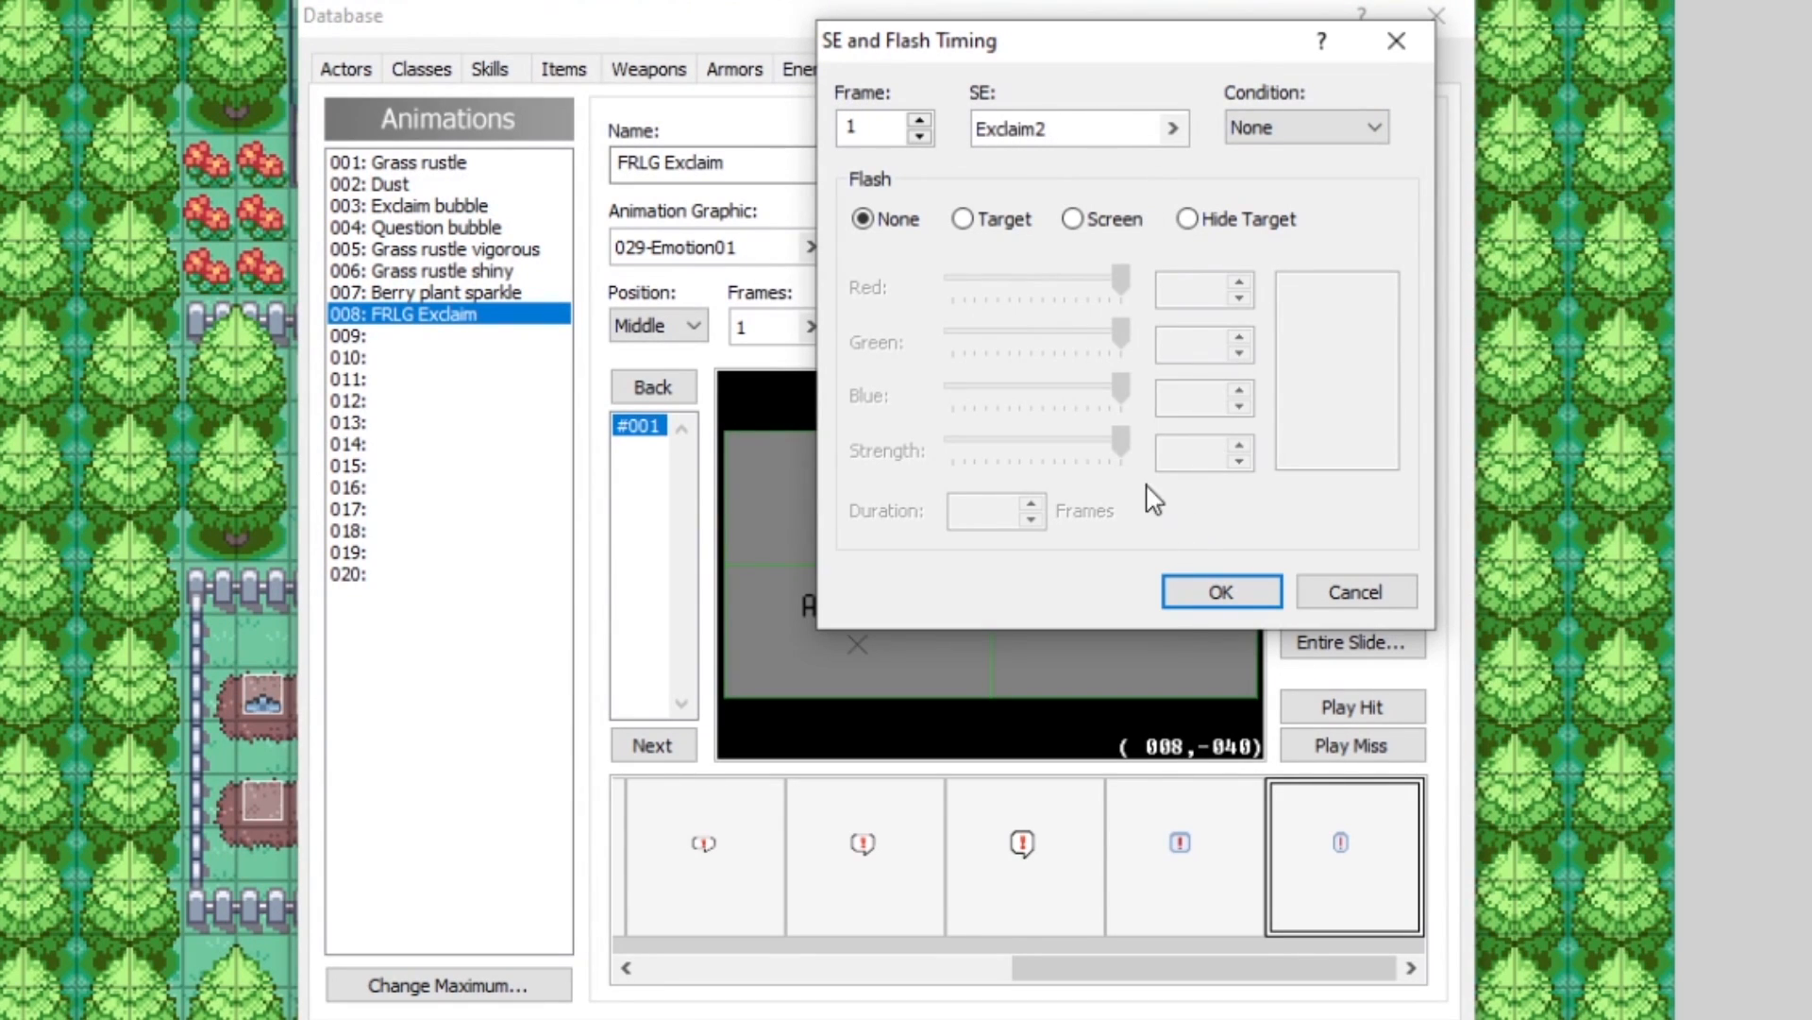
click(1217, 592)
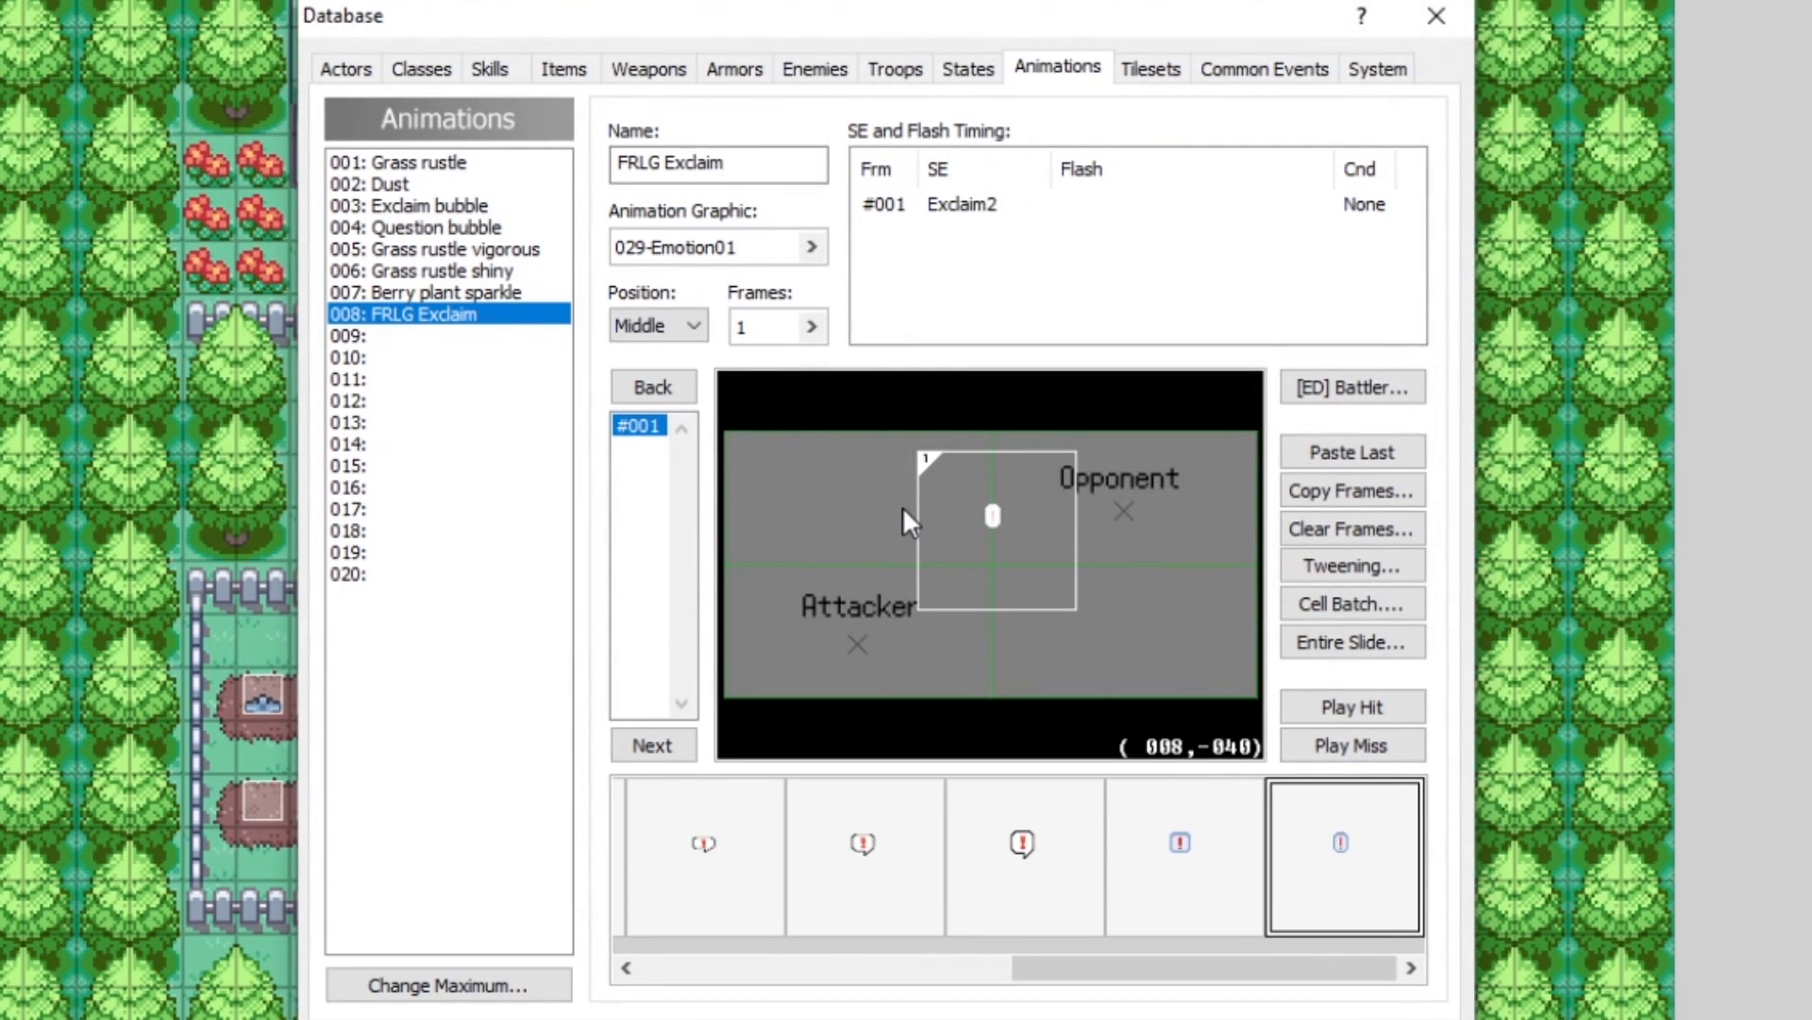
click(1328, 710)
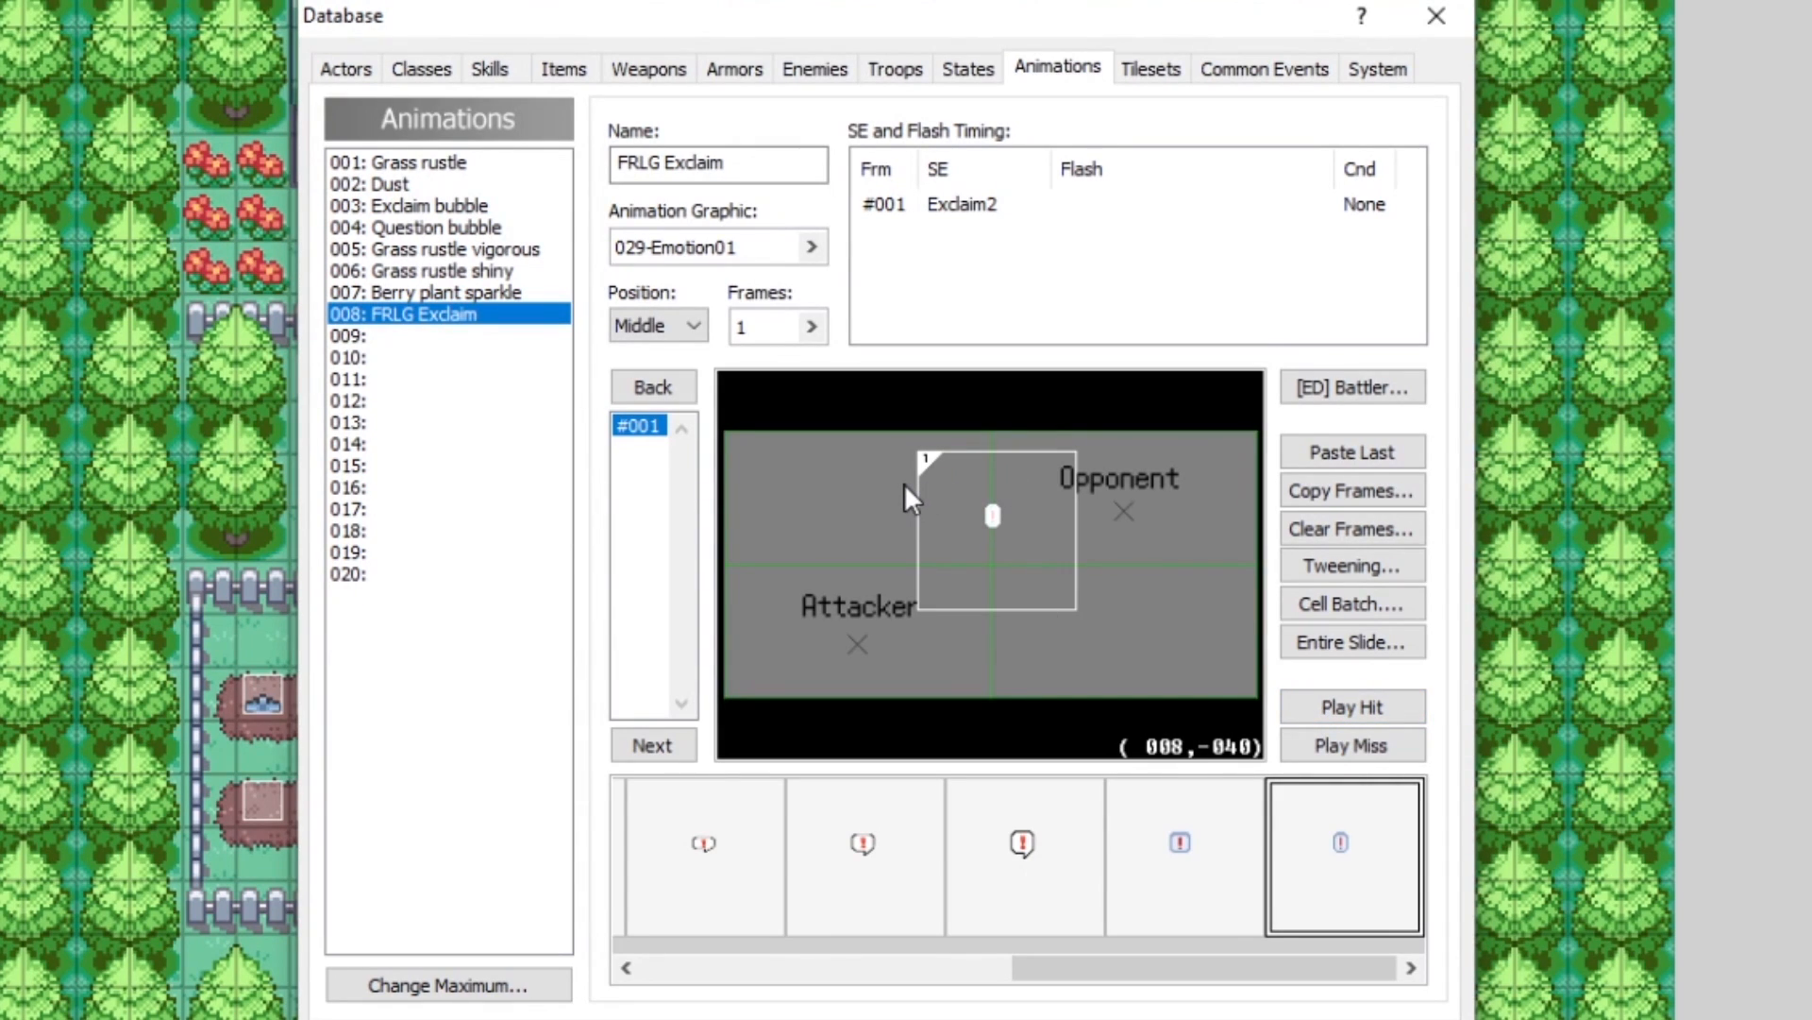
Step: Set the number of frames of FRLG Exclaim to 12
double_click(756, 340)
click(772, 340)
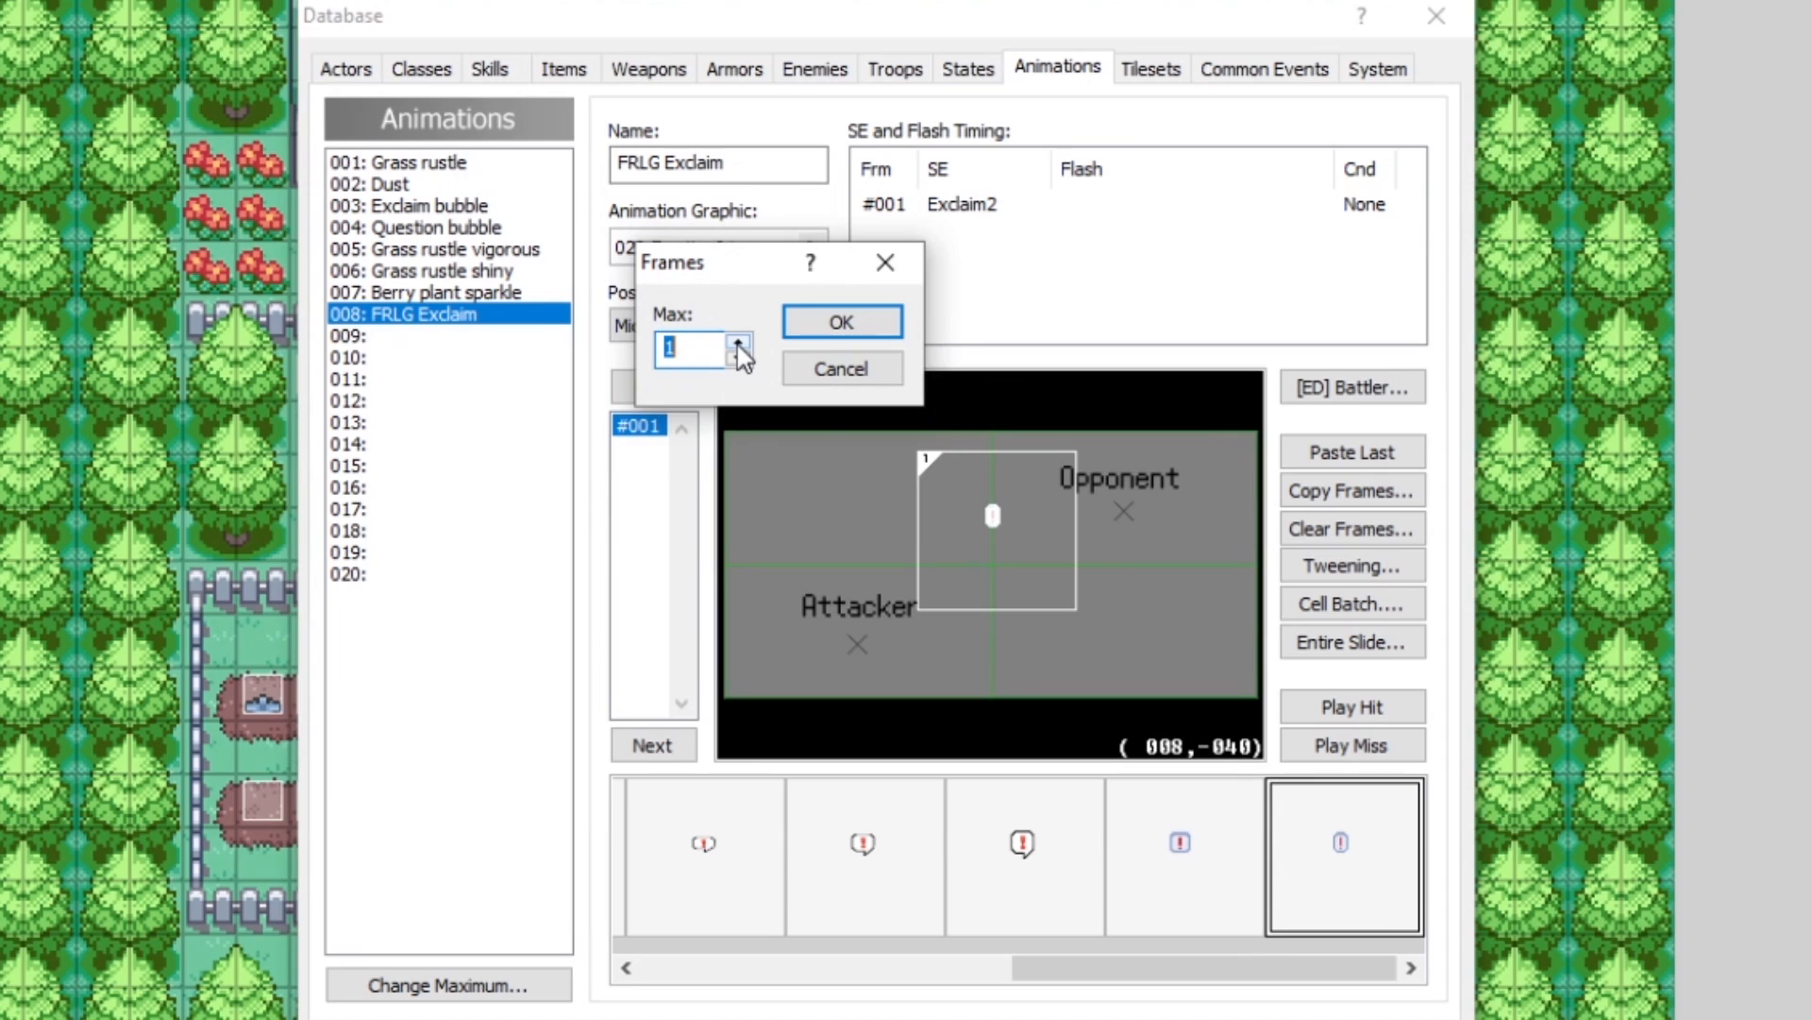
text(12)
click(809, 332)
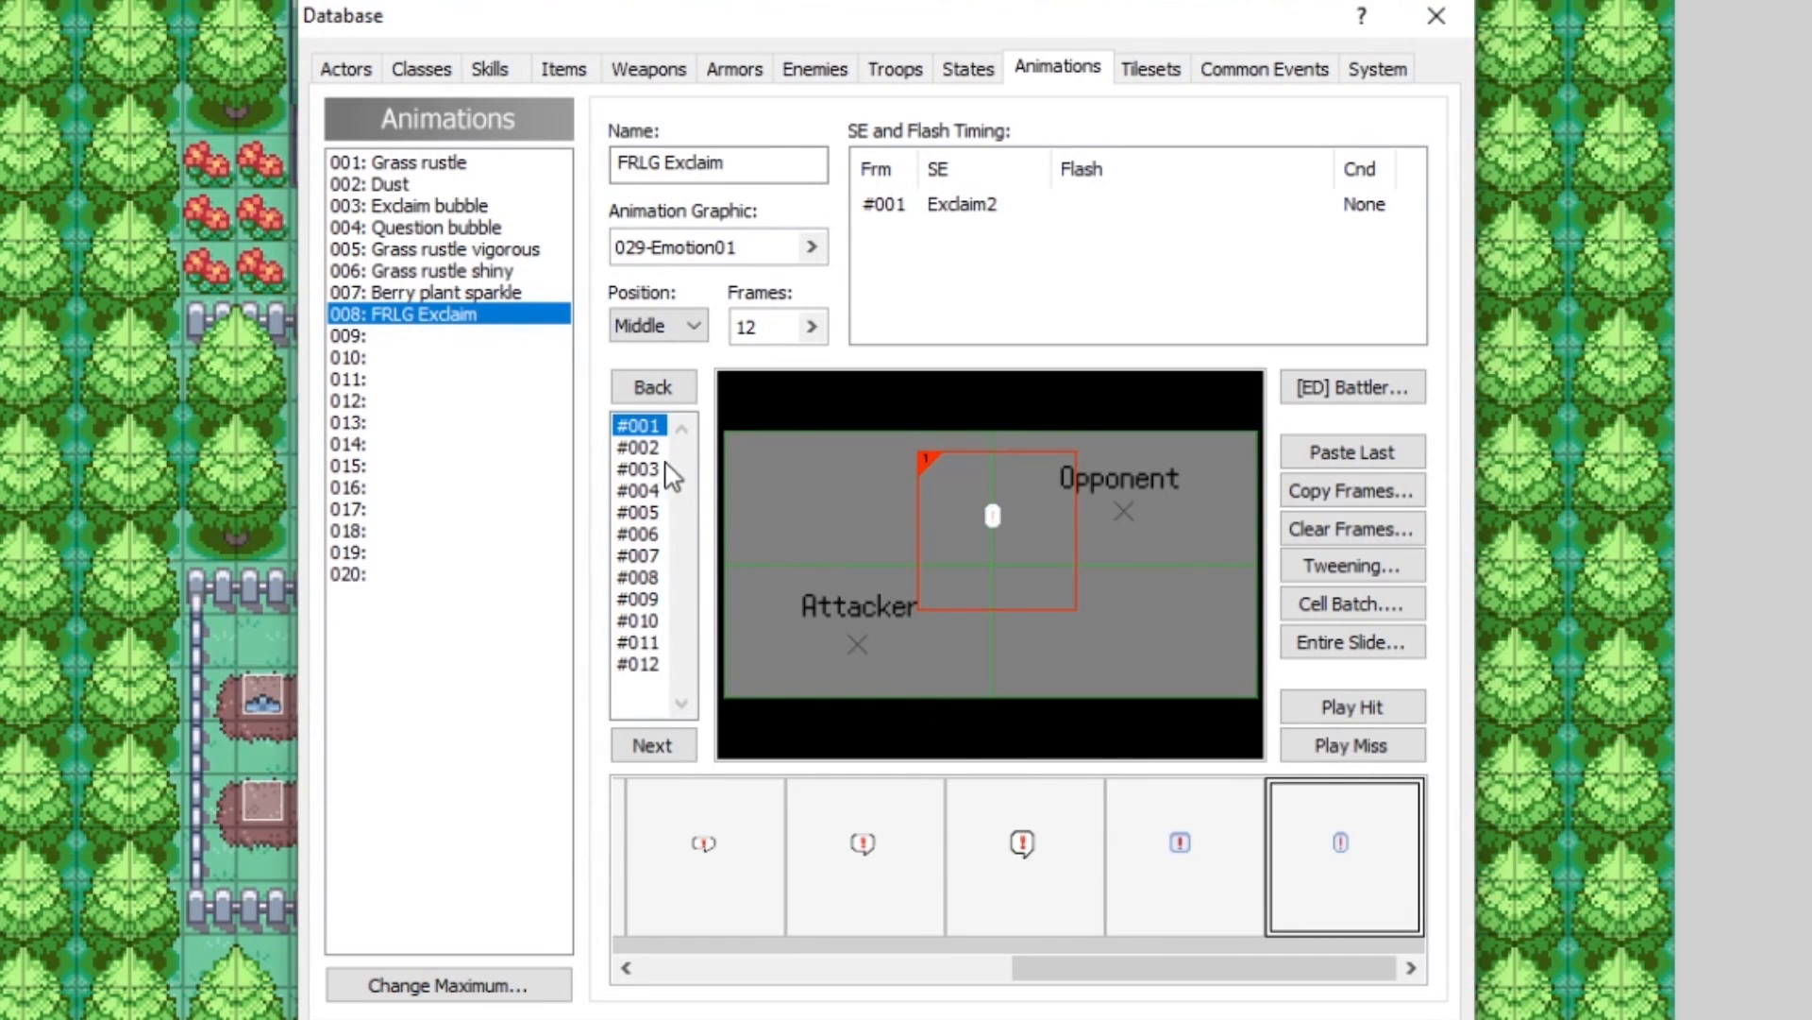
Step: Paste the narrow blue bubble from frame 1 into frames 2 and 3 with Paste Last
click(645, 453)
click(647, 434)
click(641, 447)
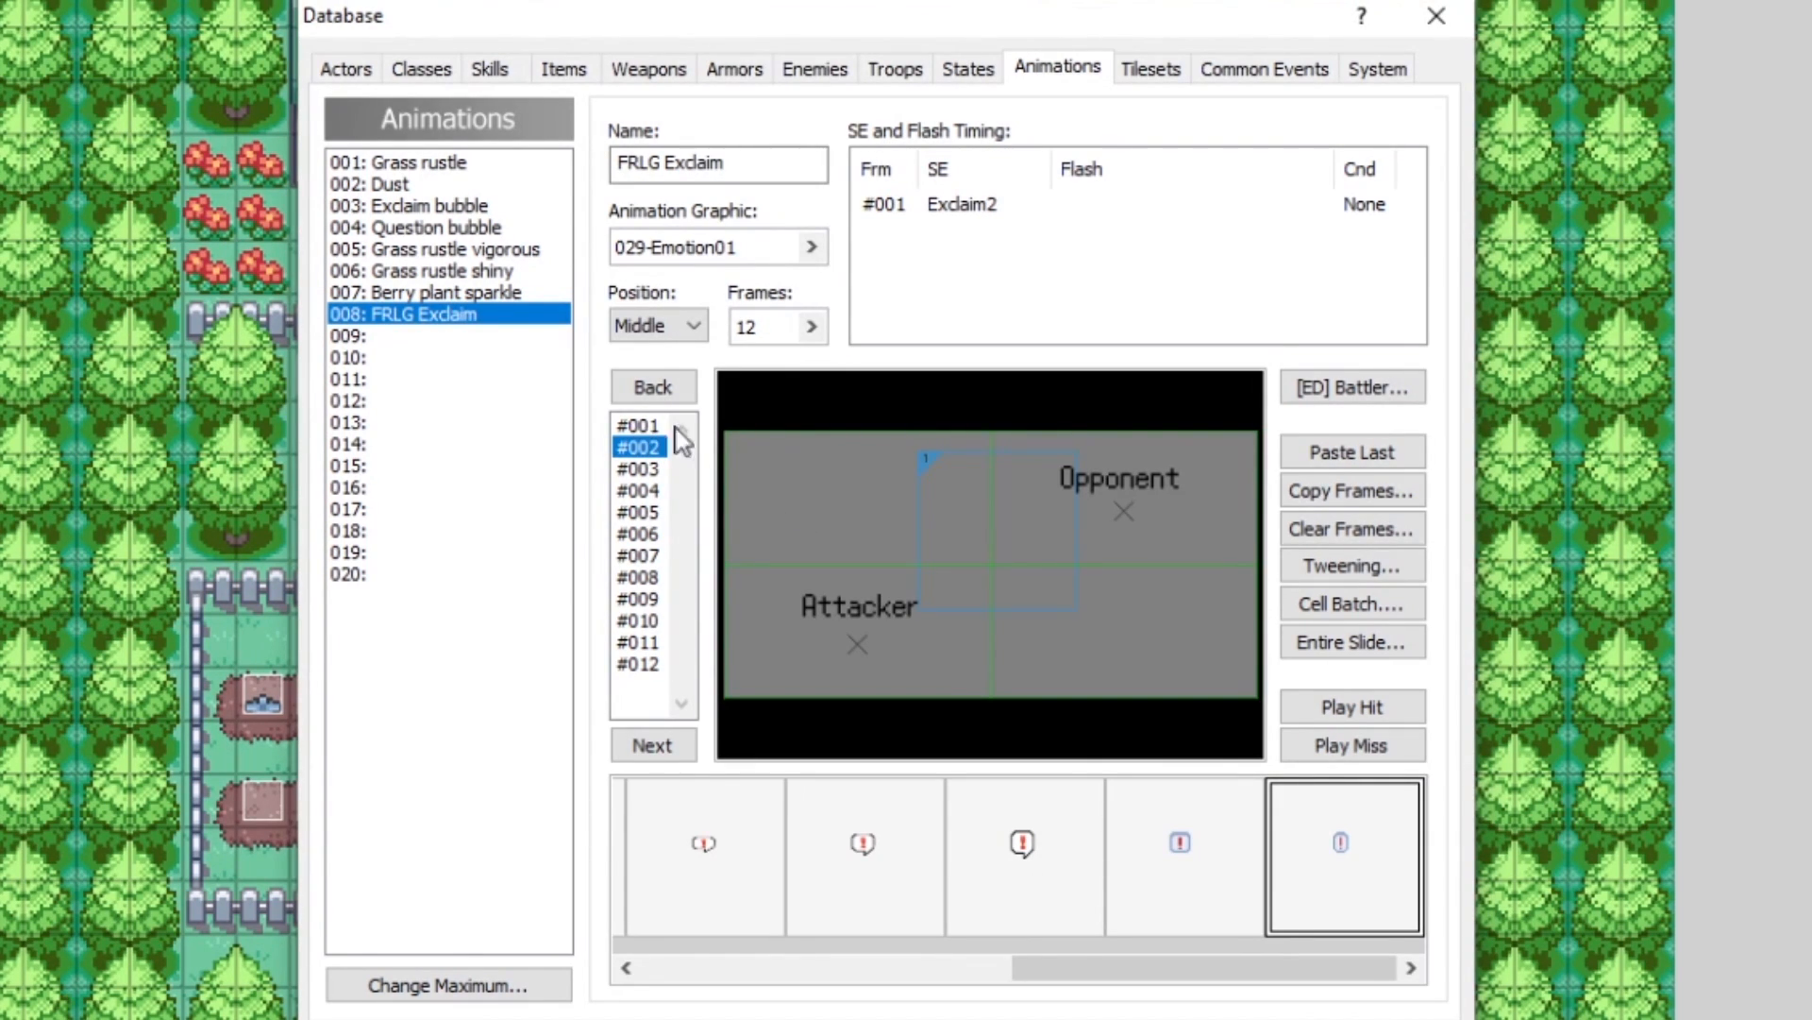
click(1360, 455)
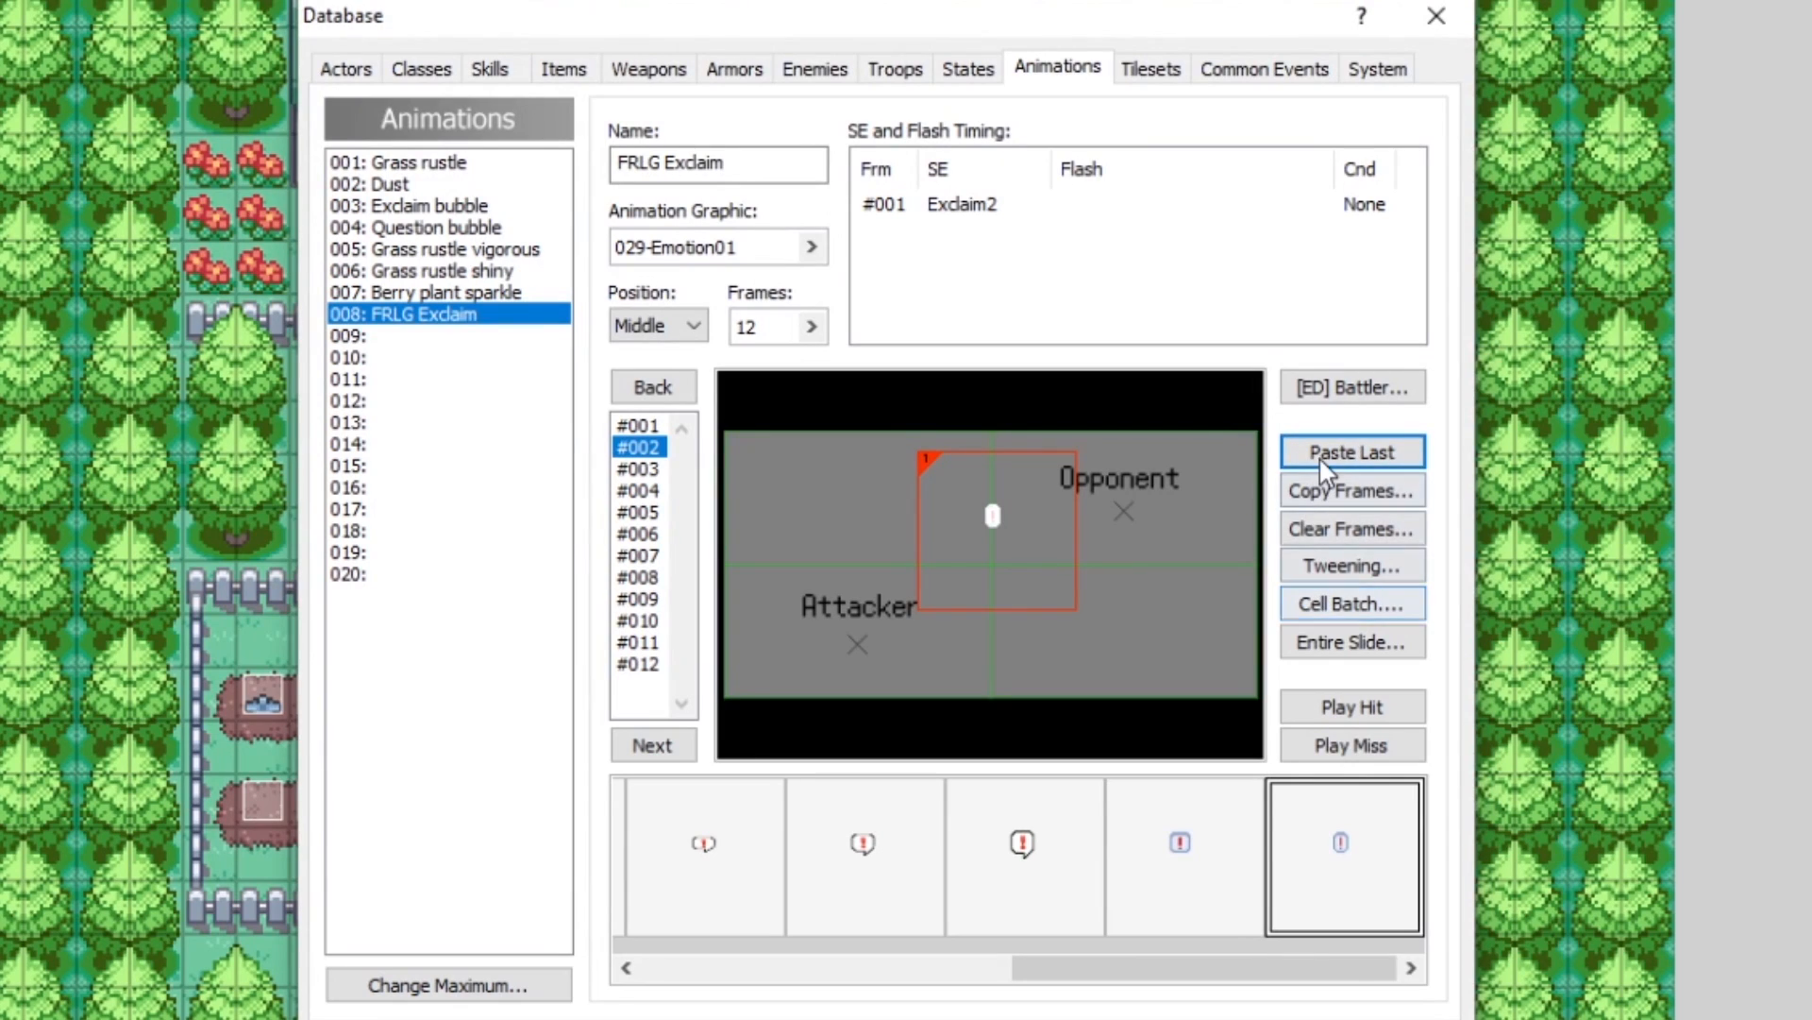
click(636, 428)
click(630, 441)
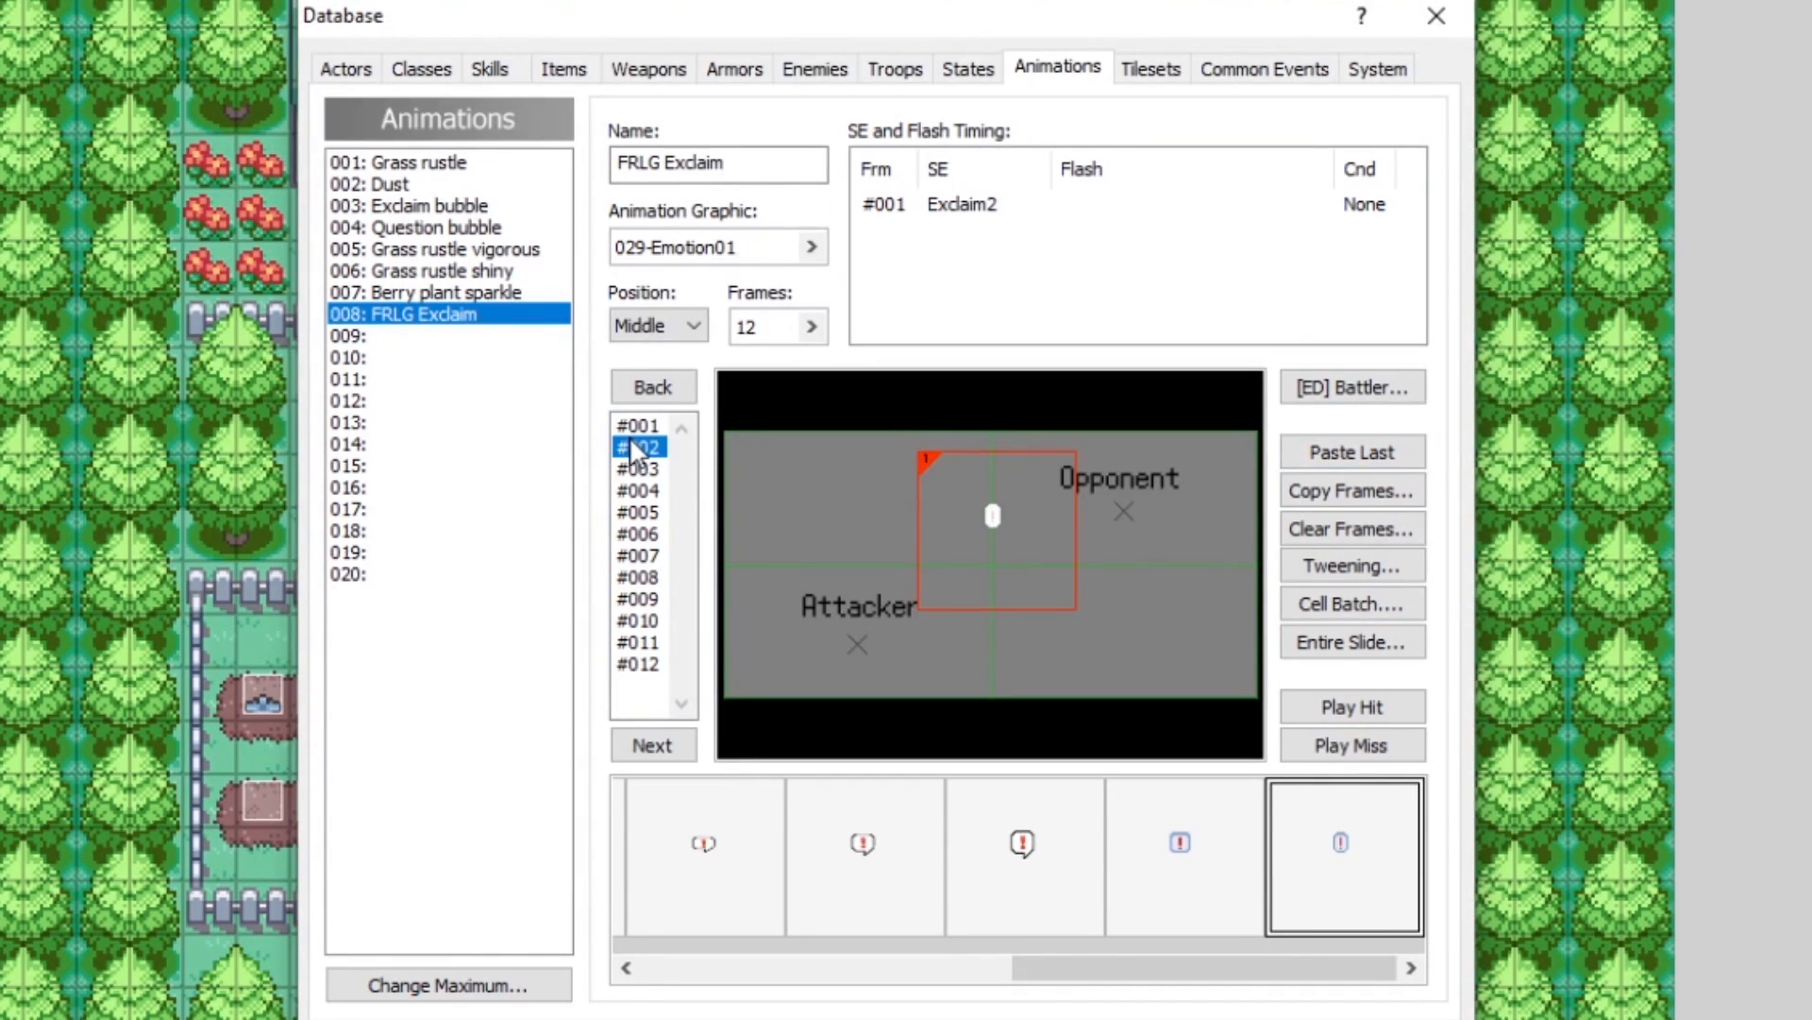
click(639, 470)
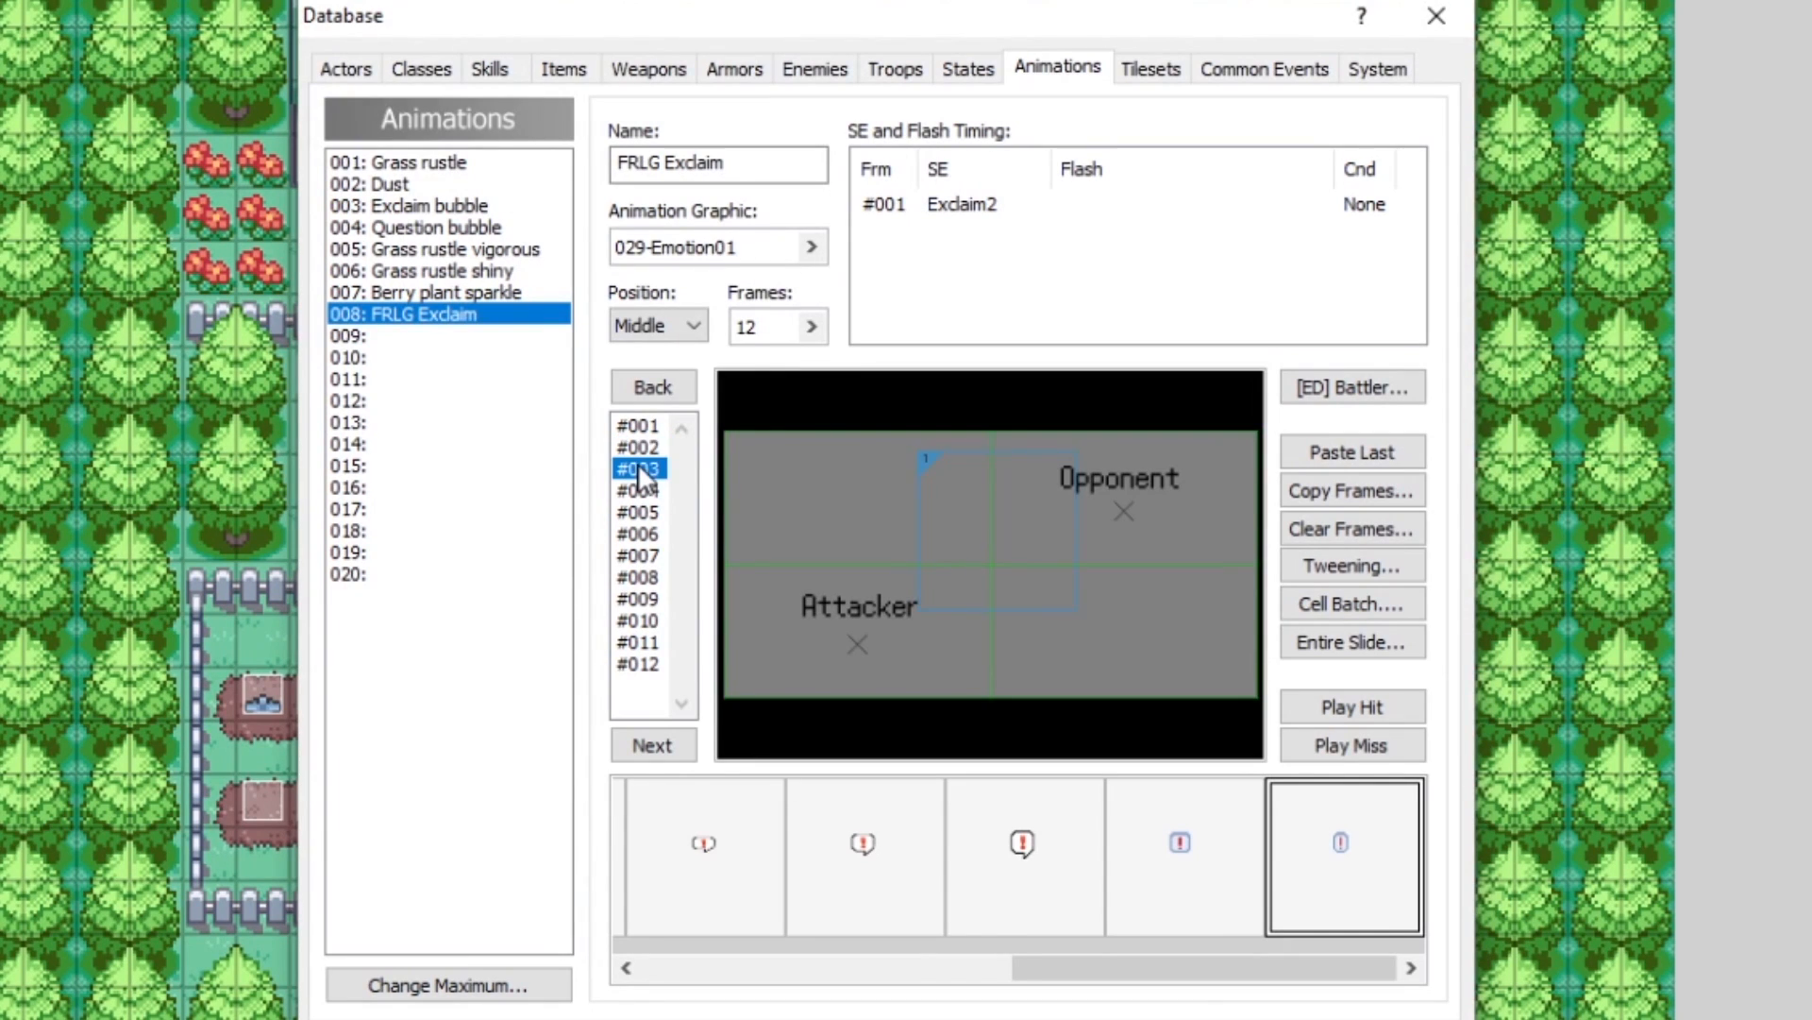
click(1293, 453)
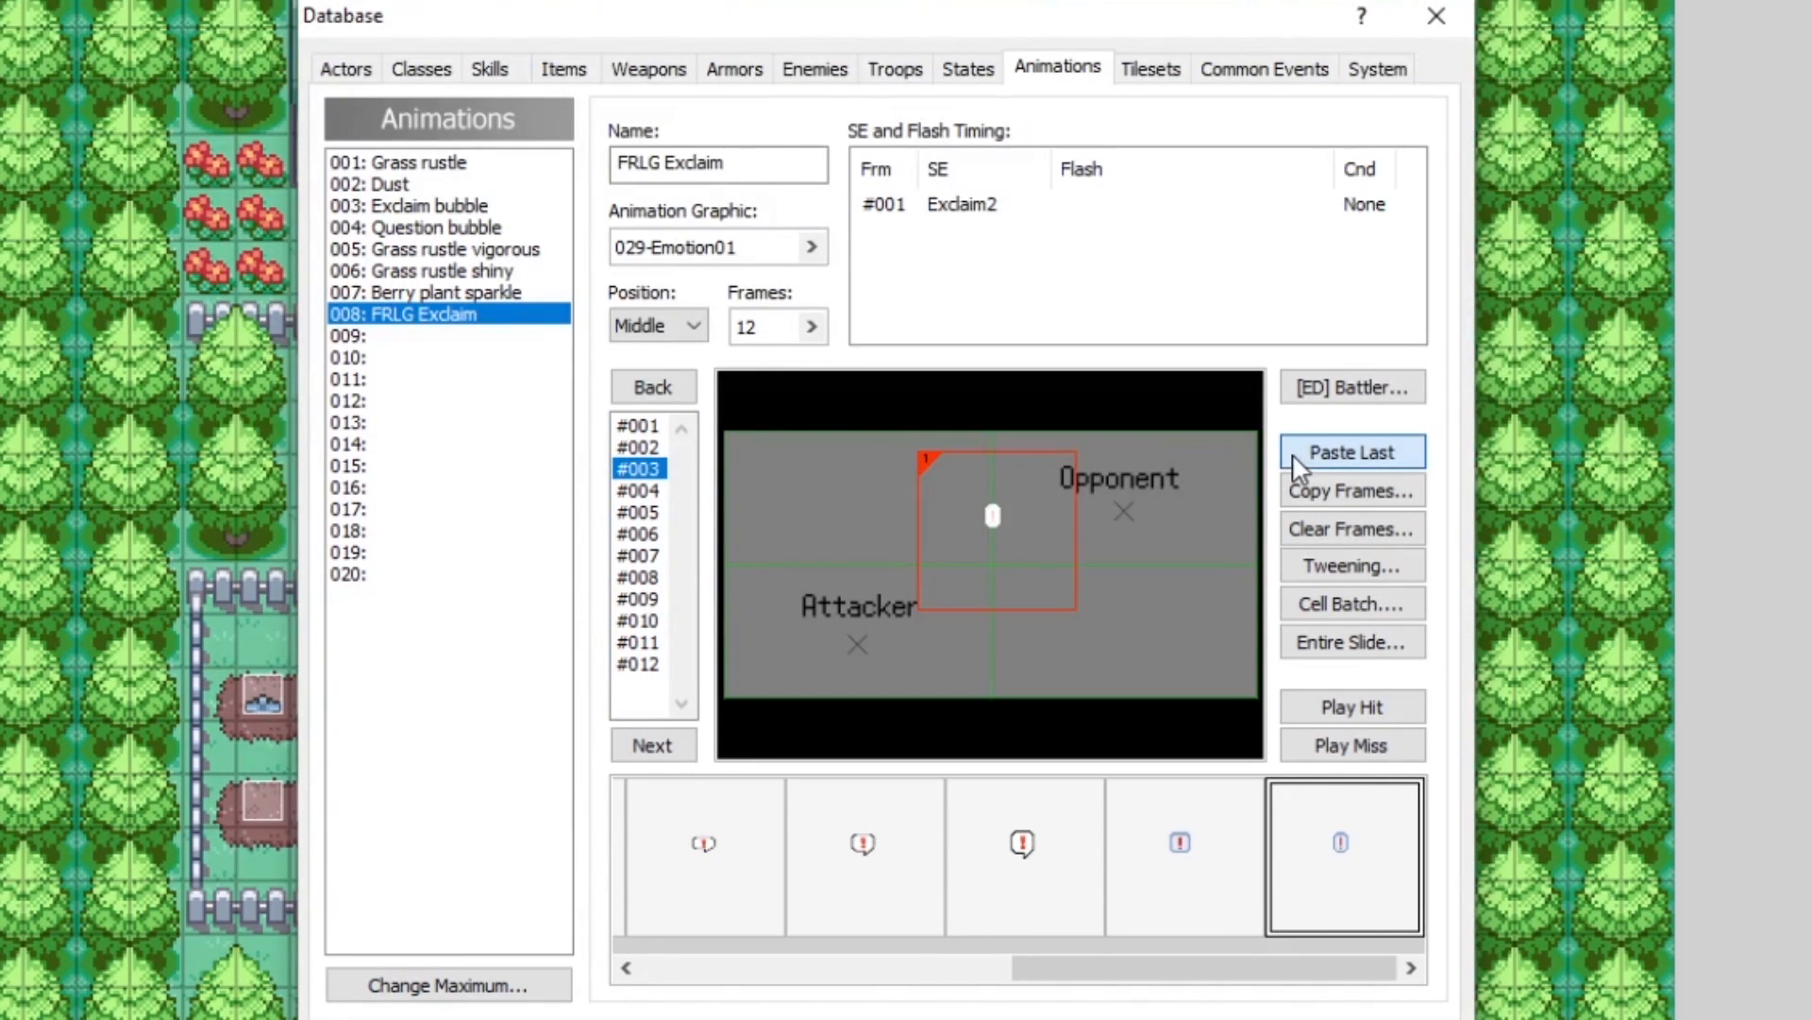
Step: Place the wider square blue bubble cell in frame 4 at about (8, -40) and paste it into frames 5 and 6
click(635, 492)
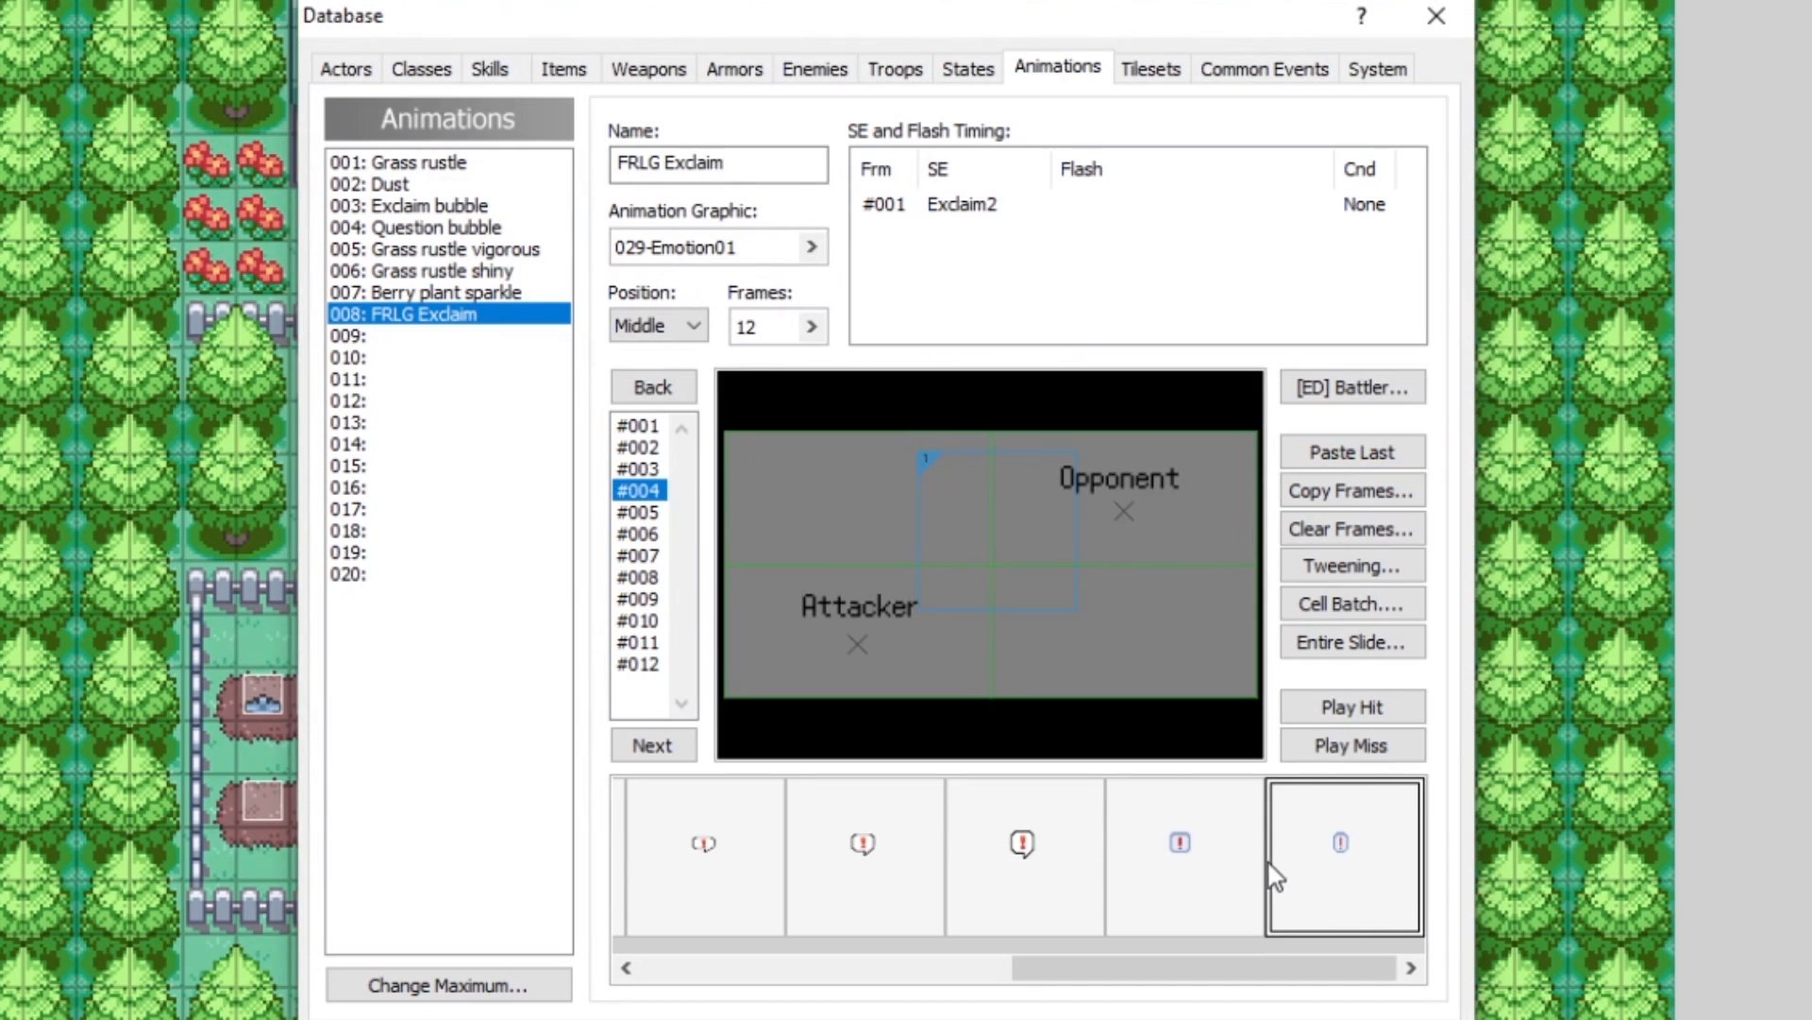
click(1216, 854)
mouse_move(987, 509)
mouse_down()
mouse_move(1029, 528)
mouse_move(995, 529)
mouse_up()
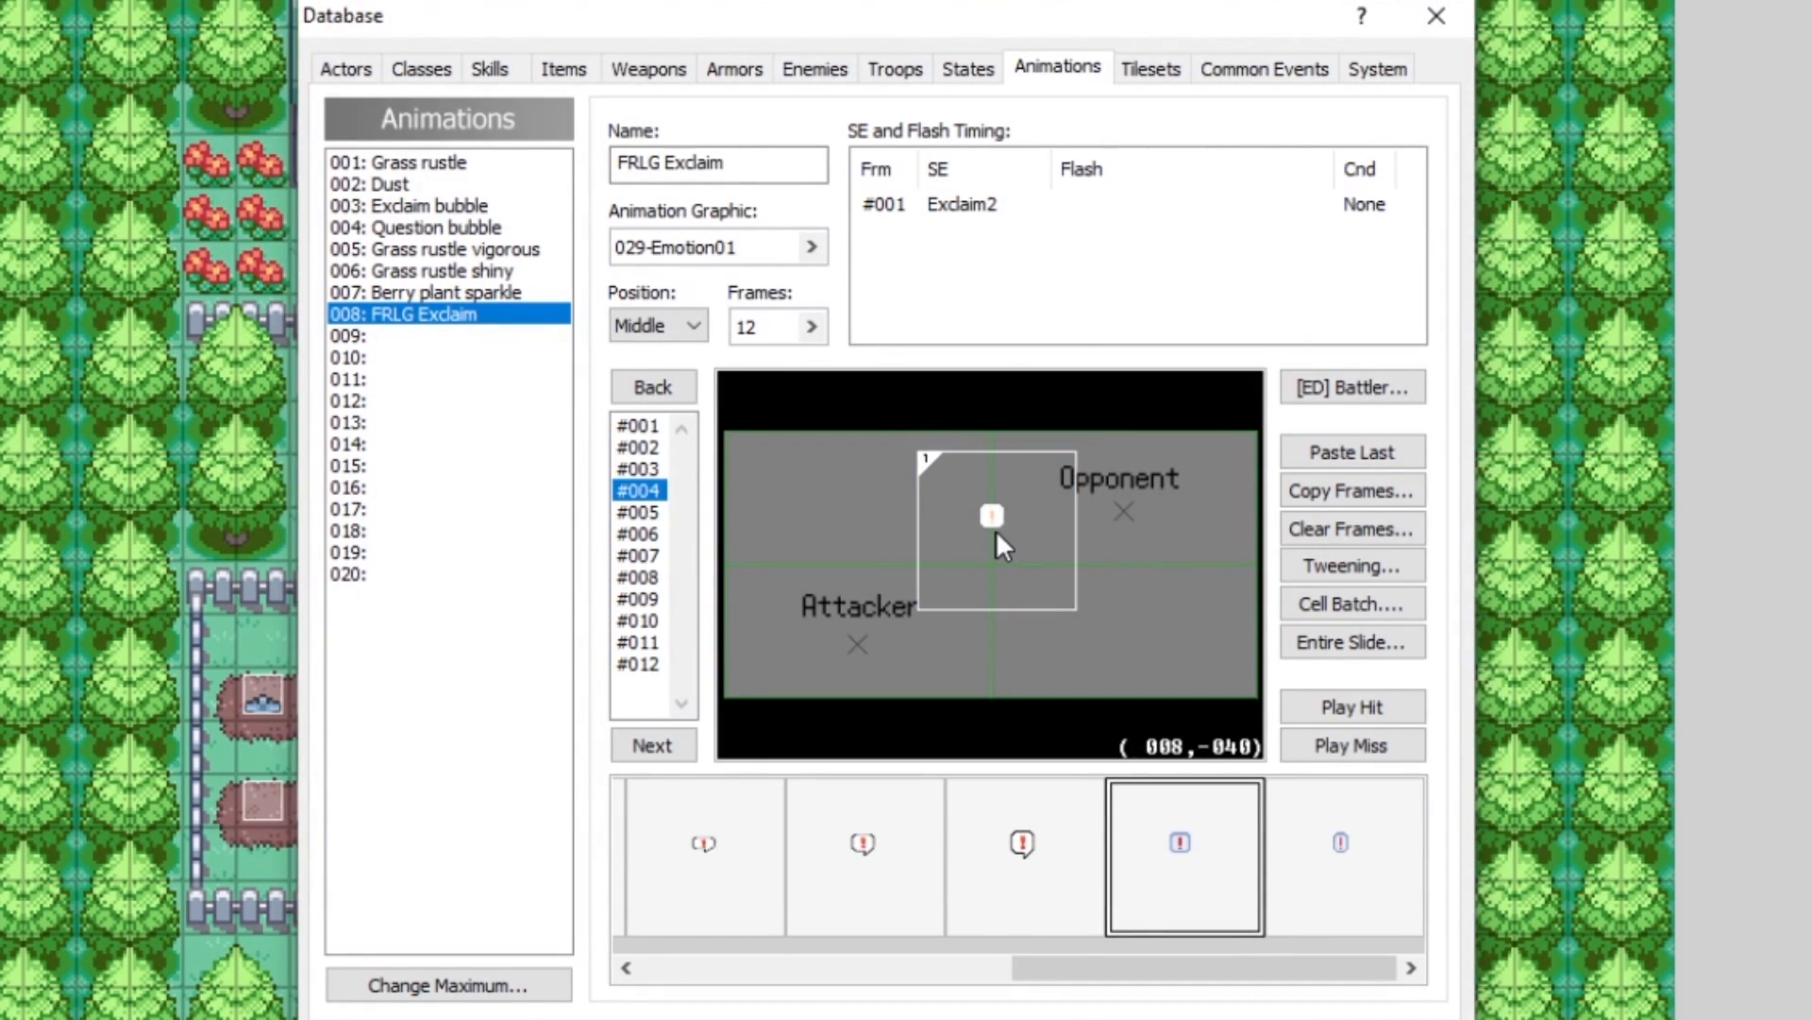
click(642, 512)
click(1355, 455)
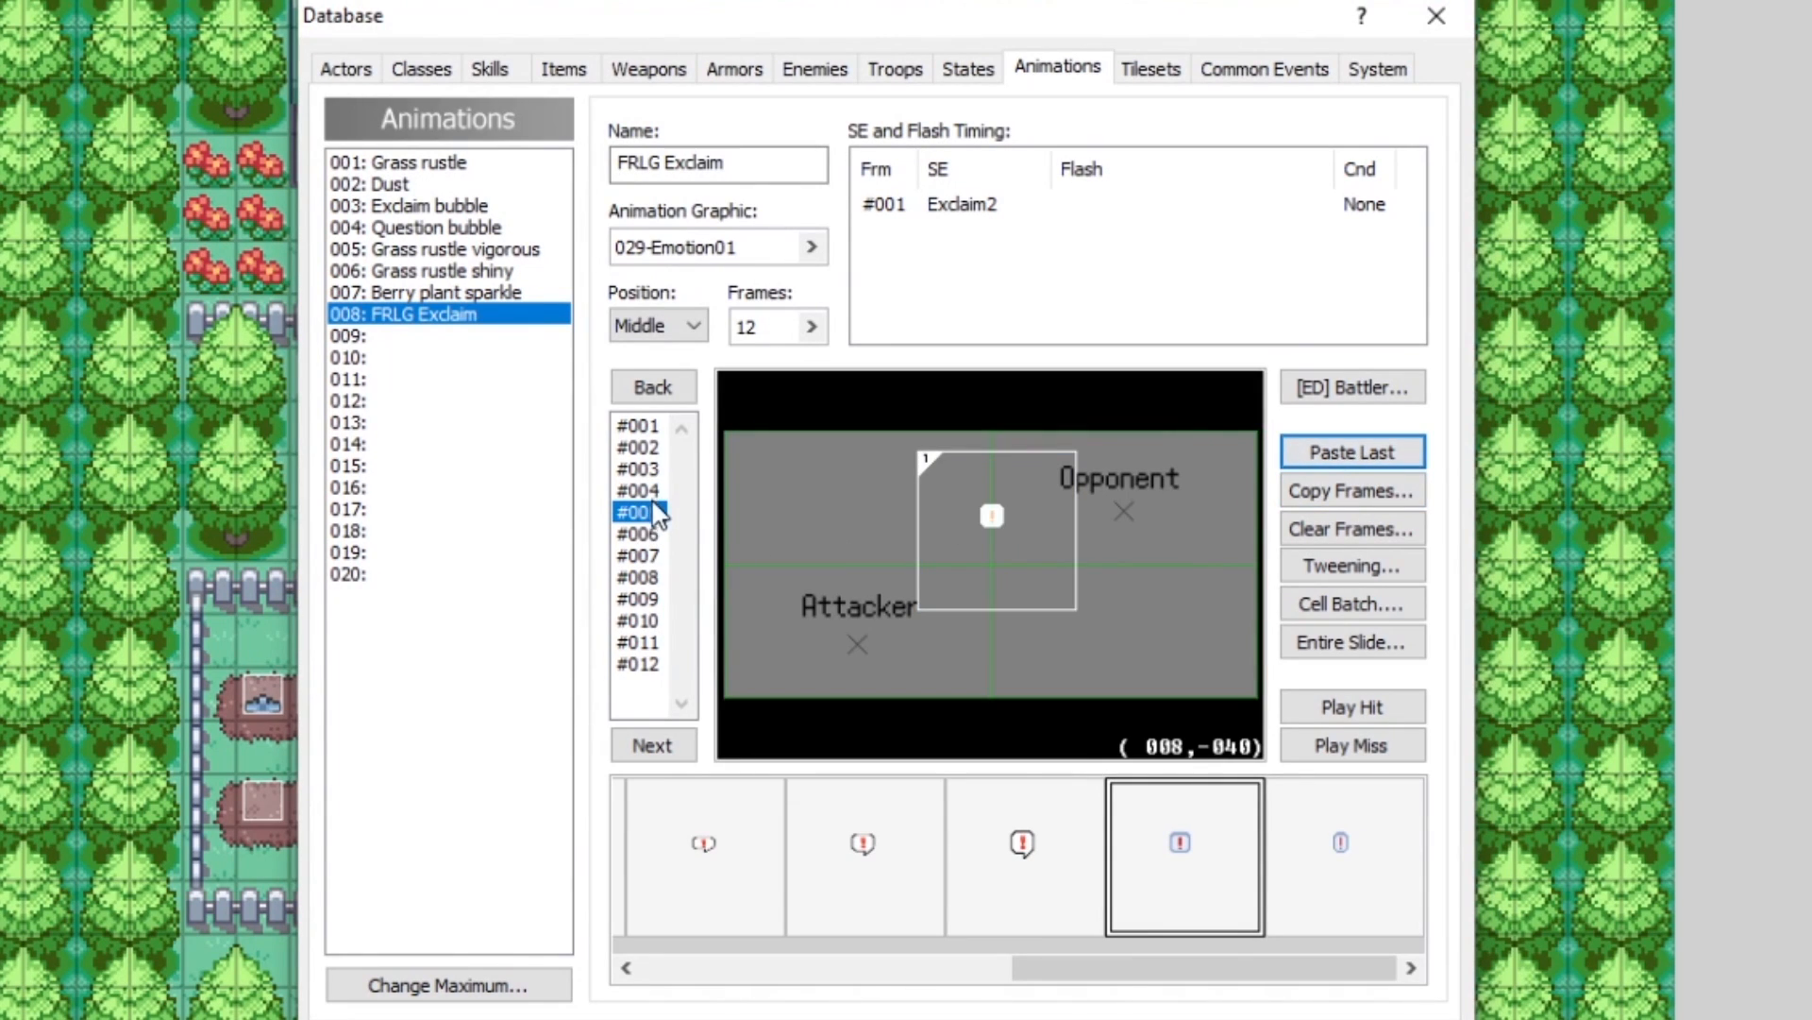
click(651, 535)
click(1352, 453)
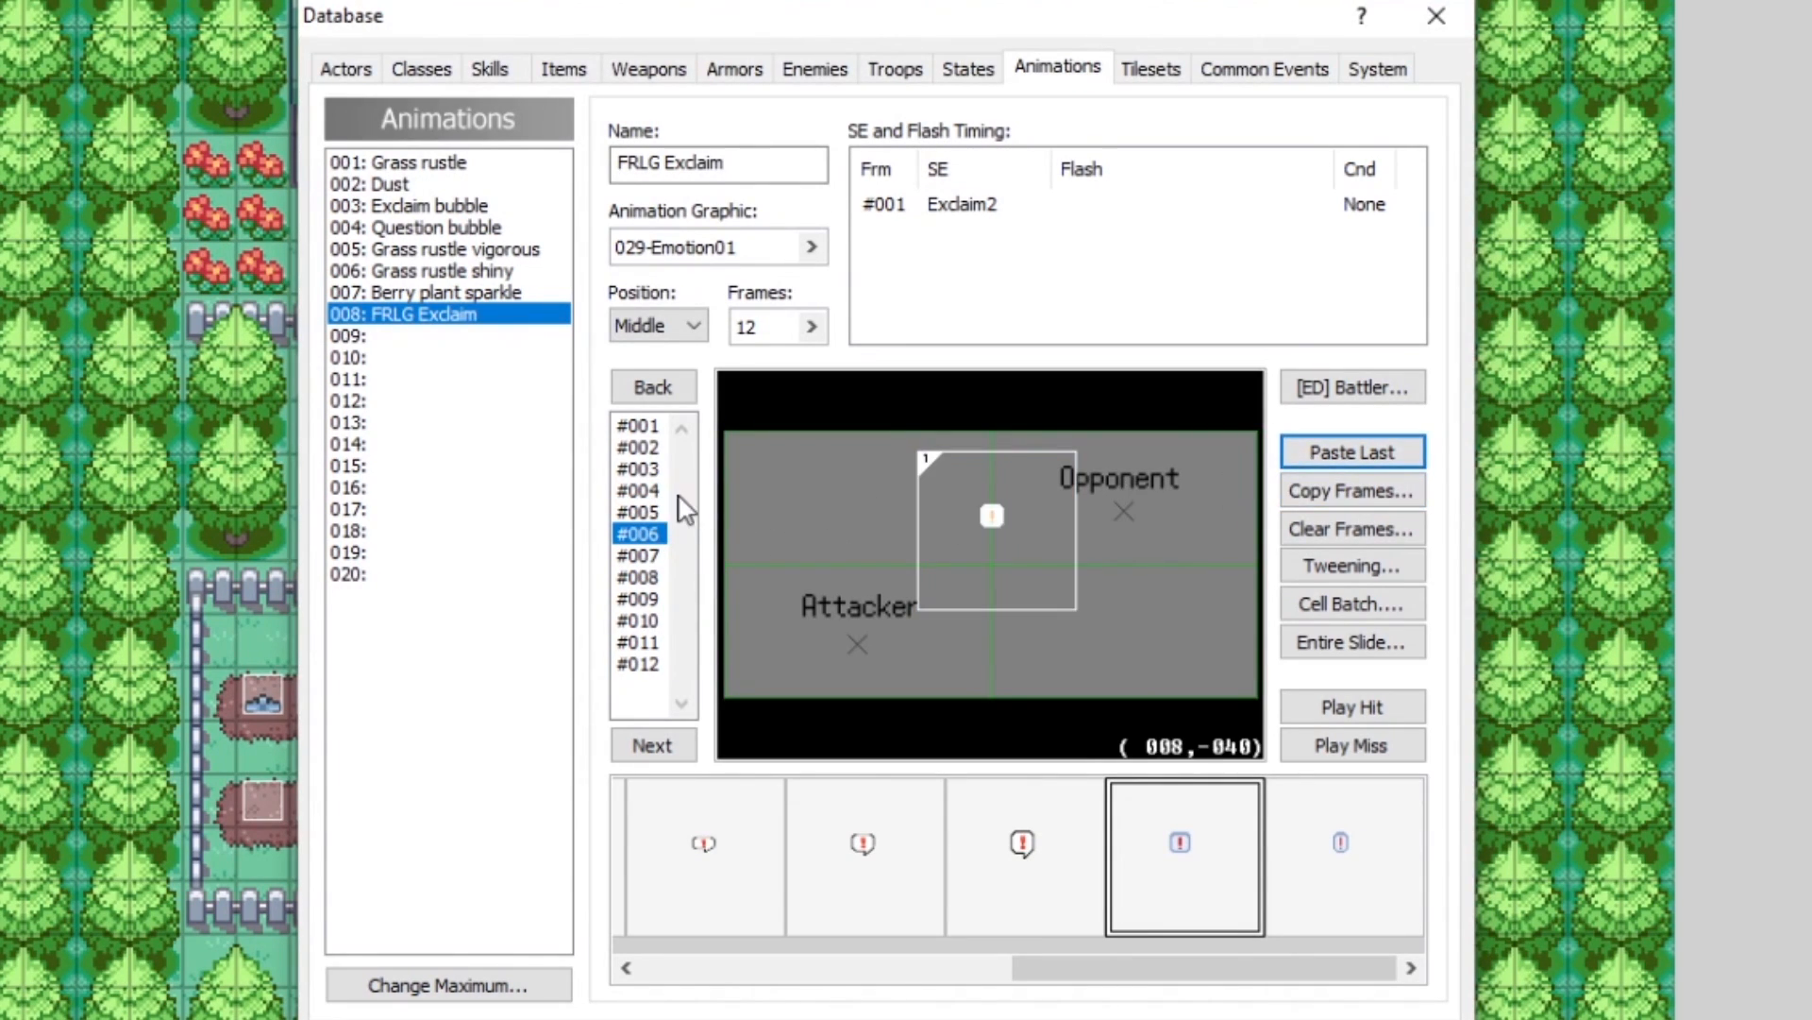
Step: Review frames 1 to 3 and move the narrow bubble in frame 1 up to about (8, -48)
click(640, 426)
click(644, 447)
click(644, 469)
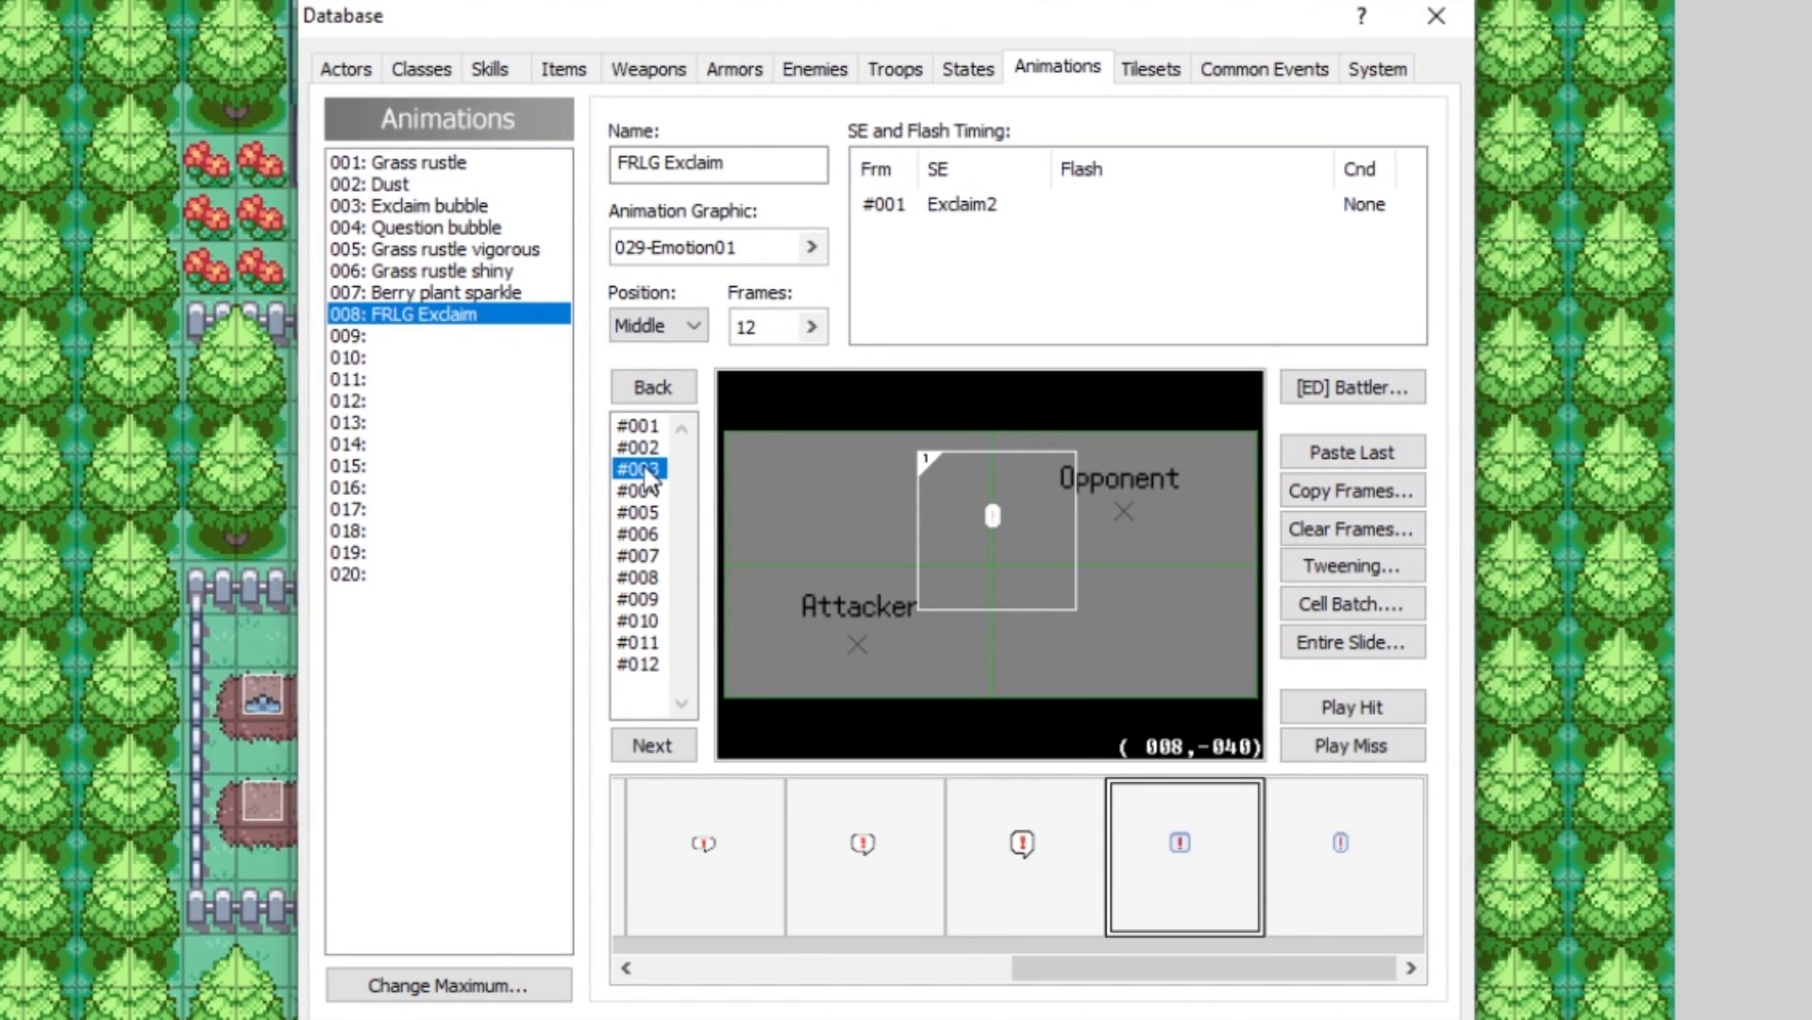
click(639, 425)
drag(1005, 528, 1006, 523)
click(675, 448)
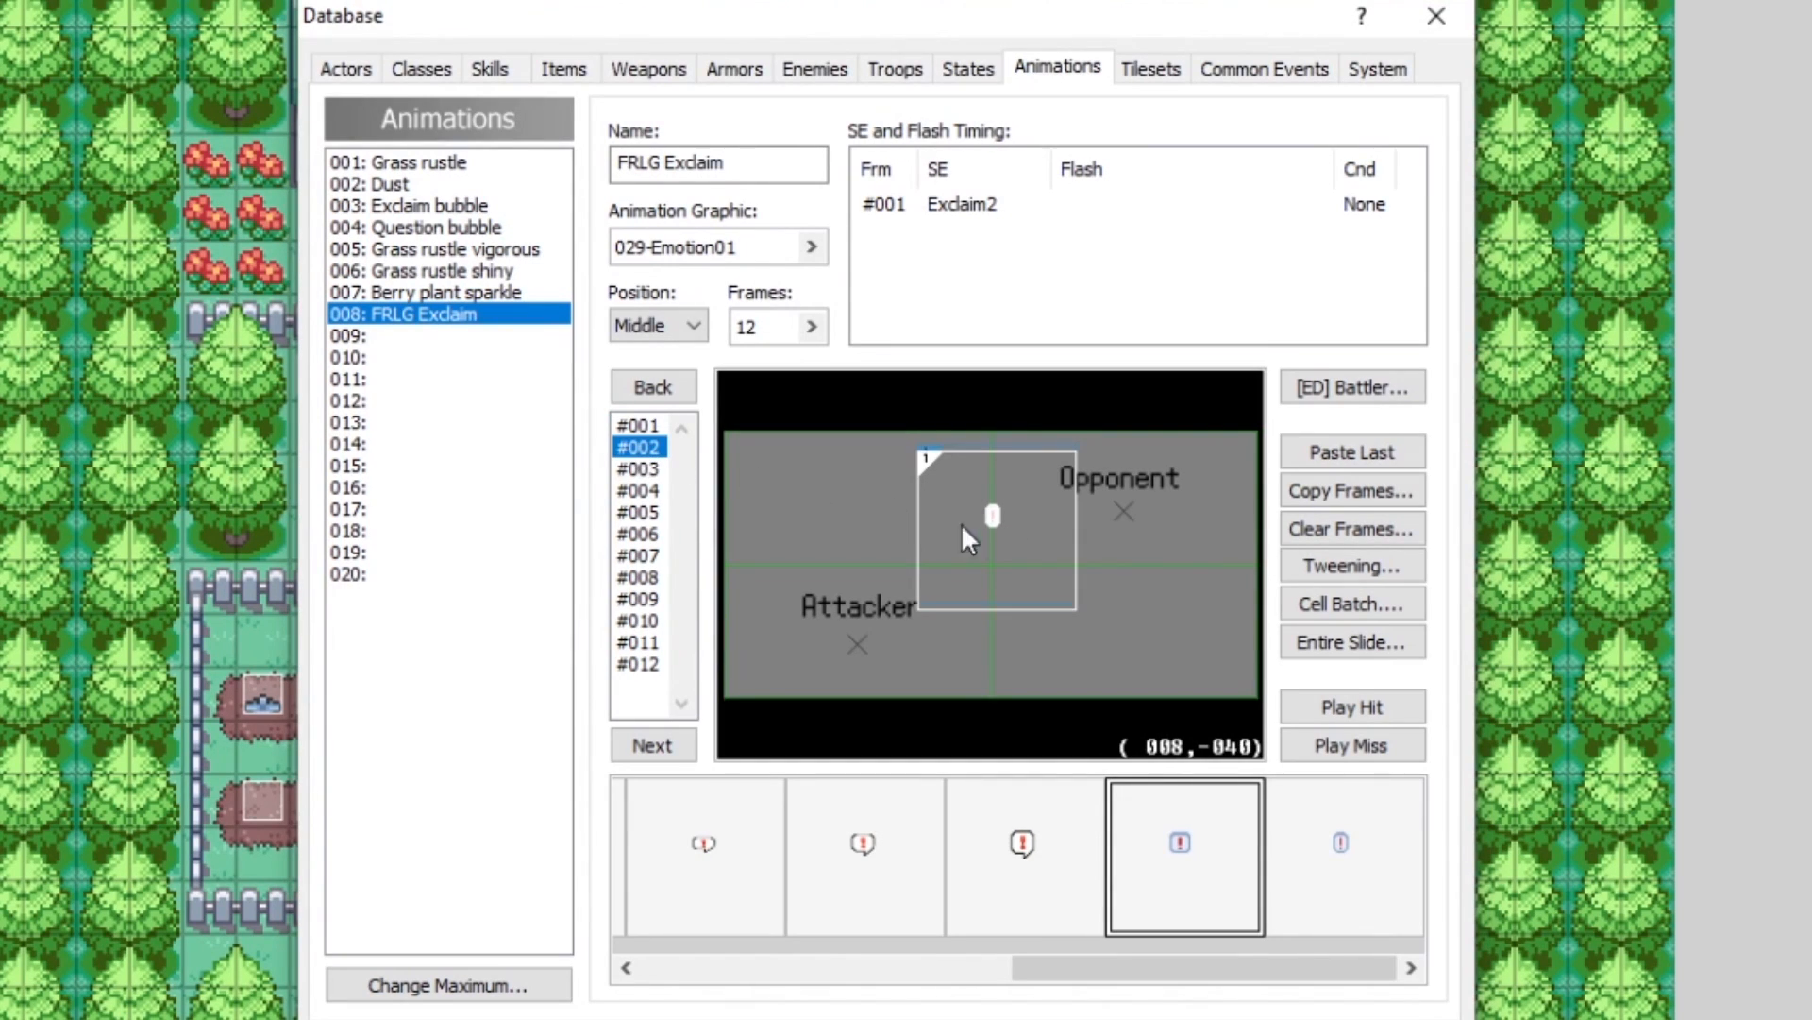
click(636, 468)
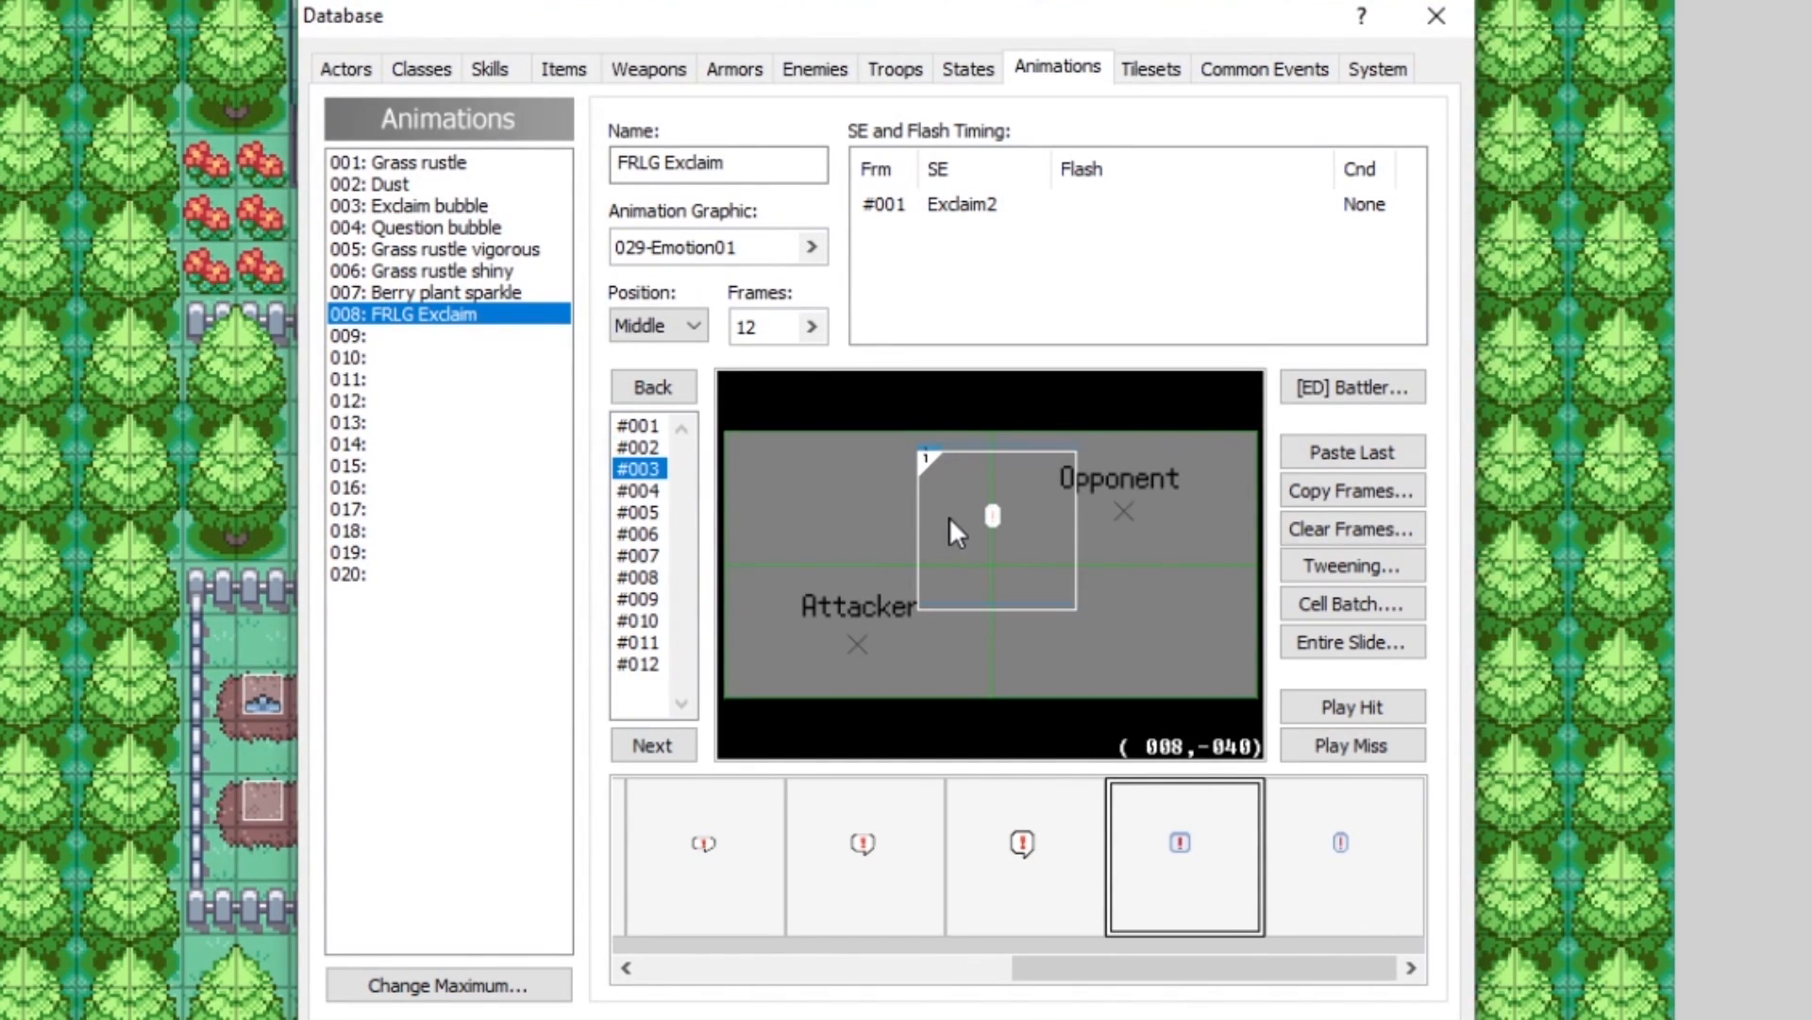
Step: Paste the previous frame into frame 4, reselect the square blue bubble cell and review frames 1 to 6
click(661, 491)
click(1313, 453)
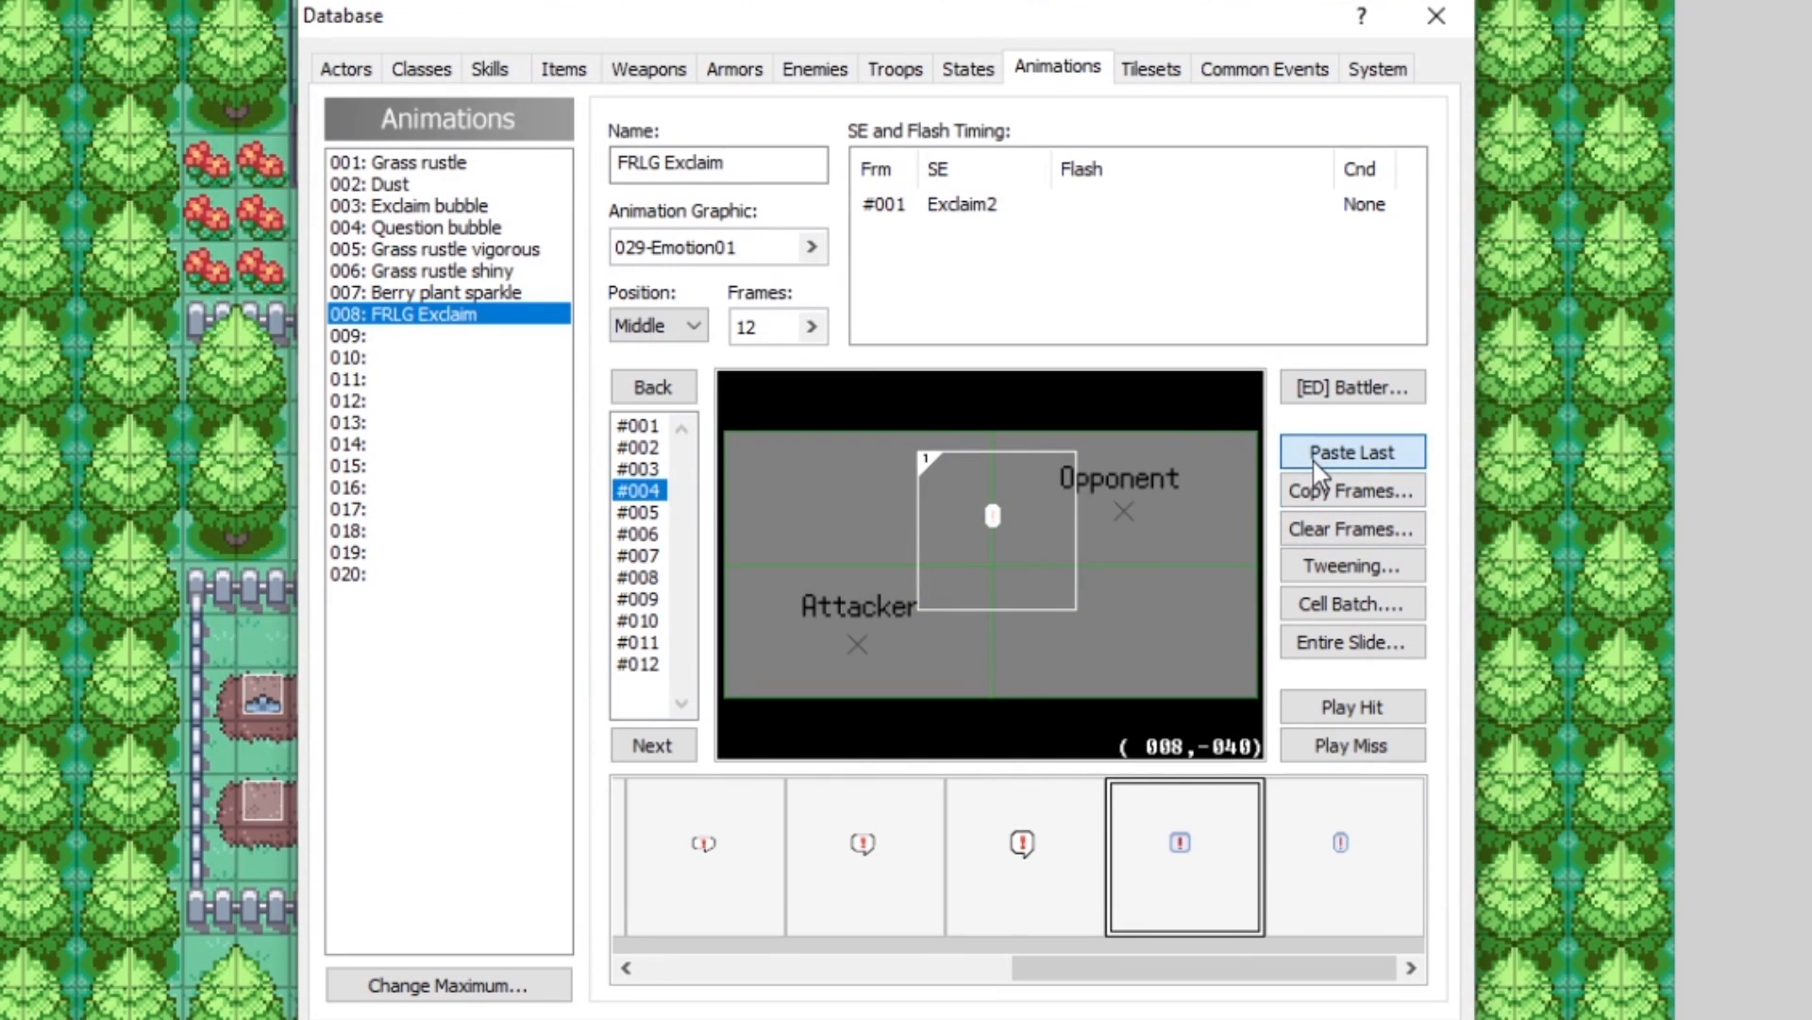
click(1191, 911)
click(635, 430)
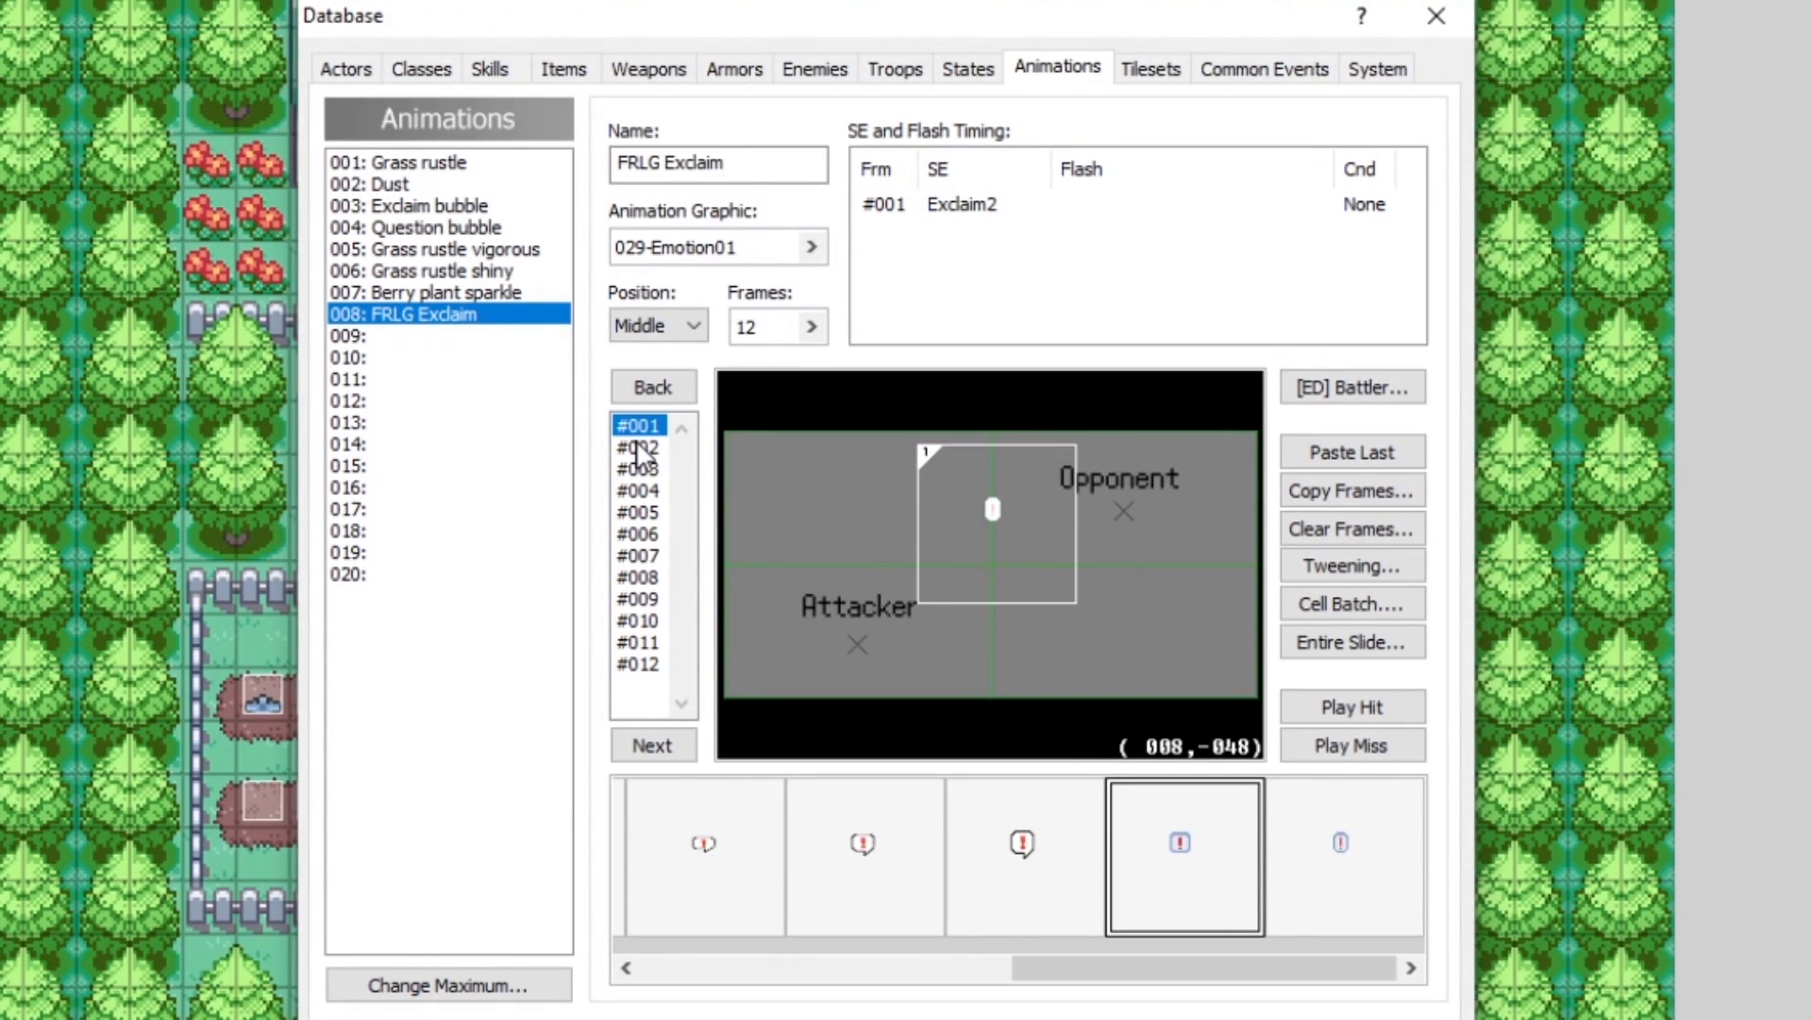
click(639, 447)
click(643, 470)
click(644, 490)
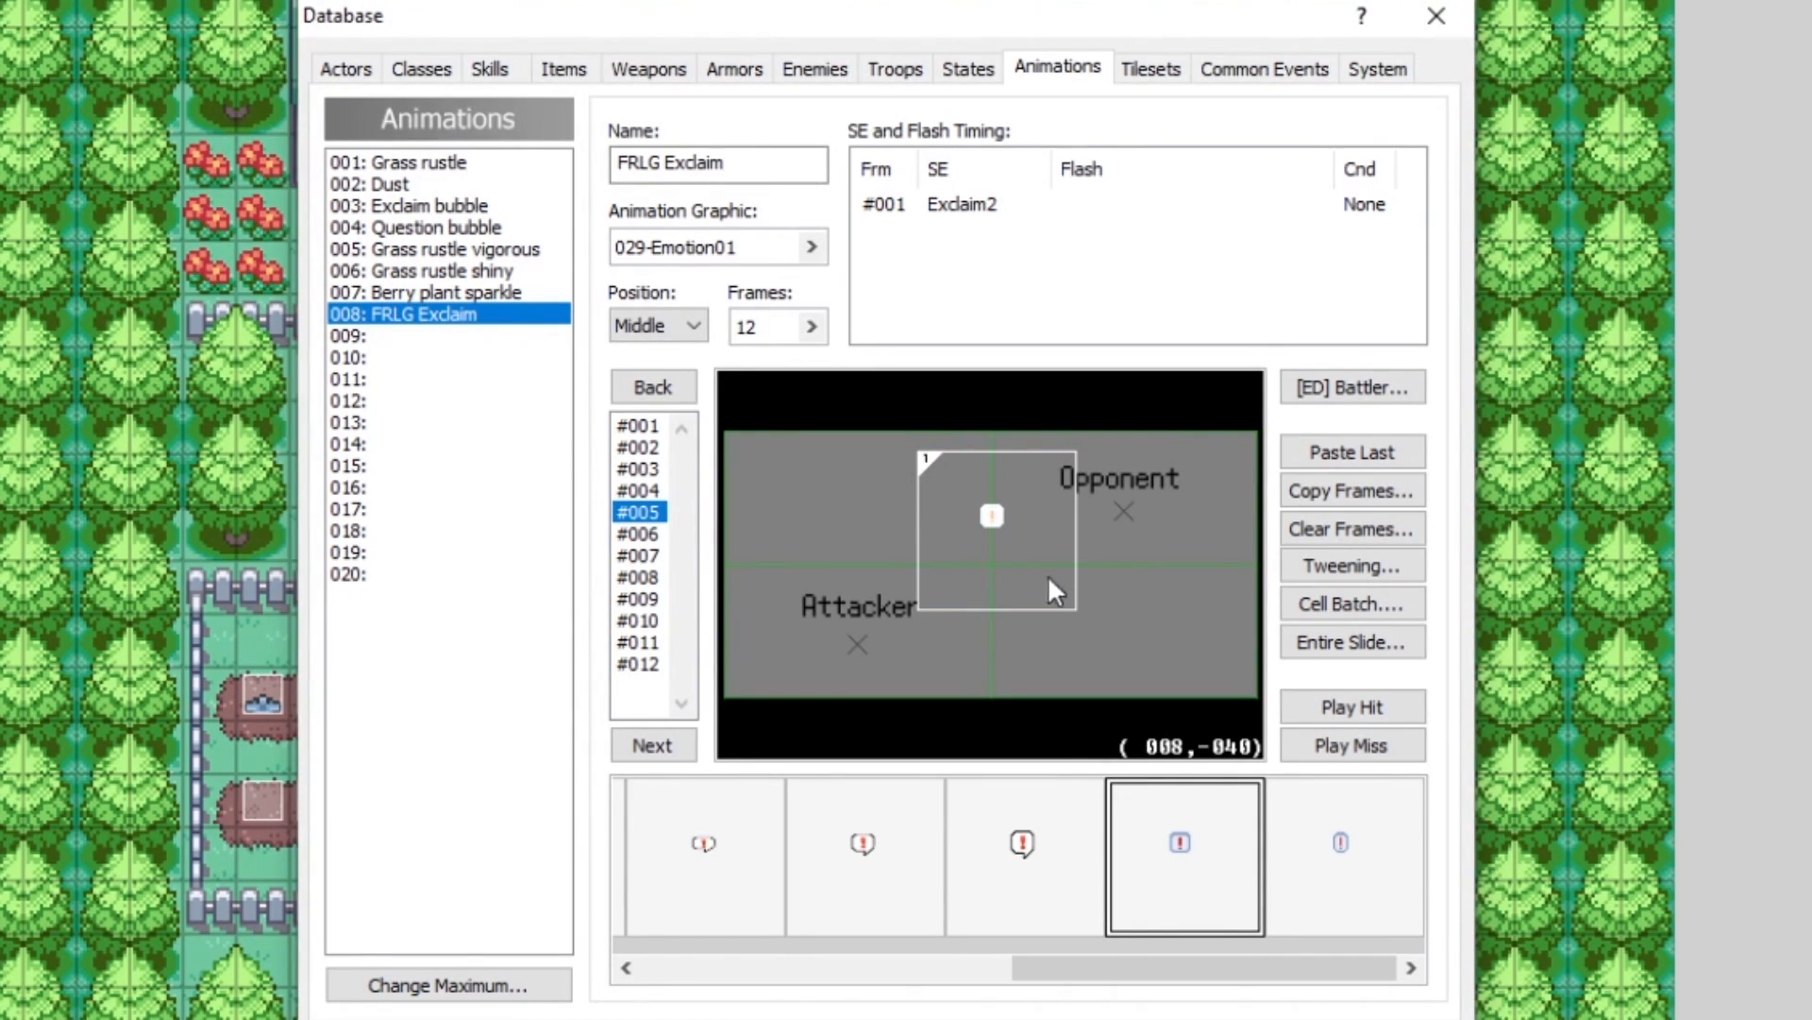
click(654, 535)
Step: Fill frames 7 to 12 with the square blue bubble by pasting the previous frame into each
click(656, 556)
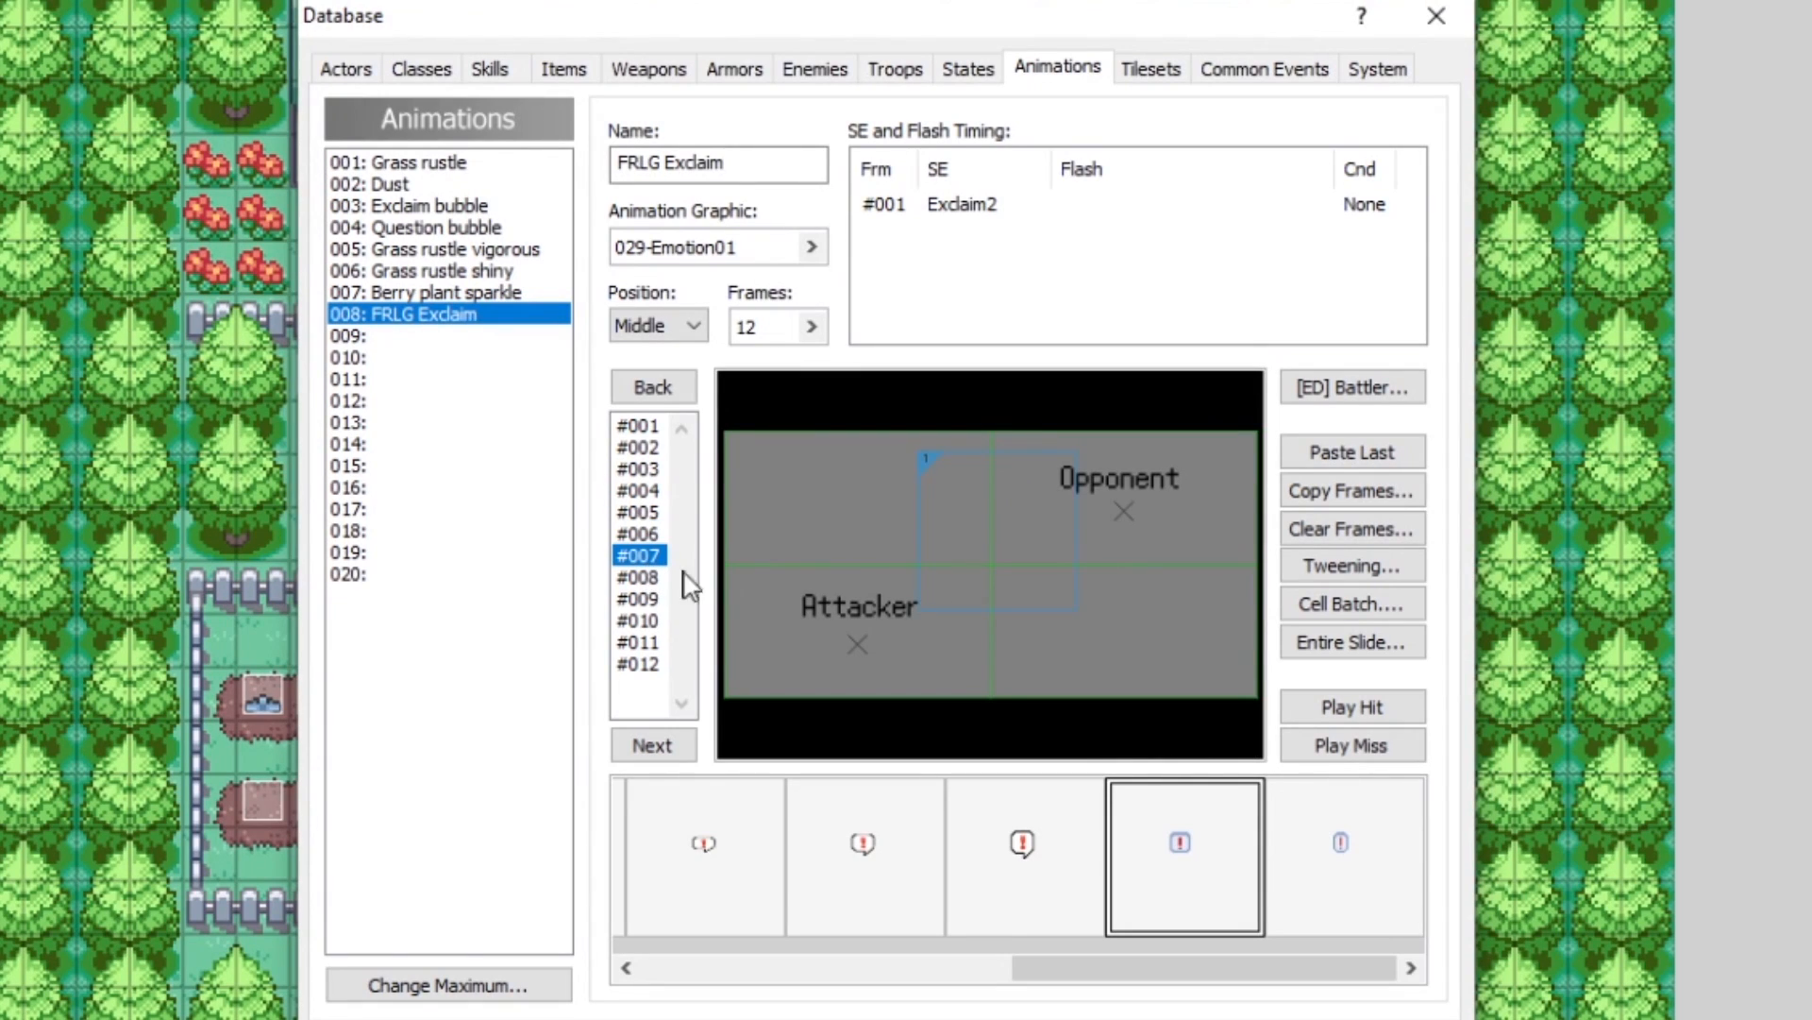
click(1329, 461)
click(639, 577)
click(1308, 470)
click(639, 598)
click(1340, 451)
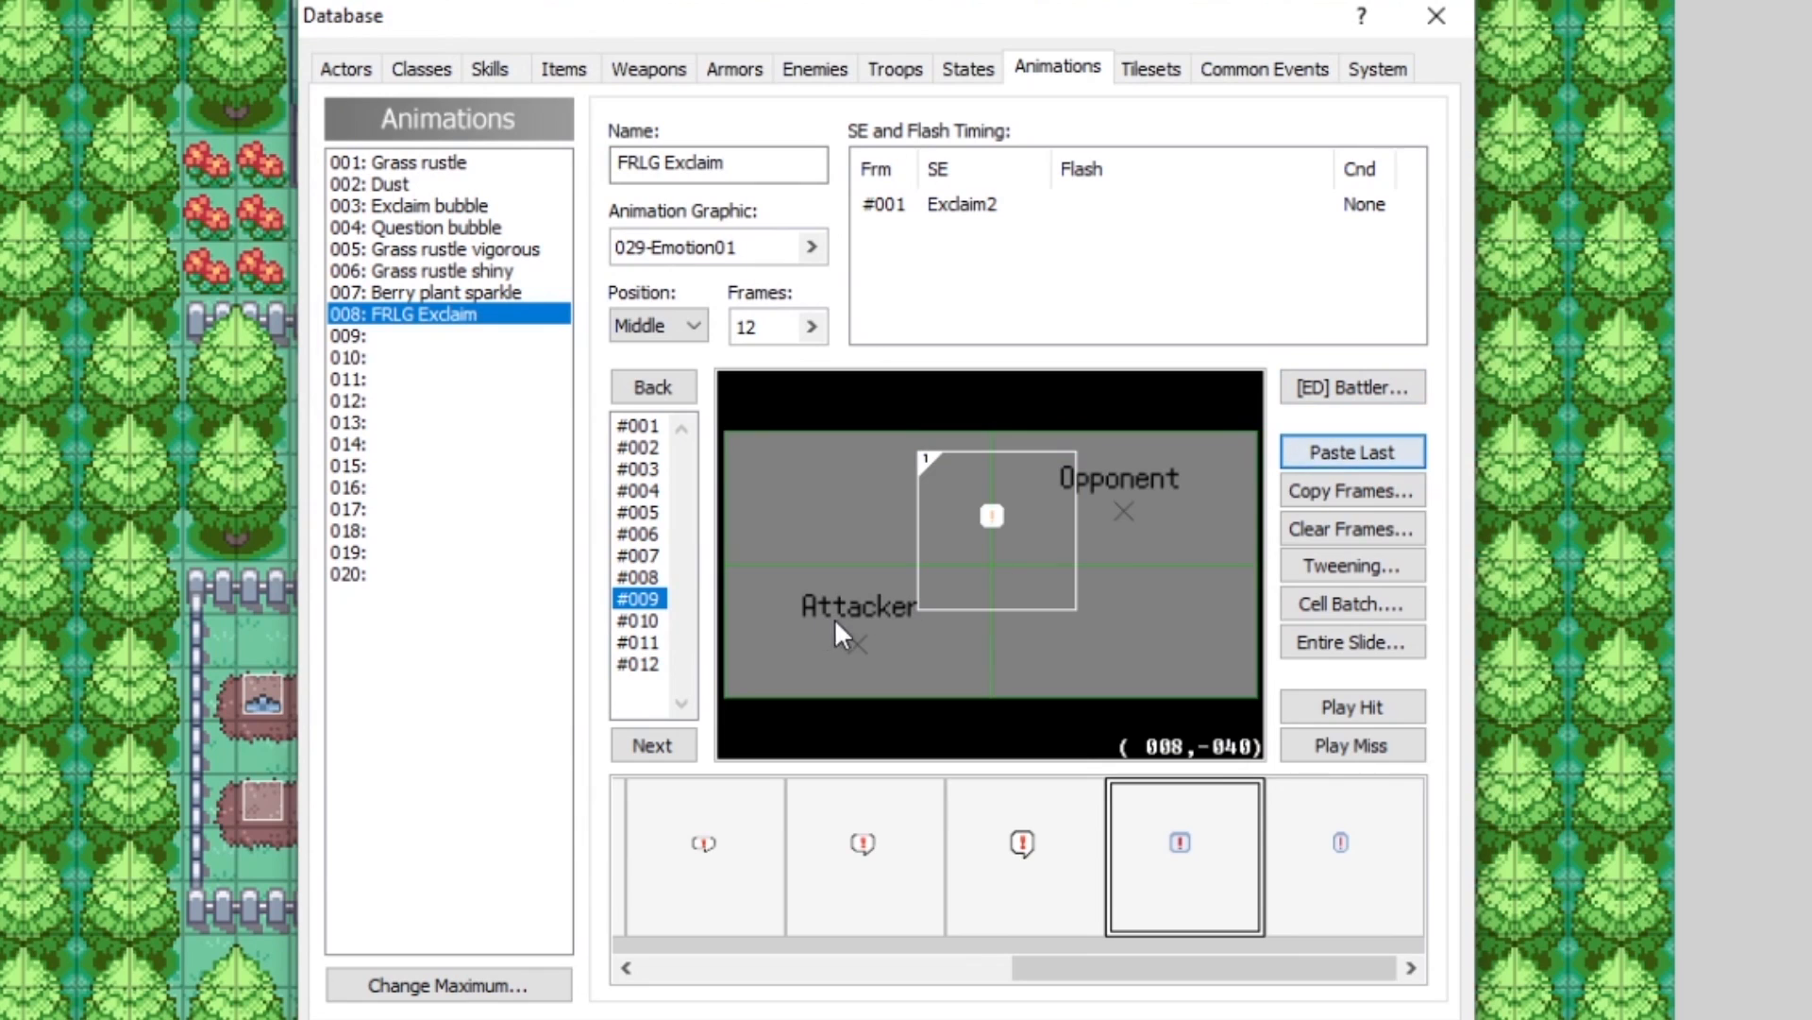
click(639, 620)
click(1303, 453)
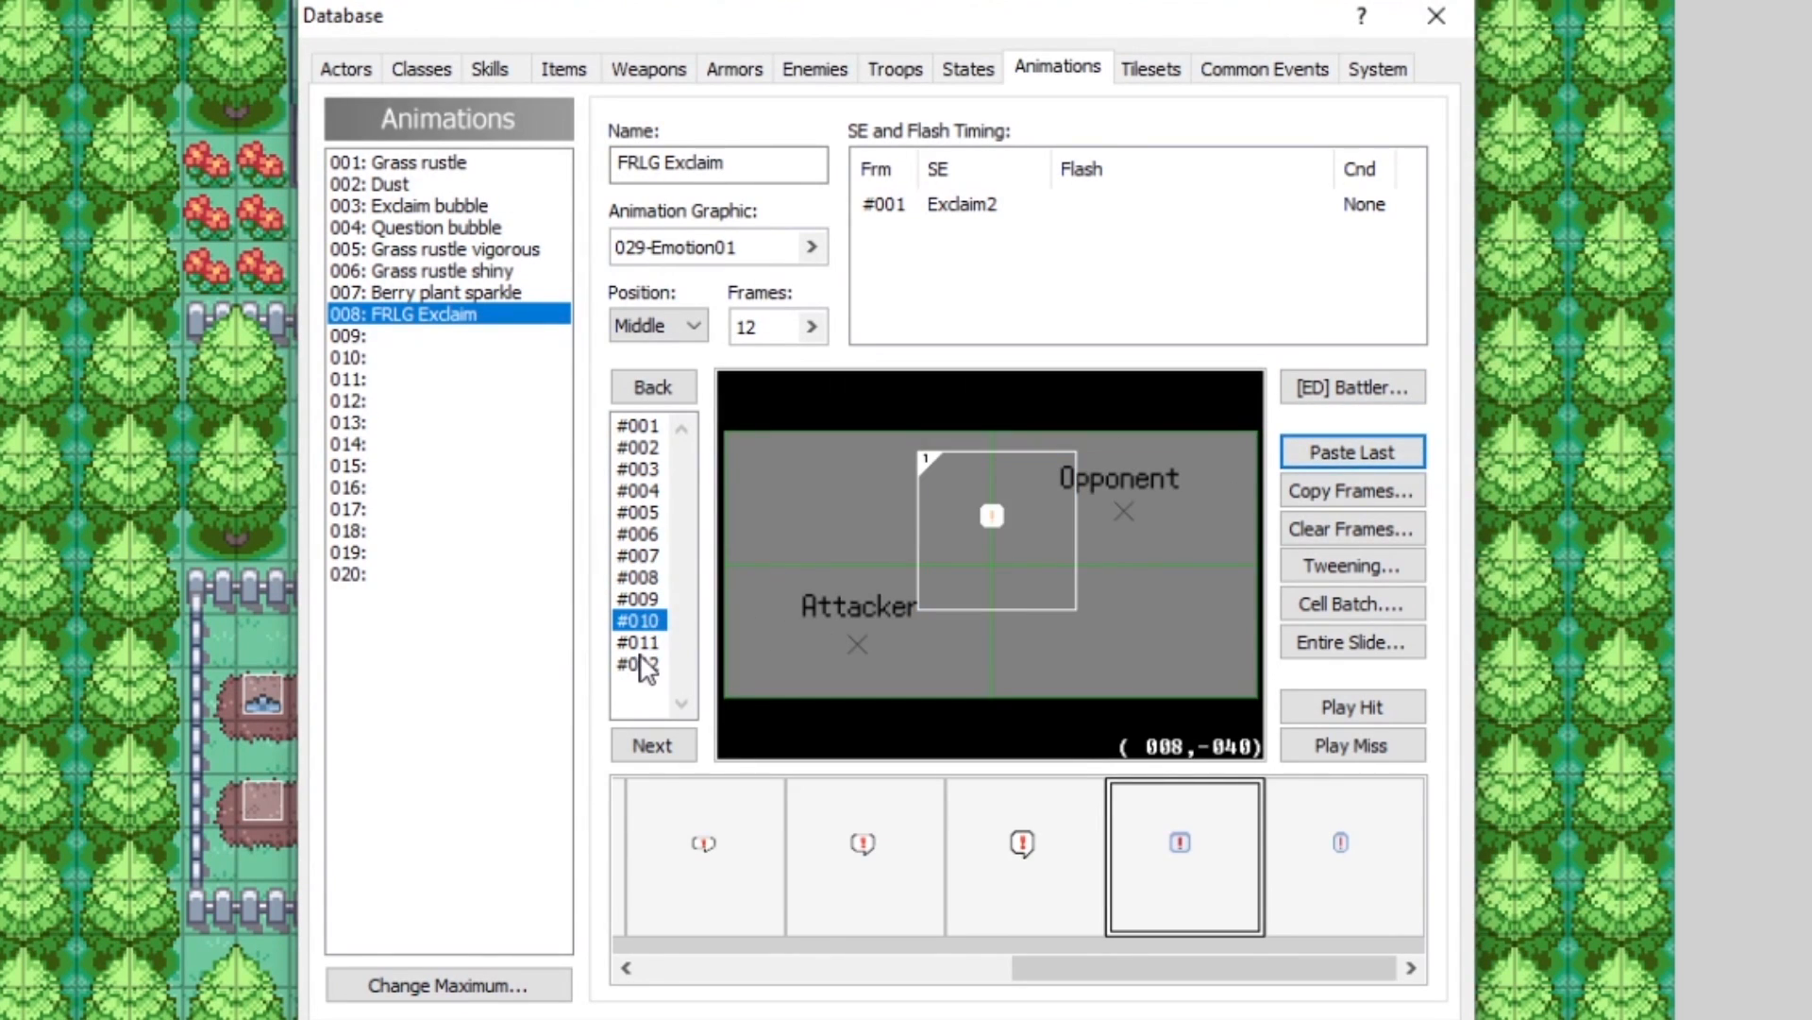
click(642, 642)
click(1322, 453)
click(639, 663)
click(1387, 455)
click(1387, 1018)
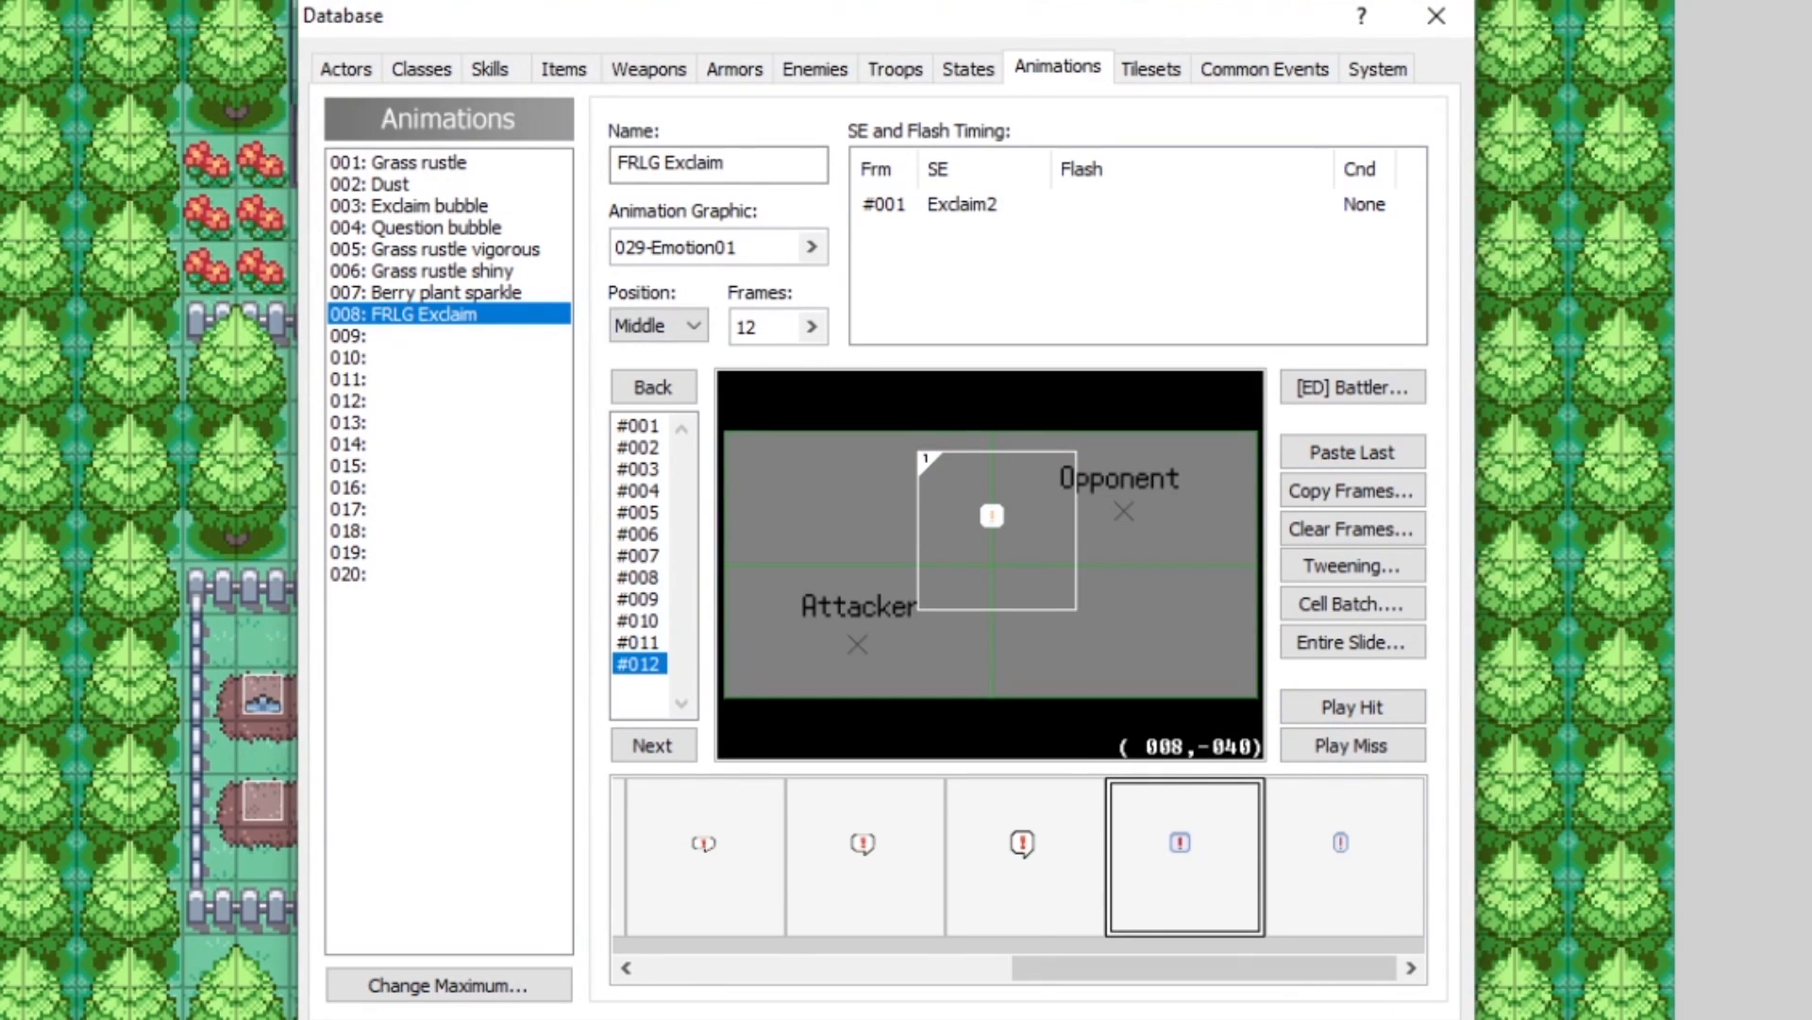
Step: Play the 12-frame FRLG Exclaim animation several times as a hit to check its look and sound
click(1338, 708)
click(1337, 707)
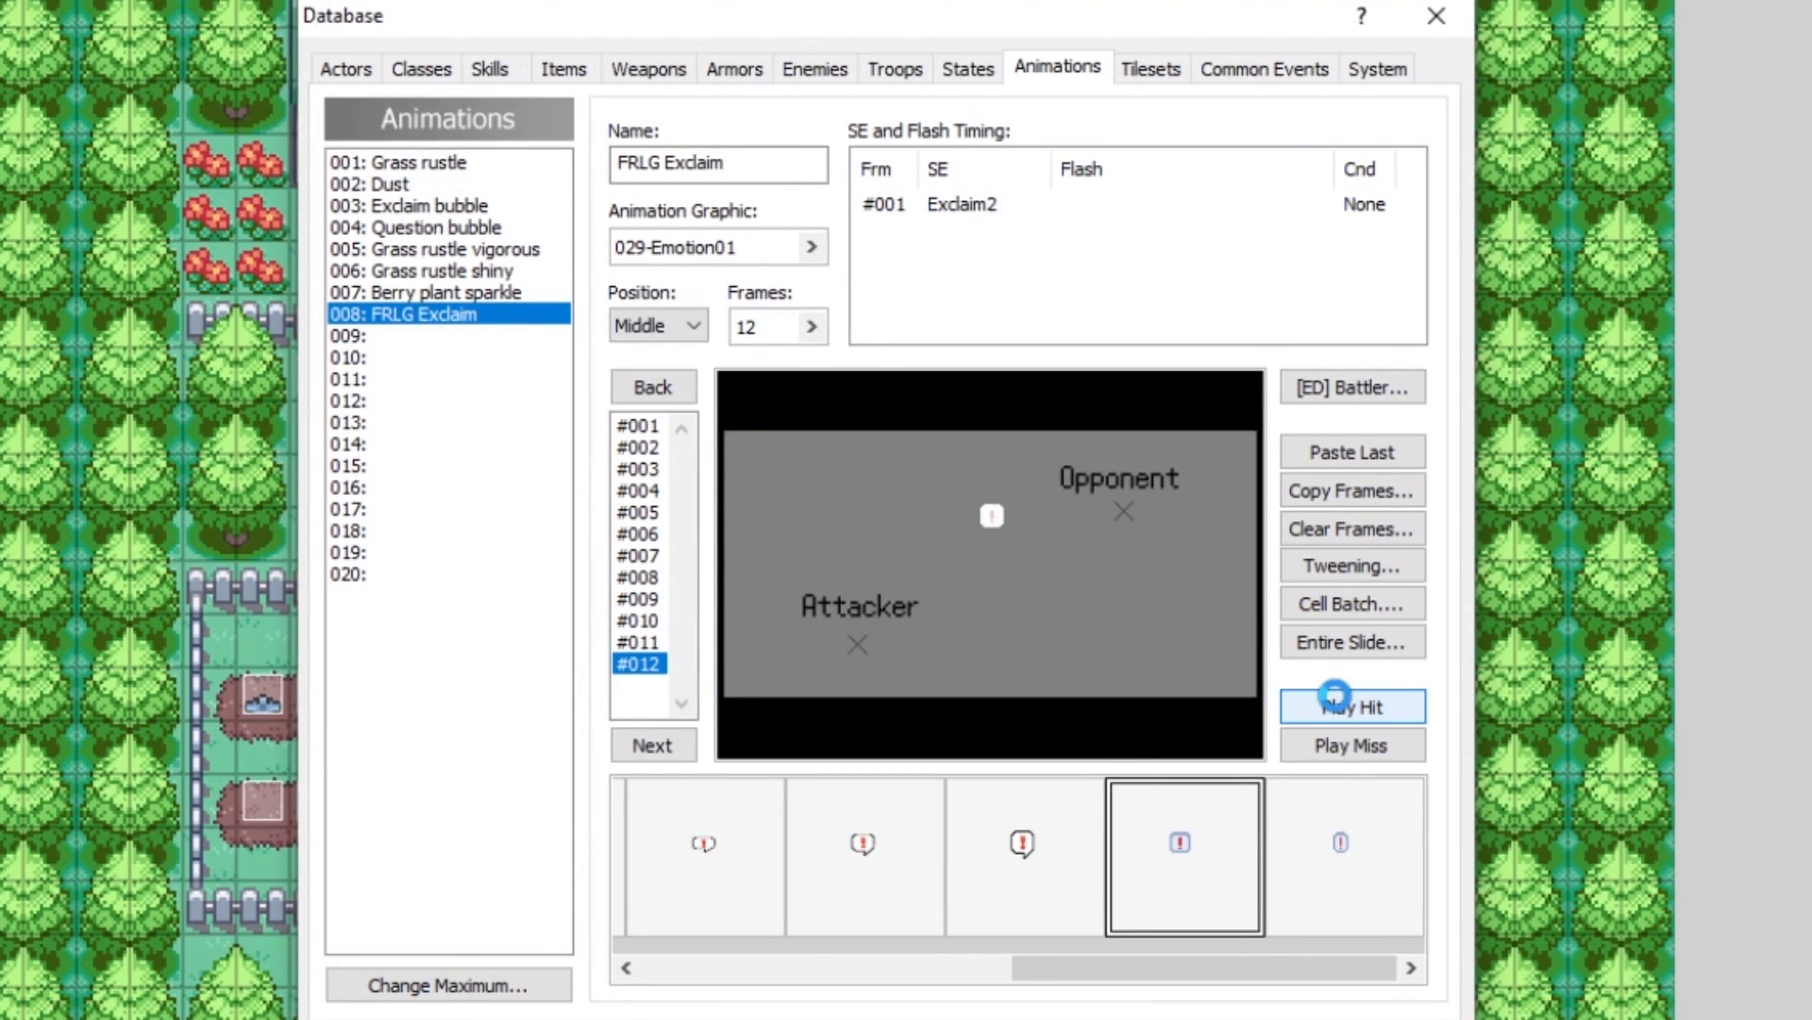
click(1338, 708)
click(1337, 704)
click(1337, 706)
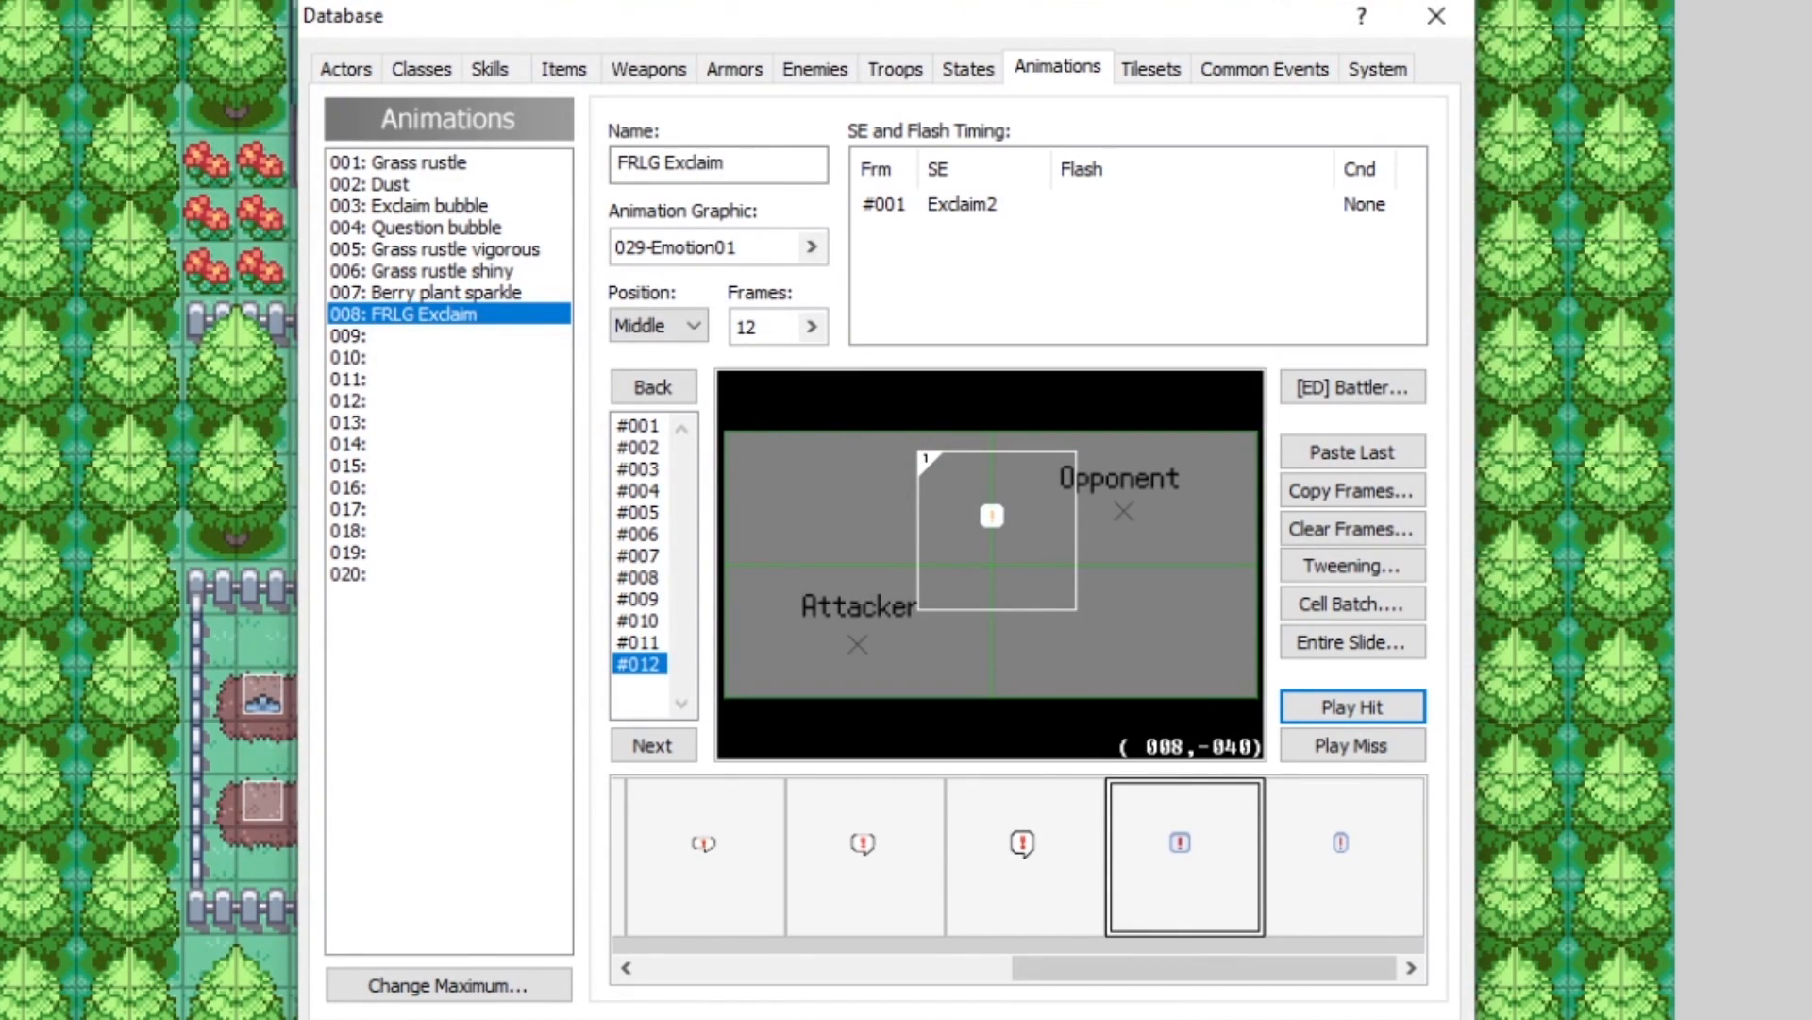
Step: Set the blending of the bubble cell in frame 12 to Normal and accept the cell properties
right_click(990, 540)
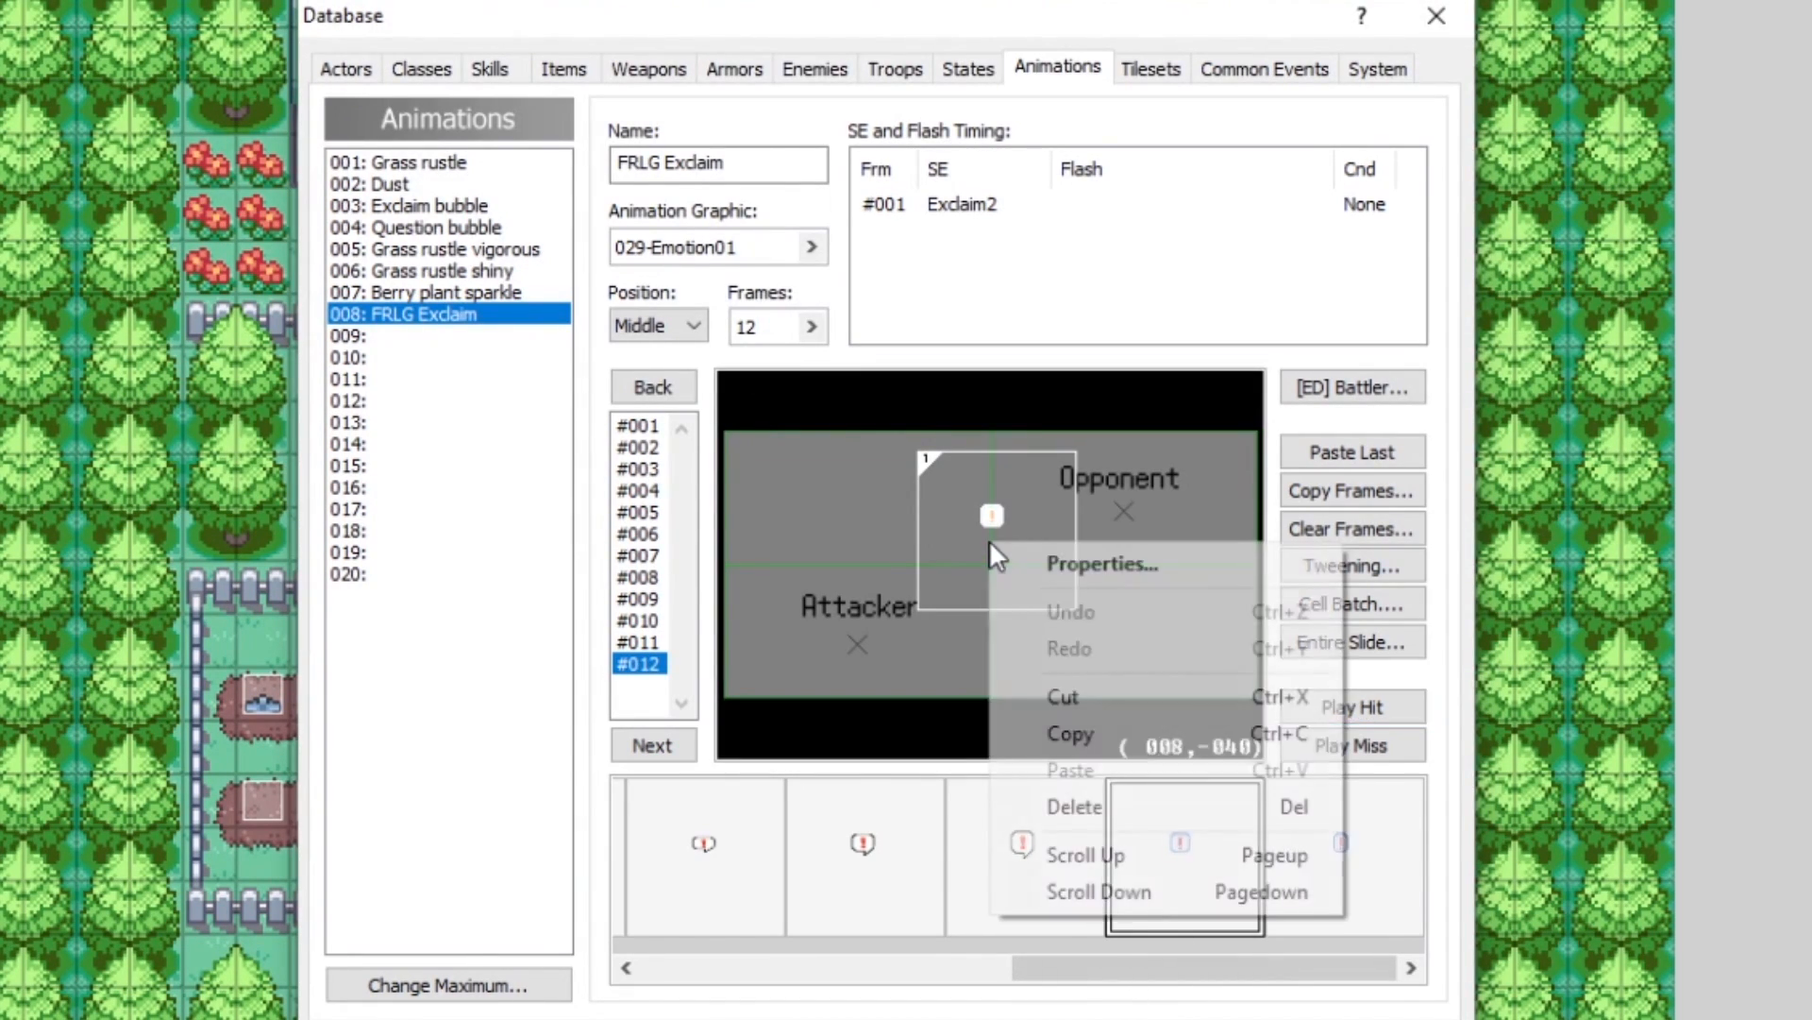
click(1085, 561)
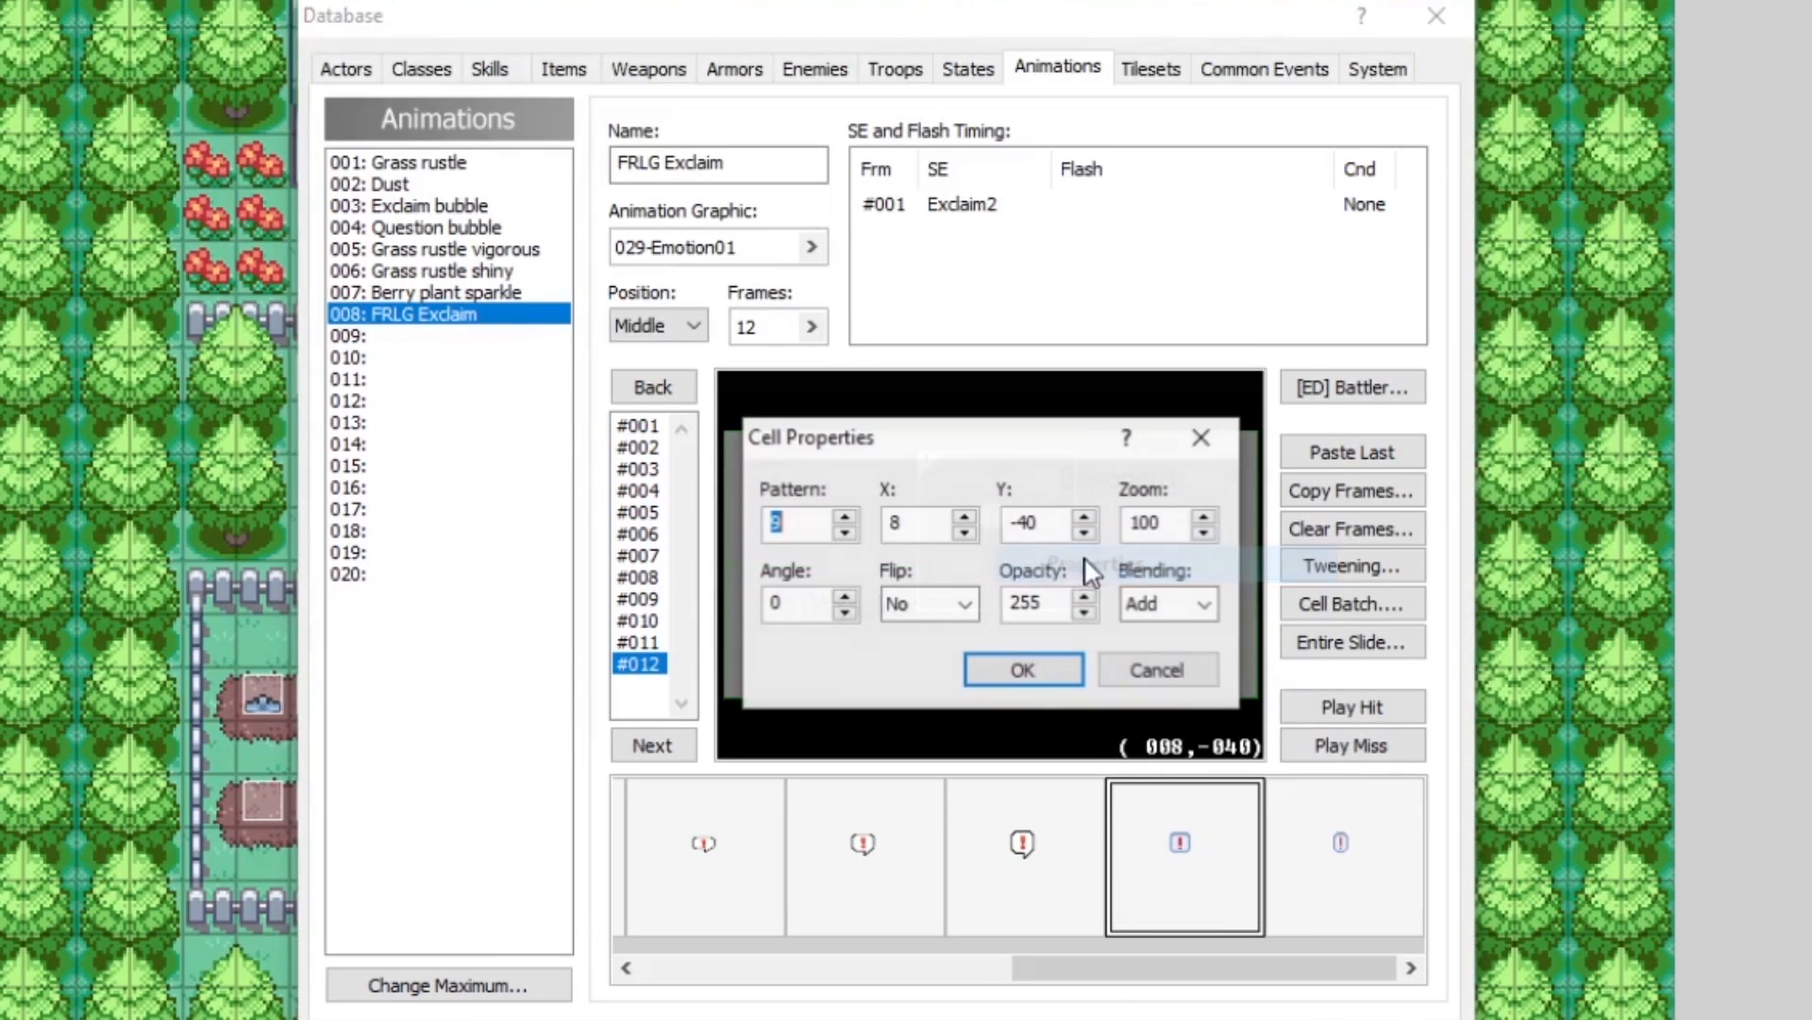
click(1201, 605)
click(1168, 638)
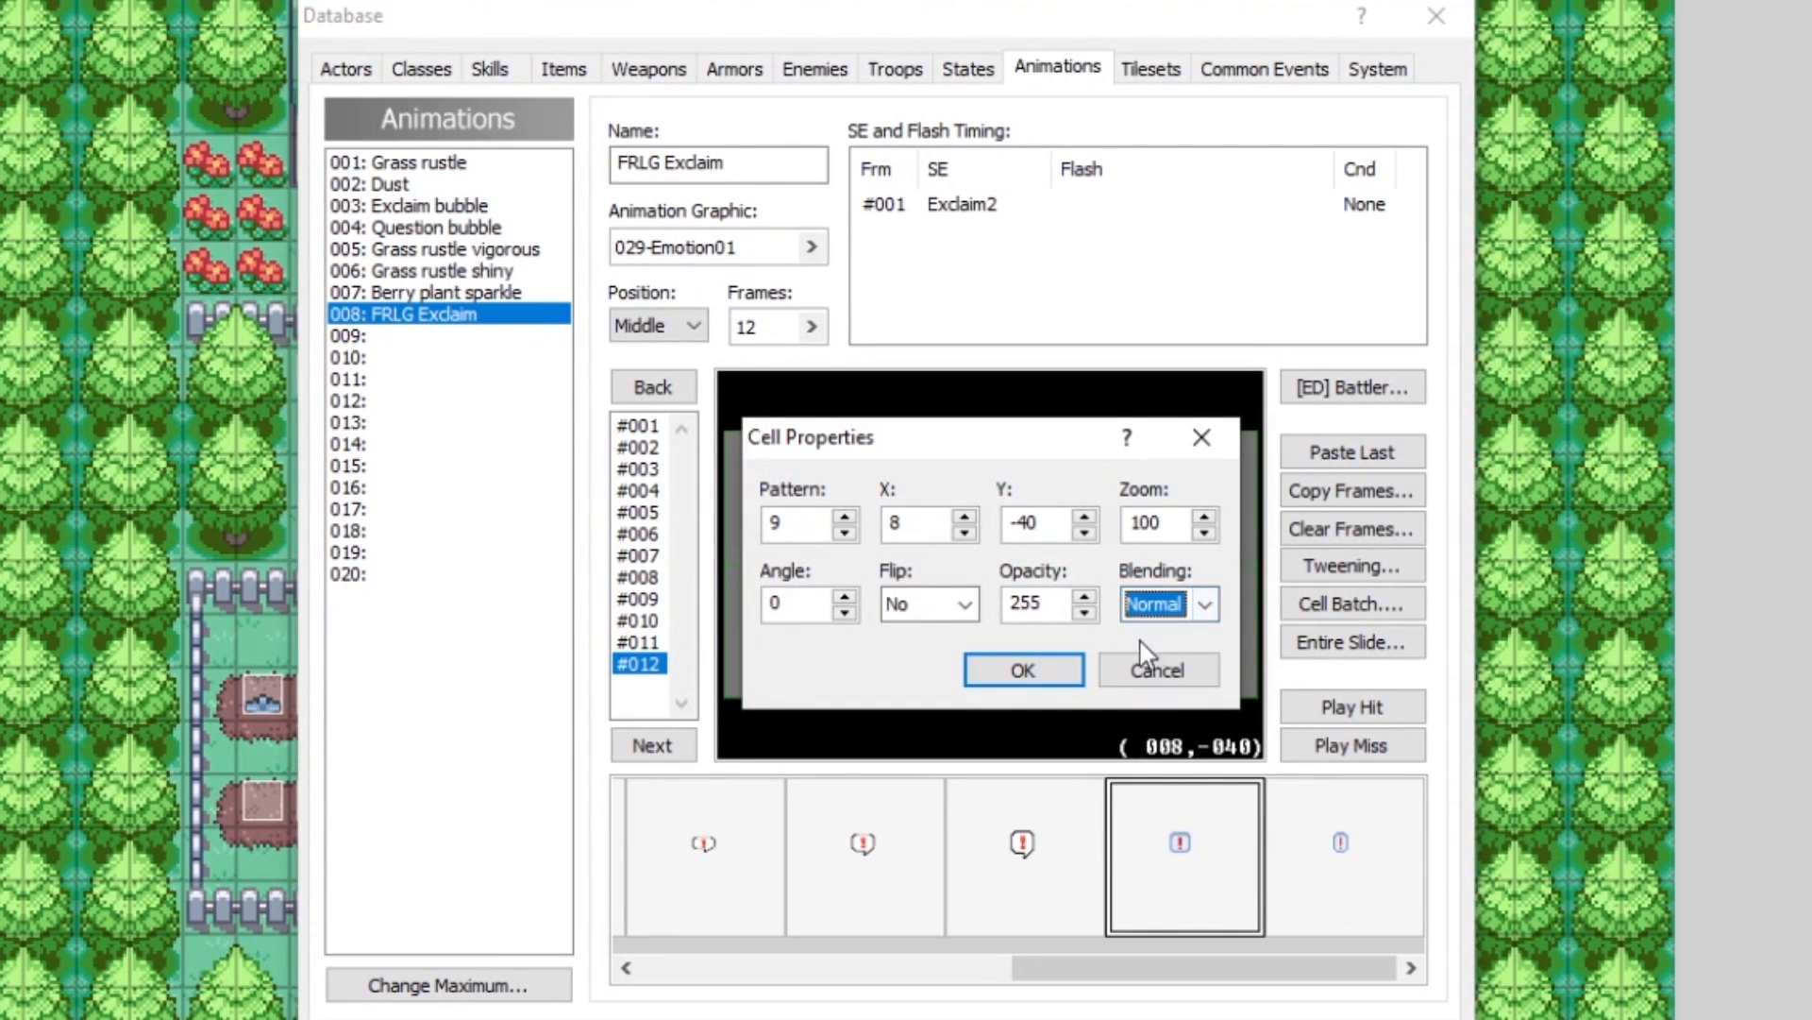
click(1013, 675)
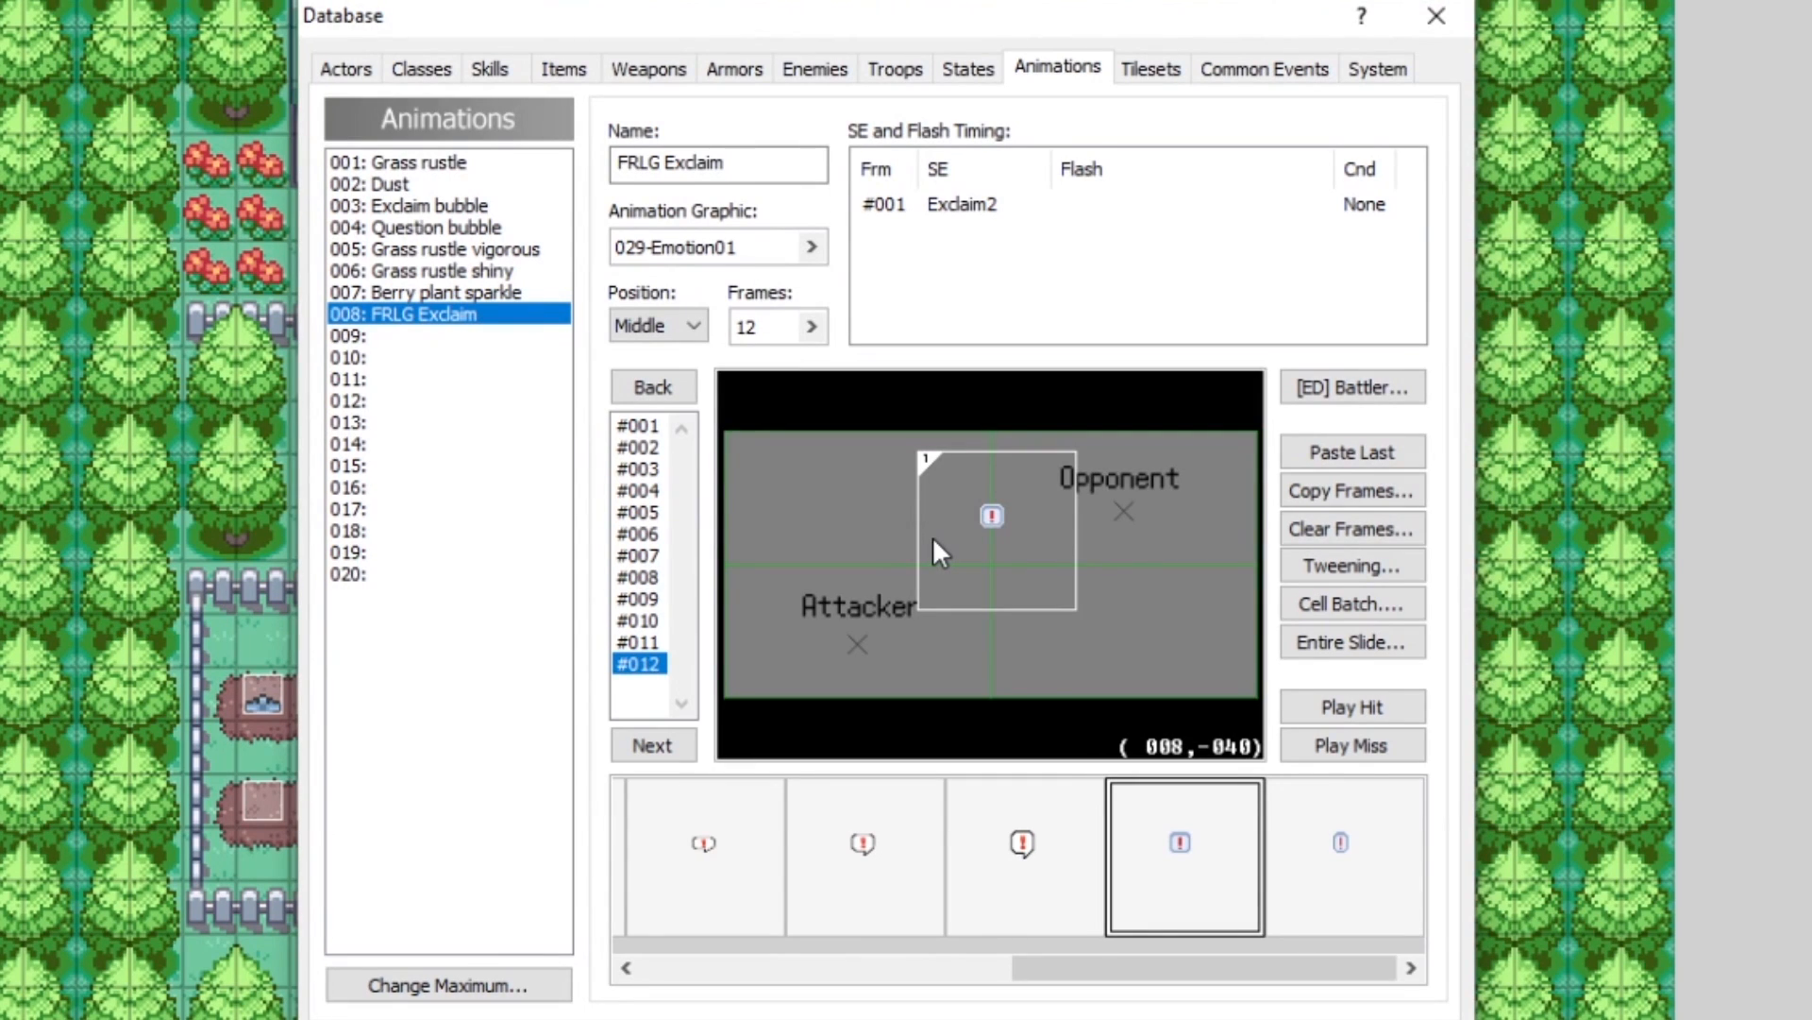
Step: Check the cell properties of the bubble in frame 1, keeping its blending at Normal
click(639, 426)
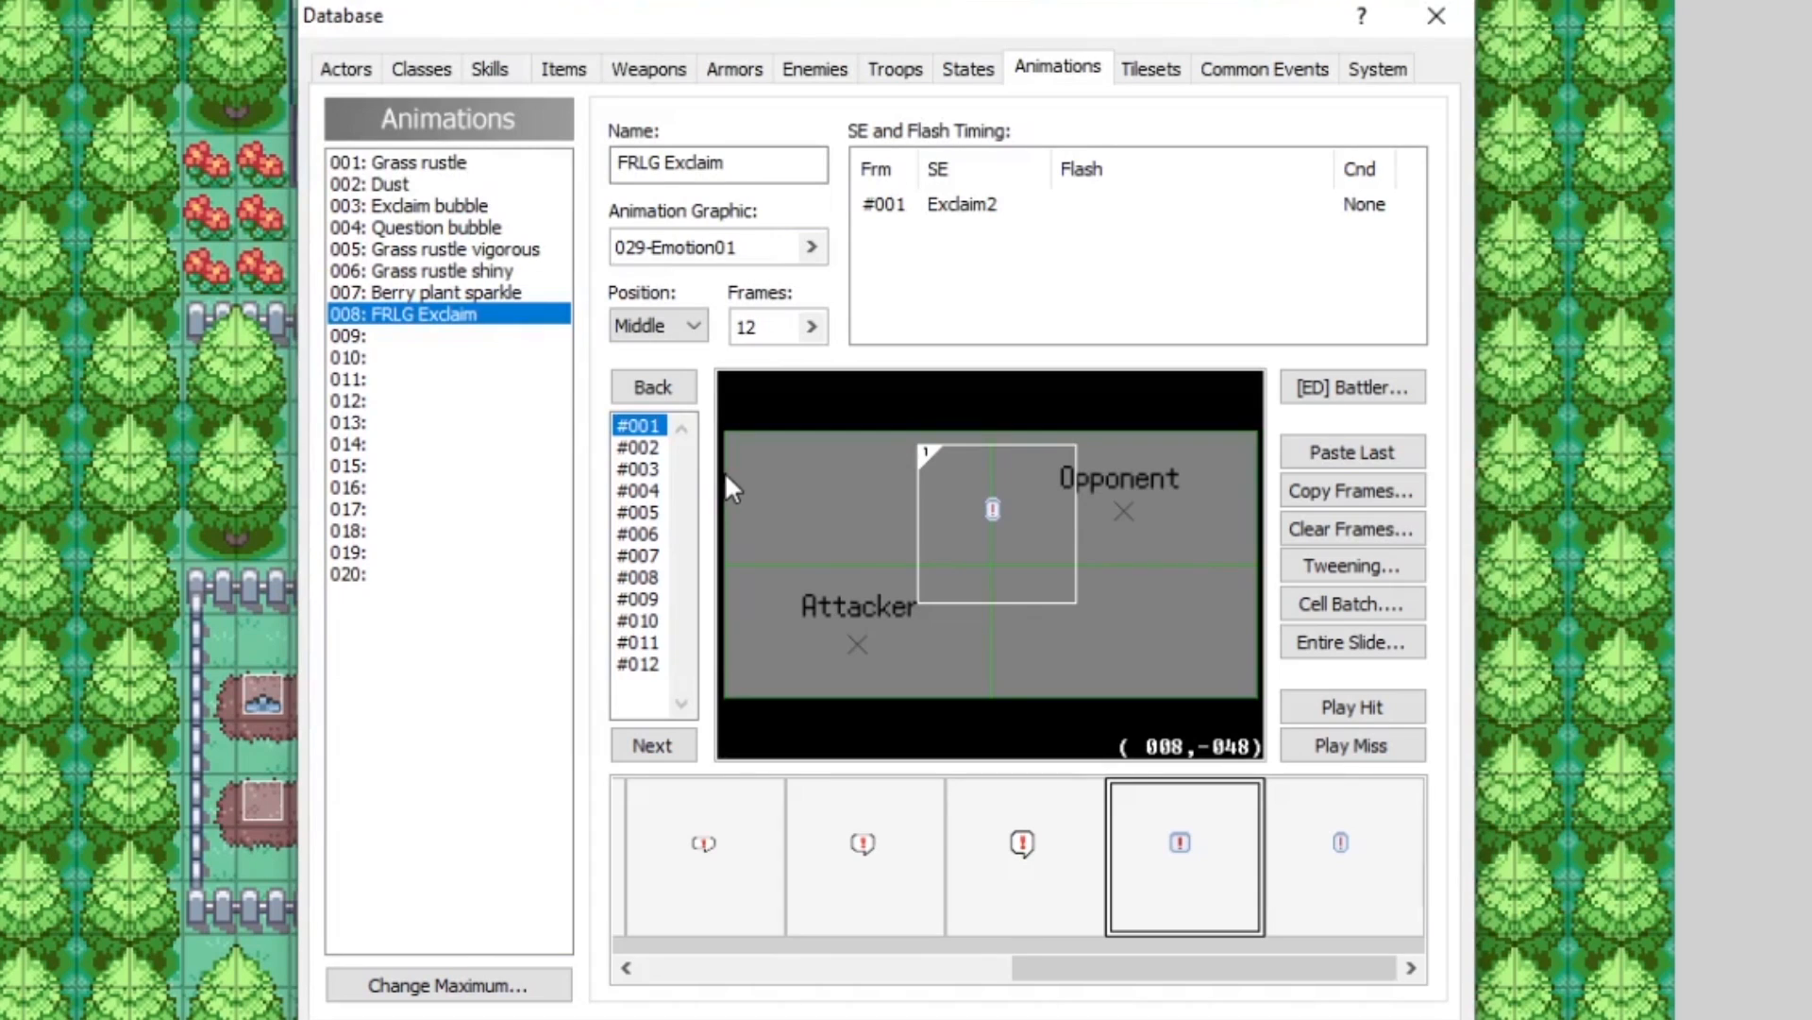
right_click(966, 489)
click(1020, 510)
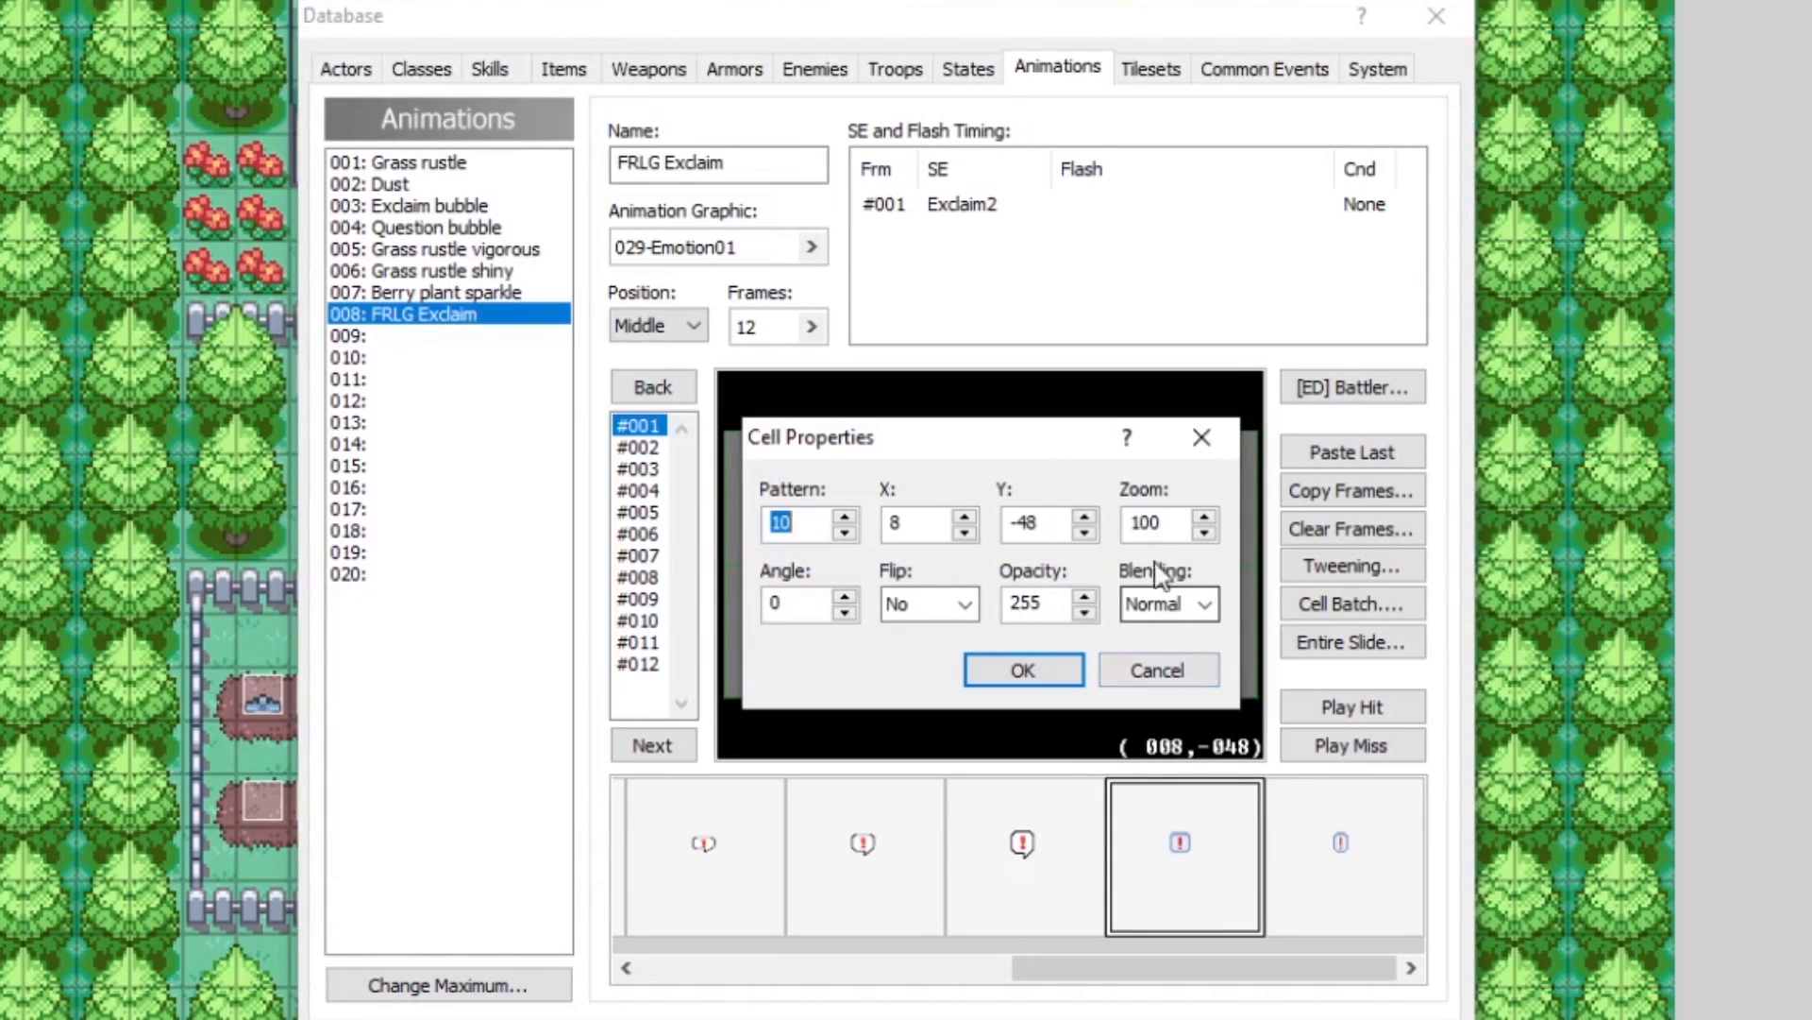
click(1034, 675)
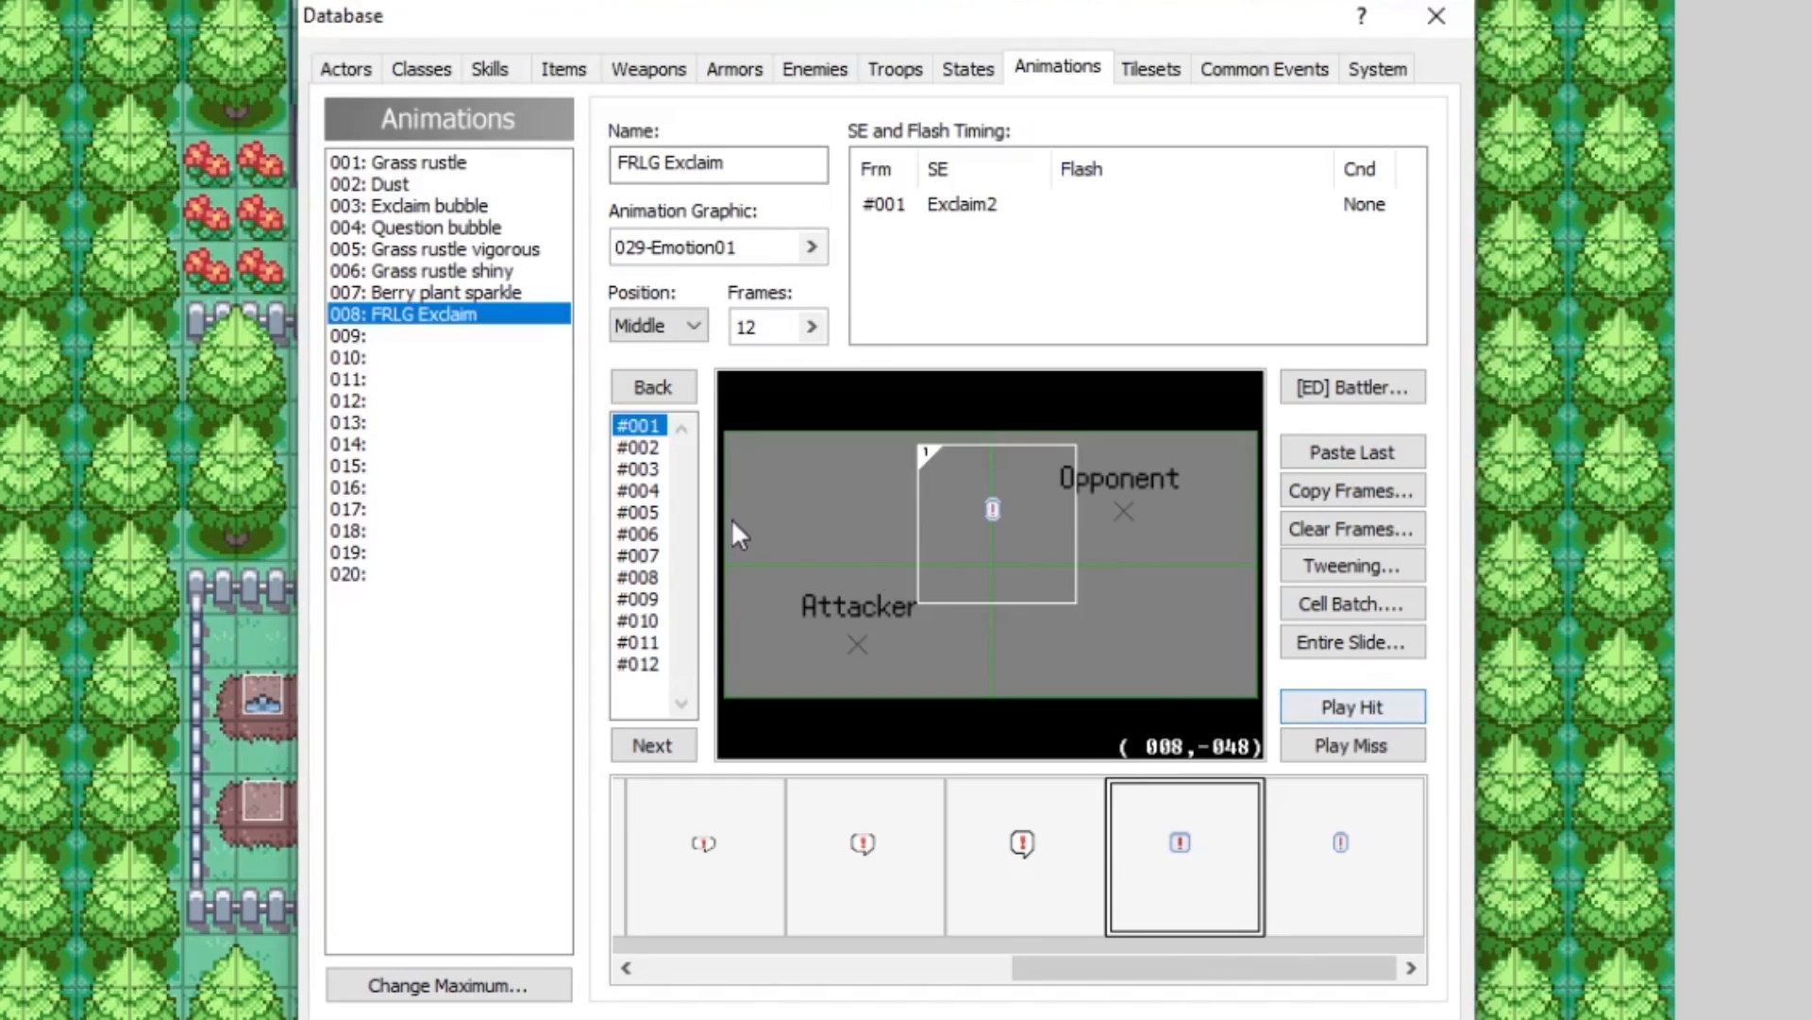
Step: Preview FRLG Exclaim as a hit again and accept the database to return to the Route 1 map
click(1339, 699)
click(1338, 699)
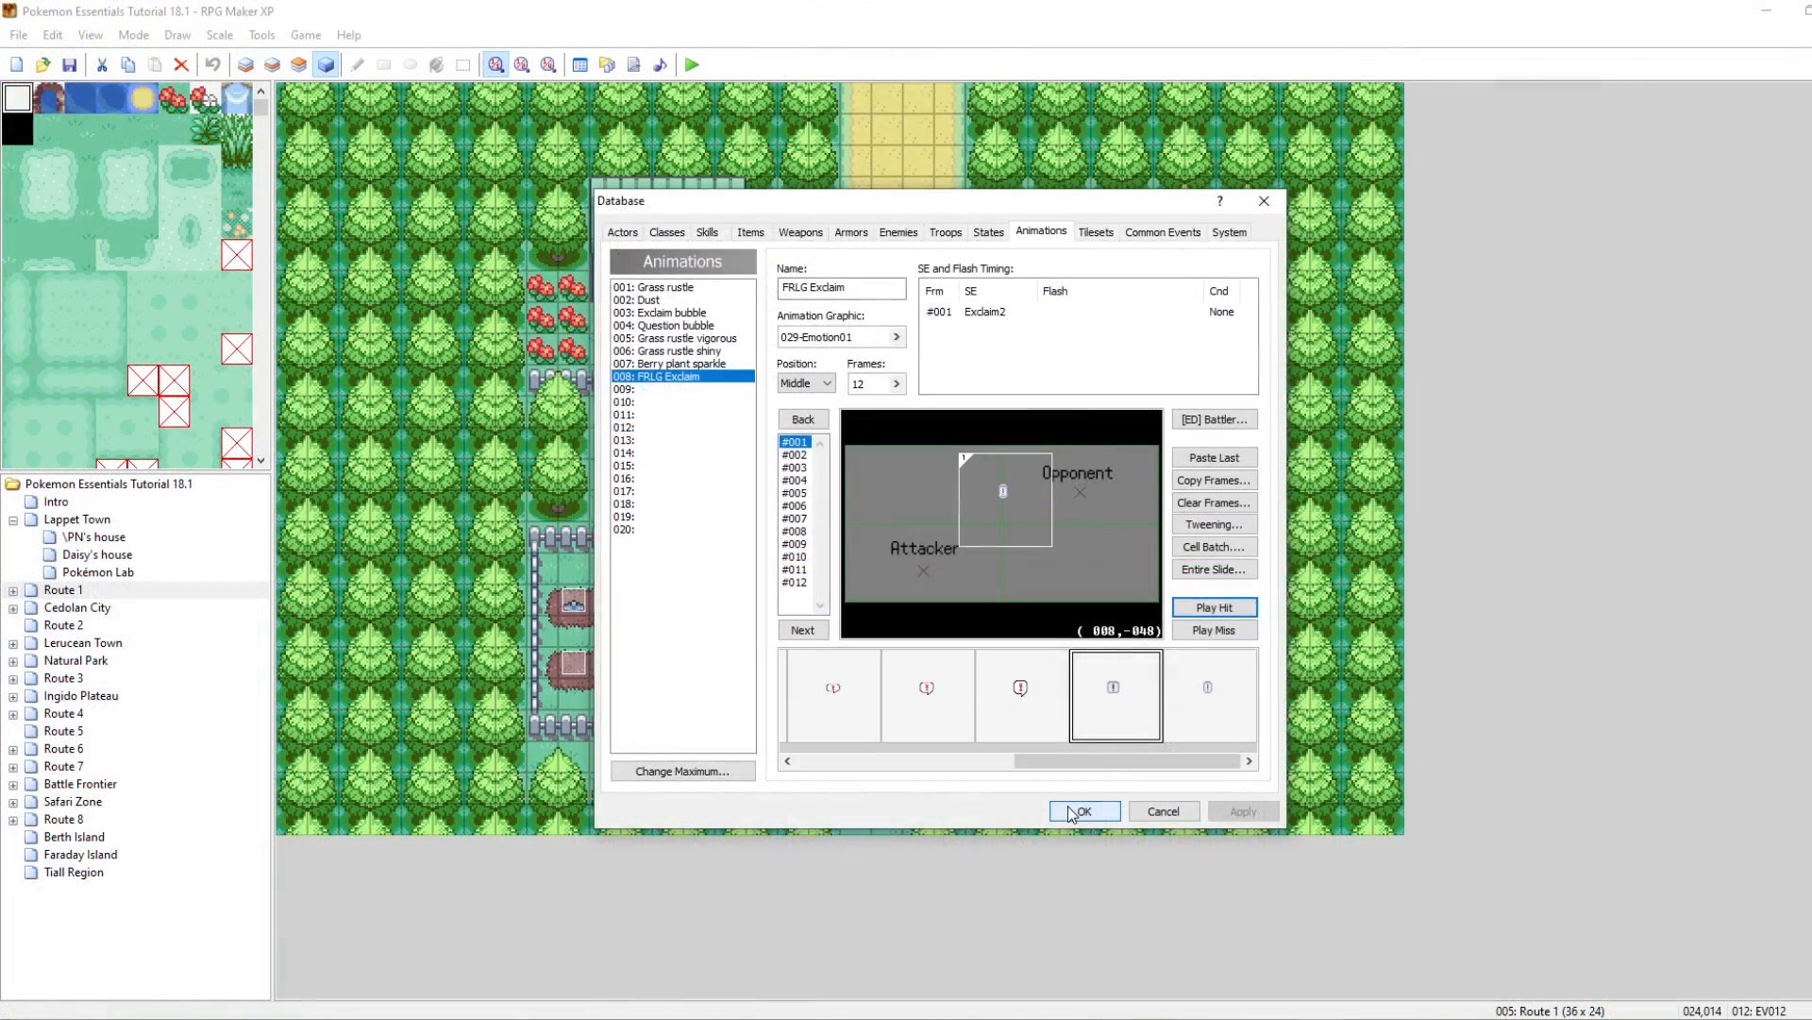
click(1186, 809)
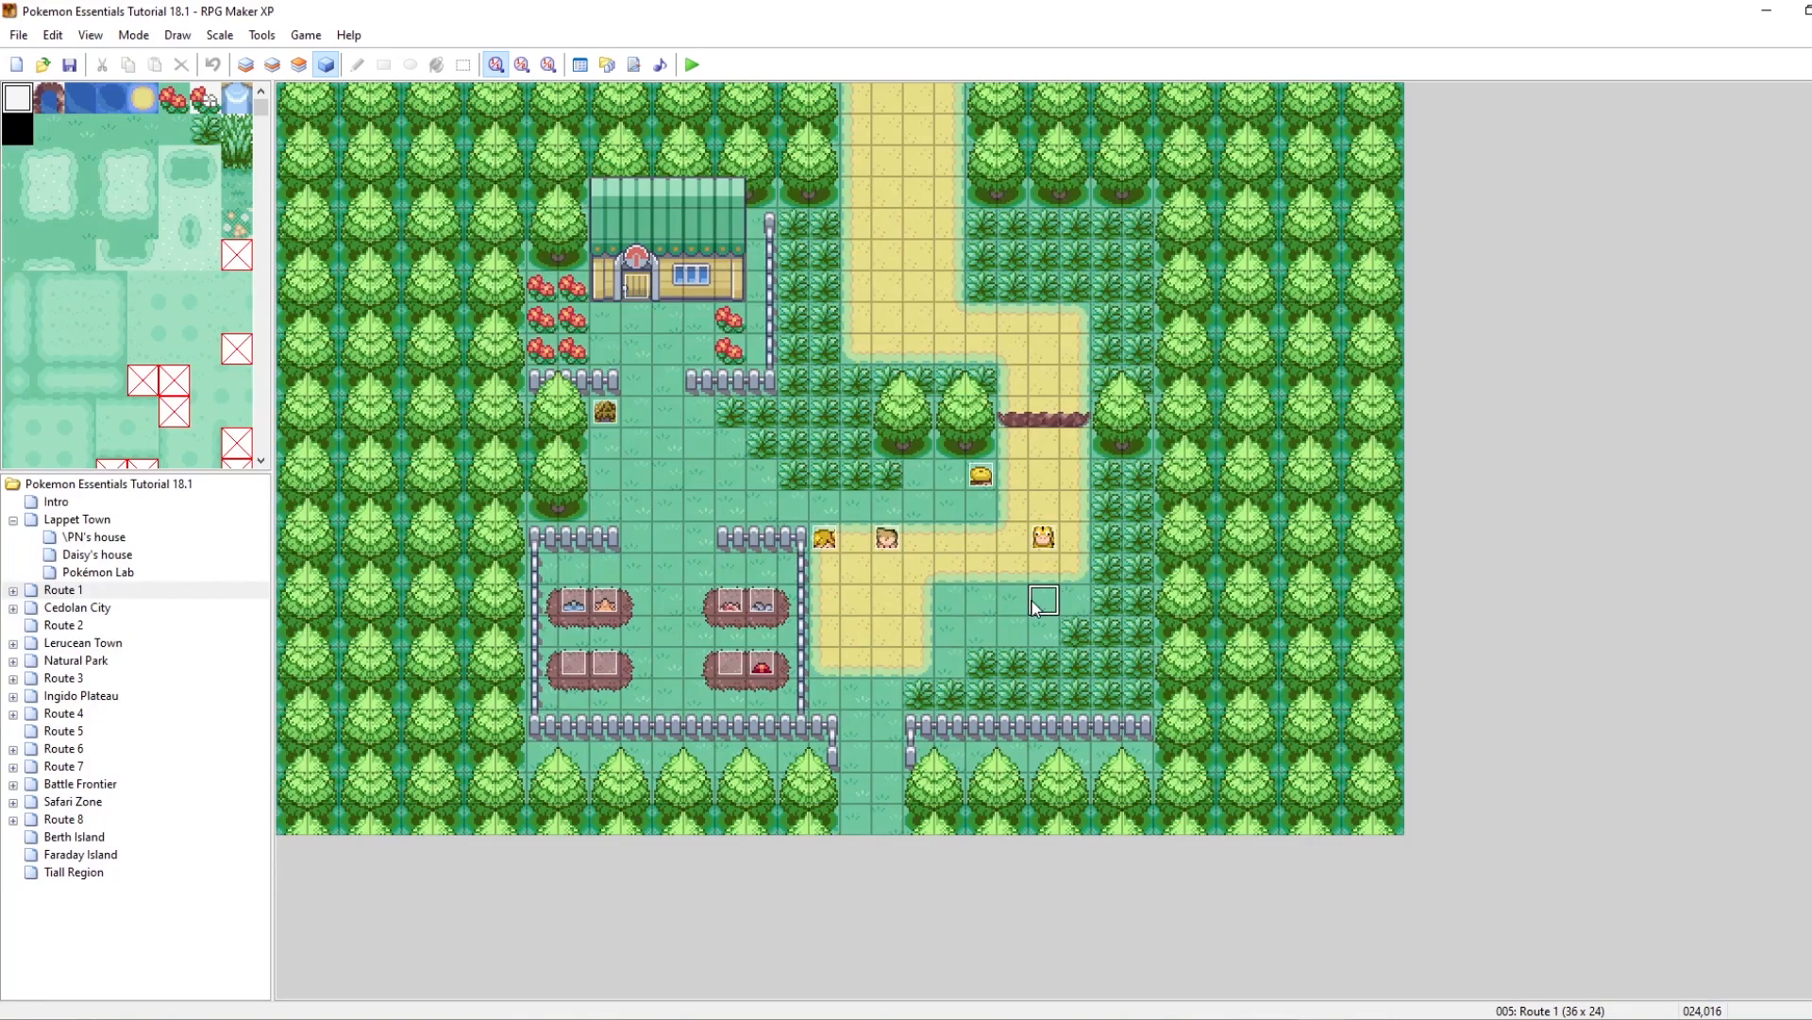
Step: Change the Psyduck event's Show Animation command to 008: FRLG Exclaim on Route 1 and accept the event
click(979, 478)
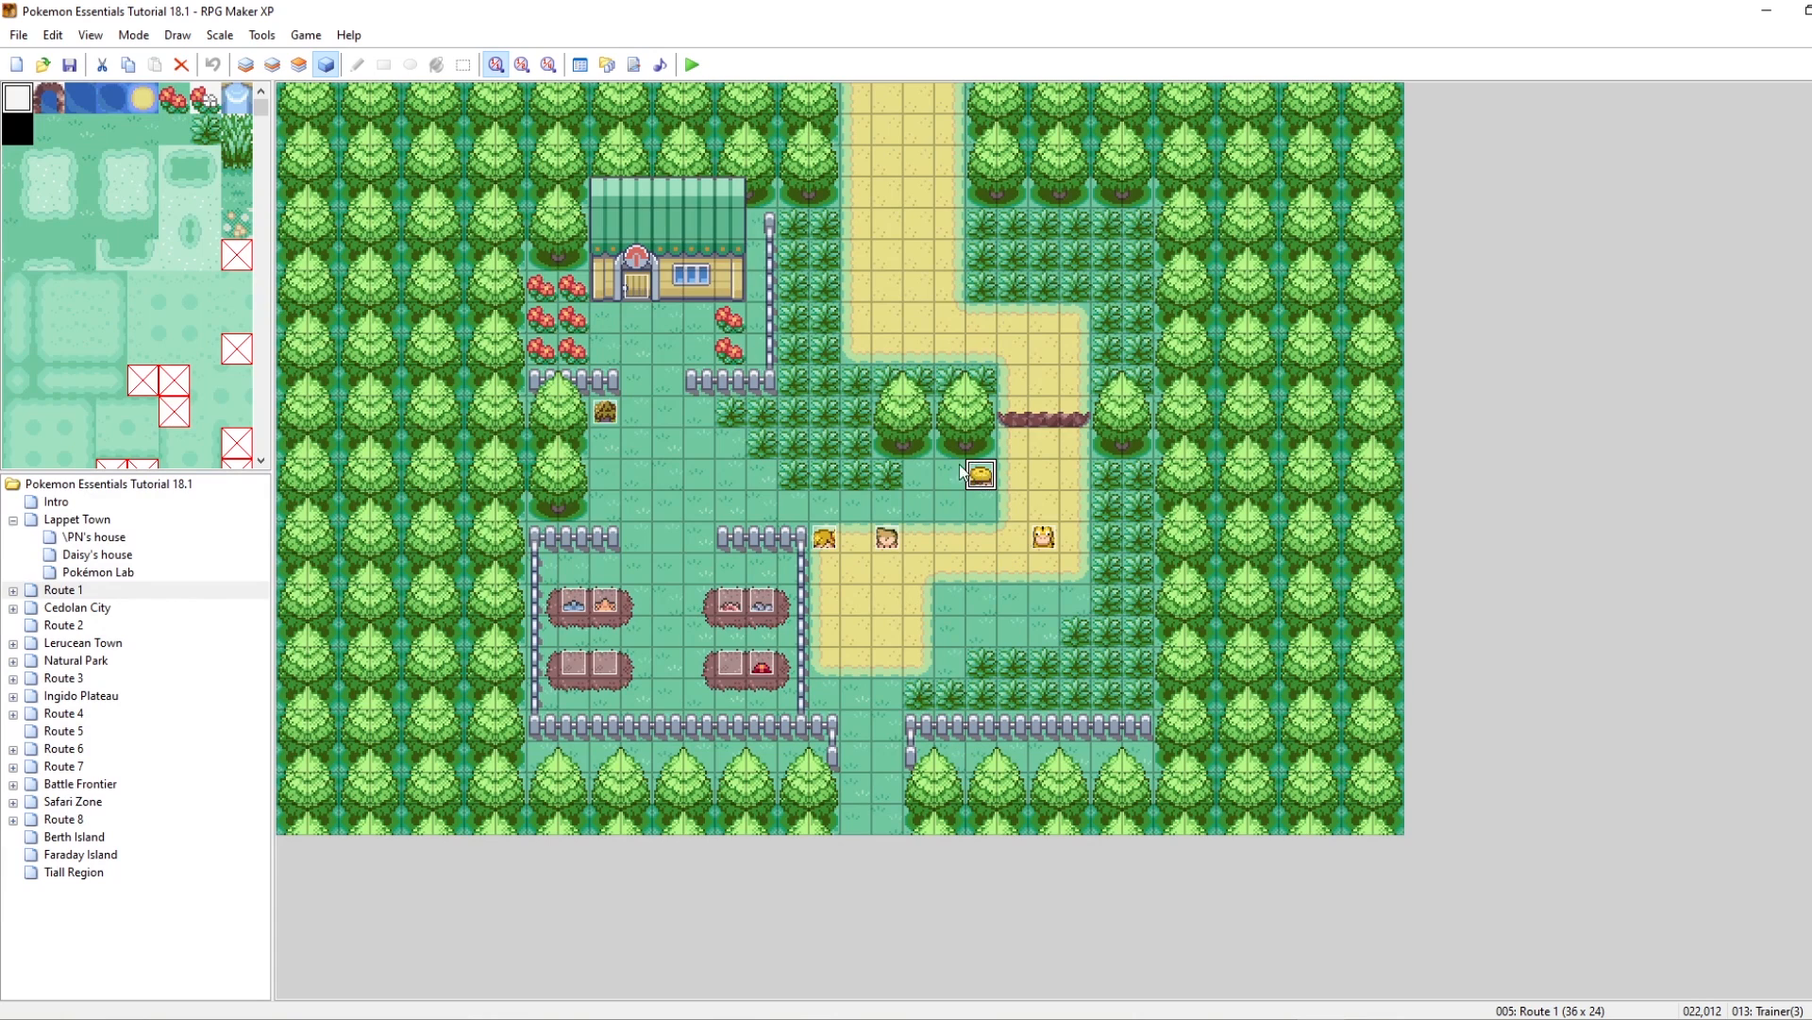
right_click(1041, 538)
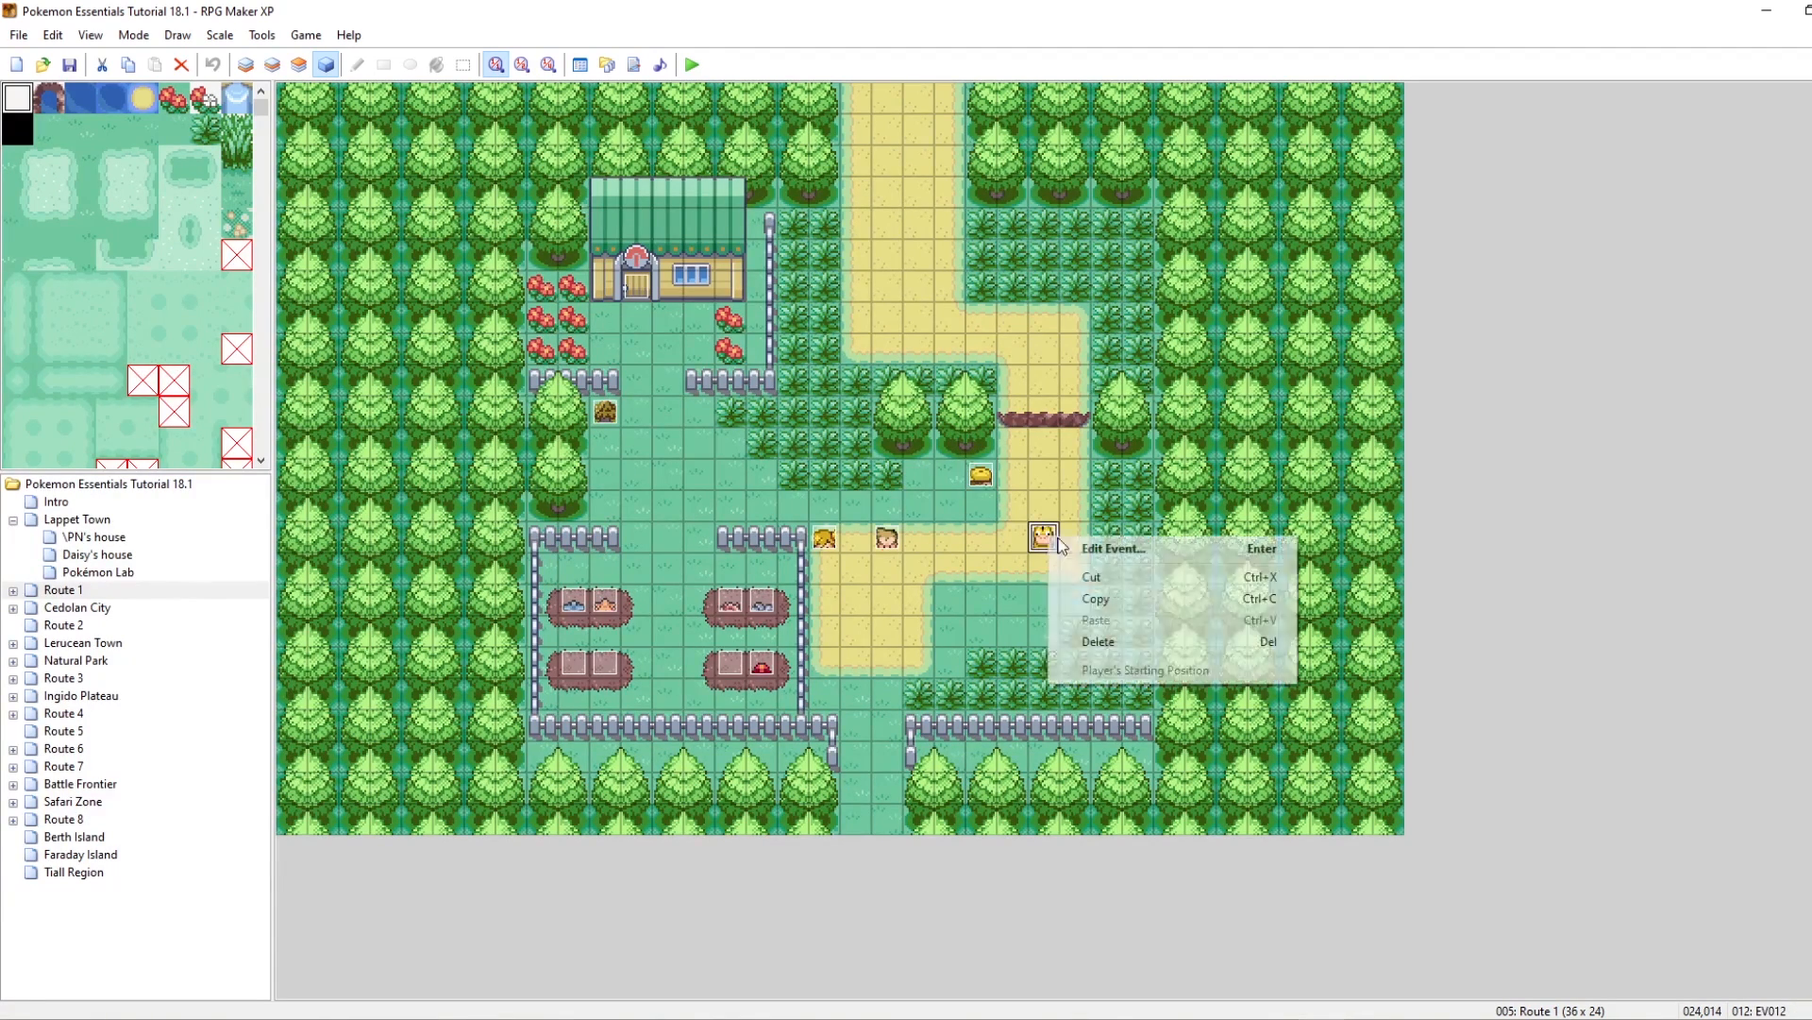
click(1067, 540)
right_click(1044, 334)
click(1085, 369)
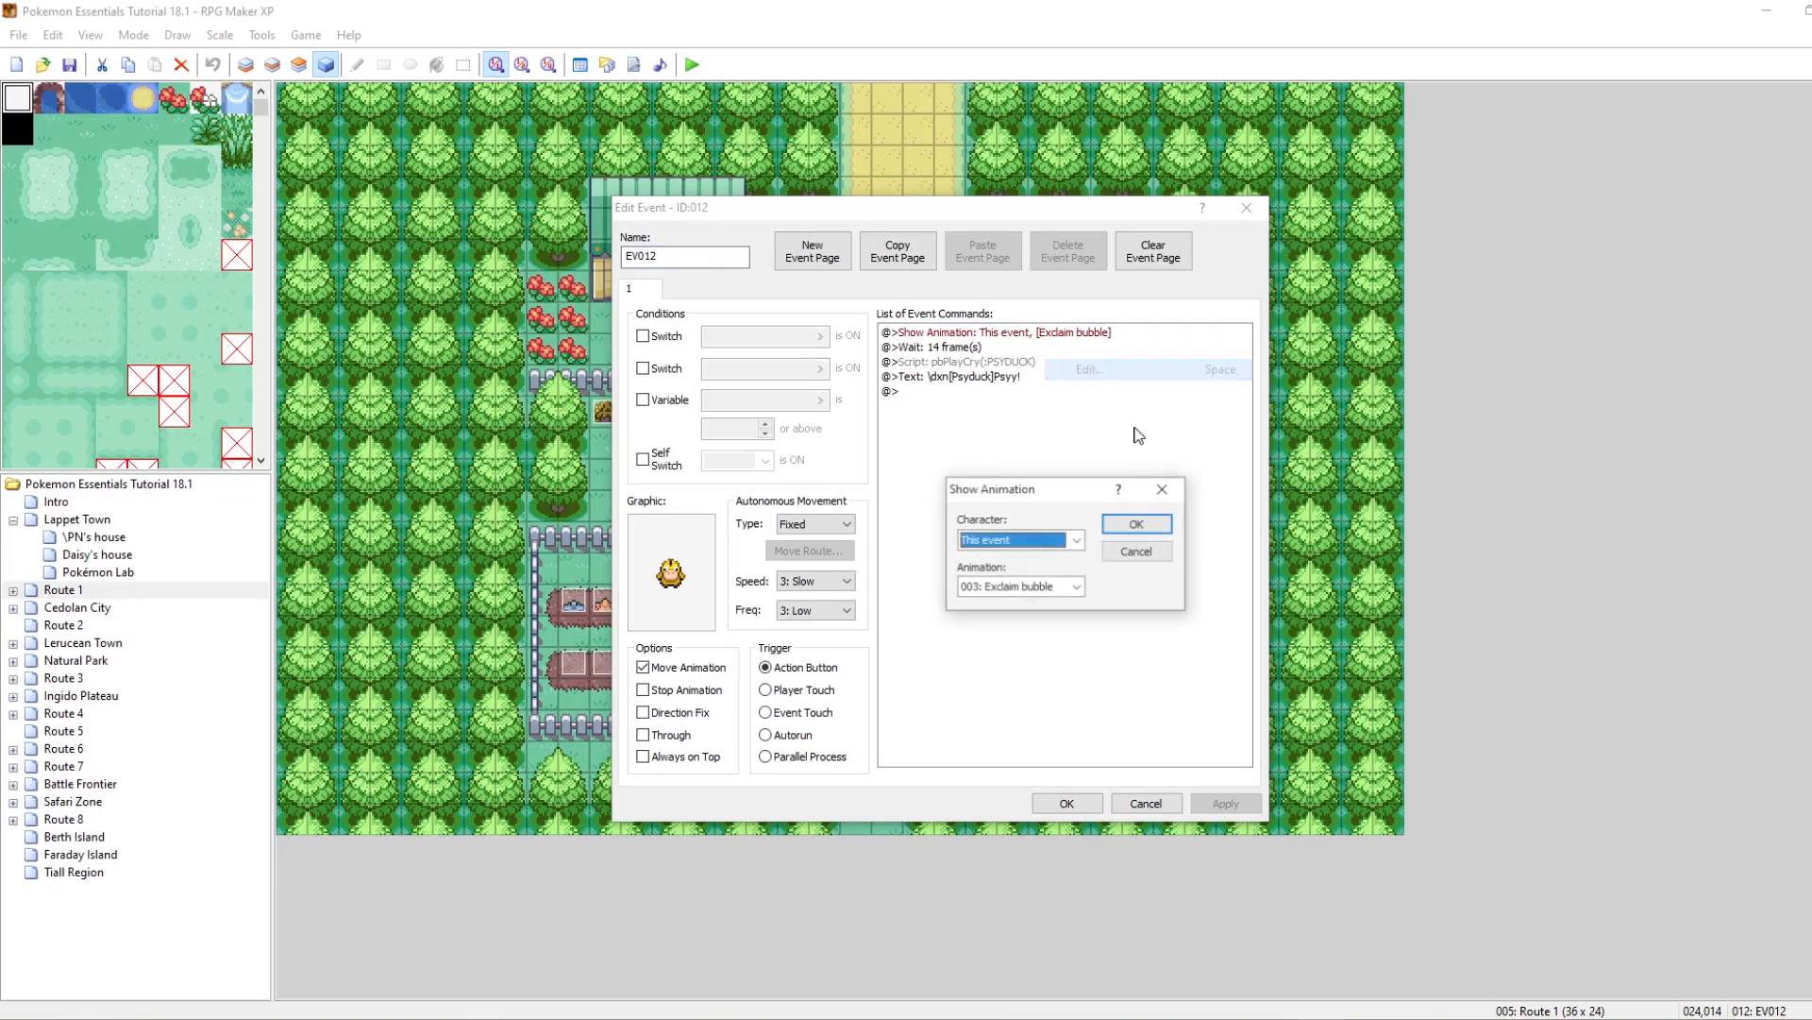
click(1005, 586)
click(1004, 592)
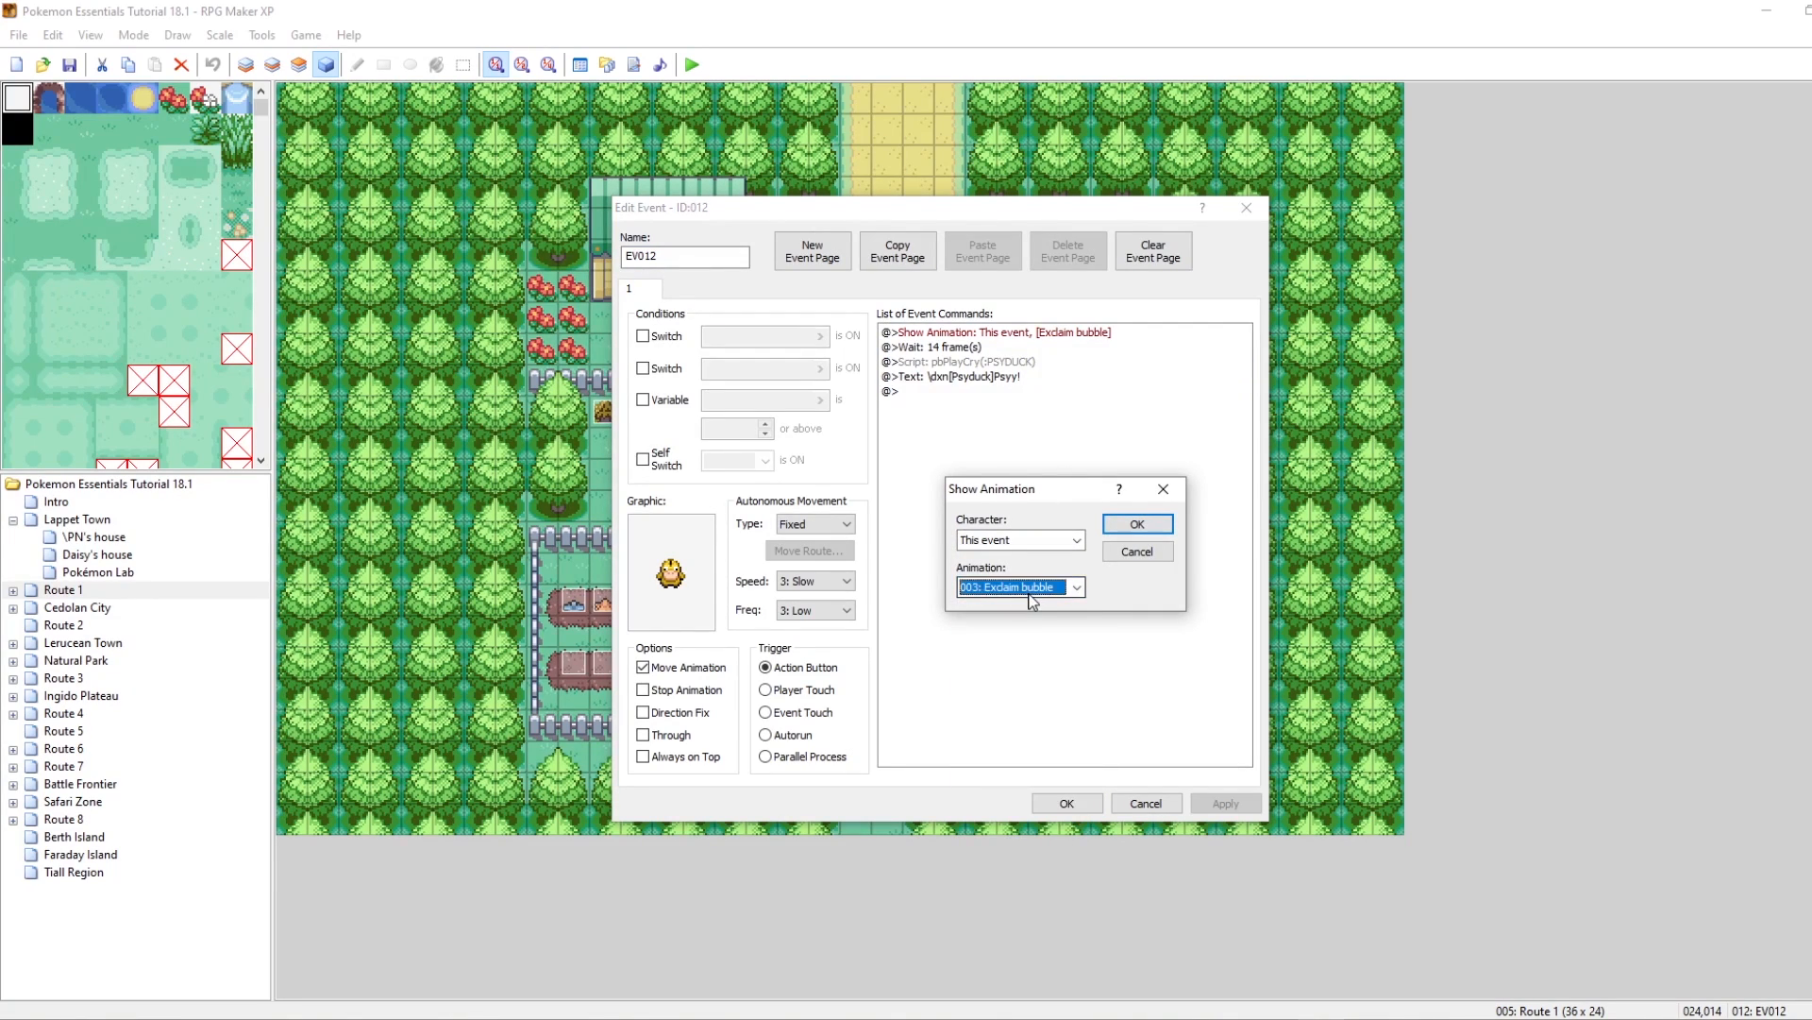
click(1024, 593)
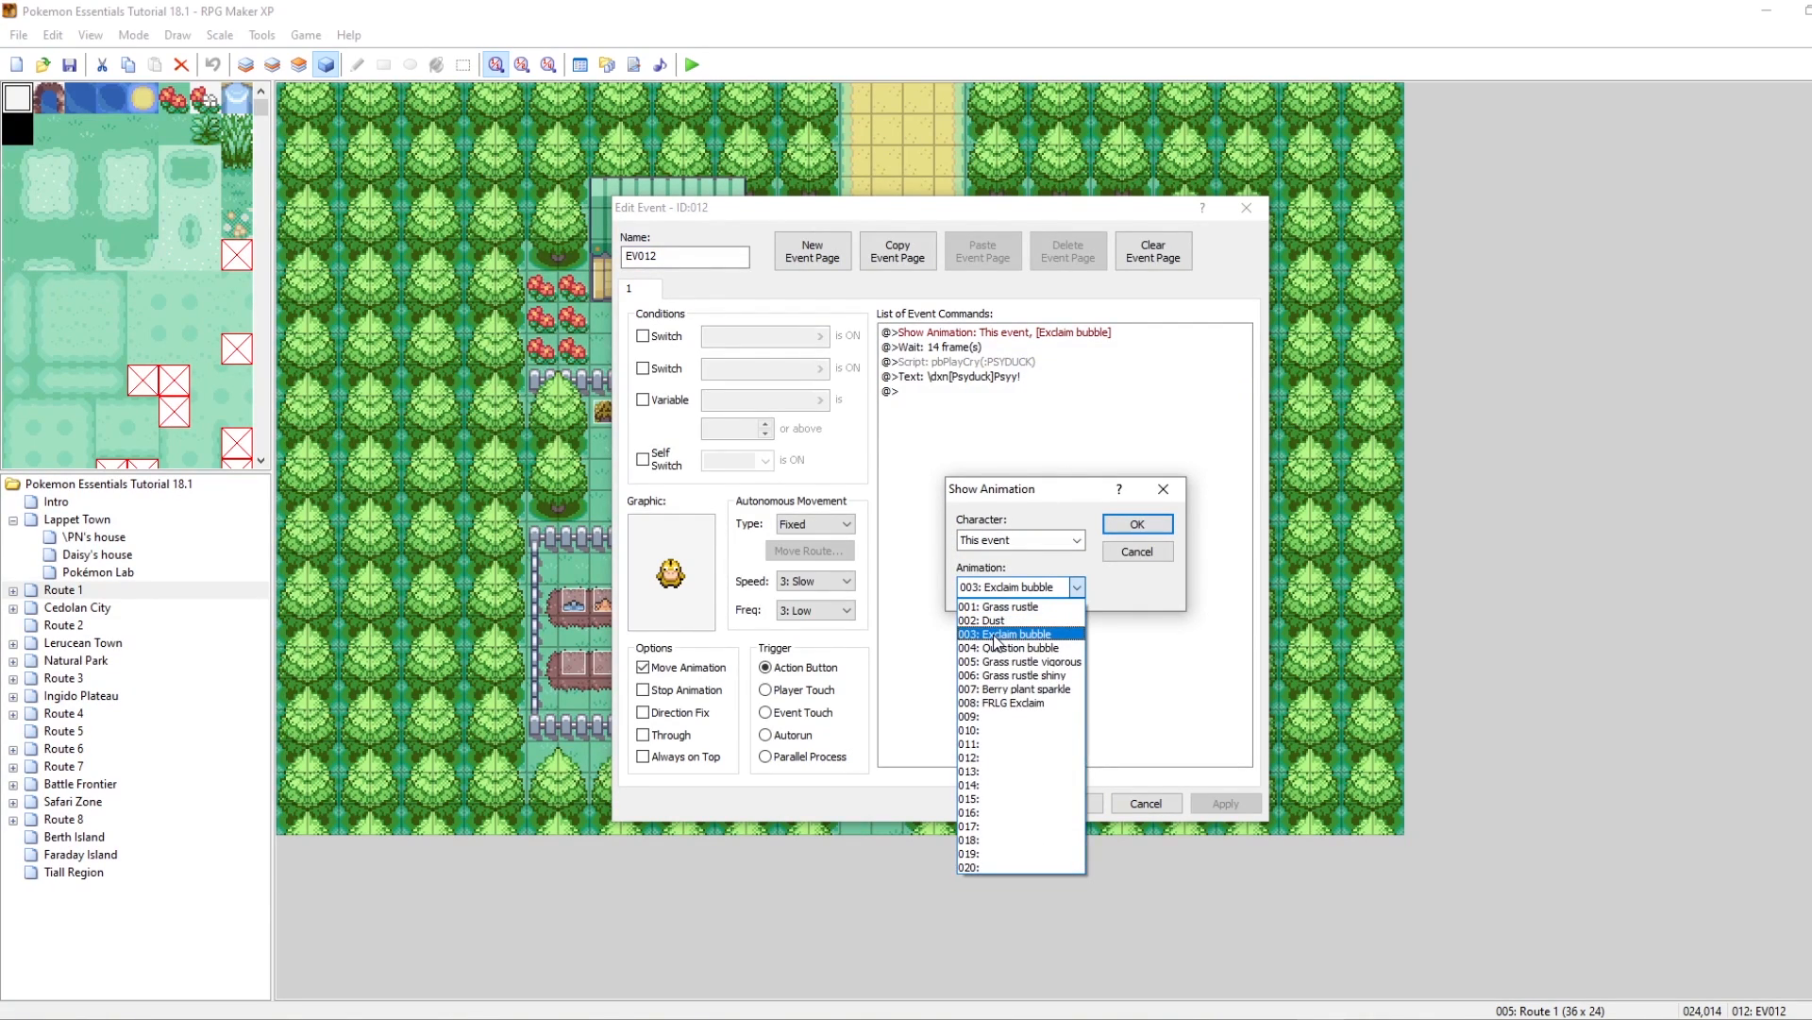
click(1002, 703)
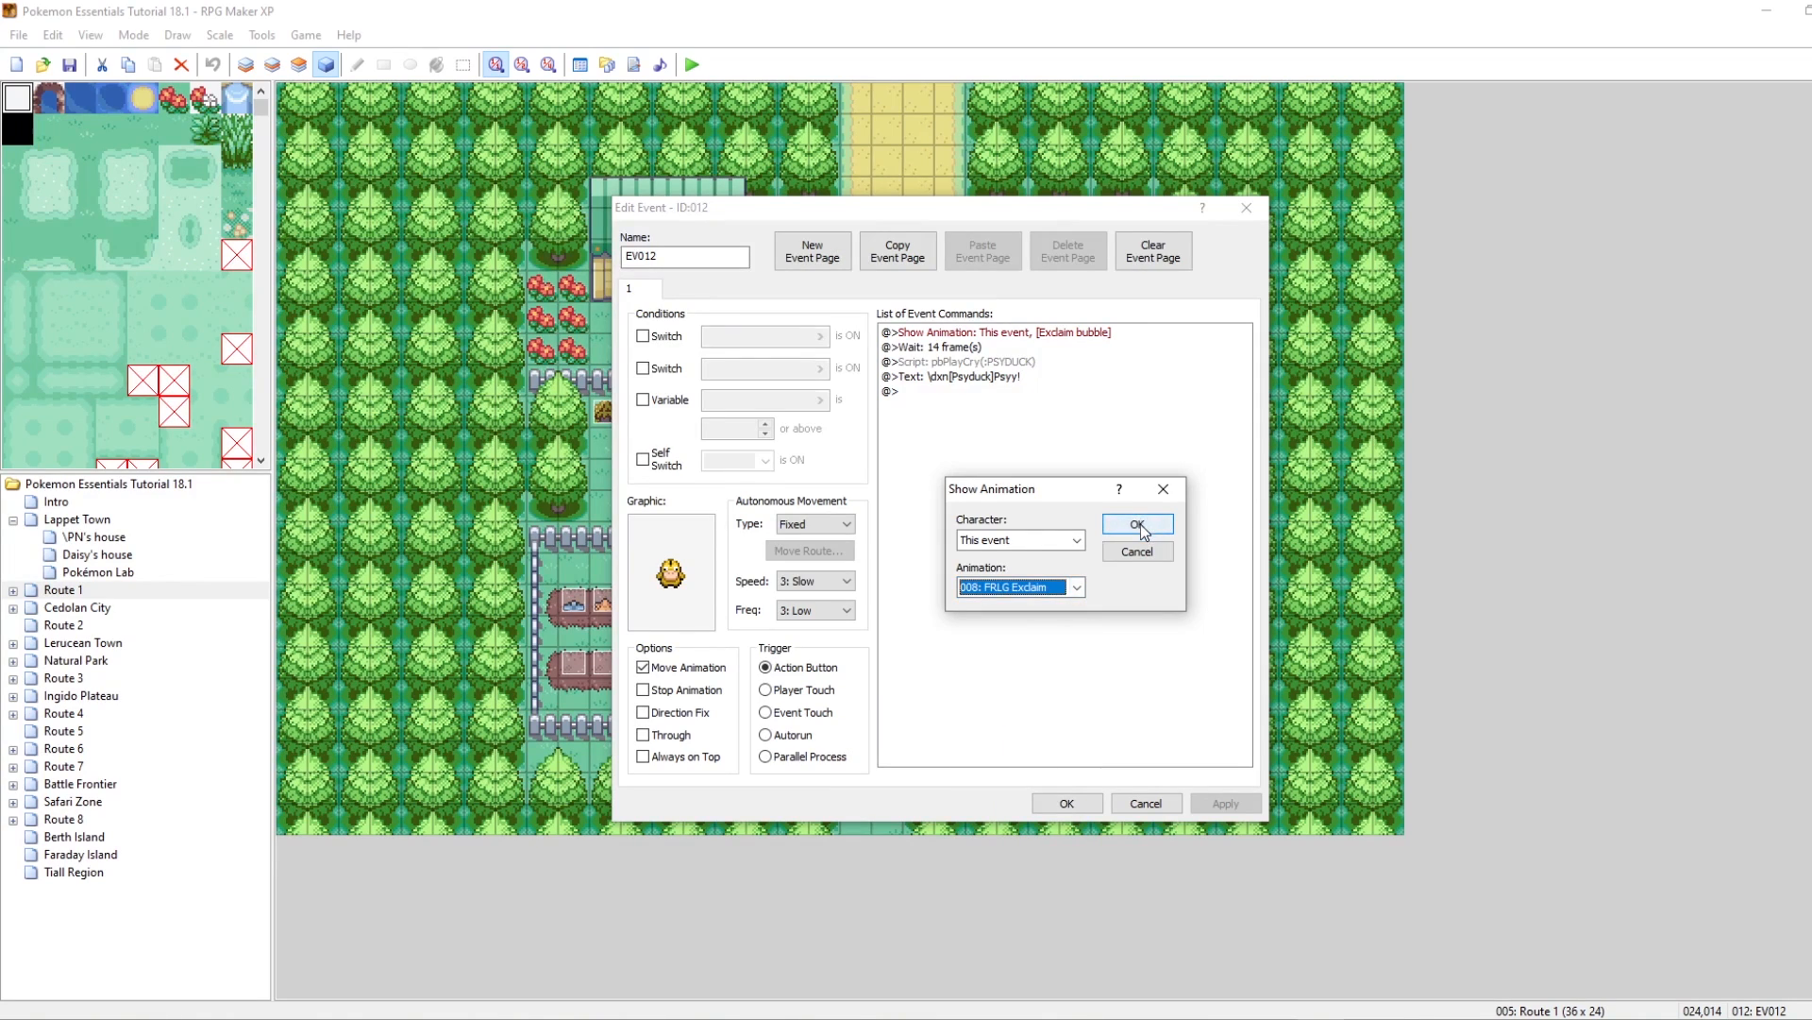
click(1138, 525)
click(1226, 806)
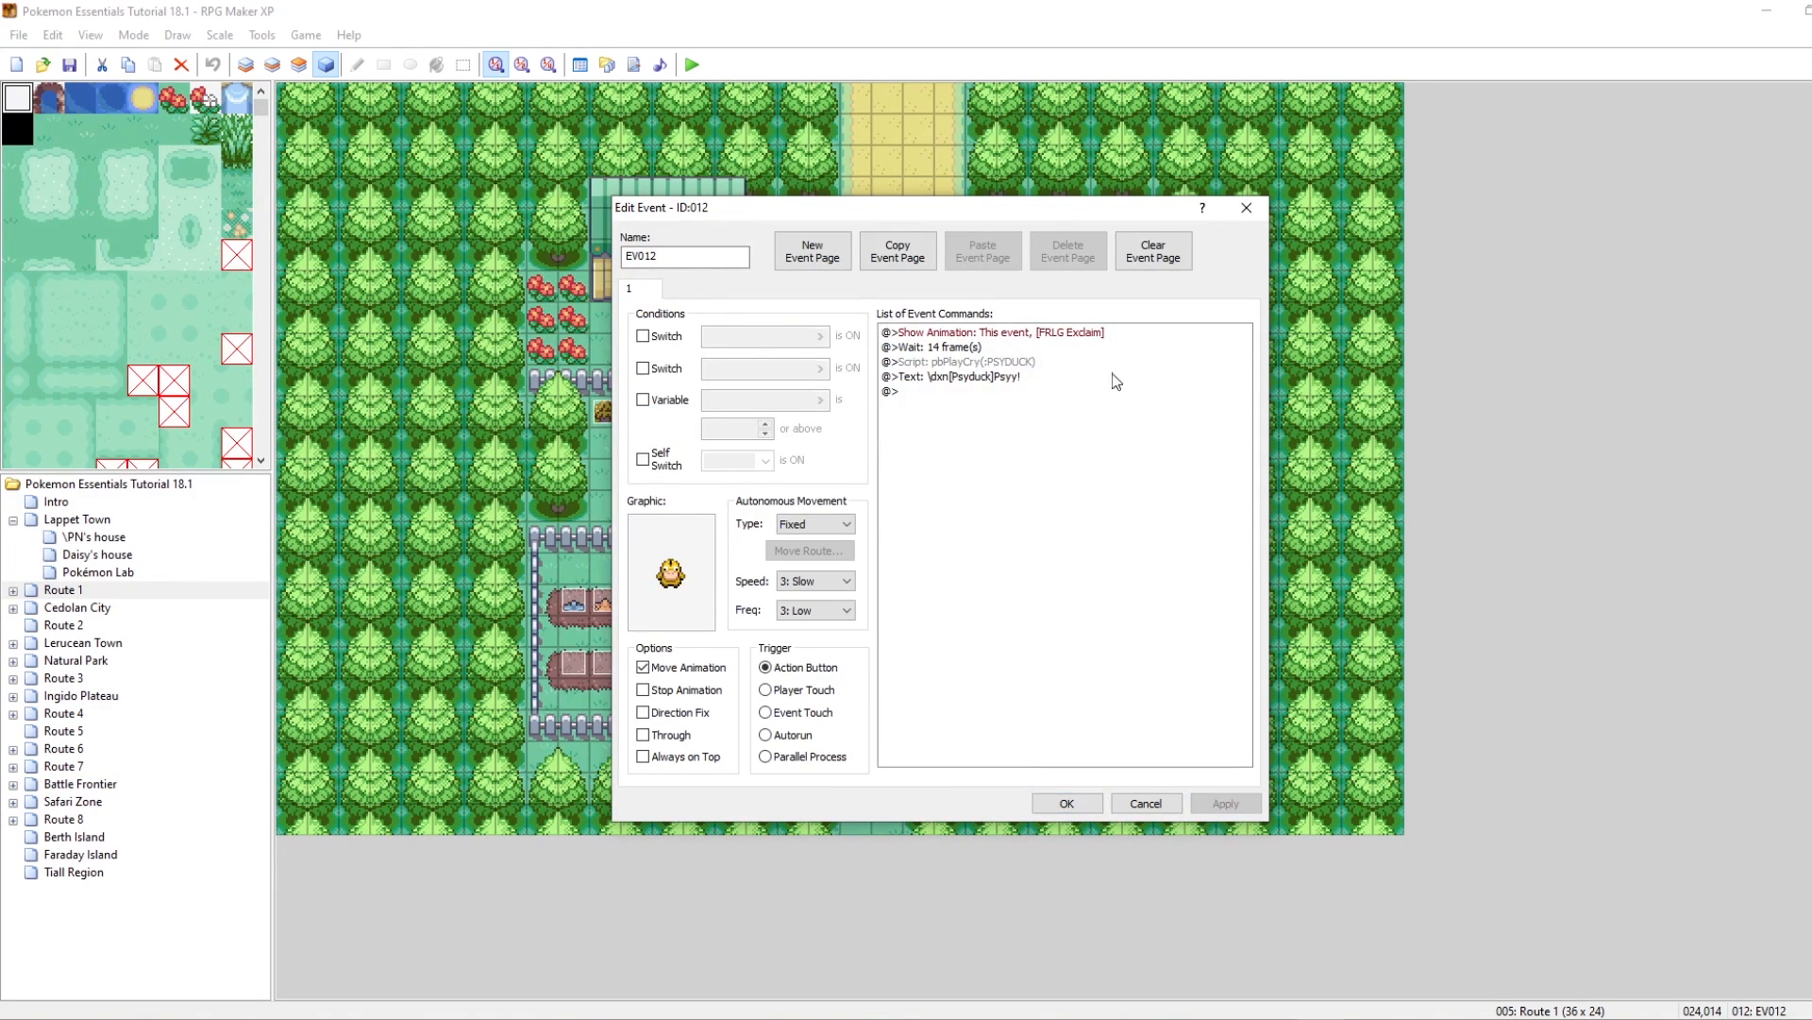
click(1066, 804)
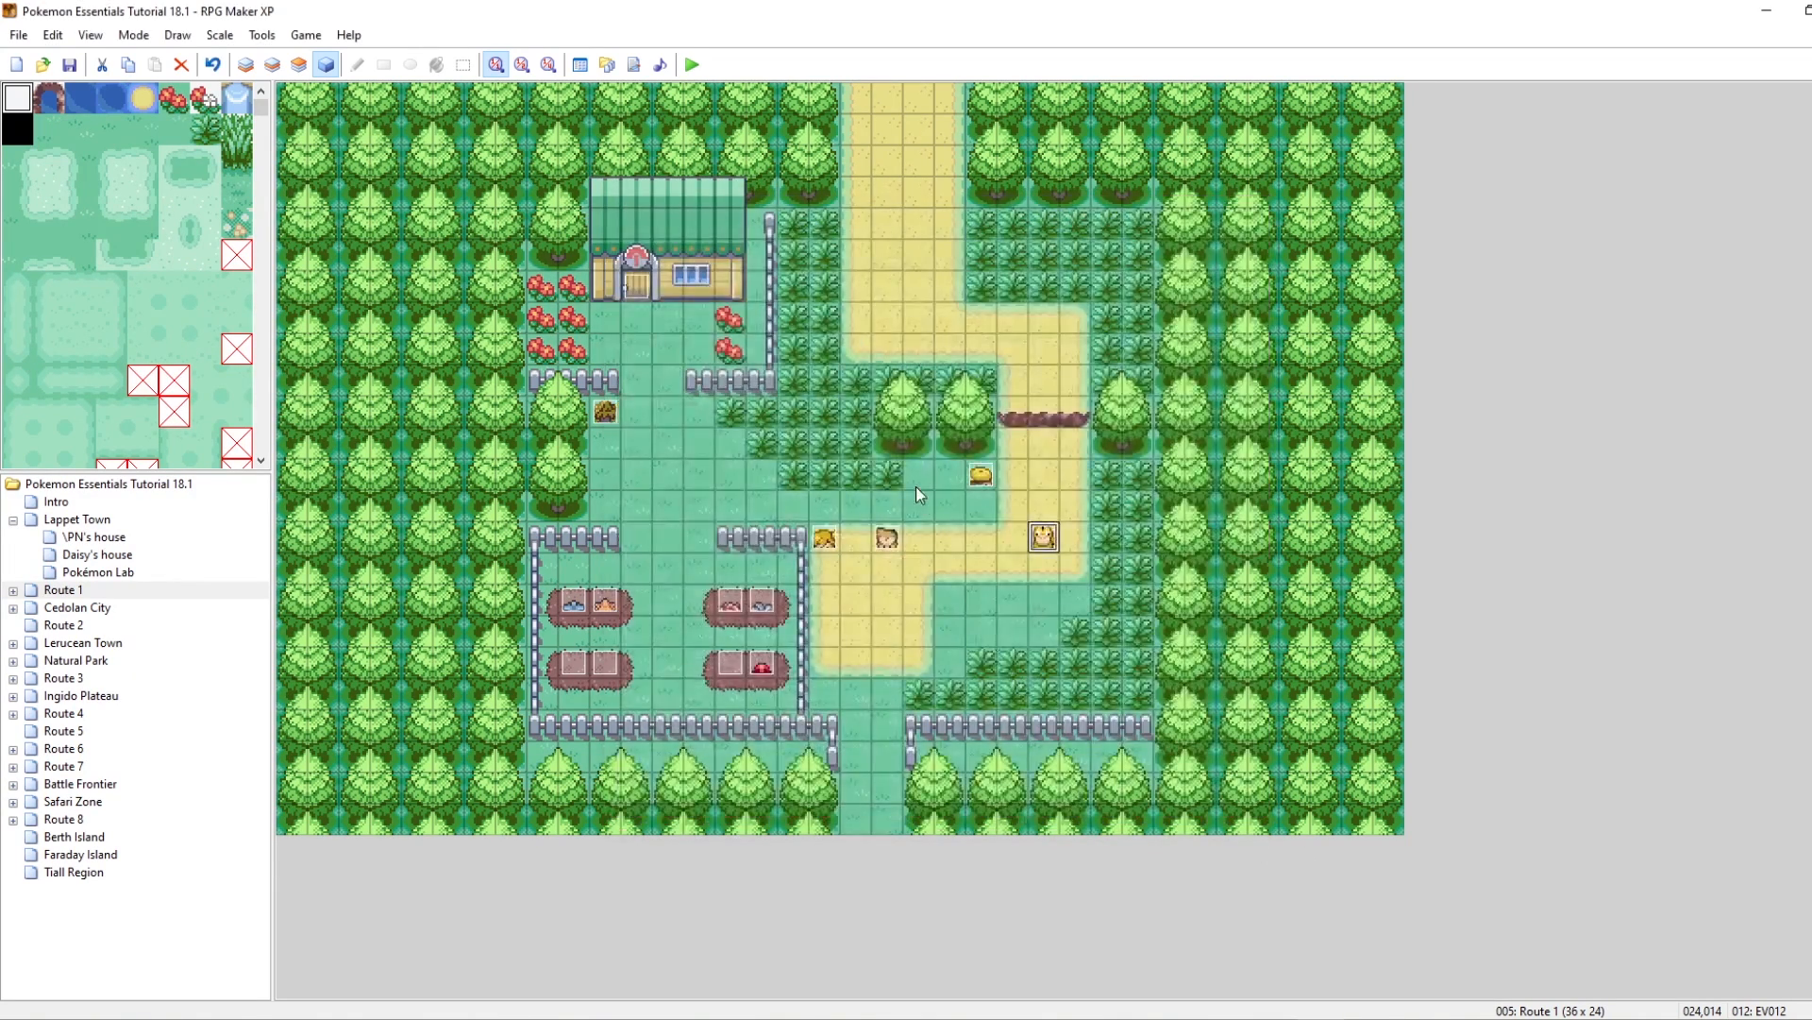
Step: Add 8 as the second argument of the pbExclaim call in pbNoticePlayer in the PSystem_Utilities script and accept
click(633, 64)
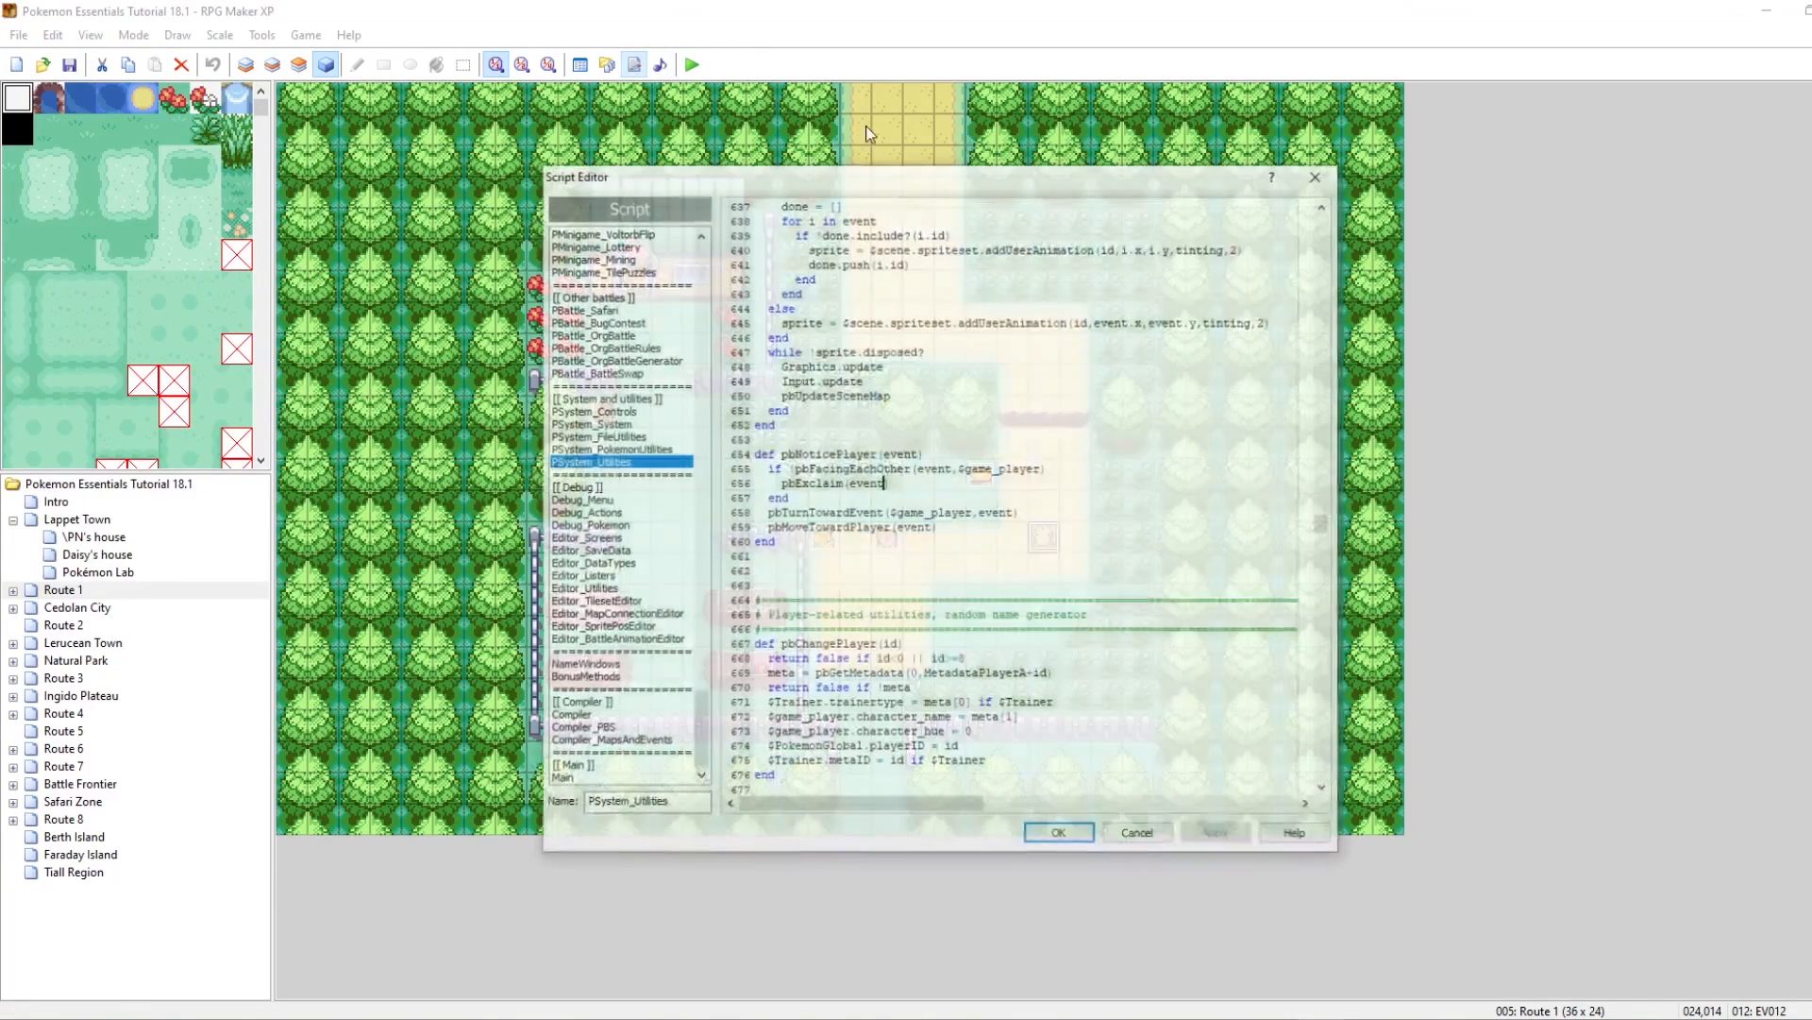
text(,8)
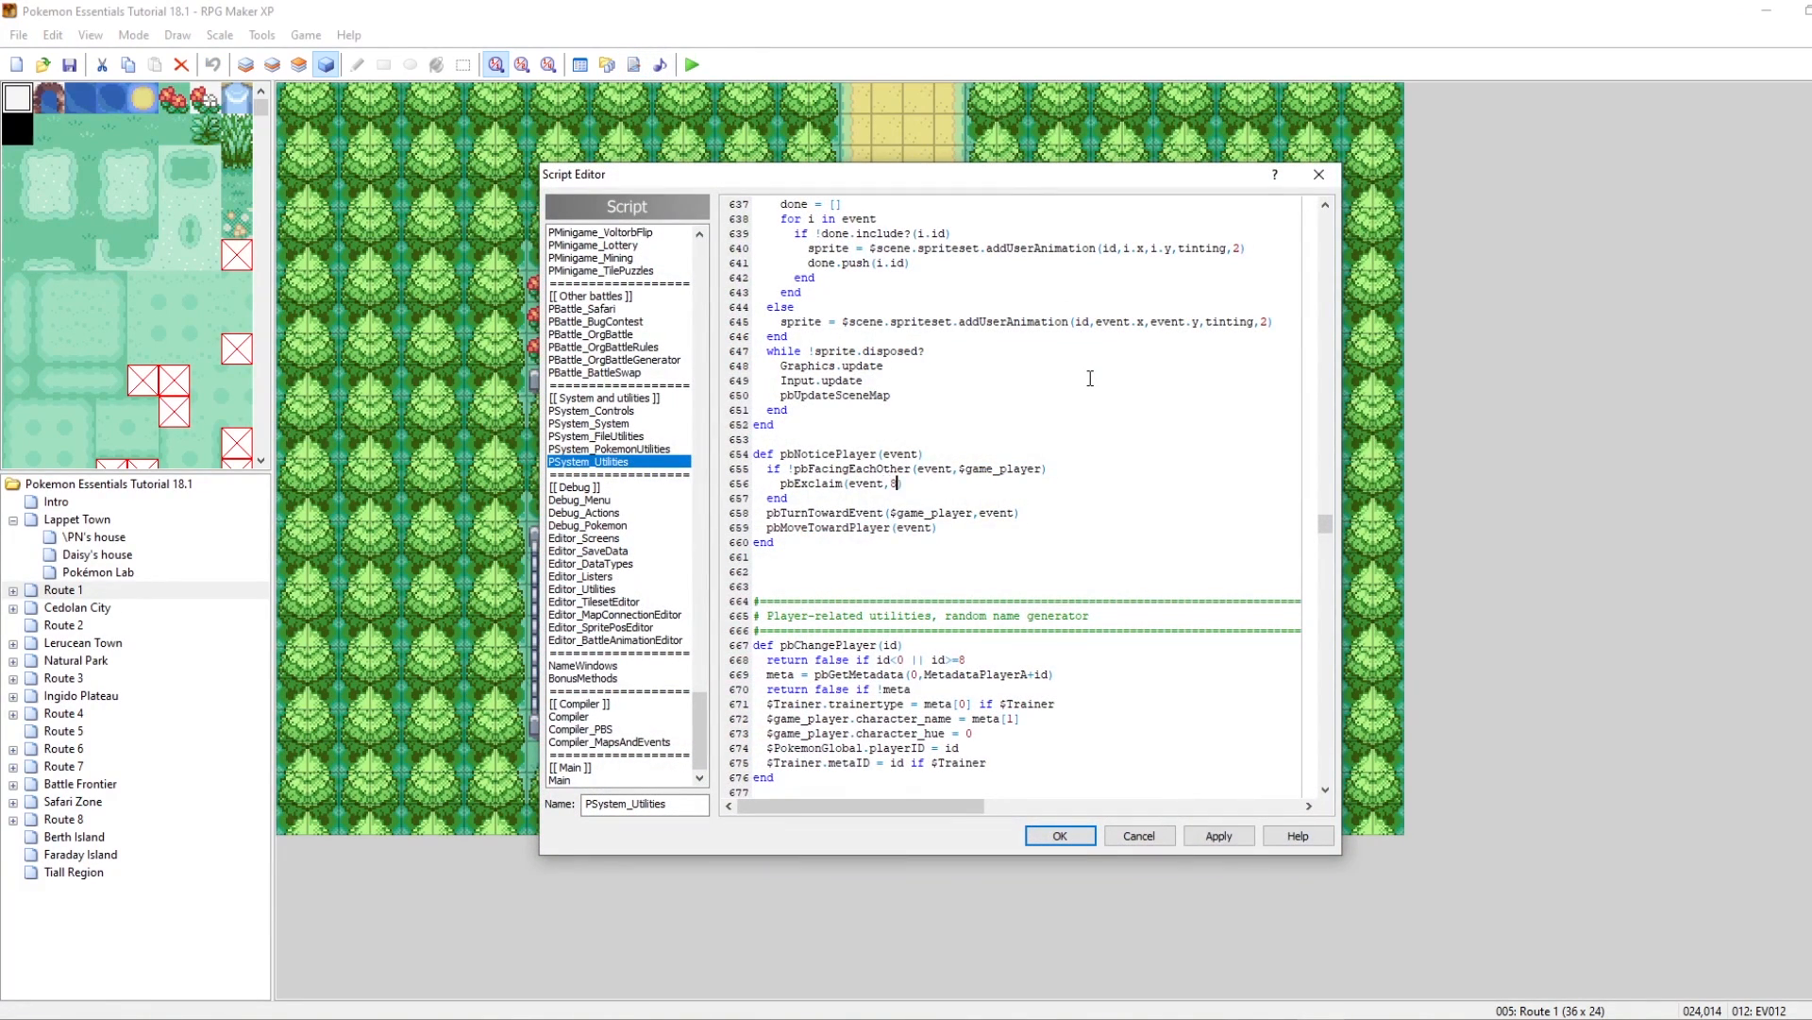
click(1211, 838)
click(1060, 836)
Step: Playtest Route 1 to check the exclaim bubble on Psyduck and the shorts trainer, then close the game
click(693, 64)
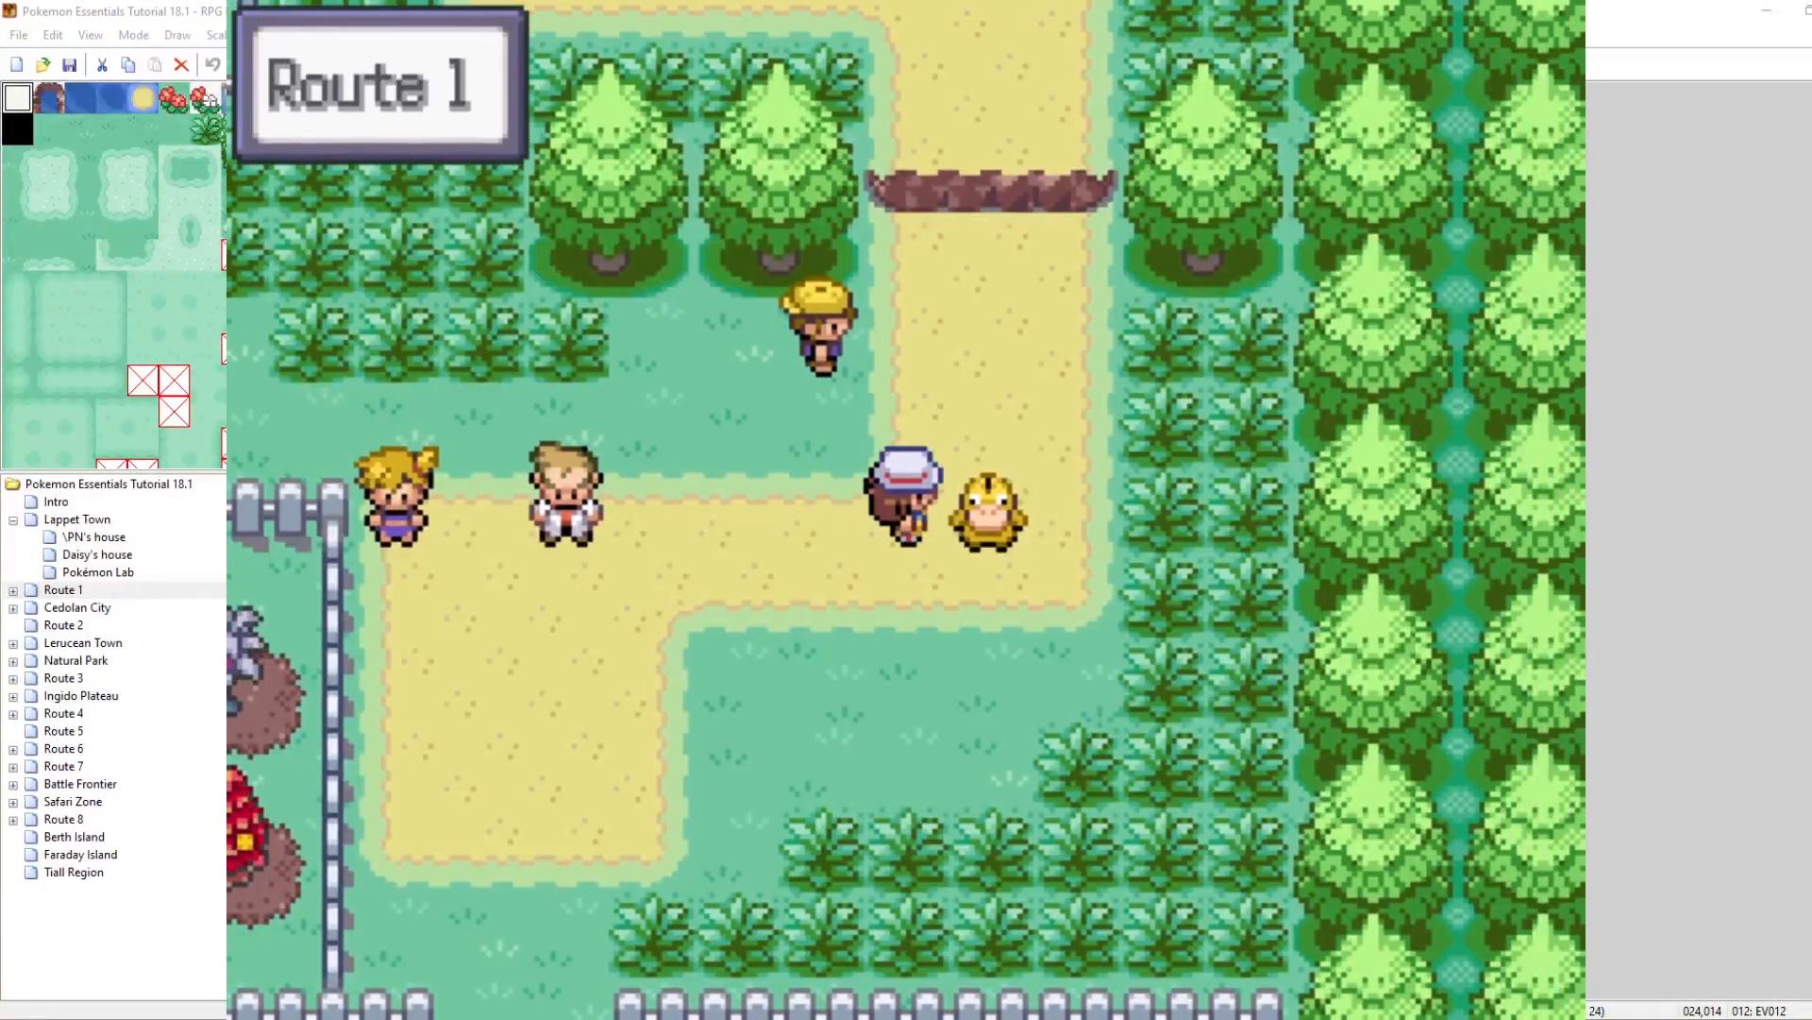
key(c)
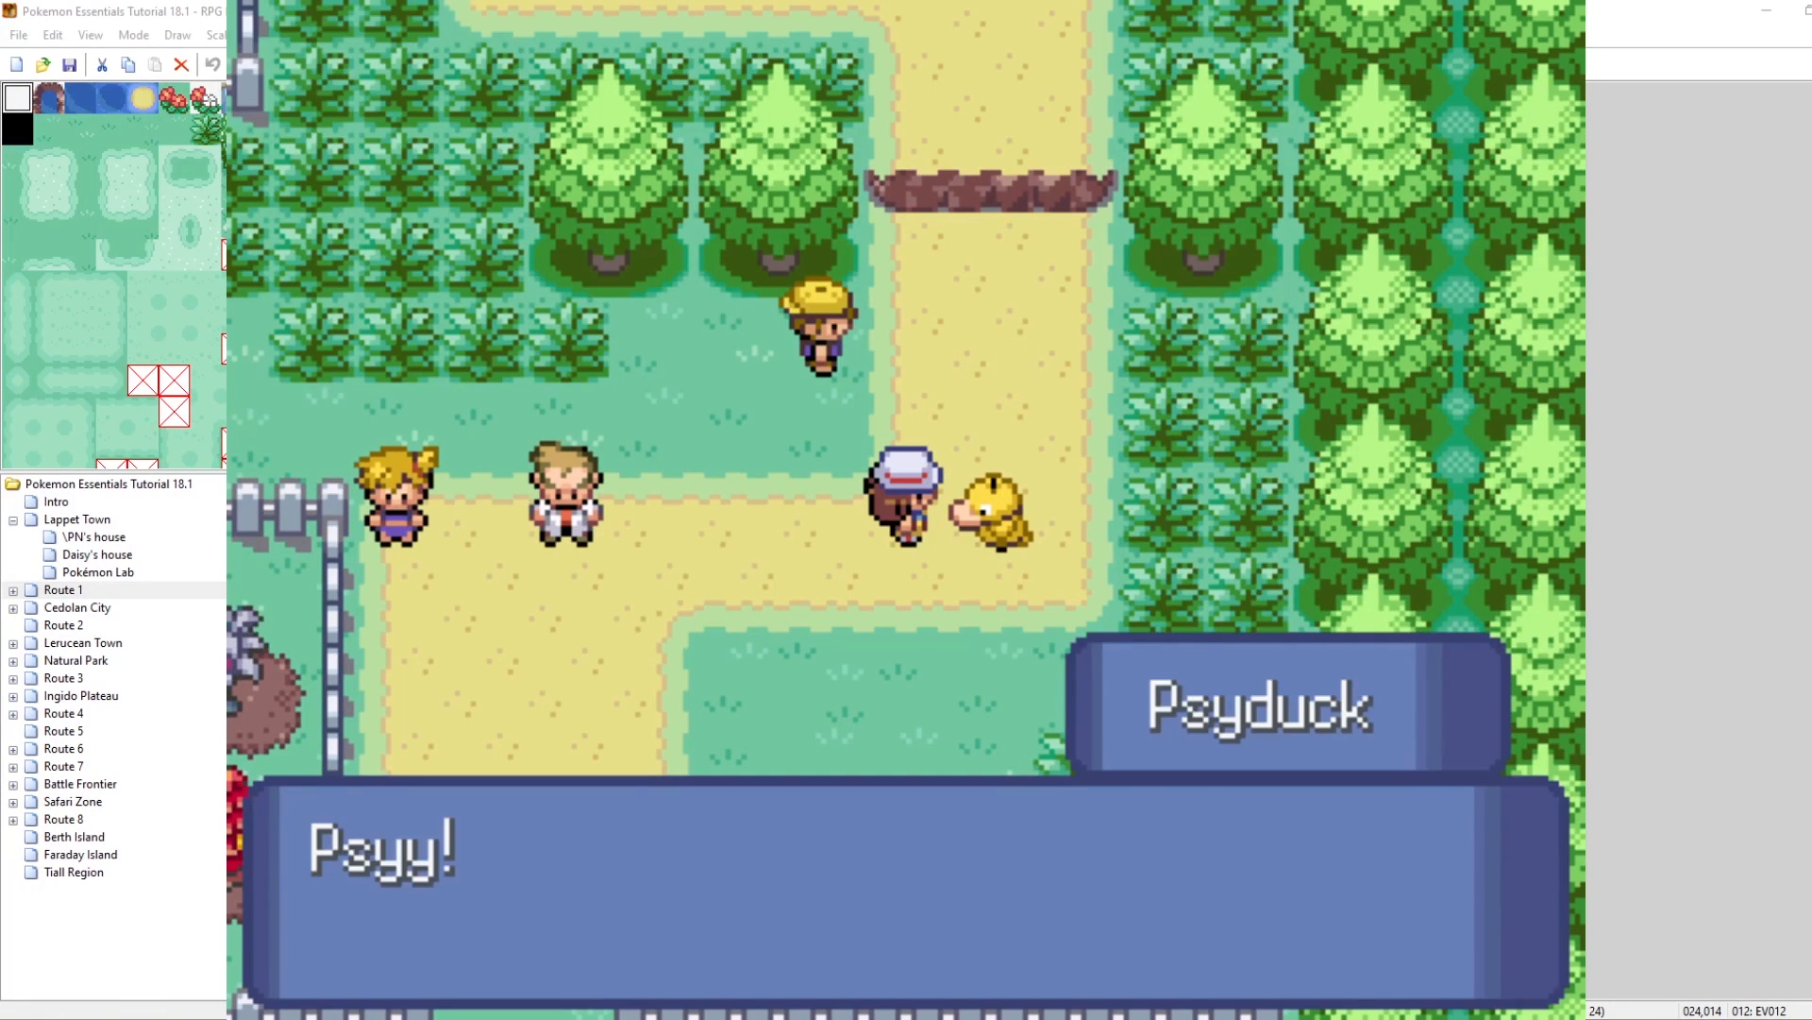
key(c)
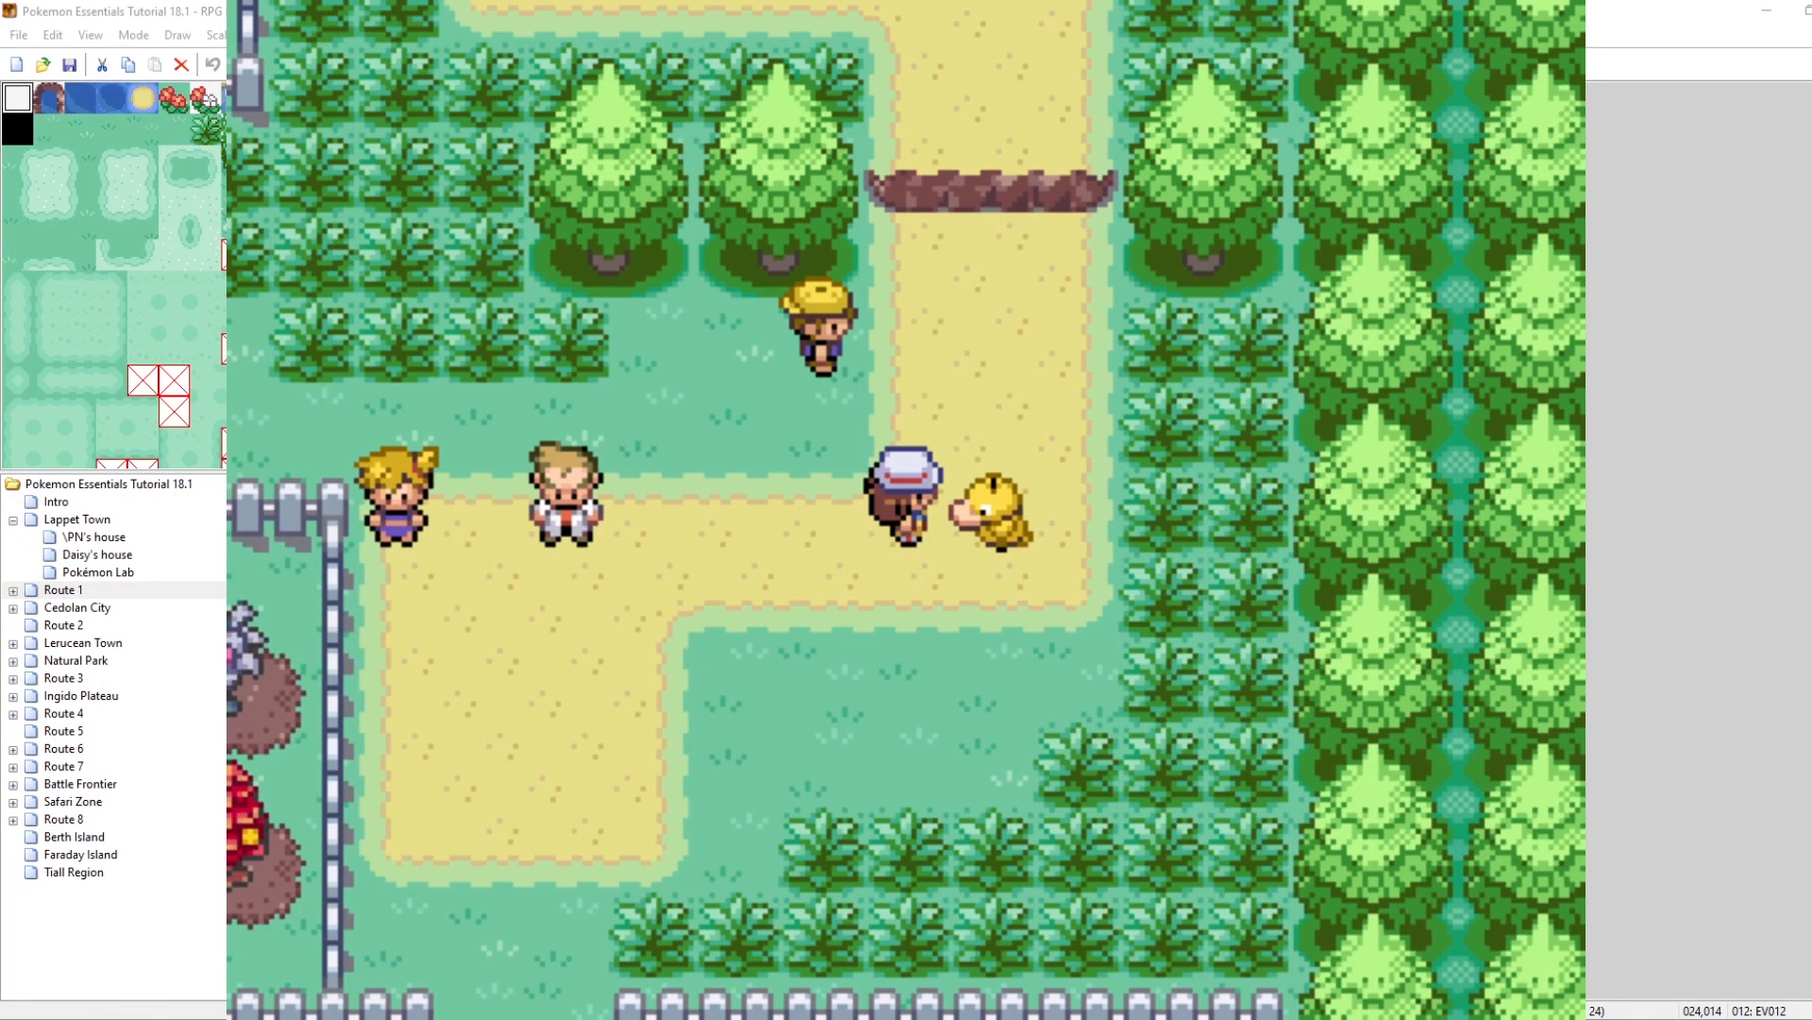
key(c)
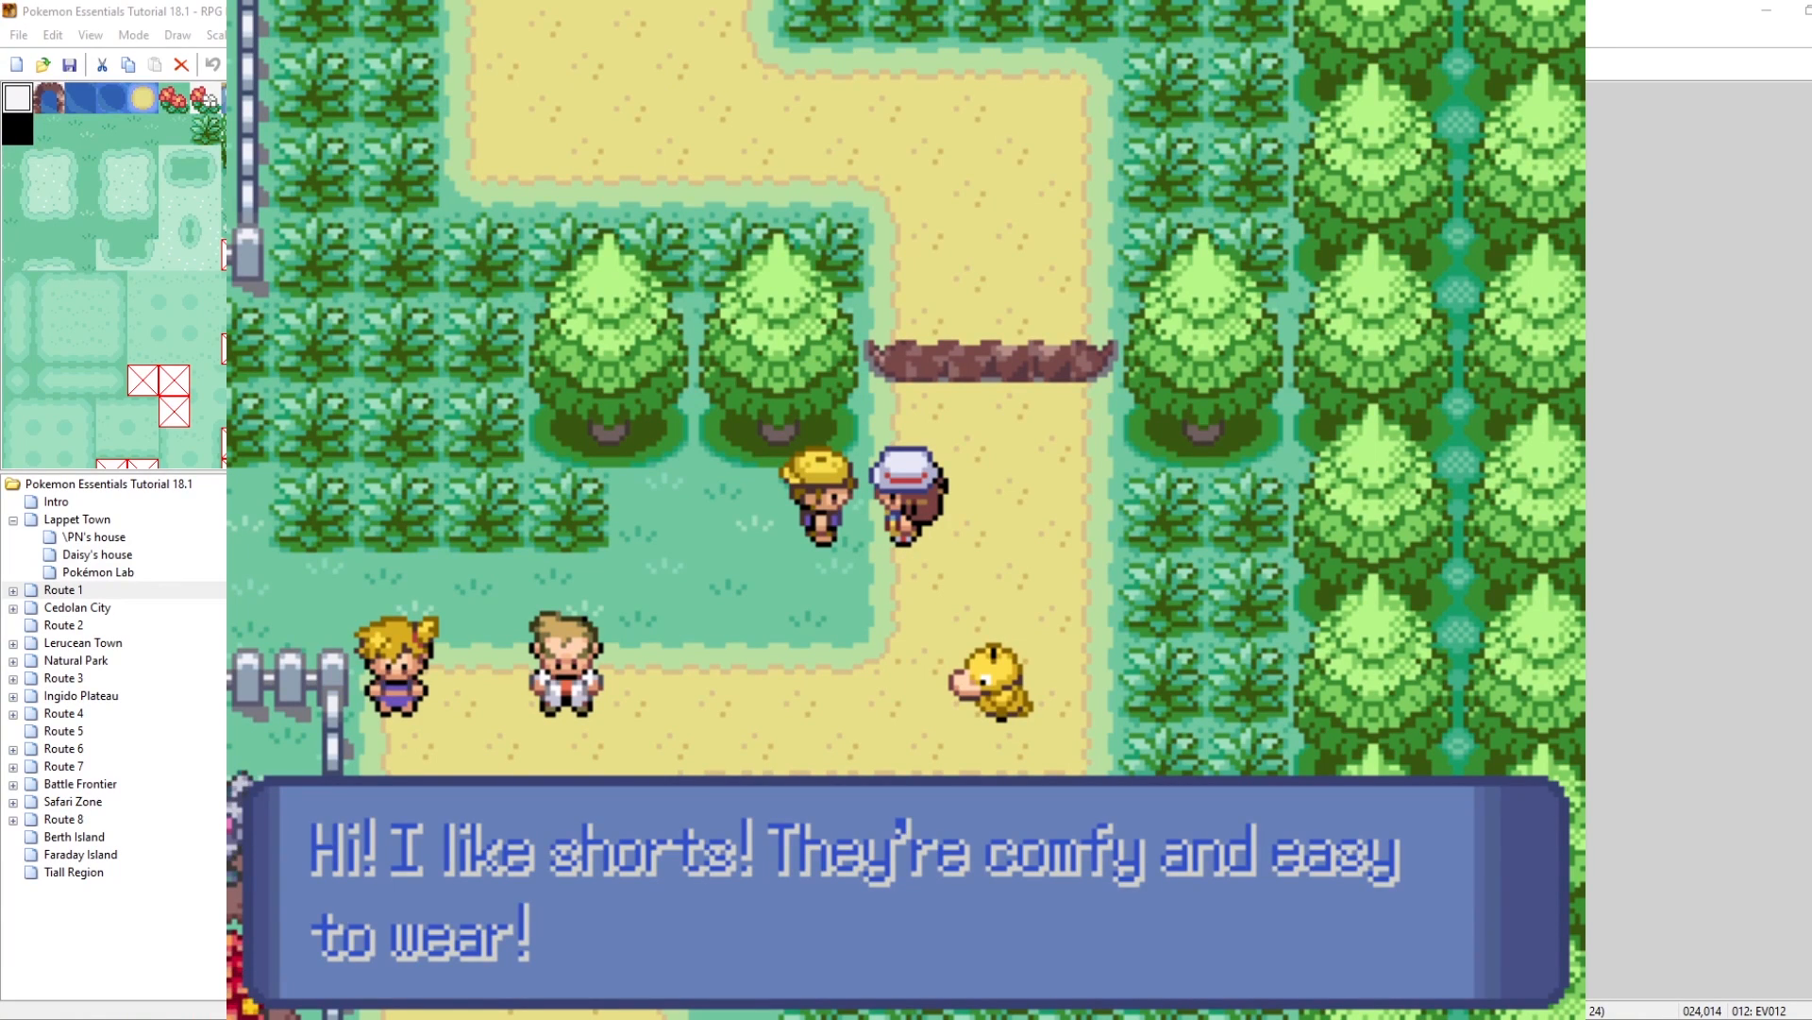
key(c)
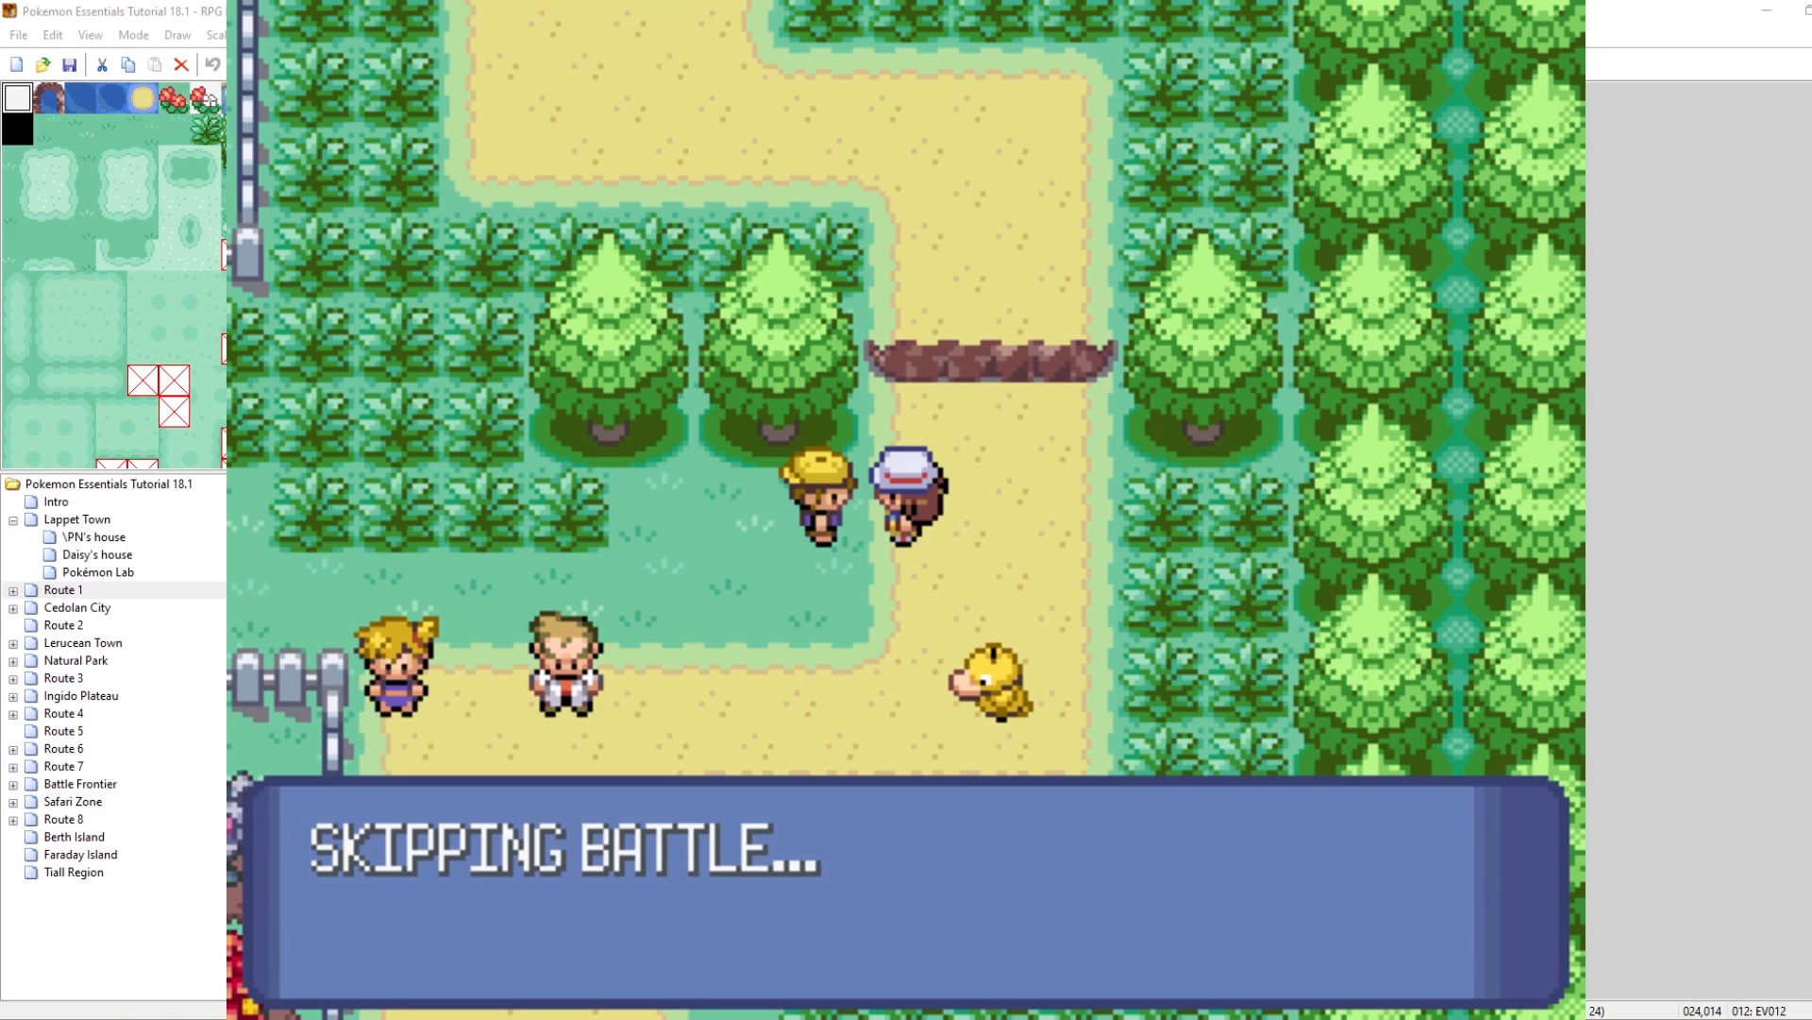
key(c)
key(Down)
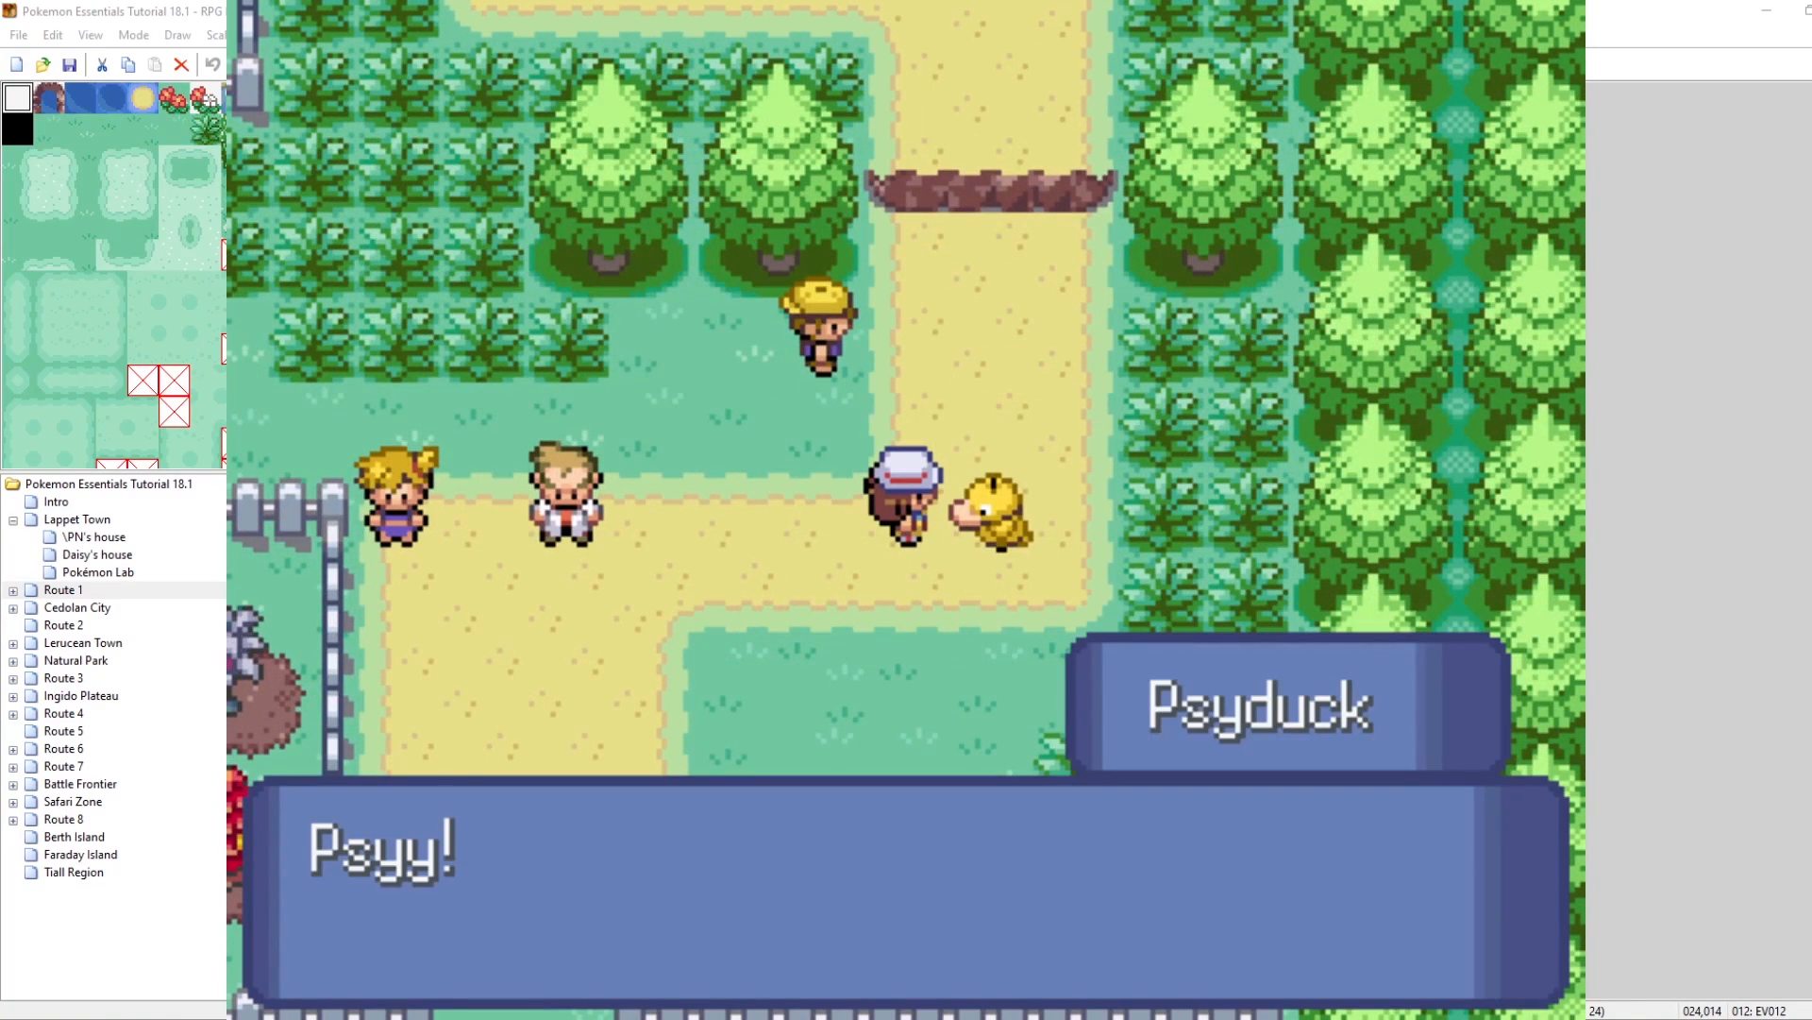
click(1558, 2)
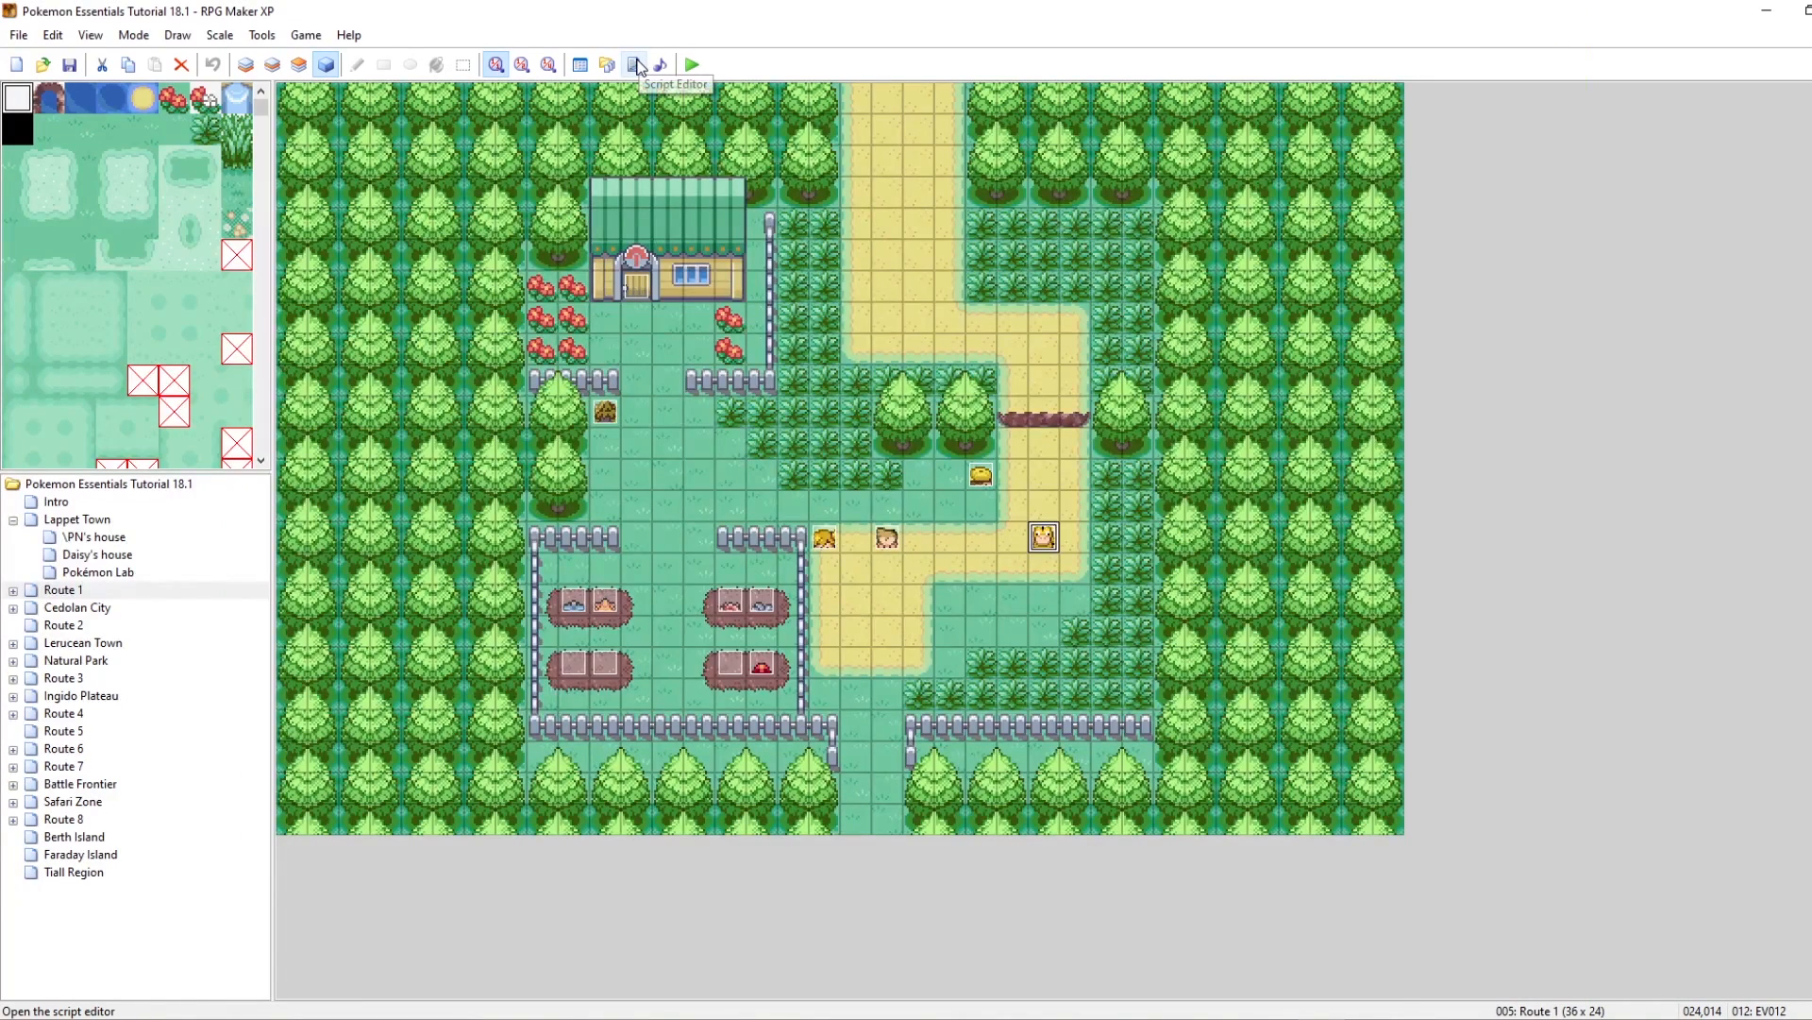
Step: Look at frame 5 of the FRLG Exclaim animation in the database and close the database
click(607, 64)
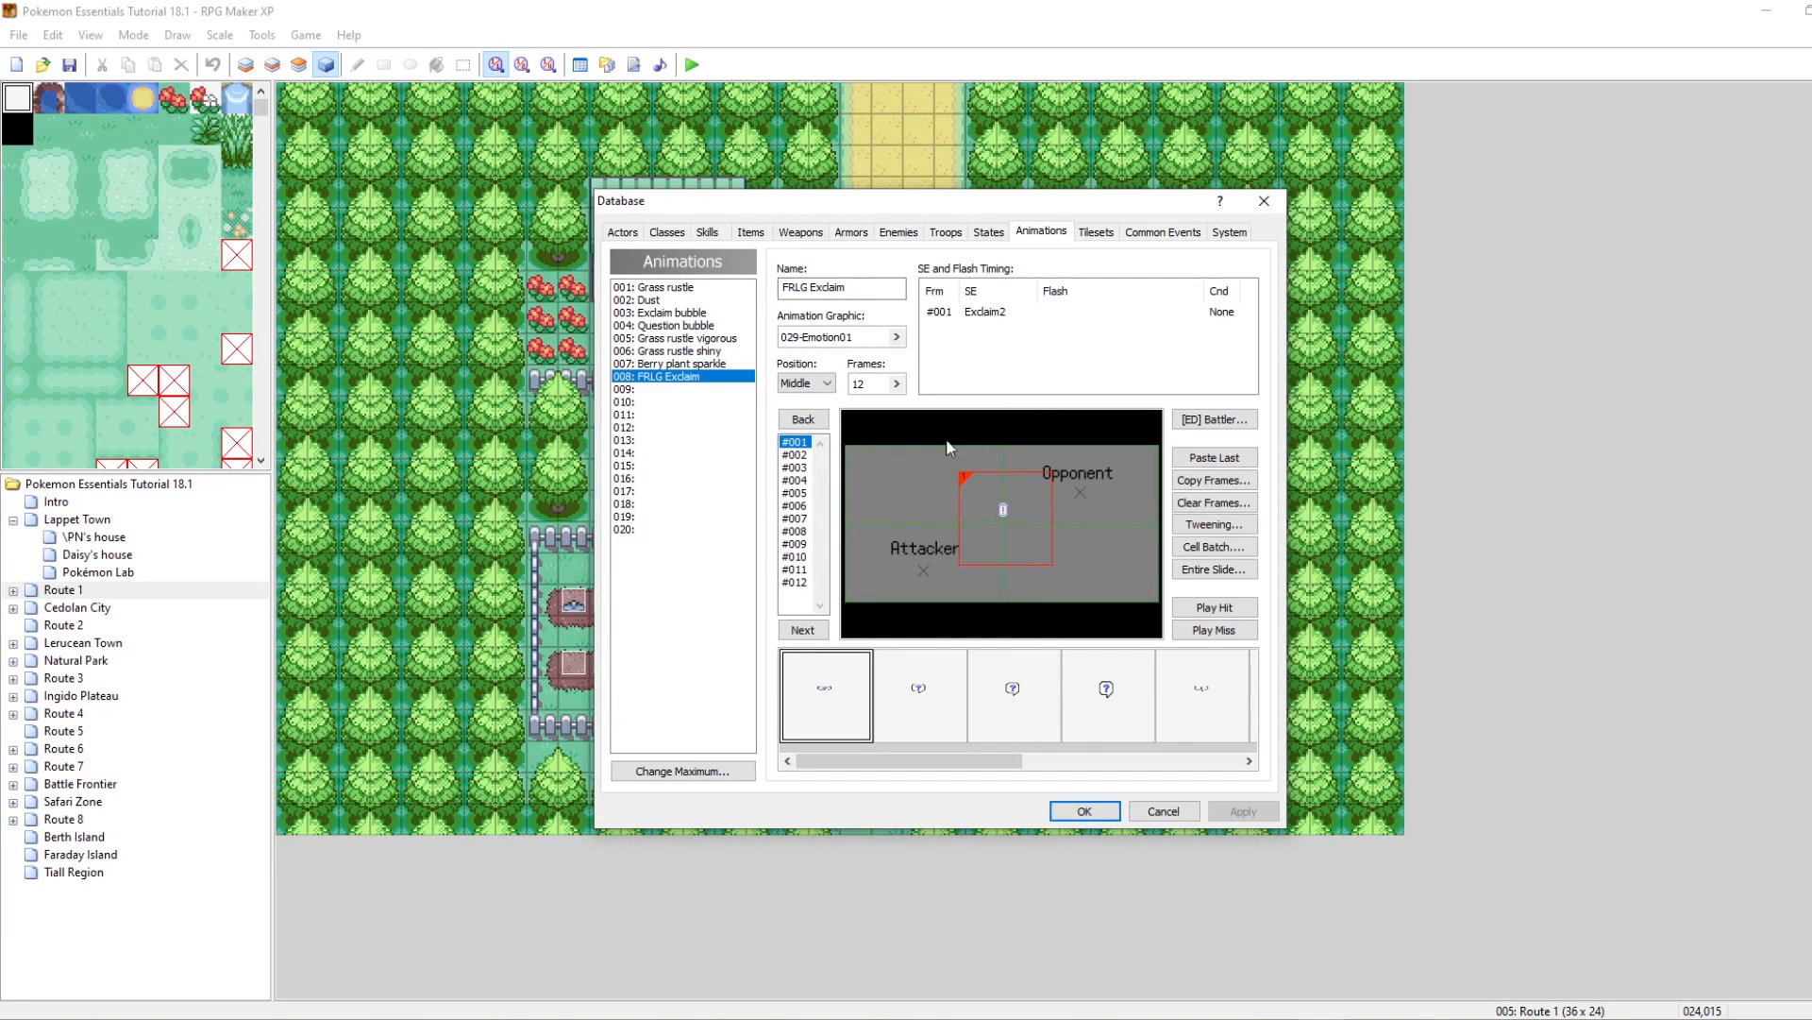
click(794, 493)
click(1264, 202)
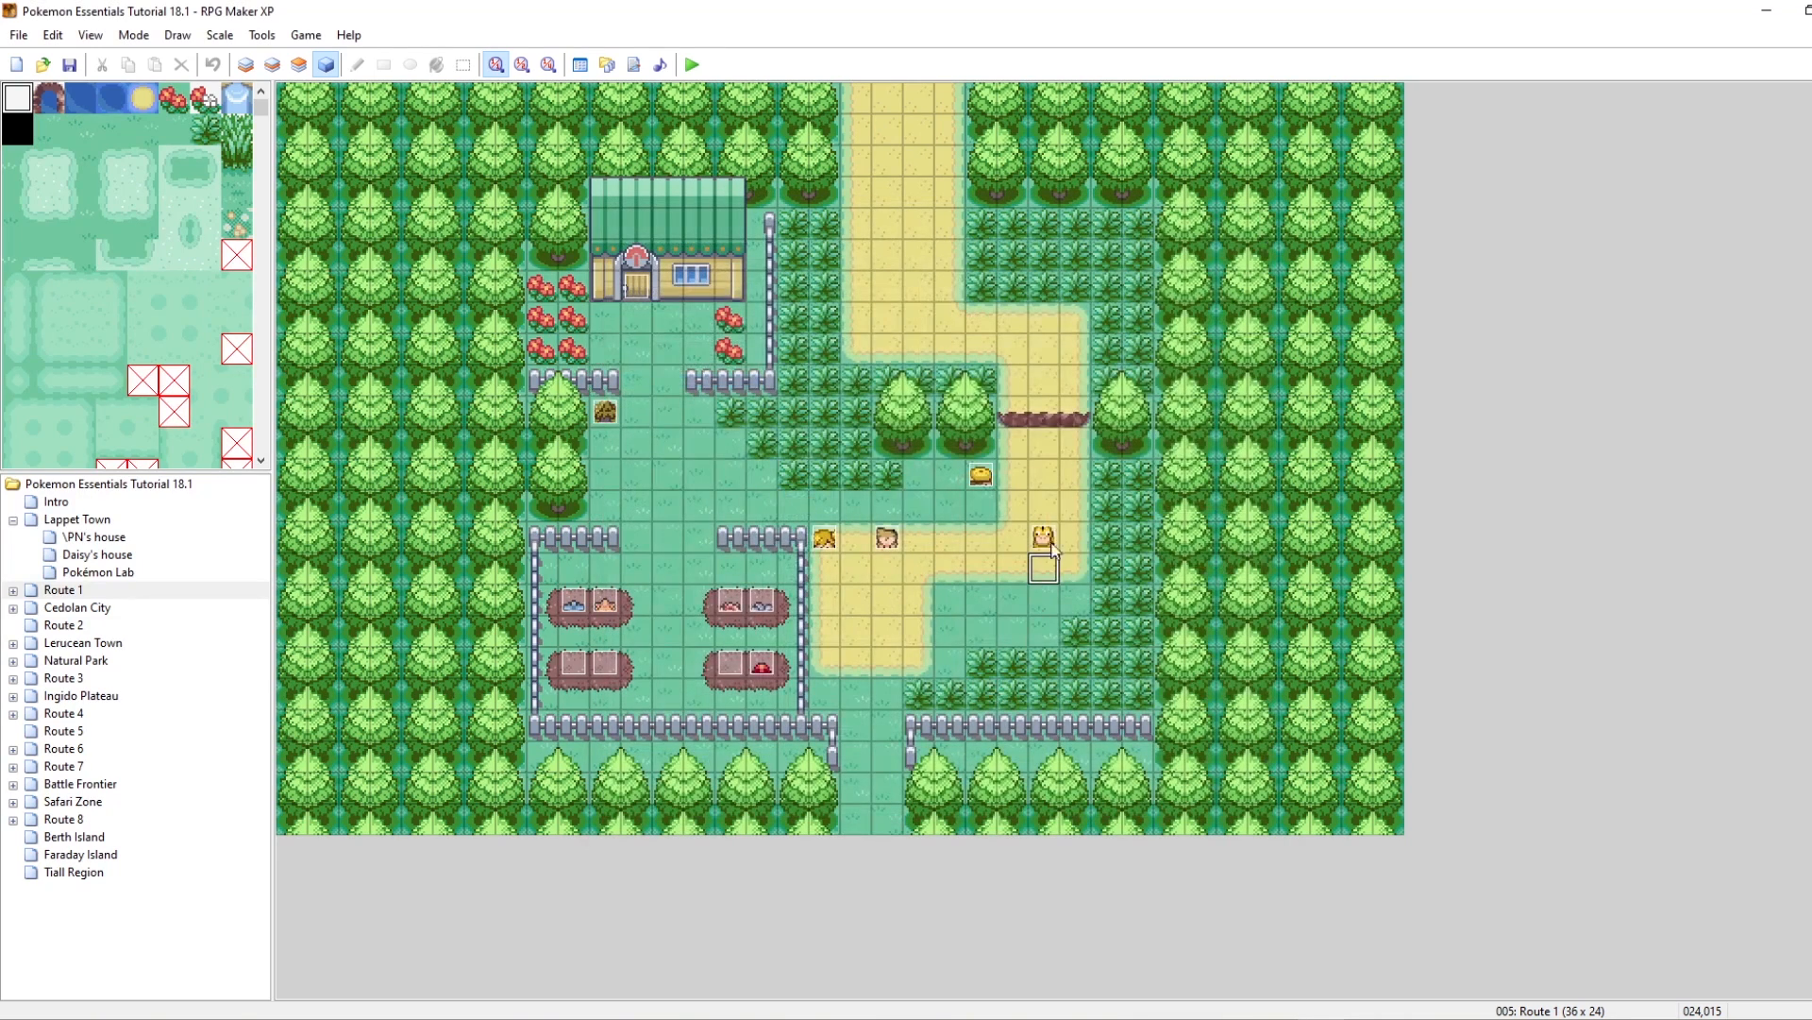
Step: Duplicate the Show Animation and 14-frame Wait commands at the end of the Psyduck event's command list
double_click(1044, 534)
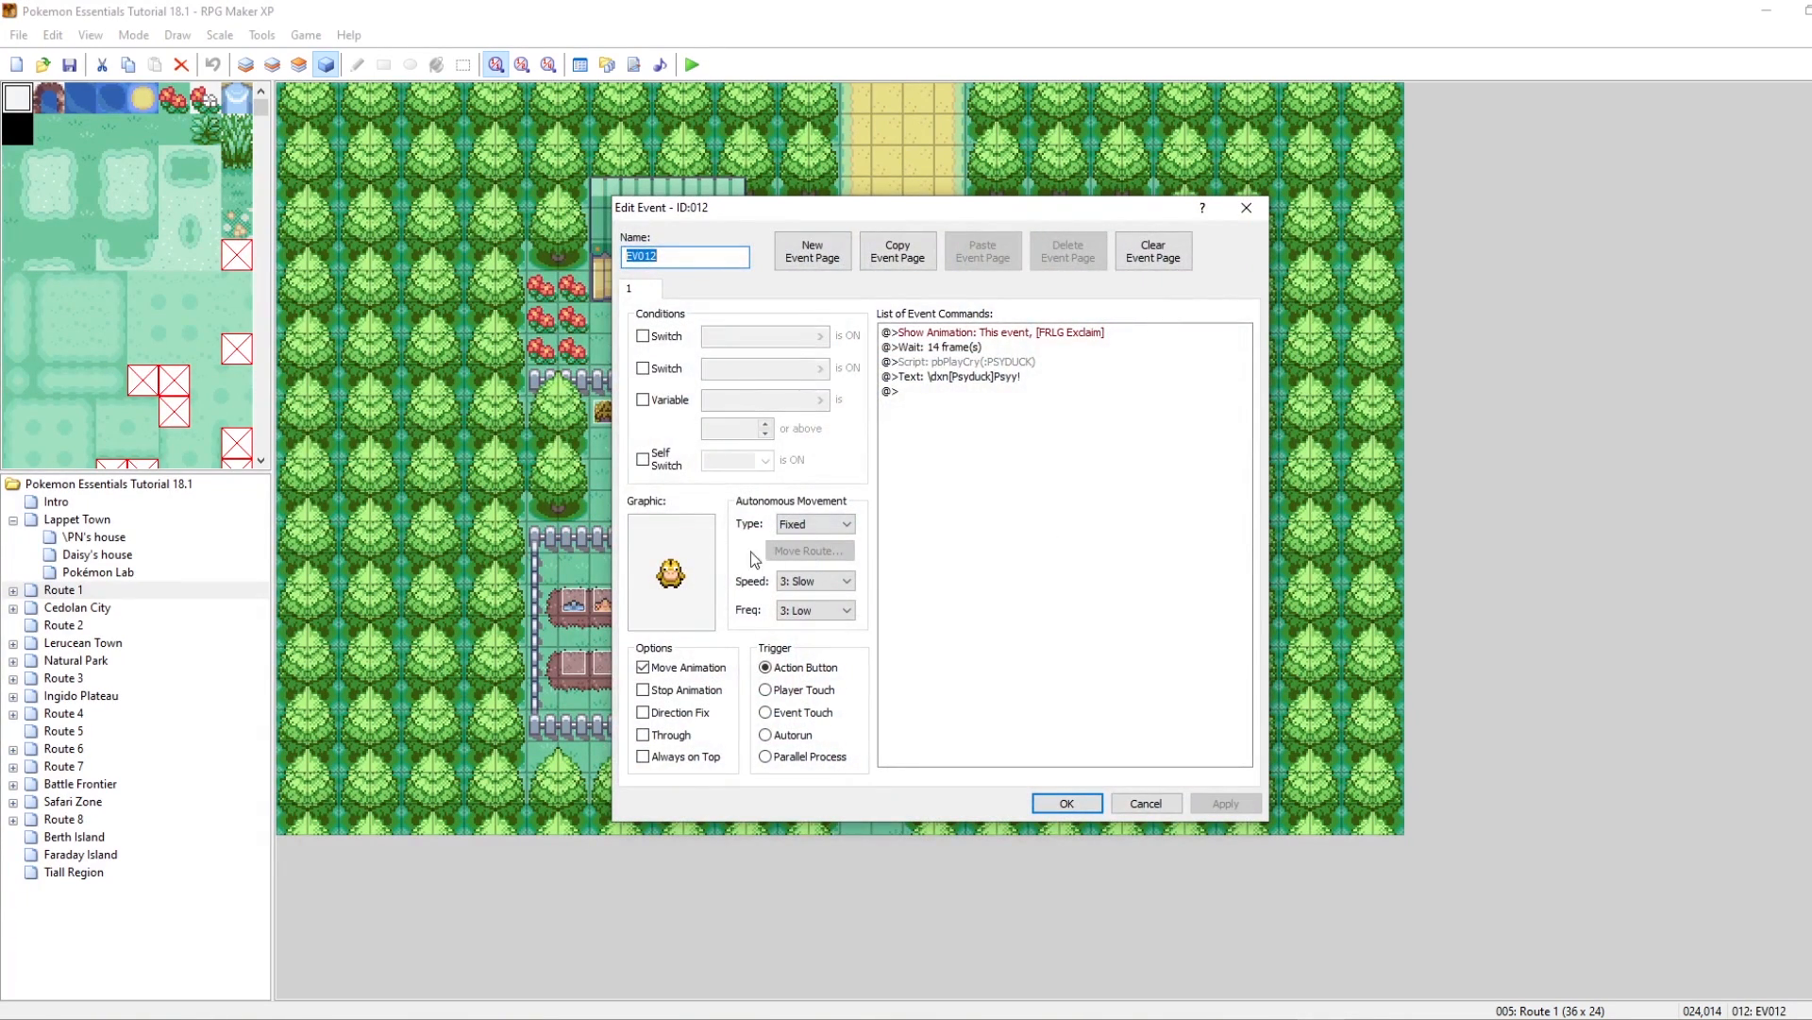
click(945, 392)
drag(967, 334, 971, 349)
key(ctrl+c)
click(916, 409)
key(ctrl+v)
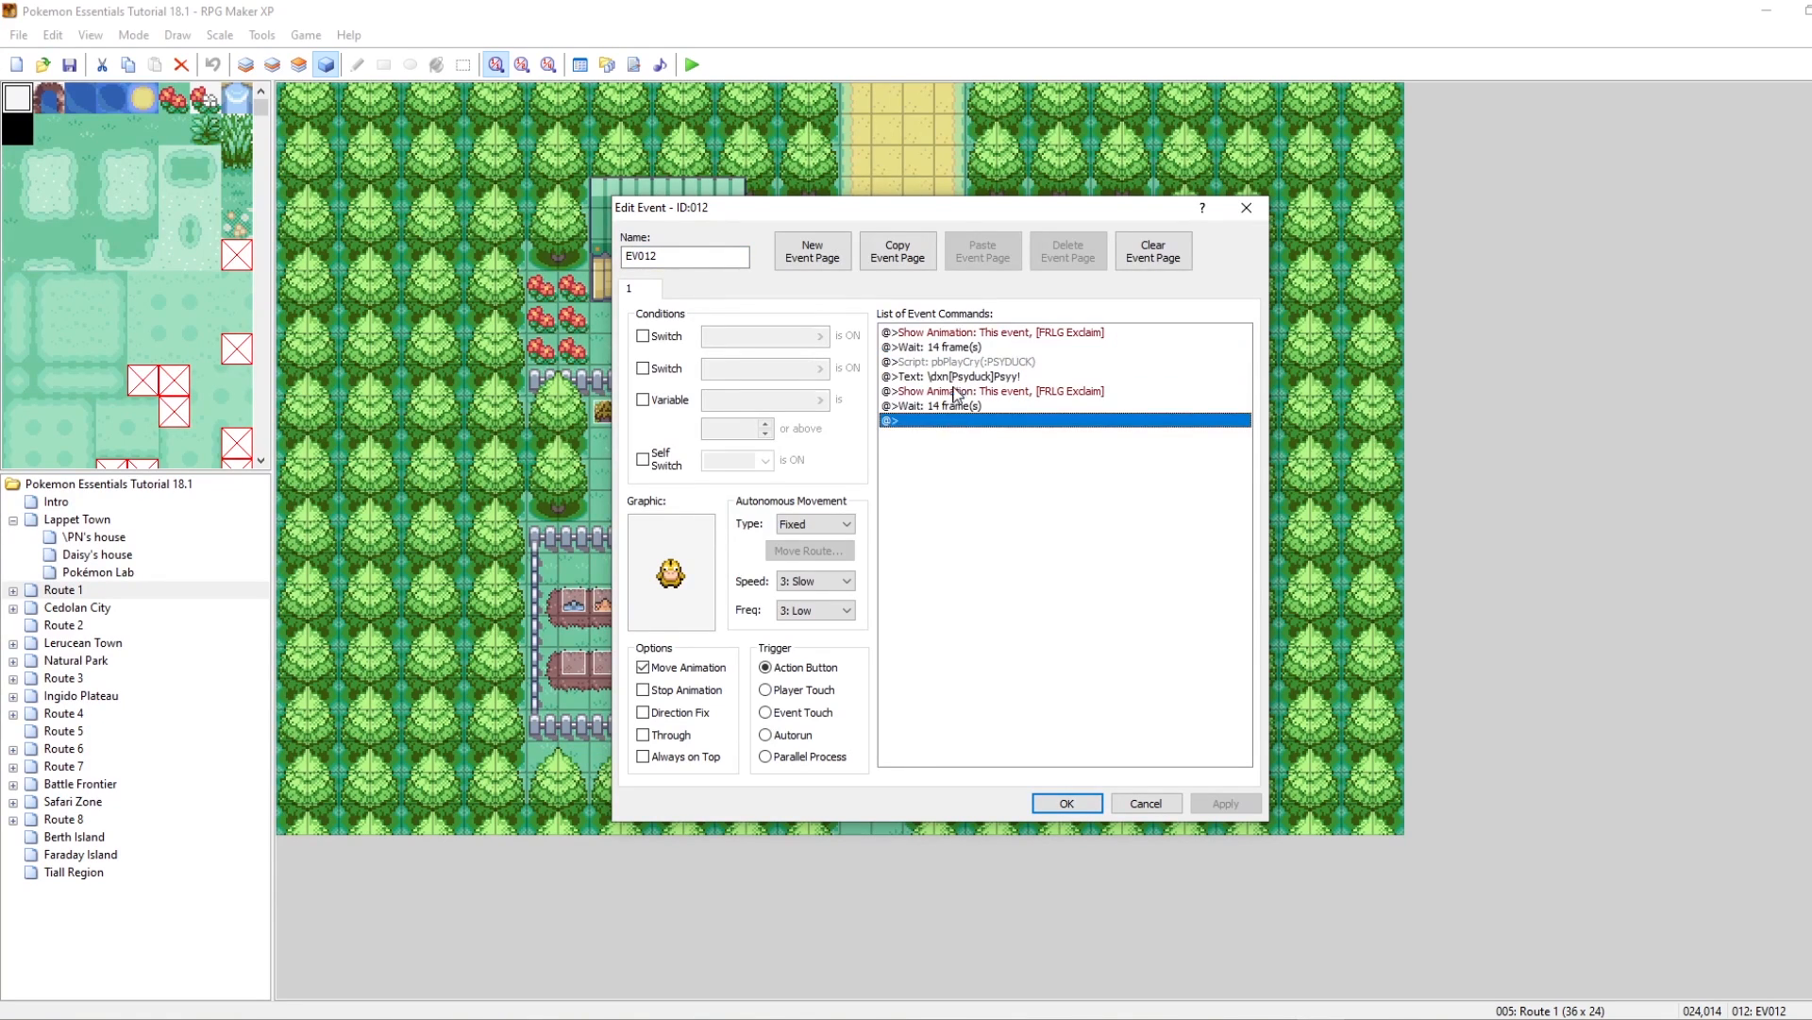
Step: Set the character of the second Show Animation command to Player and apply the event changes
click(967, 391)
right_click(967, 391)
click(1014, 421)
click(1033, 543)
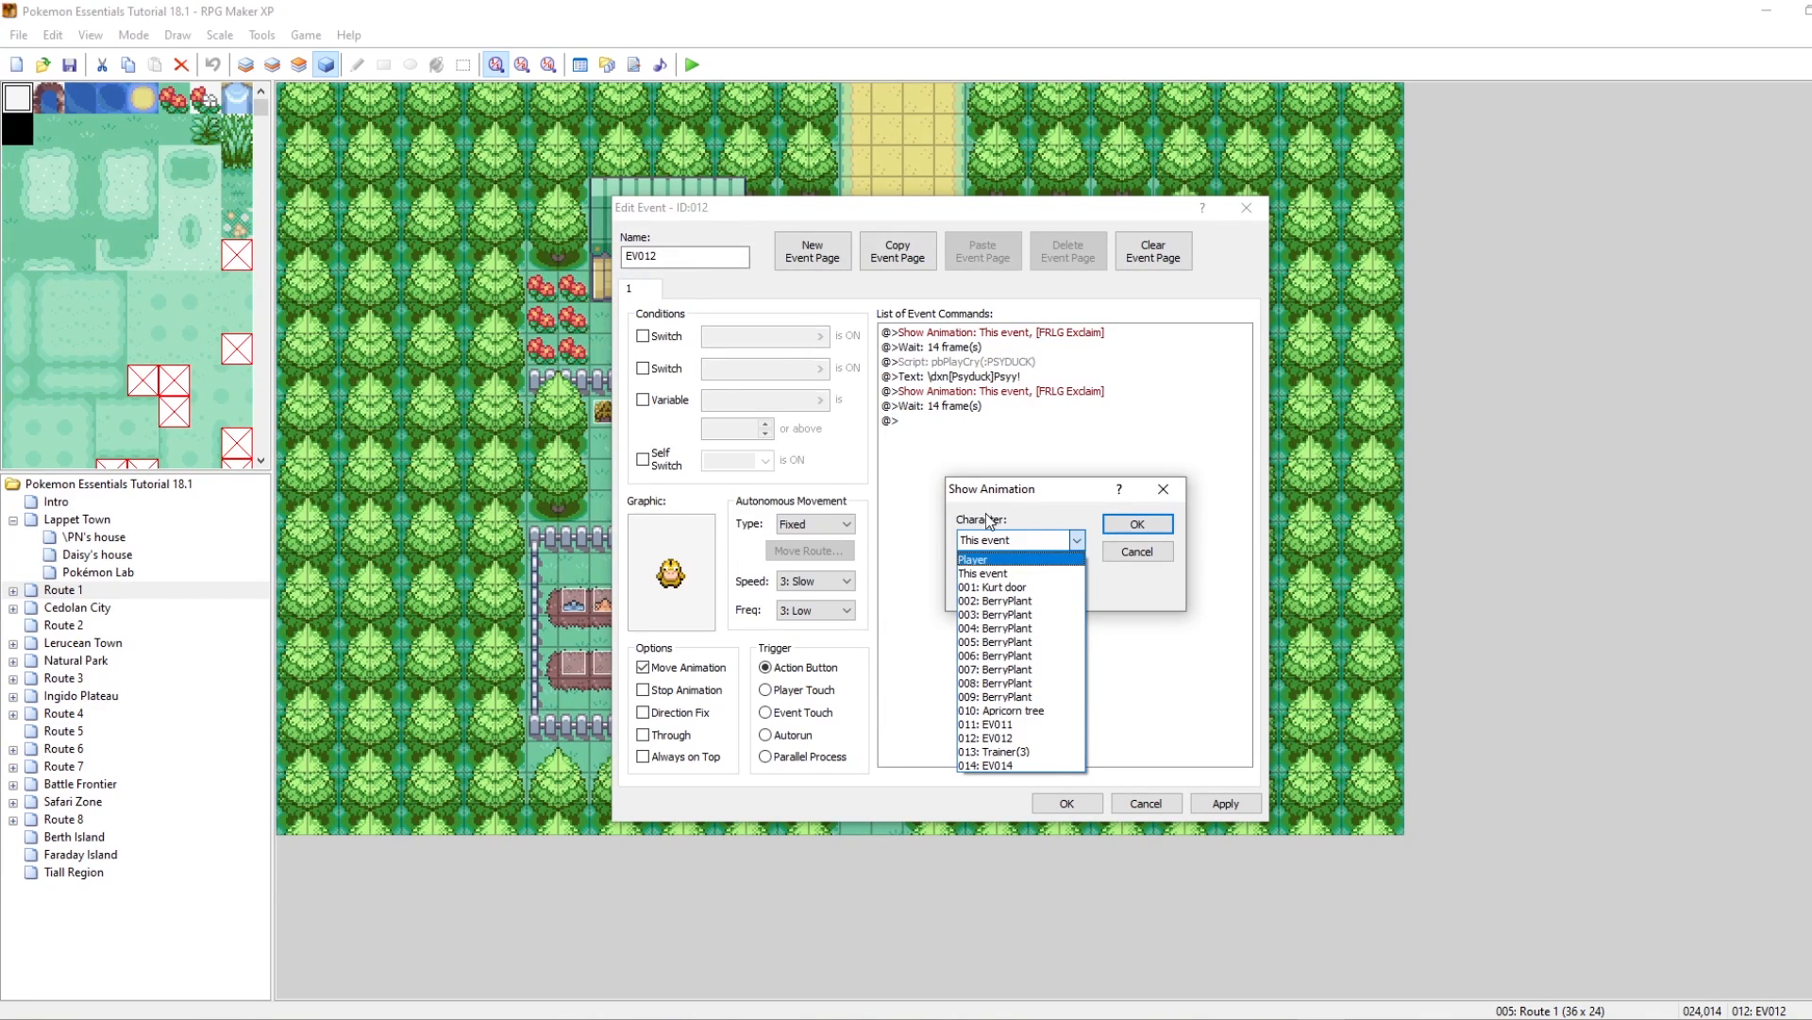
click(973, 561)
click(1133, 525)
click(1239, 802)
Step: Add the text "Woah! It's a Psyduck!" at the end of the Psyduck event and accept the event
double_click(928, 421)
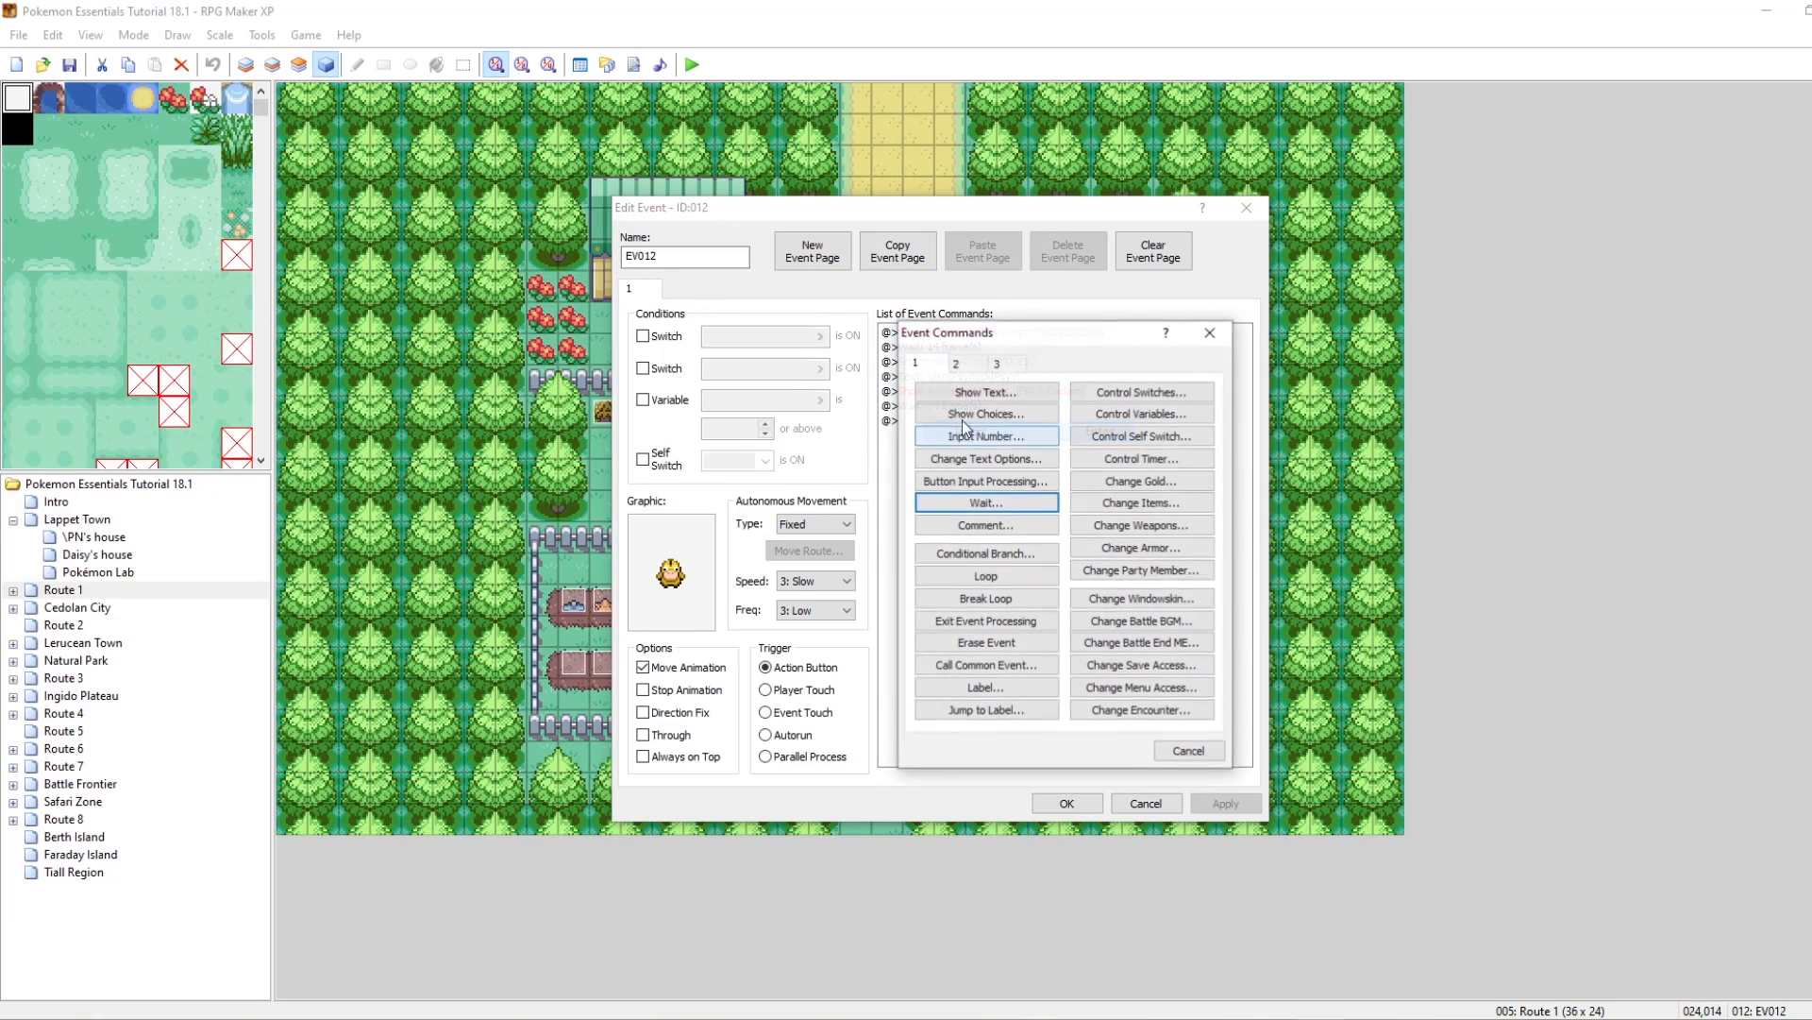
click(982, 391)
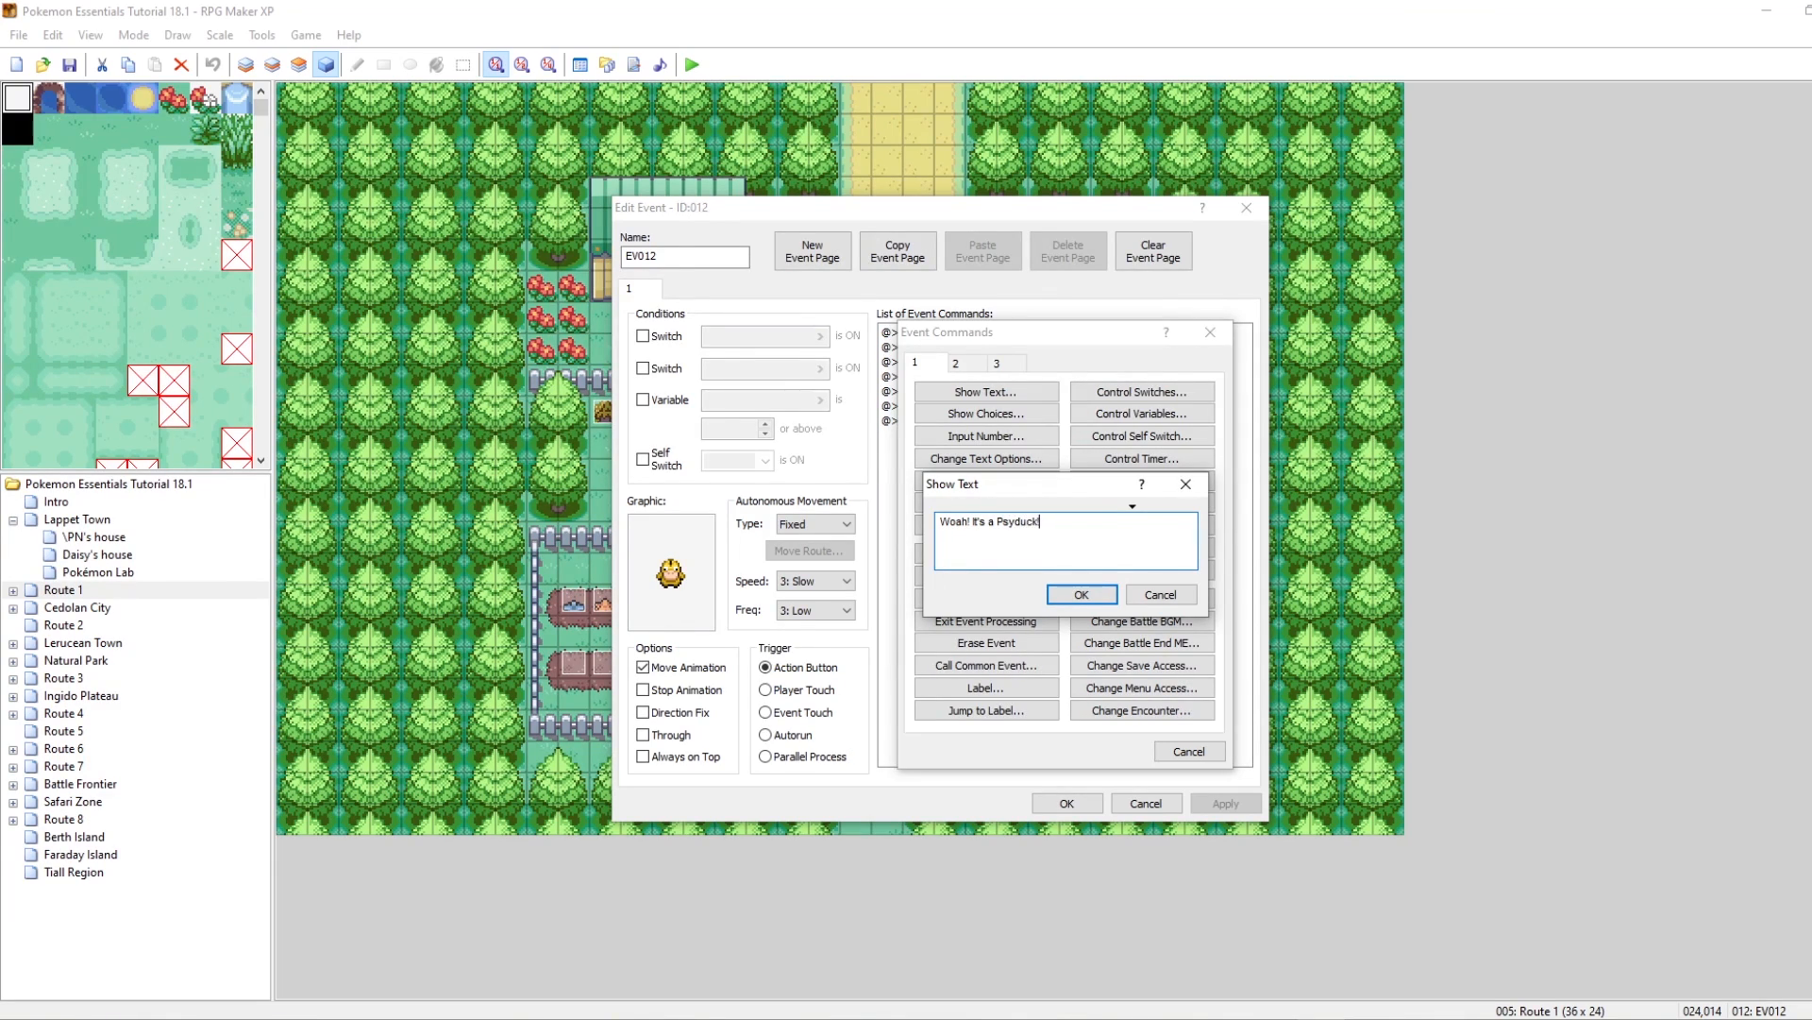
click(1082, 594)
click(1227, 807)
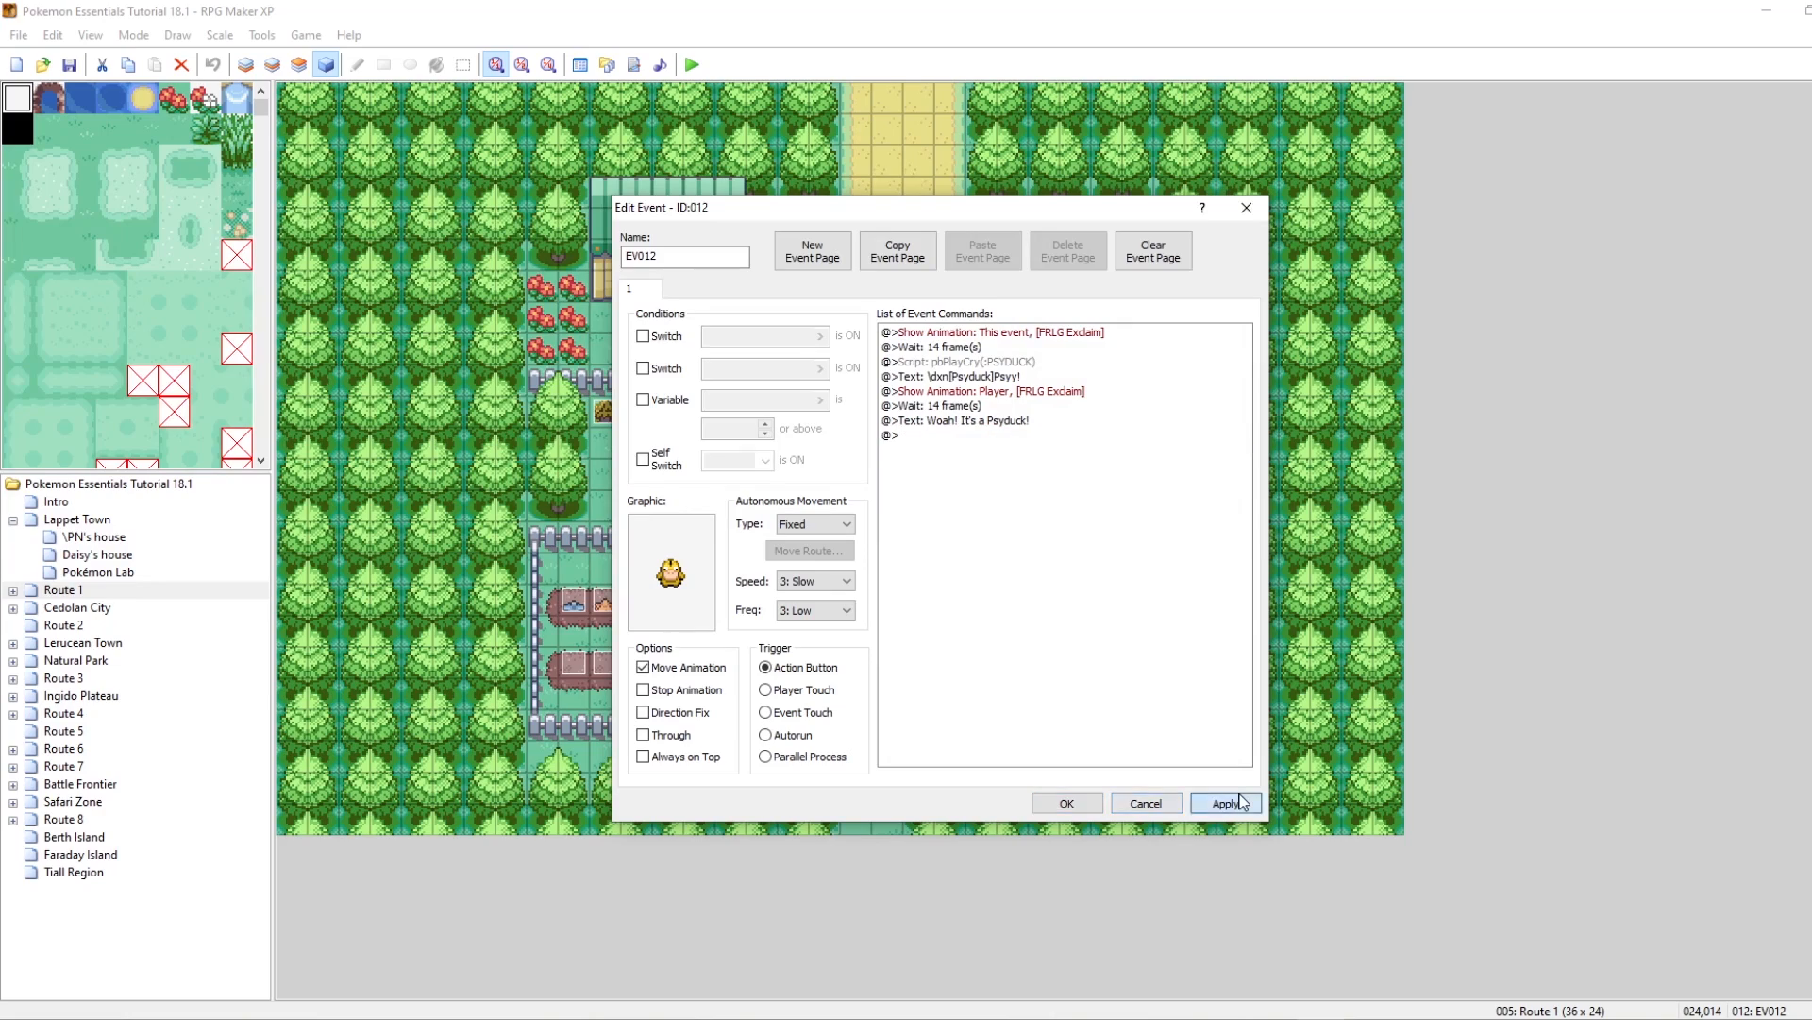
click(1063, 805)
Step: Playtest the saved game and talk to Psyduck to check both exclaim bubbles, then close the game
click(695, 64)
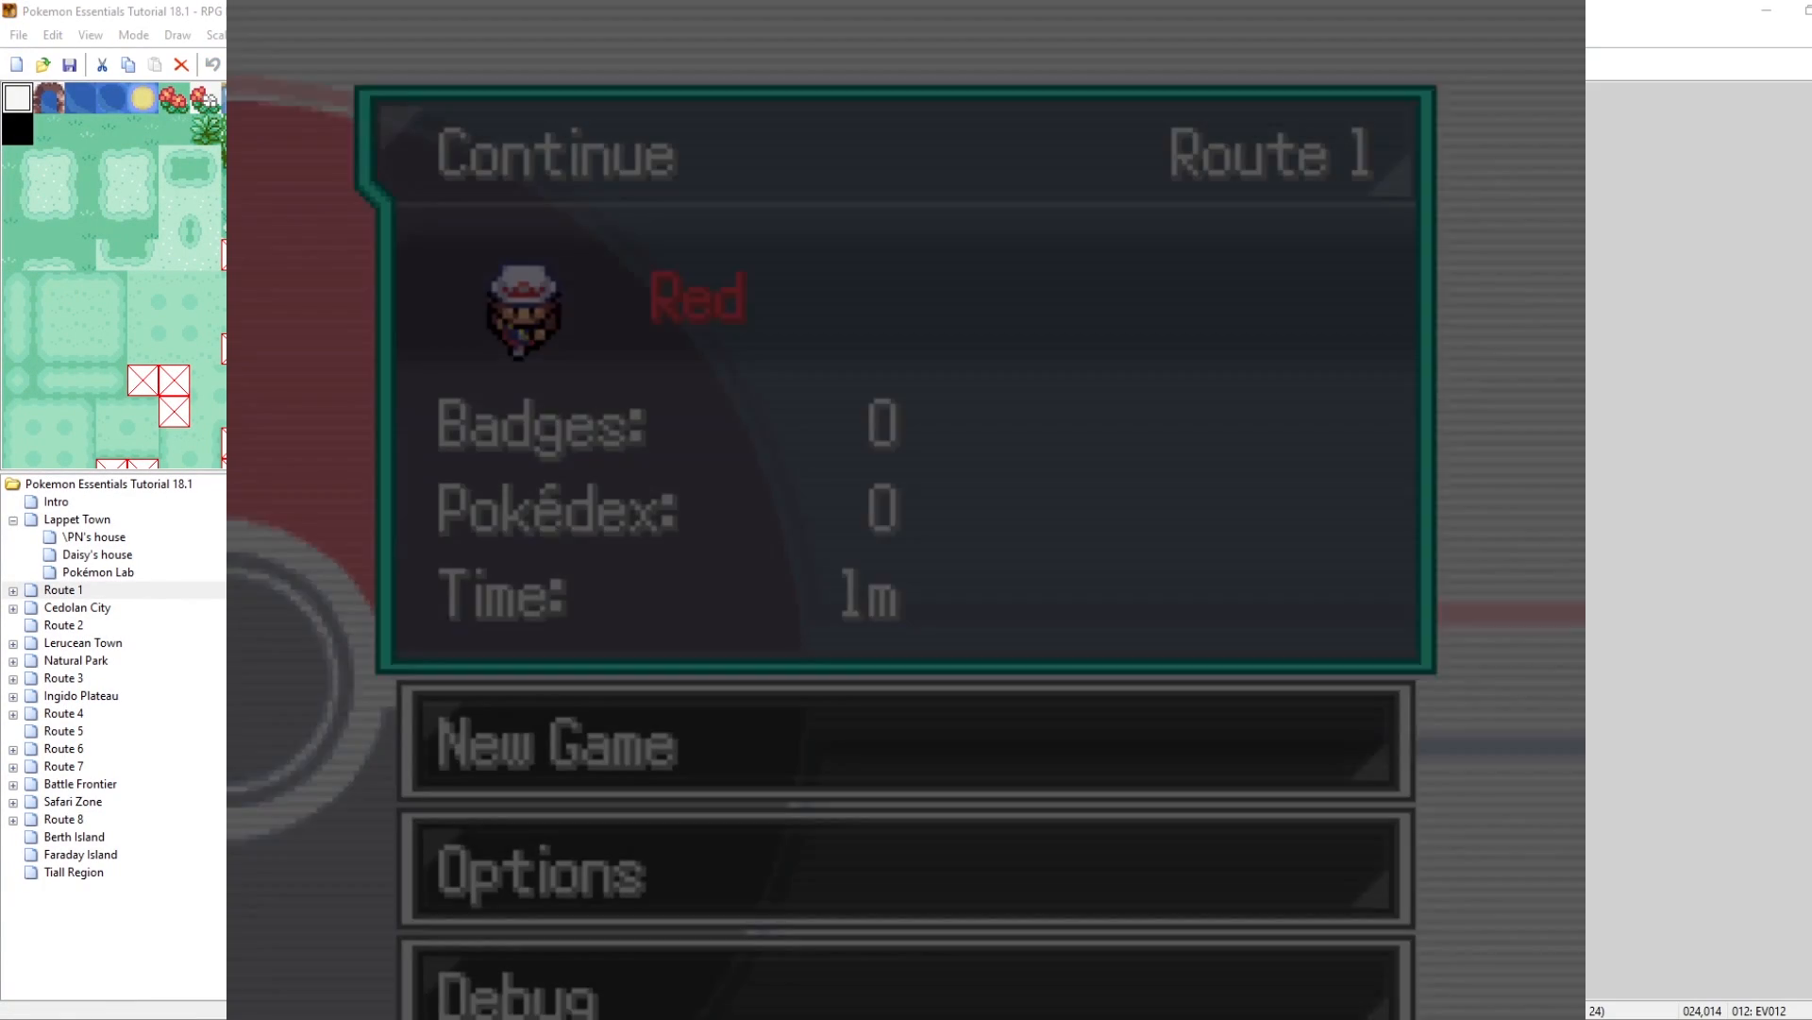
key(Return)
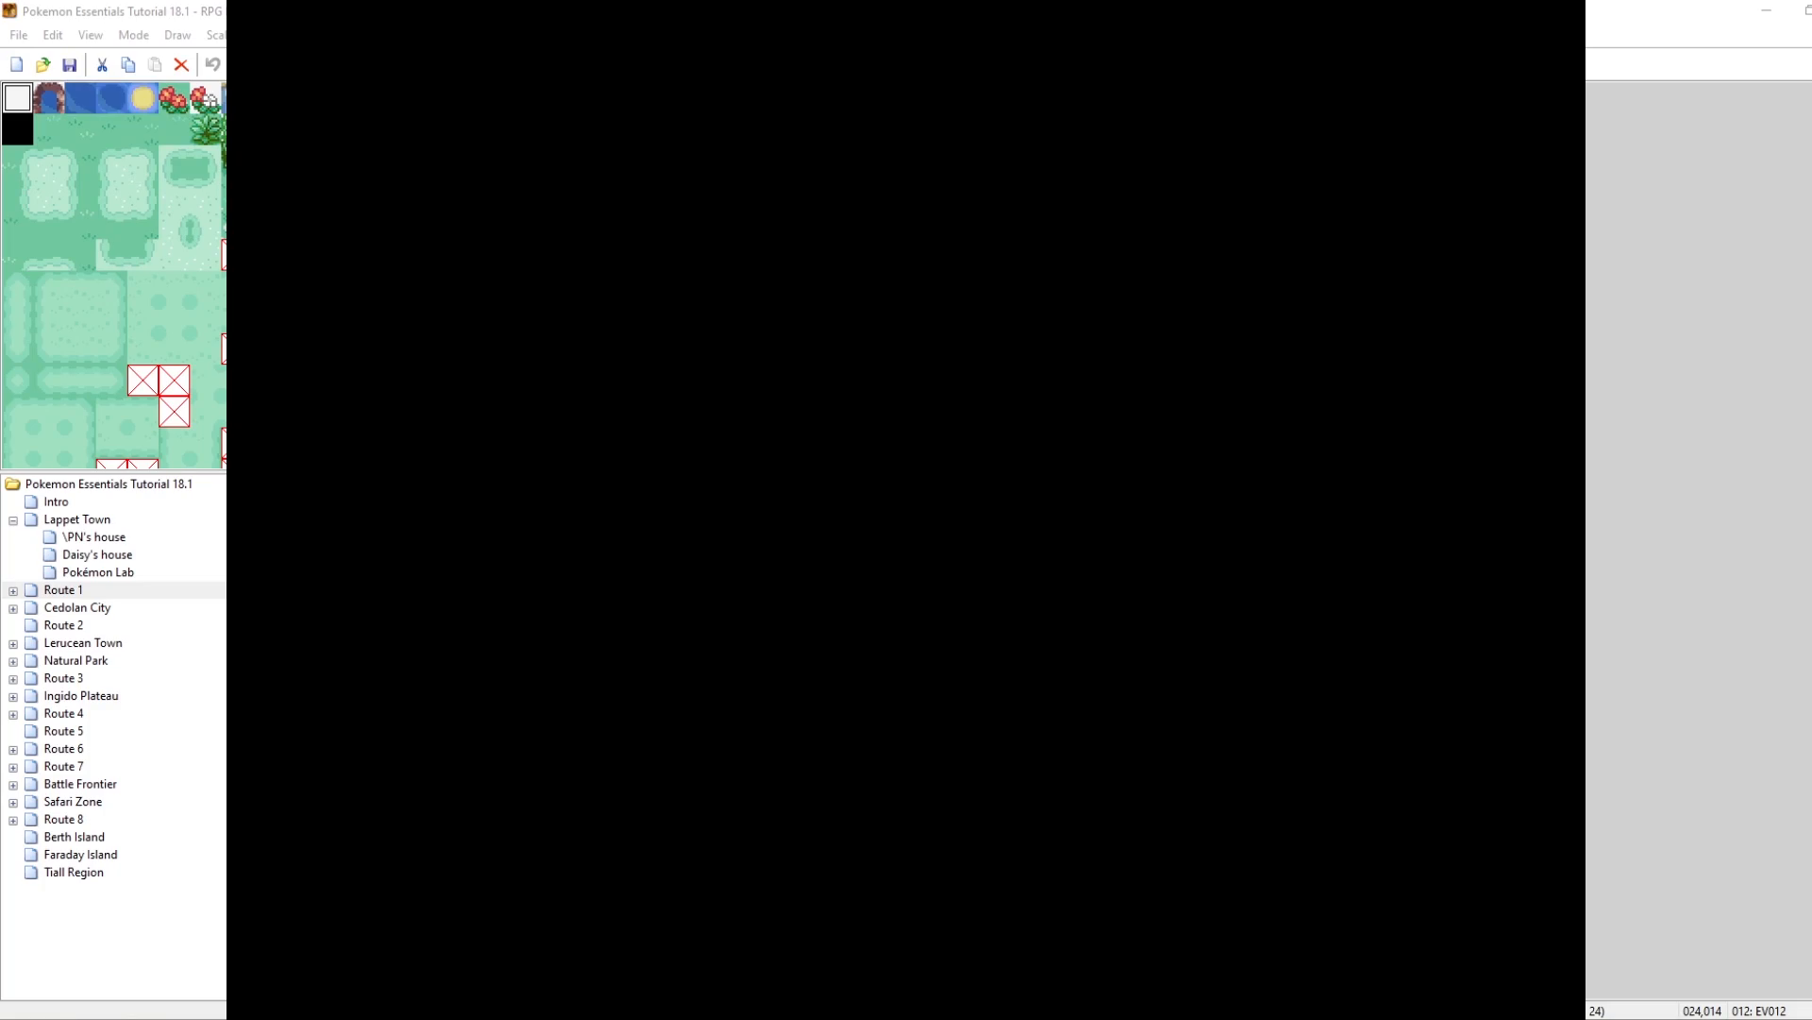
key(Right)
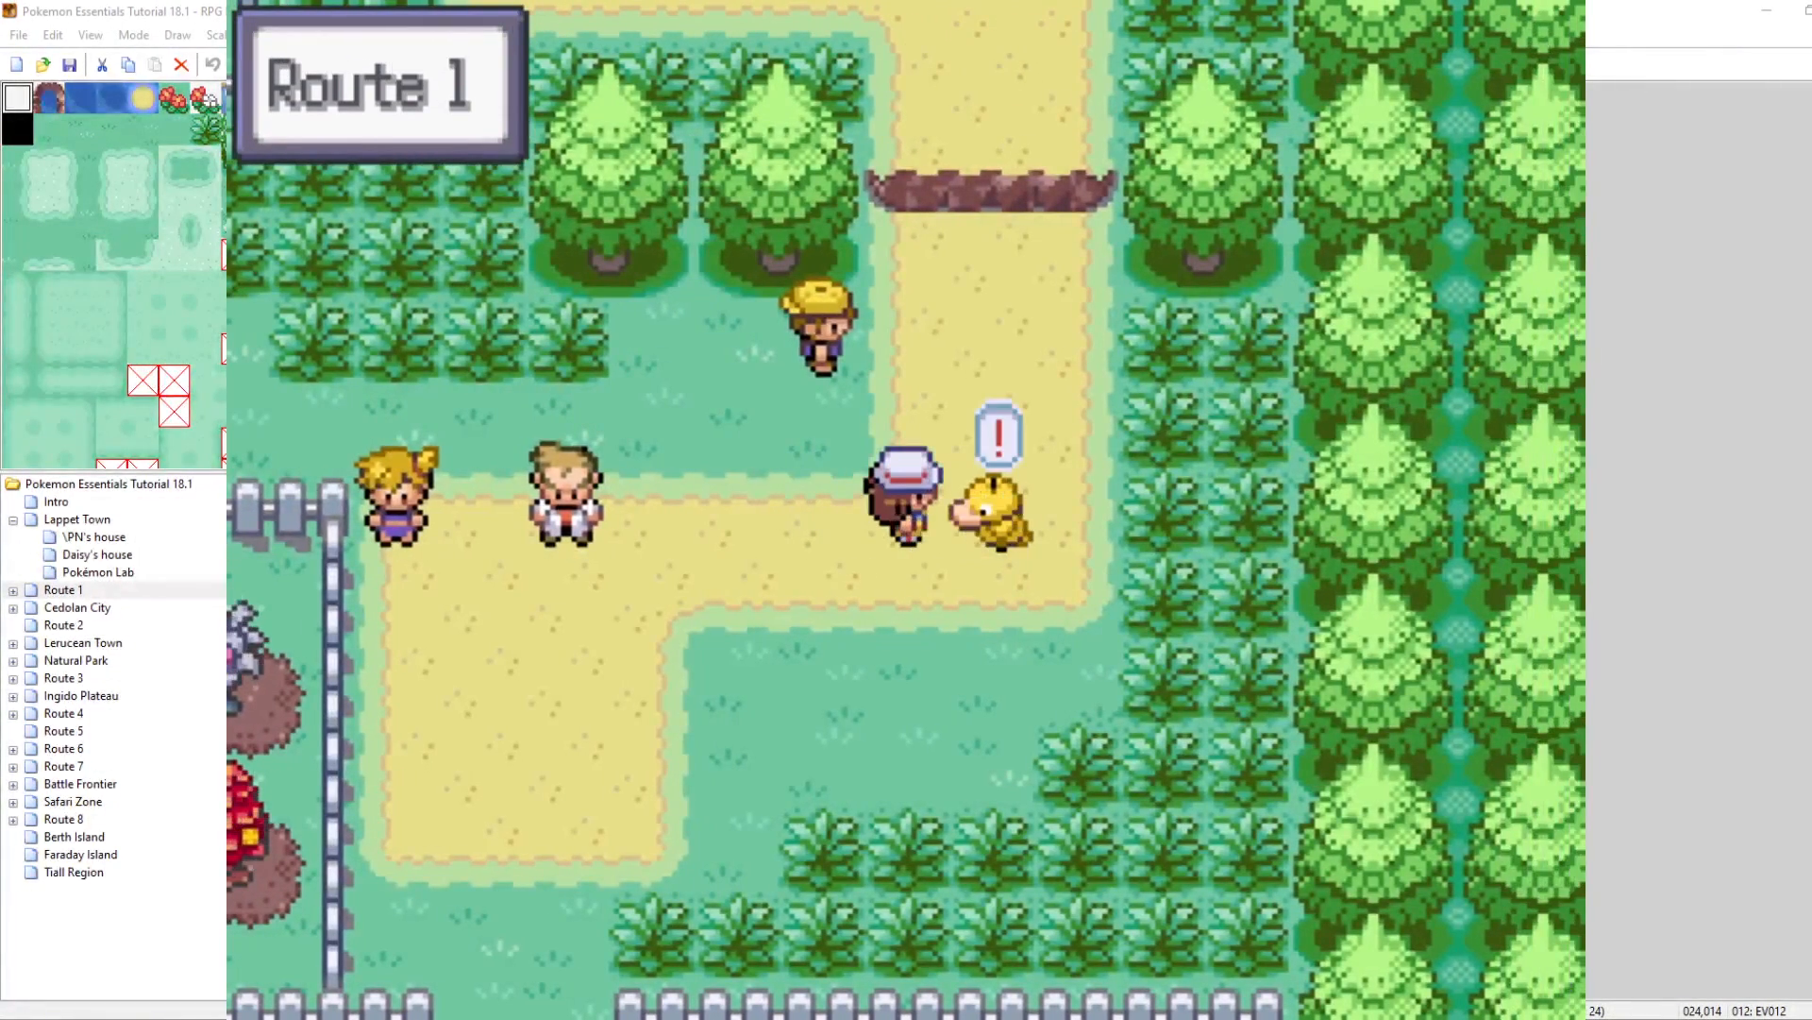
key(Return)
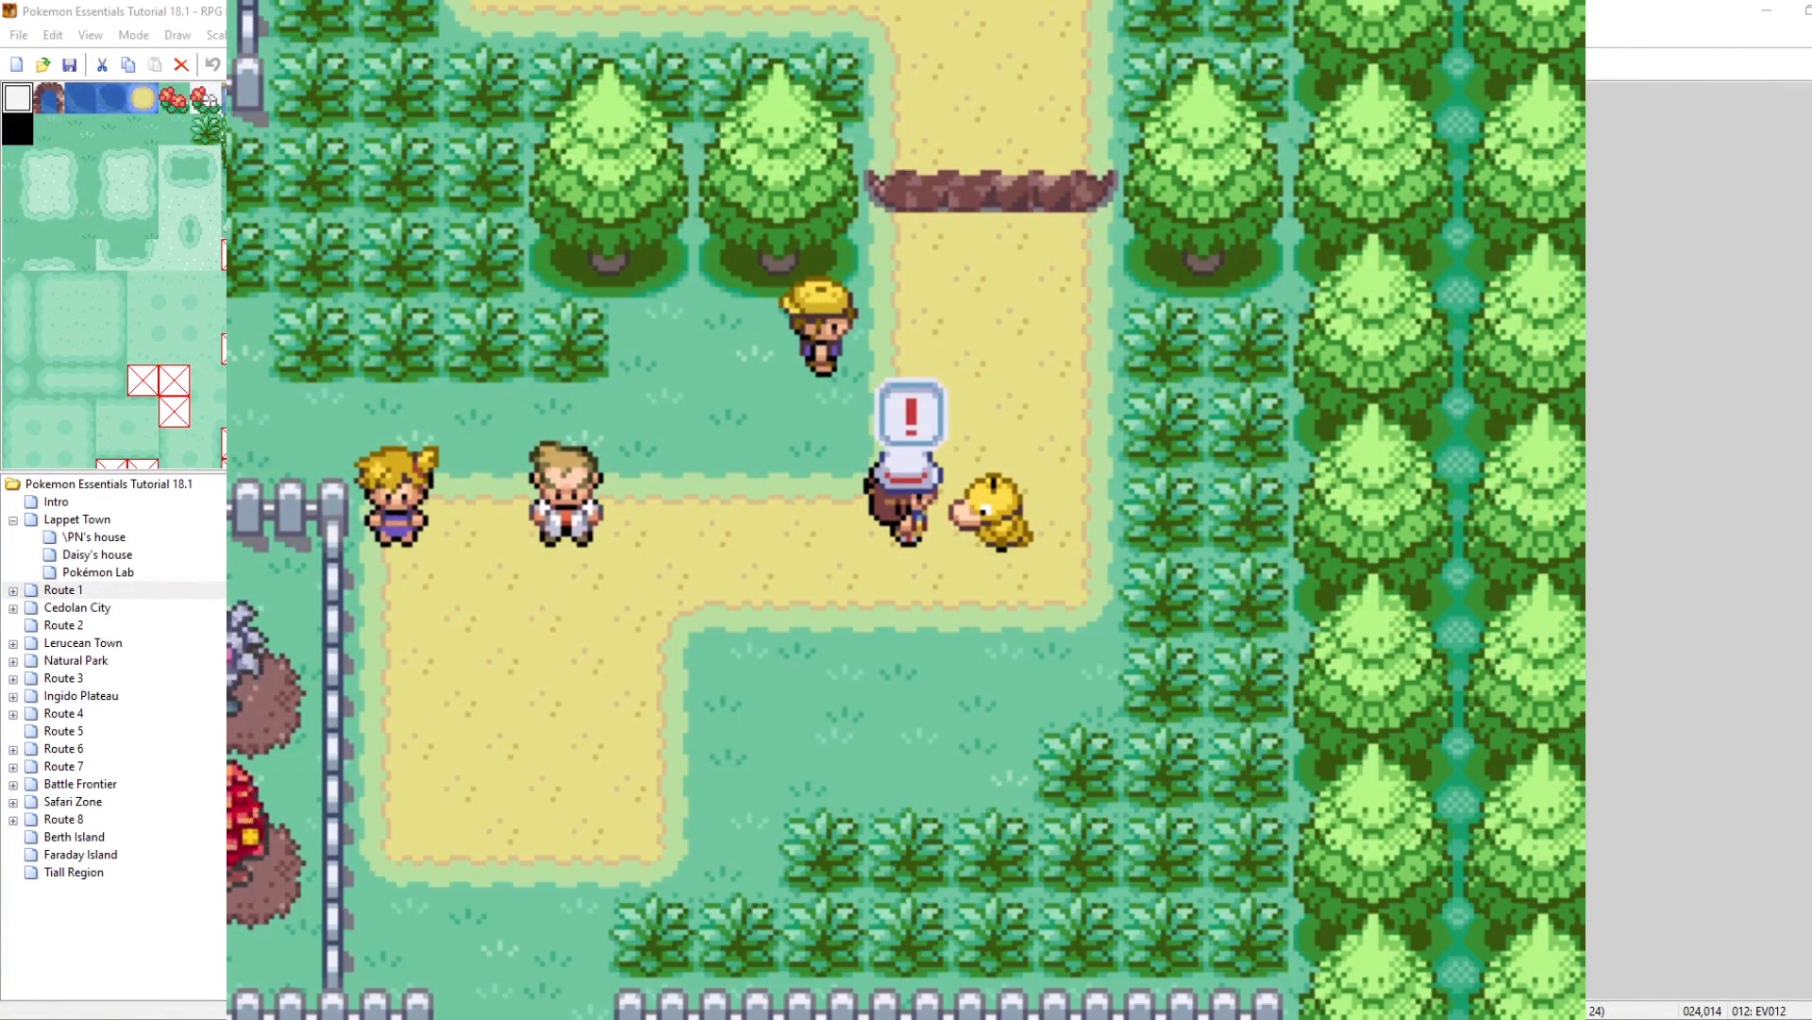
key(Return)
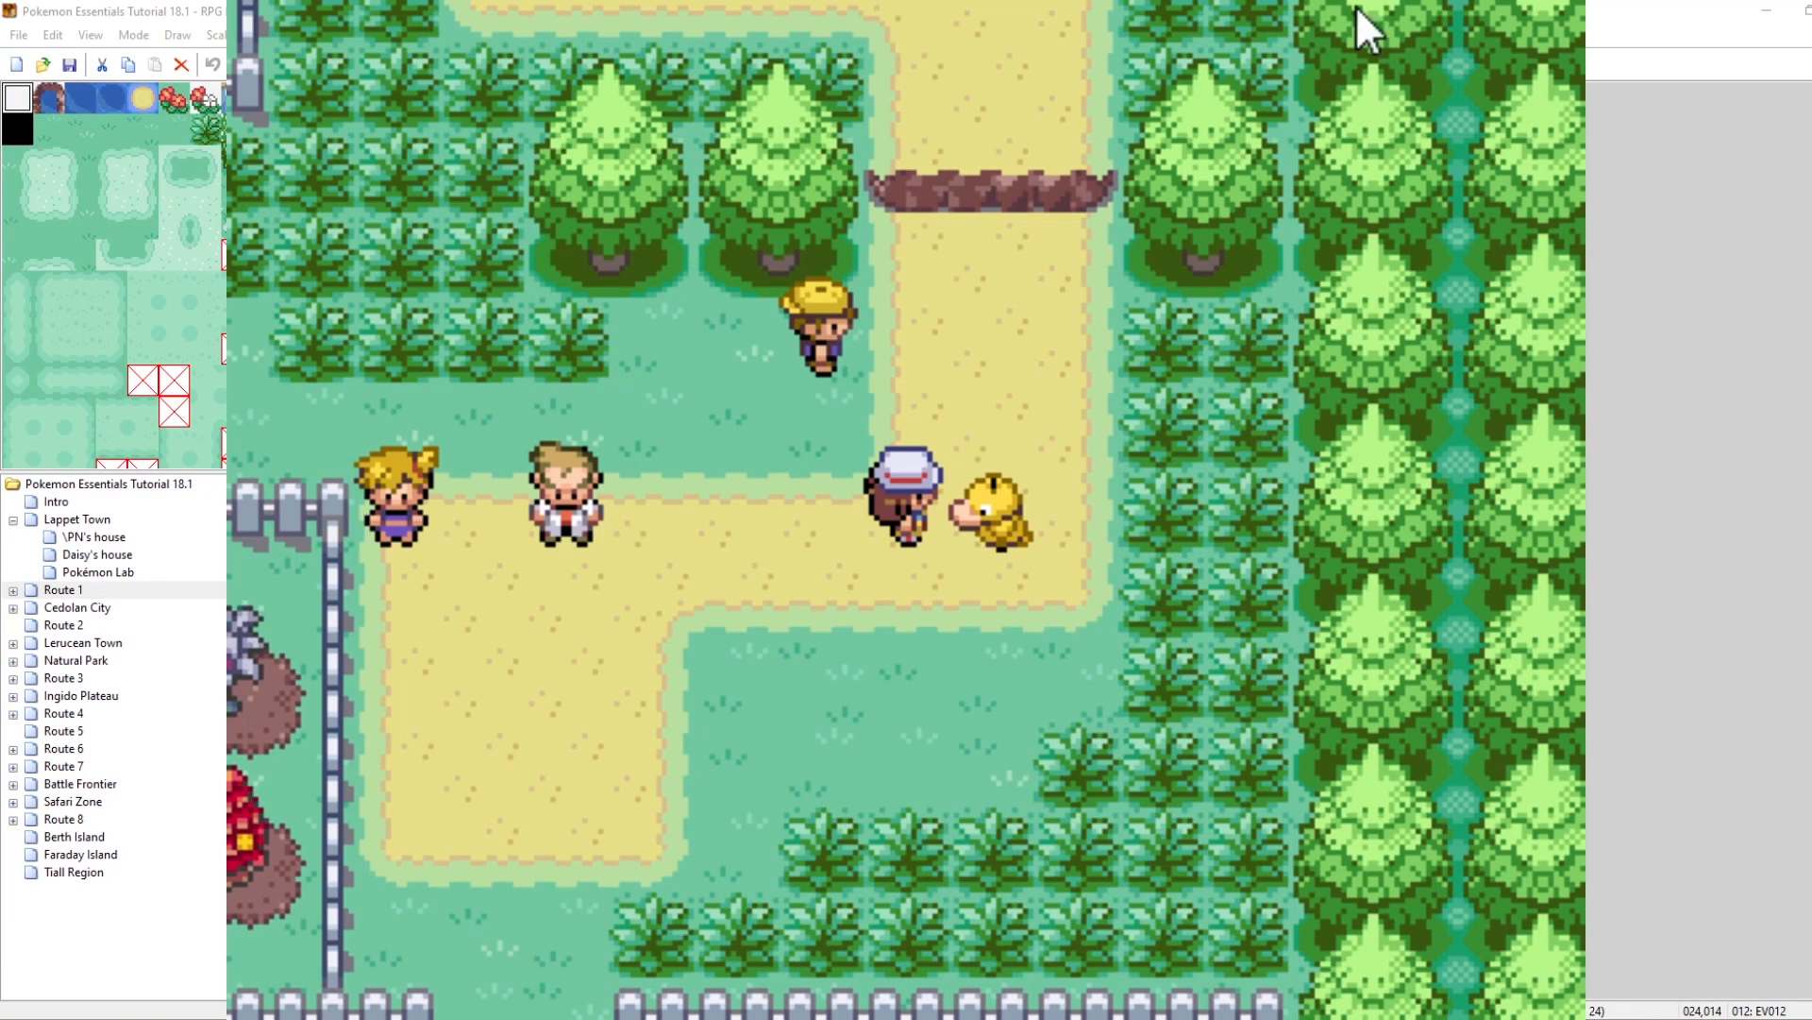
click(1520, 1)
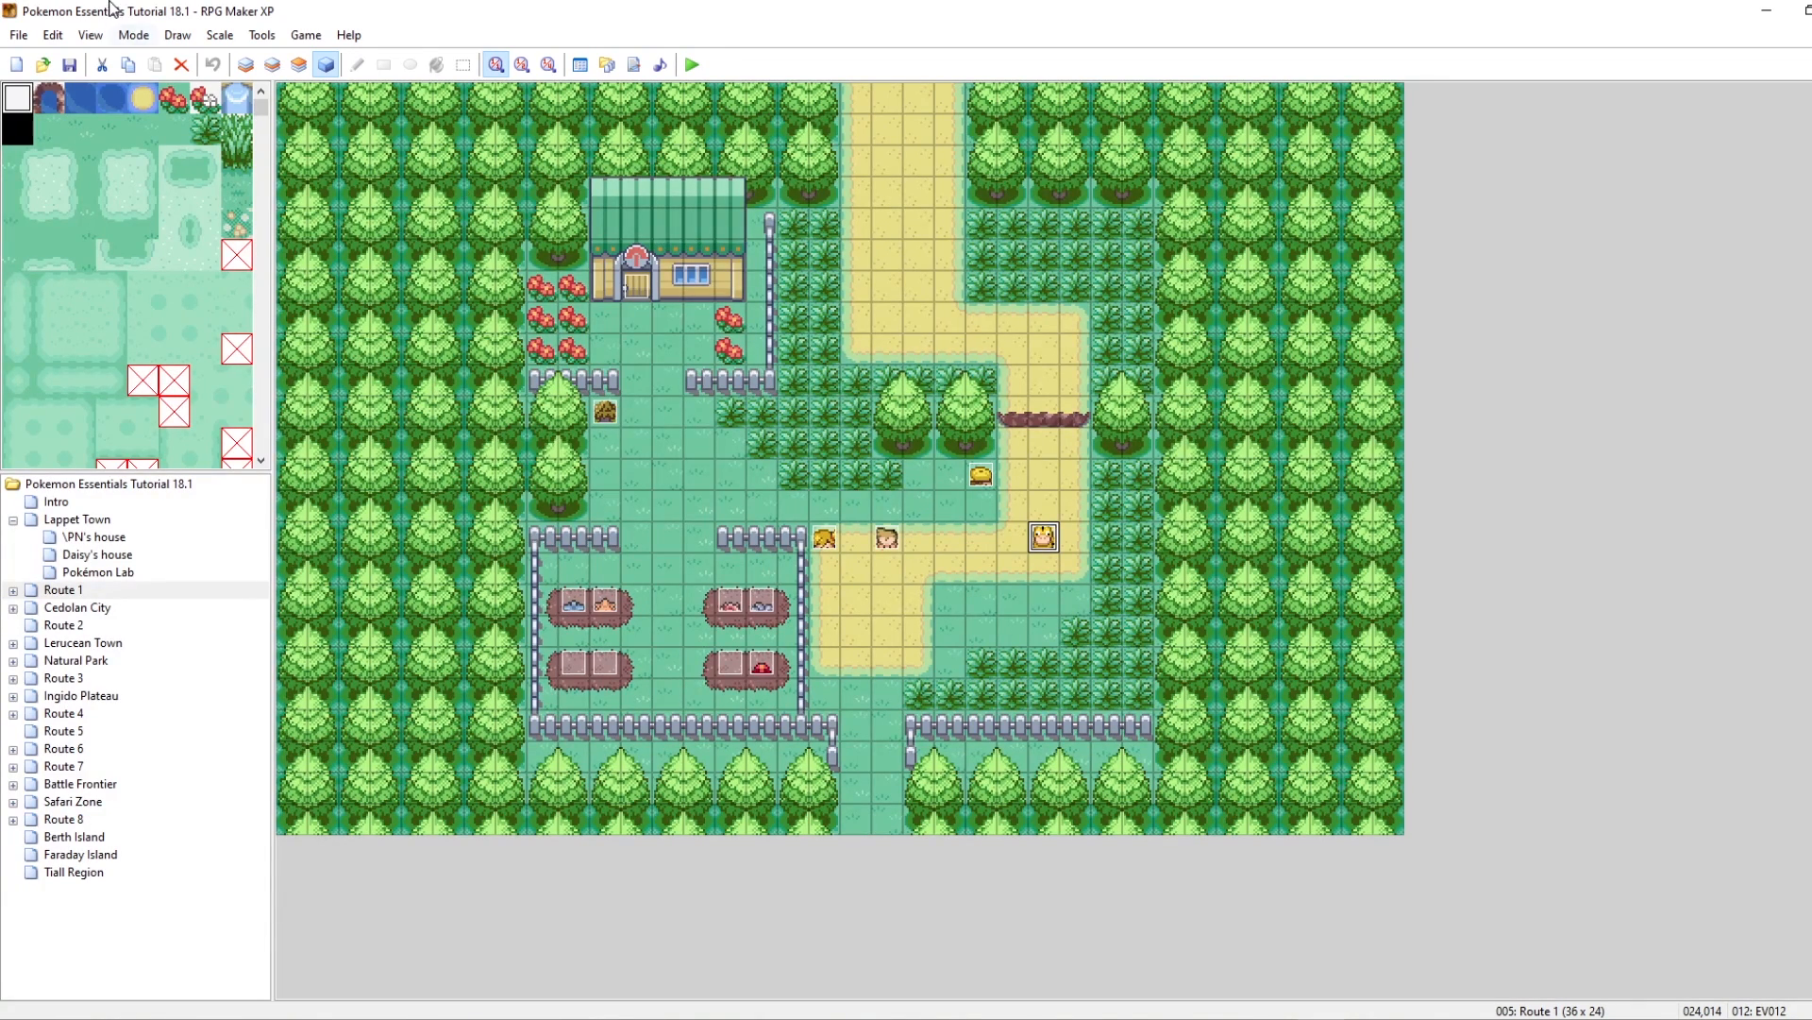
Step: In the database, name the empty animation slot 009 "Happy"
click(581, 64)
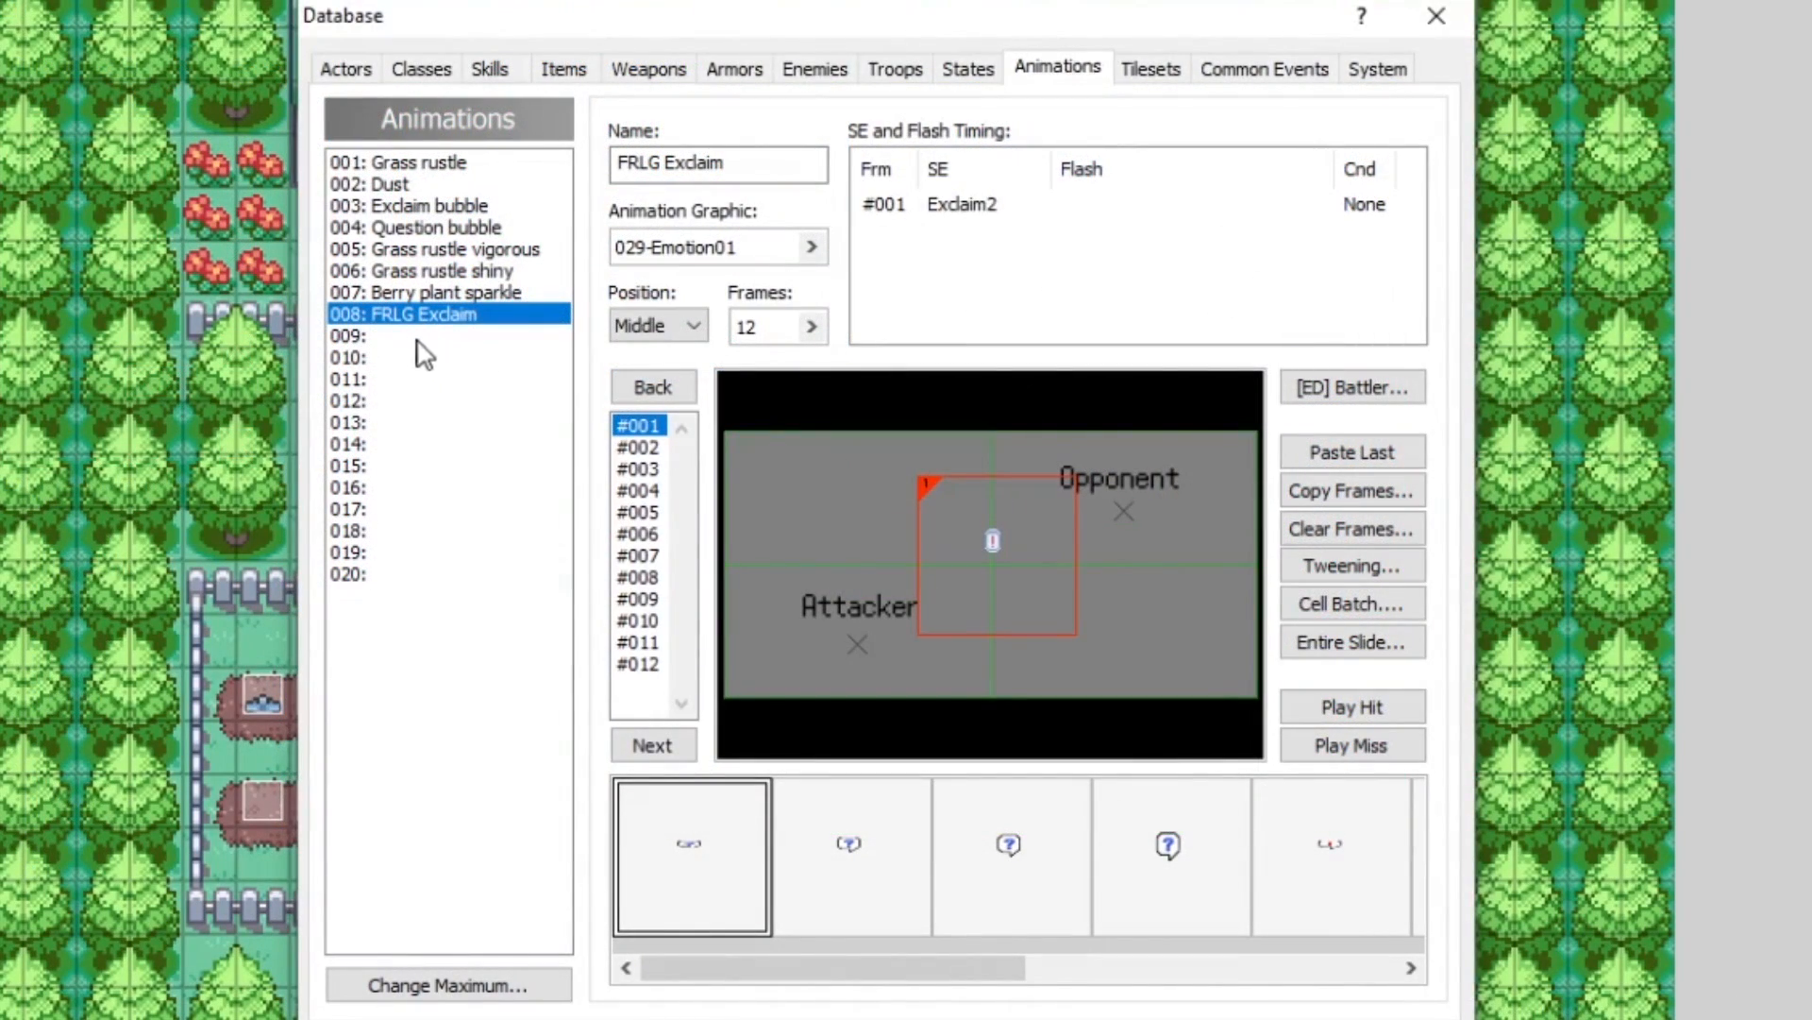
click(387, 338)
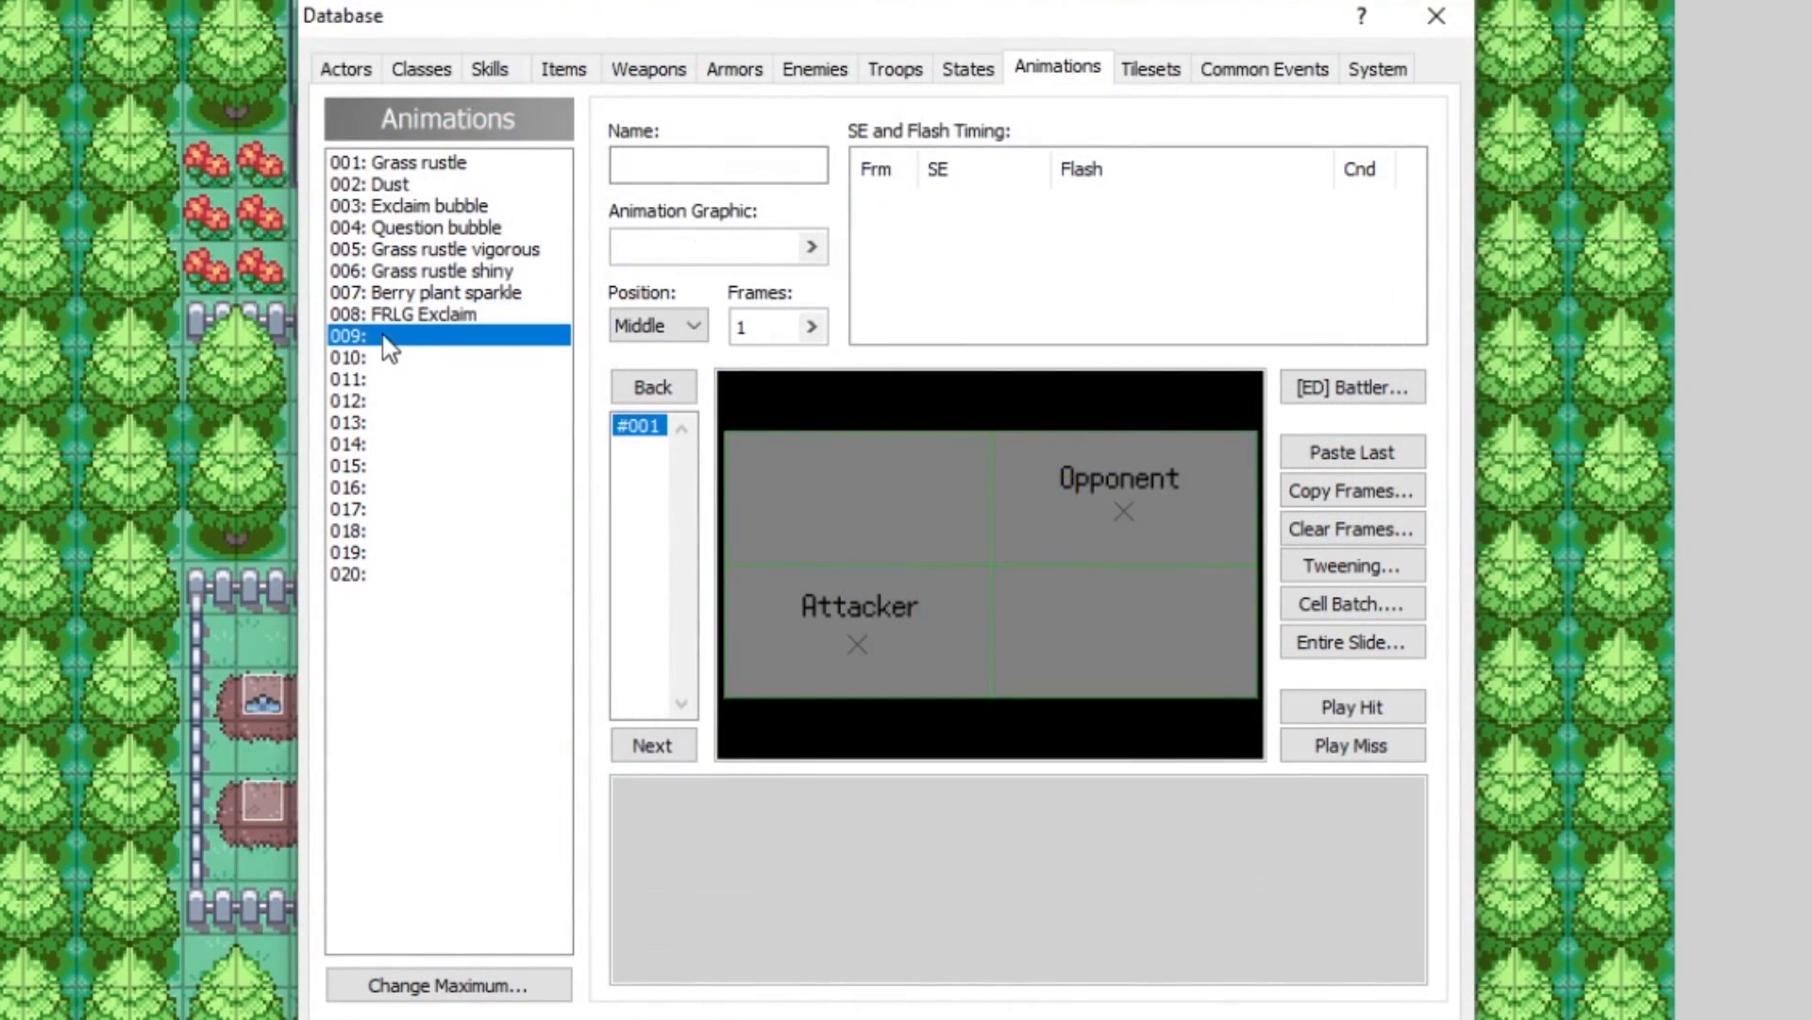
click(676, 168)
text(Happy)
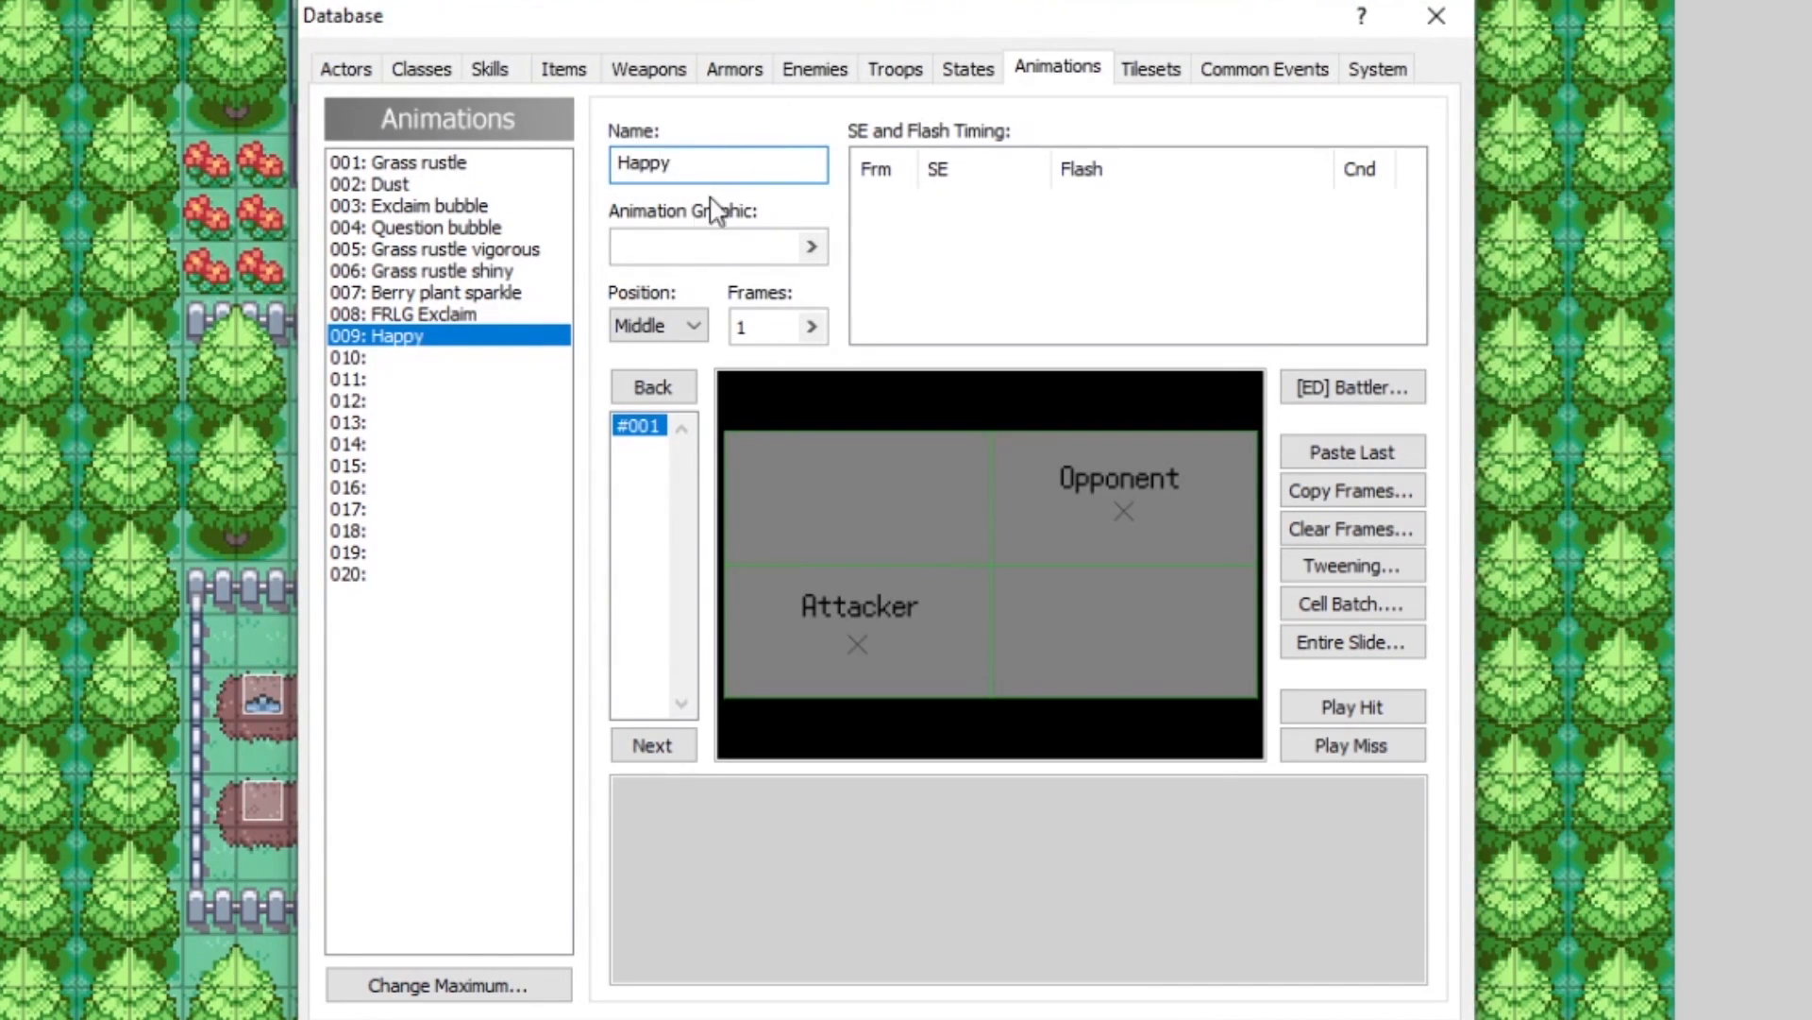
Step: Preview the emotion graphics and assign 031-Emotion02 as the Happy animation's graphic
double_click(688, 251)
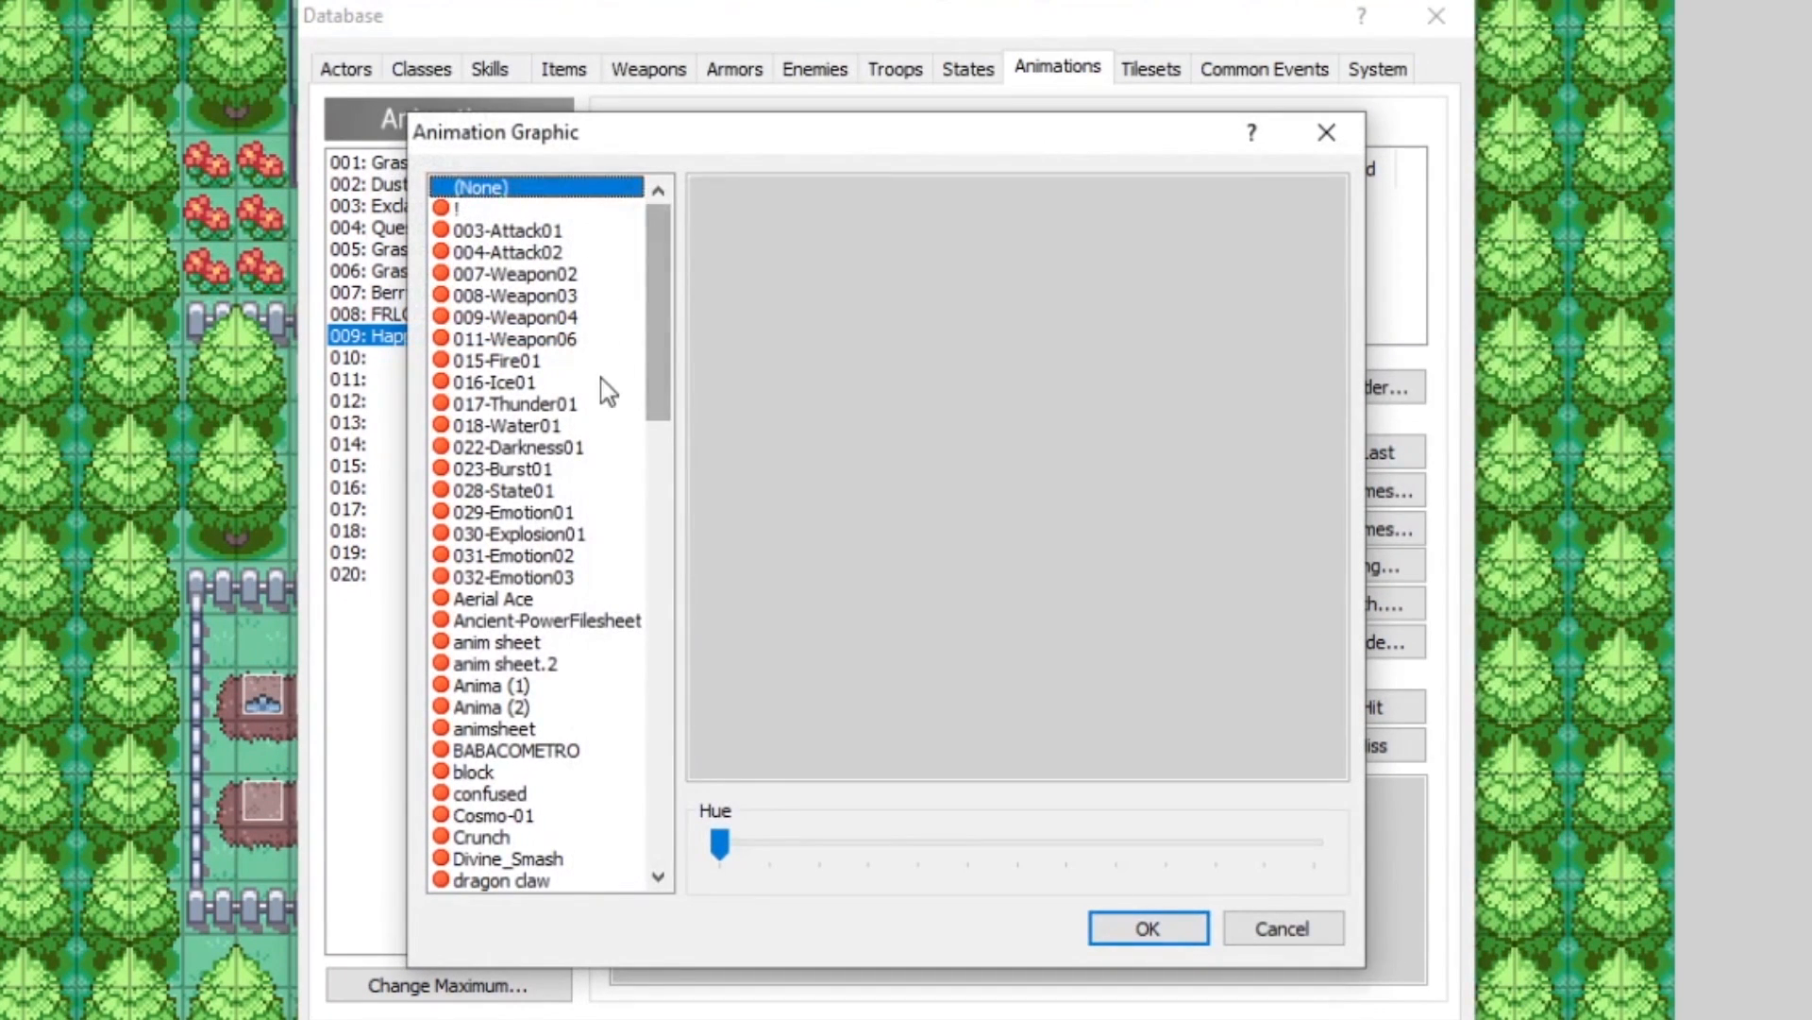
click(555, 510)
click(545, 536)
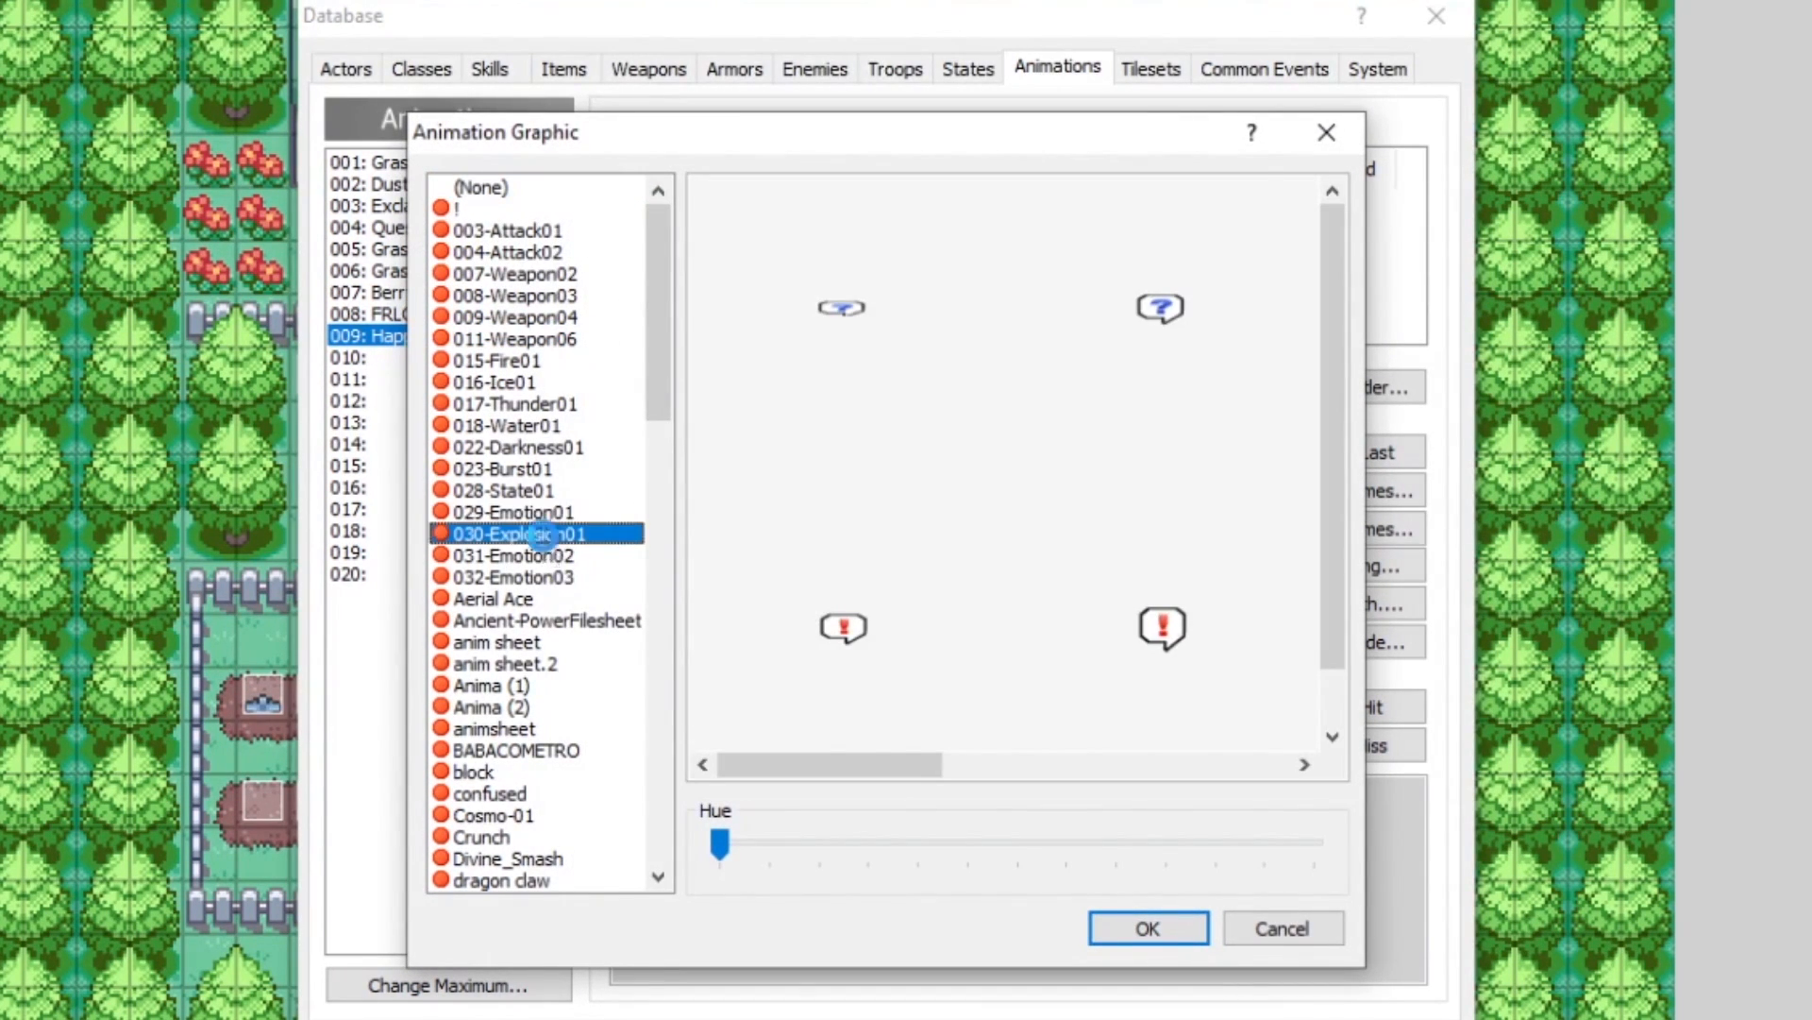
click(545, 553)
drag(845, 755, 978, 755)
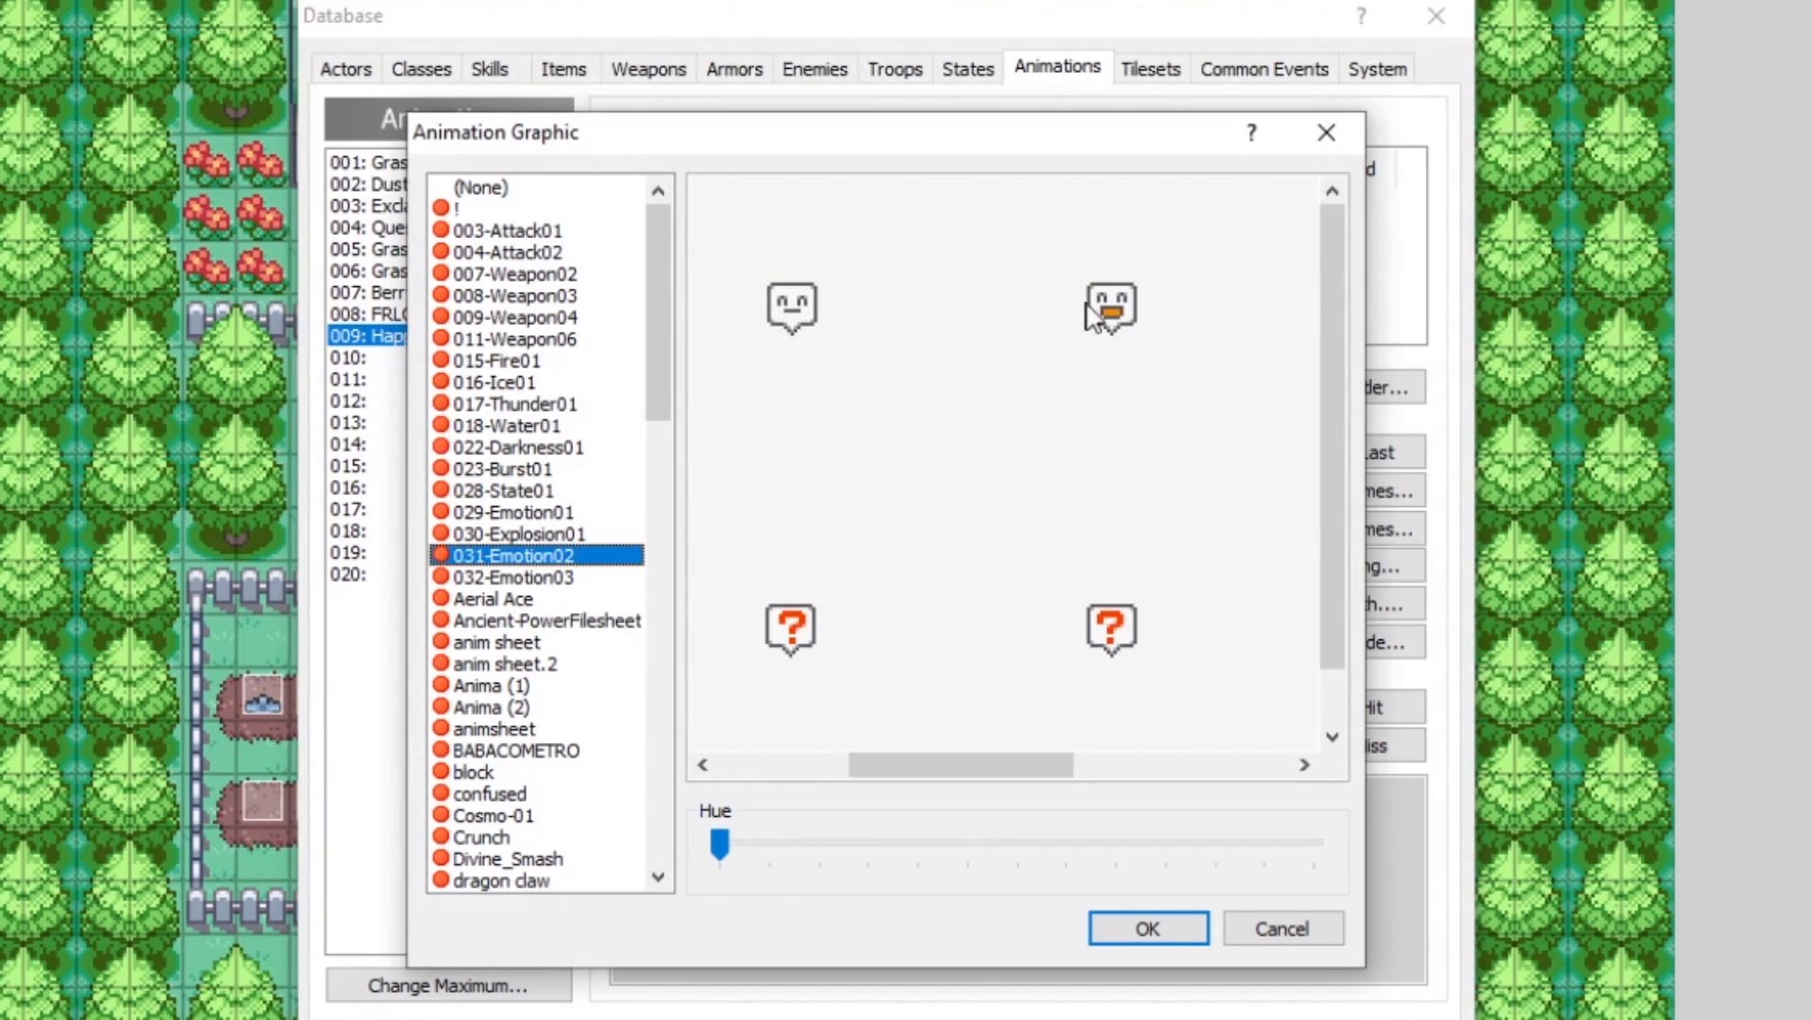
click(1150, 928)
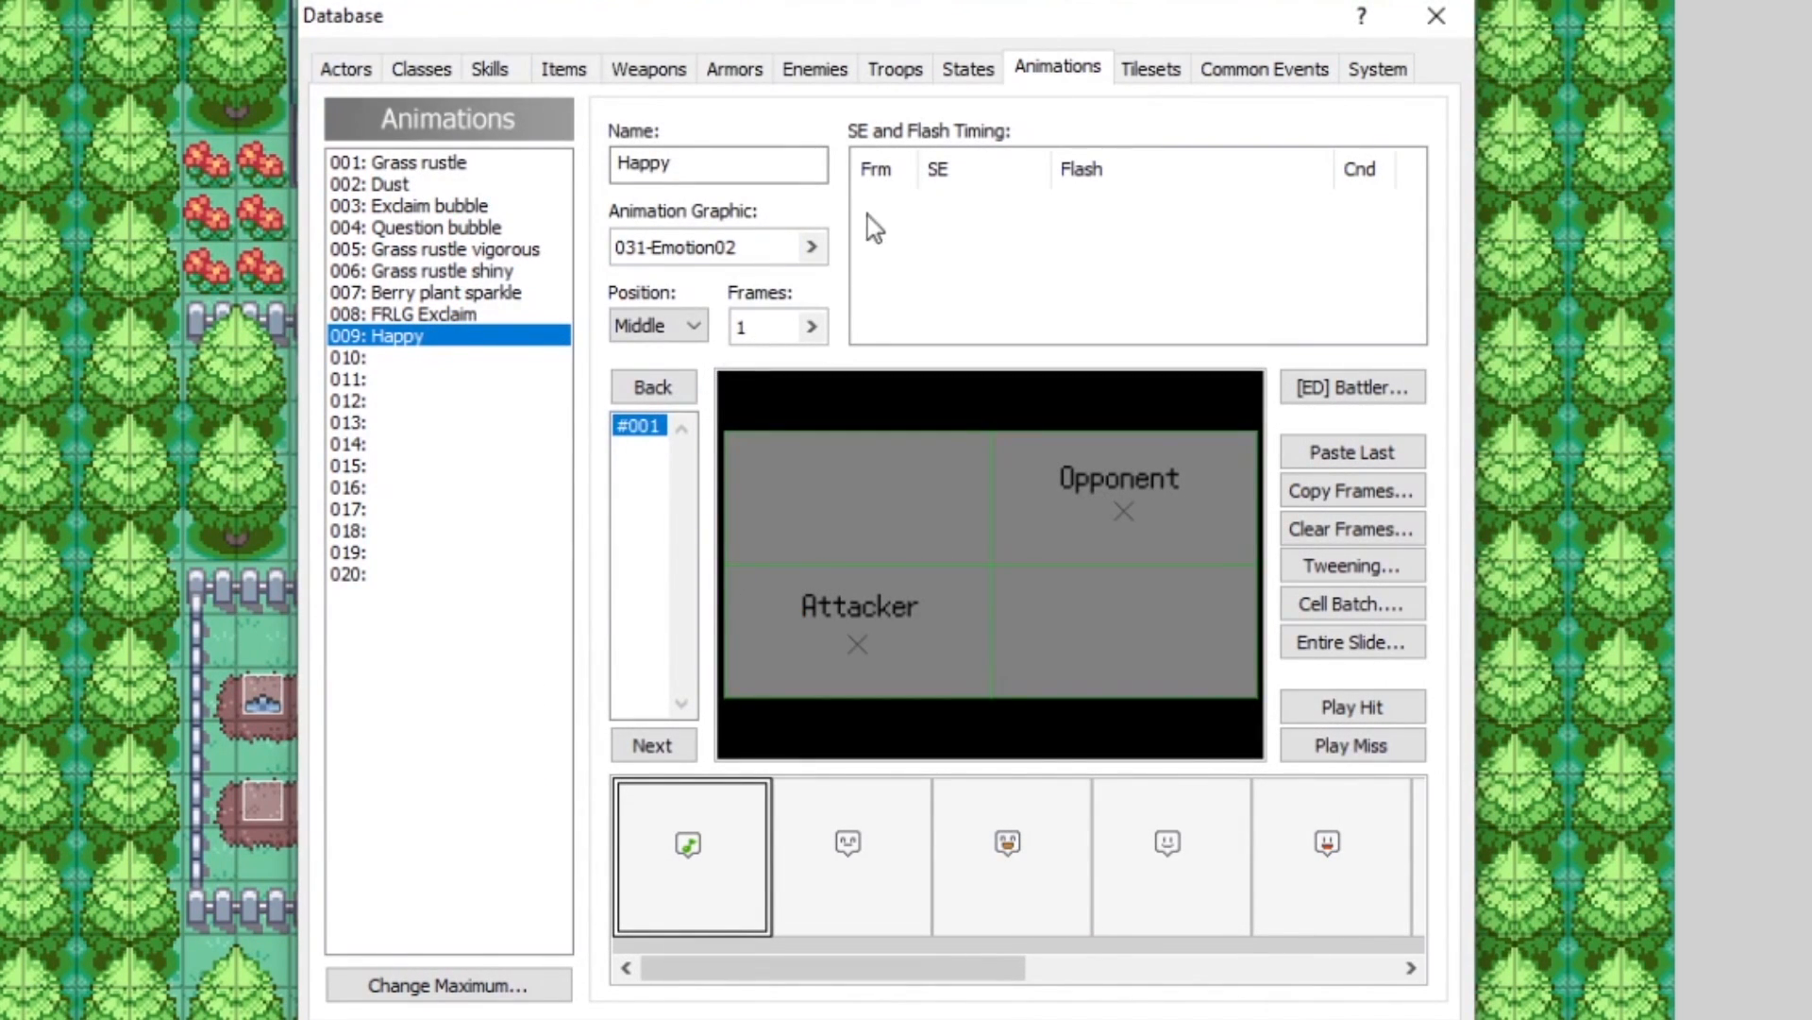
Step: Add a timing entry to the Happy animation that plays the Exclaim2 sound effect on frame 1
right_click(923, 194)
click(944, 209)
double_click(1028, 126)
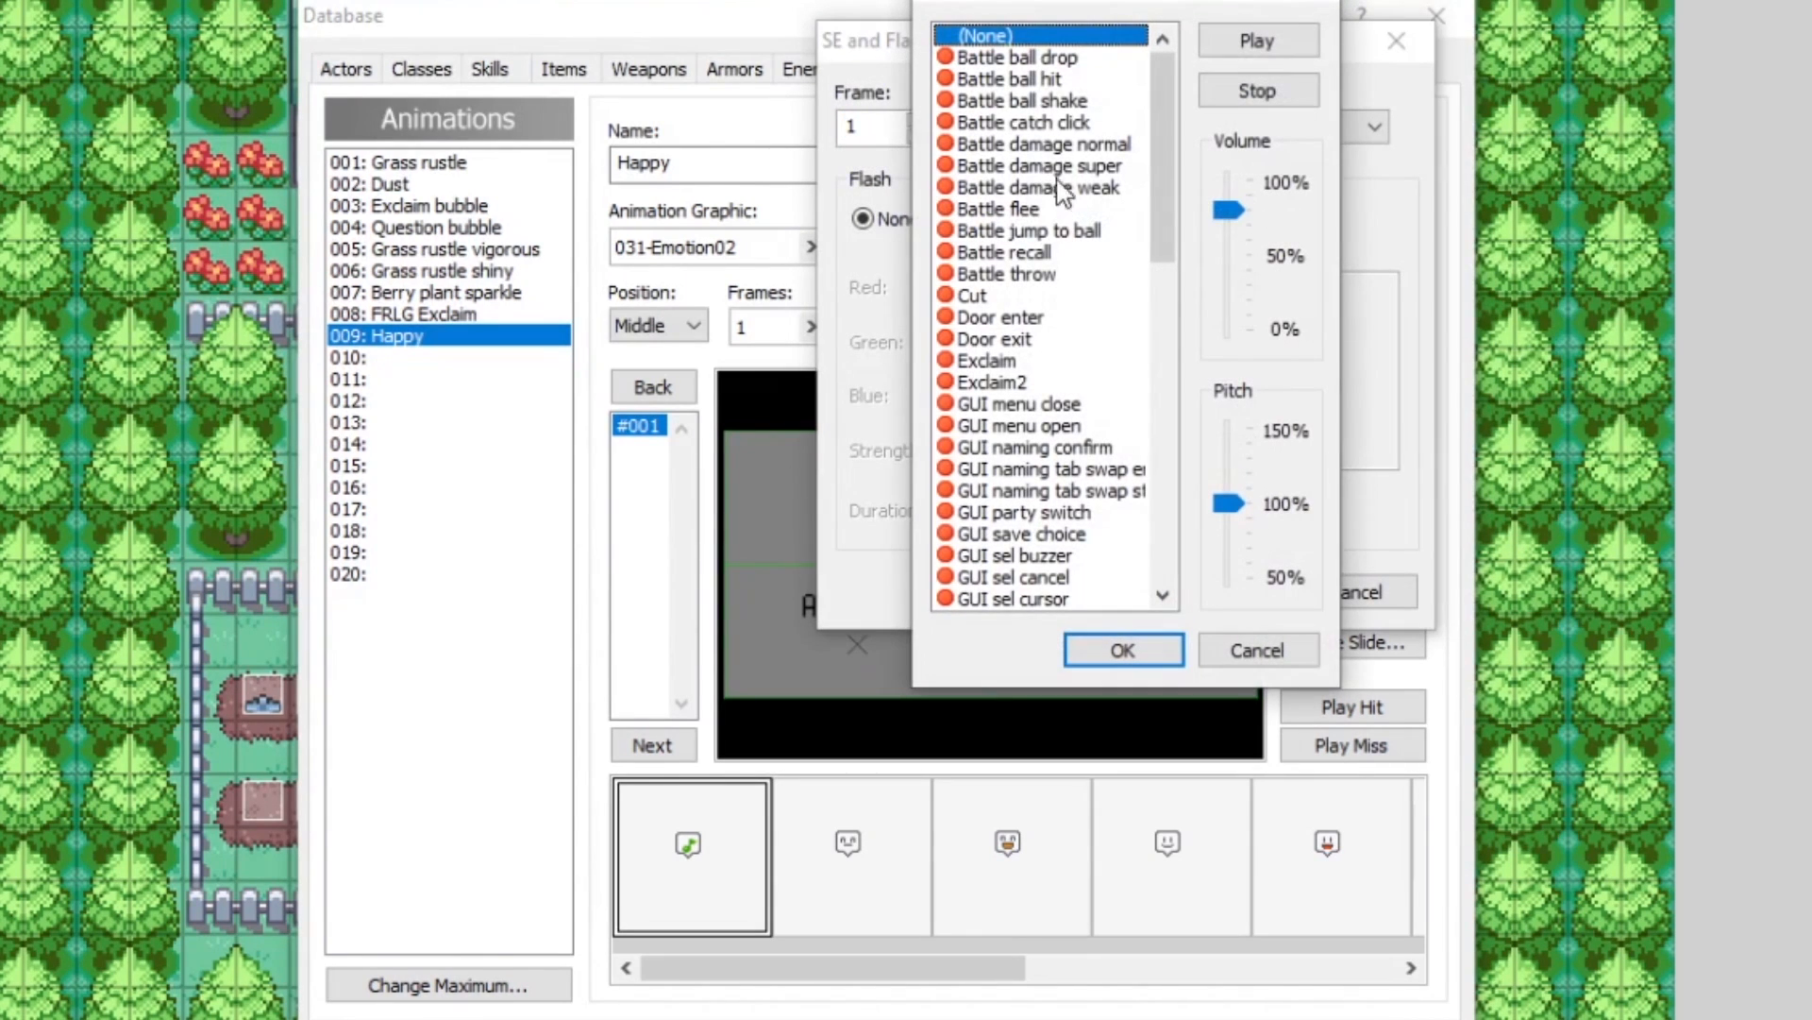
click(992, 381)
click(1124, 649)
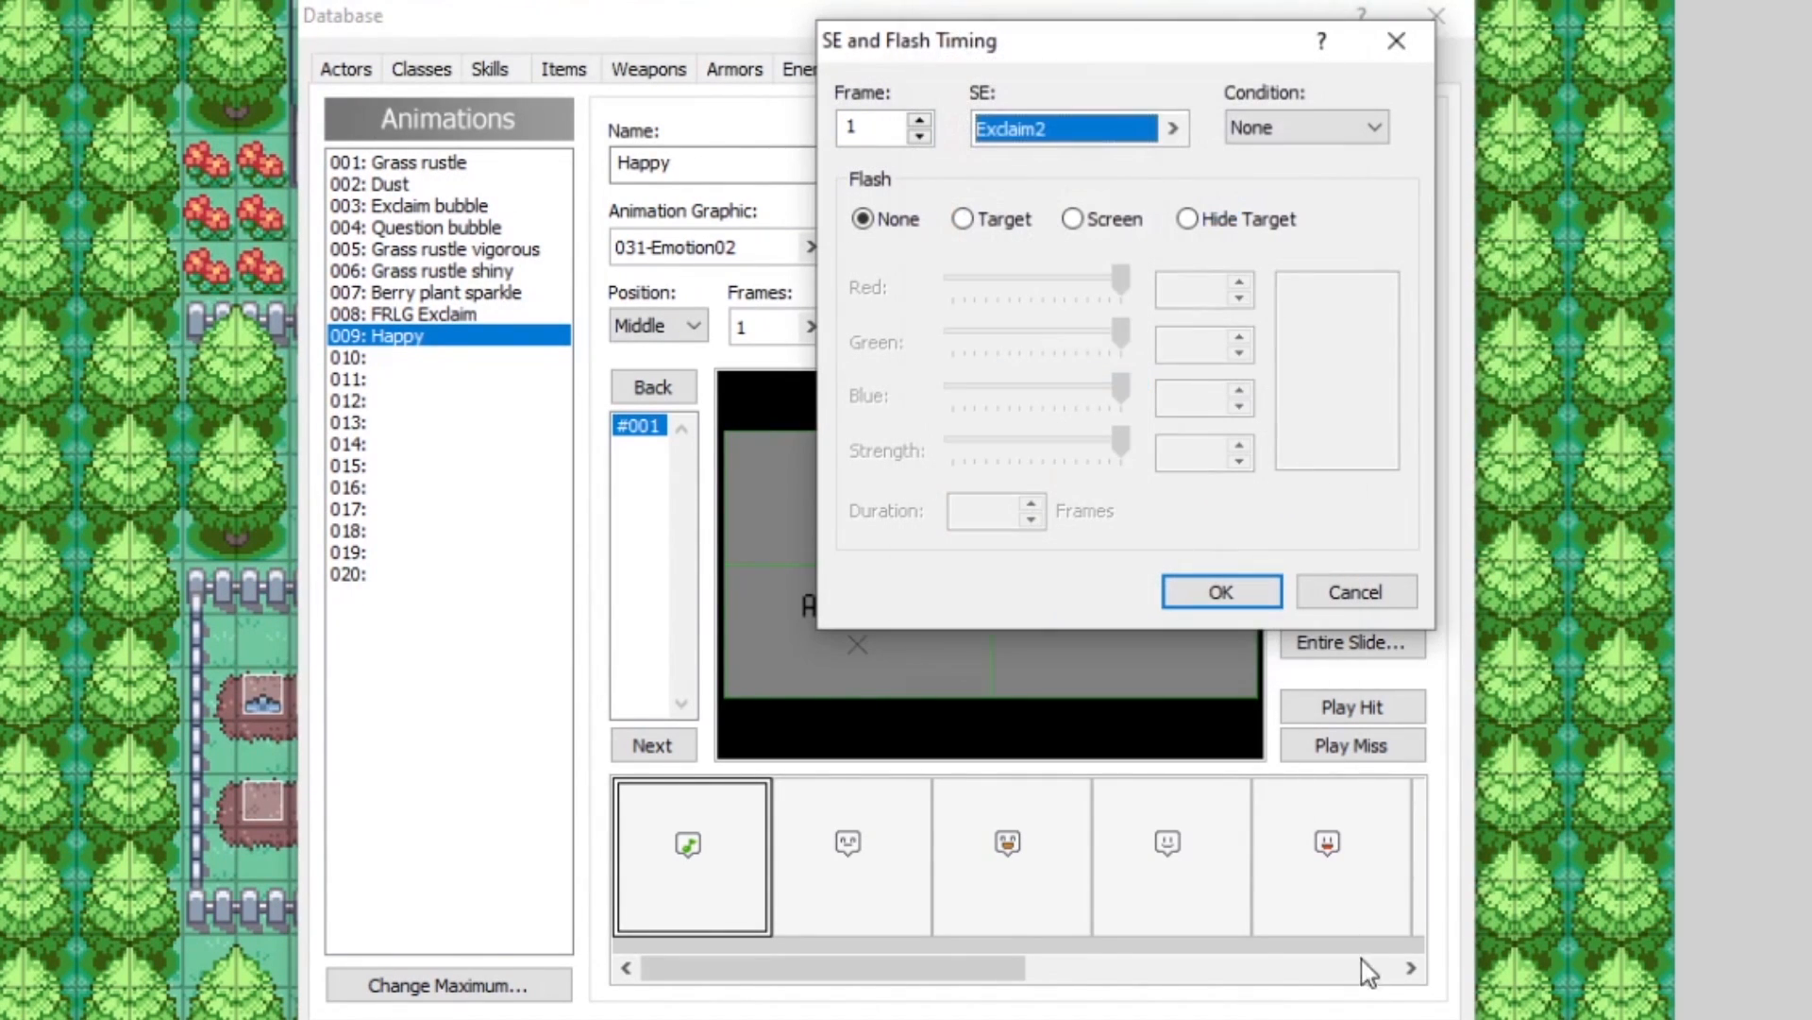
click(1221, 591)
Step: Set the Happy animation's length to 16 frames
click(764, 328)
double_click(766, 331)
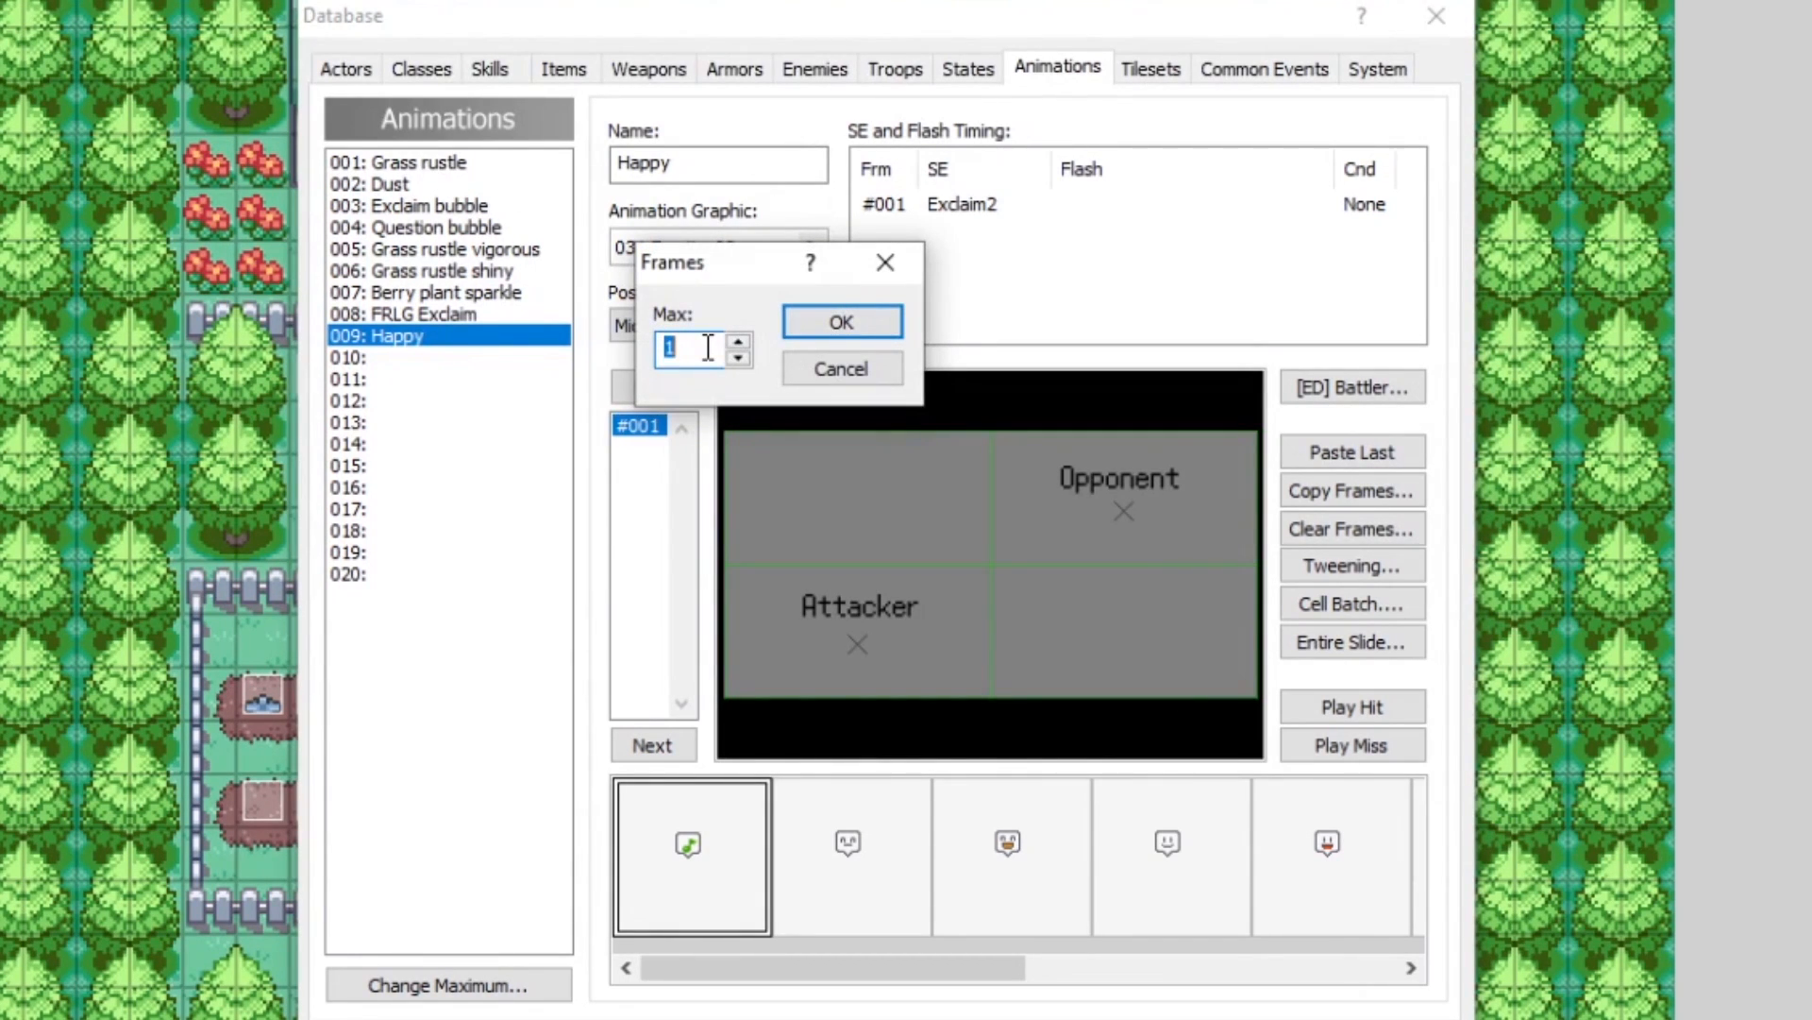
click(840, 320)
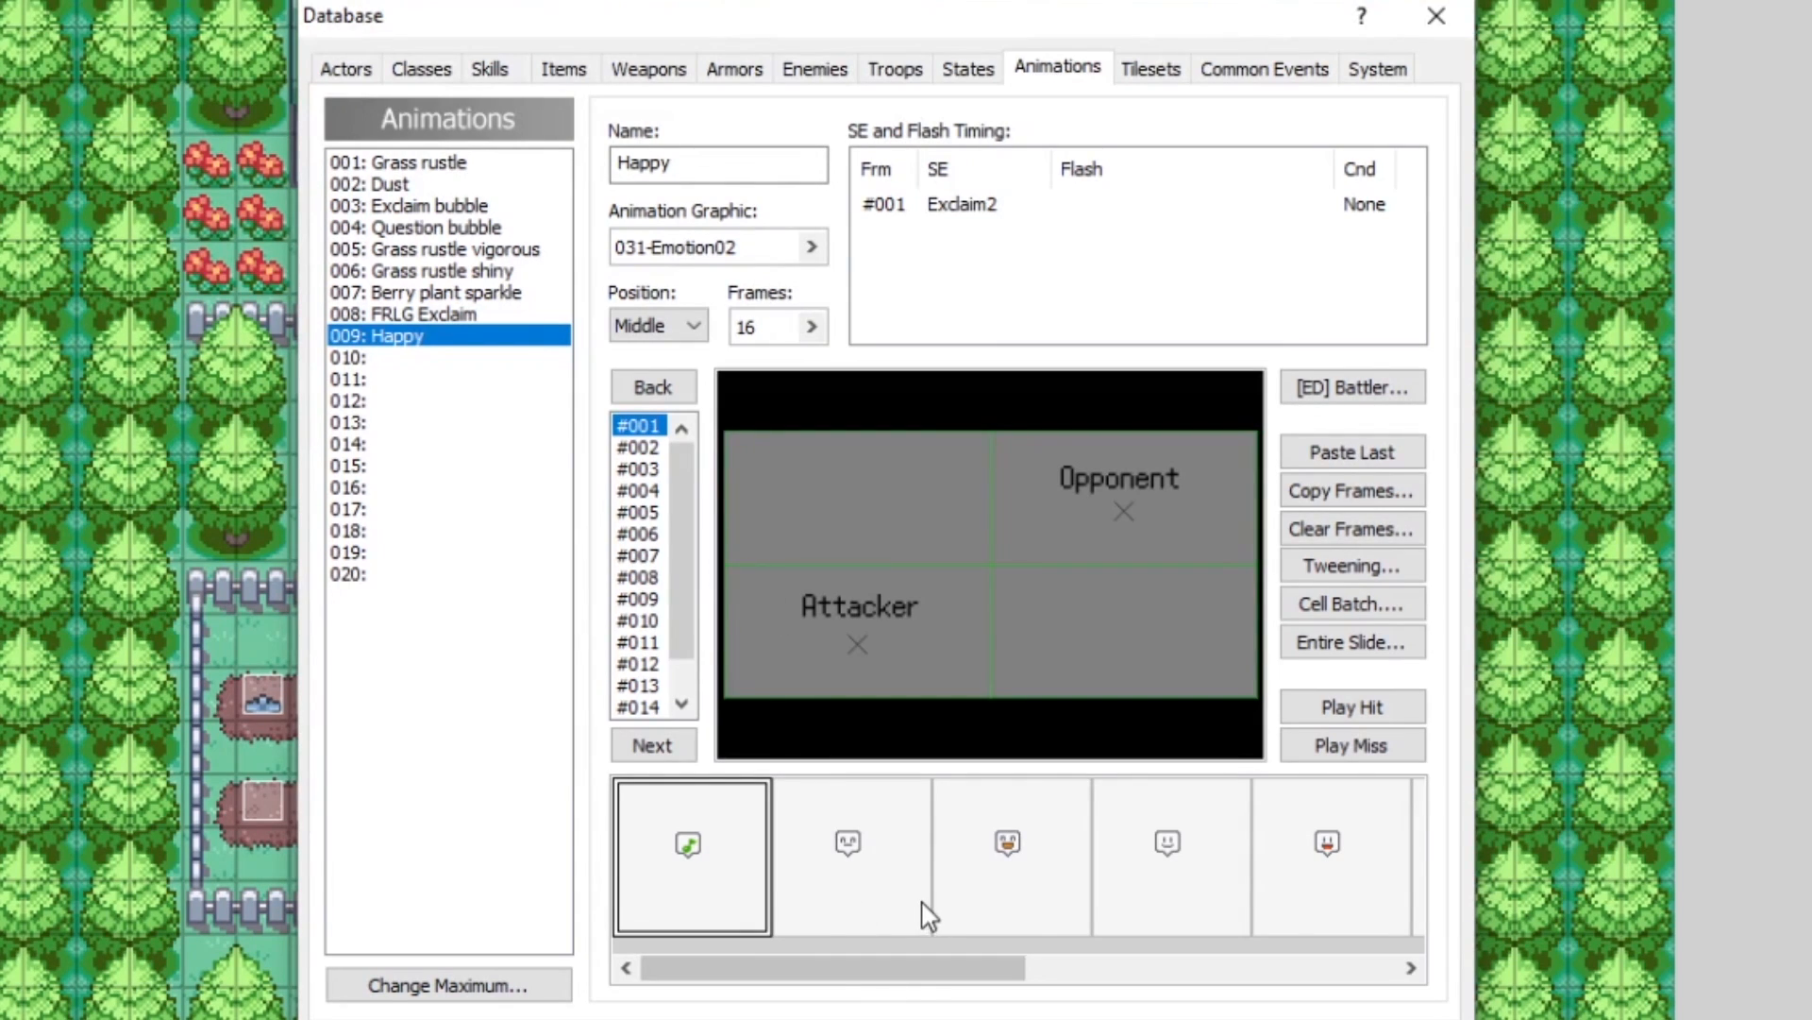
Step: Place the closed-mouth happy bubble in frame 1 with Normal blending and position it at X 8, Y -40
click(863, 856)
drag(954, 532, 995, 518)
right_click(994, 517)
click(1105, 652)
click(1170, 604)
click(1154, 635)
click(1019, 672)
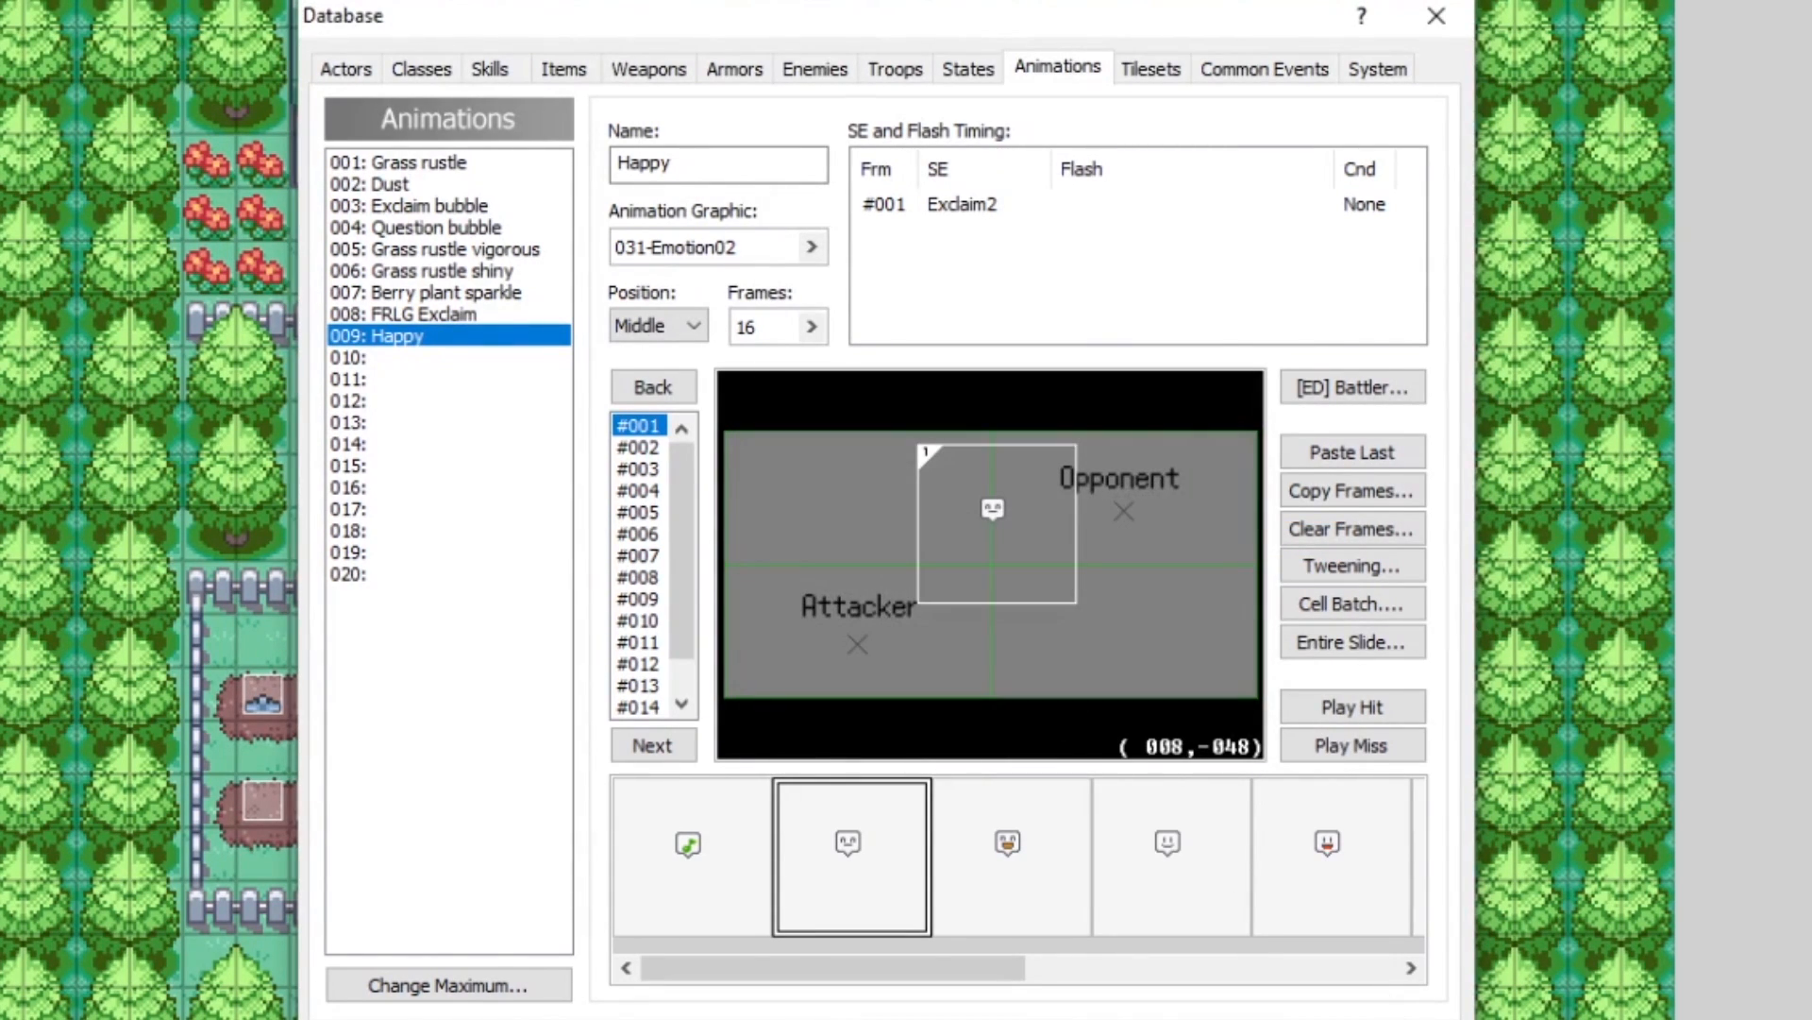
drag(1012, 534, 1014, 541)
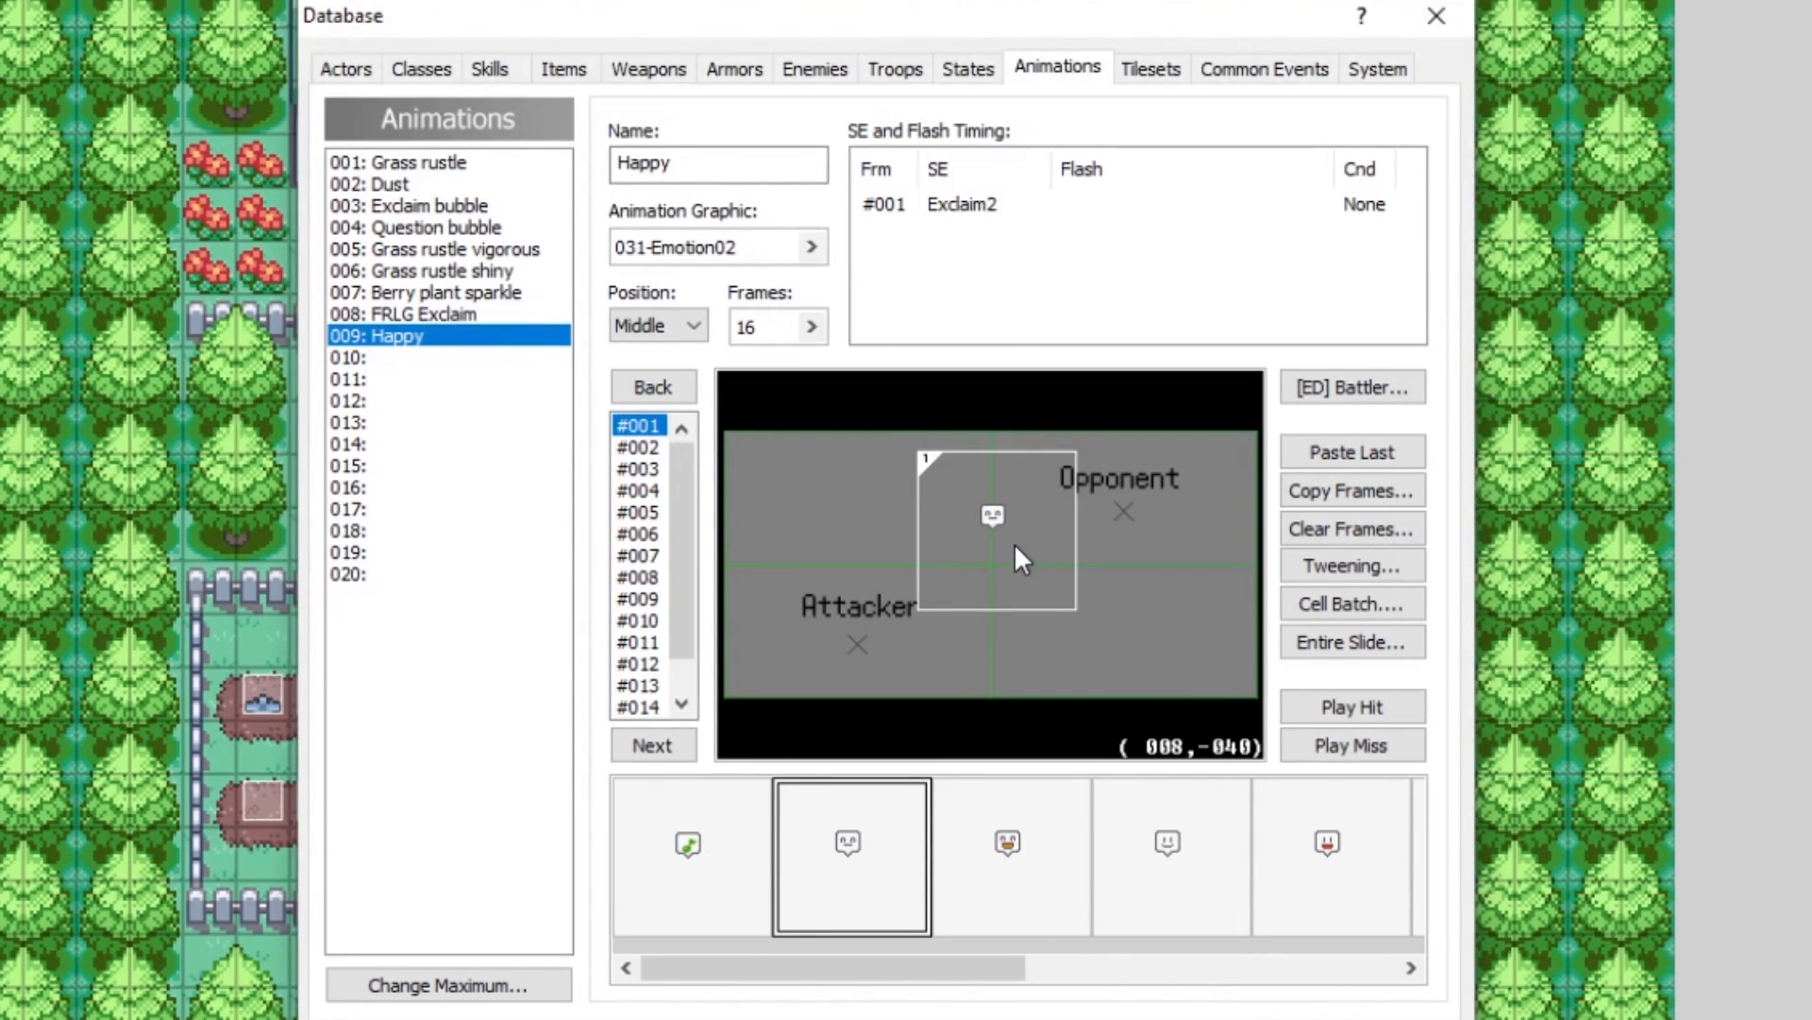
Step: Paste the previous cell into frames 2 and 3, moving the bubble slightly lower each time, to Y -32 in frame 2
click(638, 448)
click(1328, 455)
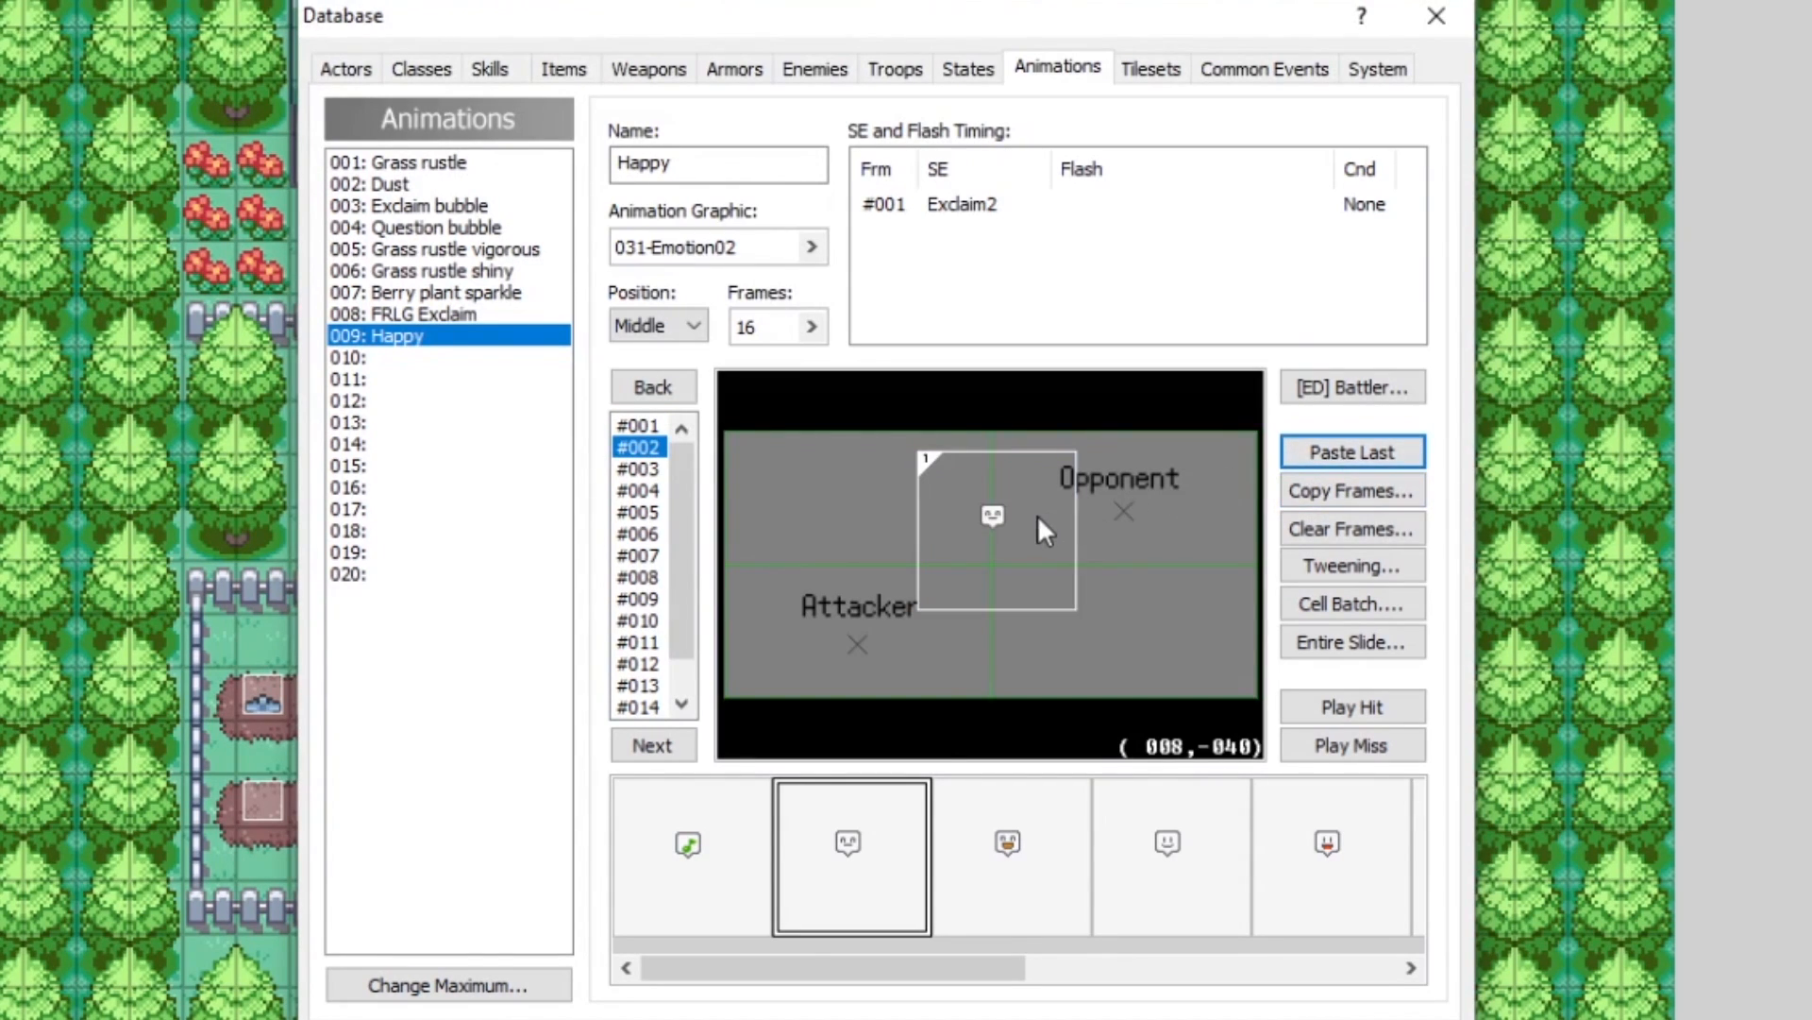
drag(1022, 518, 1022, 525)
click(640, 469)
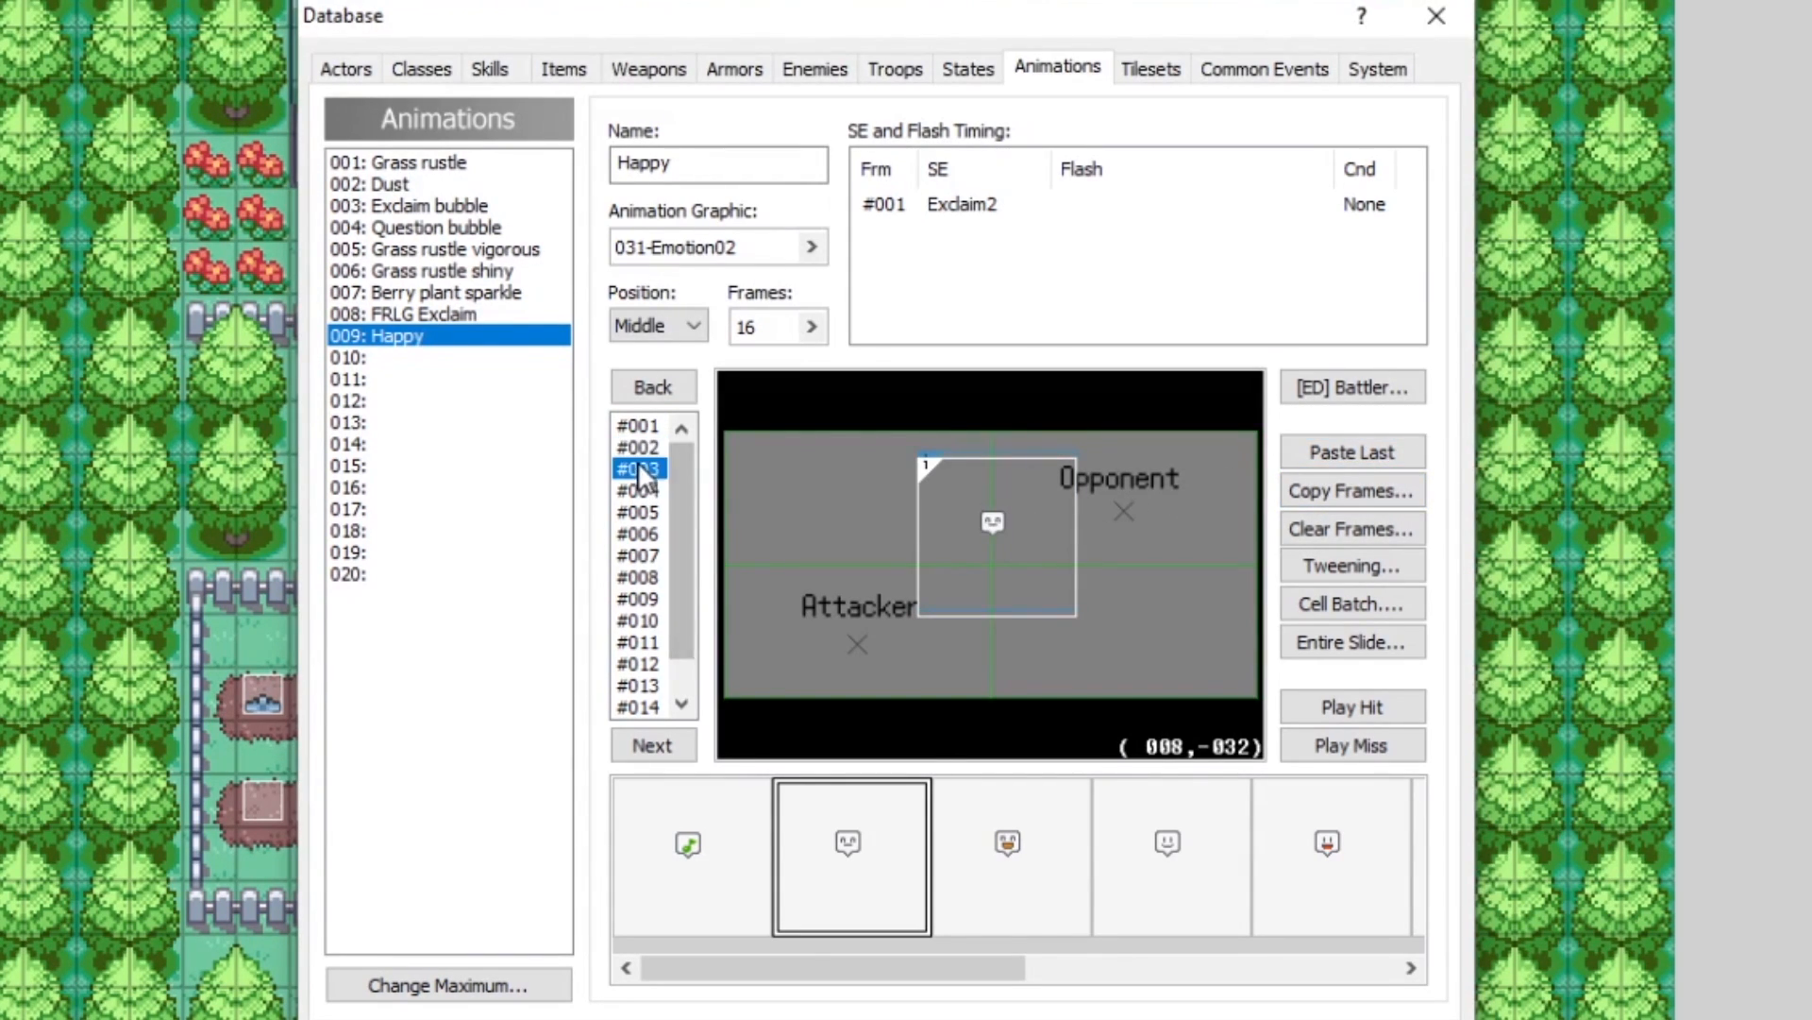
click(1316, 463)
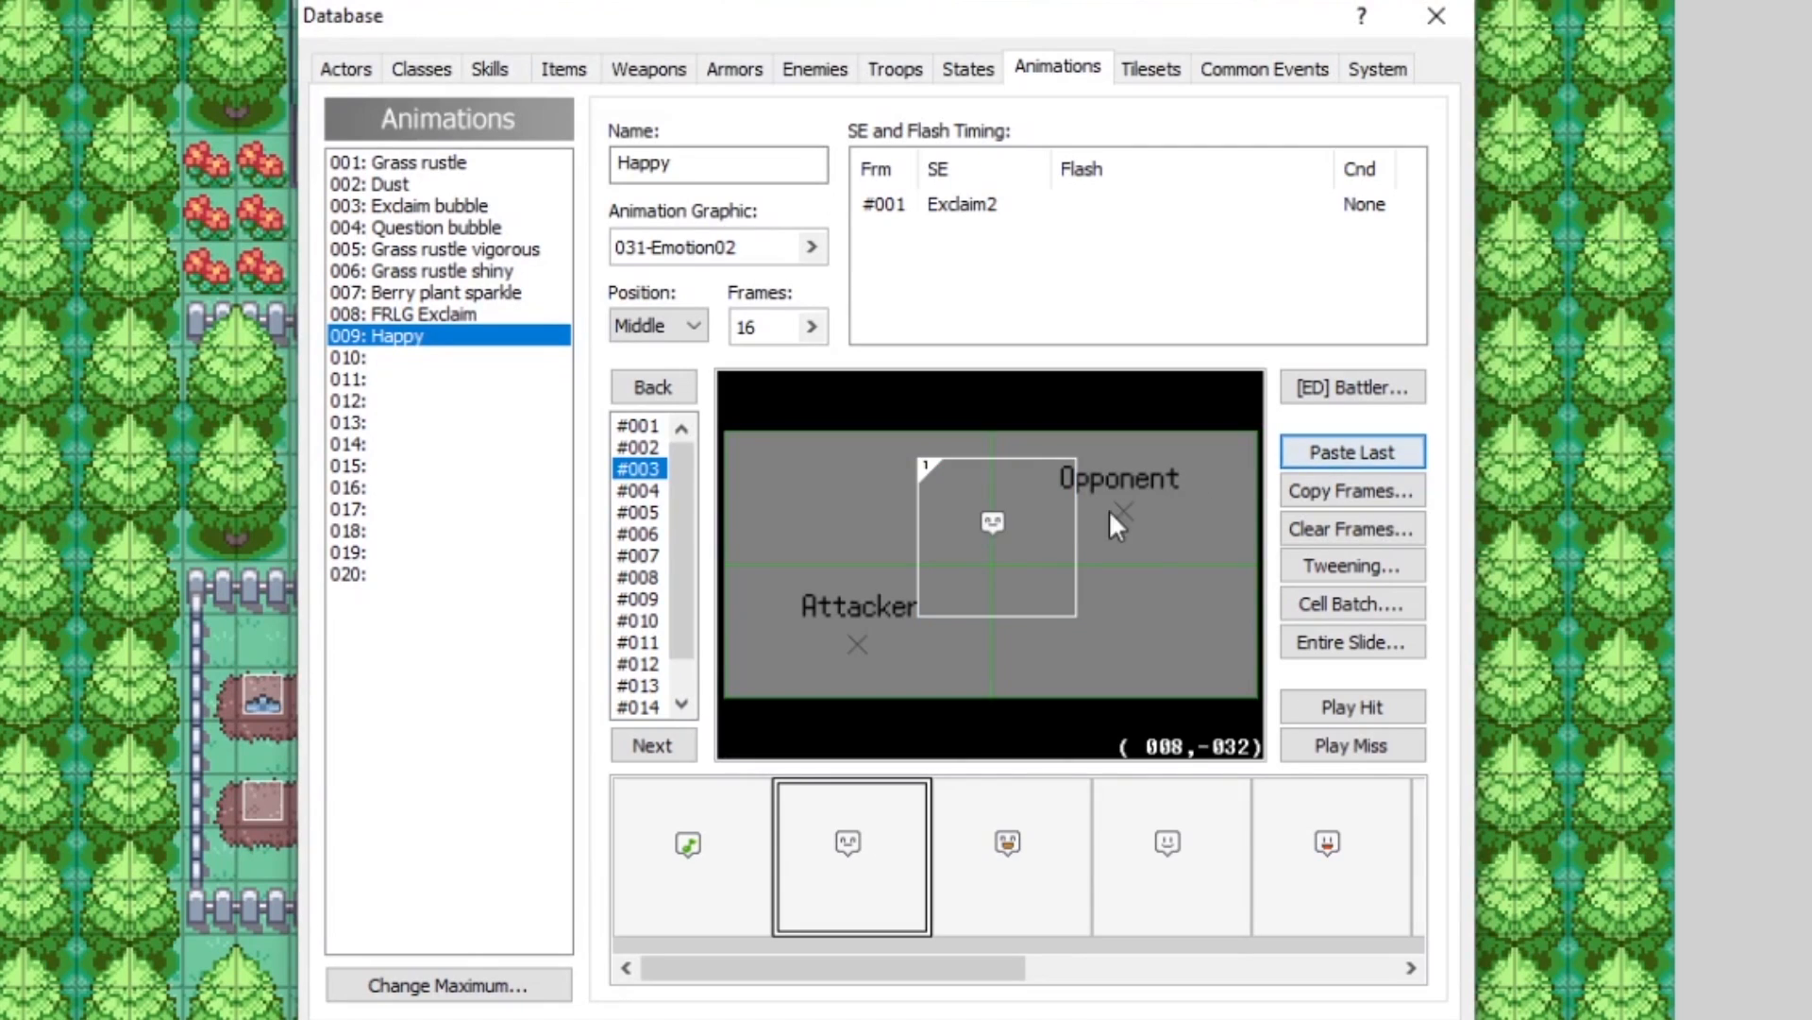
drag(1011, 530, 1010, 538)
Step: Paste the previous cell into frame 4, lower the bubble to Y -16, and review the movement across the first frames
click(650, 490)
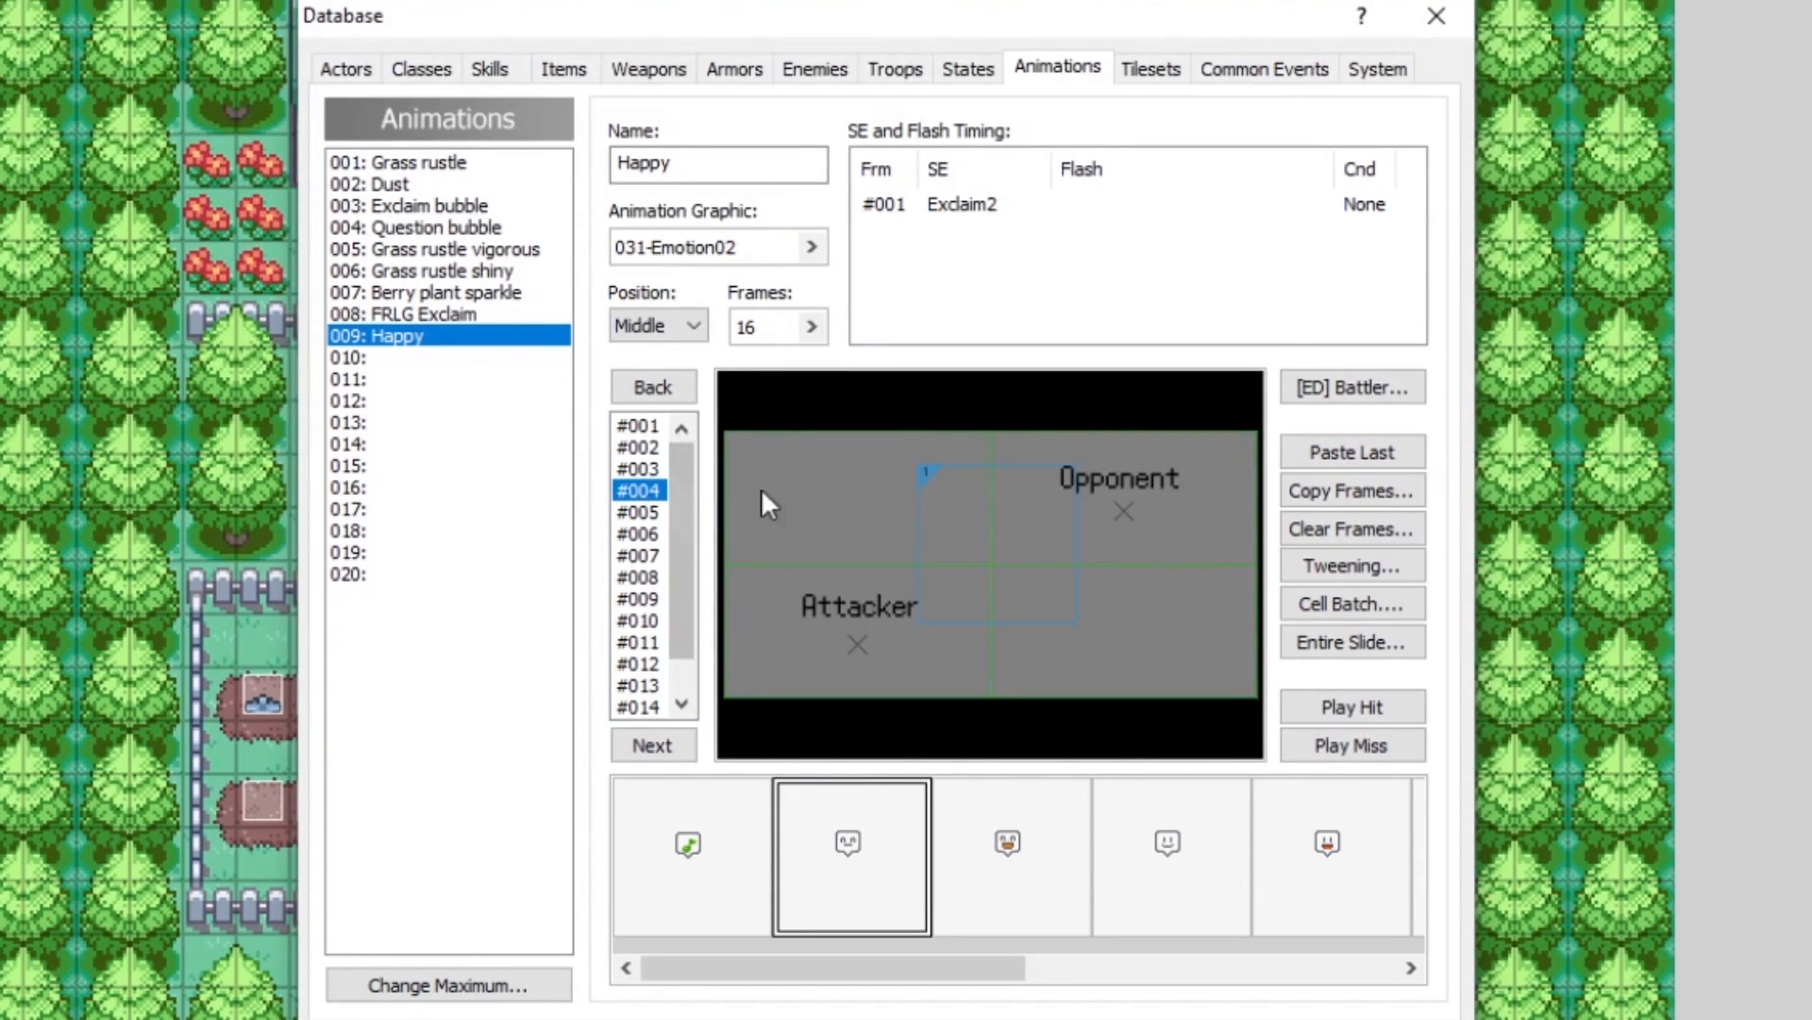
click(1293, 463)
drag(1017, 537, 1017, 543)
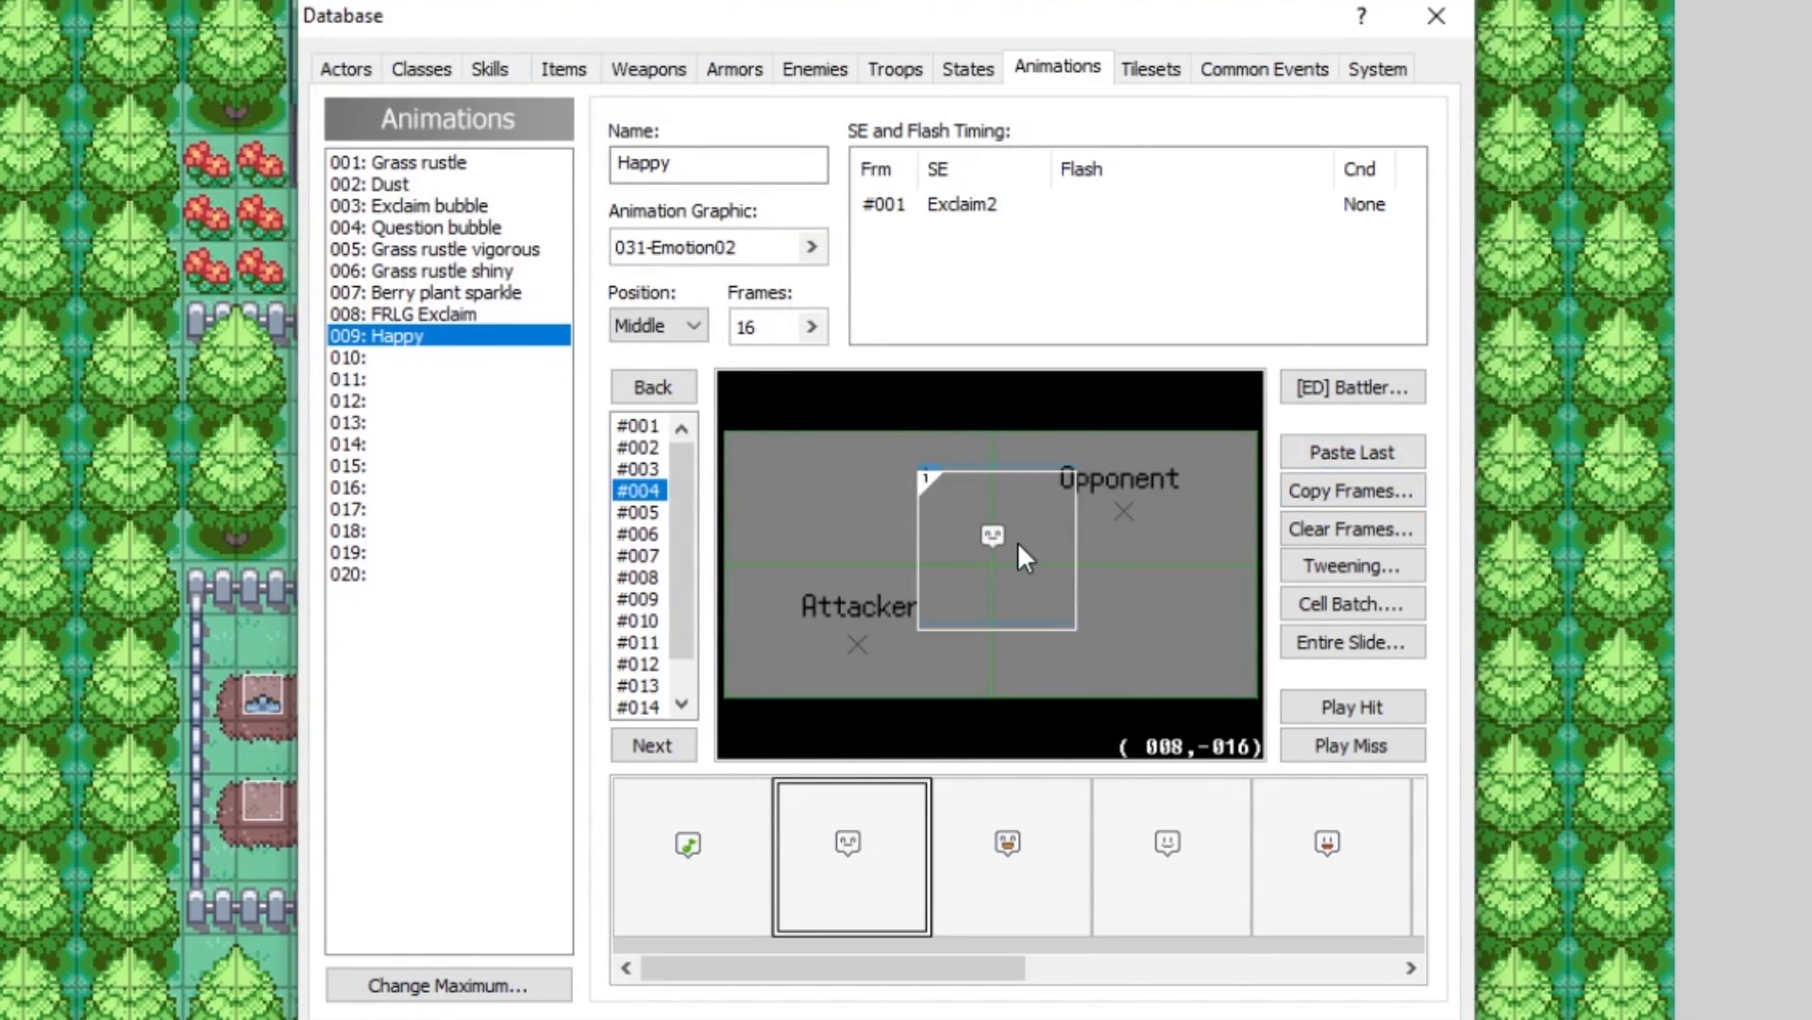
click(638, 425)
key(Down)
key(Down)
click(640, 492)
Step: Paste the previous cell into frames 5 and 6, keeping the closed-mouth bubble at Y -16
click(648, 513)
click(1325, 447)
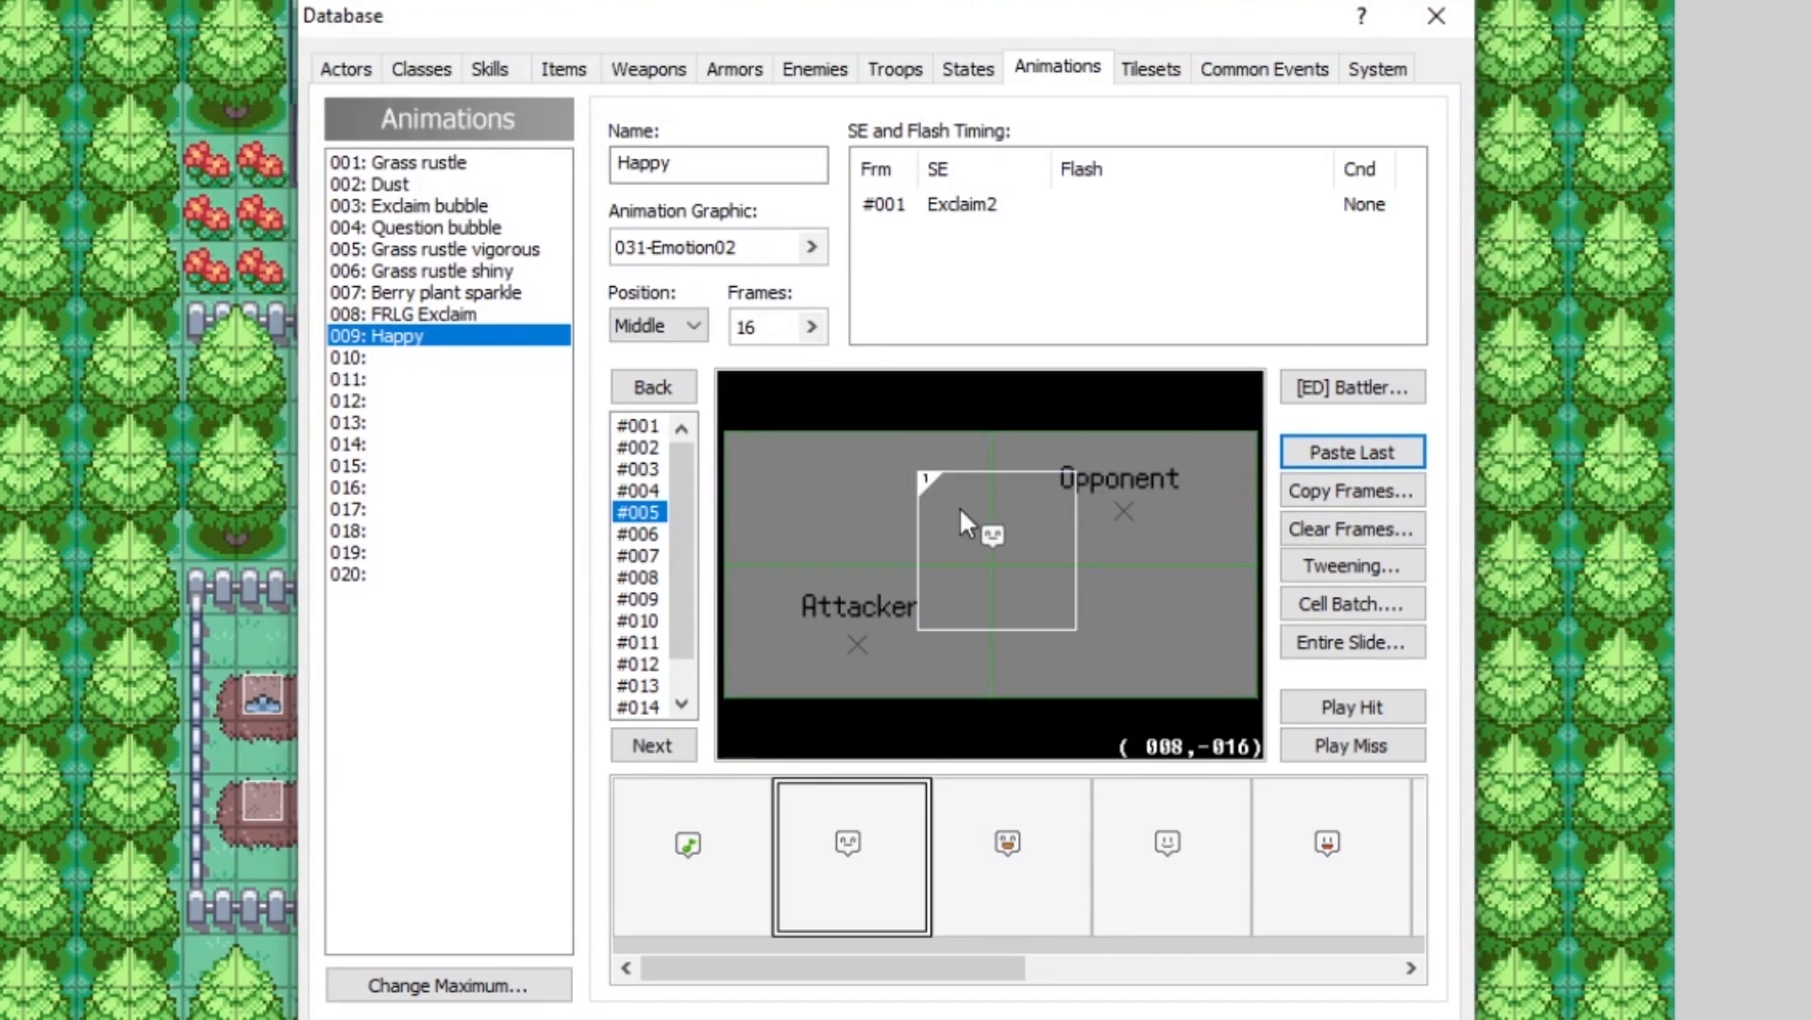
click(639, 533)
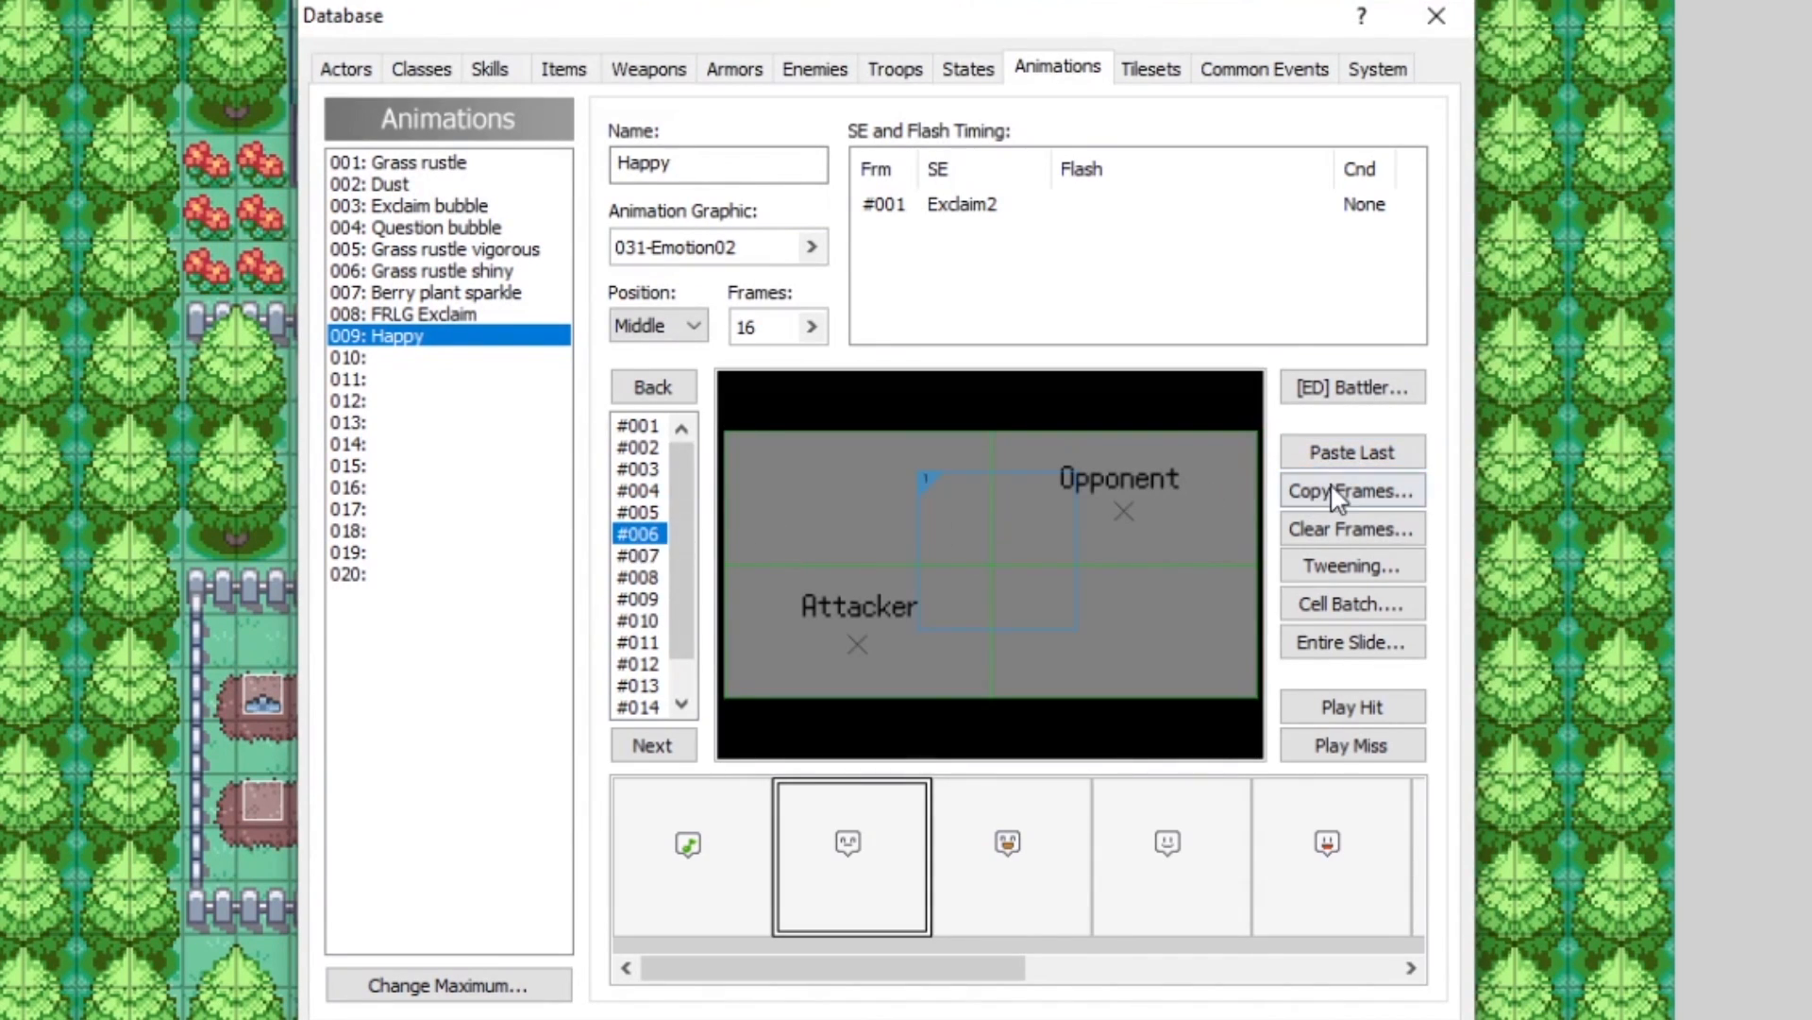
click(1350, 452)
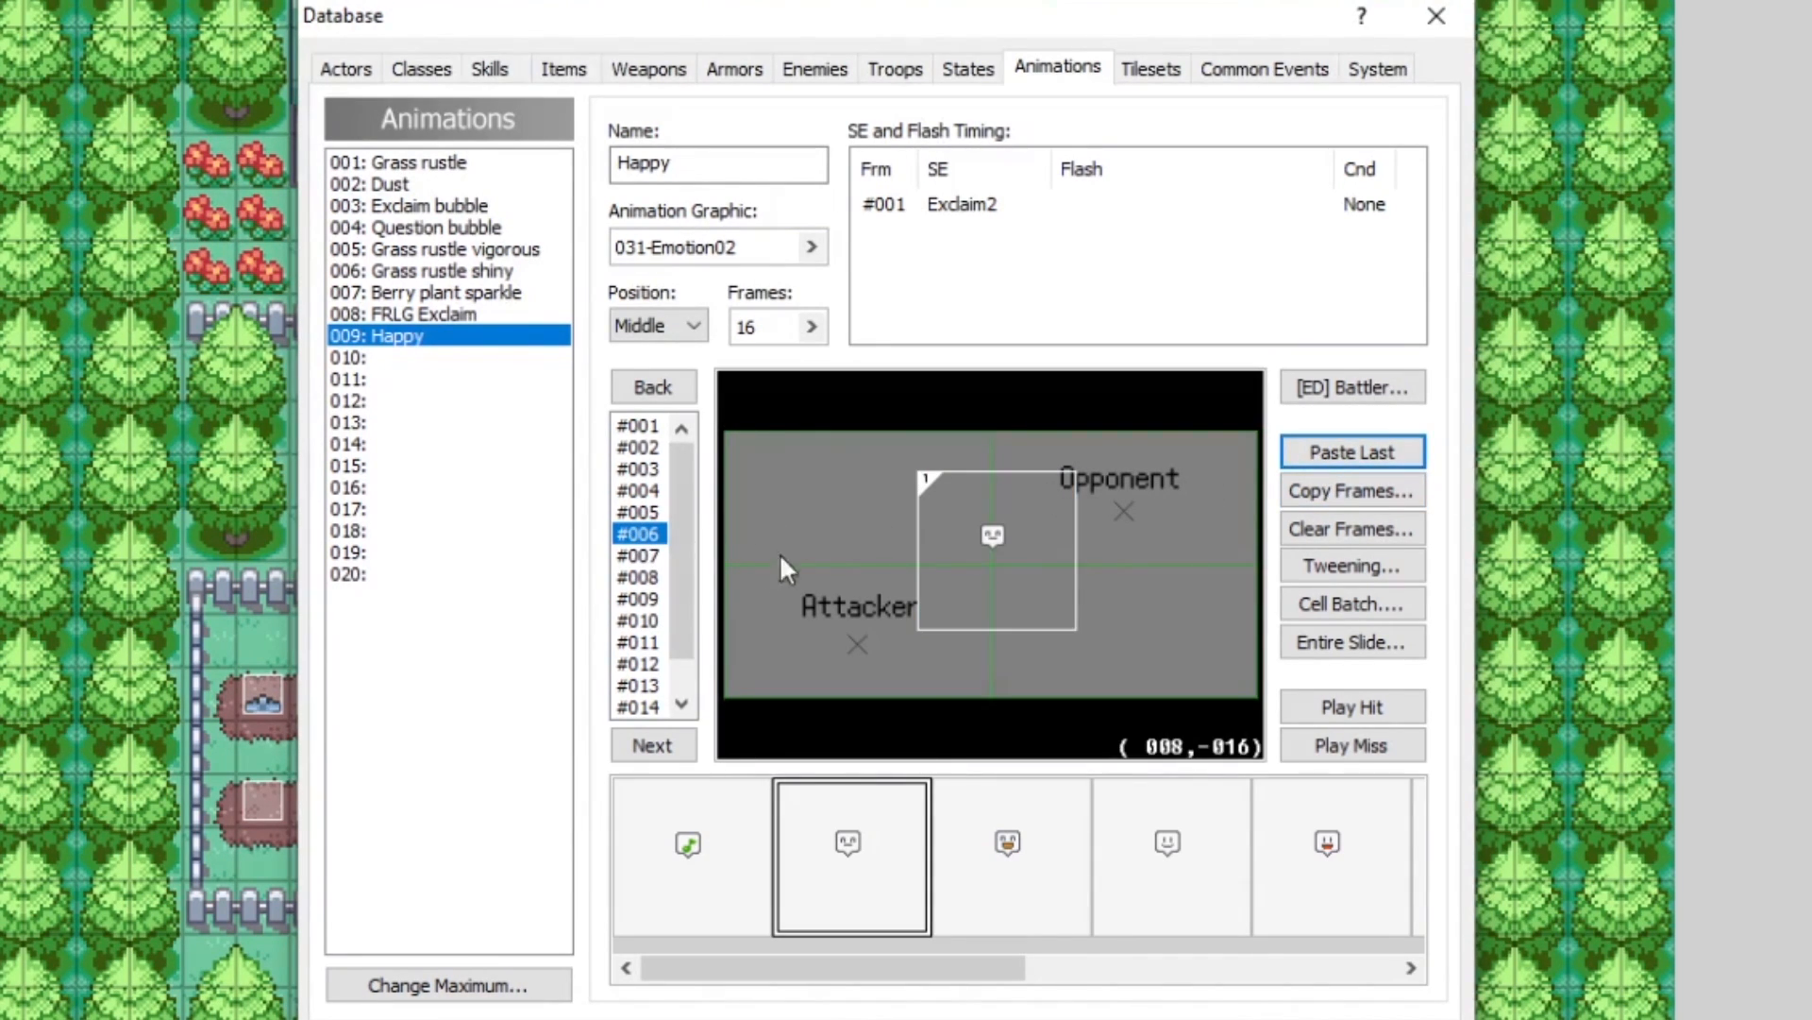
Step: Paste the previous cell into frame 7 and change its pattern to the open-mouthed happy bubble
click(638, 555)
click(1369, 456)
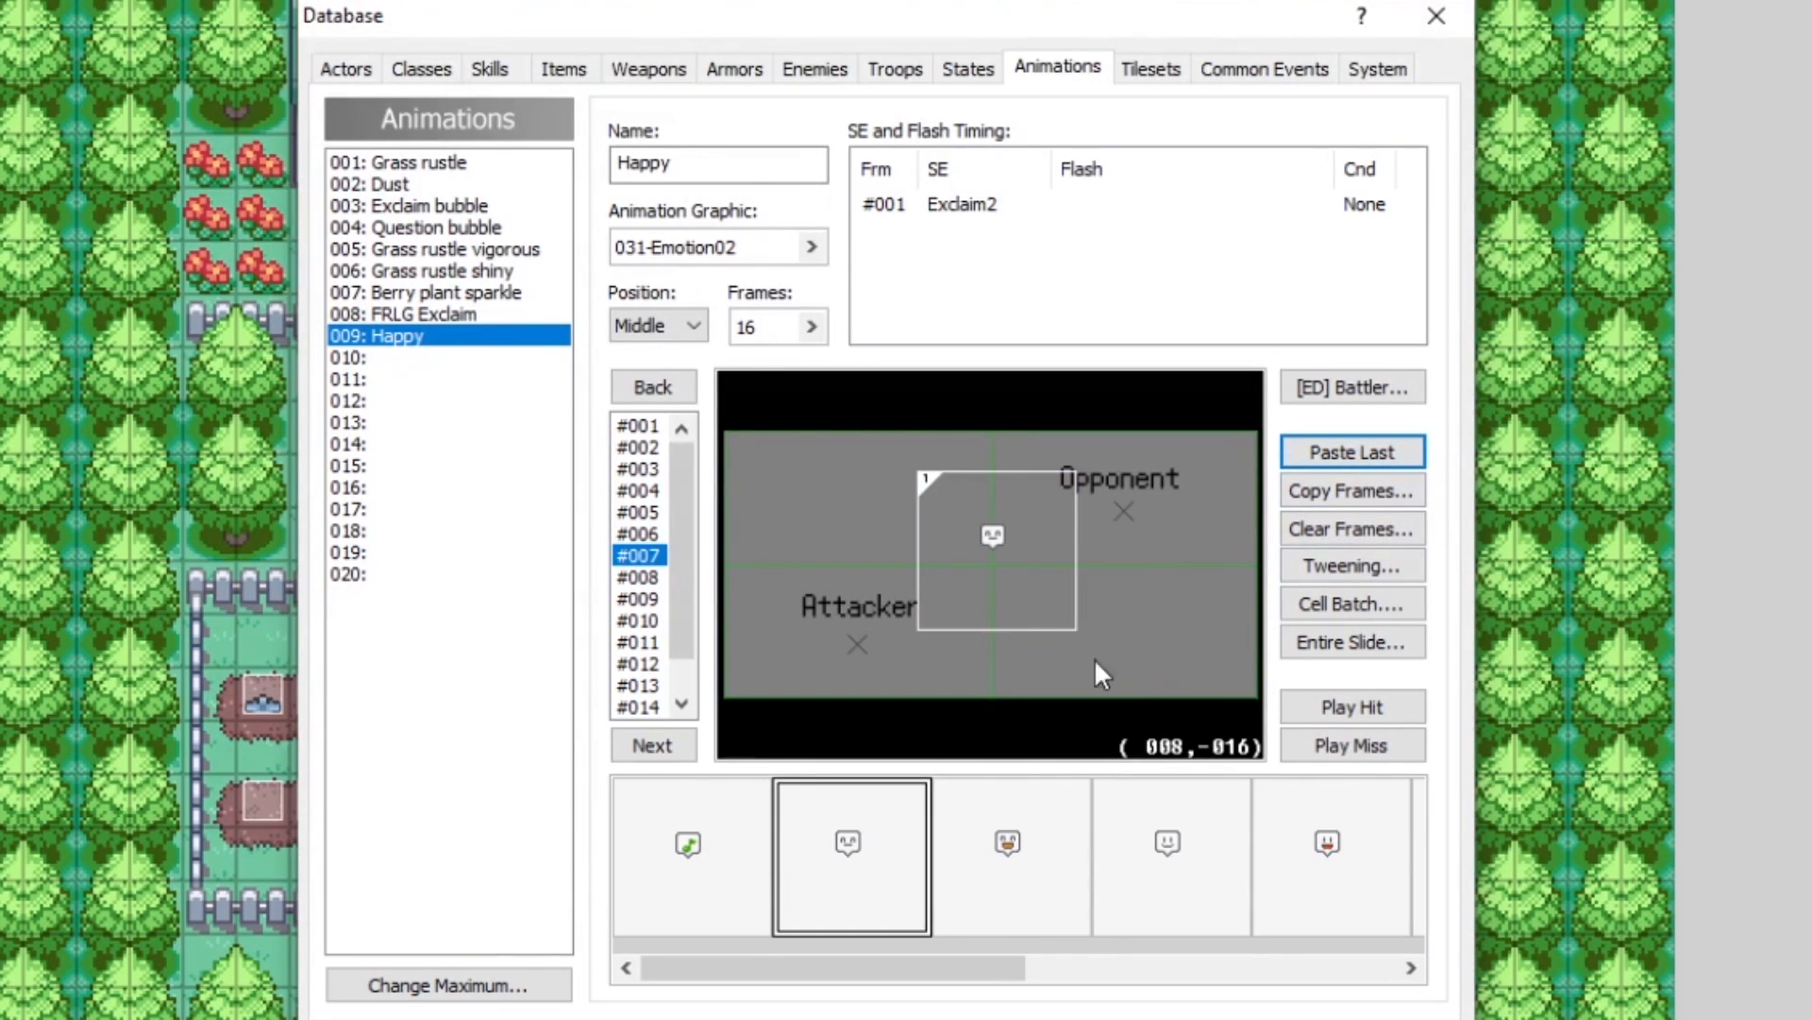
right_click(998, 564)
click(1092, 584)
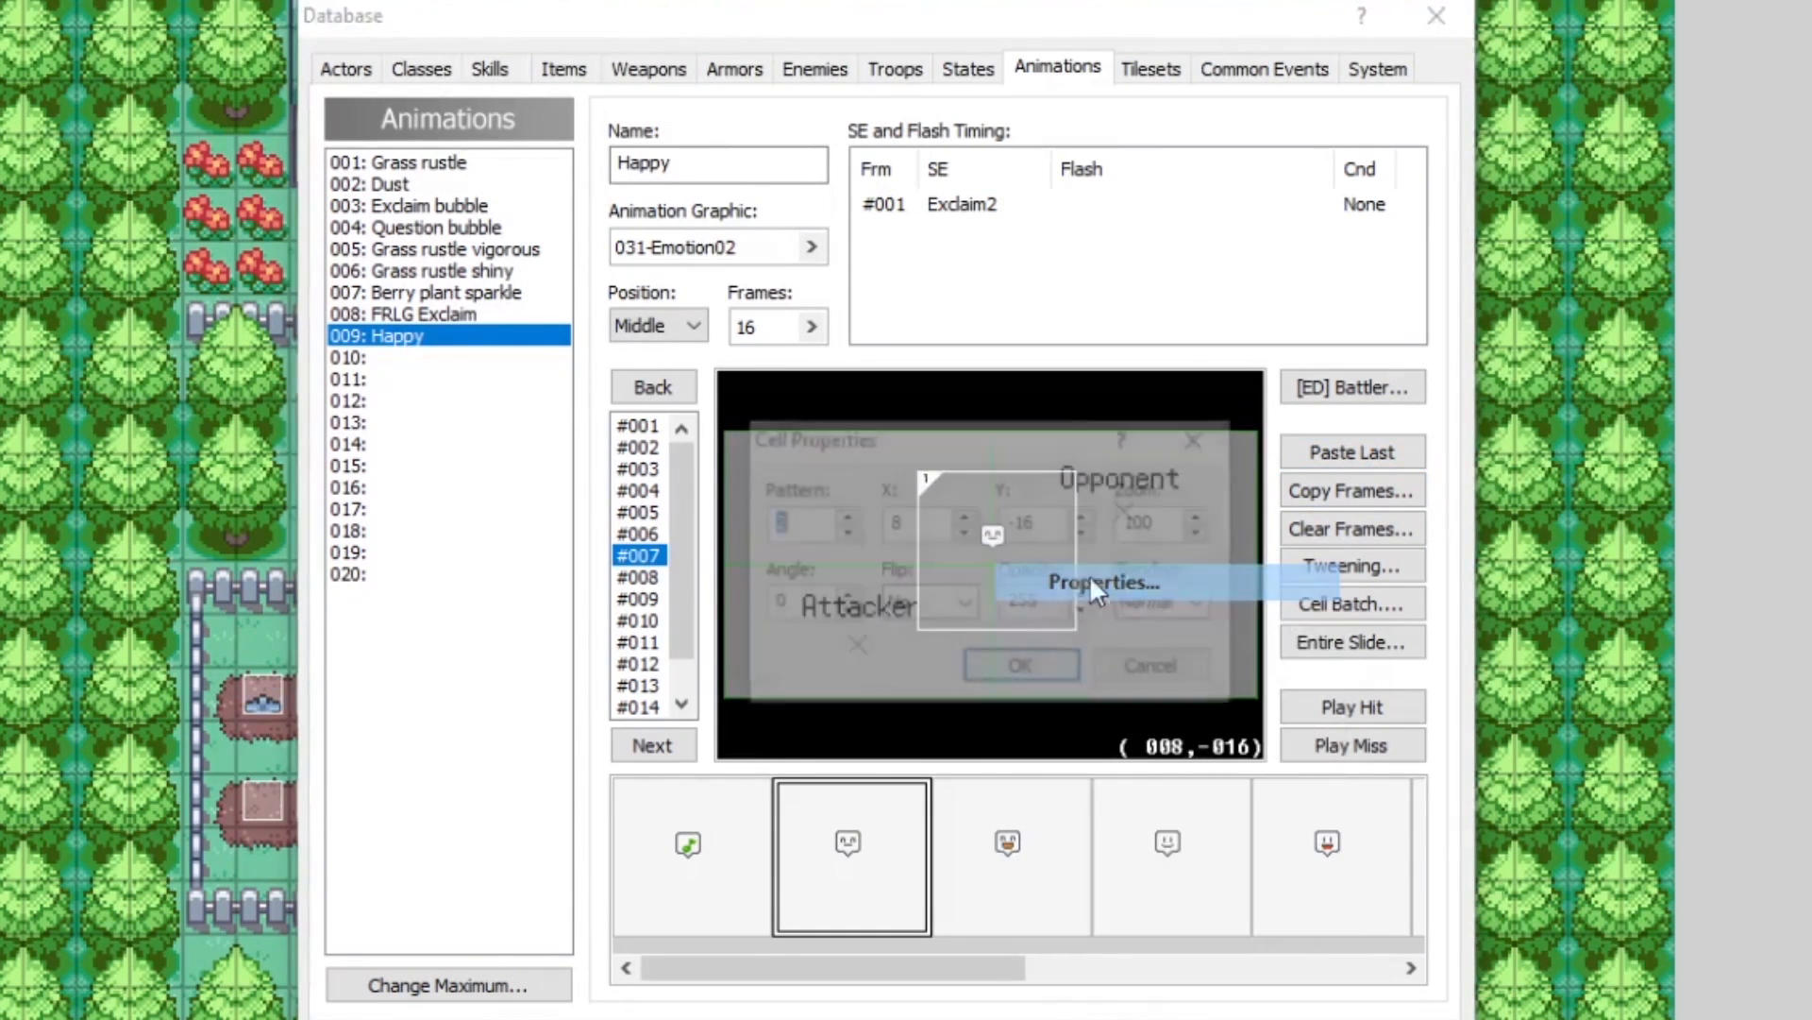
click(844, 518)
click(1025, 671)
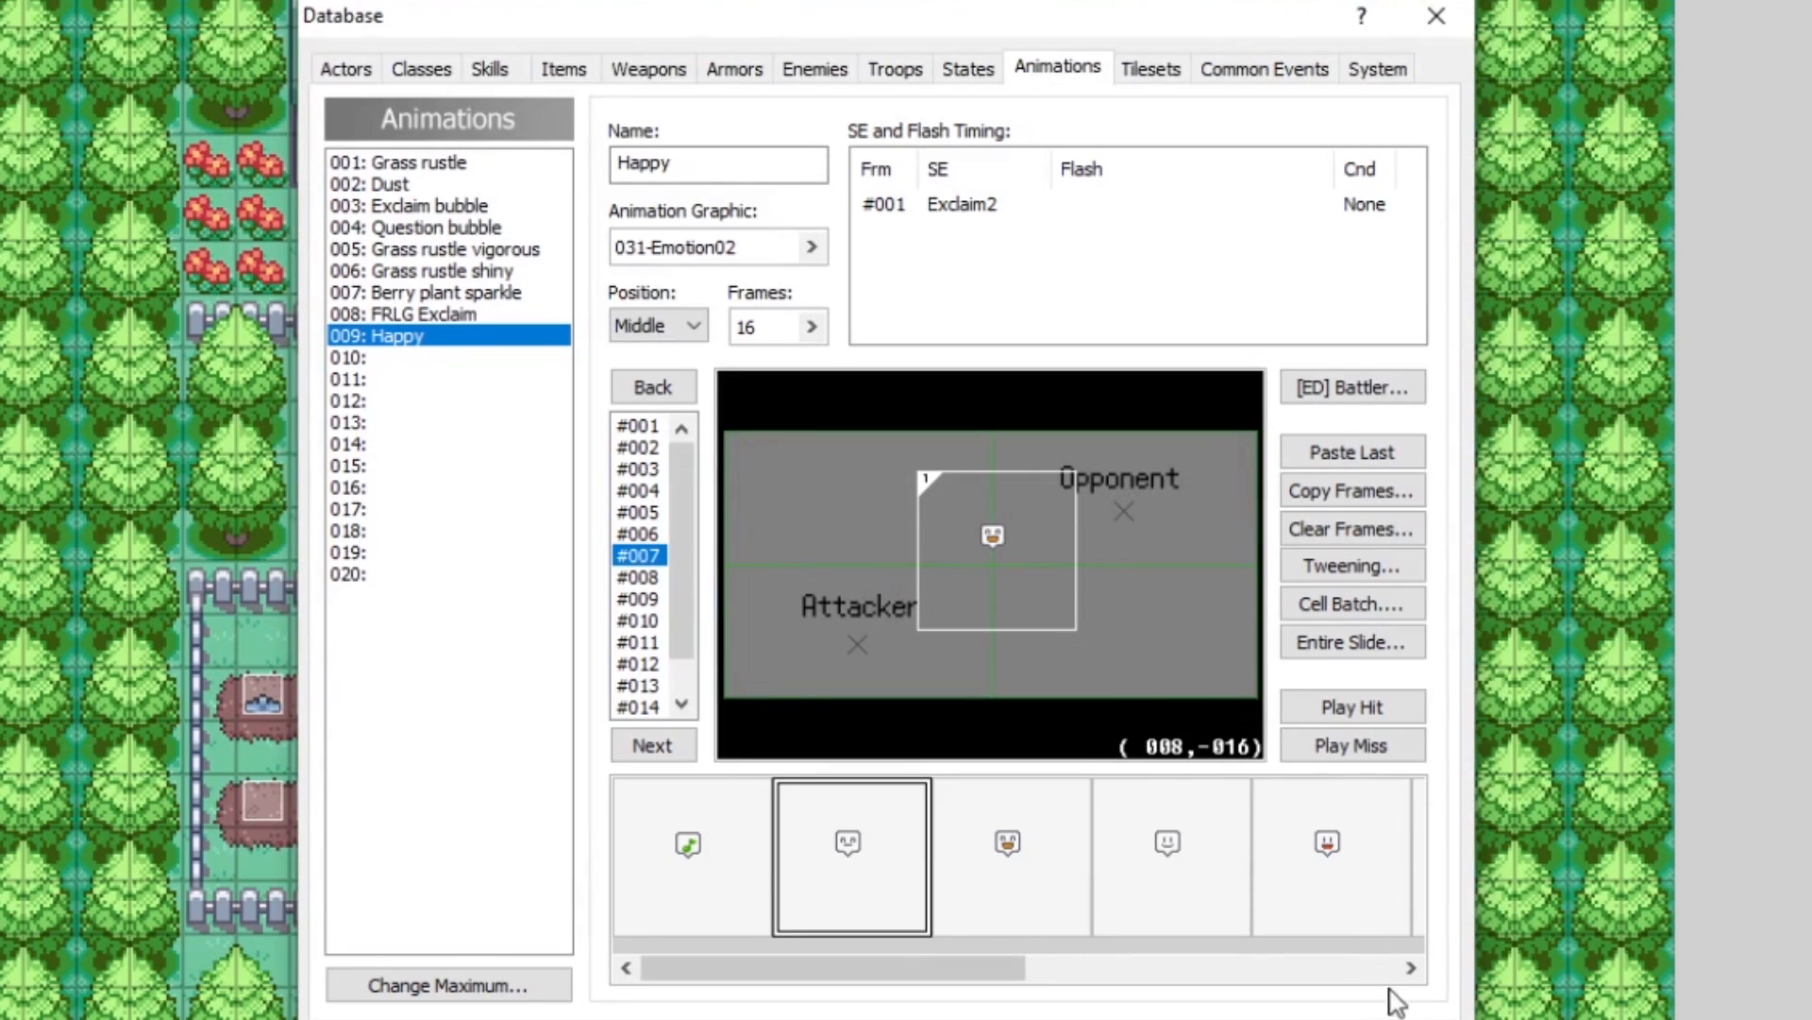
Step: Paste the open-mouthed bubble into frames 8 and 9, and check the pattern change from frame 6 onward
click(638, 576)
click(1323, 455)
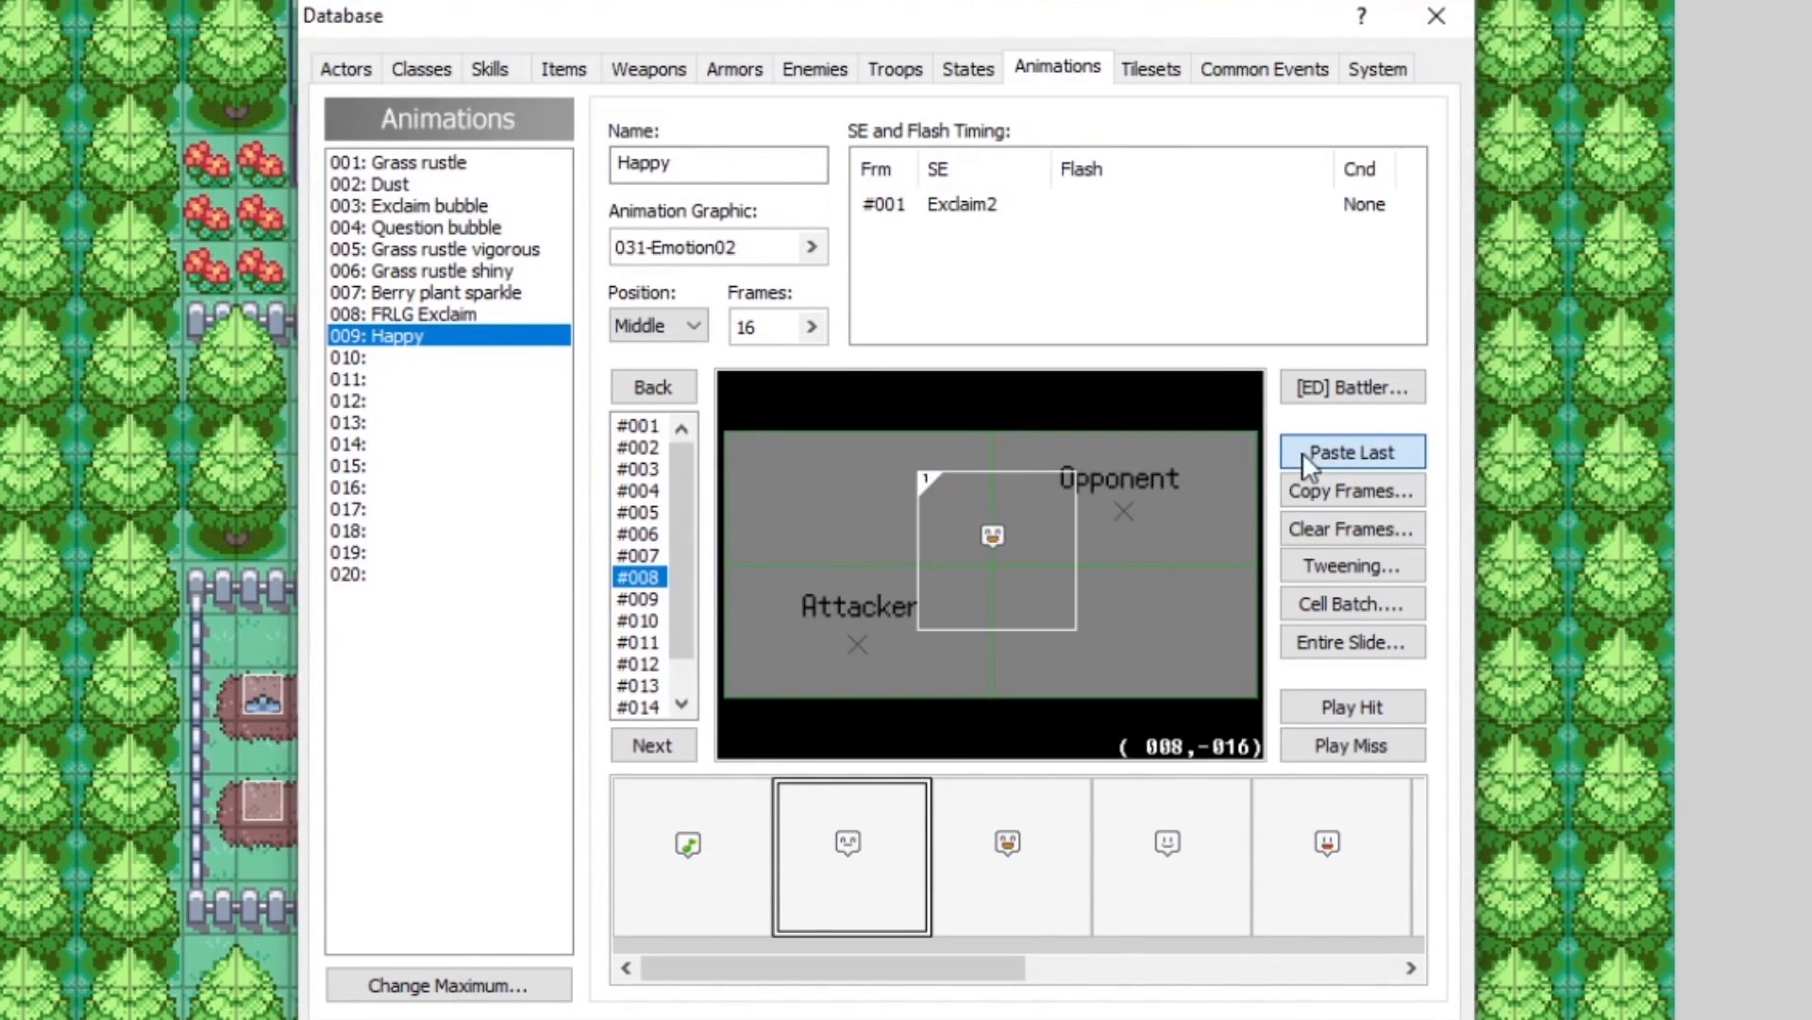
click(638, 599)
click(1352, 457)
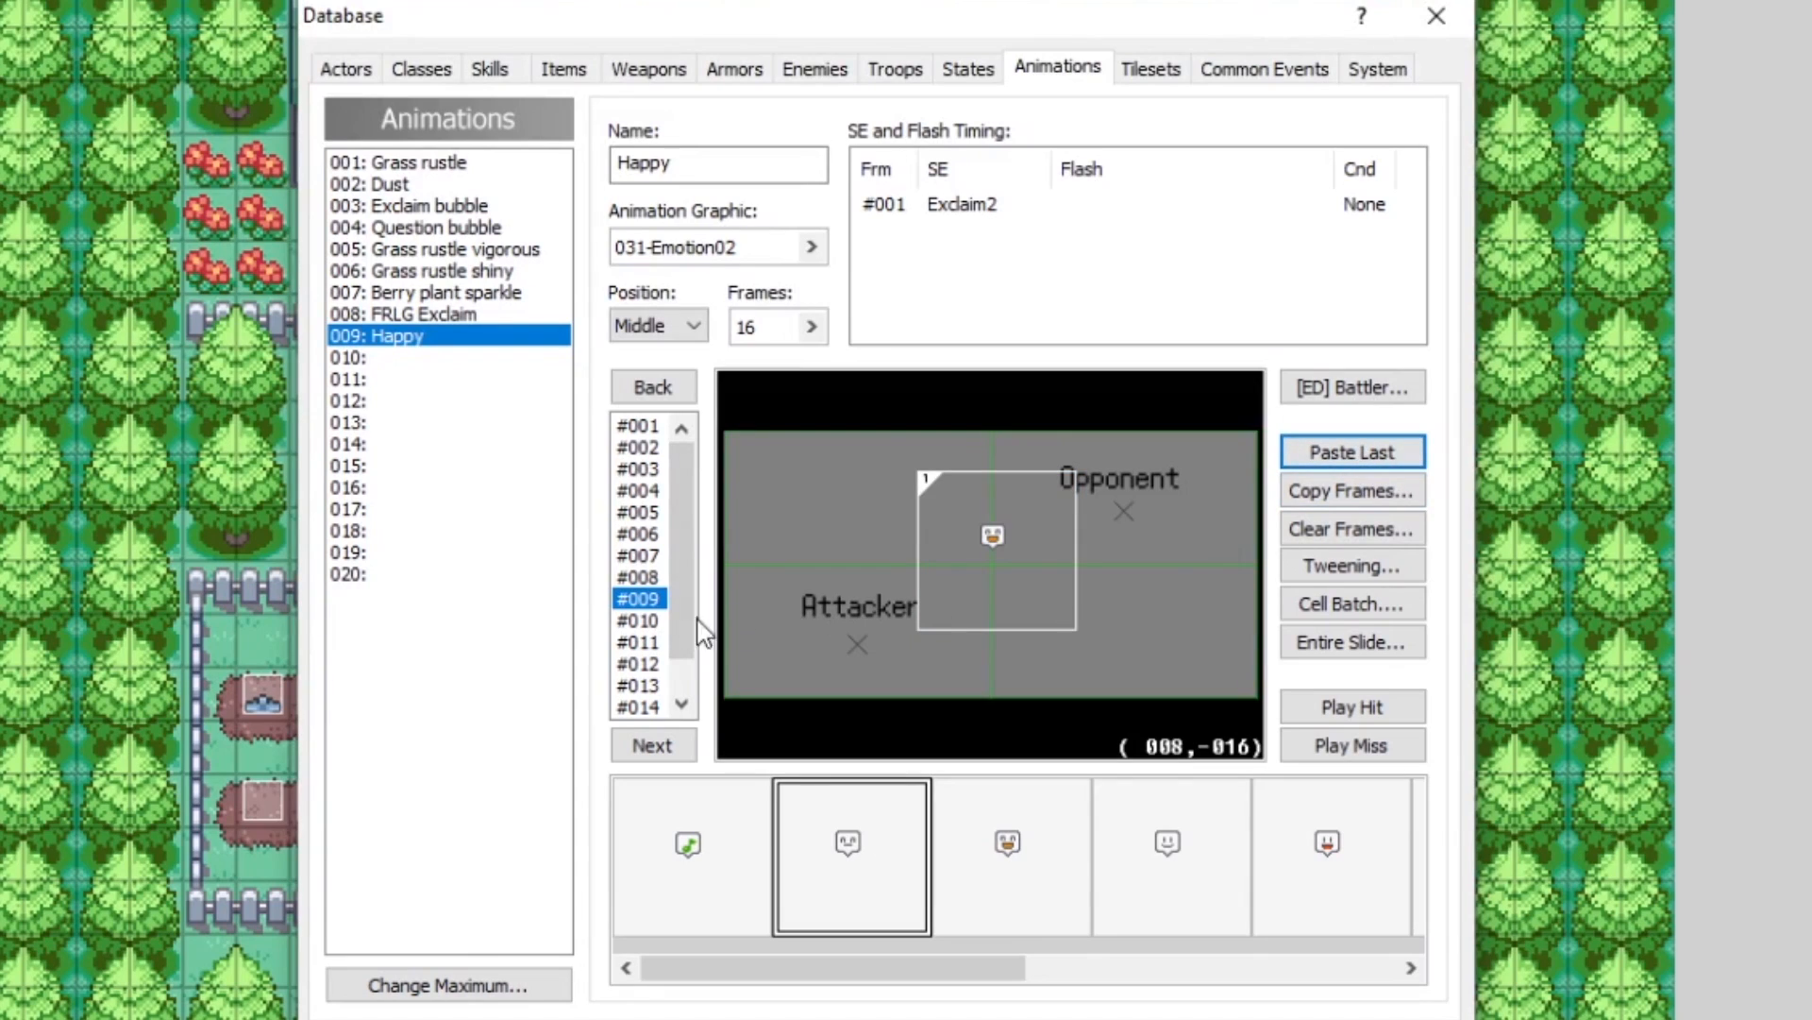
click(650, 555)
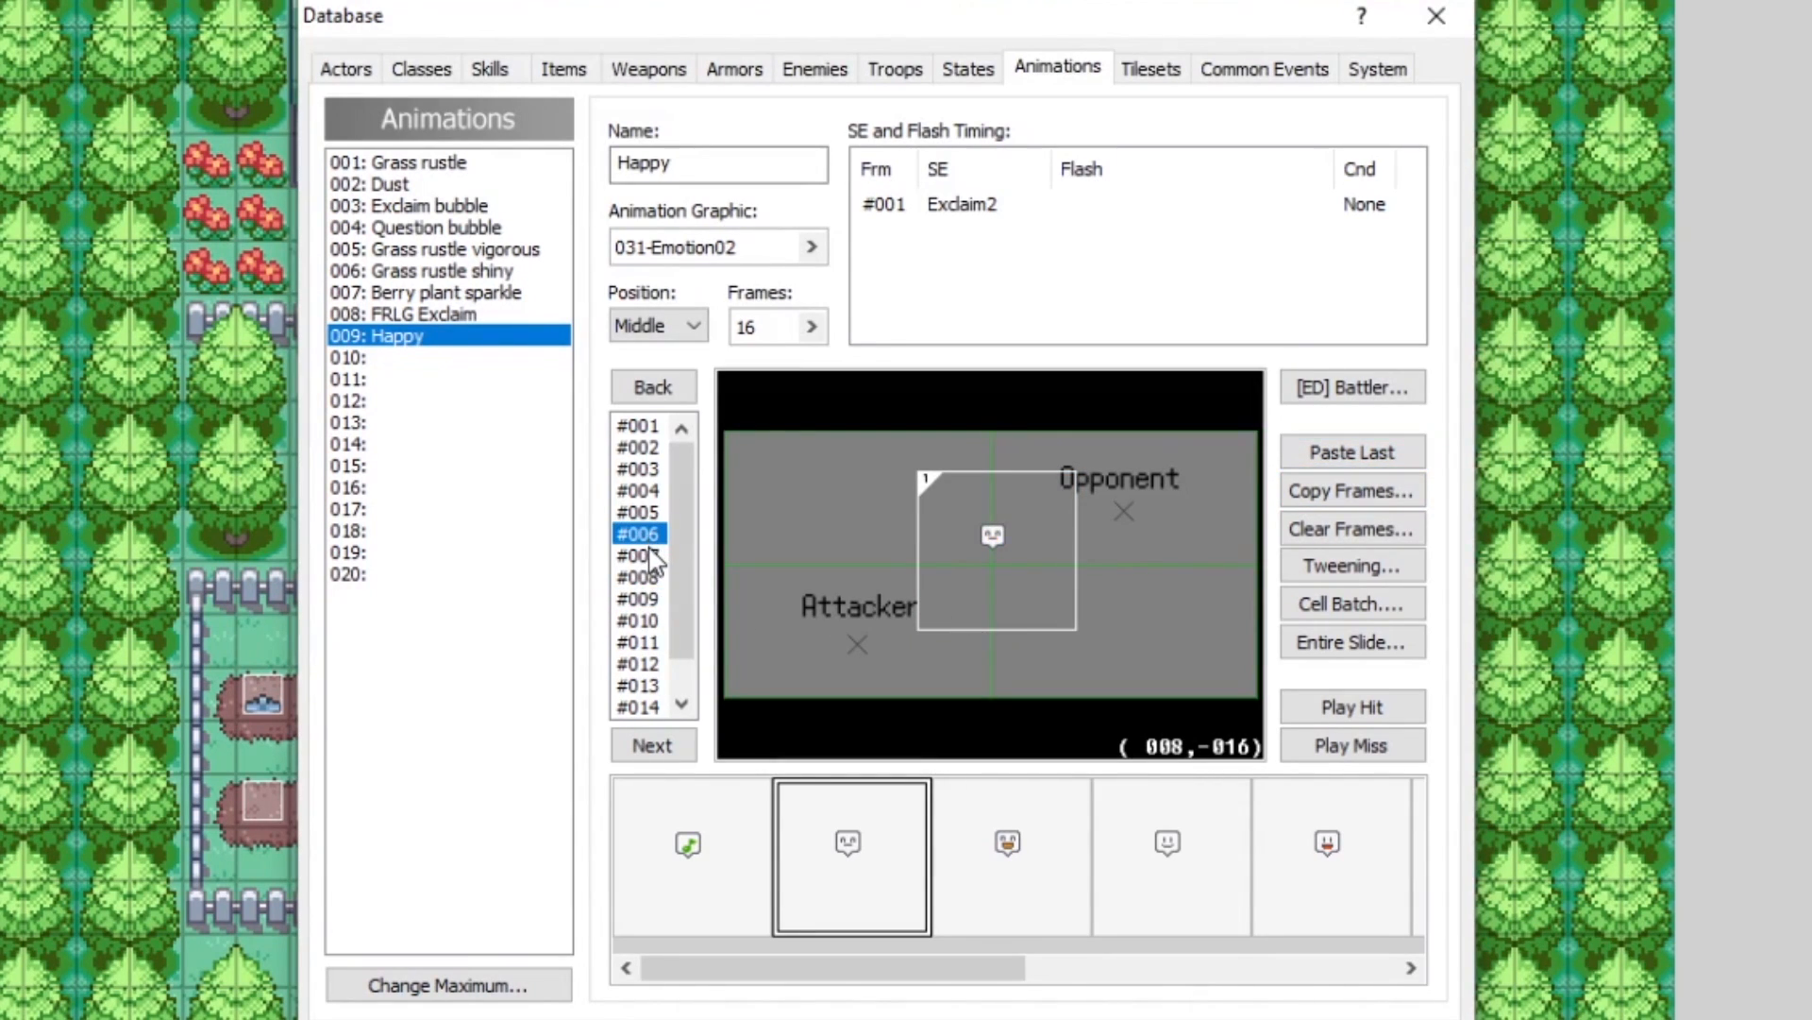
click(655, 599)
Step: Paste the previous cell into frame 10 and change its pattern back to the closed-mouth happy bubble
click(652, 620)
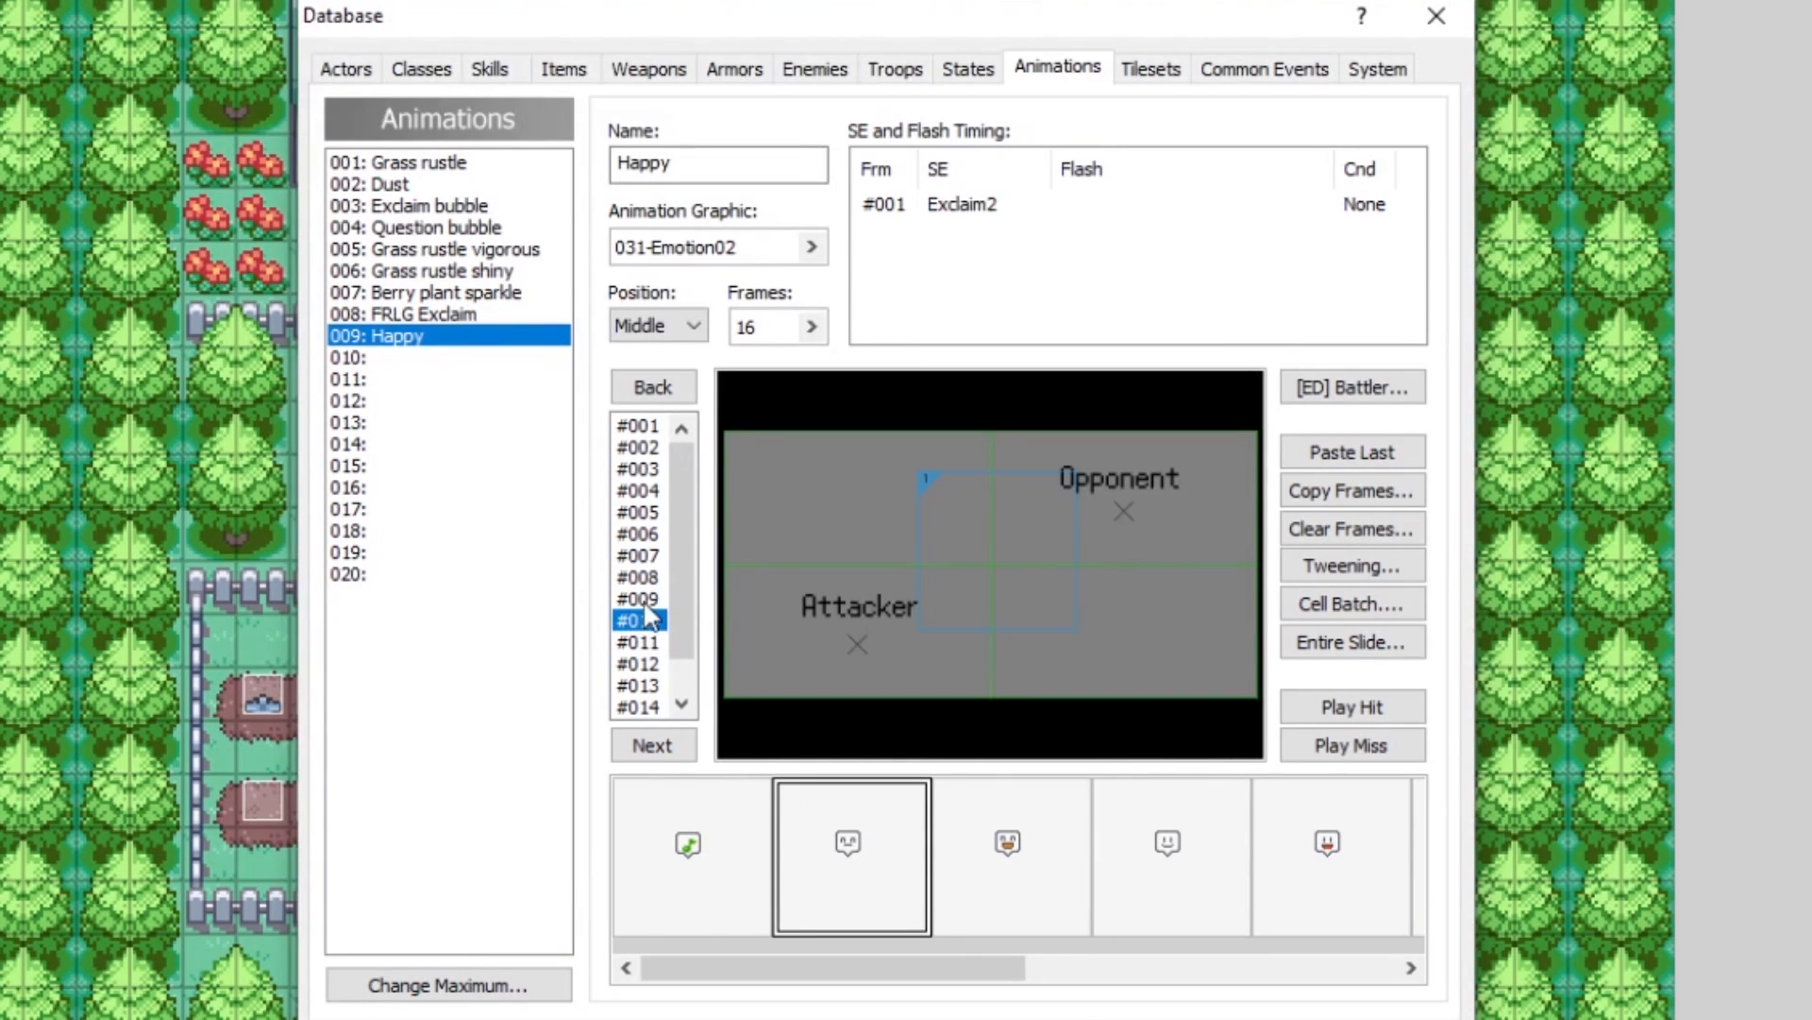
click(1321, 461)
right_click(982, 531)
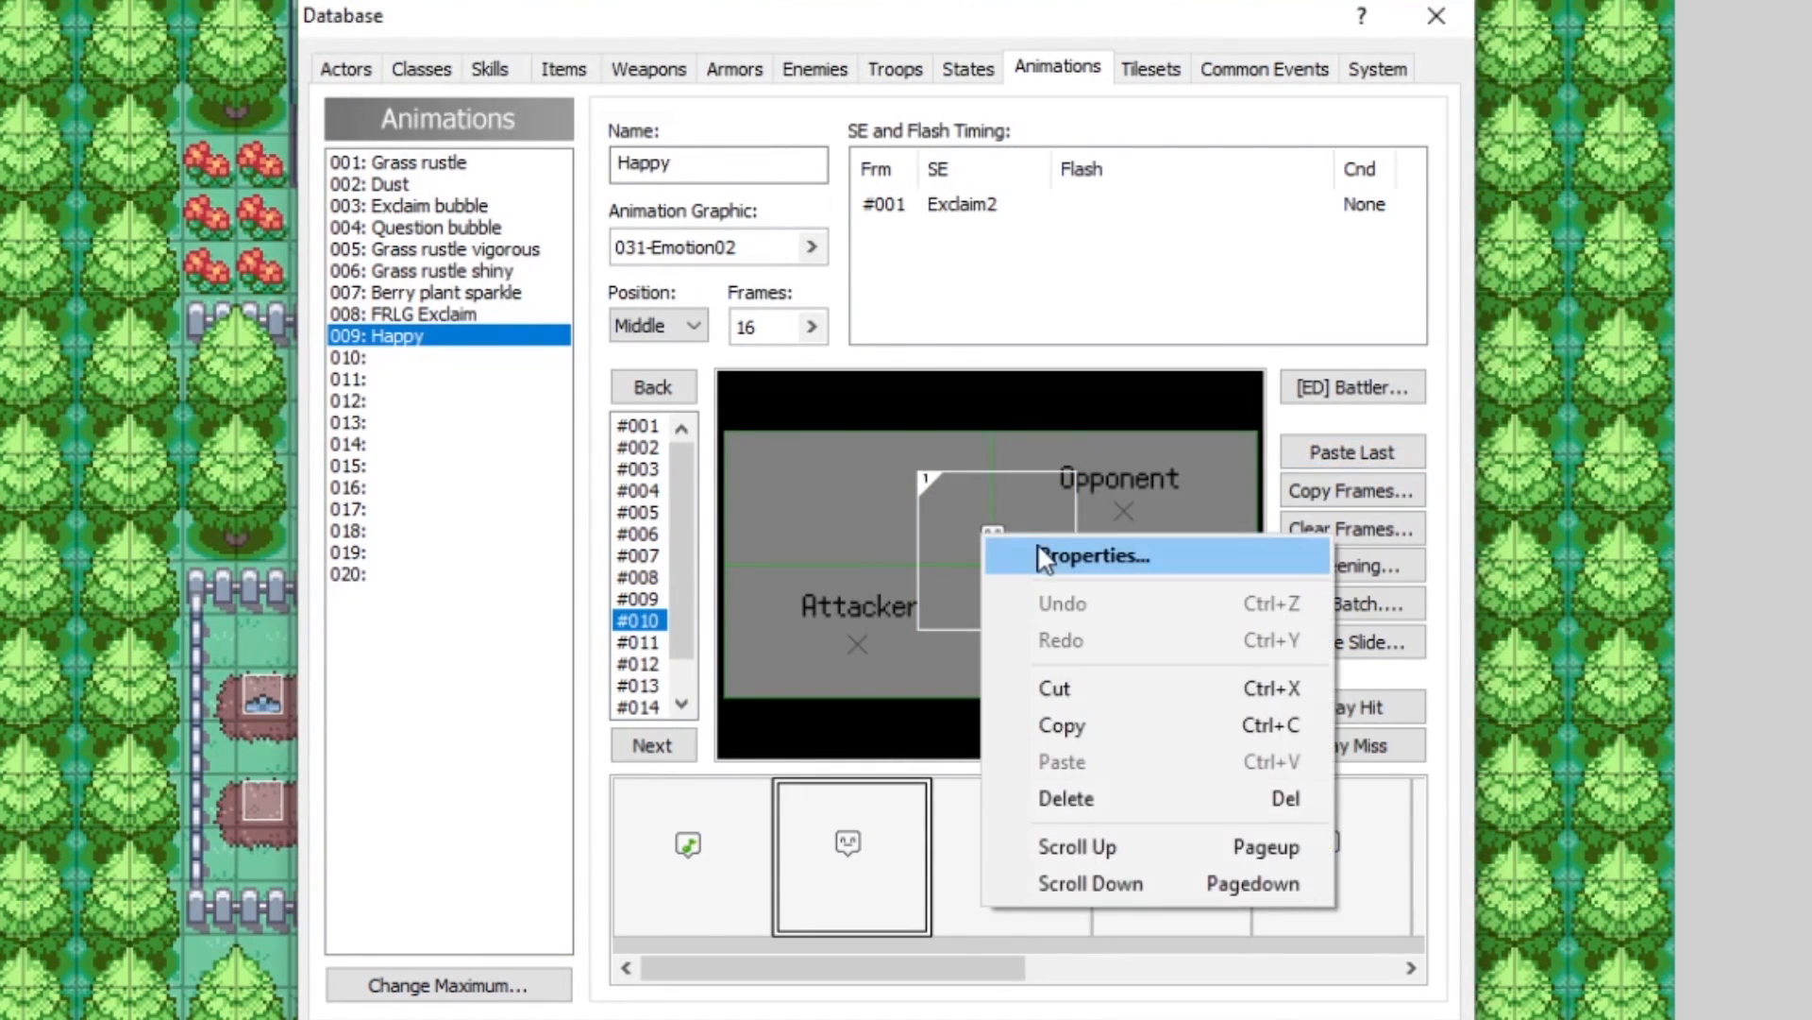
click(1036, 552)
click(1023, 670)
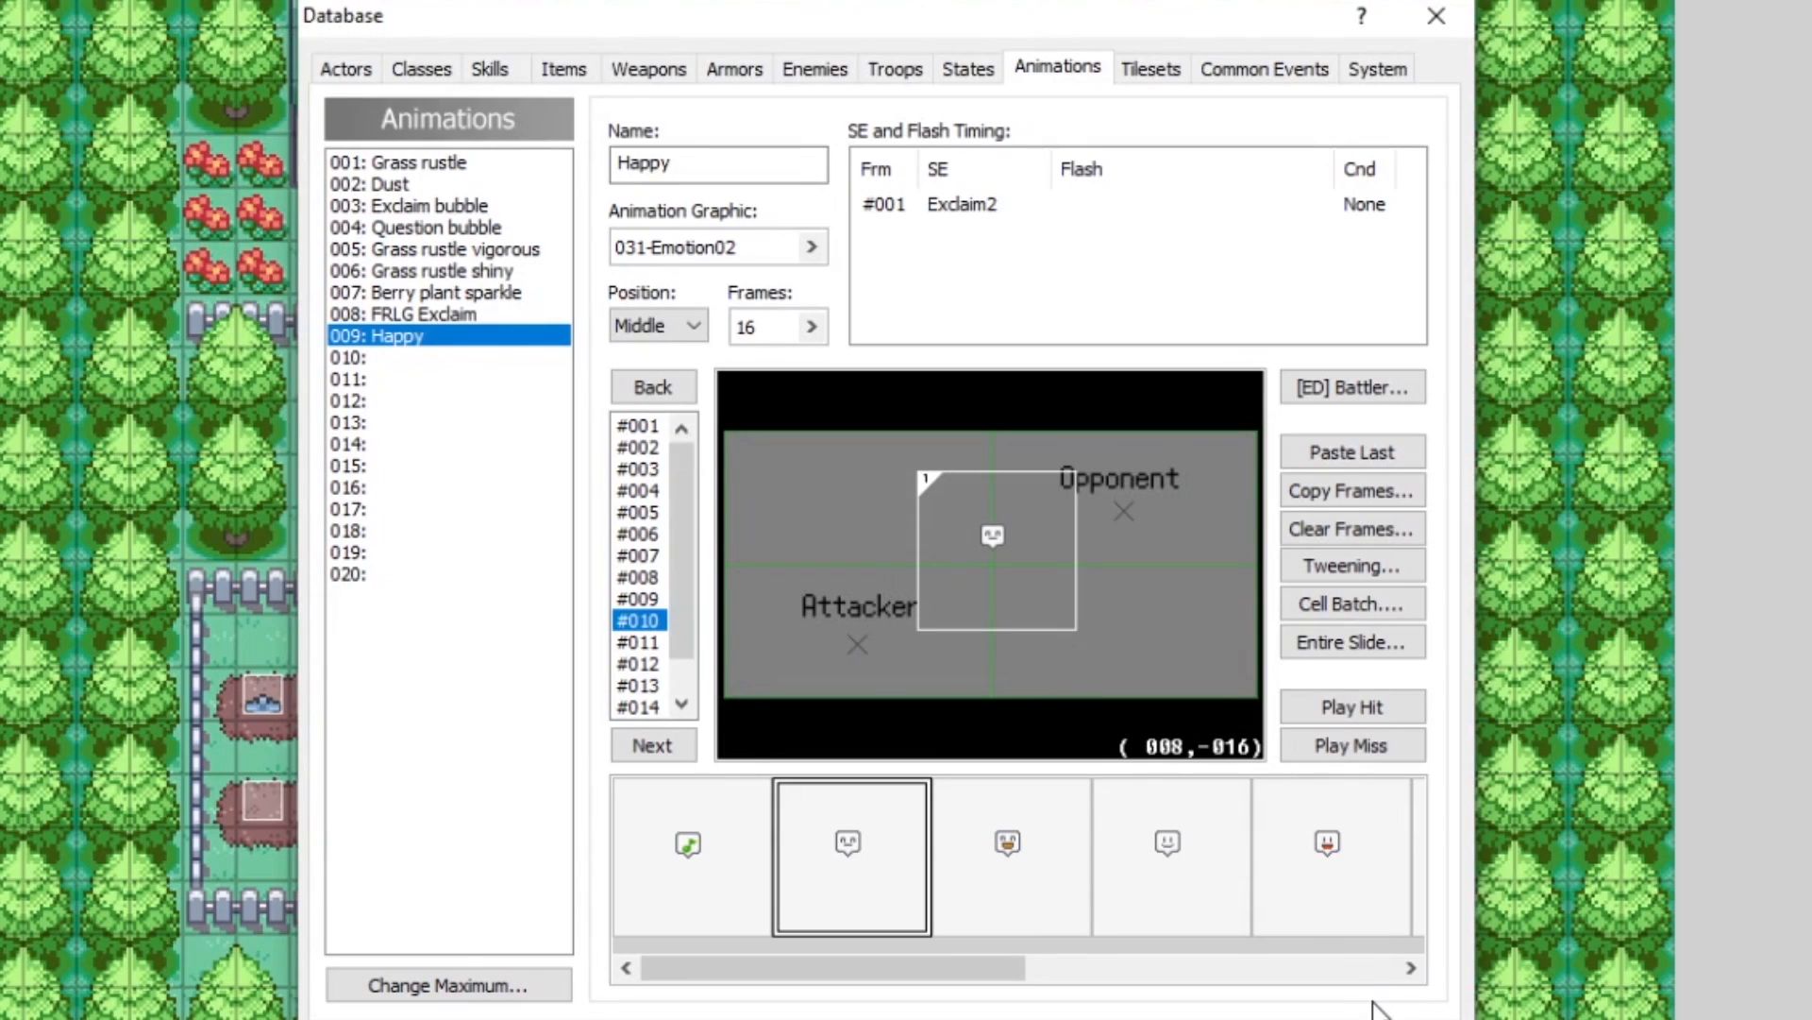
Step: Paste the closed-mouth bubble into frames 11 and 12
click(638, 642)
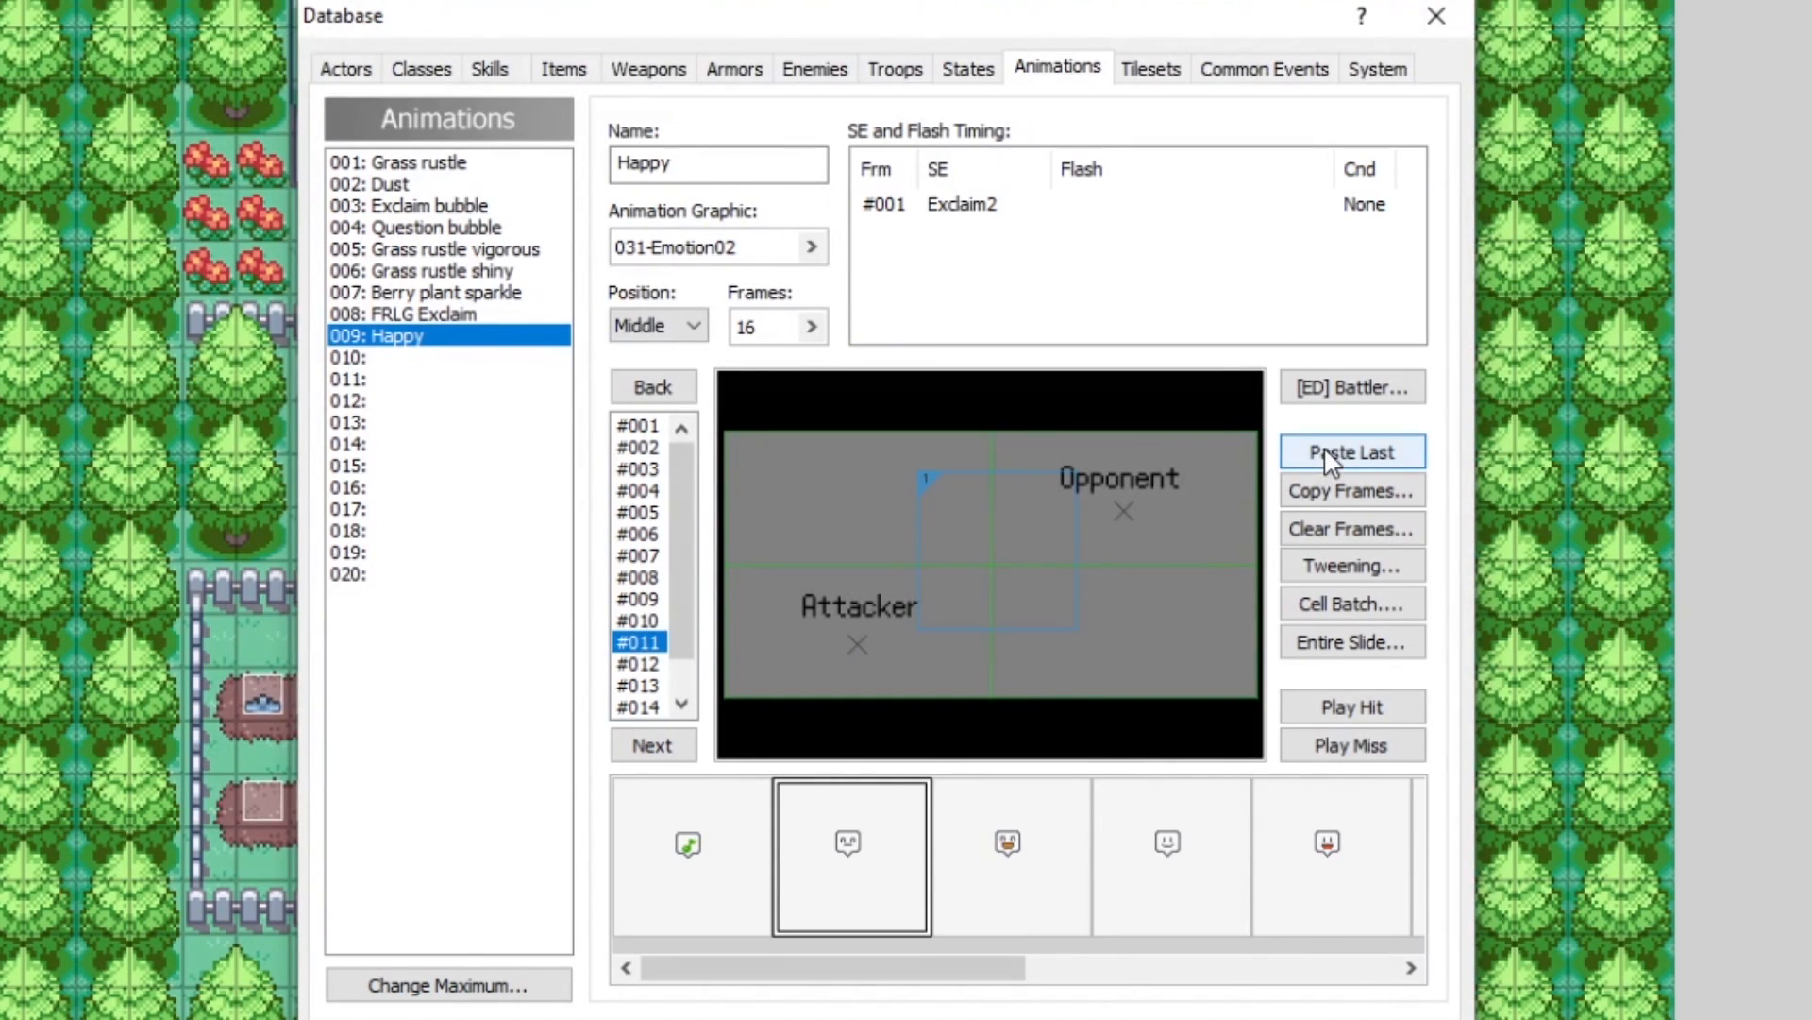
click(1352, 452)
click(638, 663)
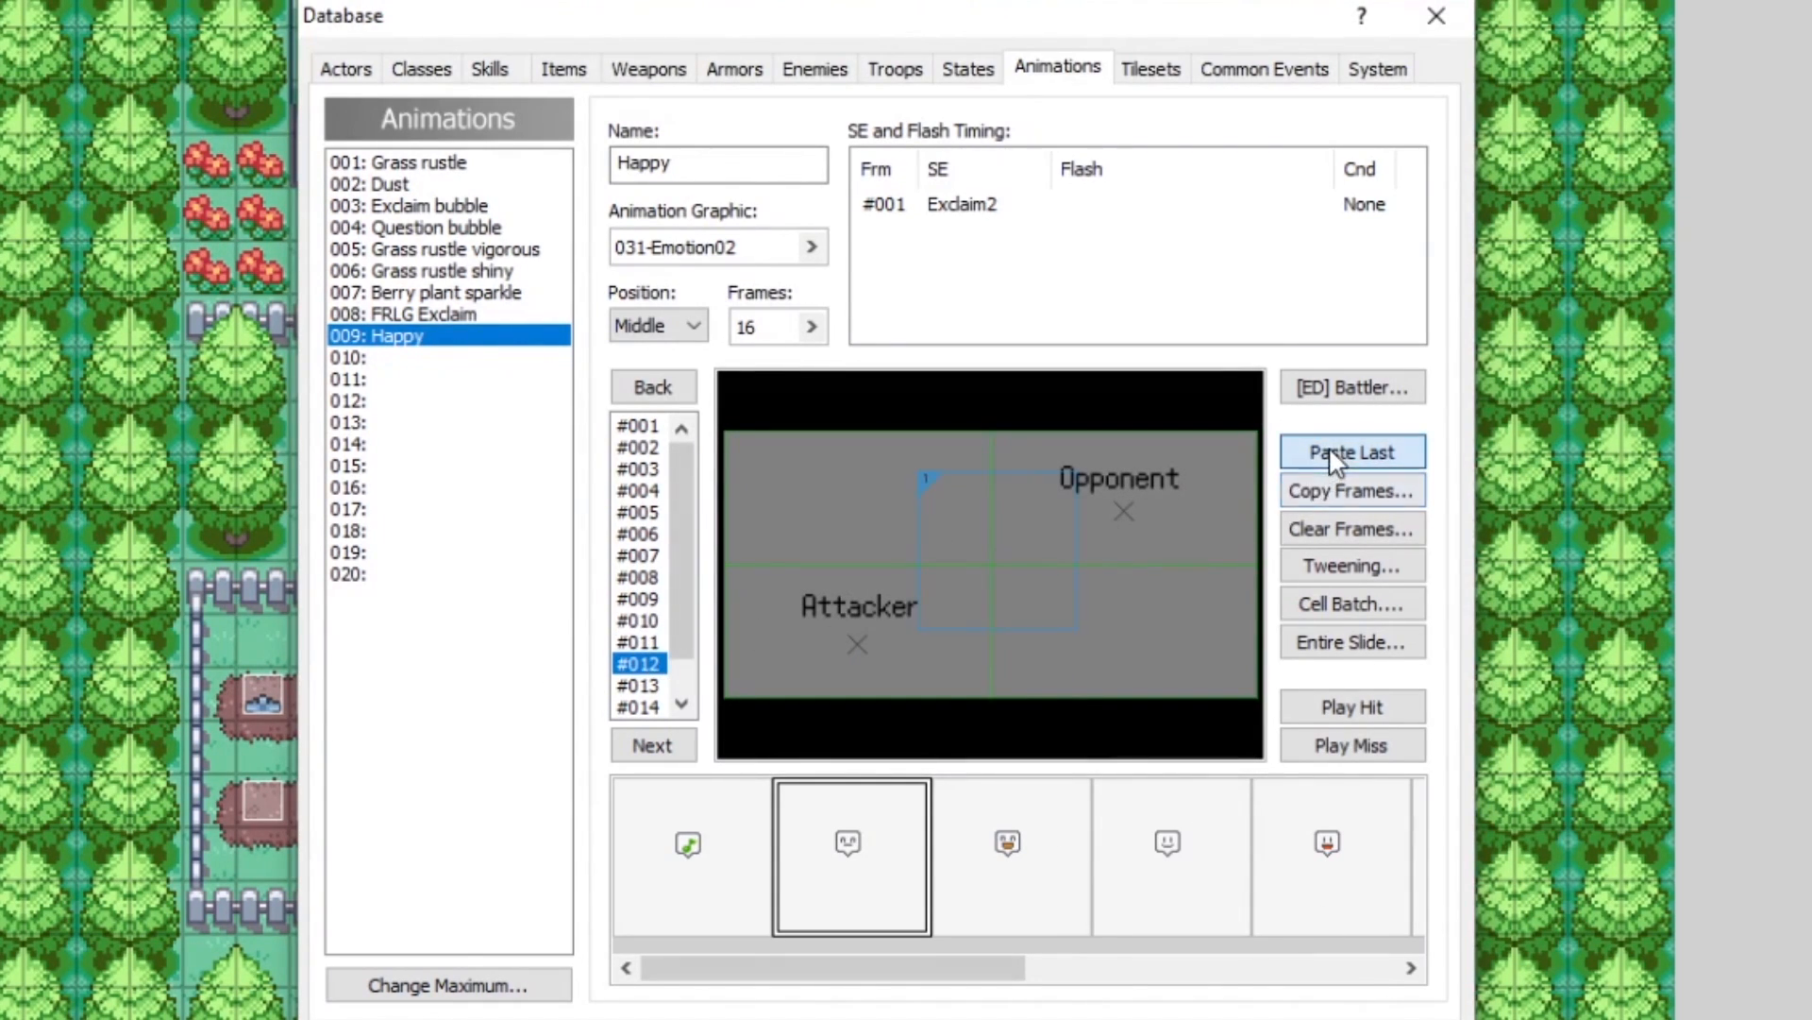
click(1352, 452)
Step: Paste the previous cell into frame 13 and switch its pattern to the open-mouthed happy bubble
scroll(698, 578, down, 1)
click(638, 641)
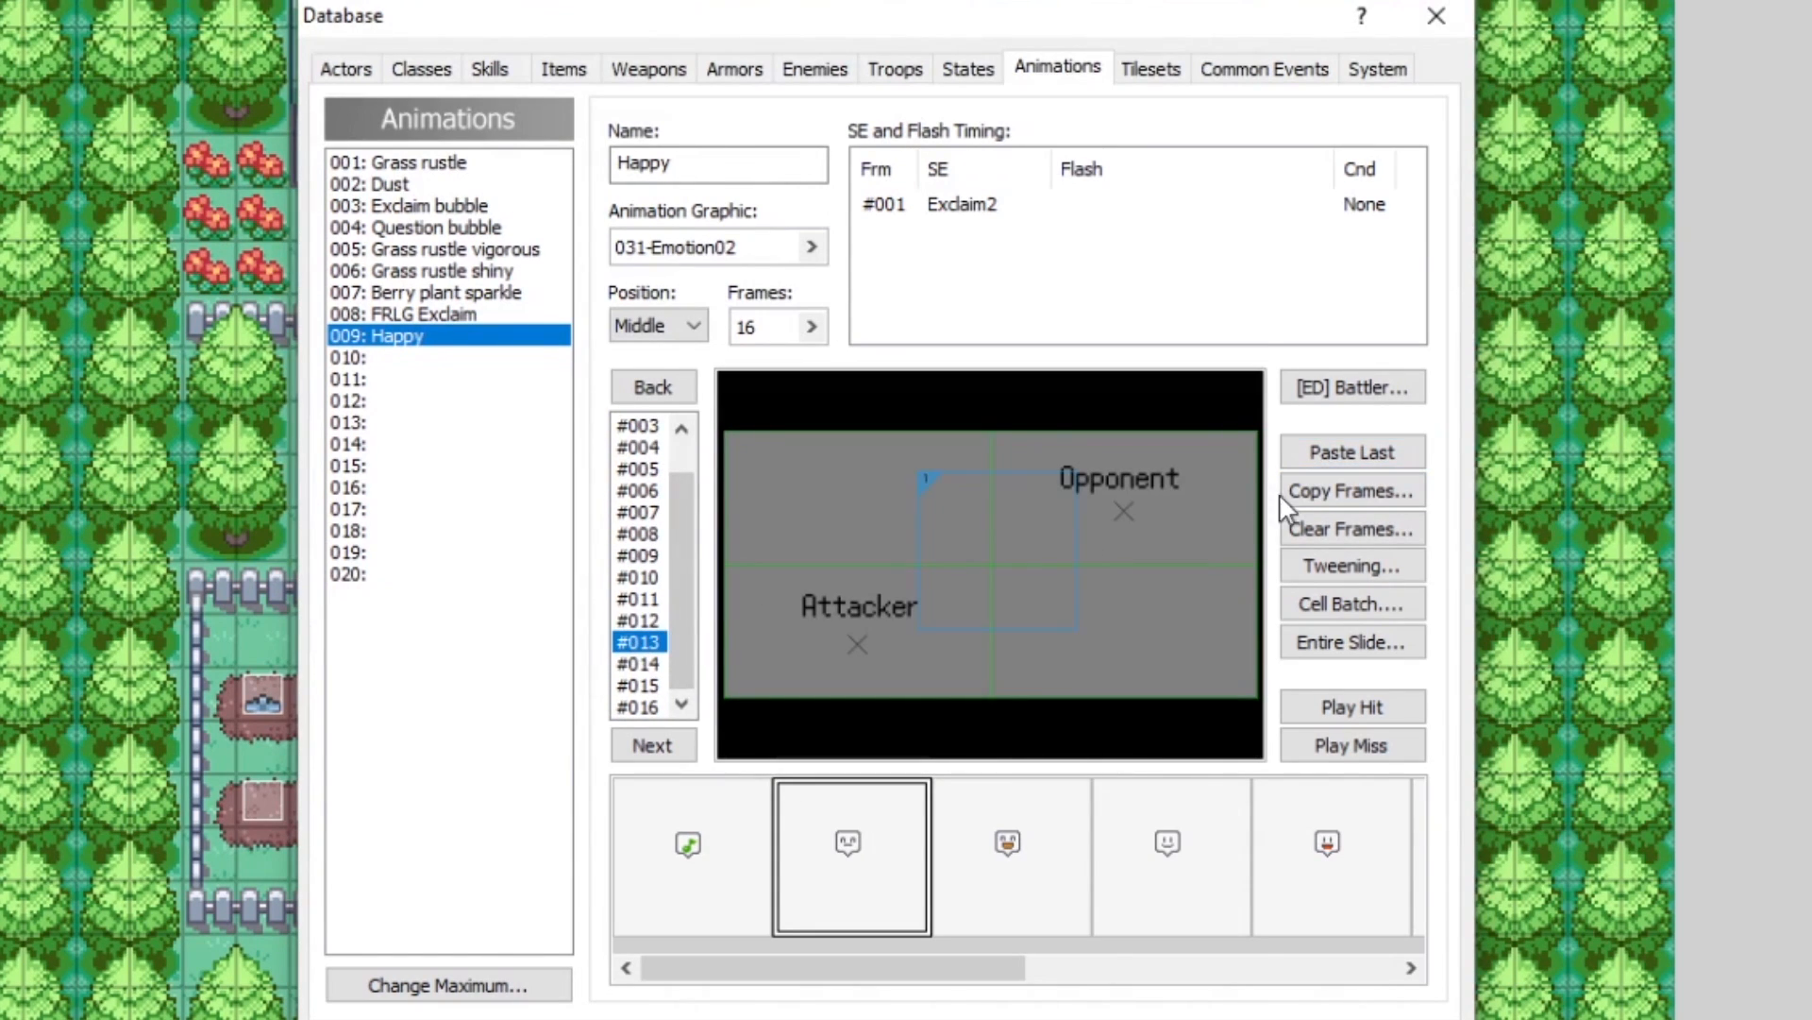
click(1341, 448)
right_click(969, 551)
click(1038, 555)
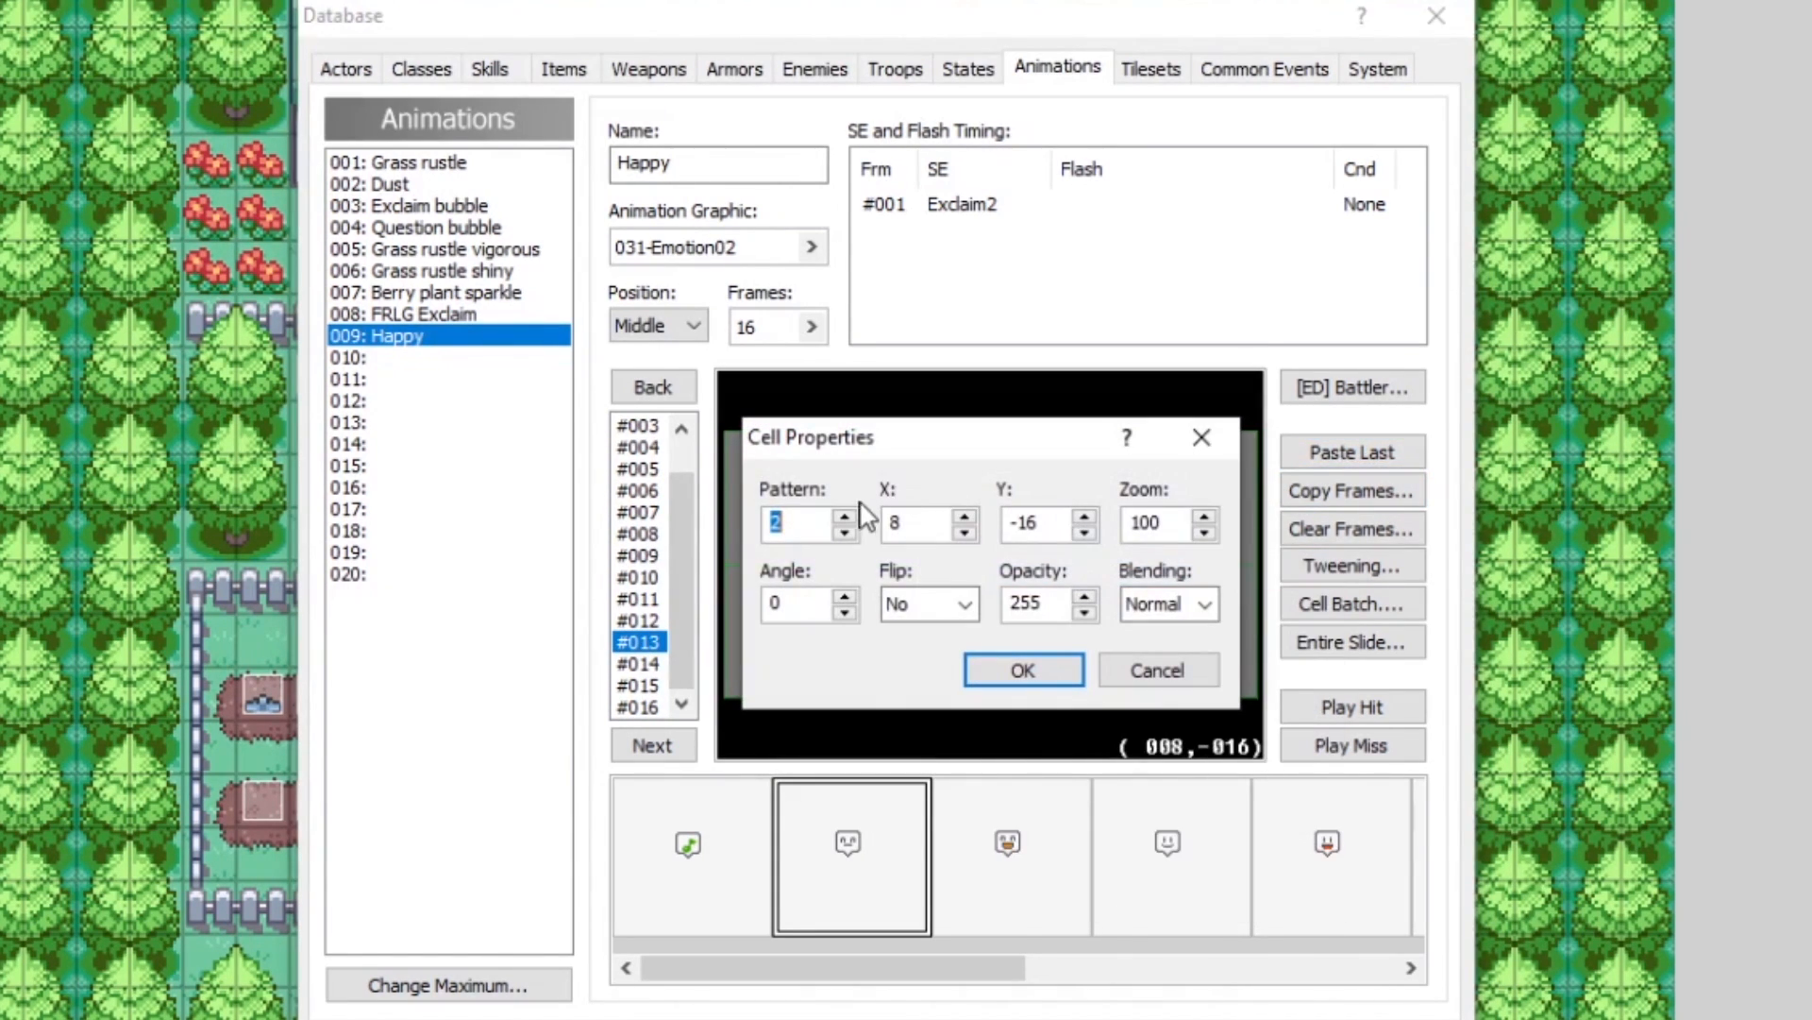
click(1022, 669)
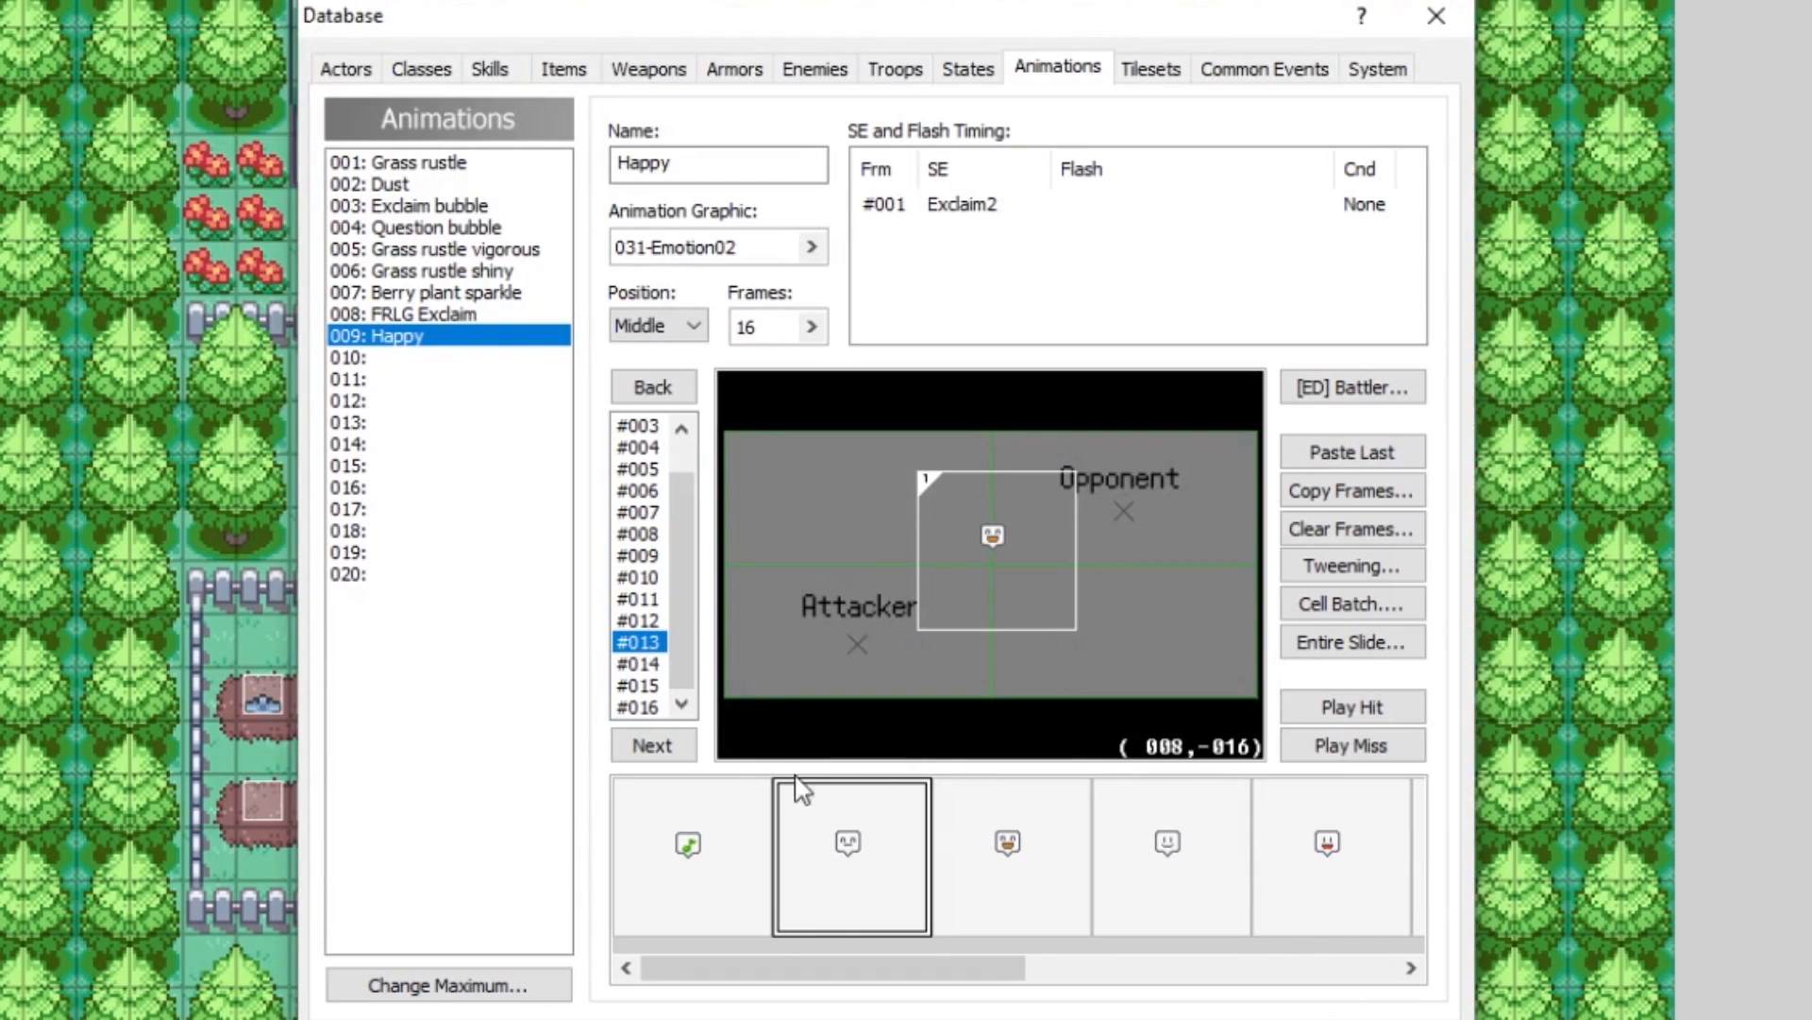
Step: Paste the open-mouthed happy bubble into frames 14 and 15
click(640, 666)
click(1341, 452)
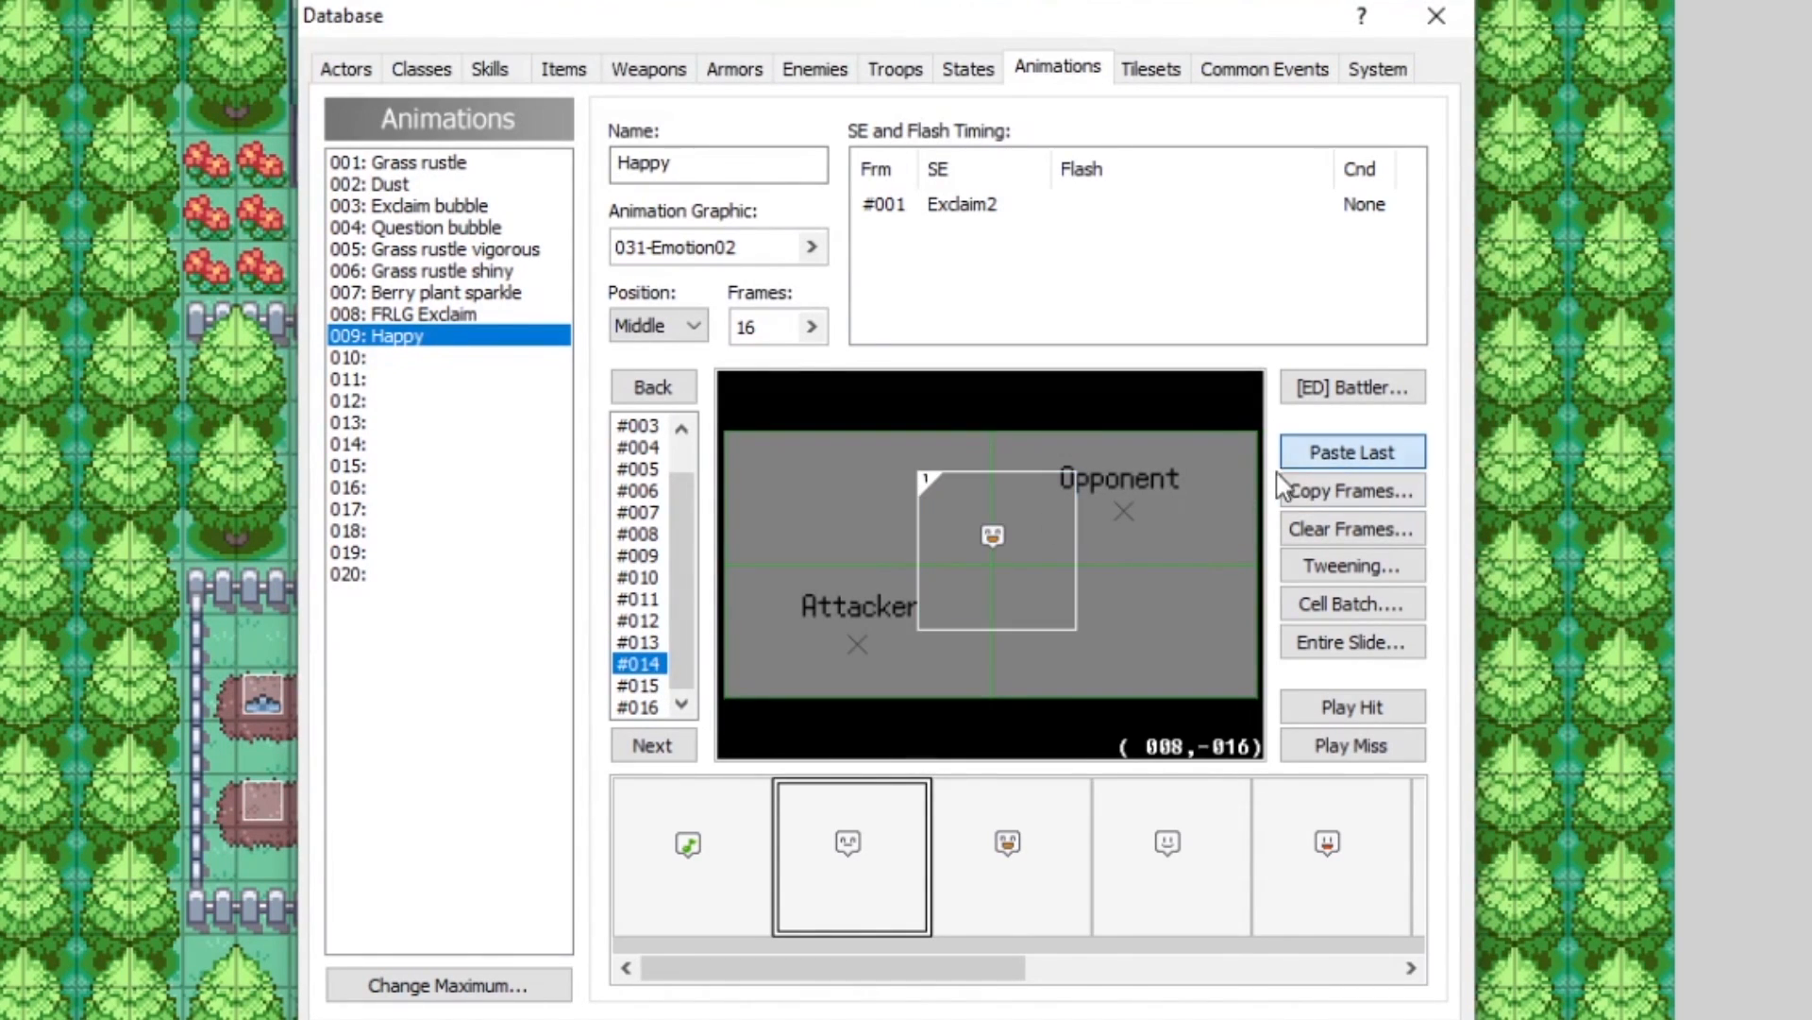
key(Down)
click(1352, 453)
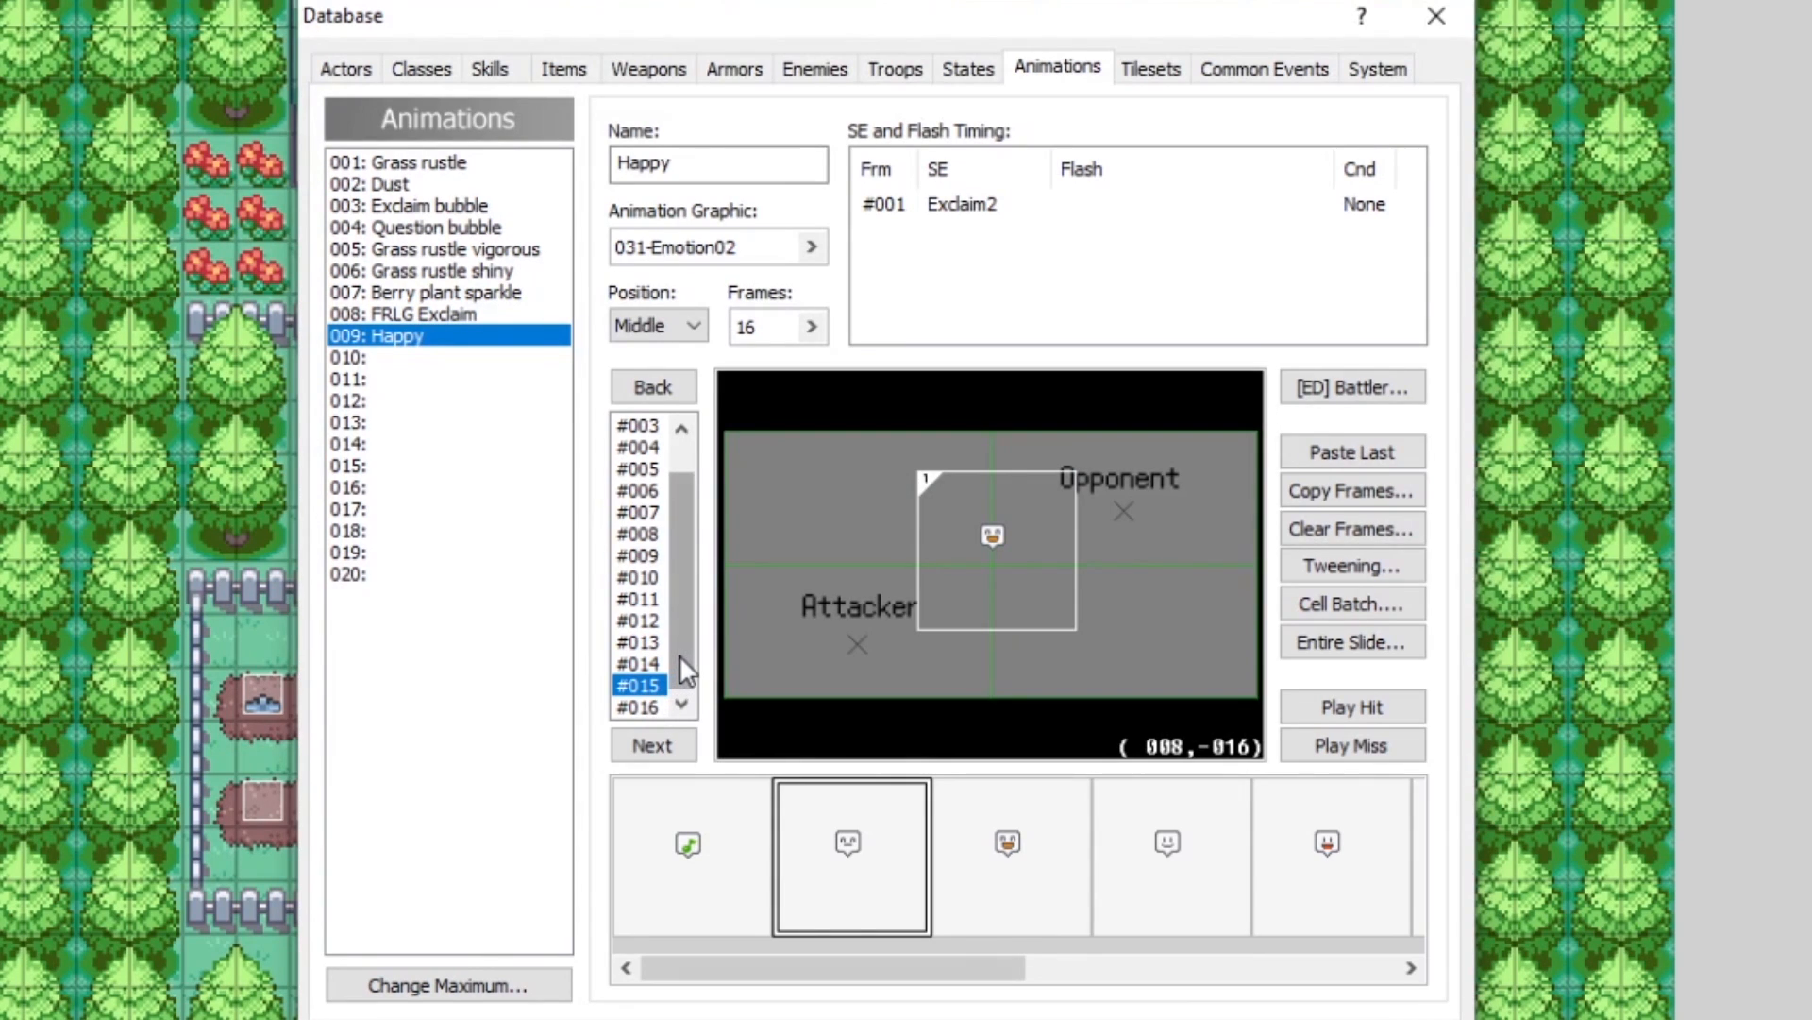
click(653, 704)
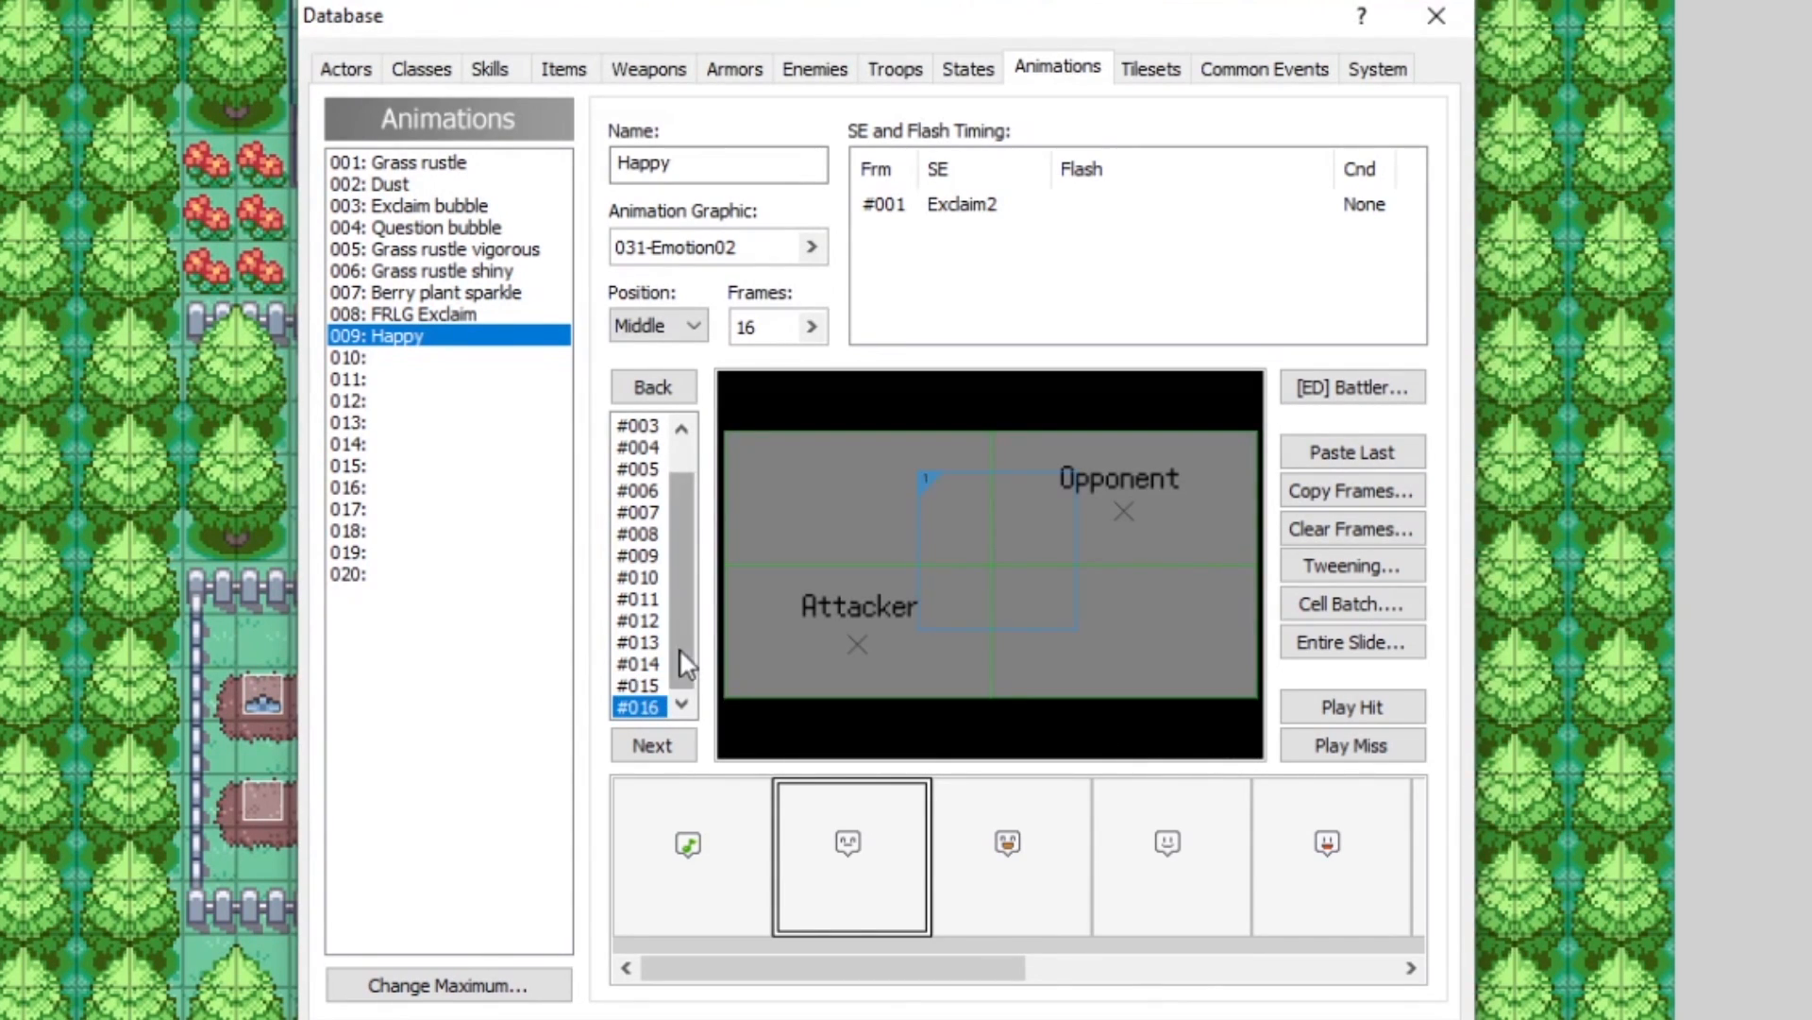
Step: Return to frame 1 and preview the Happy animation with its hit playback
drag(689, 585, 696, 457)
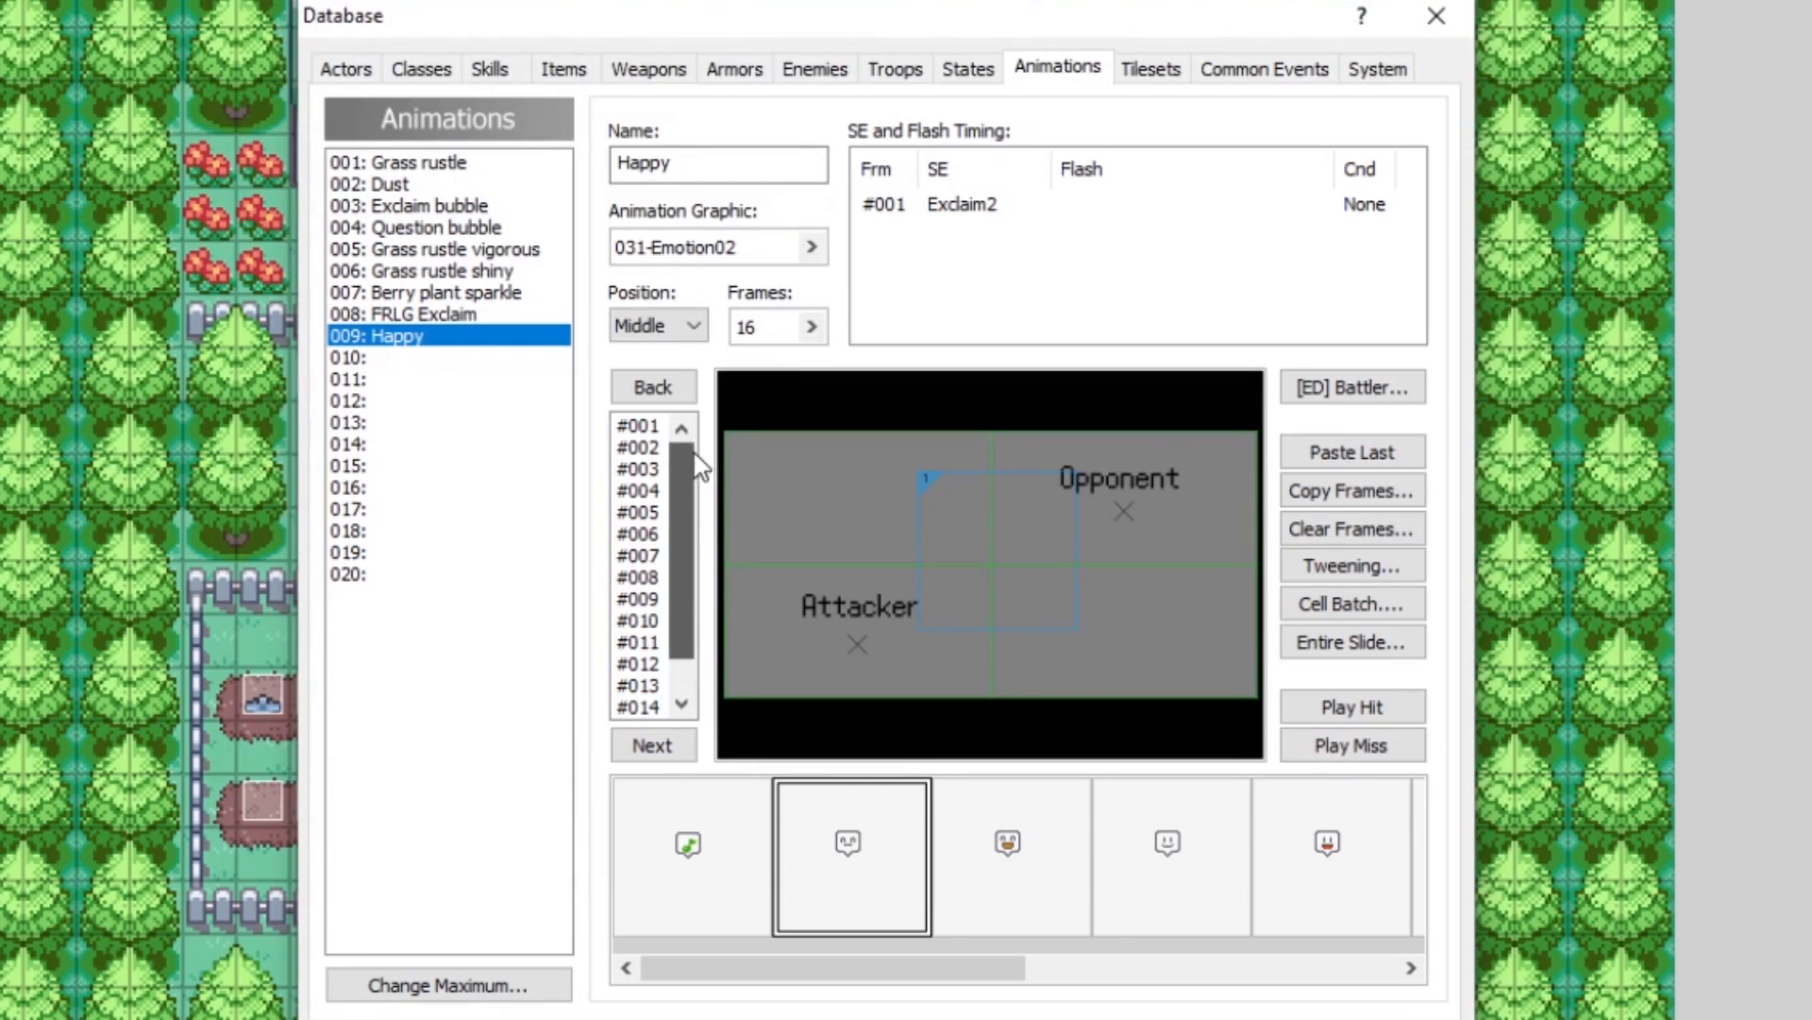
click(638, 425)
click(1326, 696)
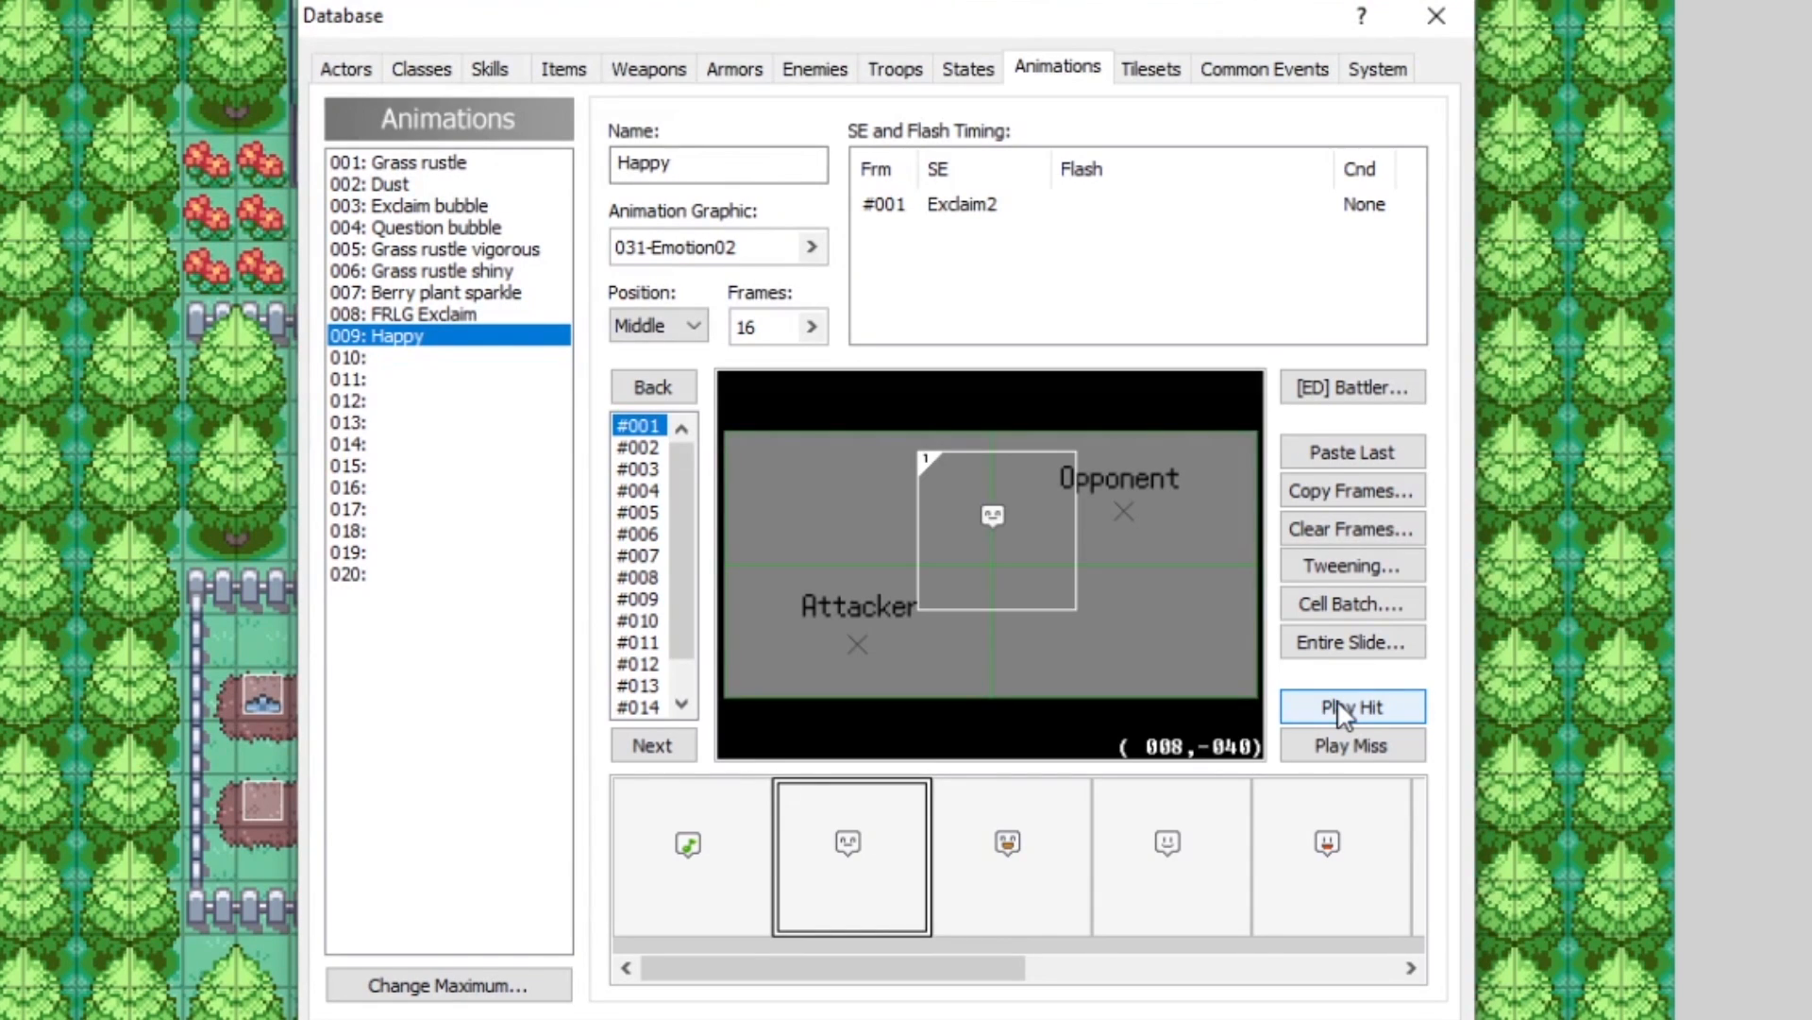
click(1336, 699)
click(1336, 699)
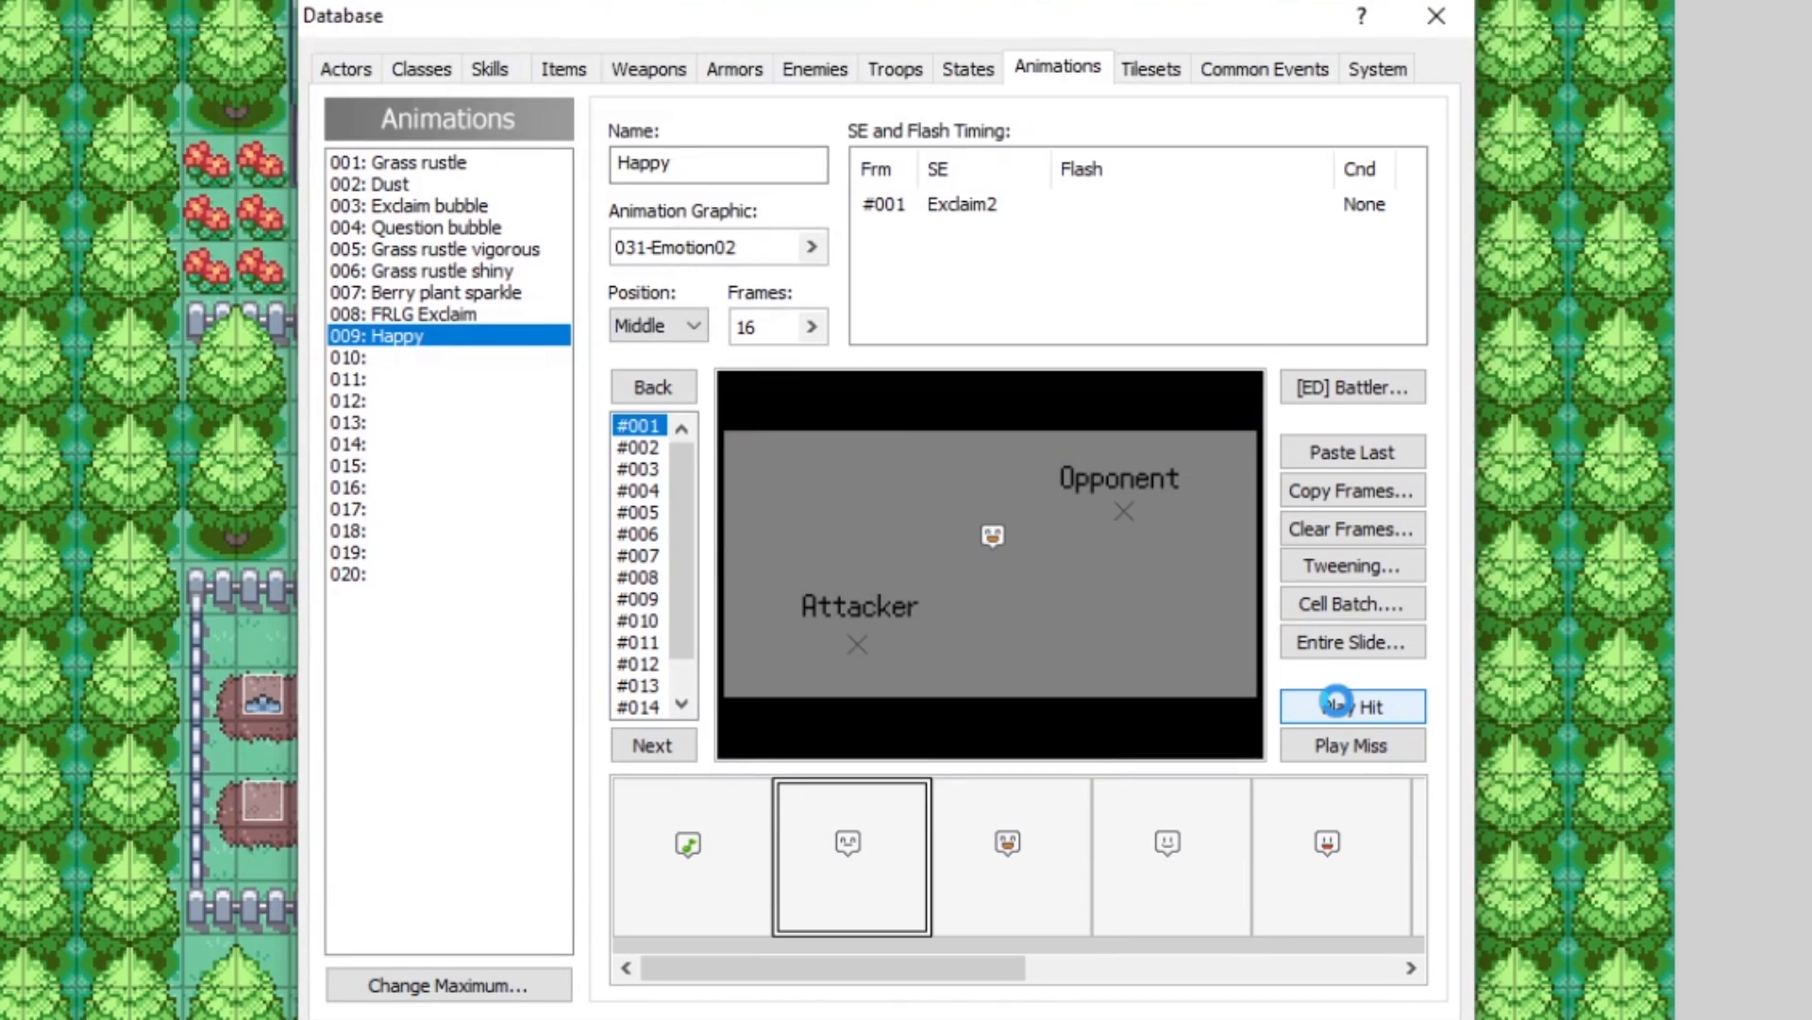
Step: Set the Happy animation's length to 21 frames
scroll(694, 614, down, 1)
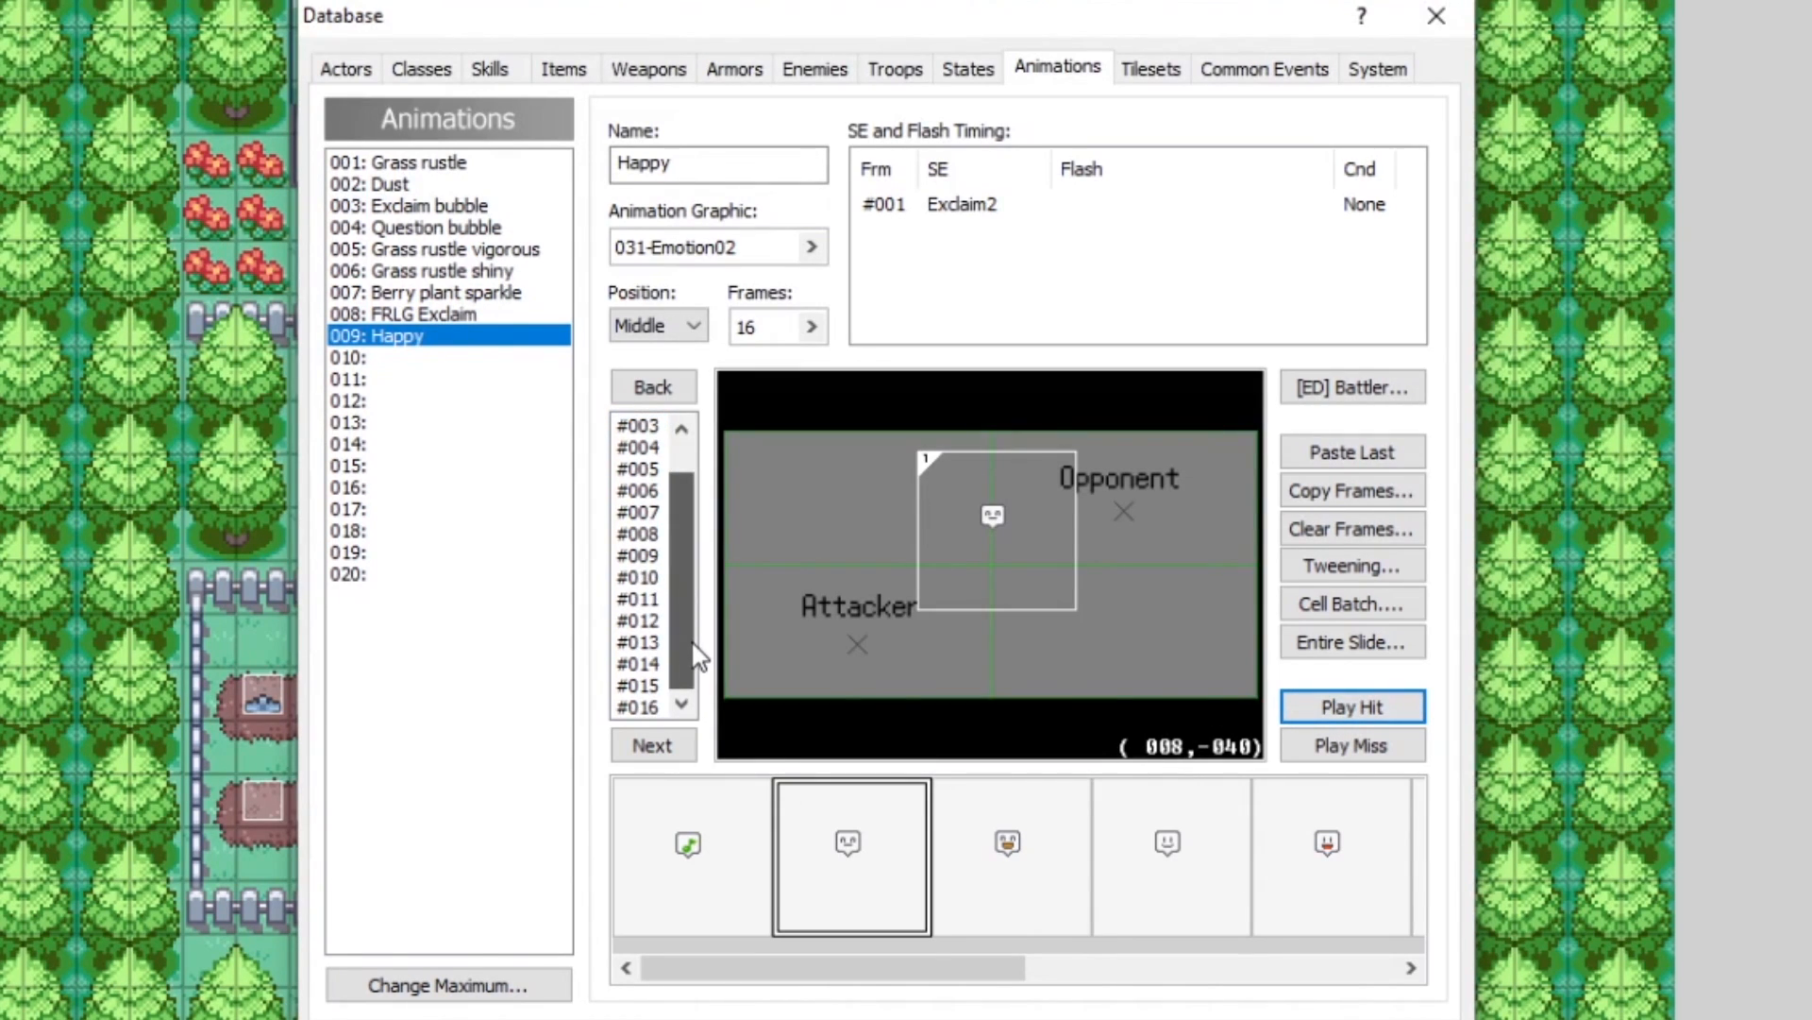
click(810, 327)
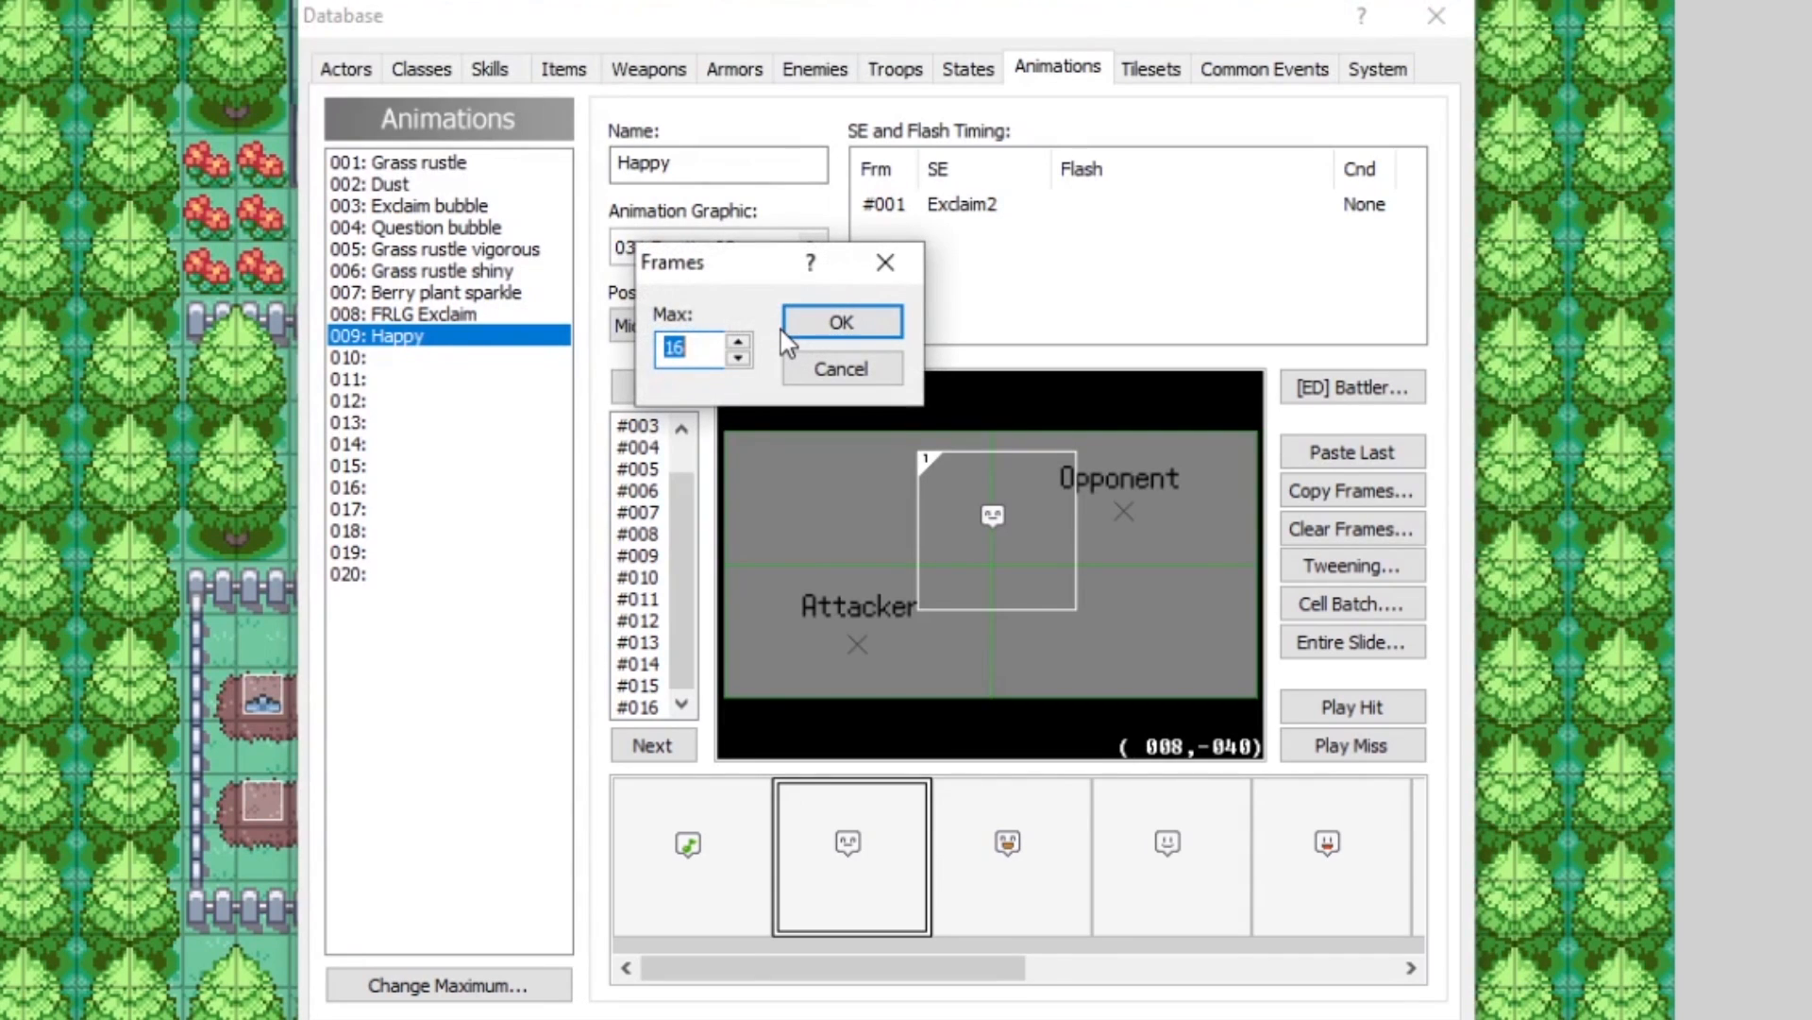
text(21)
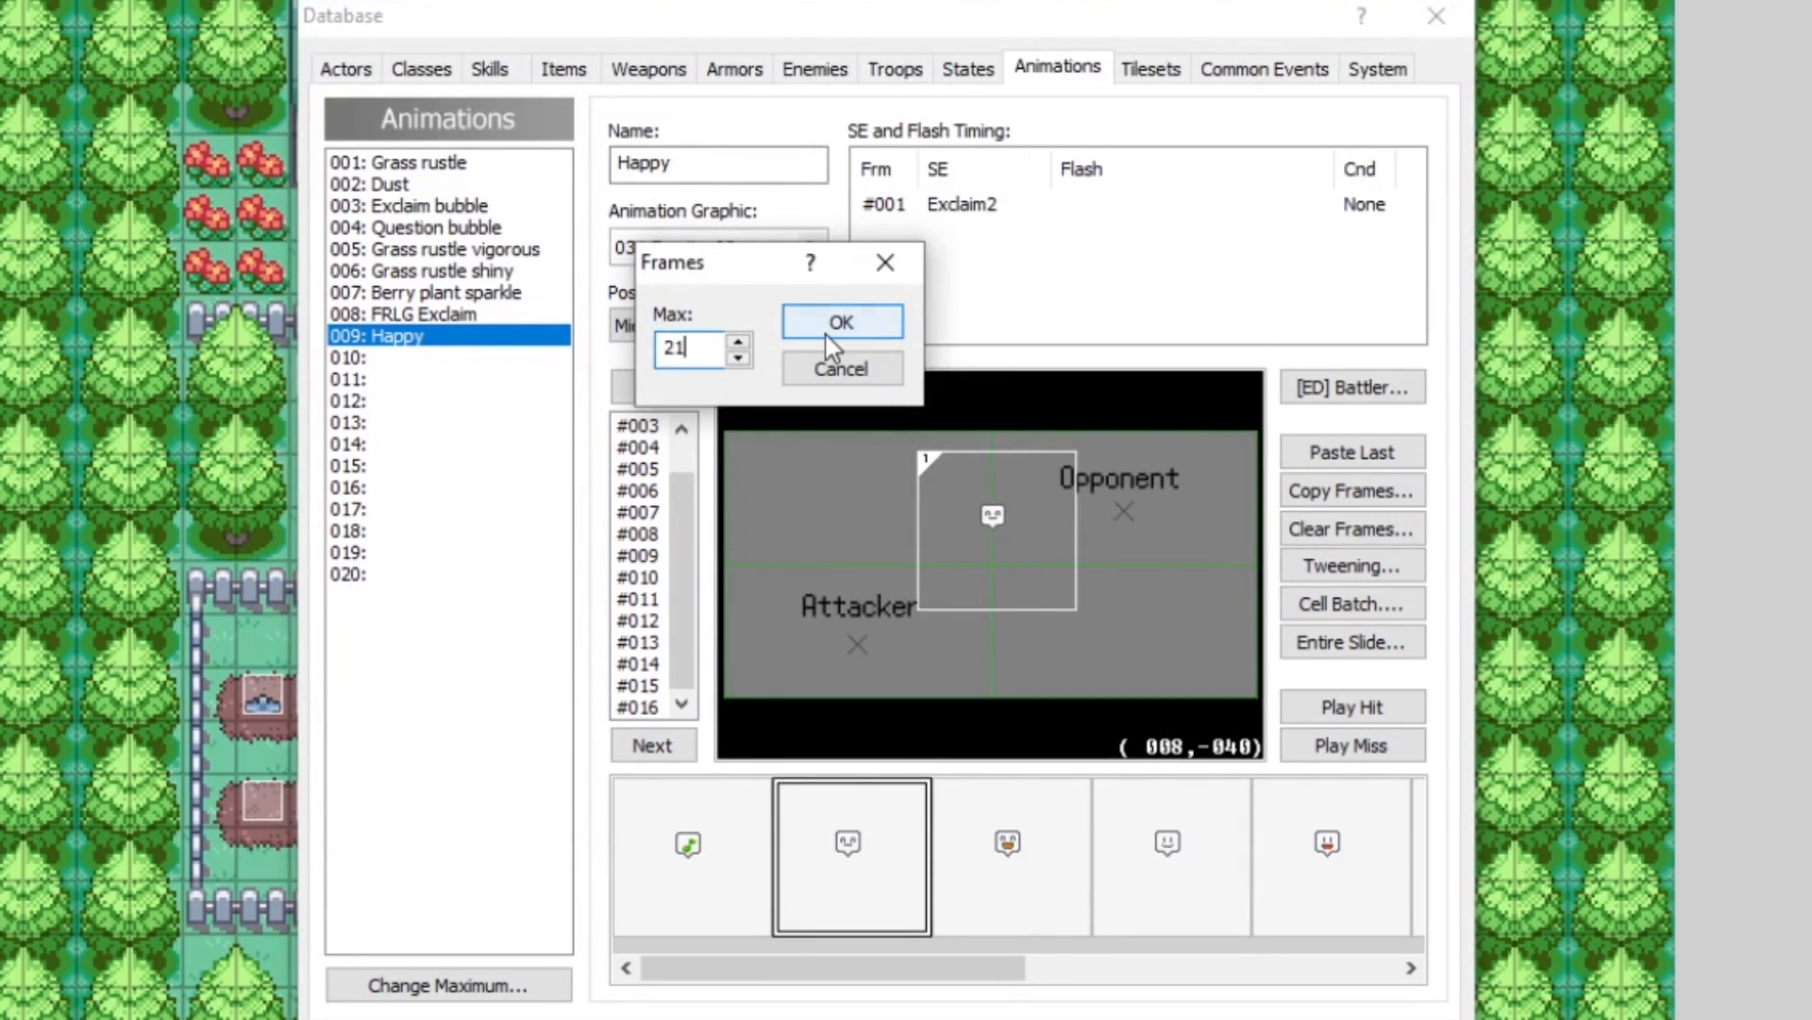
click(826, 326)
Step: Examine the bubble patterns in frames 10 to 17 to work out where the mouth changes
click(637, 621)
scroll(627, 661, down, 3)
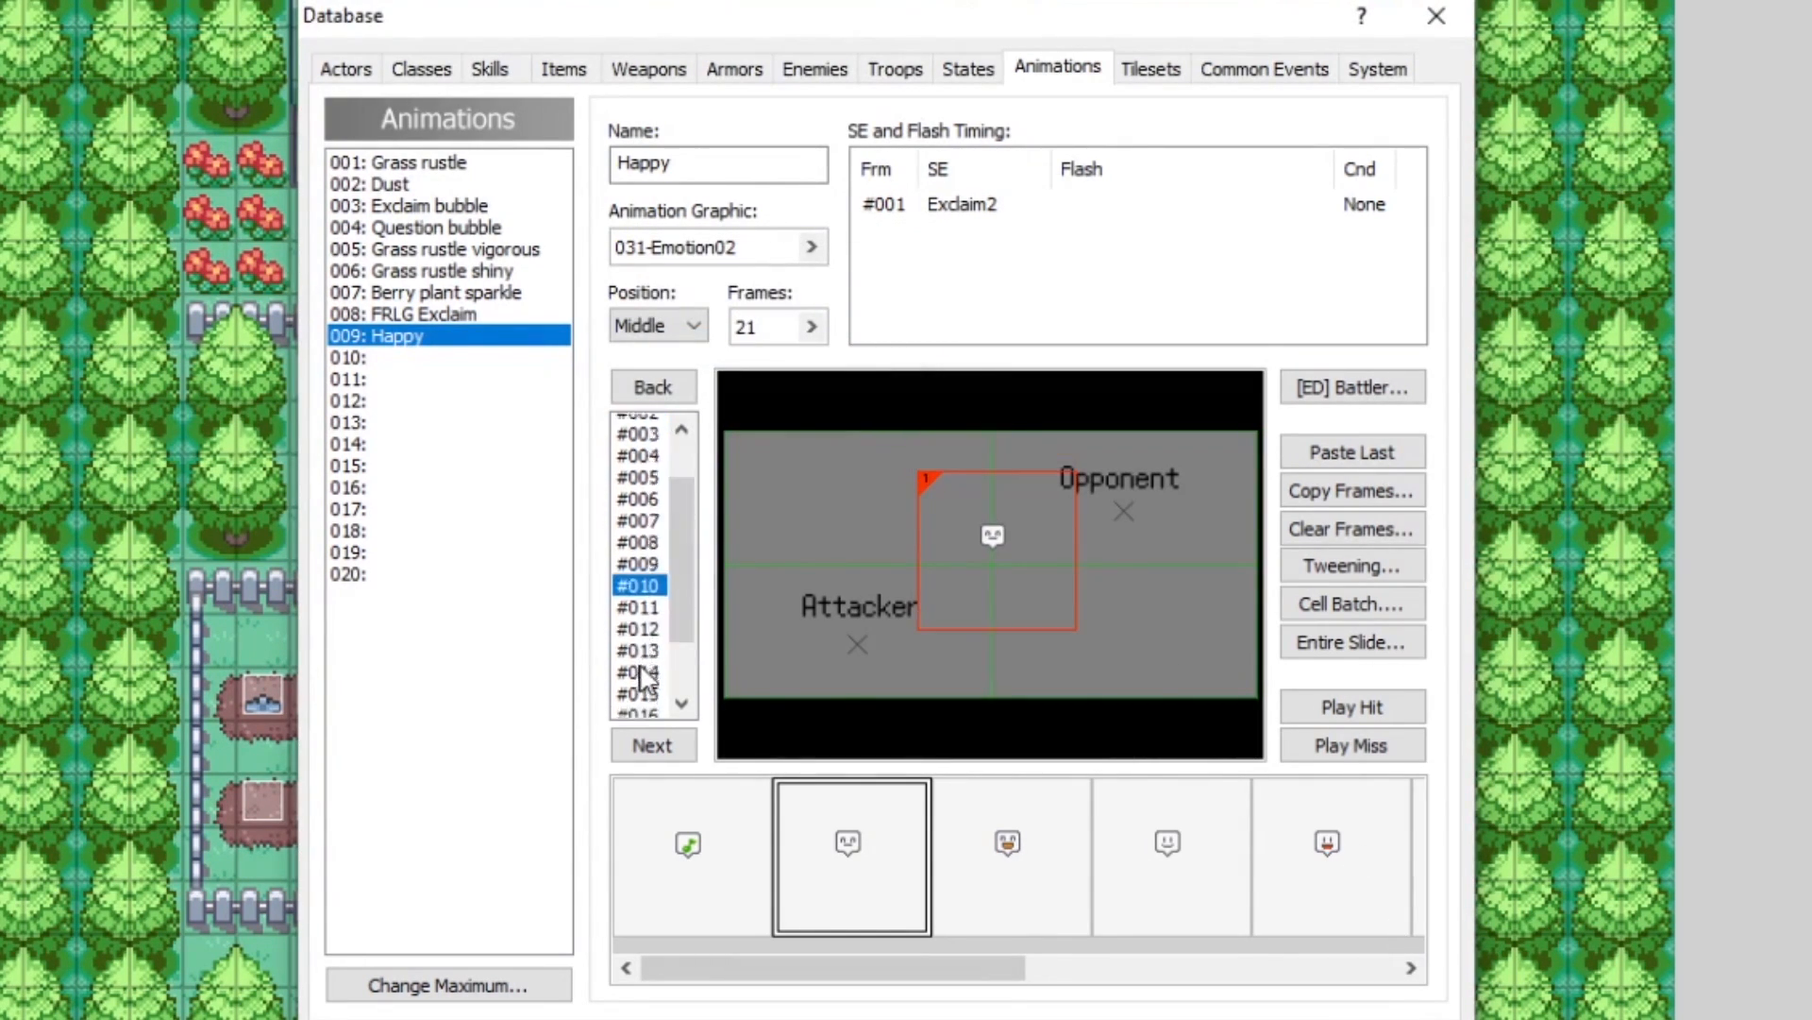
click(635, 618)
click(634, 555)
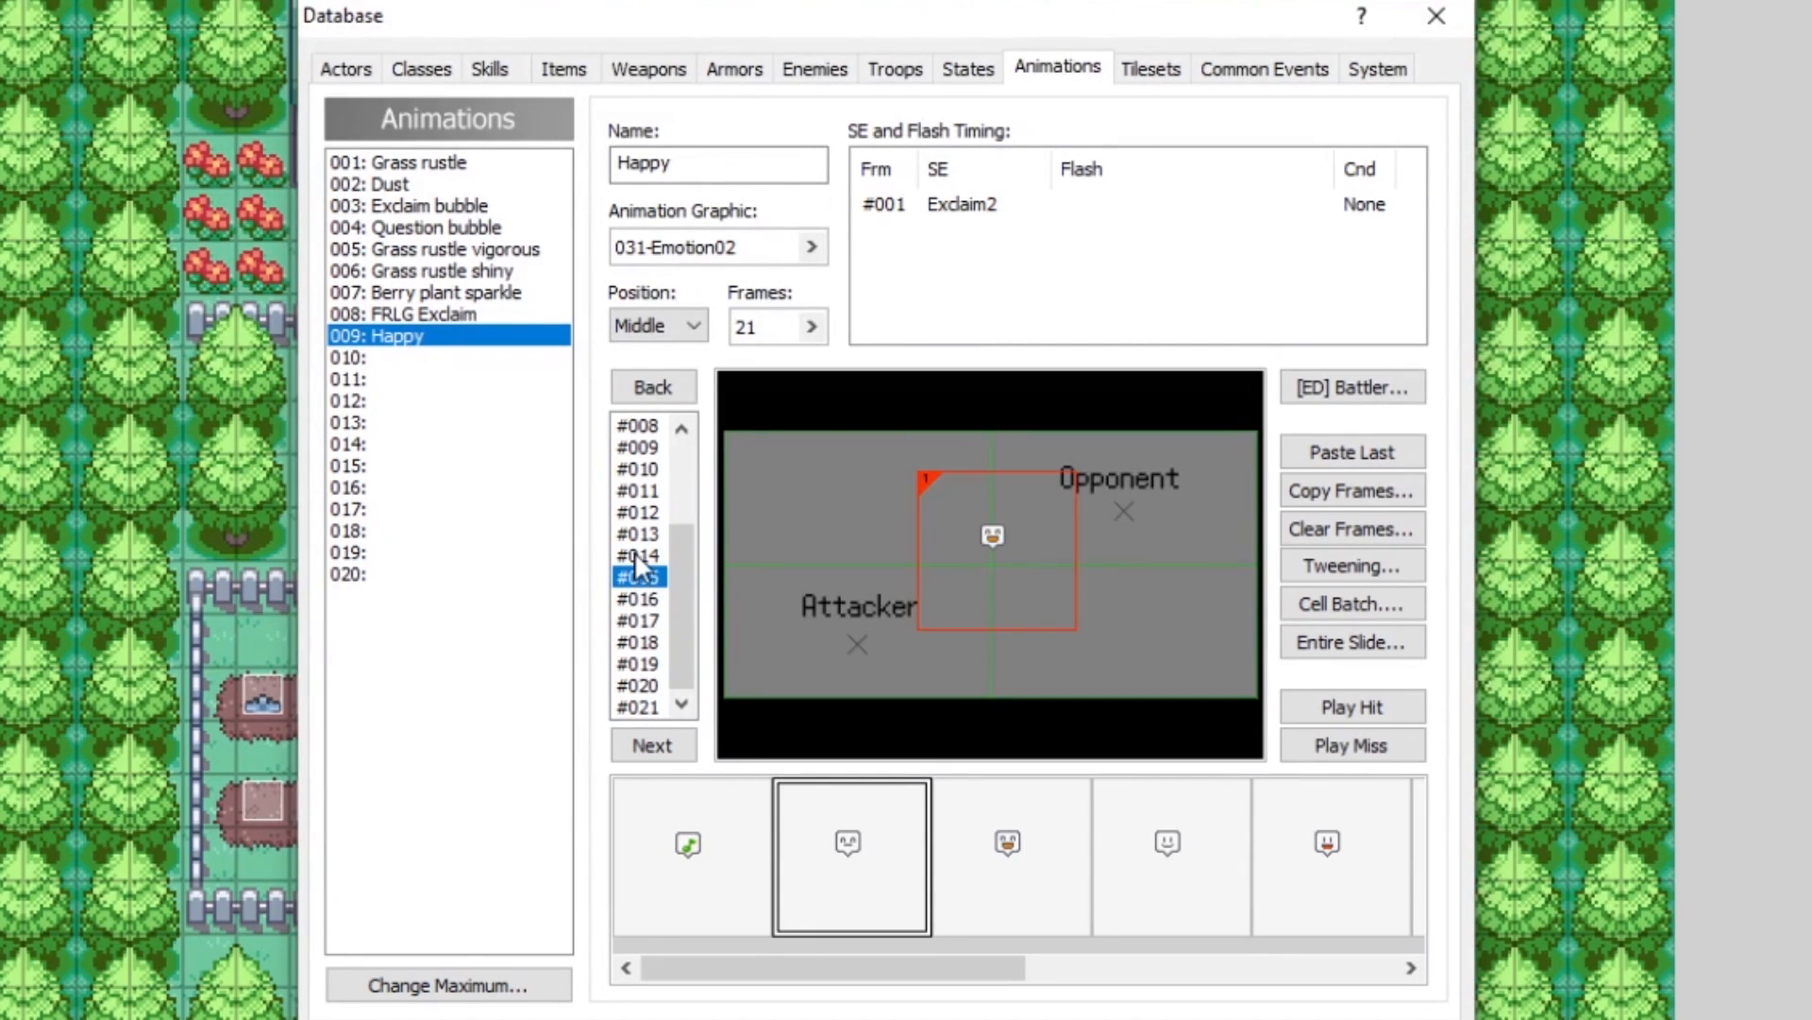
click(638, 574)
click(642, 597)
click(644, 618)
click(643, 580)
click(648, 559)
key(Up)
key(Up)
Step: Paste the previous cell into frame 16 and set its pattern to 2, the closed-mouth happy bubble
click(643, 557)
click(642, 578)
click(642, 599)
click(1351, 453)
right_click(1015, 544)
click(1076, 567)
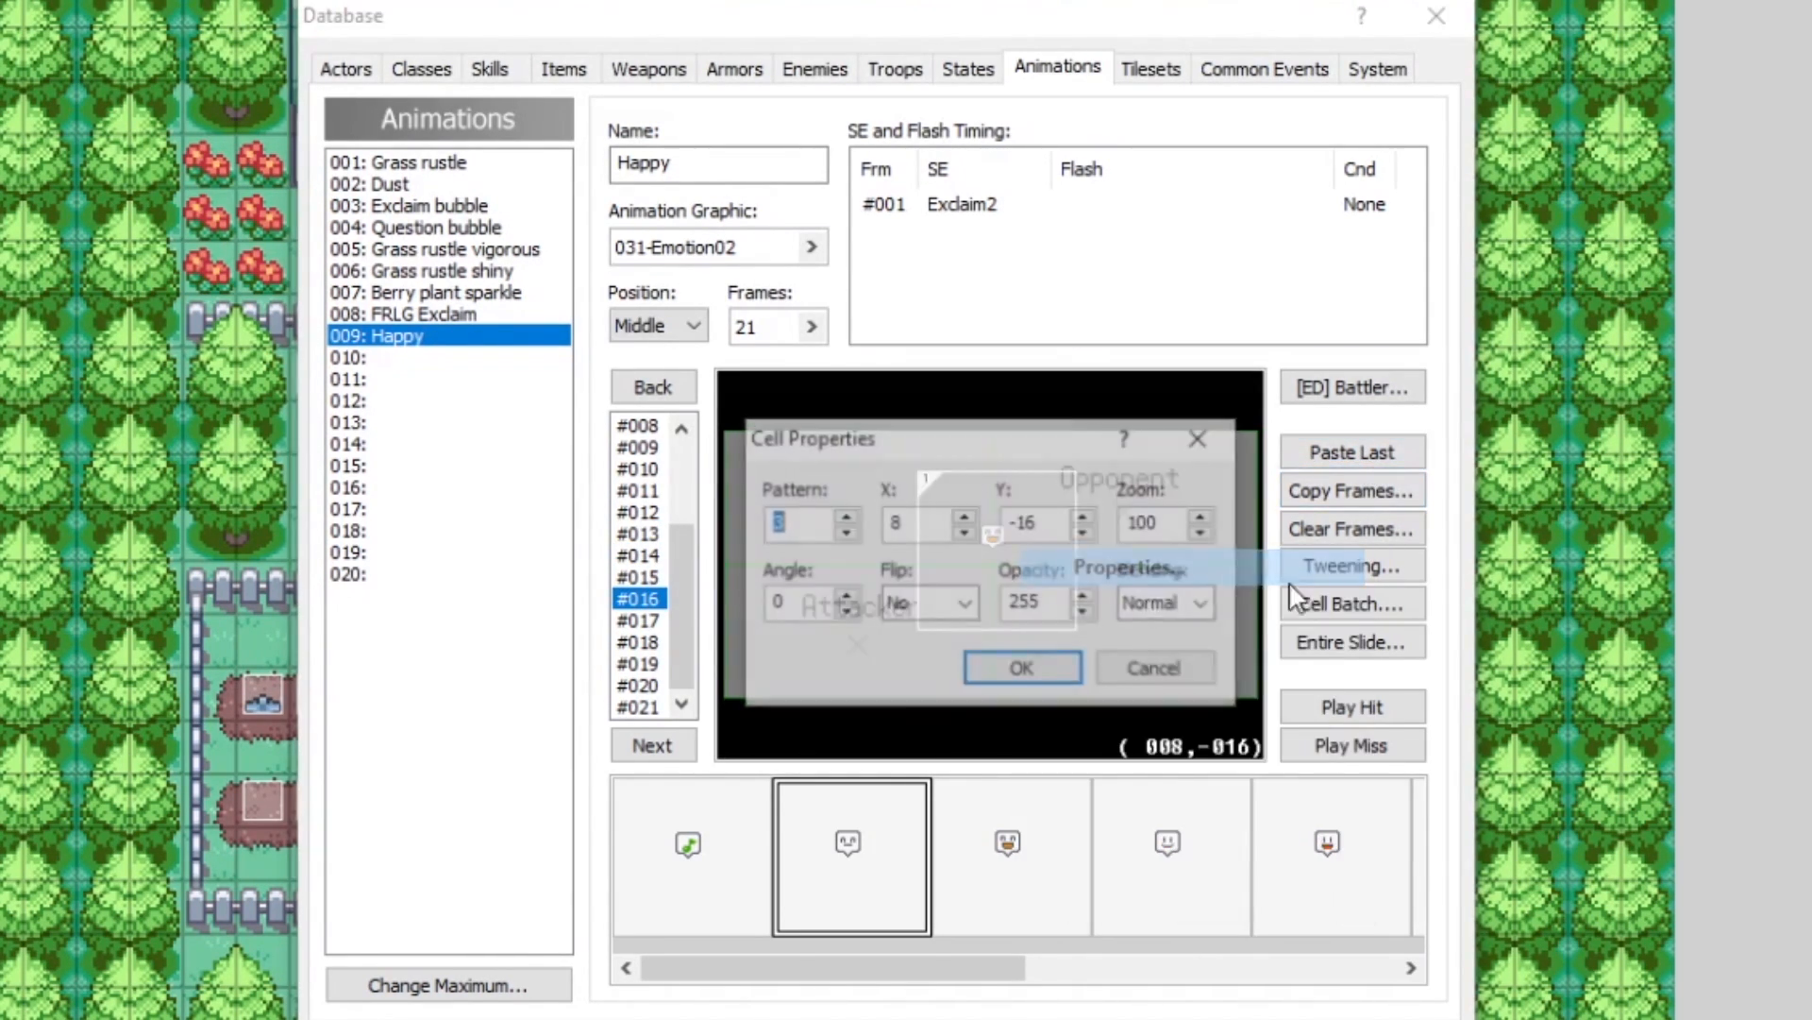
click(994, 666)
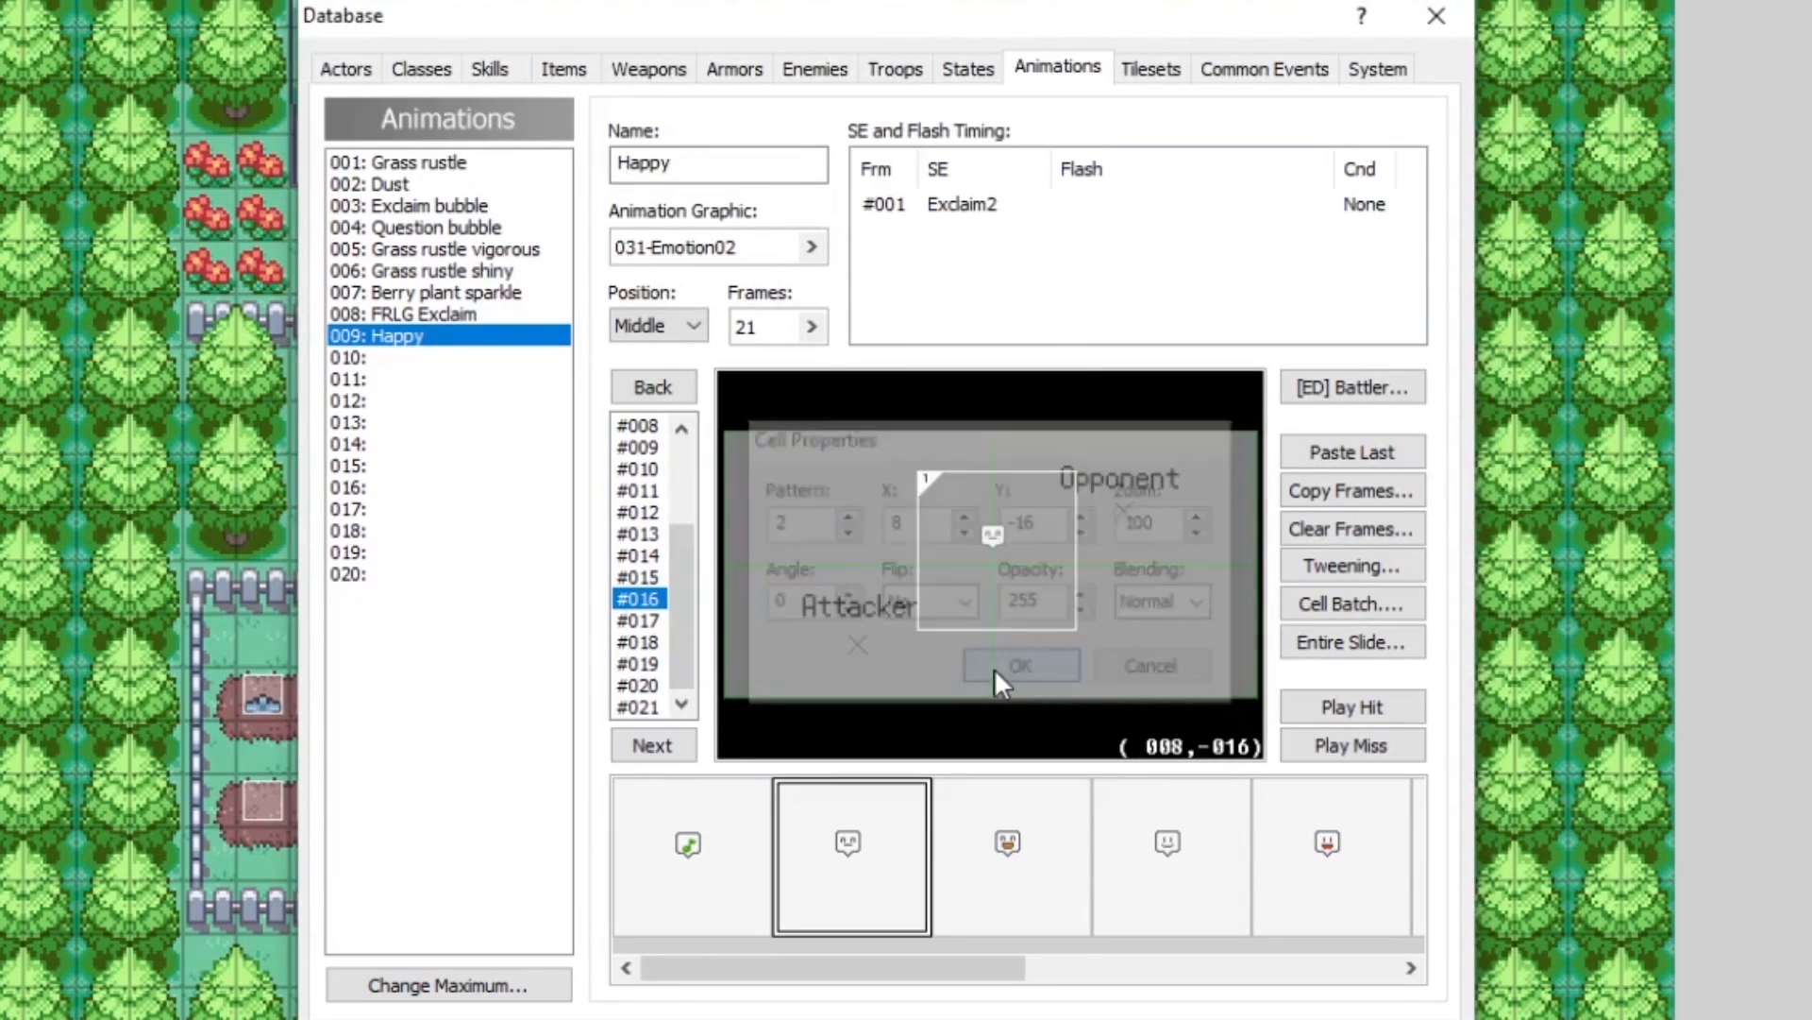
Step: Paste the closed-mouth happy bubble into frames 17 and 18
click(643, 620)
click(1352, 452)
click(643, 642)
click(1352, 452)
Step: Paste the previous cell into frame 19 and switch its pattern to the open-mouthed happy bubble
click(643, 664)
click(1352, 452)
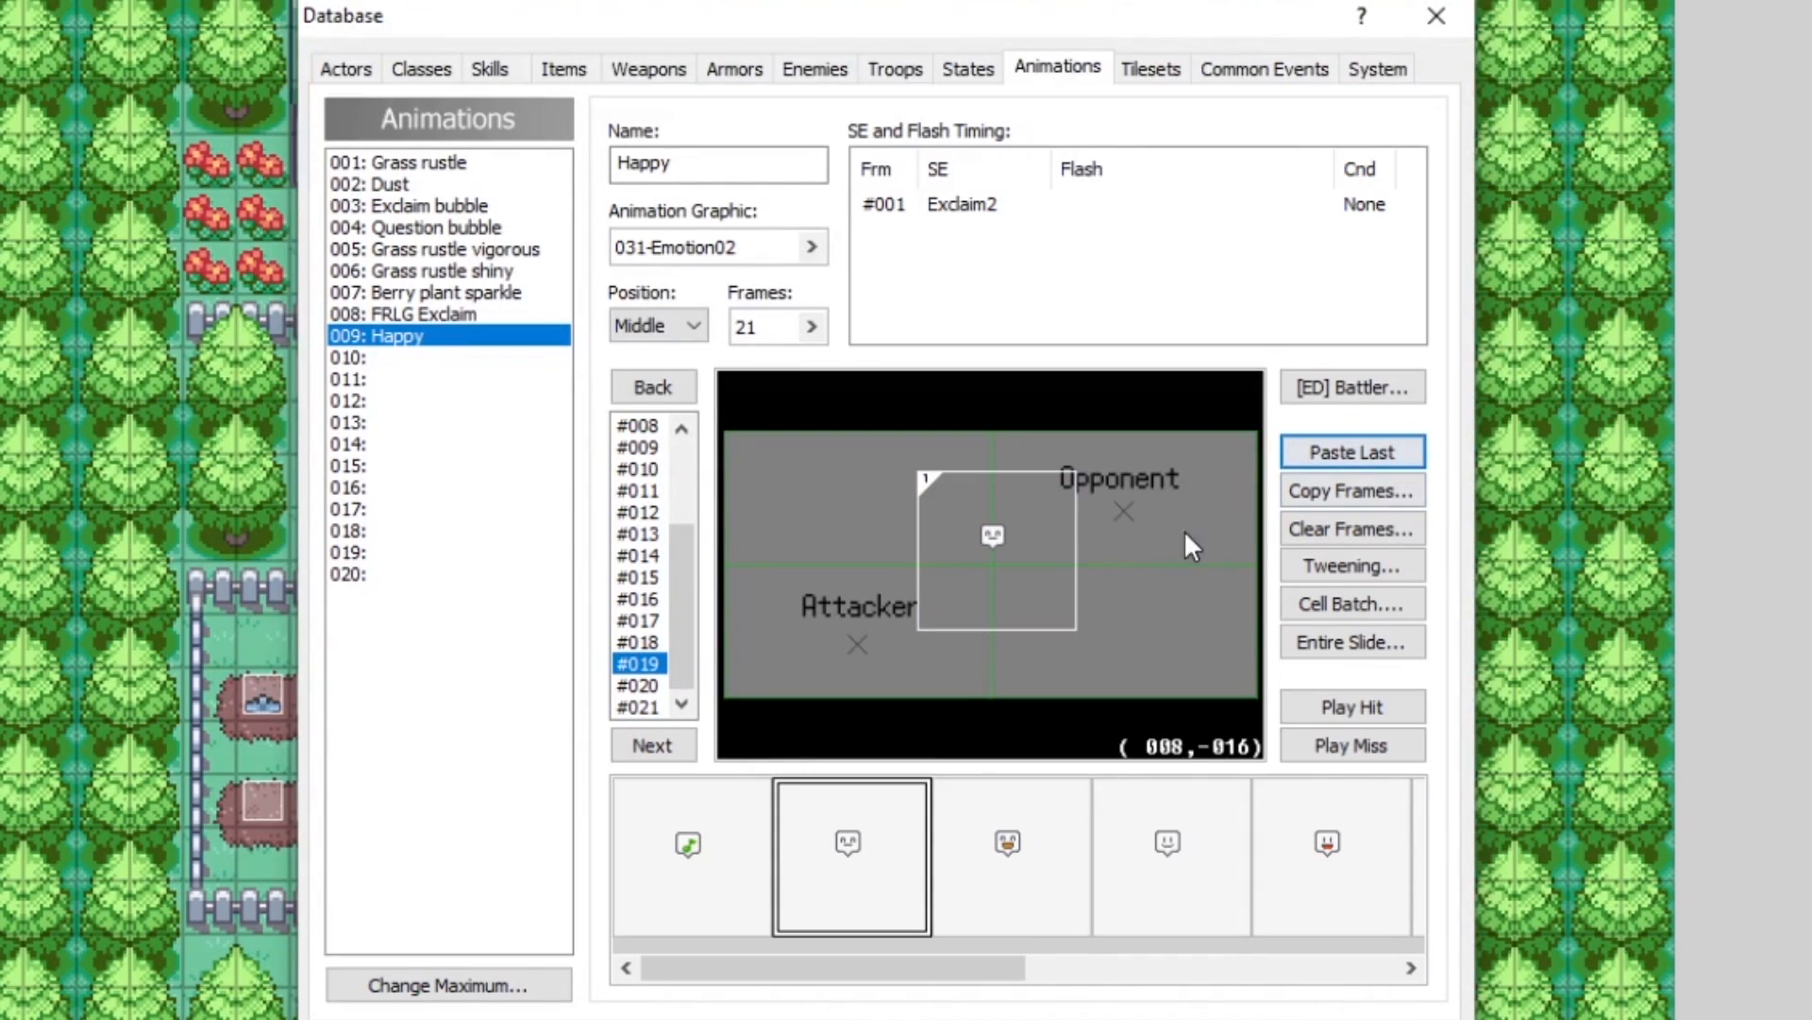
right_click(996, 536)
click(1091, 555)
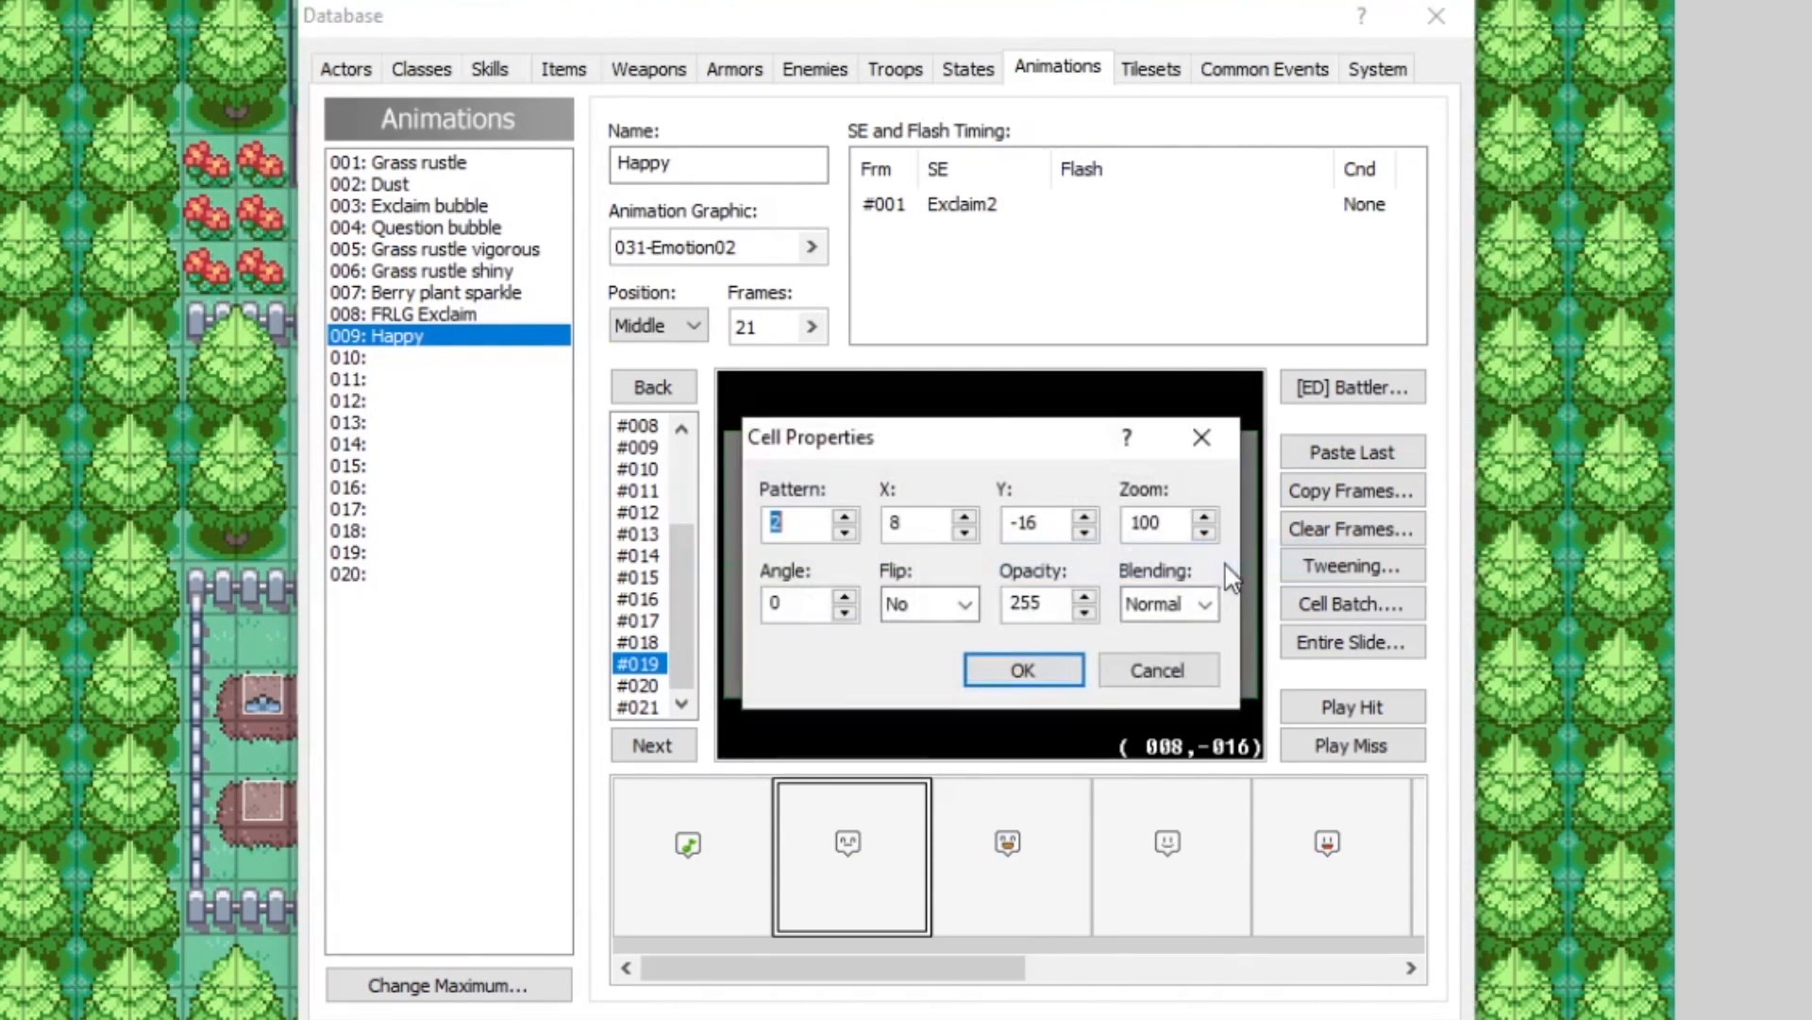
click(1024, 669)
Step: Paste the open-mouthed happy bubble into frames 20 and 21
click(643, 685)
click(1352, 452)
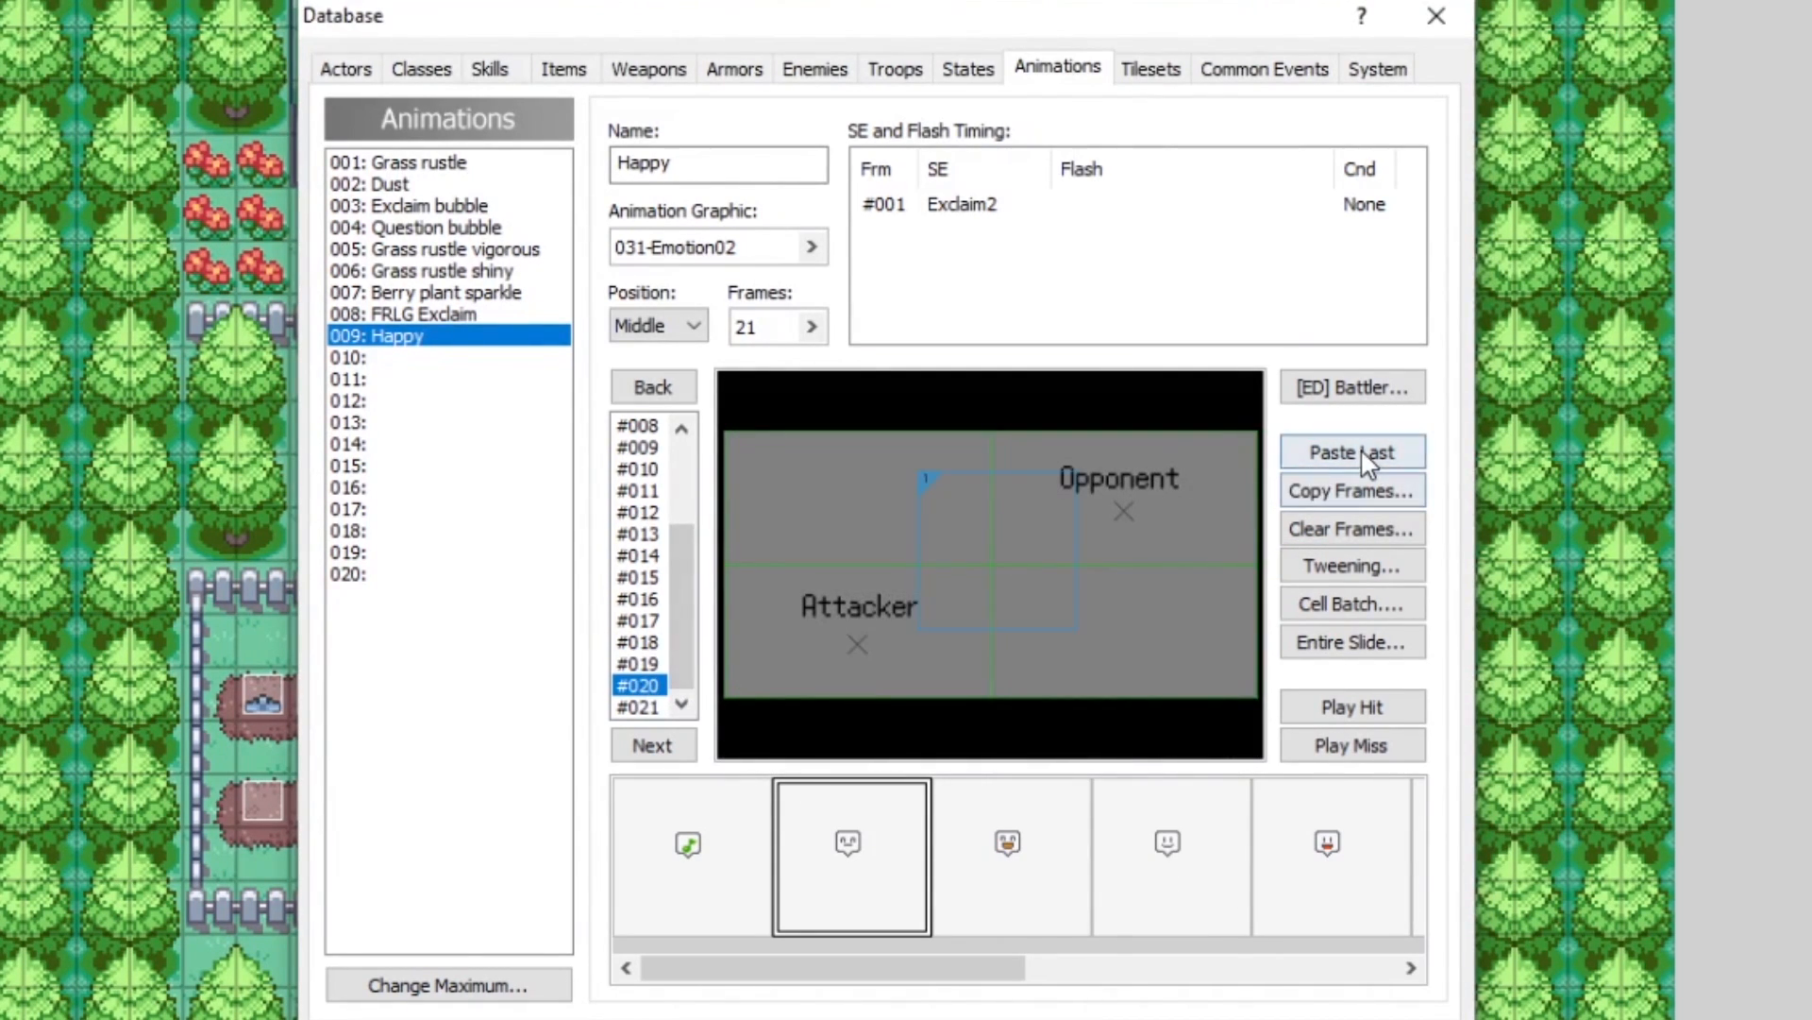
click(638, 707)
click(1351, 452)
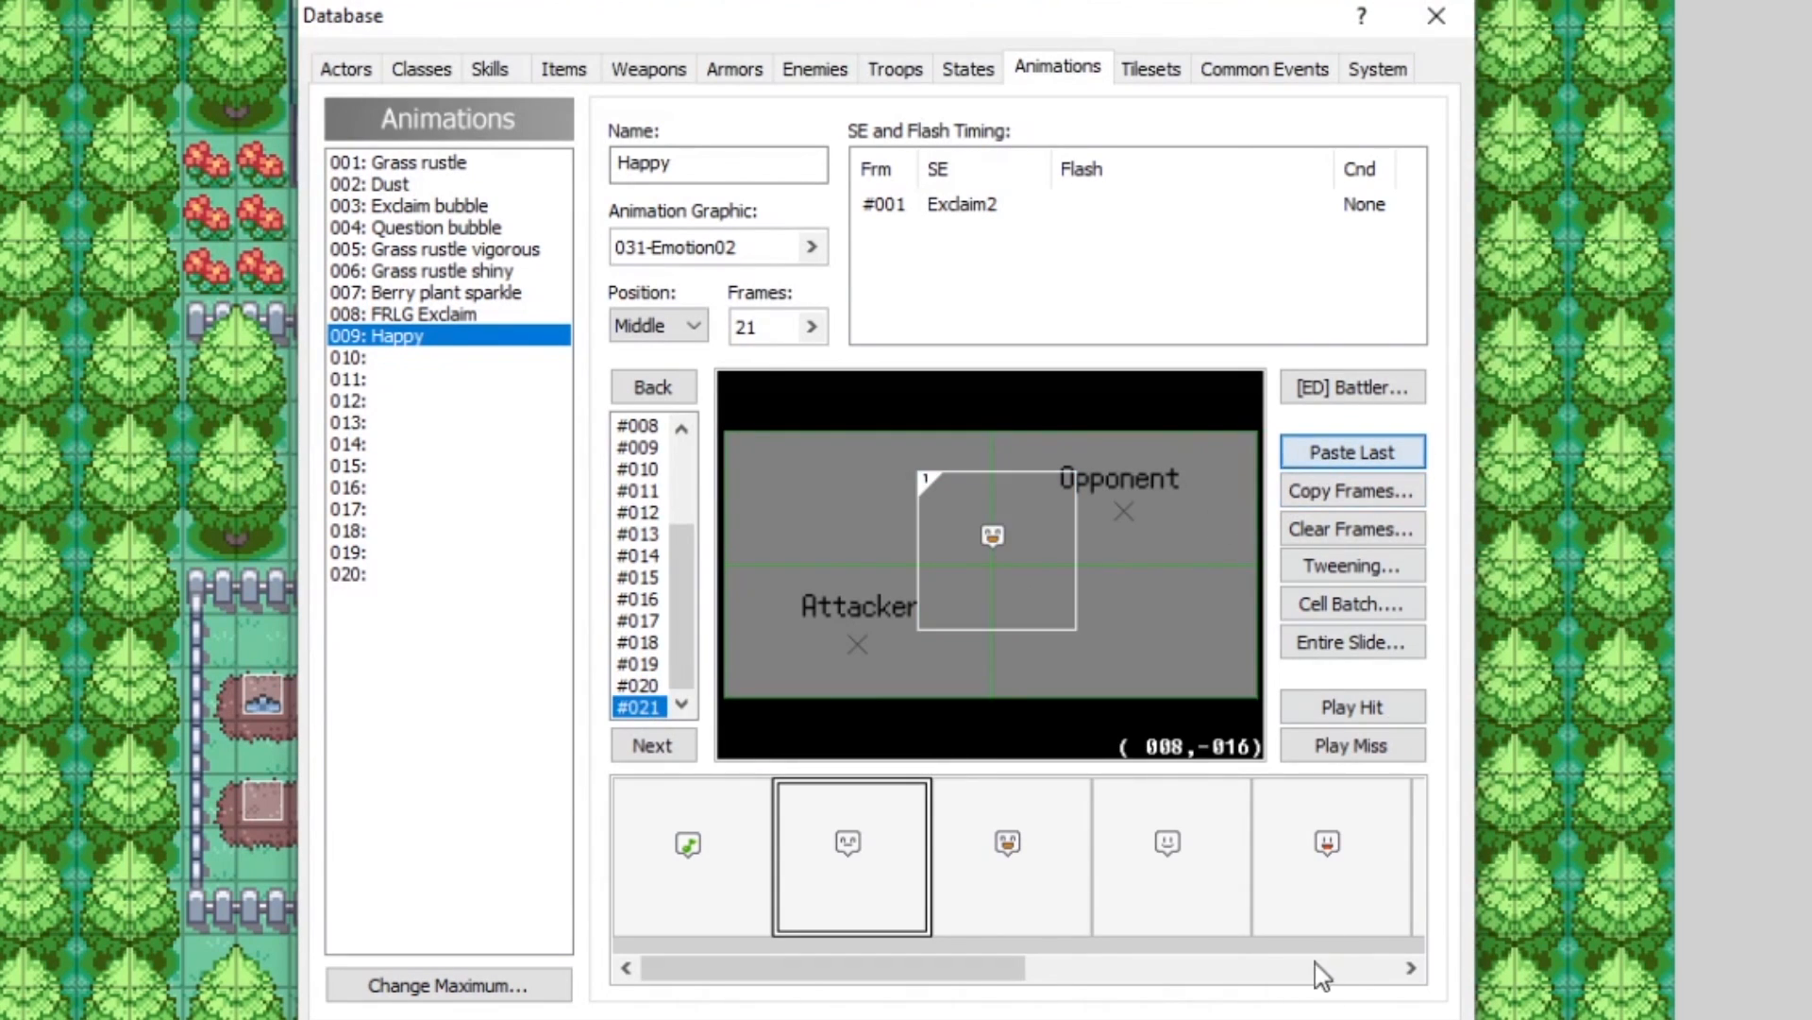
Step: Preview the 21-frame Happy animation and save the database changes
click(1334, 709)
click(1352, 709)
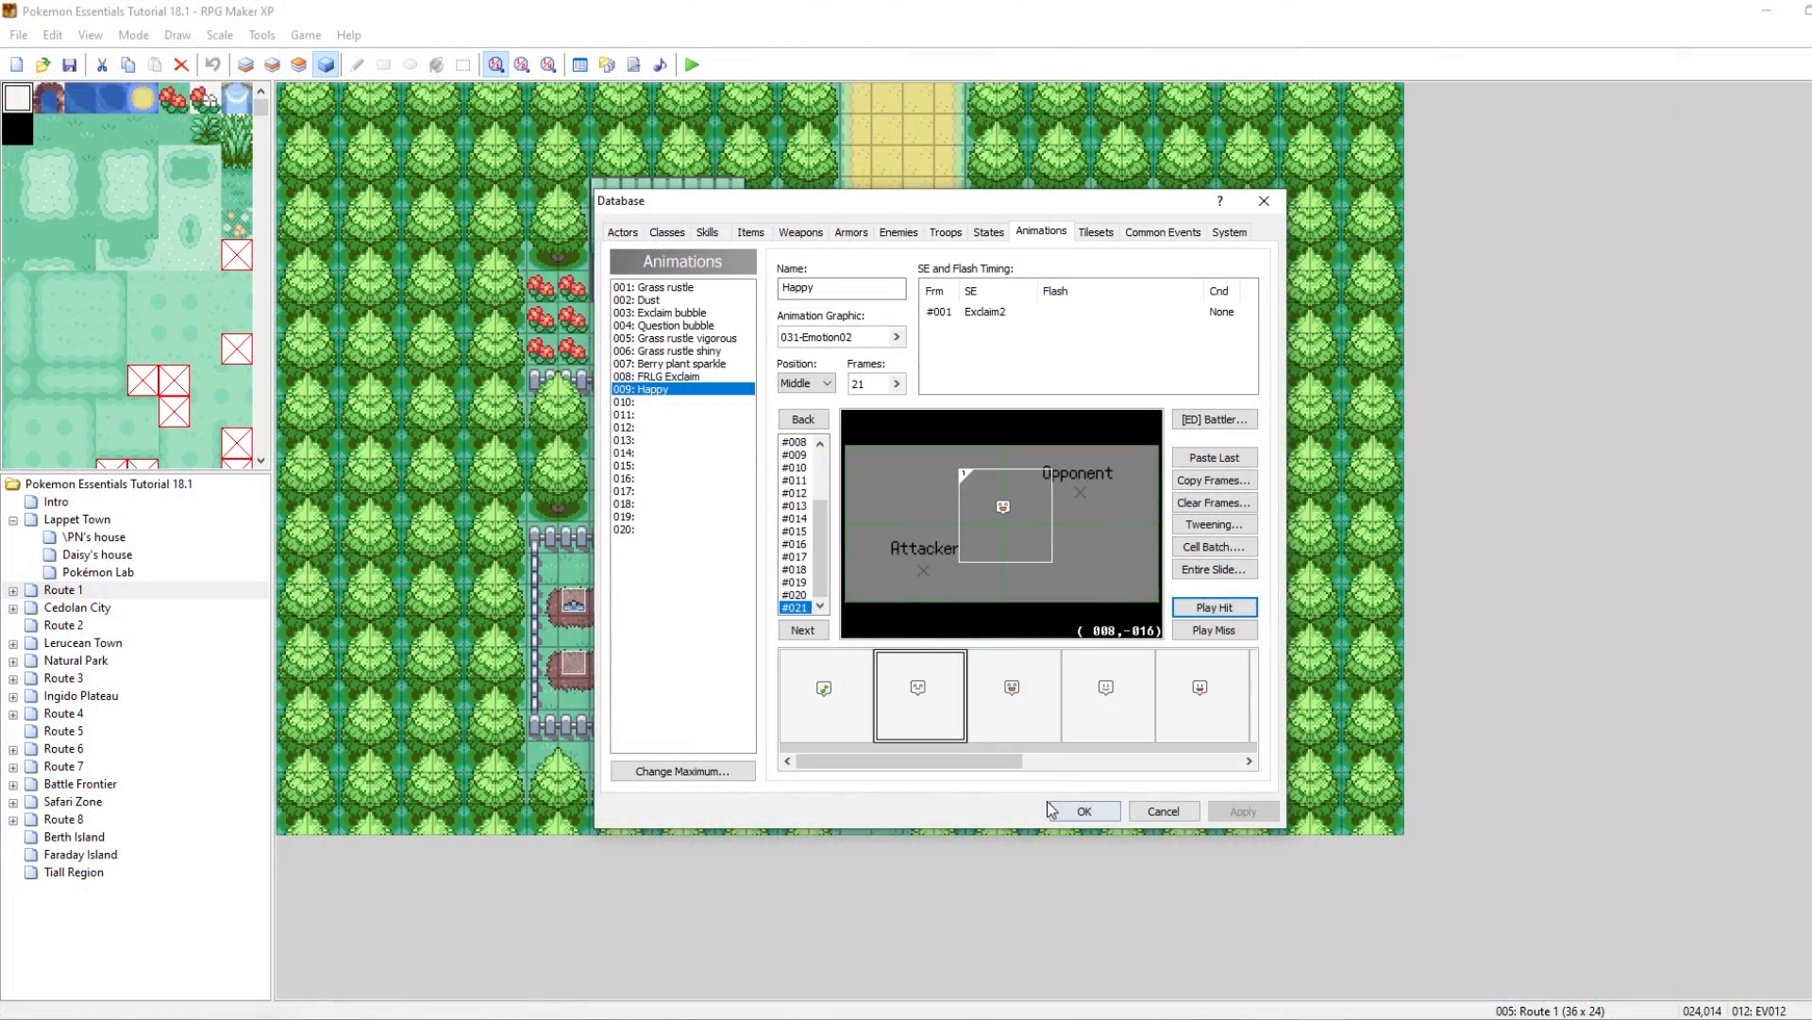
click(1052, 804)
Step: In the Psyduck event on Route 1, change the first Show Animation command on this event to Happy
click(1038, 540)
double_click(1038, 540)
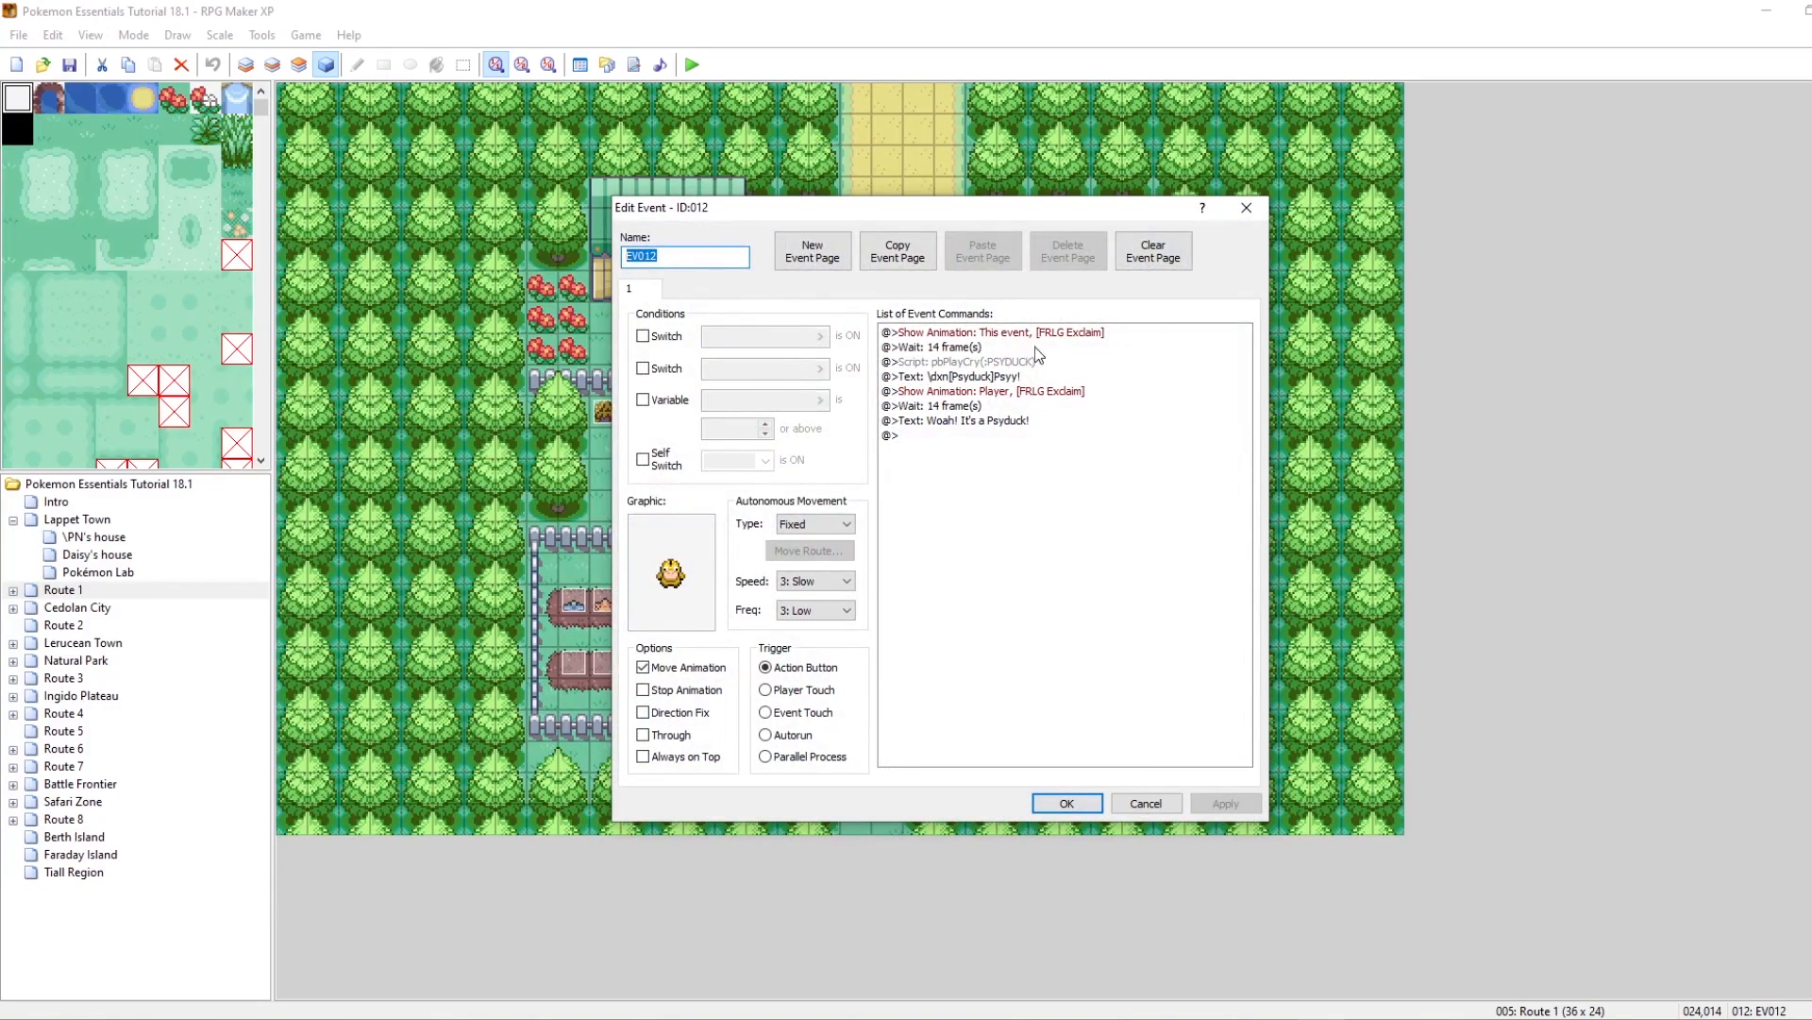
click(1005, 334)
right_click(1007, 335)
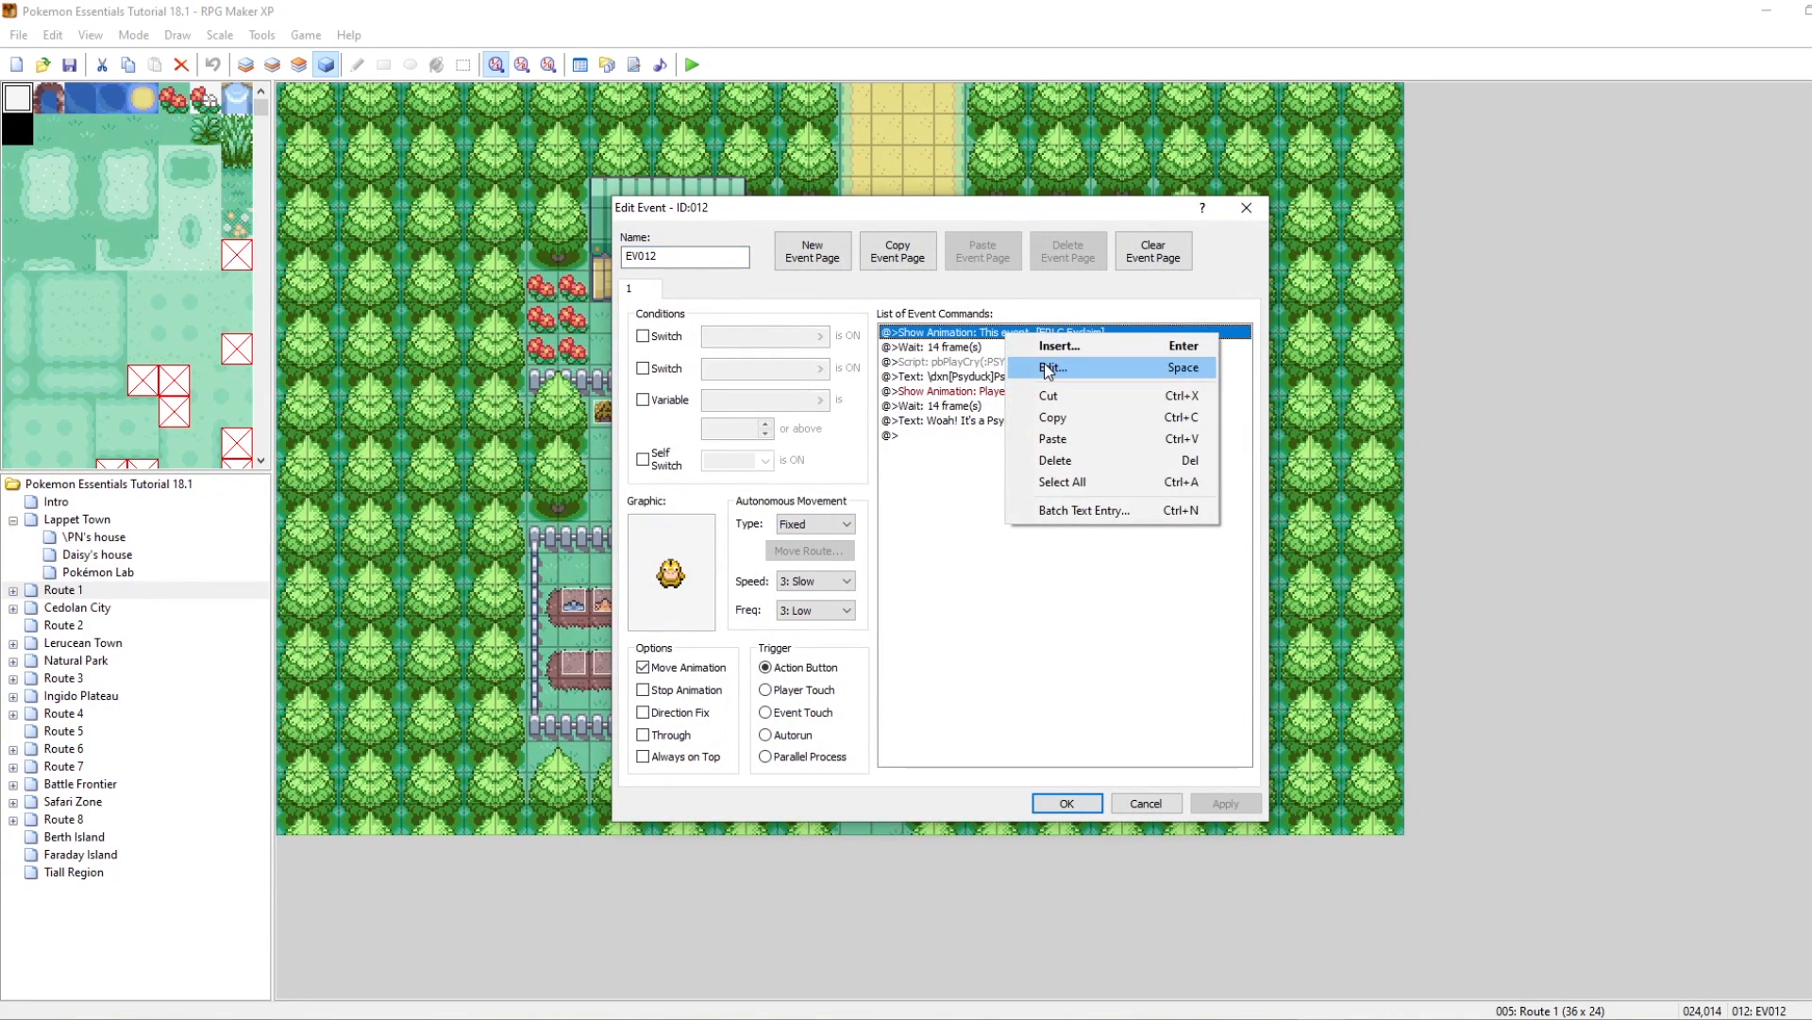
click(1053, 367)
click(1035, 589)
click(1035, 589)
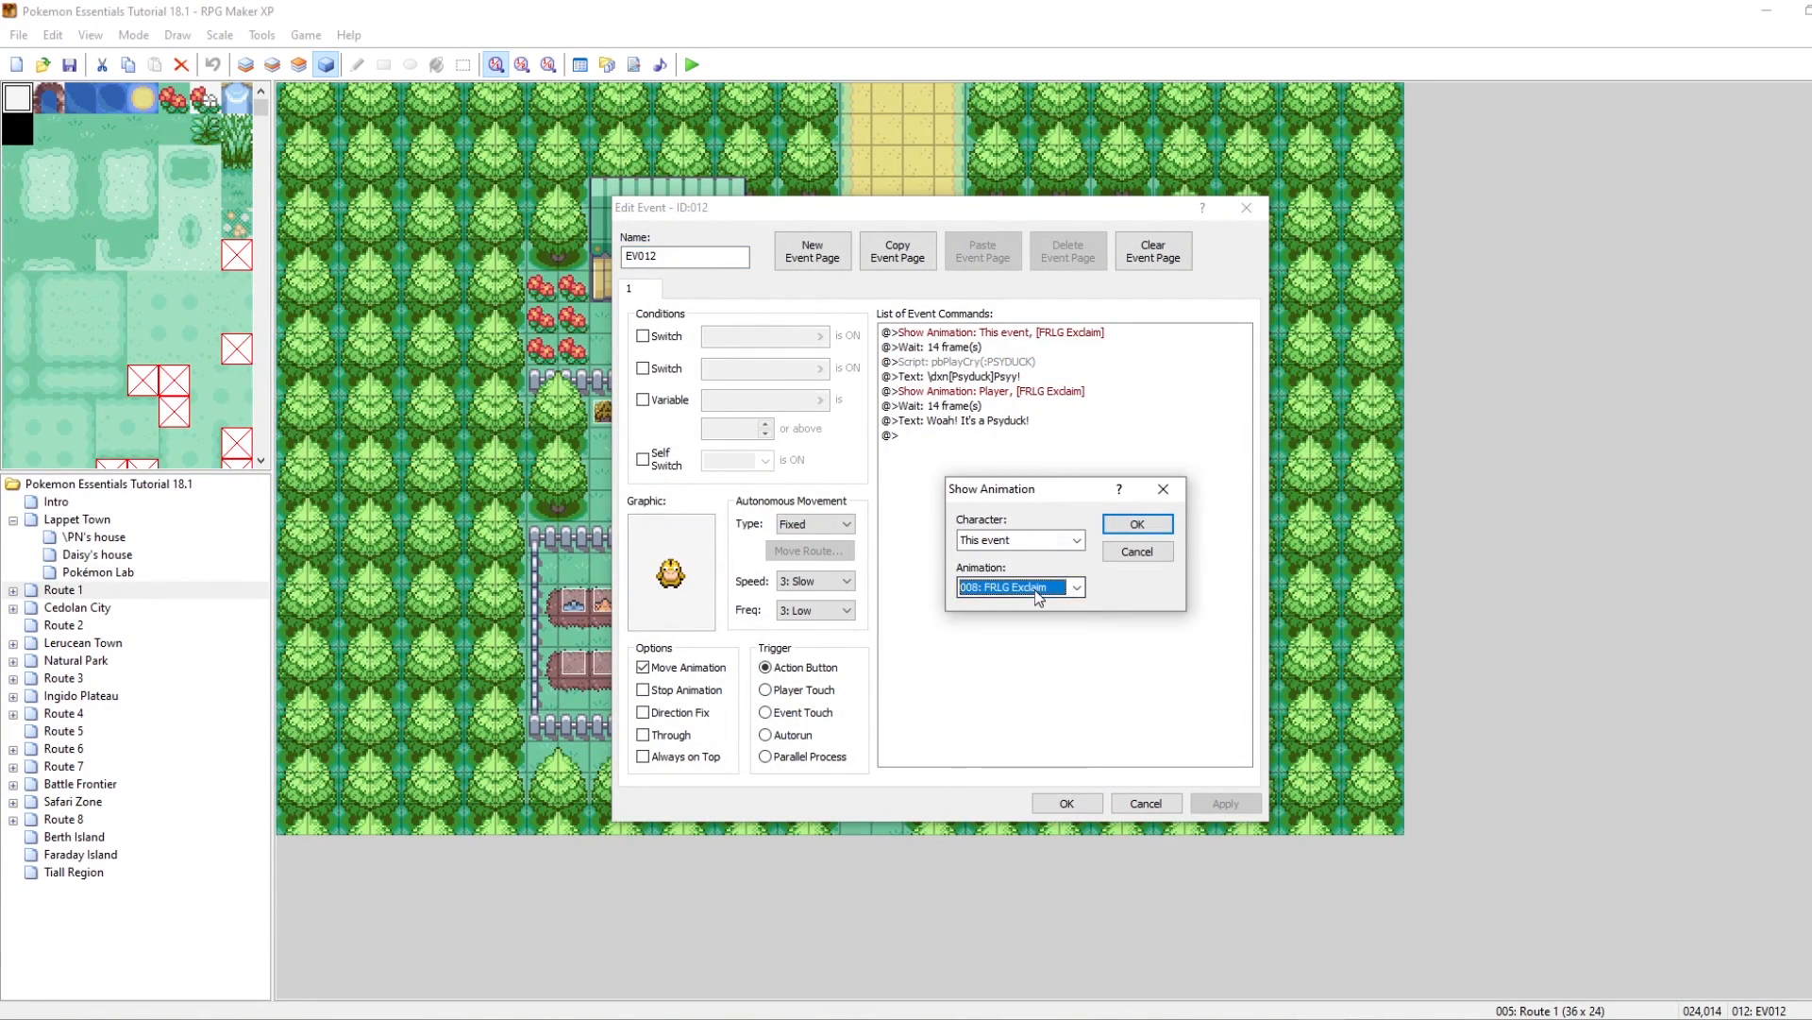
click(1035, 589)
click(999, 715)
click(1137, 523)
Step: Set the first Wait command in the Psyduck event to 24 frames and save the event
click(942, 348)
right_click(942, 349)
click(988, 383)
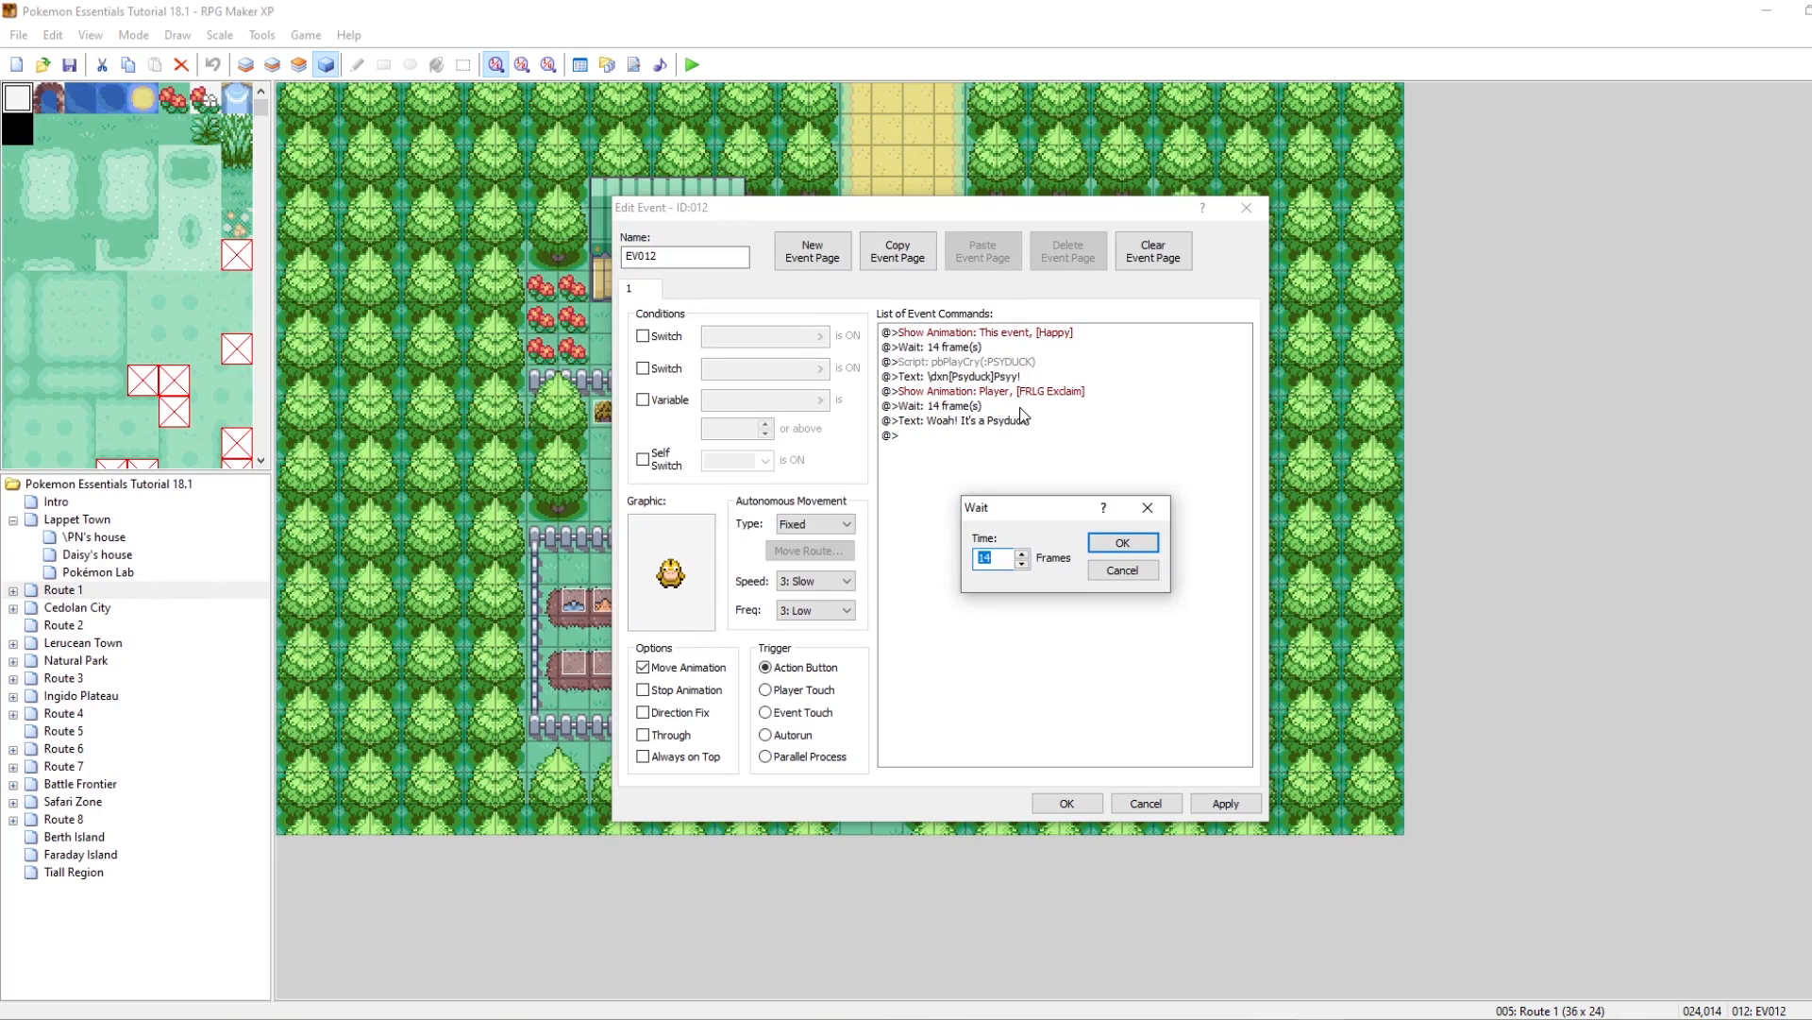
click(1130, 537)
click(1064, 800)
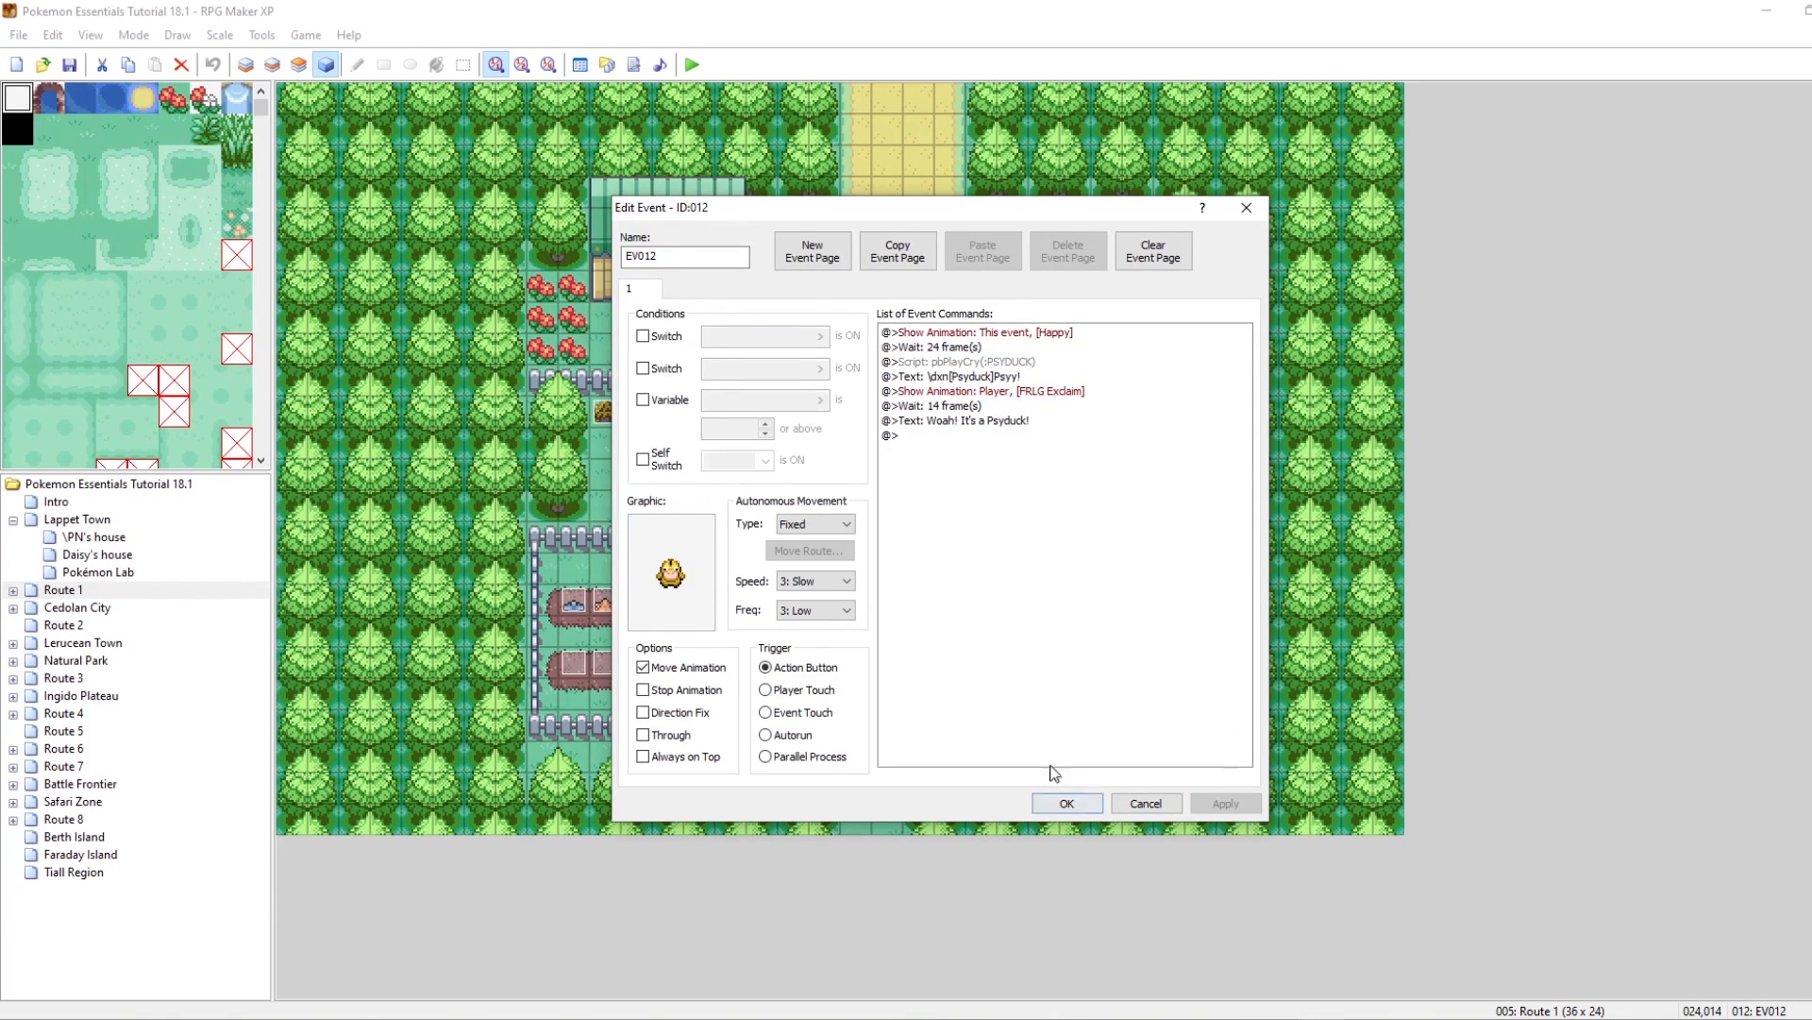
click(1067, 803)
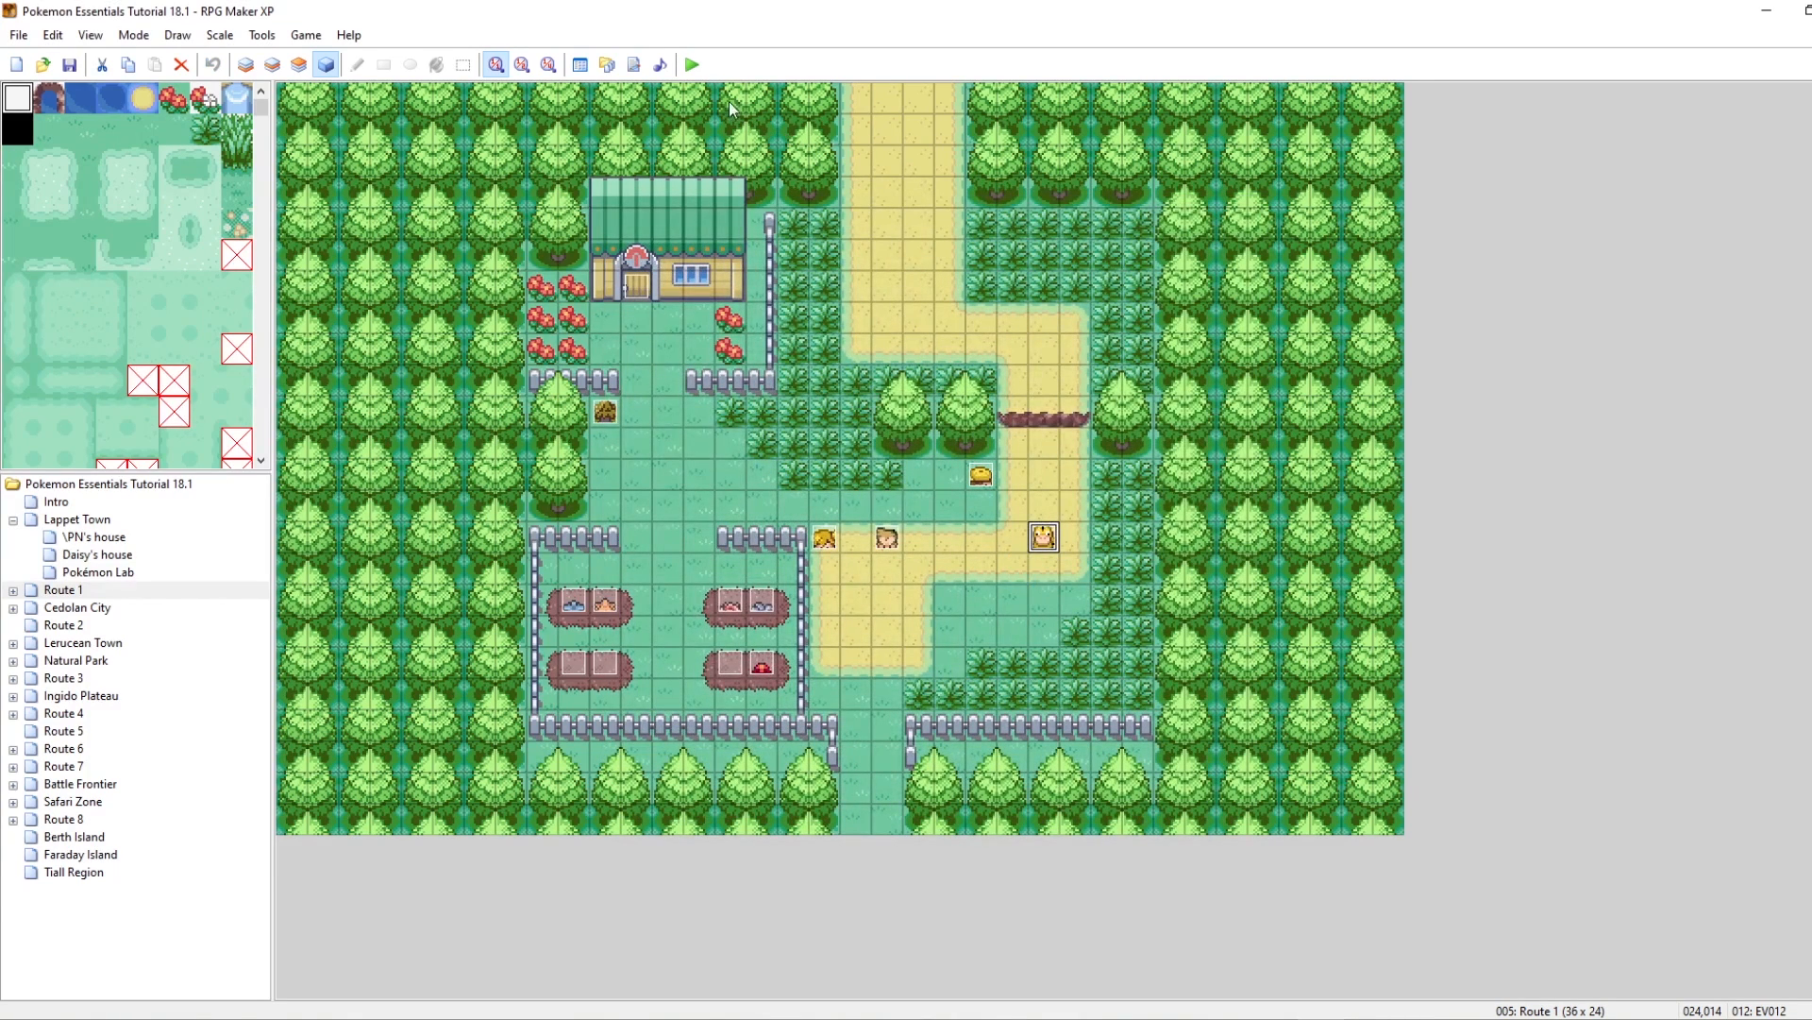
Step: Playtest the game, talk to Psyduck twice to check its Happy bubble, and close the playtest
click(695, 65)
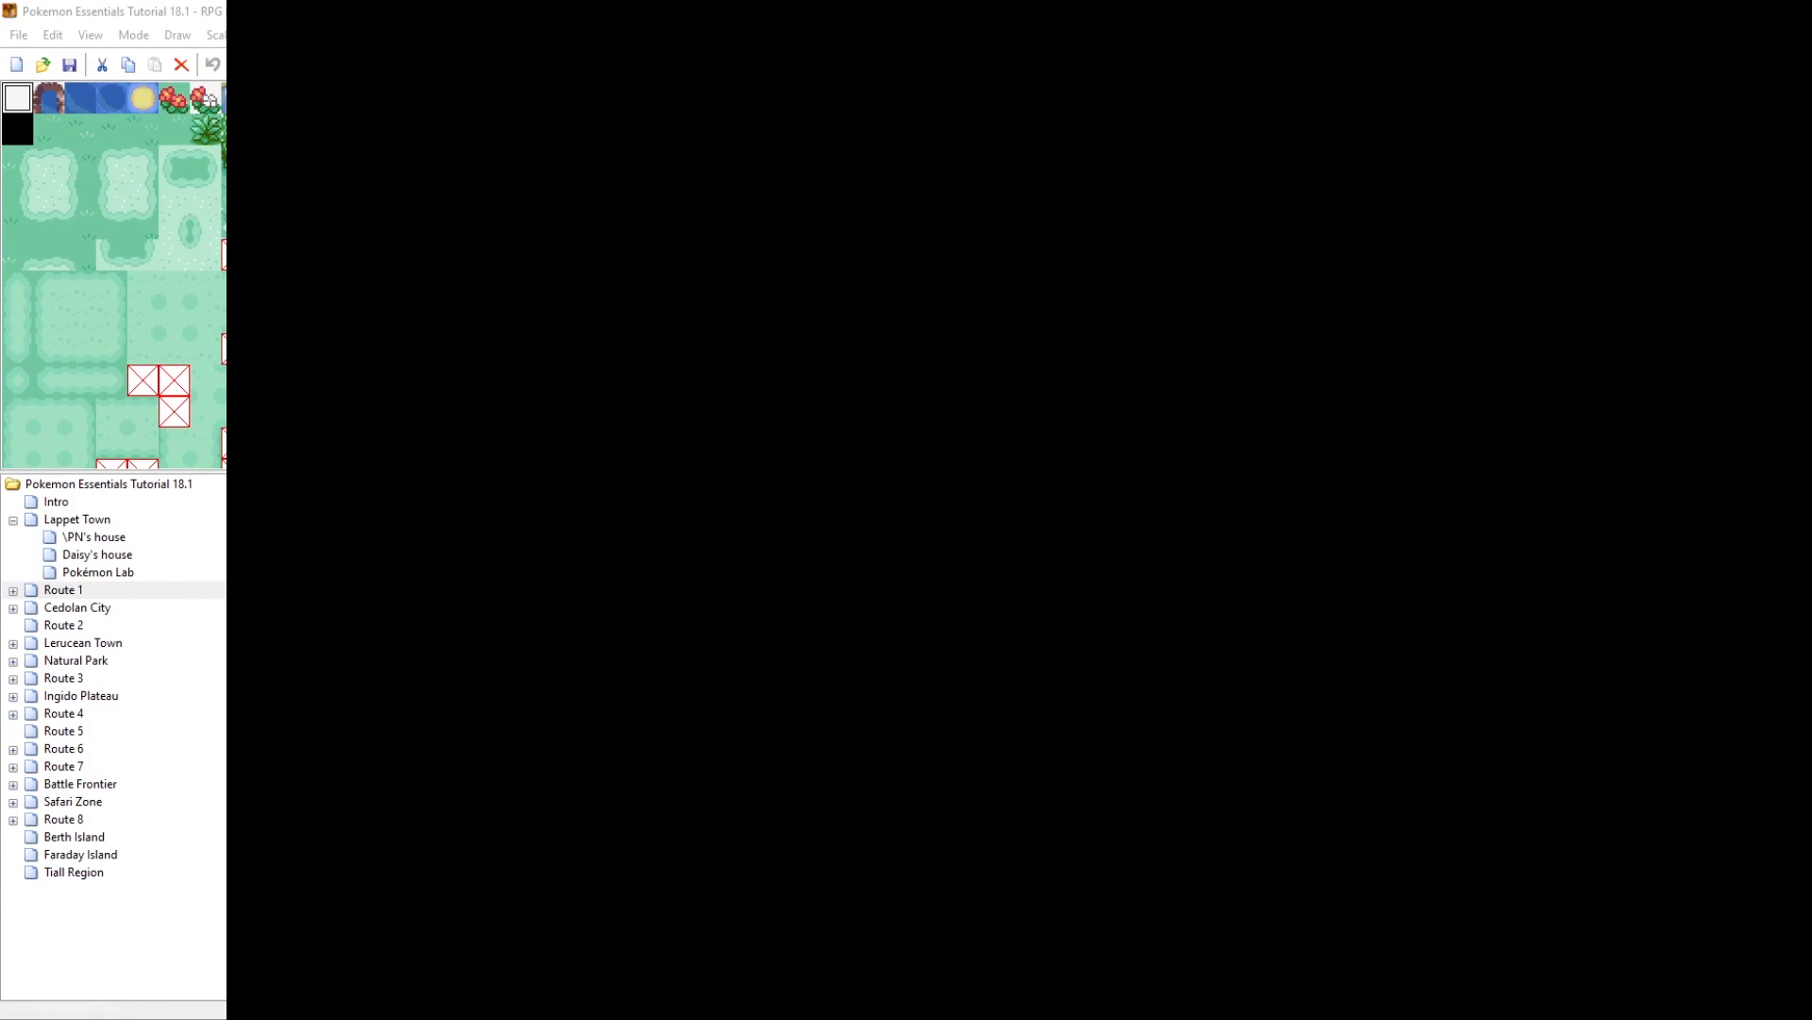
key(Return)
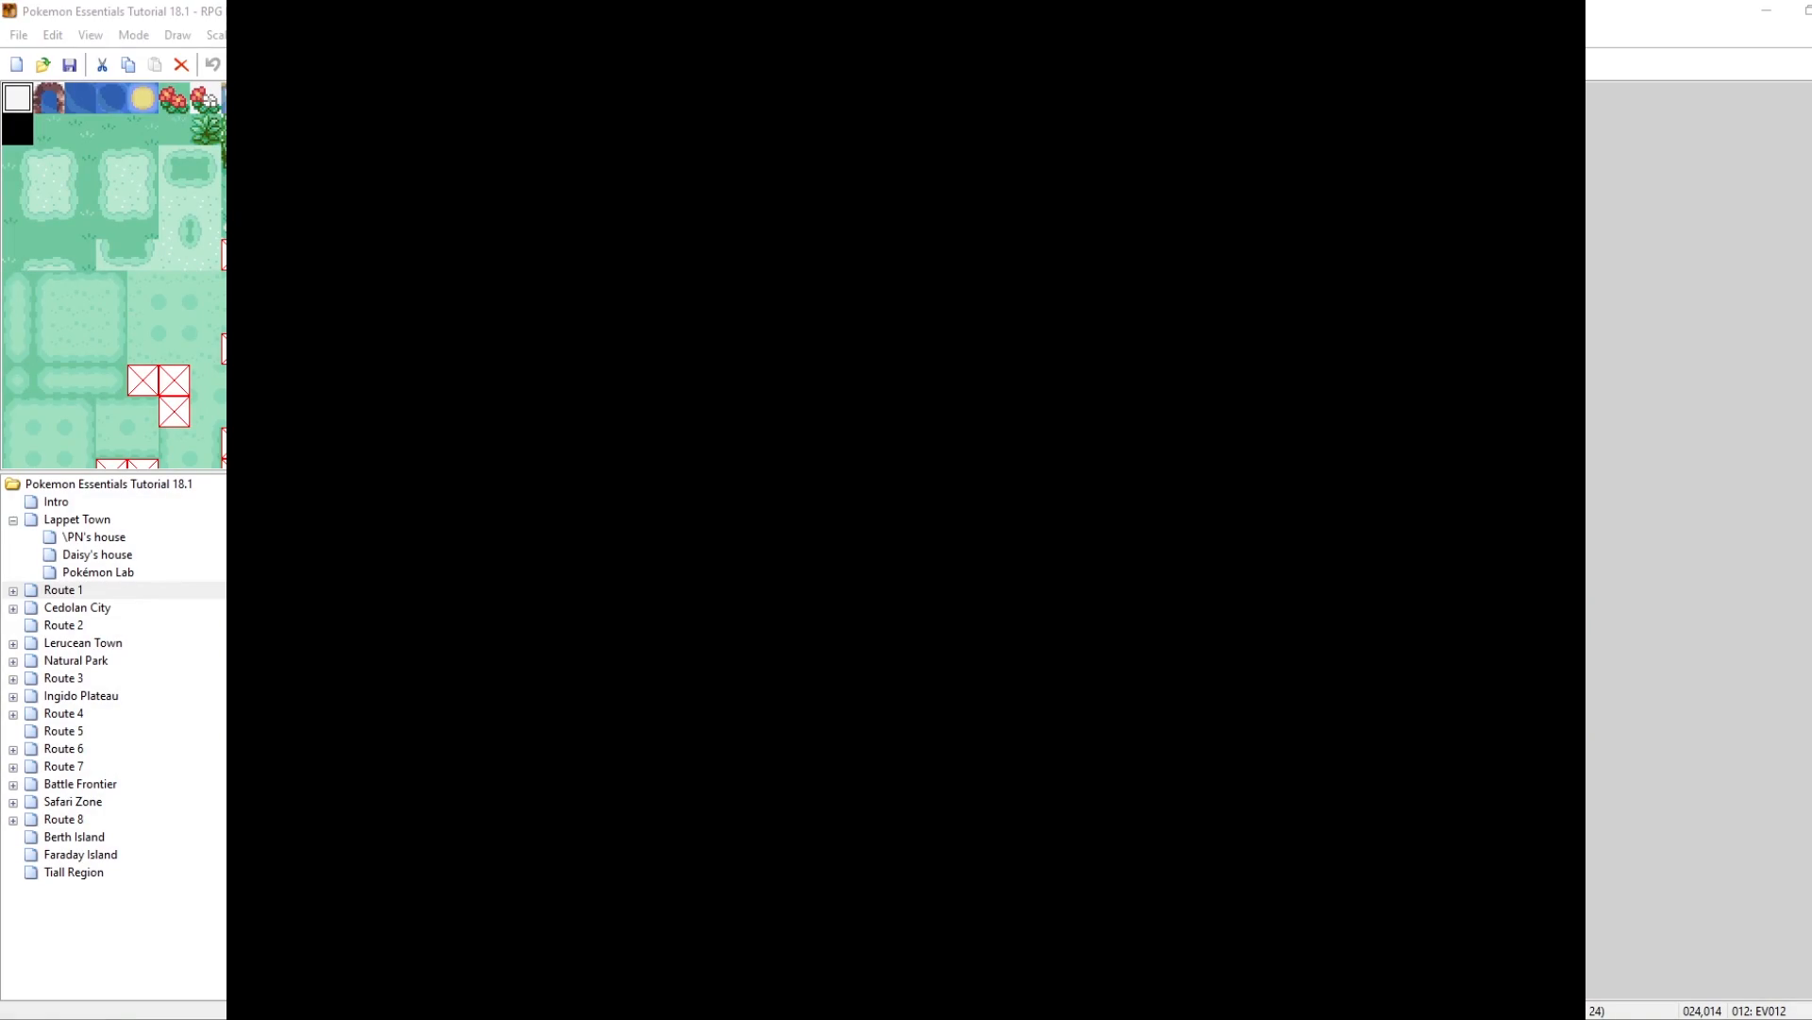
key(Right)
key(Return)
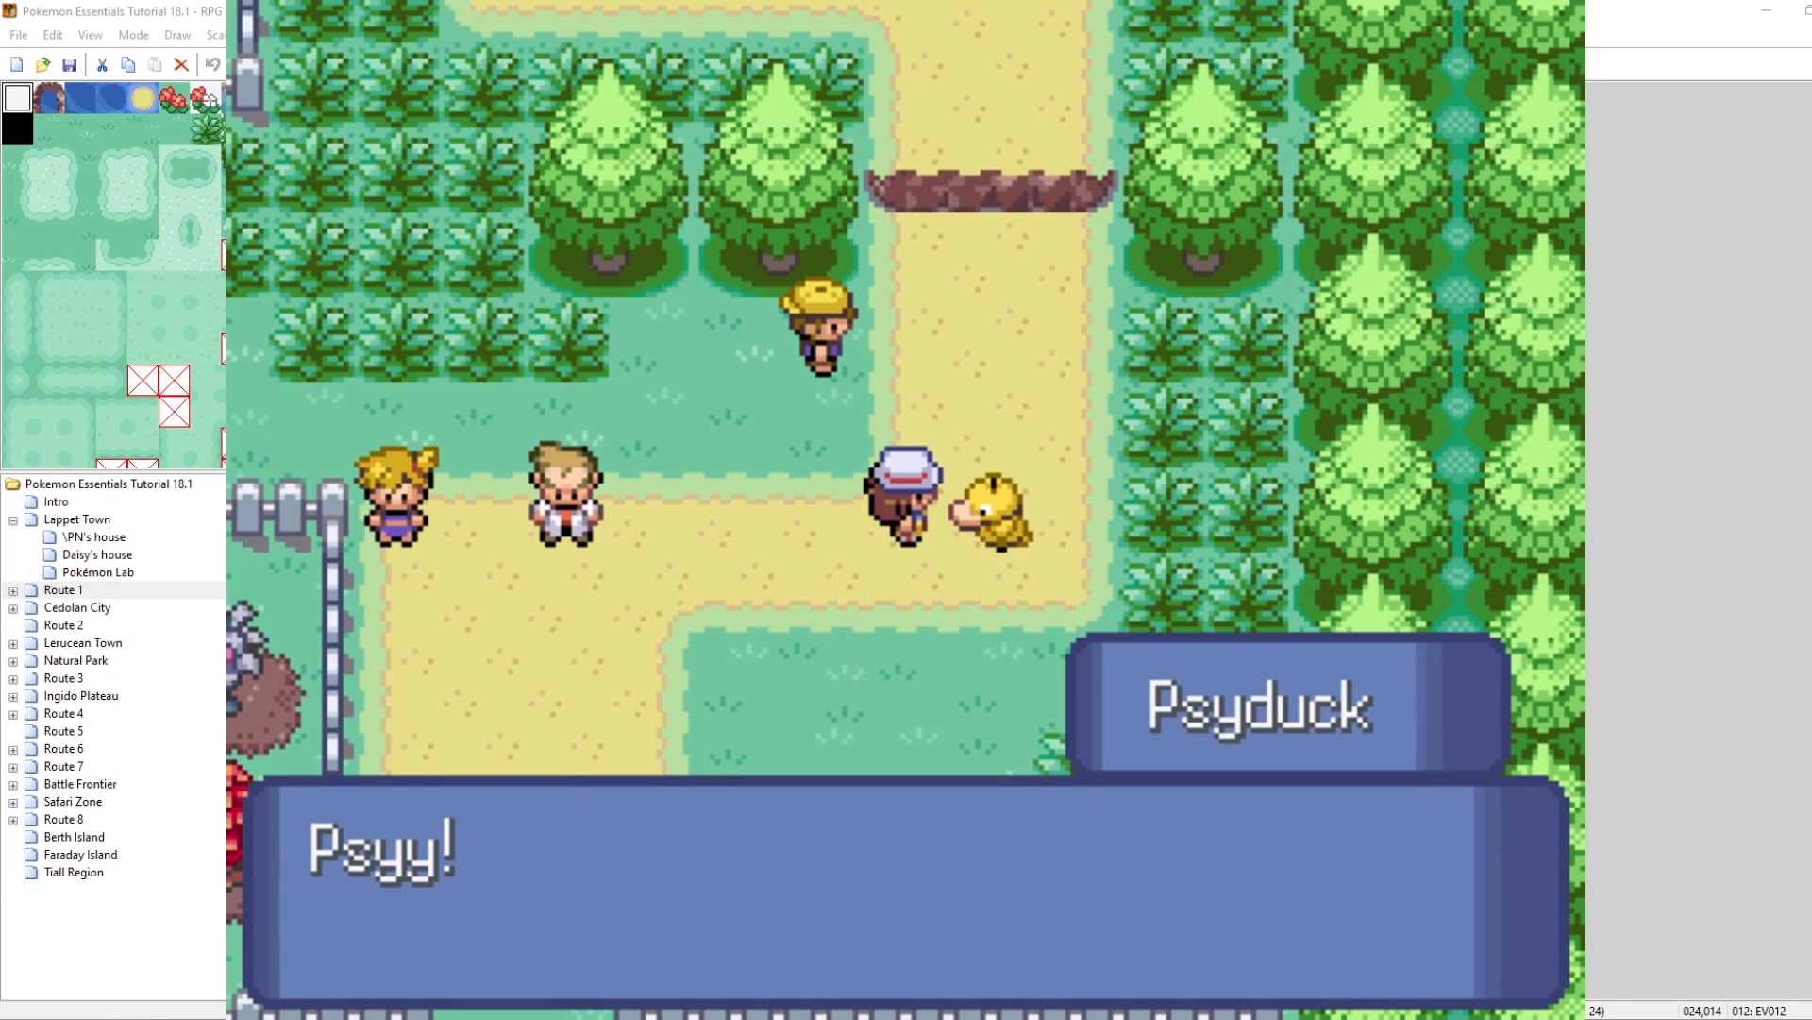
key(Return)
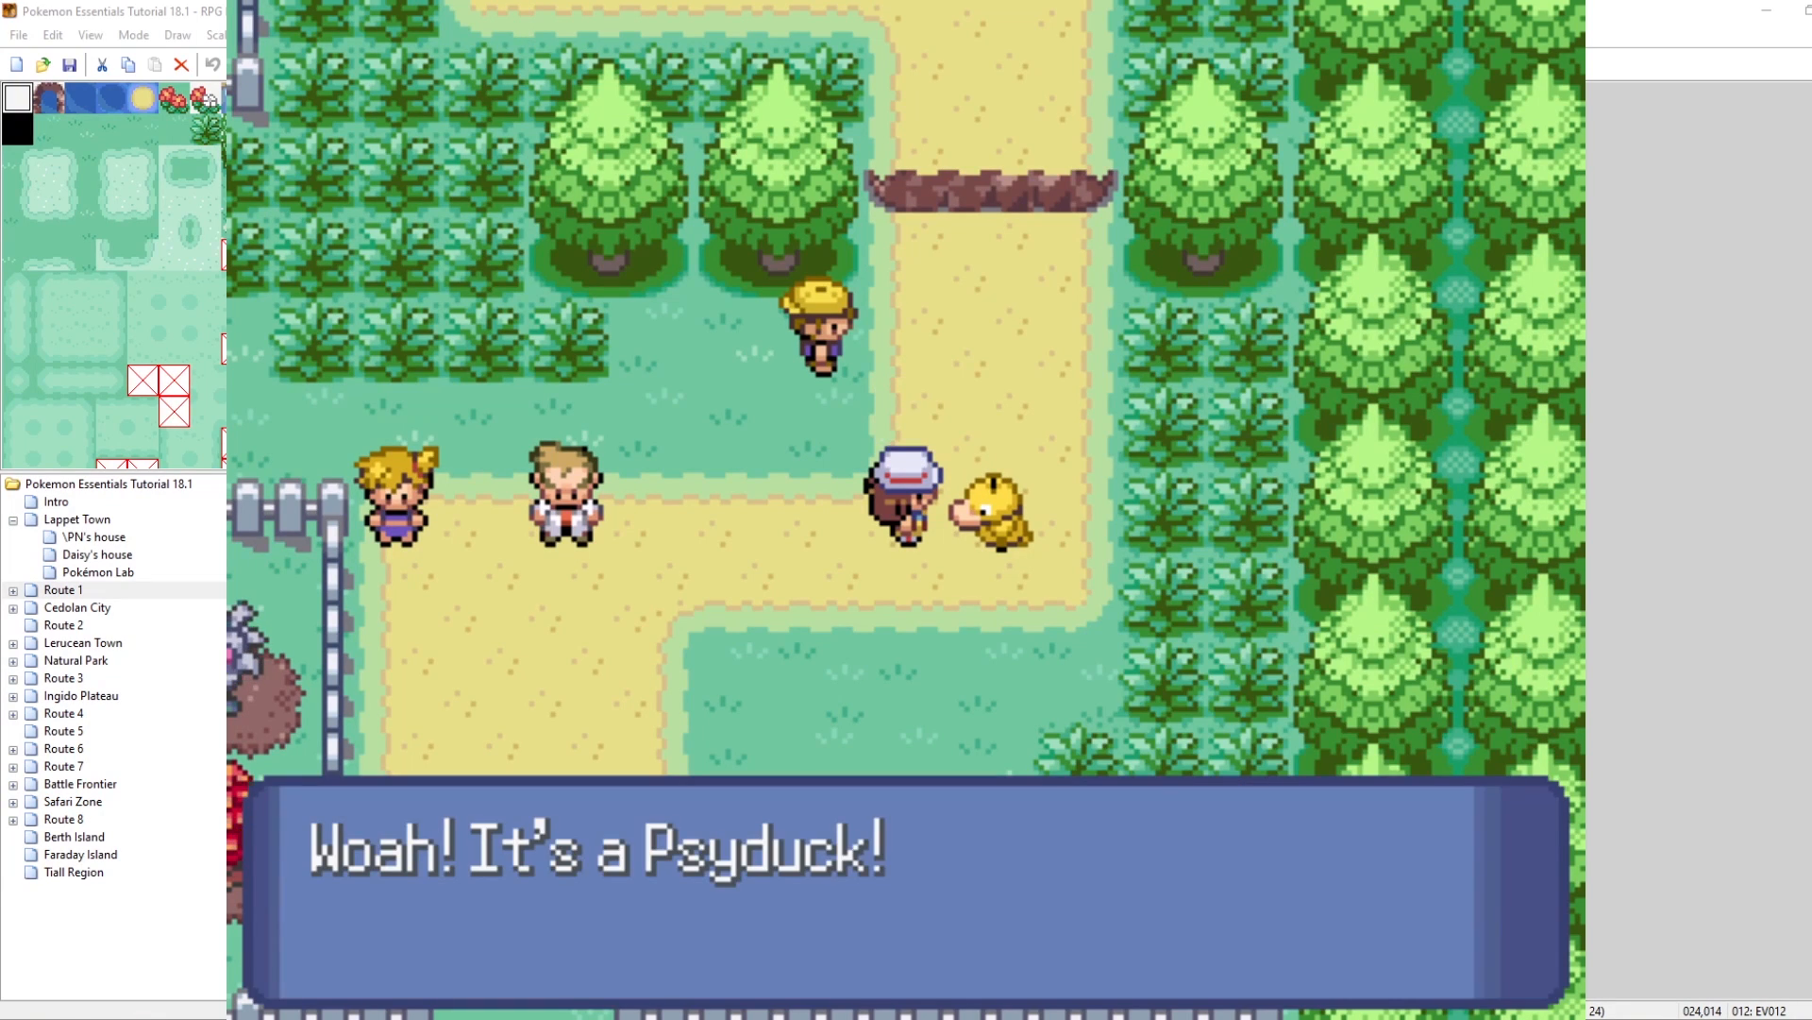
key(Return)
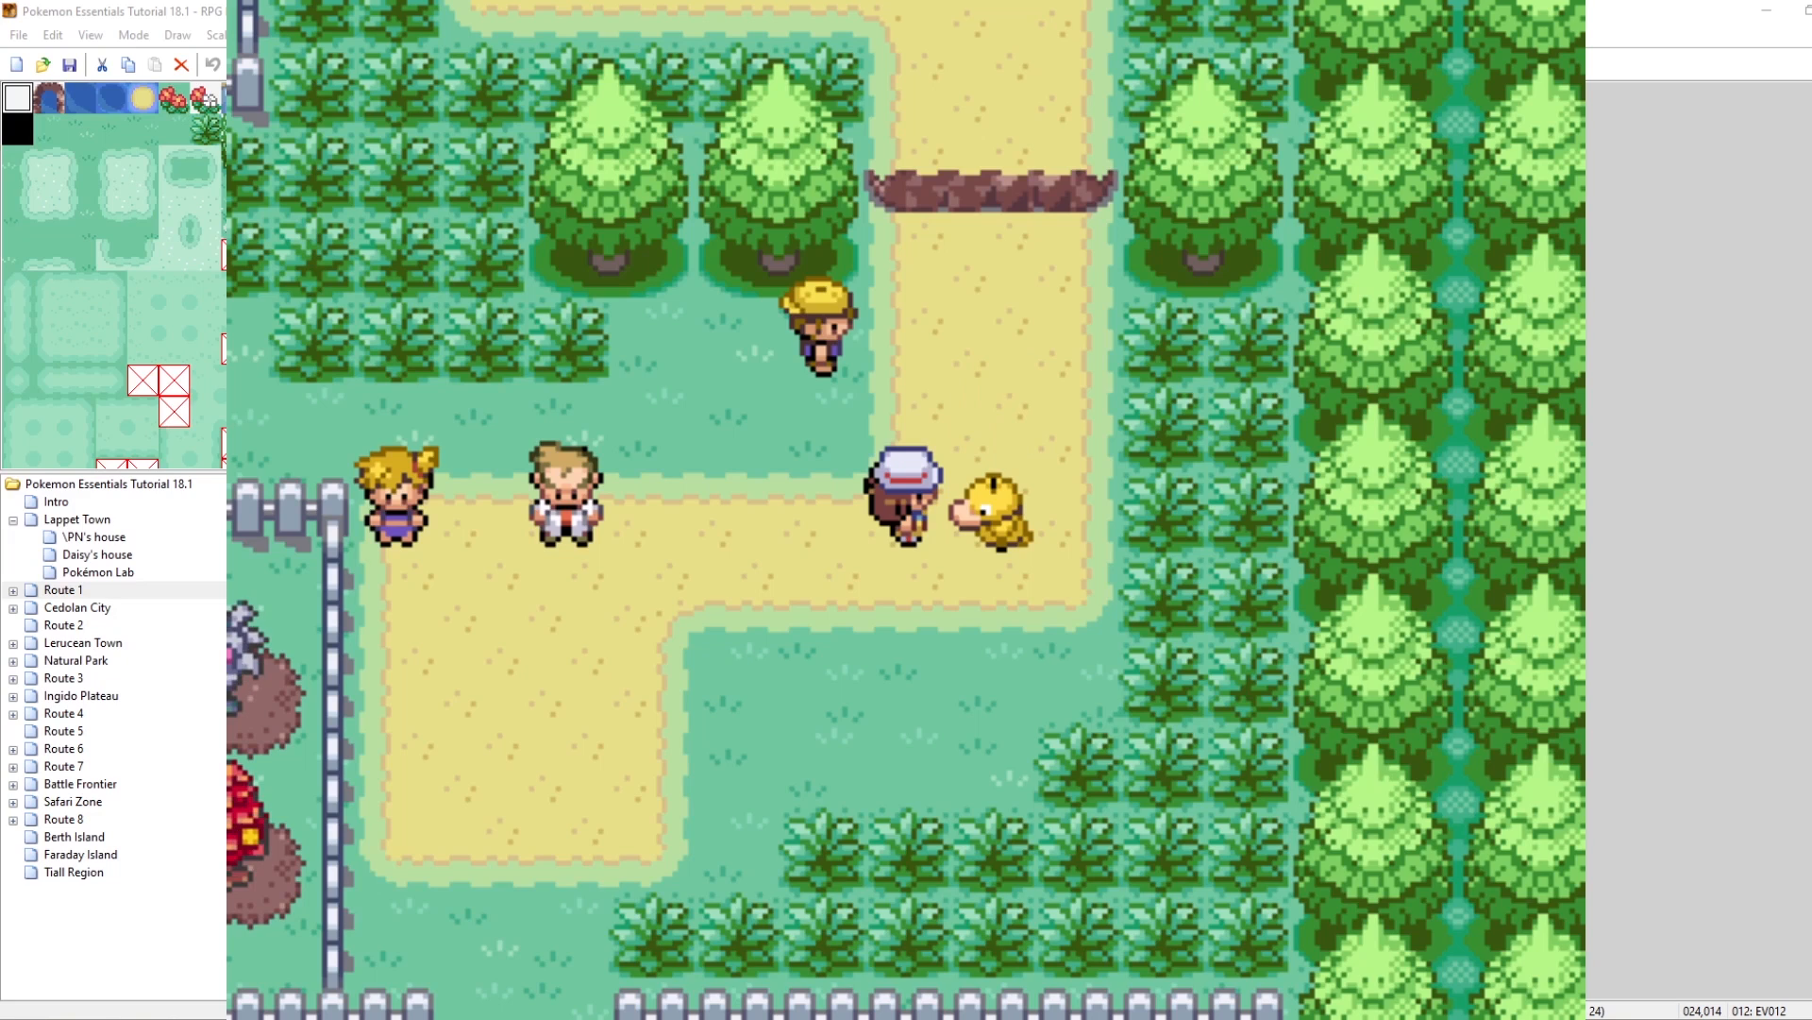
key(Return)
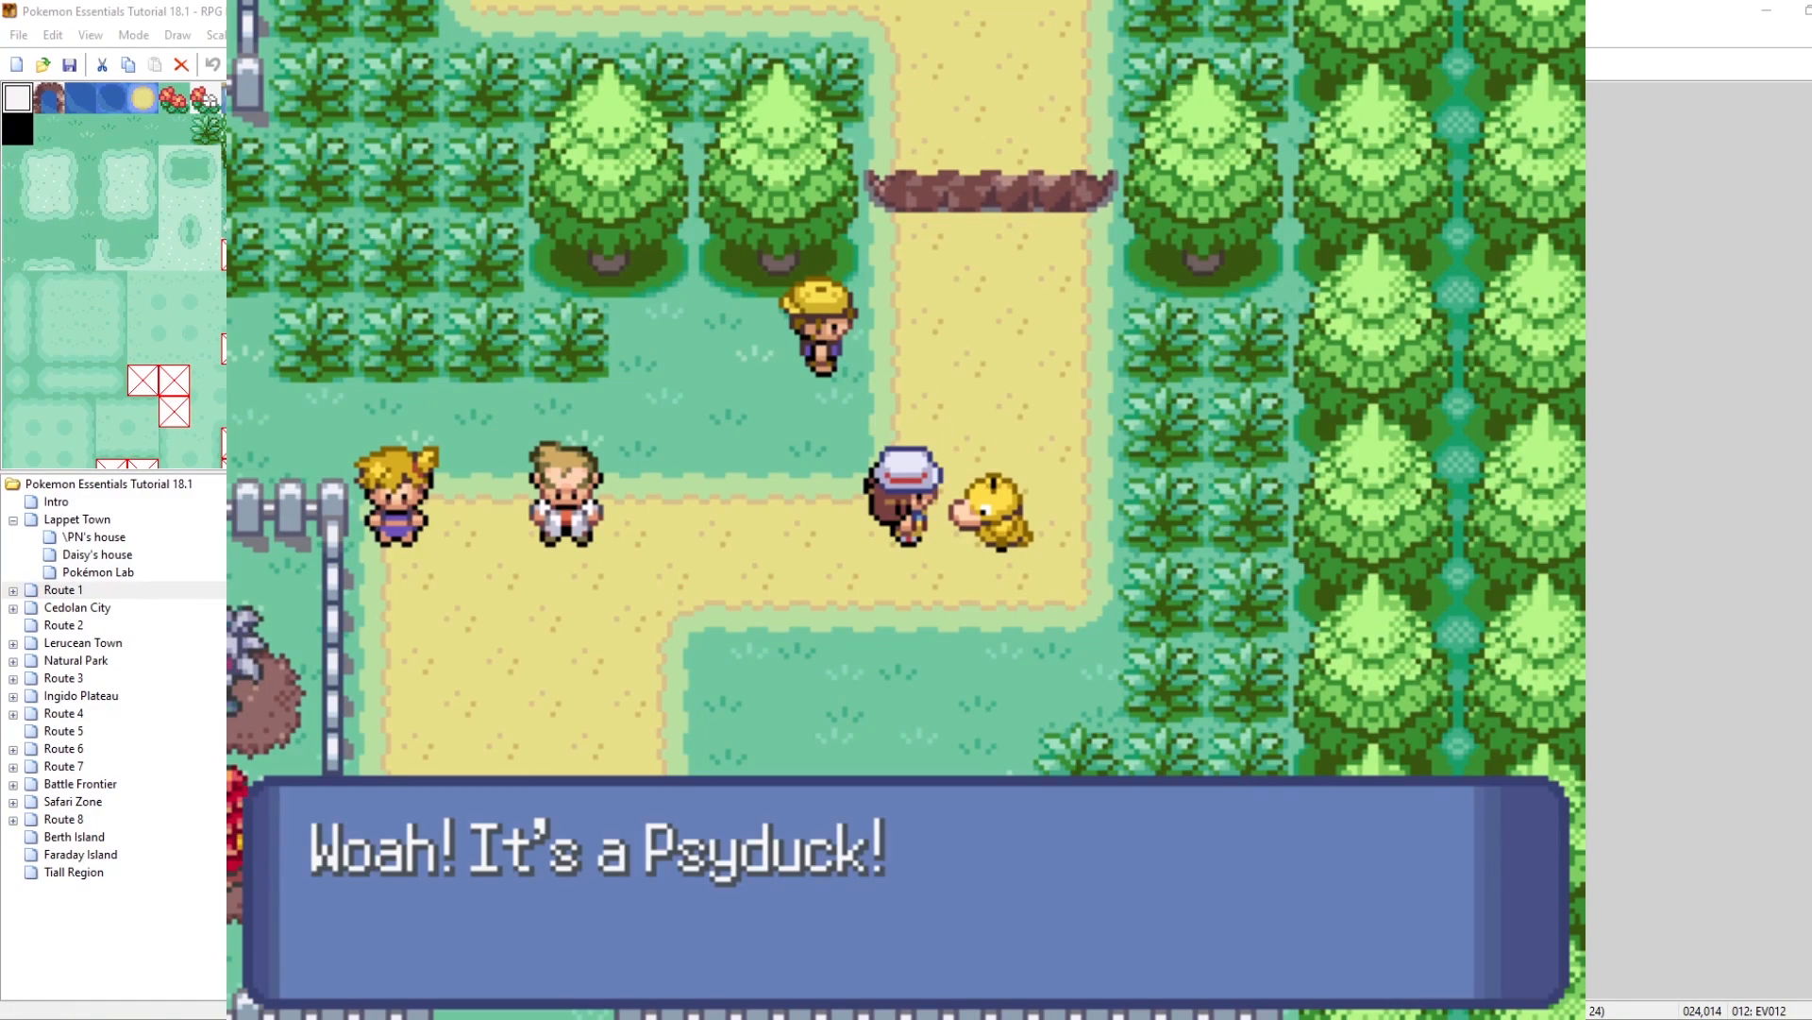
key(Return)
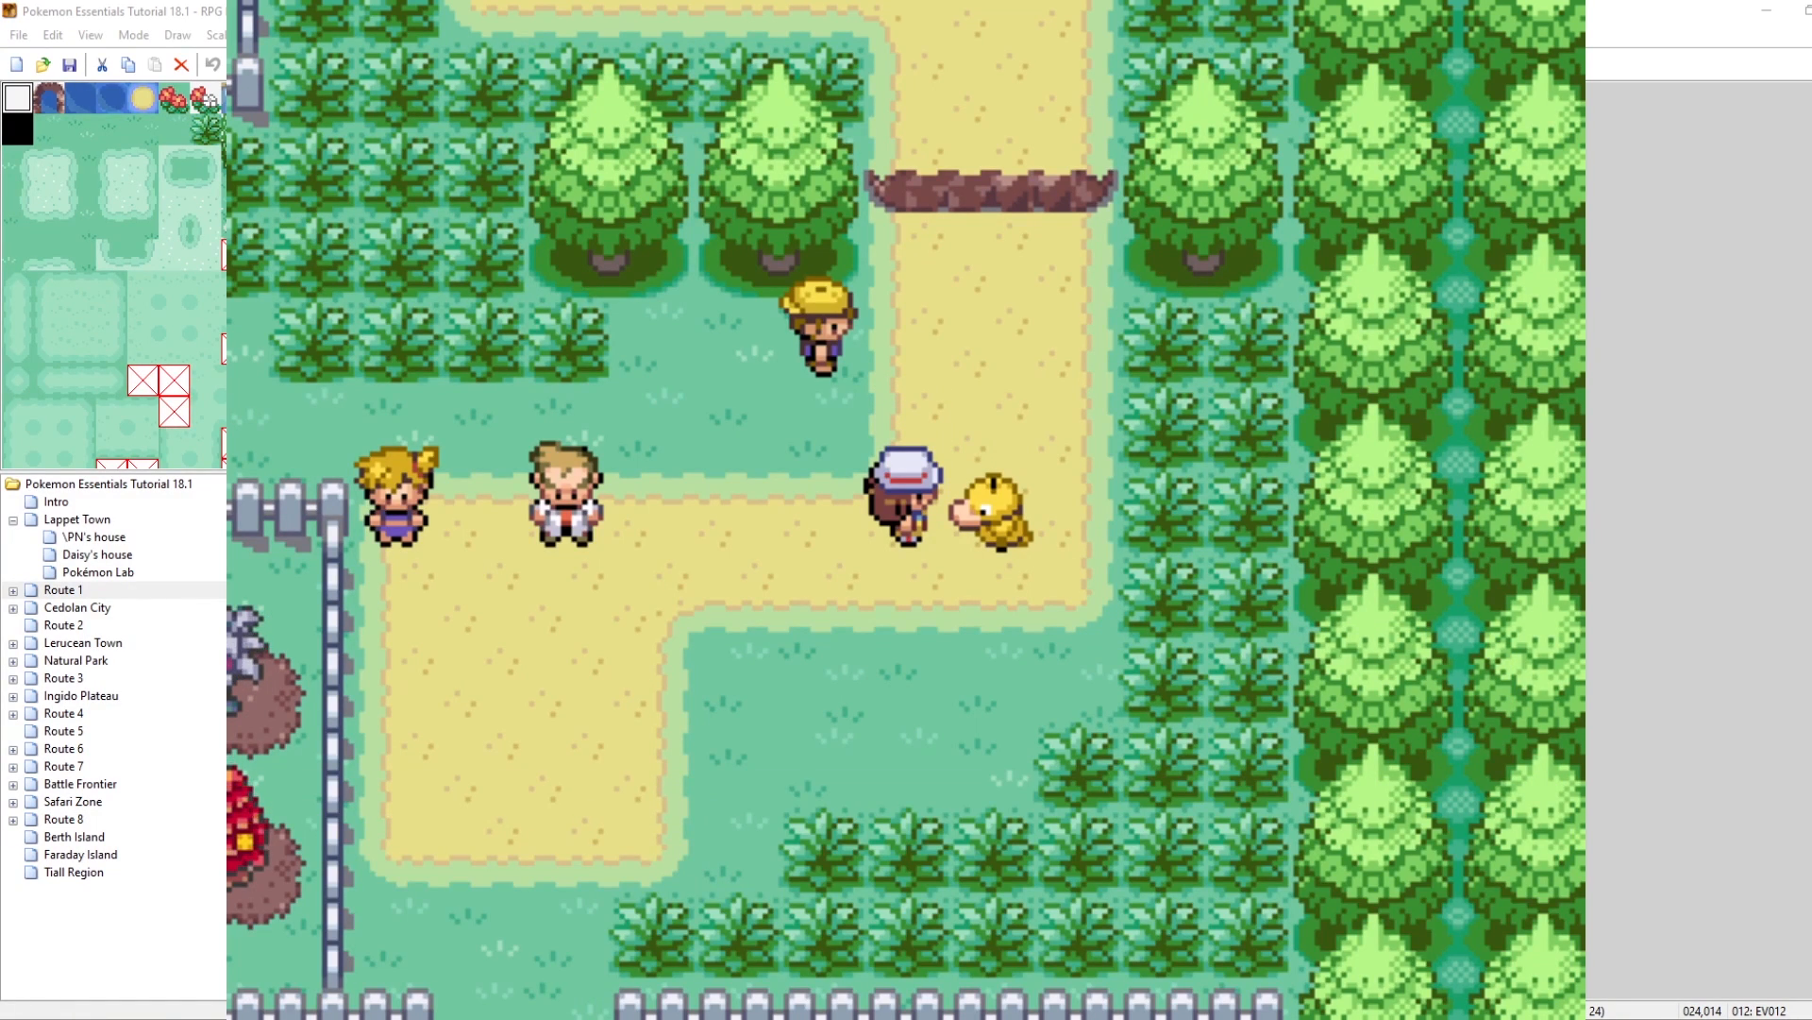
click(1551, 11)
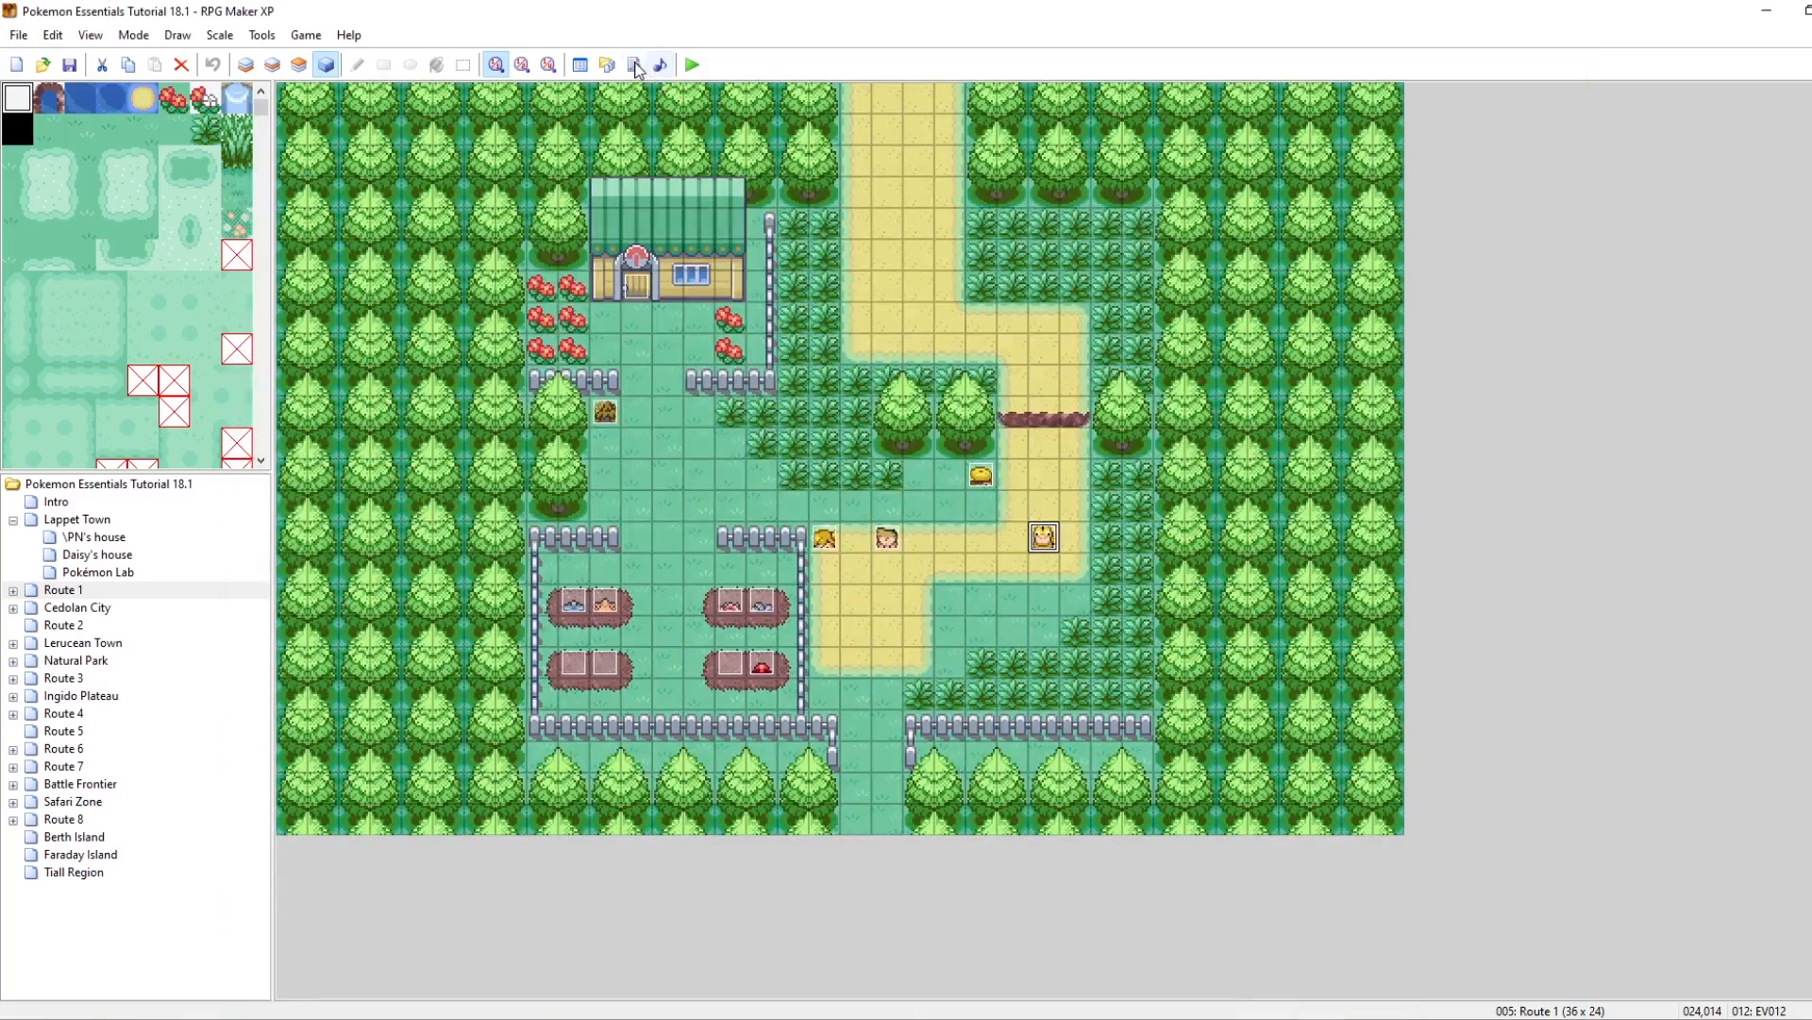
Step: In the database's animation list, name the empty animation slot 010 ANGERY
click(581, 64)
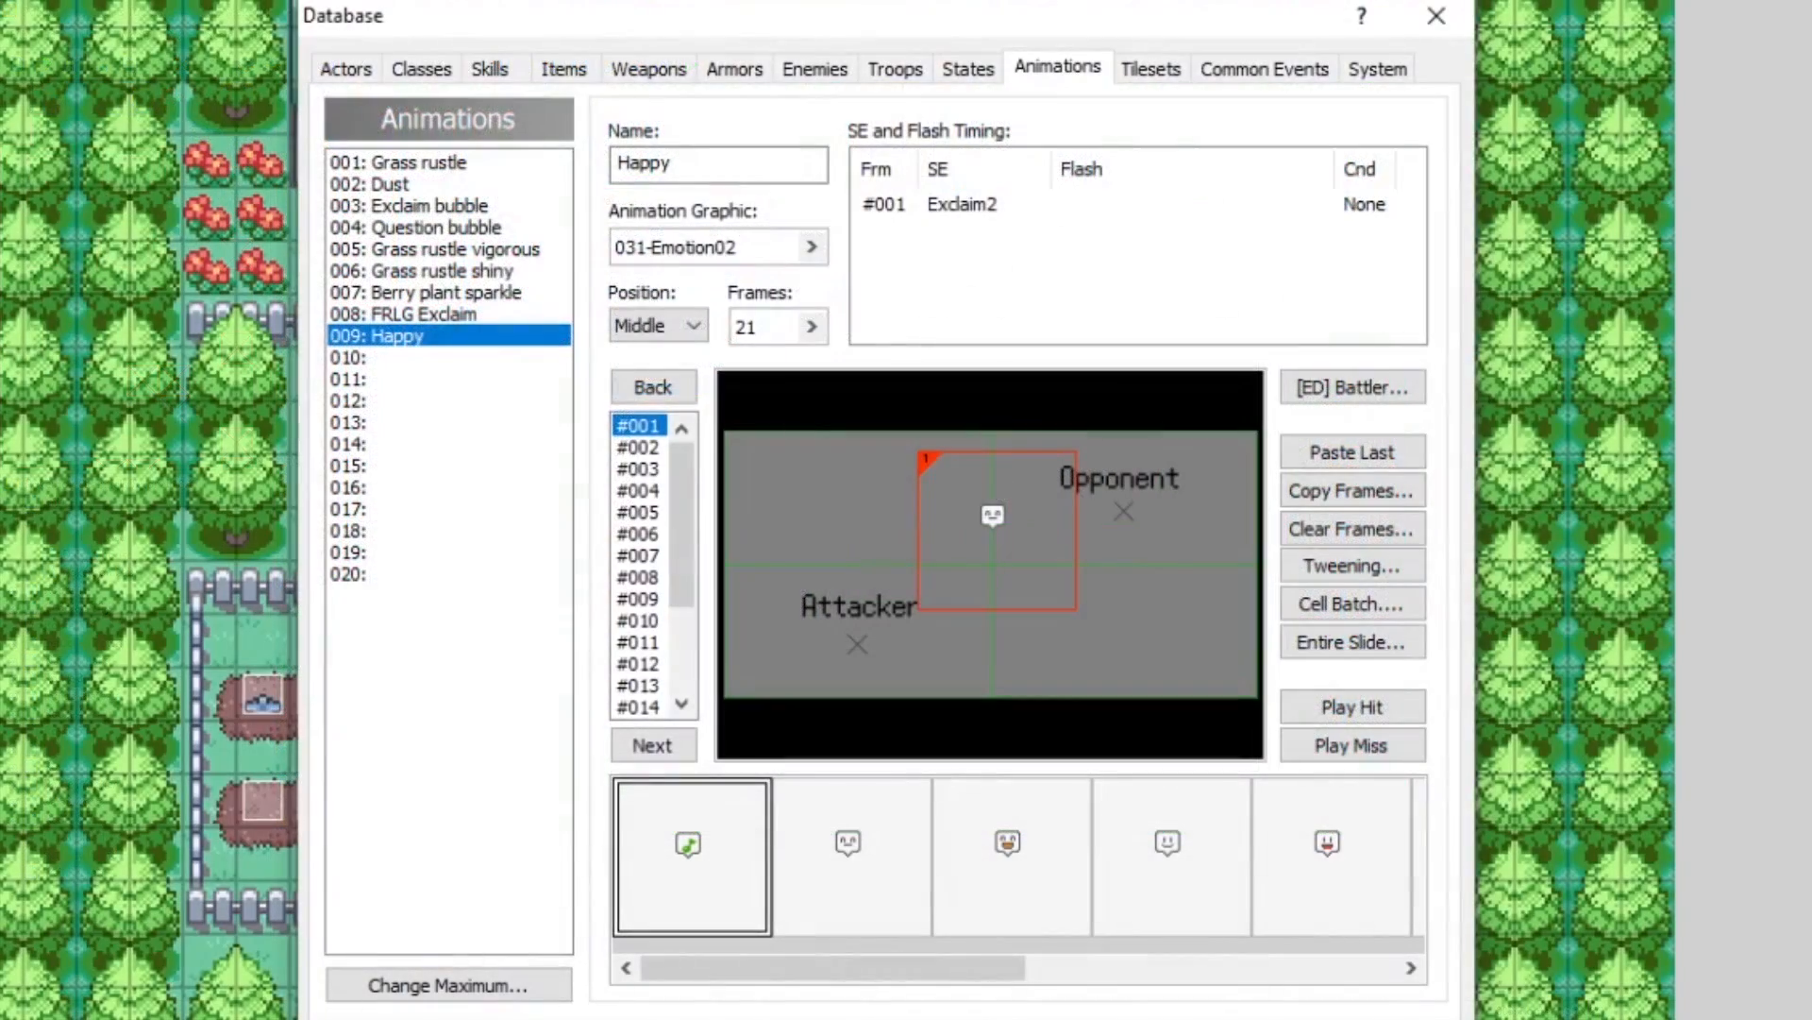
click(404, 355)
click(651, 162)
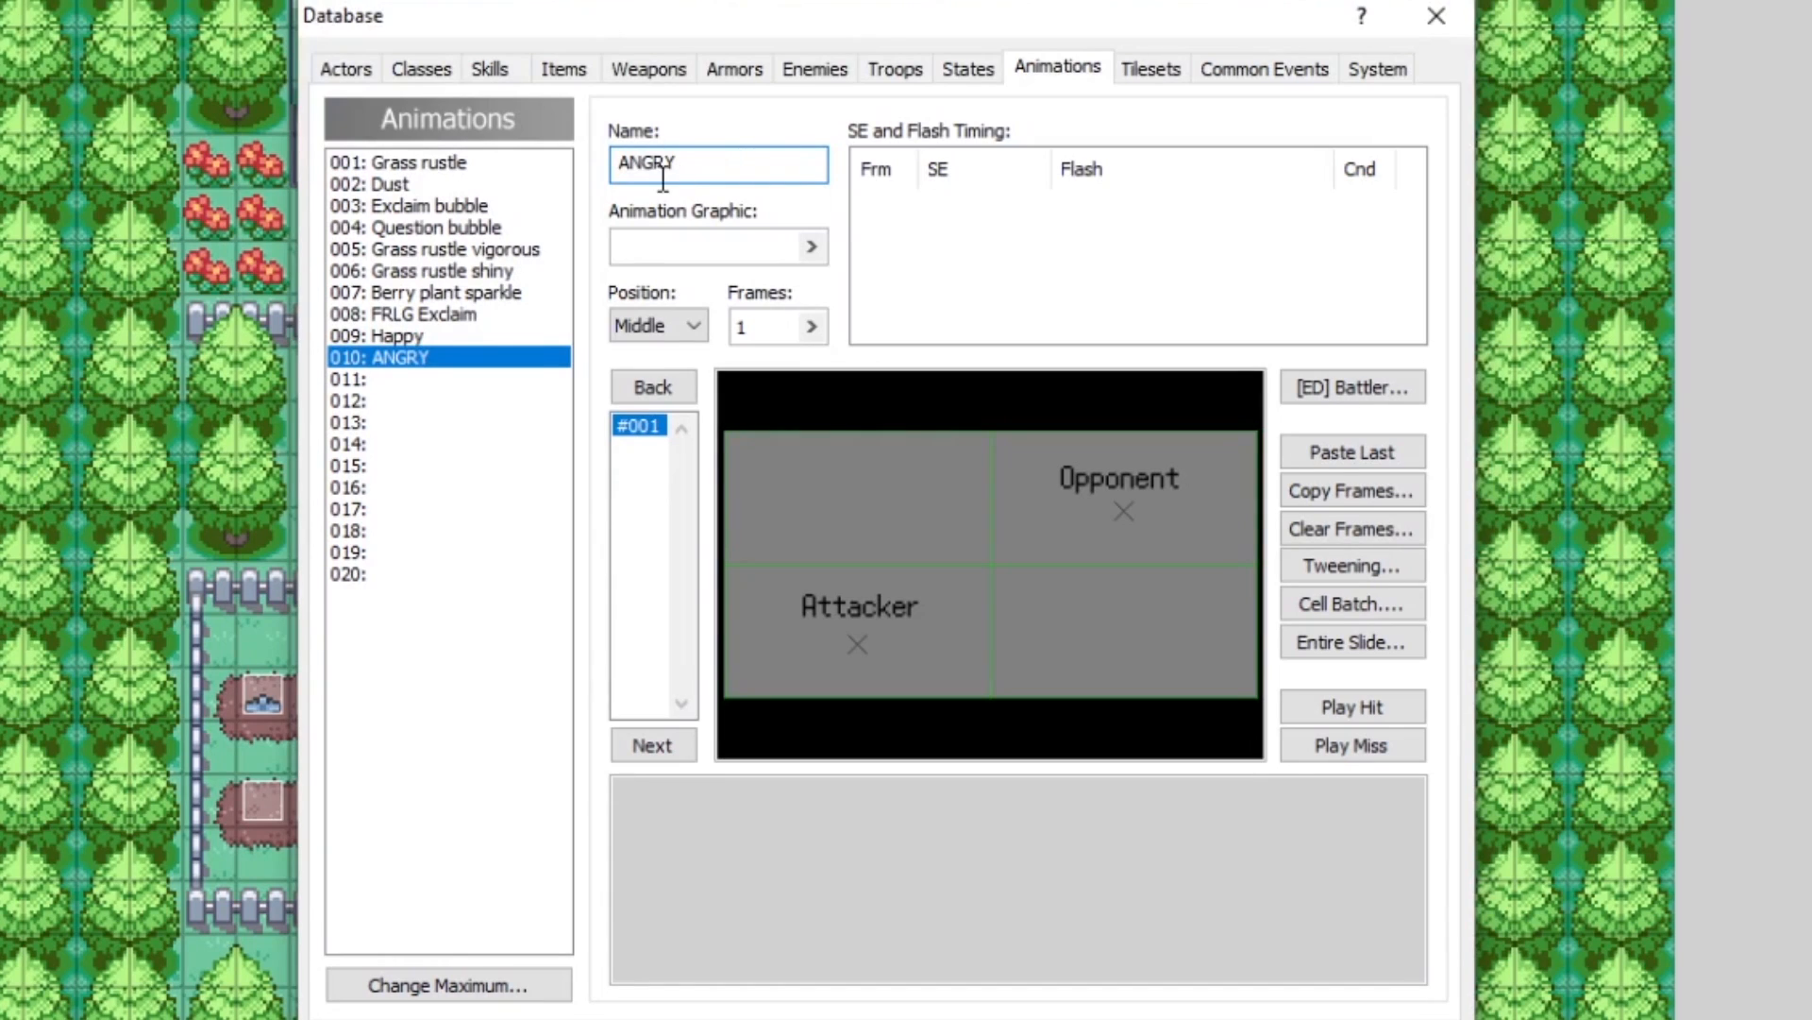
text(E)
Step: Set the ANGERY animation's graphic to 032-Emotion03 and its length to 21 frames
click(699, 249)
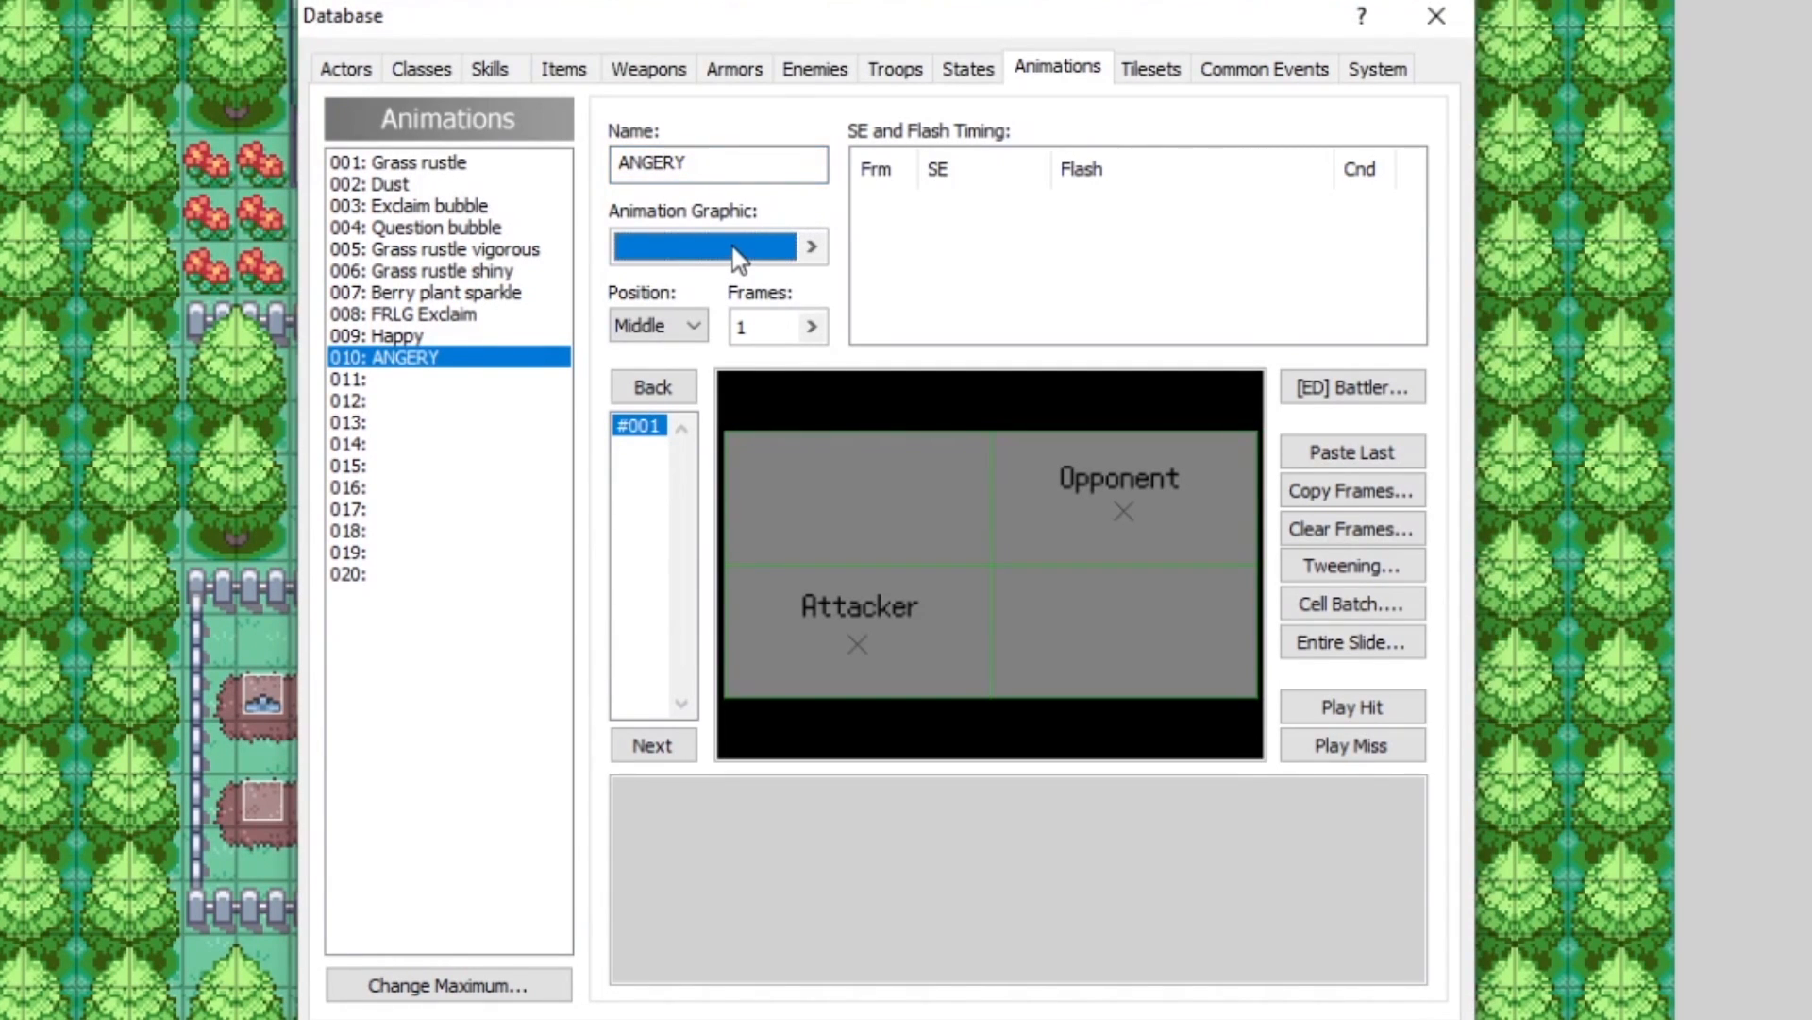
double_click(732, 247)
click(527, 577)
drag(902, 765, 1081, 738)
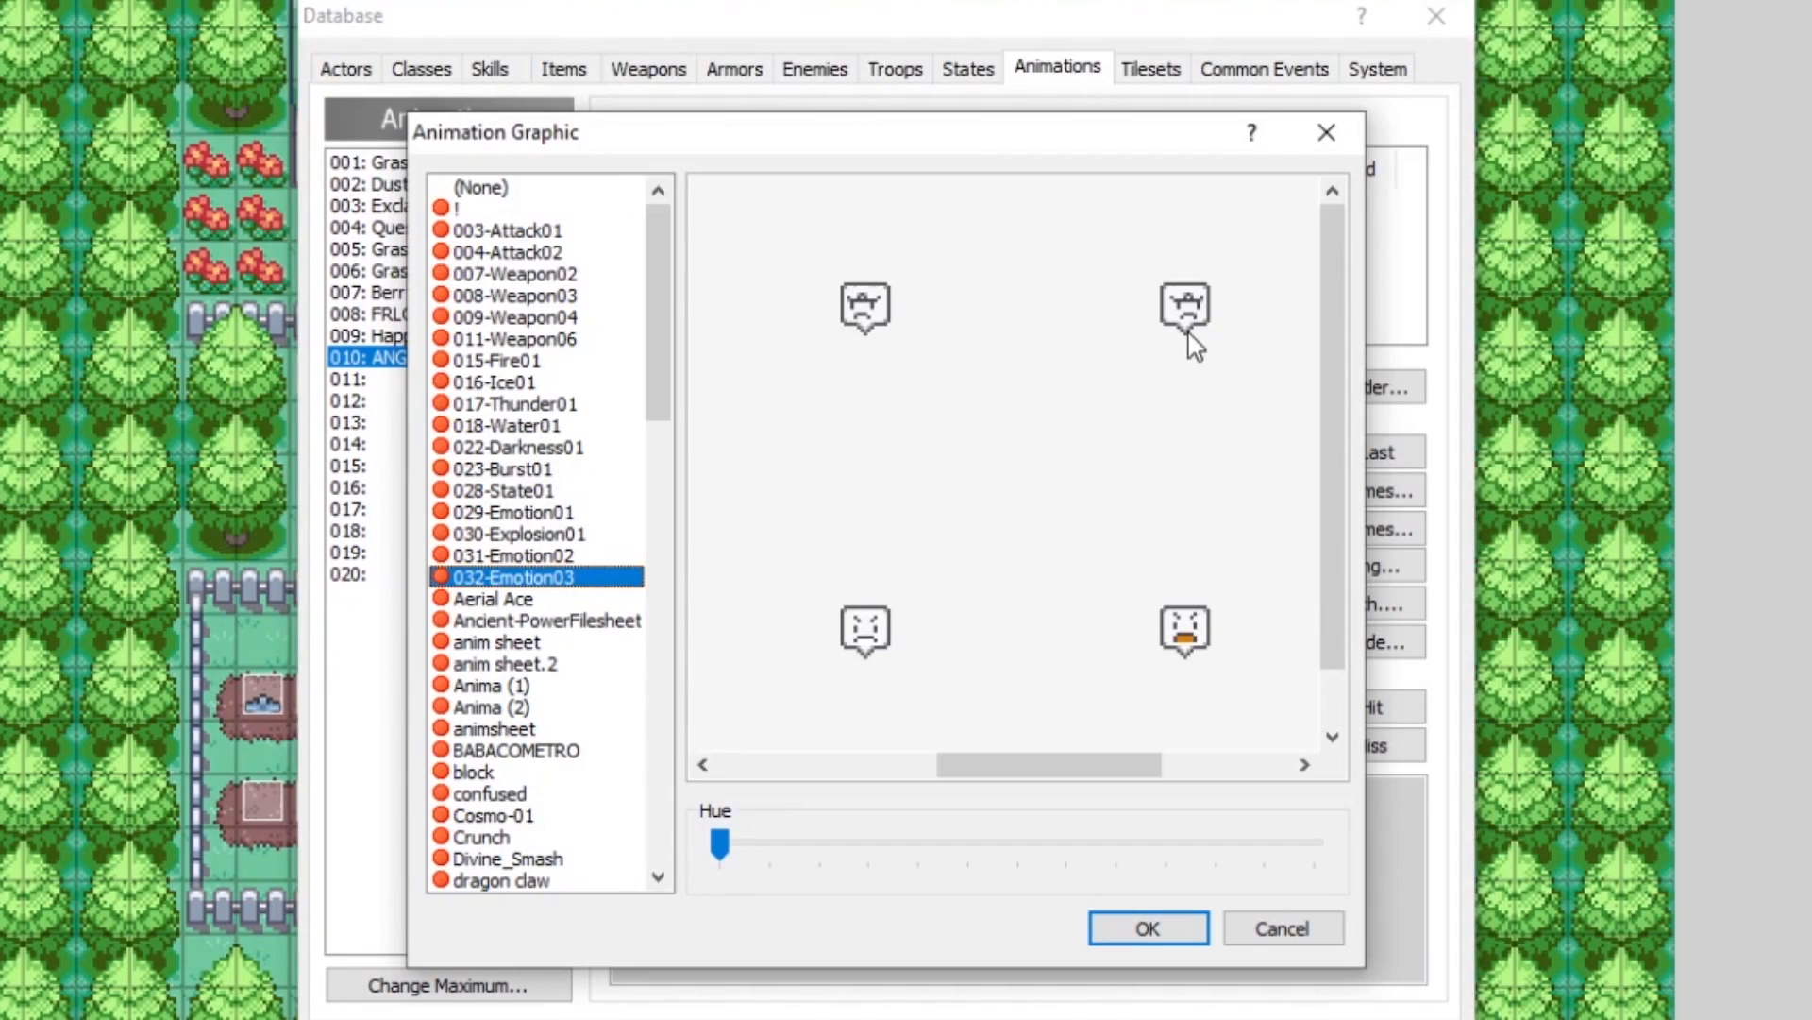
drag(1053, 766, 1093, 786)
click(1148, 928)
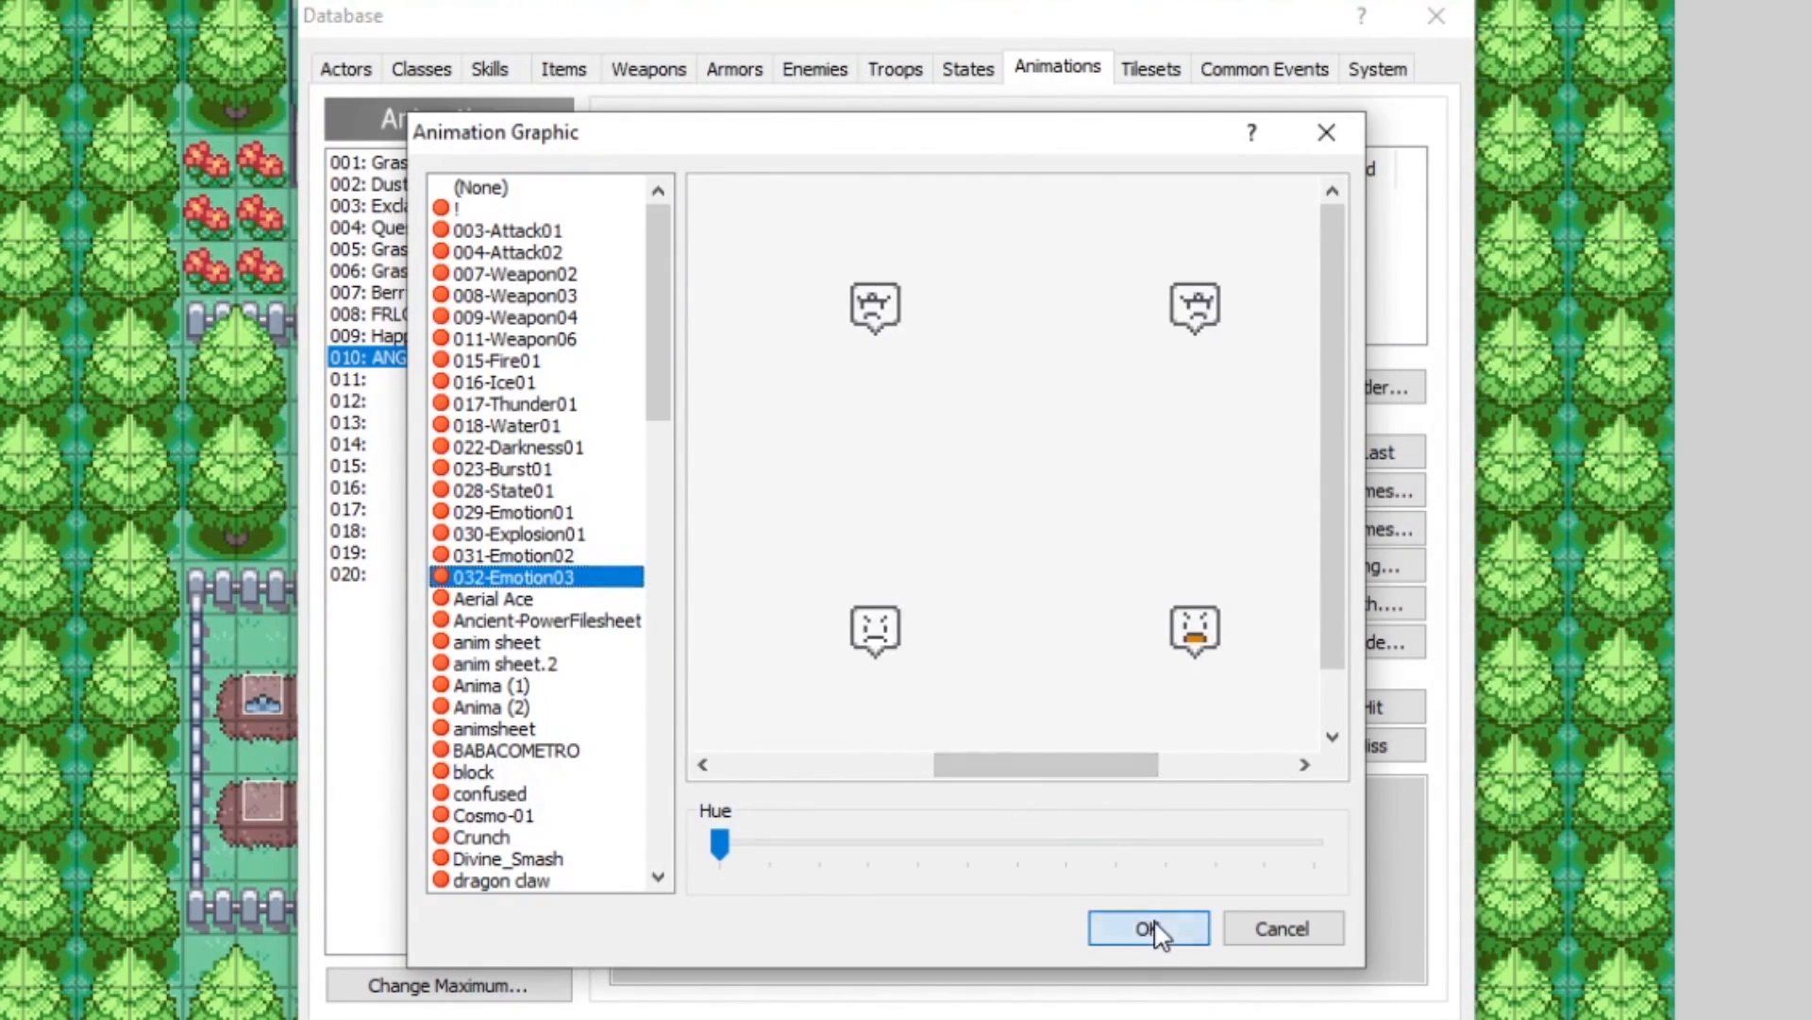
click(772, 327)
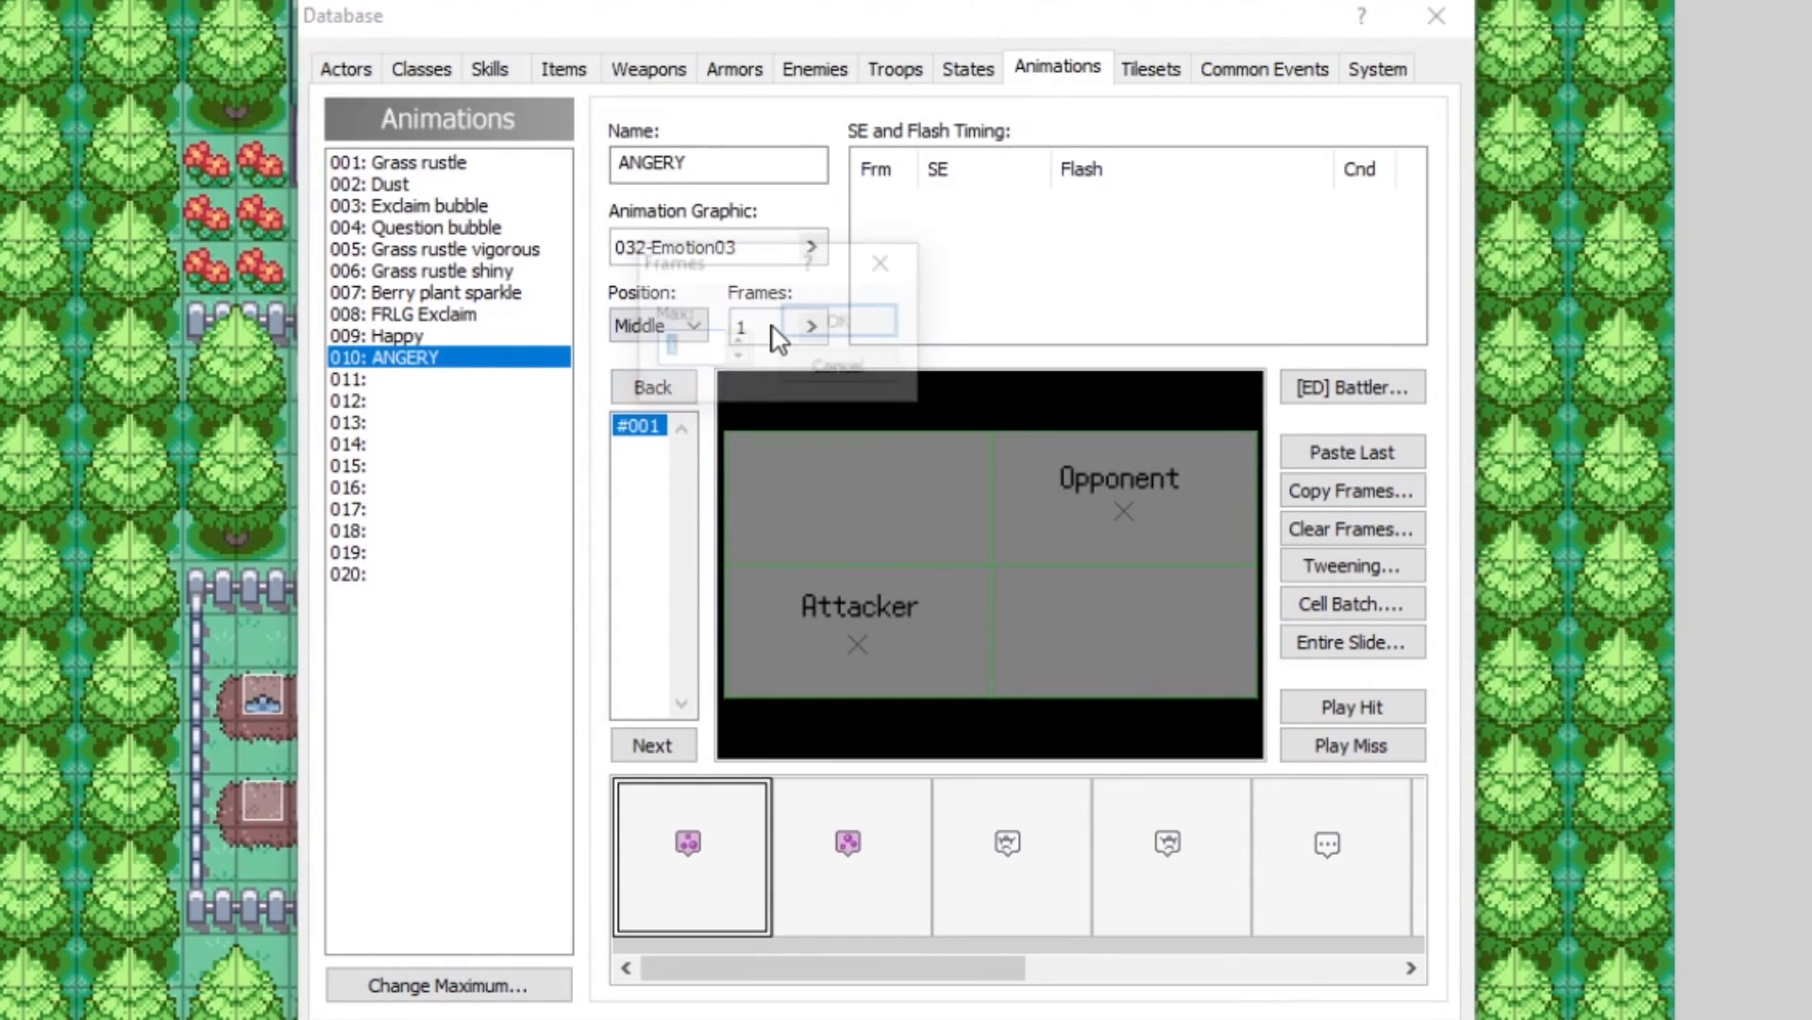
text(21)
click(860, 324)
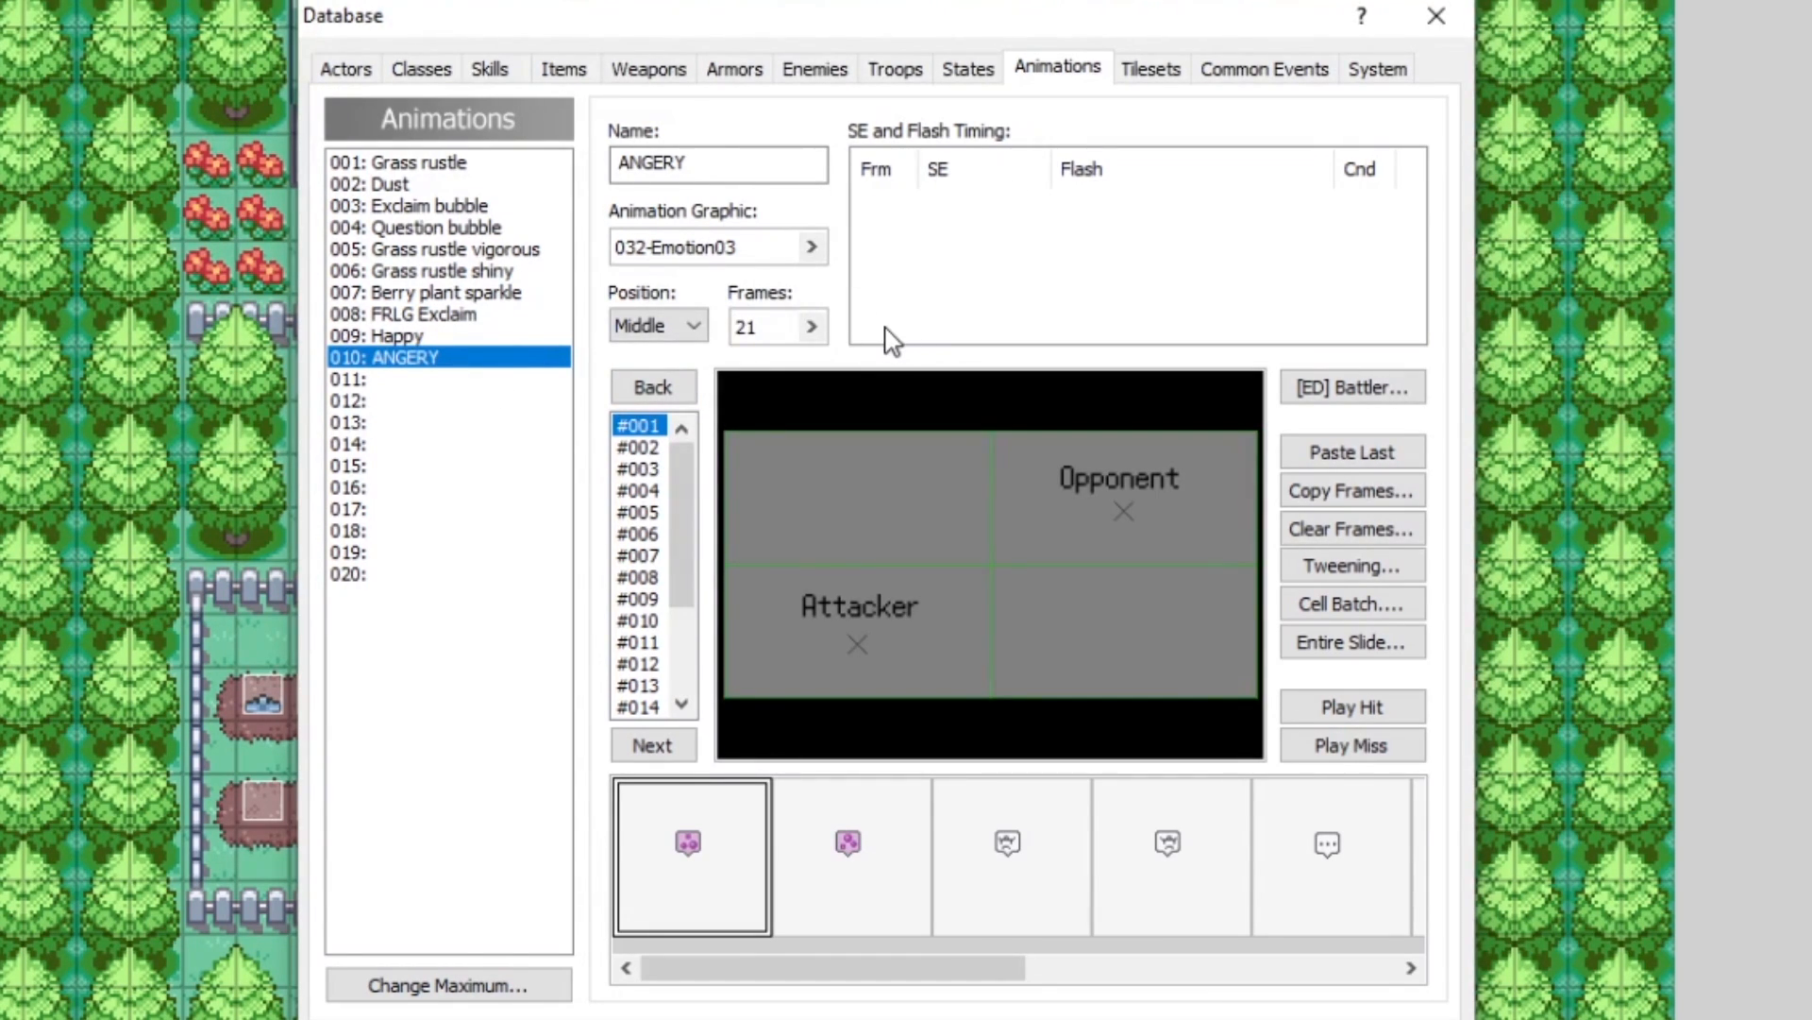
Step: Add an SE timing entry on frame 1 of the ANGERY animation that plays Exclaim2
right_click(892, 215)
click(1062, 211)
click(1016, 132)
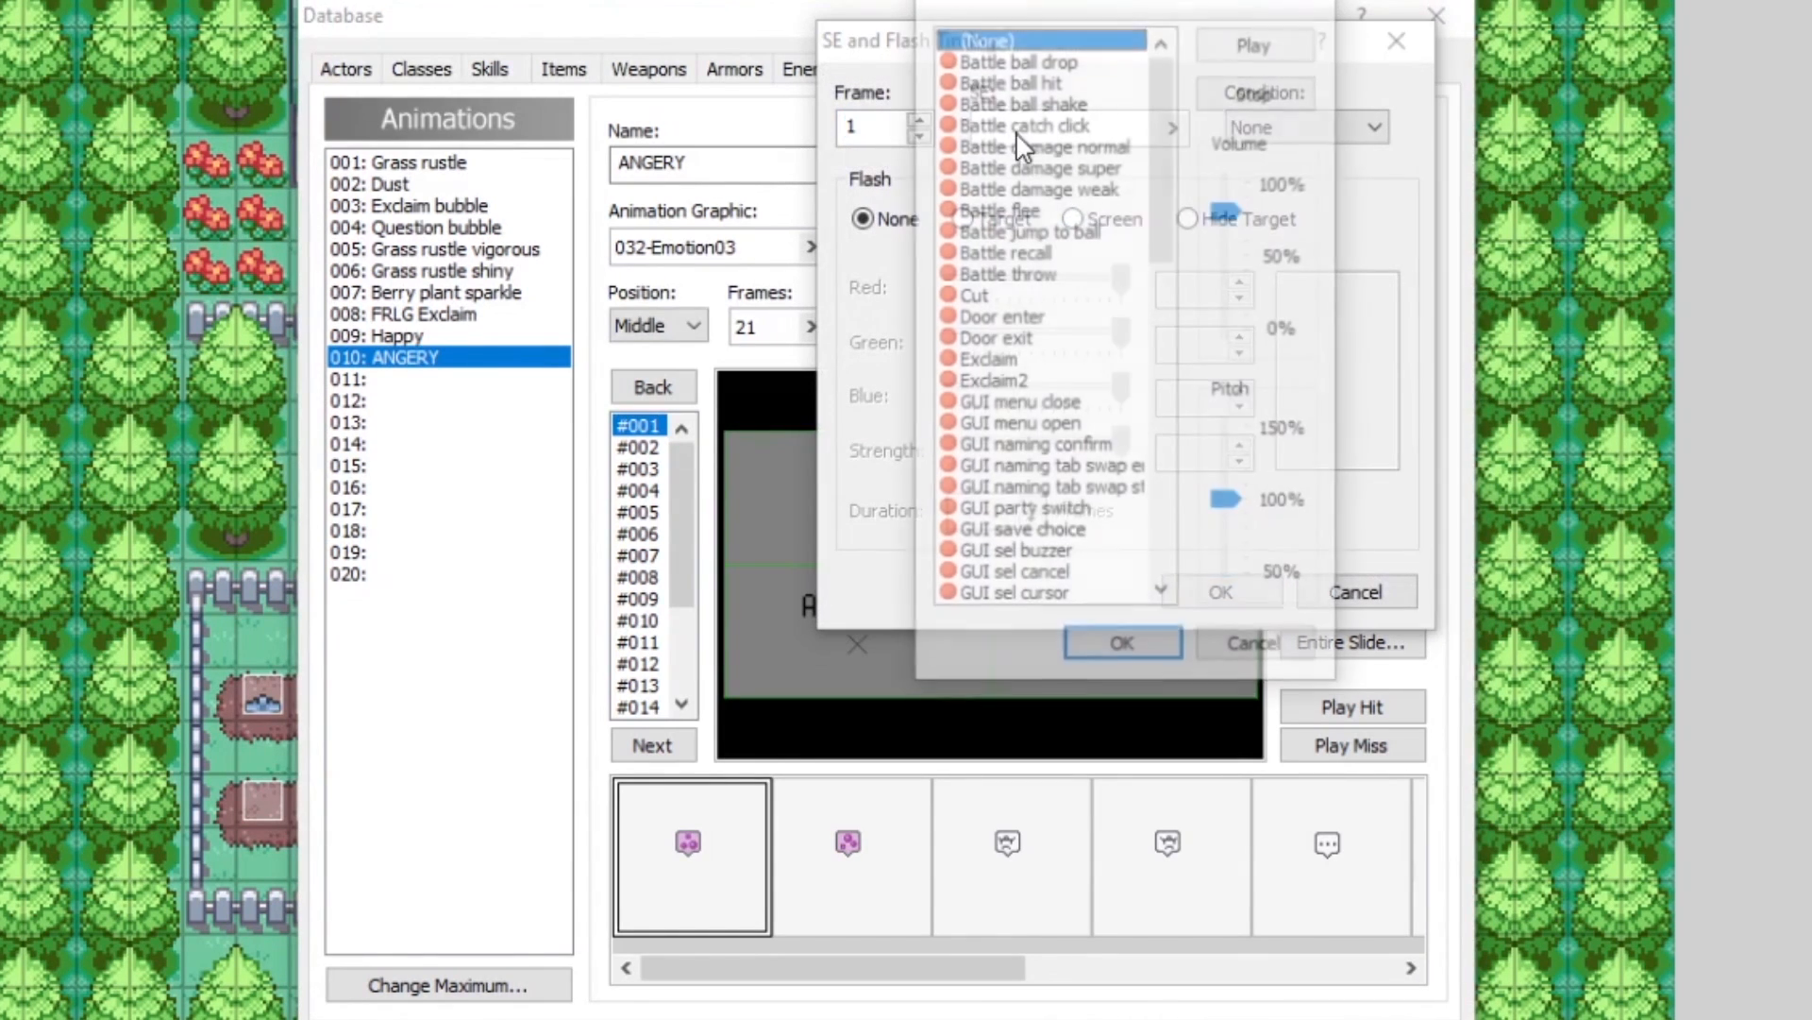
click(1000, 381)
click(1123, 650)
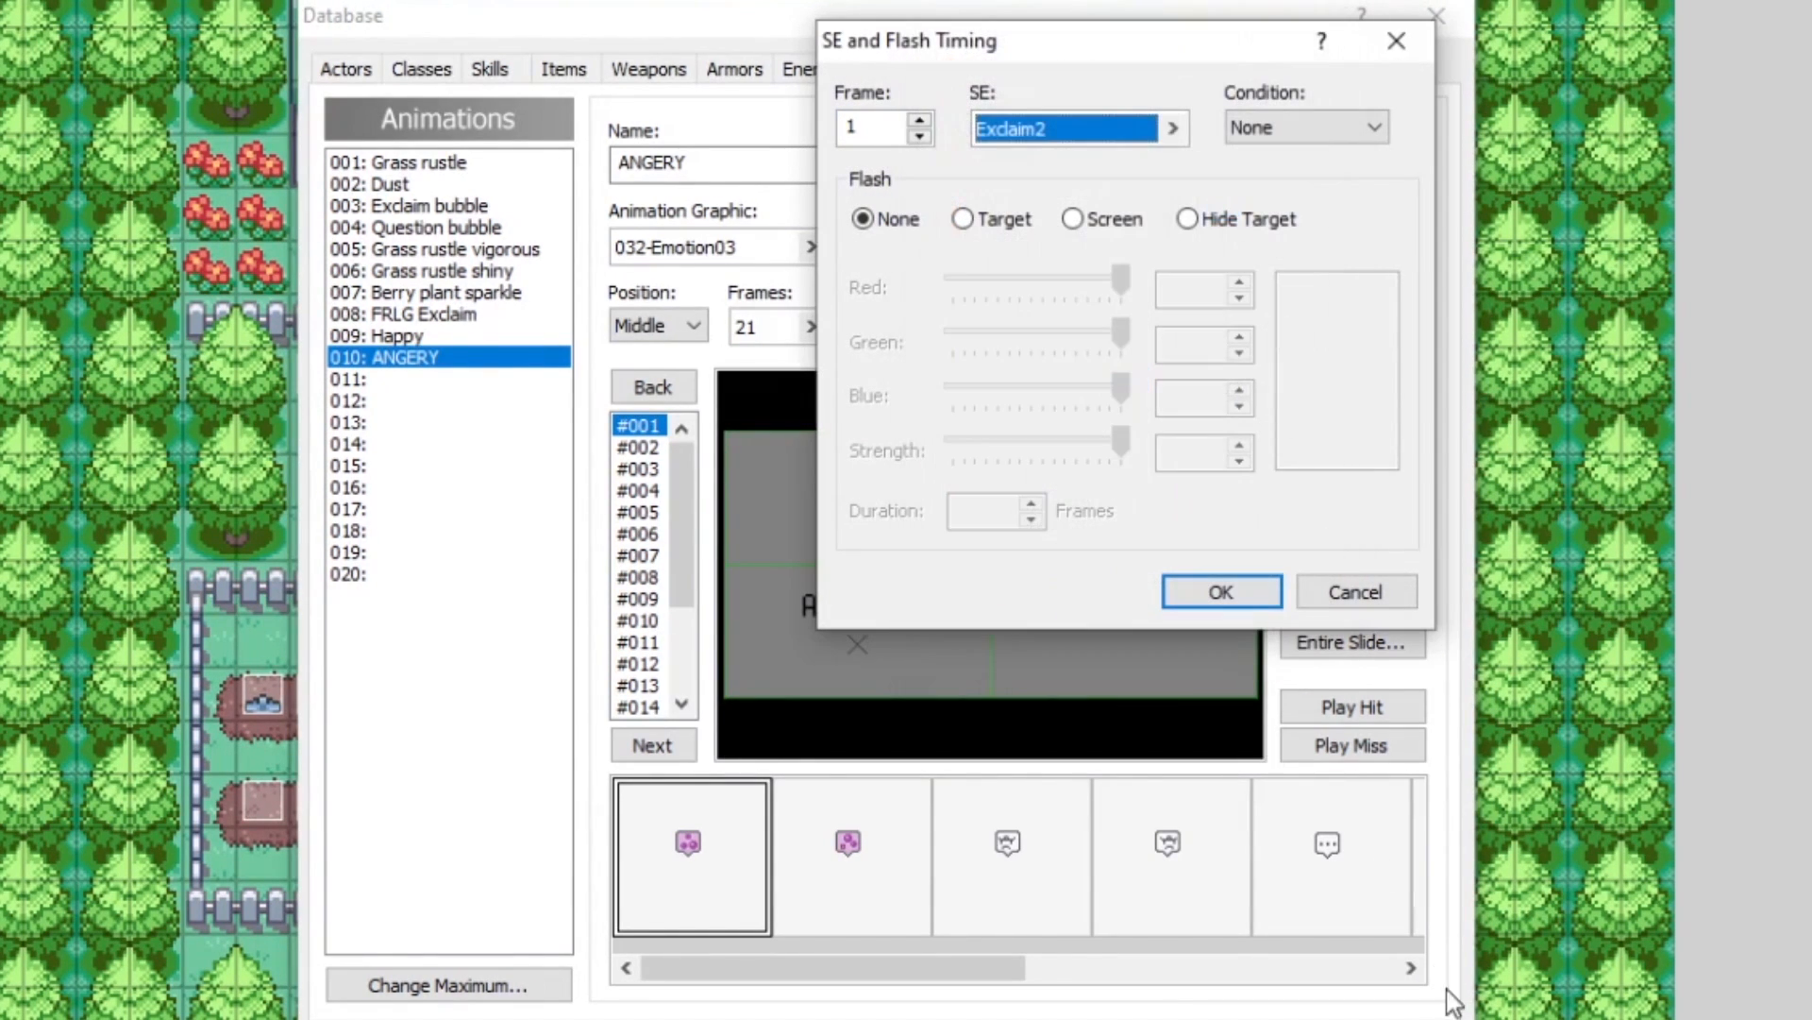
click(1246, 600)
Step: Place the closed-mouth angry bubble in frame 1 at X 8, Y -40 and set its blending to Normal
drag(928, 968, 1319, 963)
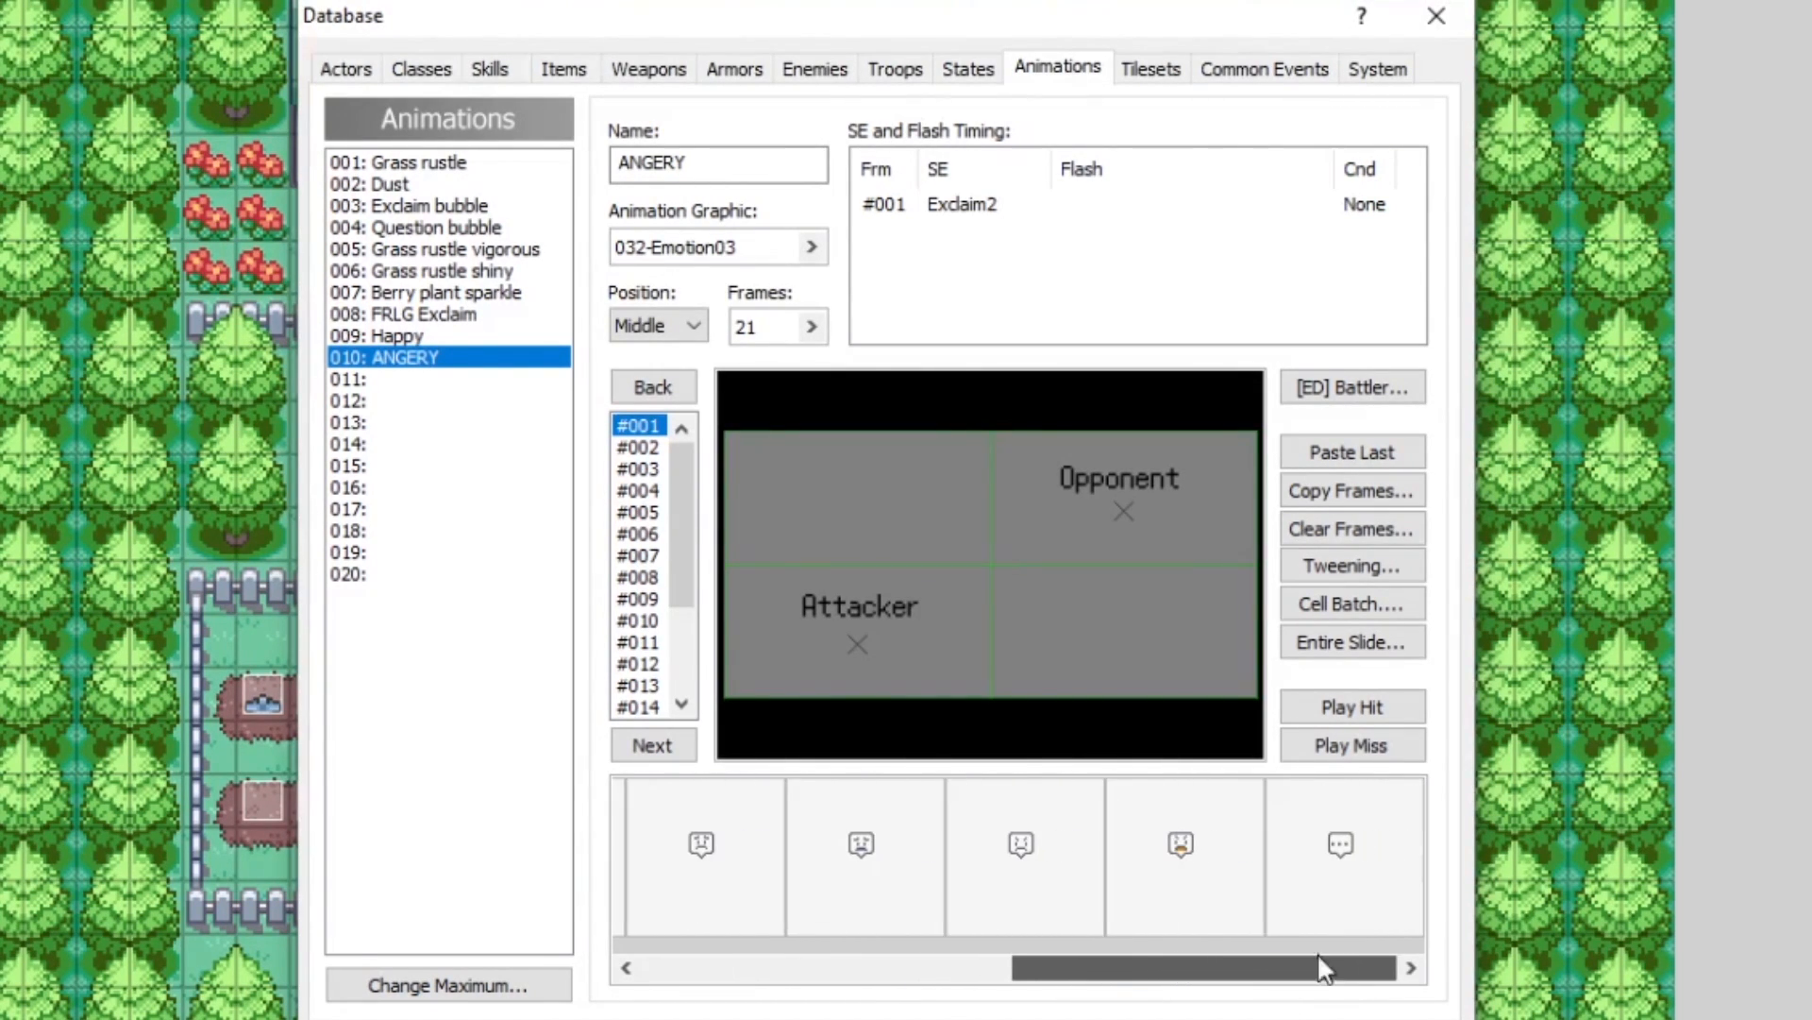
click(1027, 850)
click(900, 513)
drag(900, 513, 994, 525)
right_click(1048, 514)
click(1088, 530)
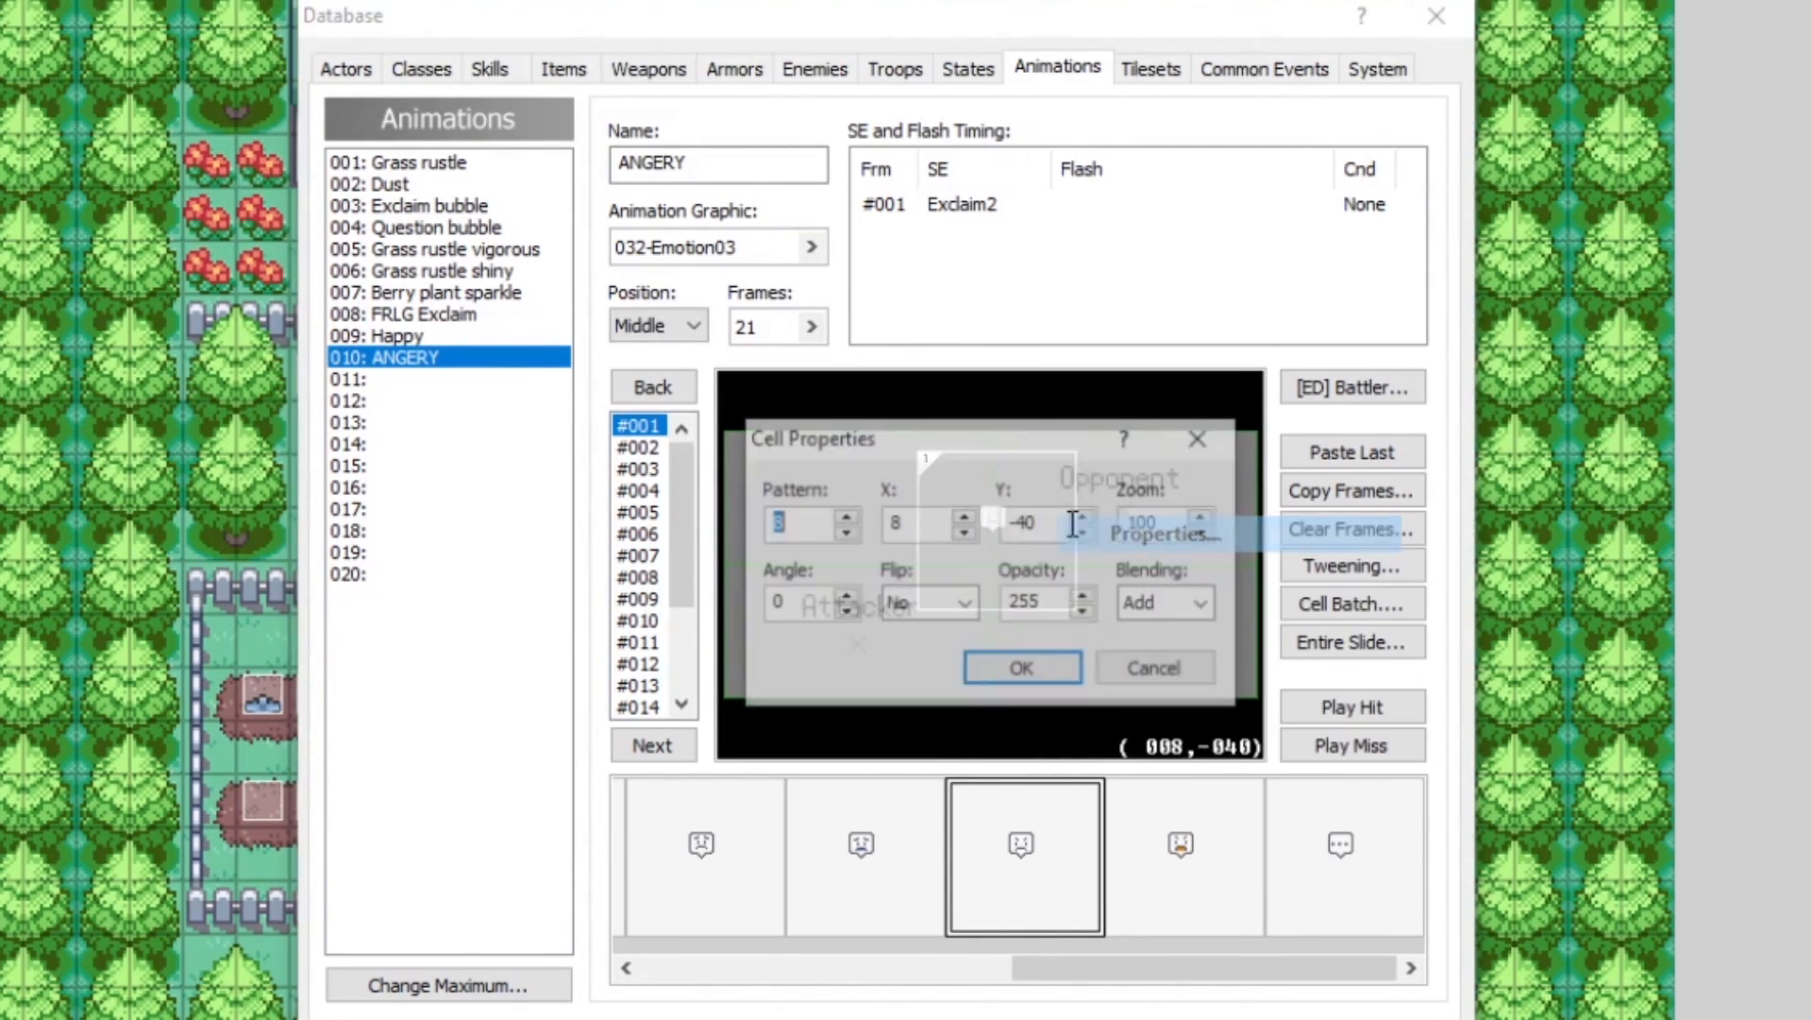
click(1171, 607)
click(1163, 637)
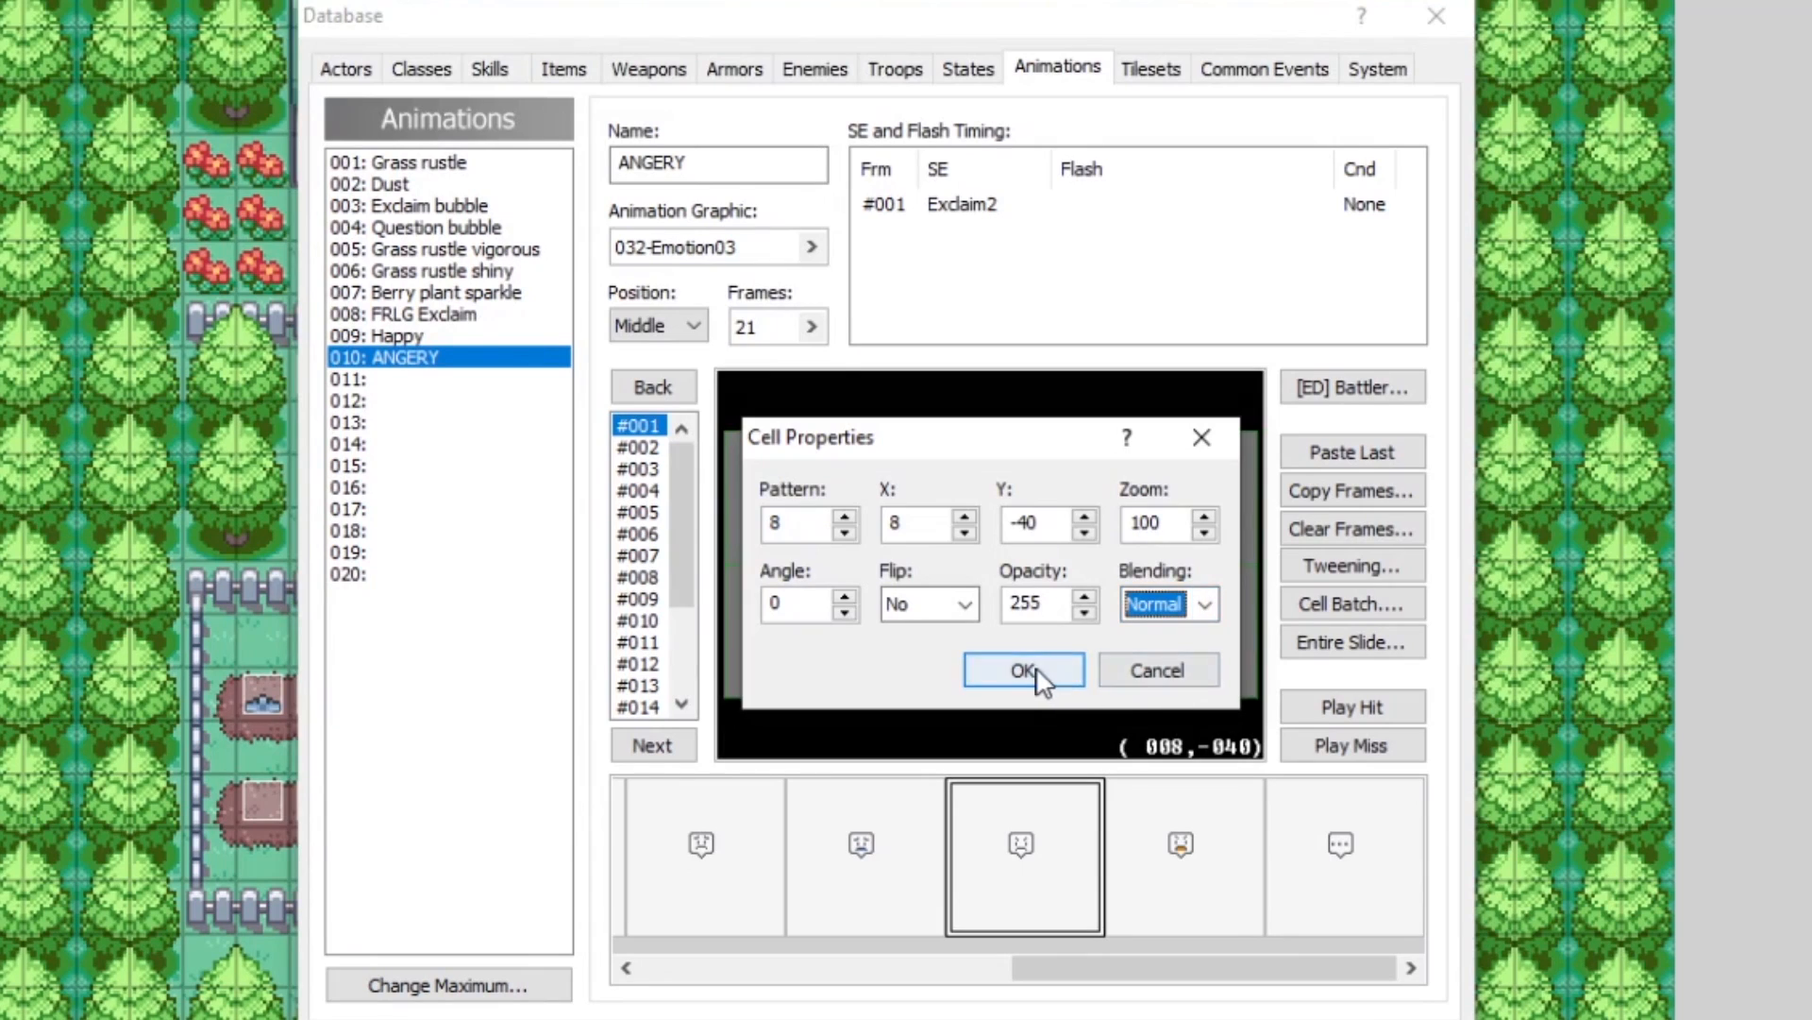
click(1024, 672)
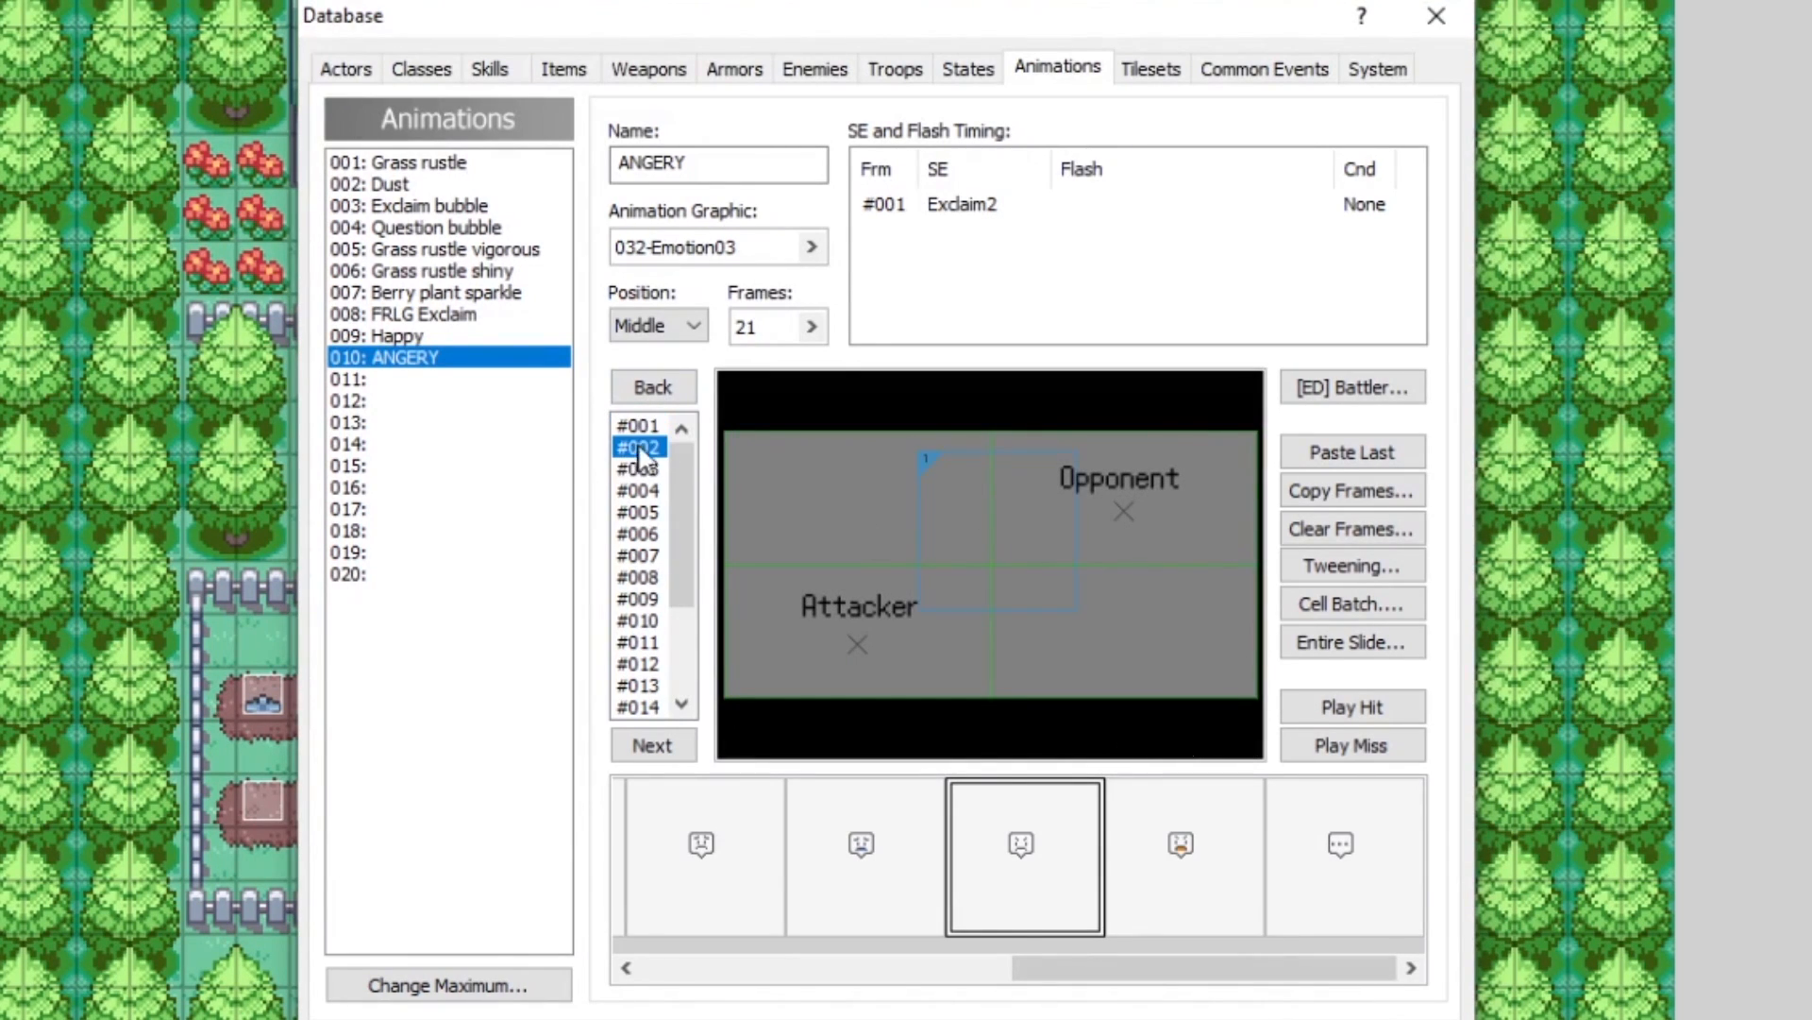
Step: Copy the bubble forward into frames 2, 3 and 4, lowering it to Y -32, -24 and -16 in turn
click(1338, 450)
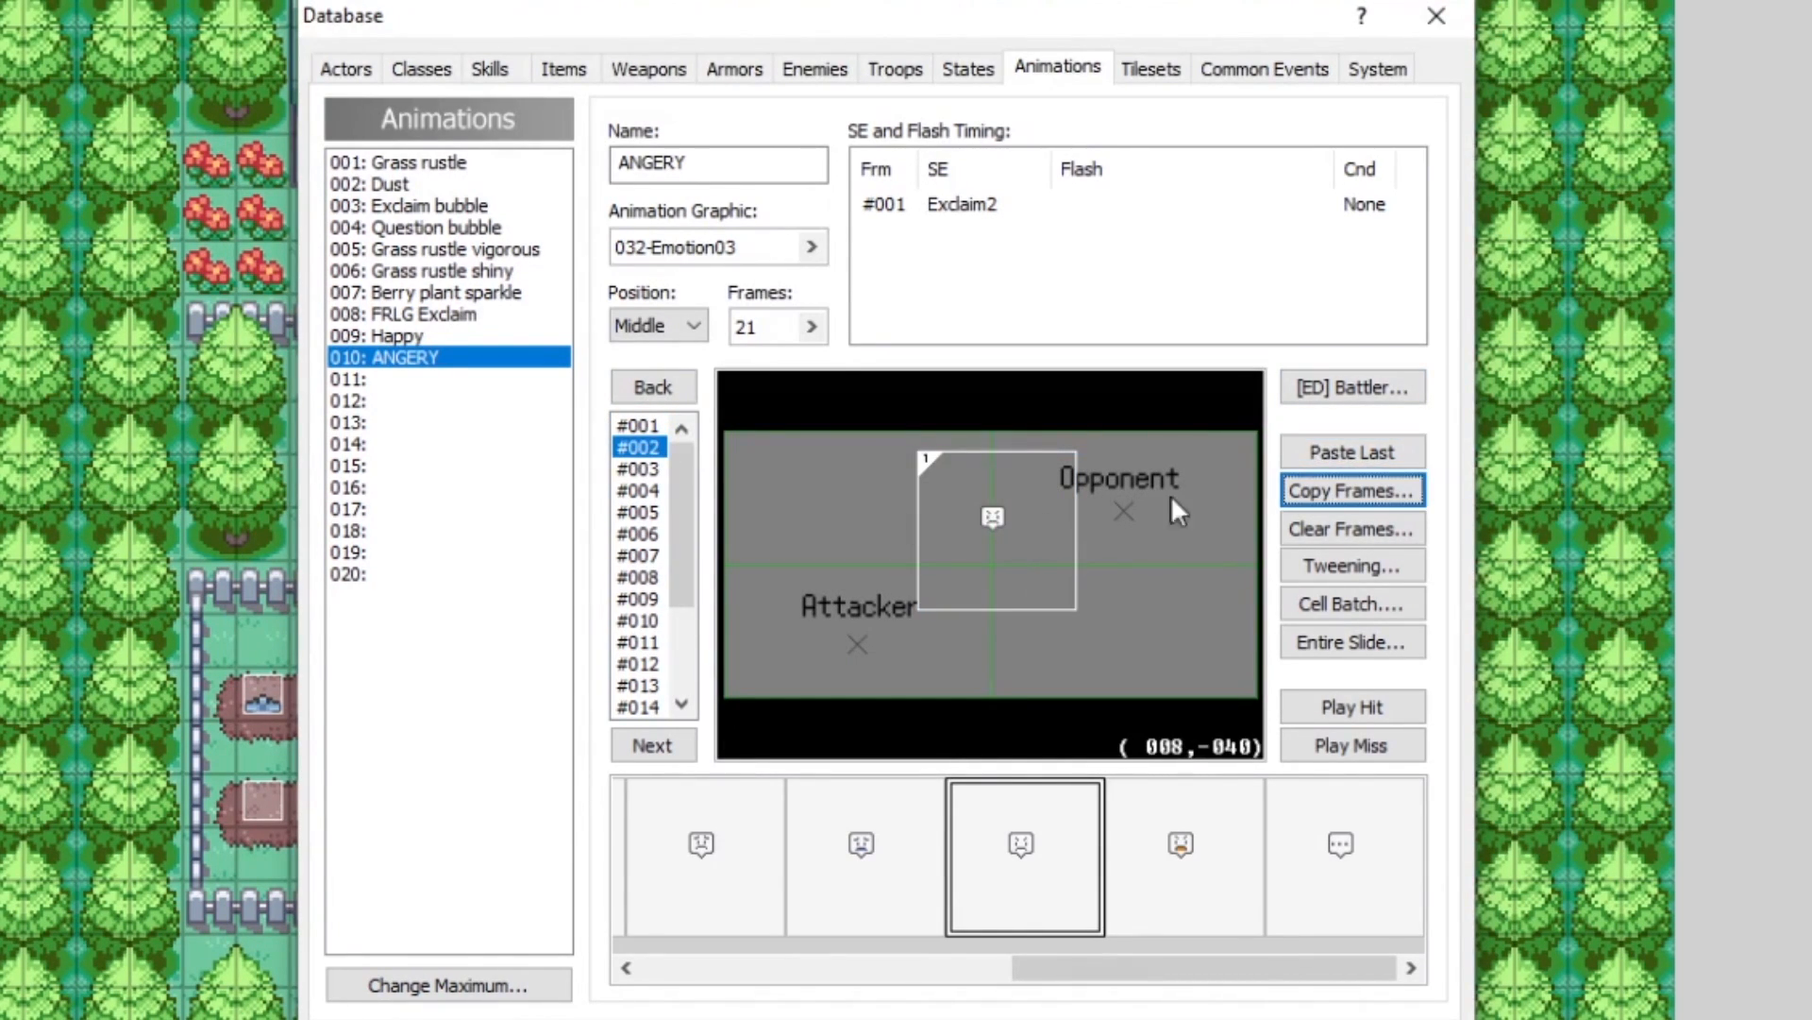
drag(1005, 508, 1006, 514)
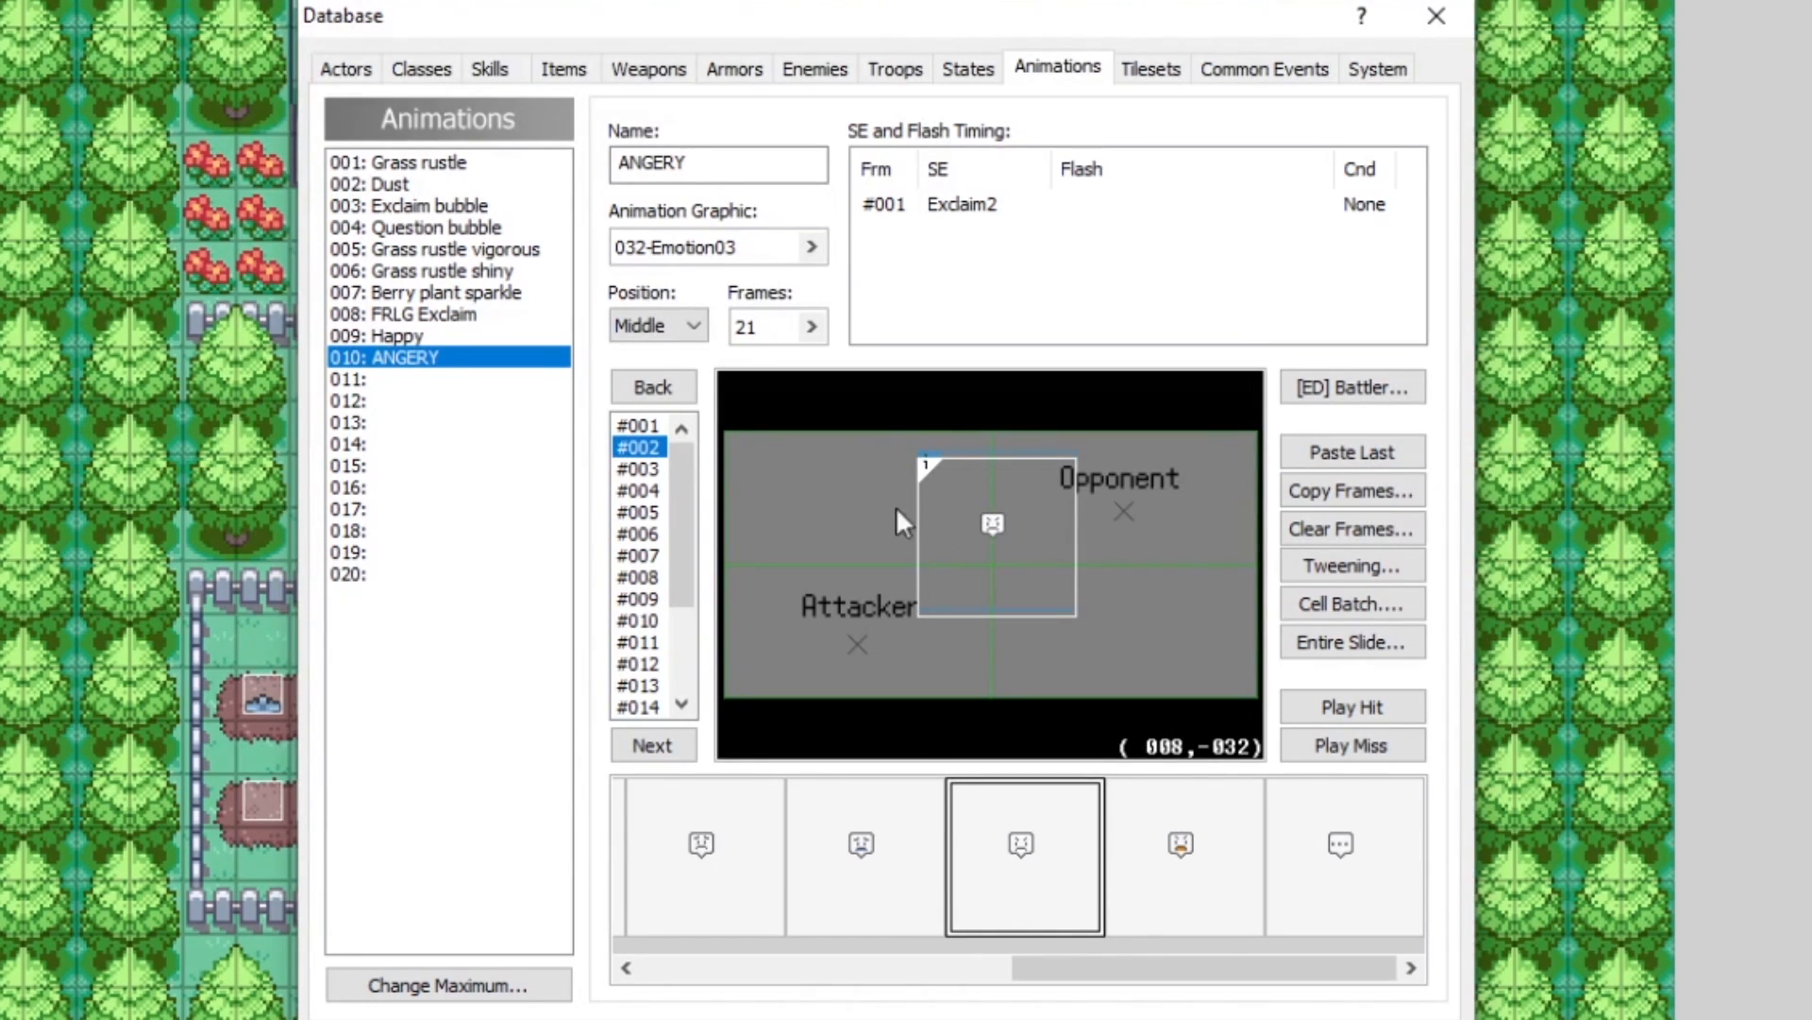
click(637, 468)
click(1312, 459)
drag(1024, 531, 994, 508)
click(637, 489)
click(1352, 452)
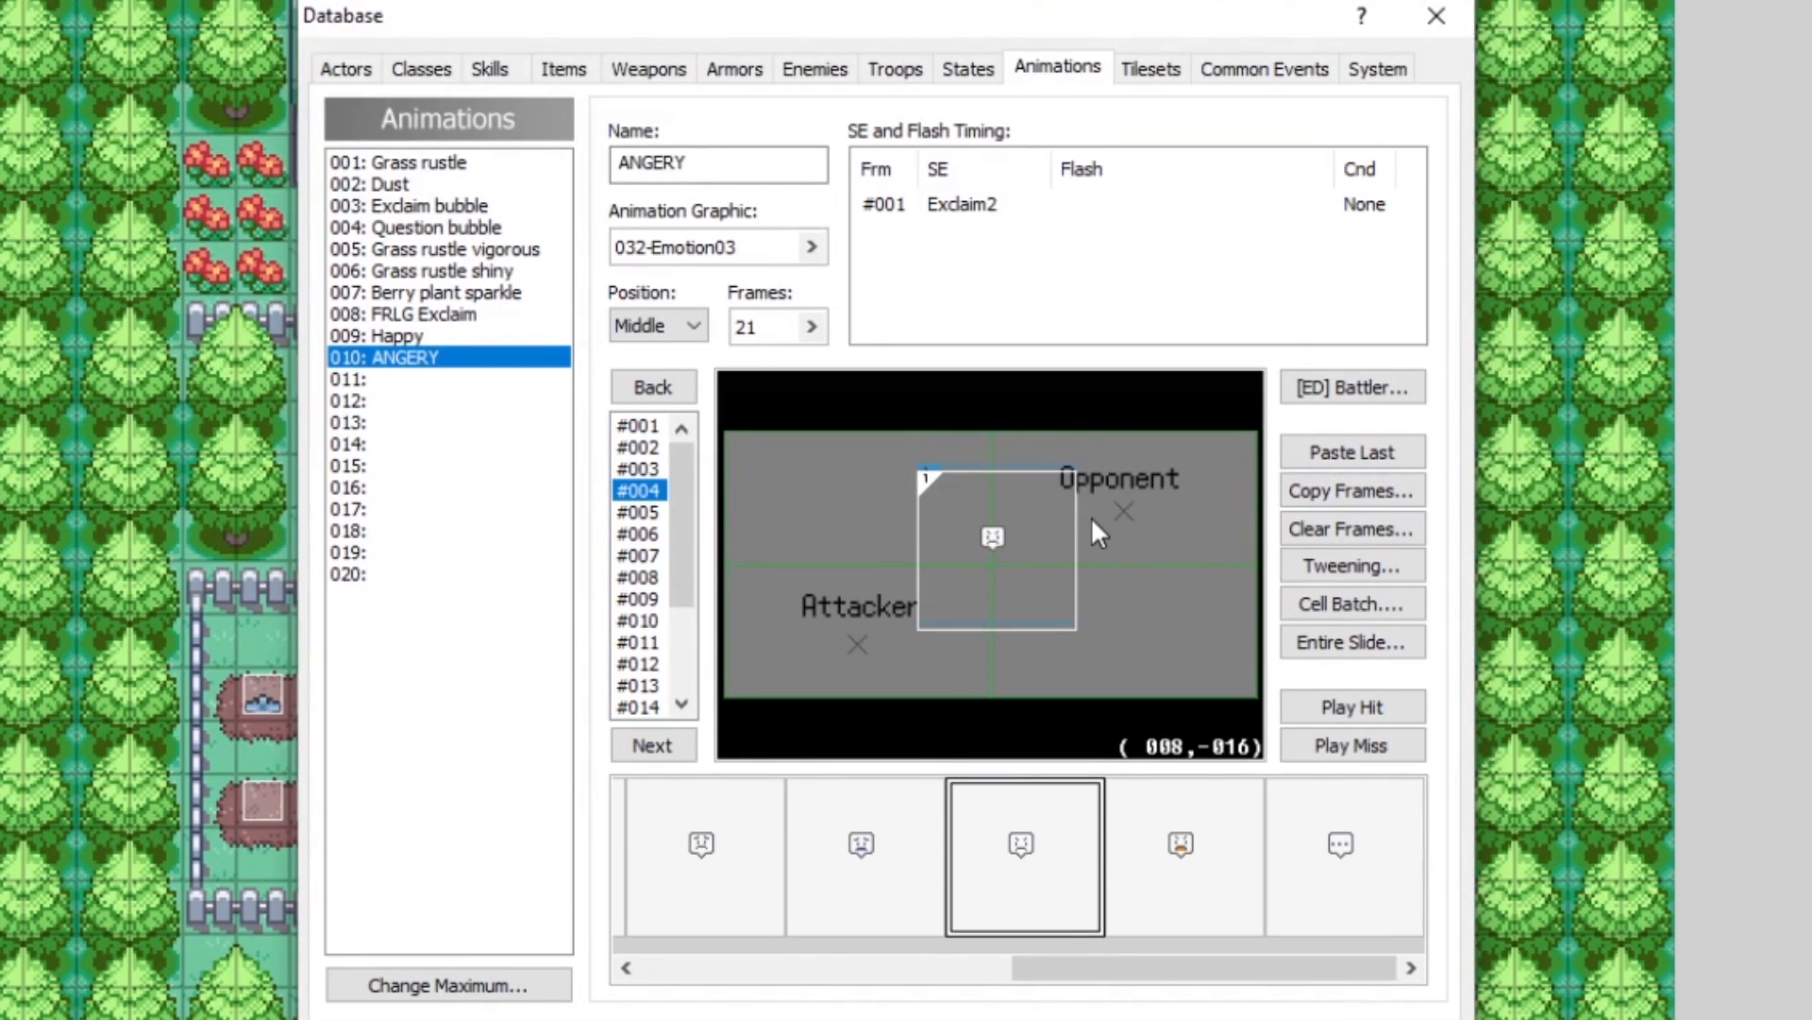
Step: Copy the previous frame's bubble unchanged into frames 5, 6 and 7
click(665, 513)
click(1352, 452)
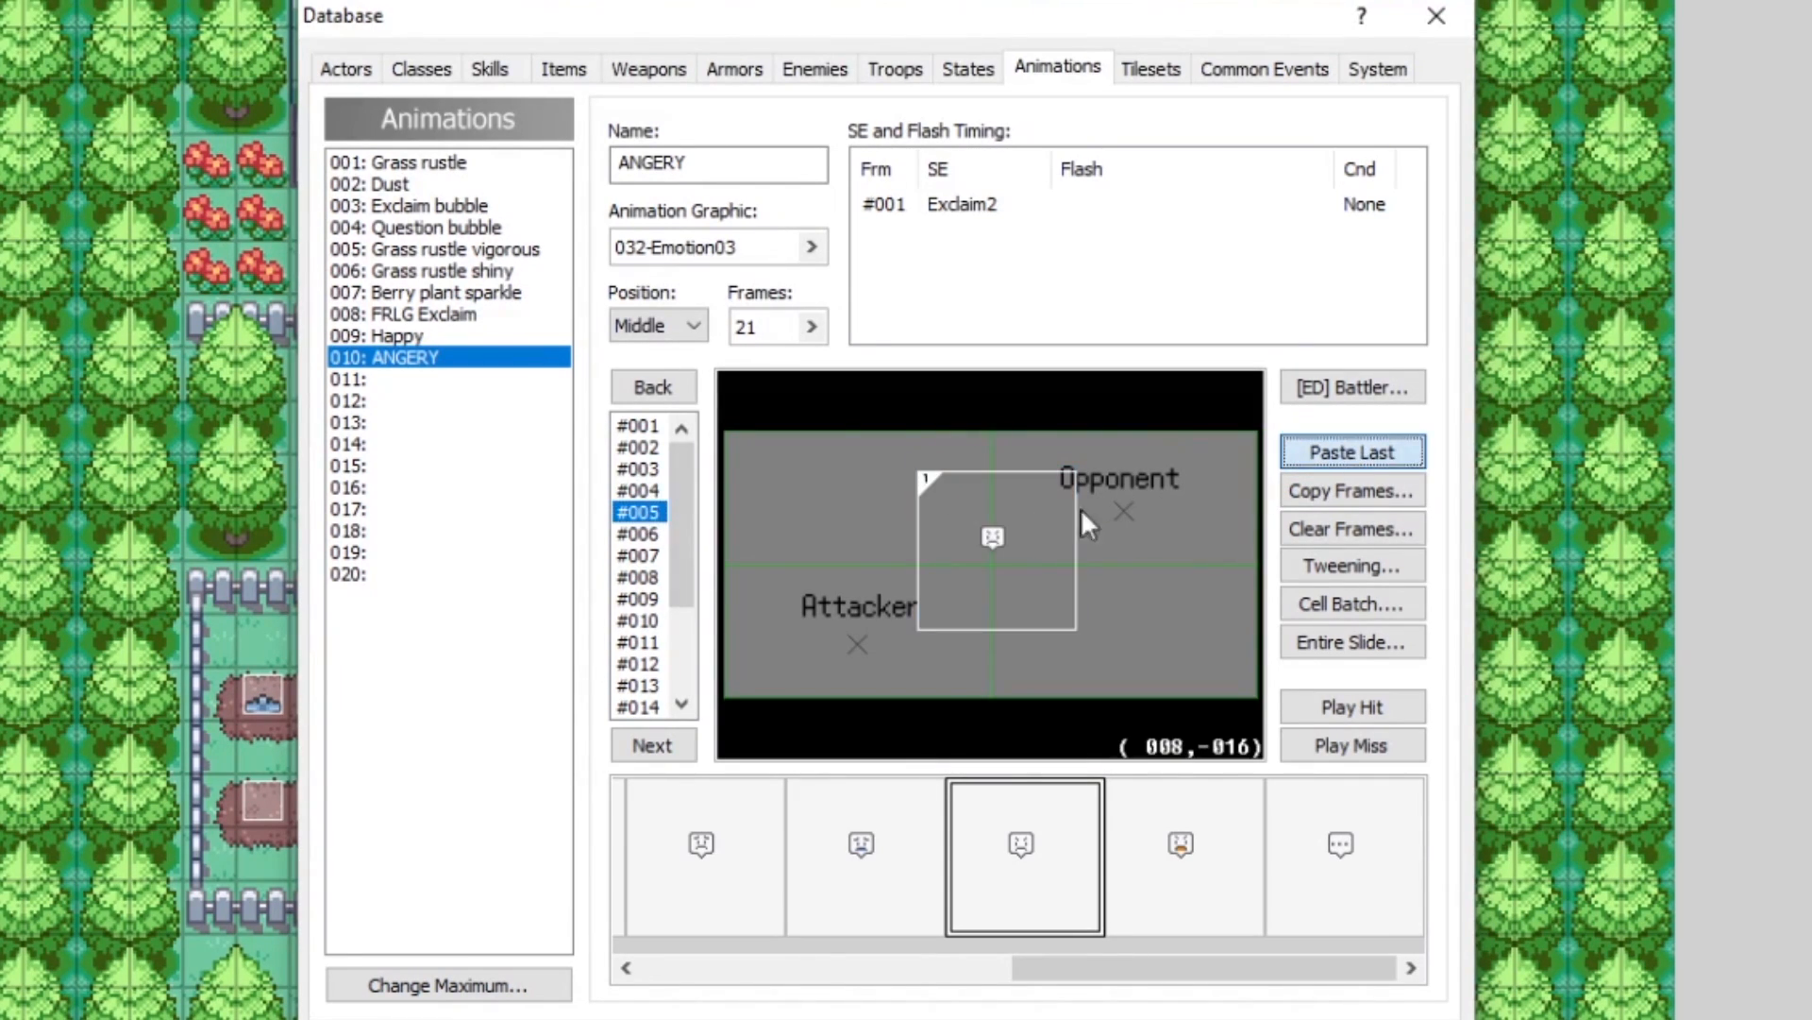
click(659, 534)
click(1352, 452)
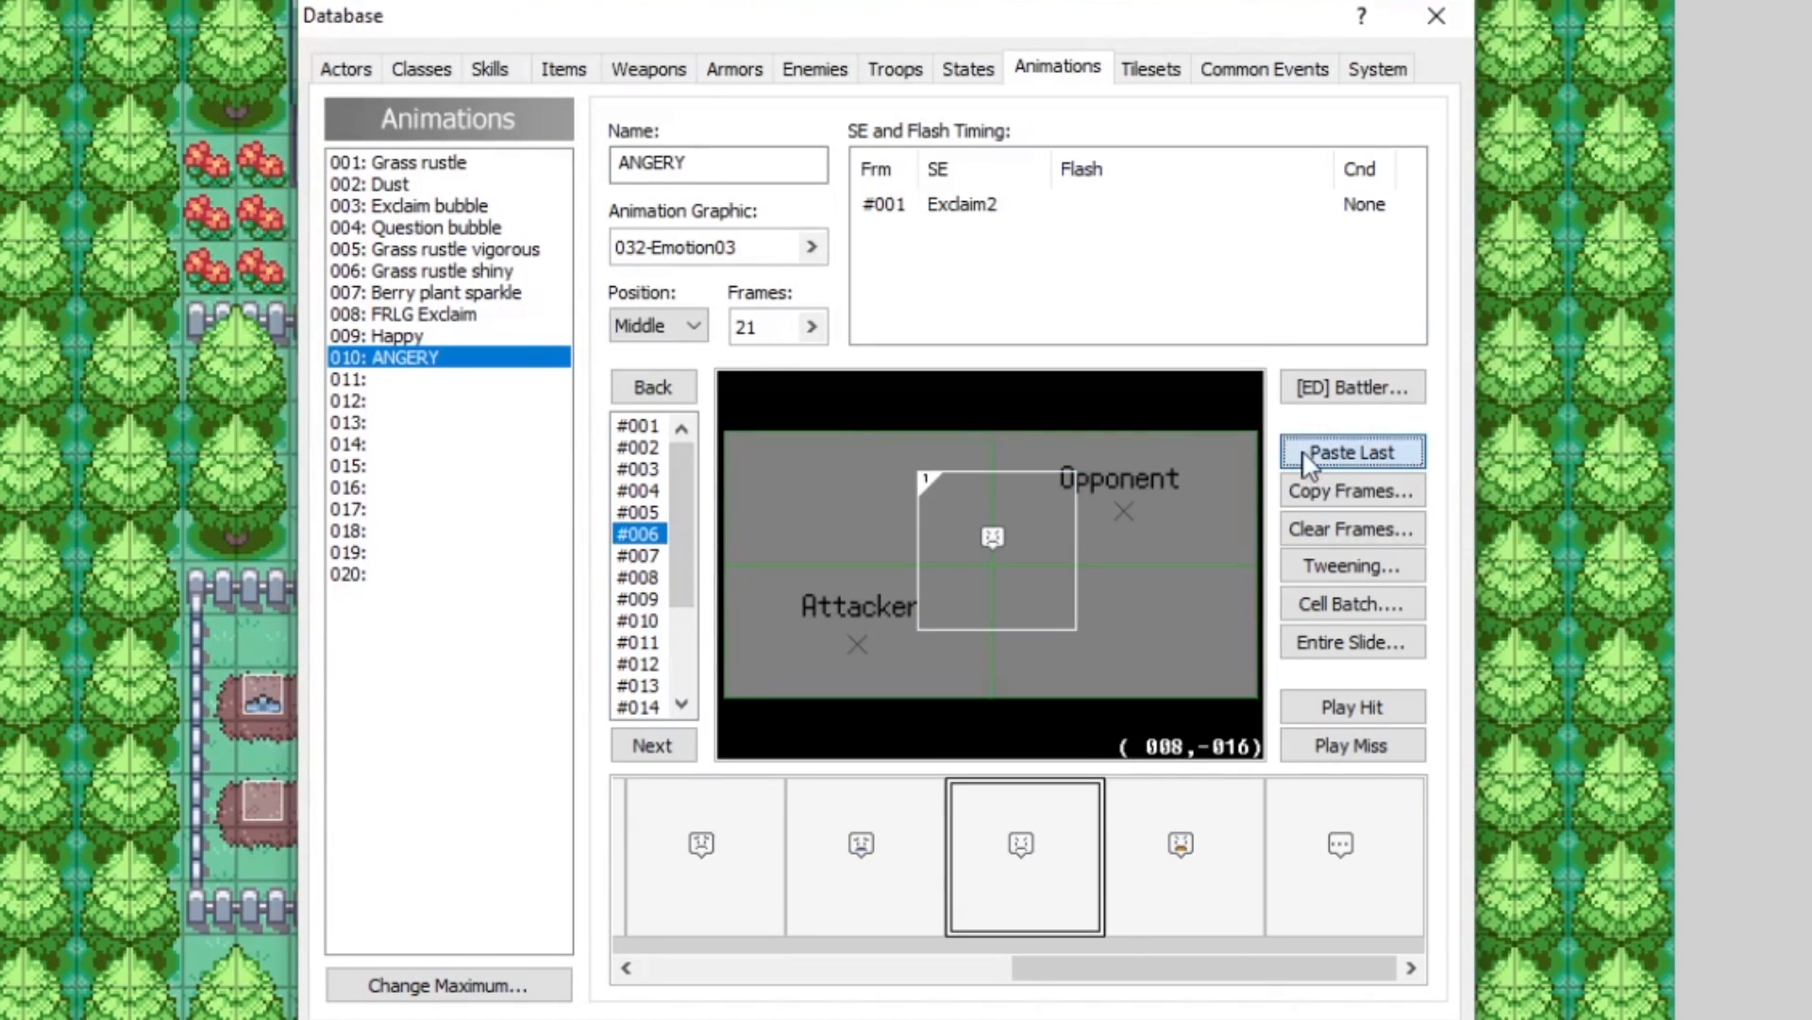
click(659, 556)
click(1350, 451)
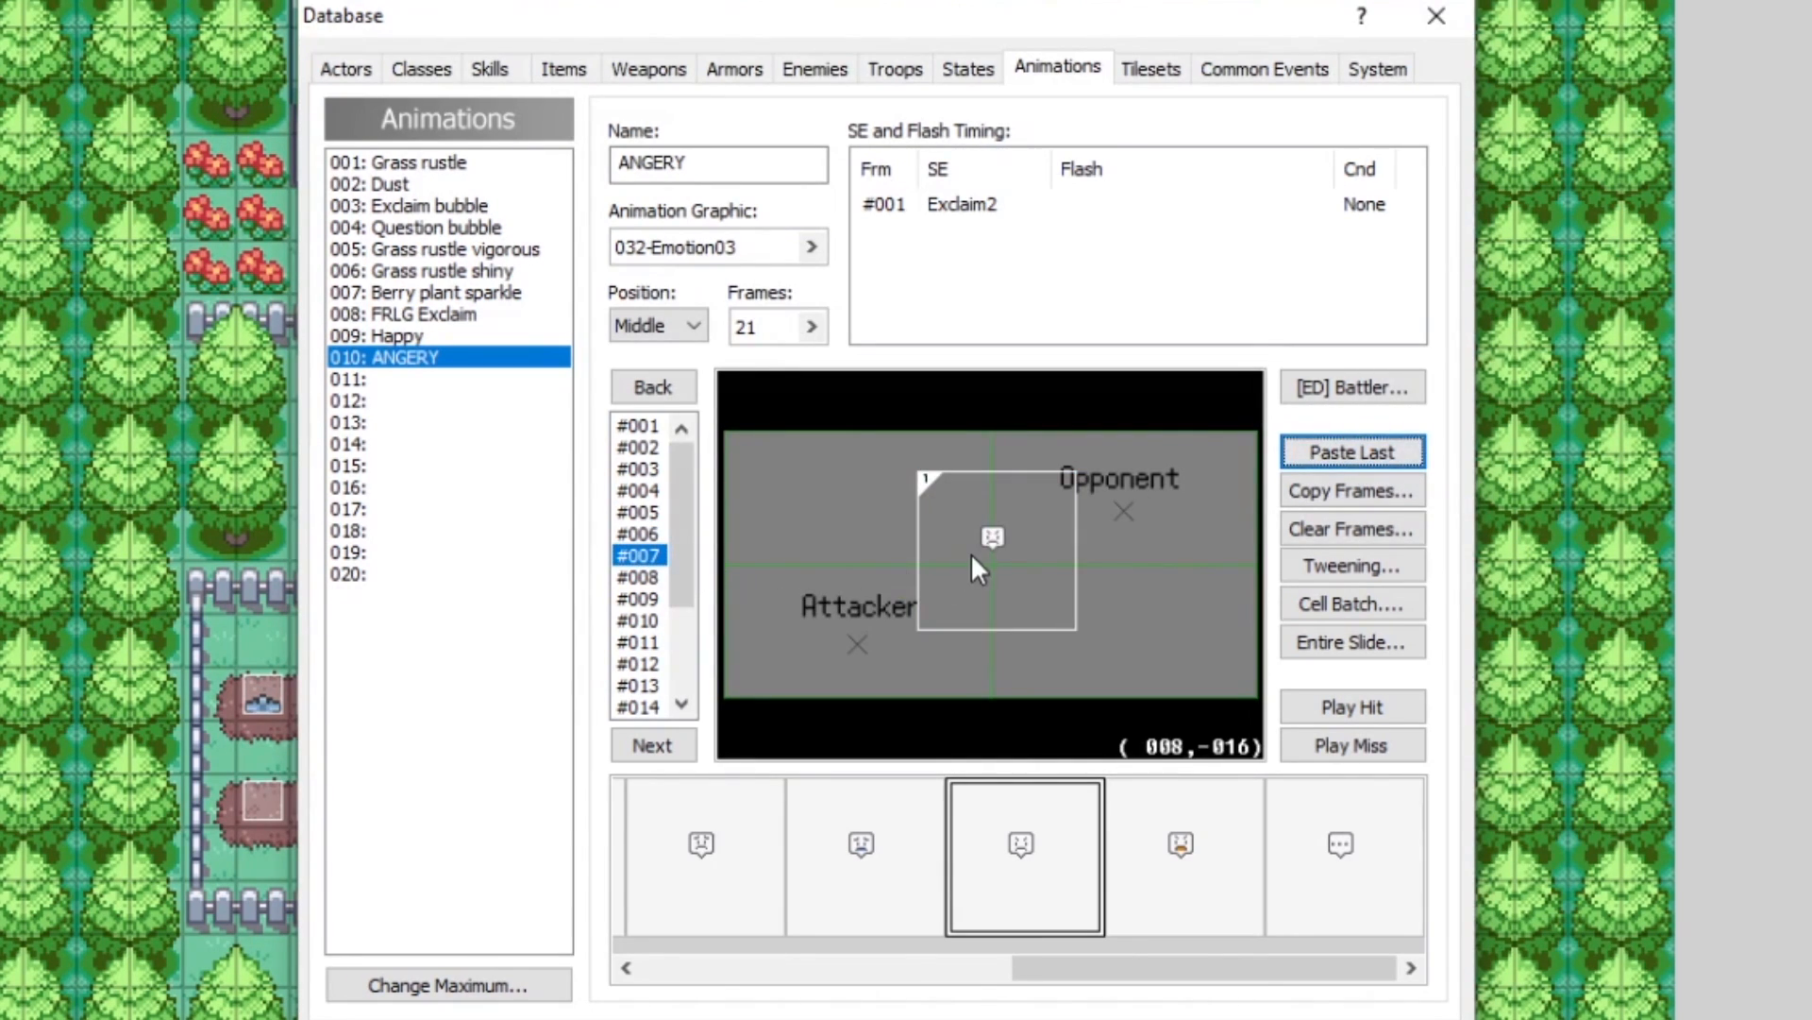
Step: Step through frames 3 to 7 and change frame 7's bubble to the open-mouth angry face, pattern 9
click(646, 490)
click(642, 469)
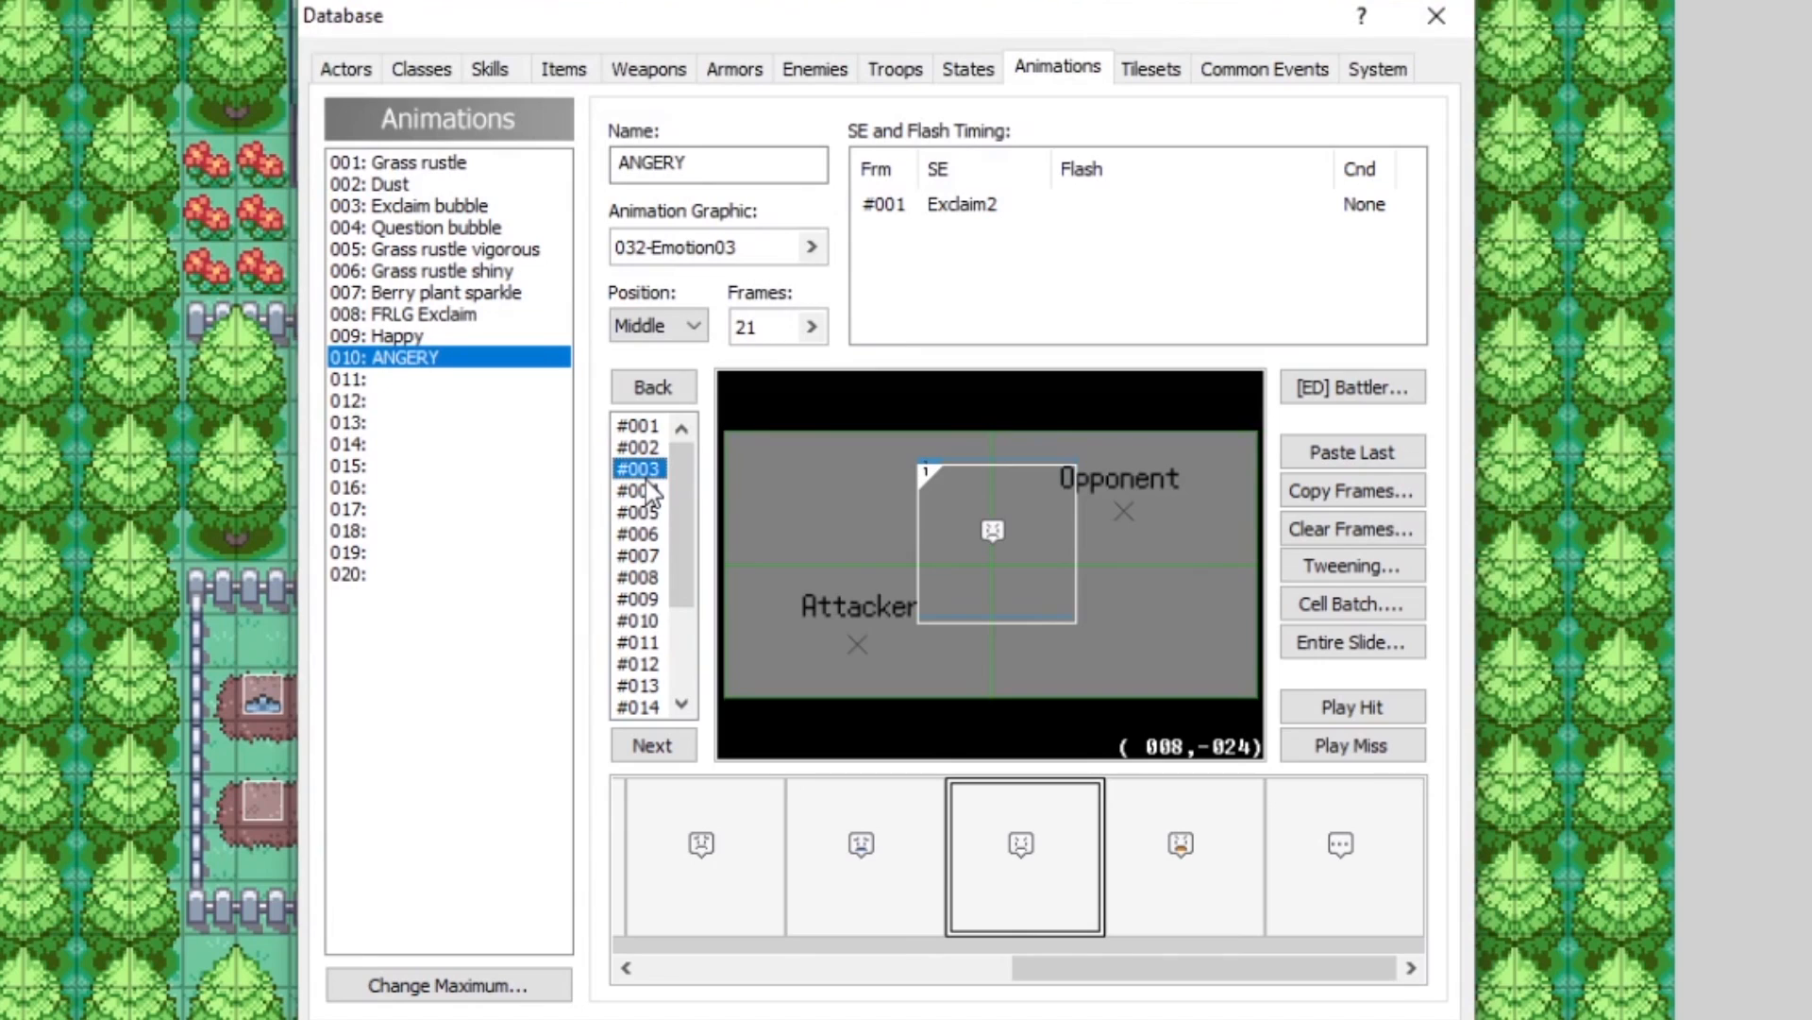
click(646, 493)
click(646, 512)
click(646, 534)
click(645, 556)
right_click(1002, 535)
click(1032, 551)
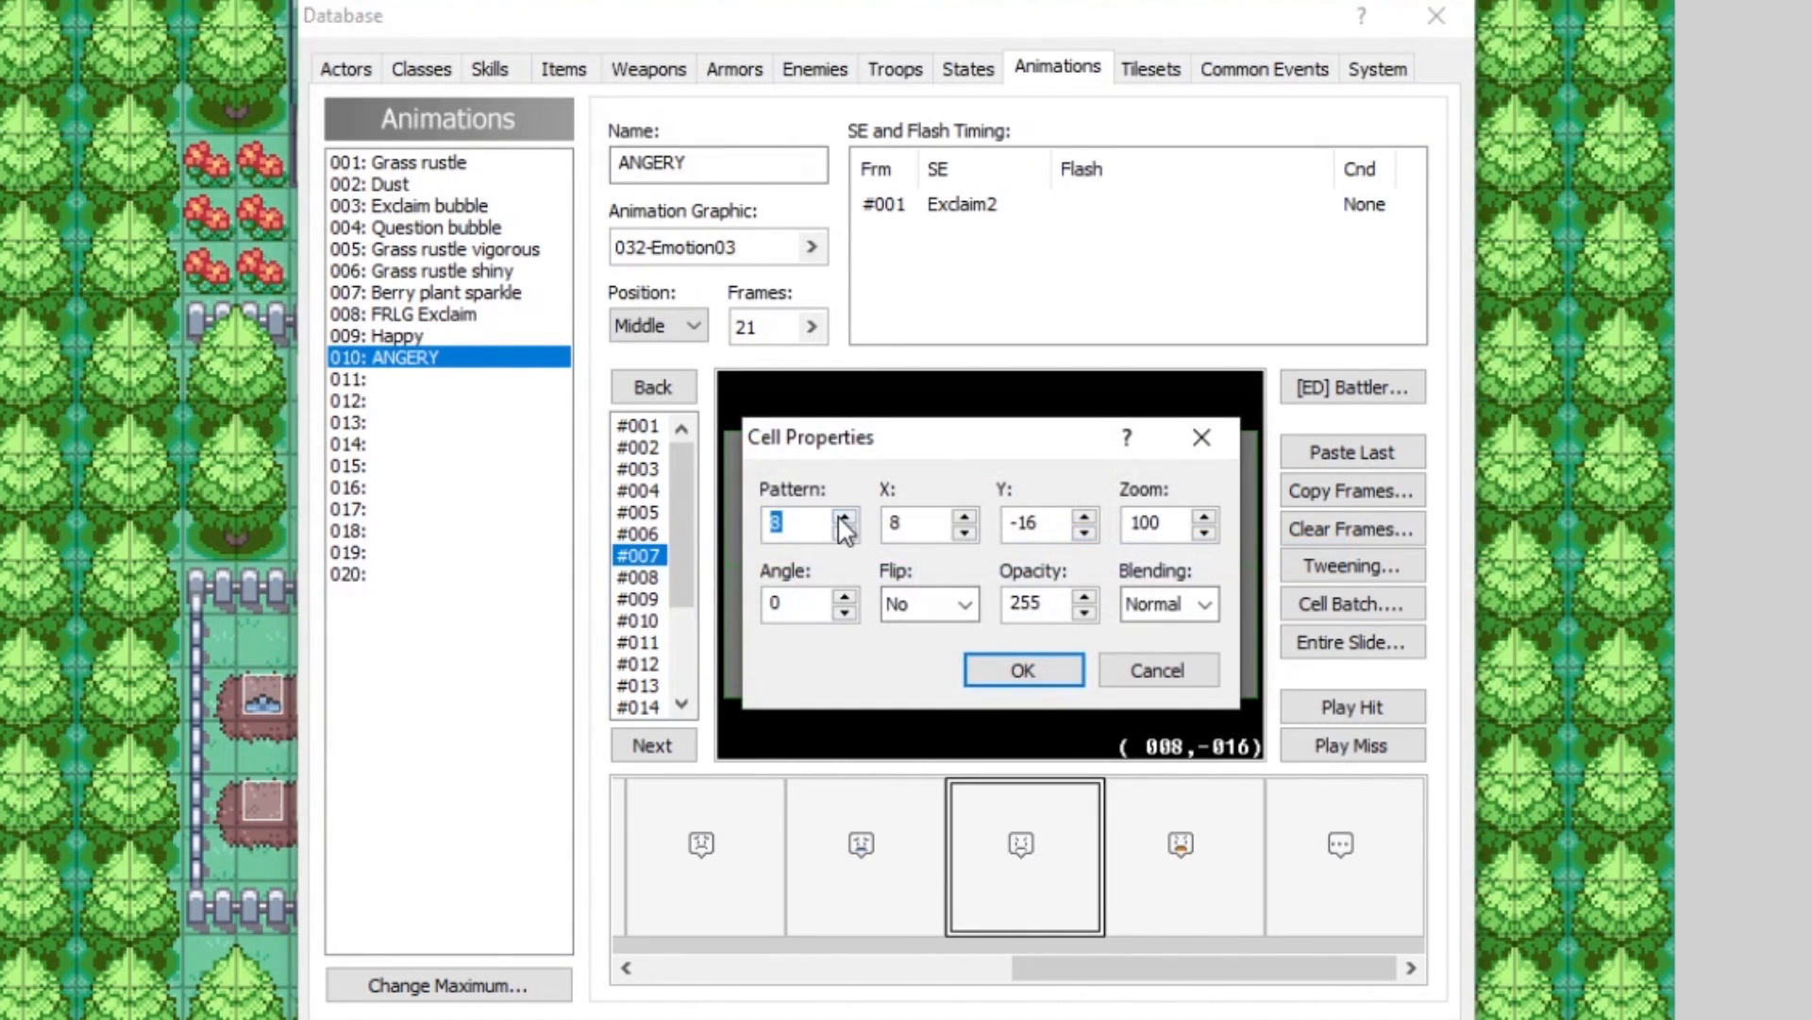
click(977, 671)
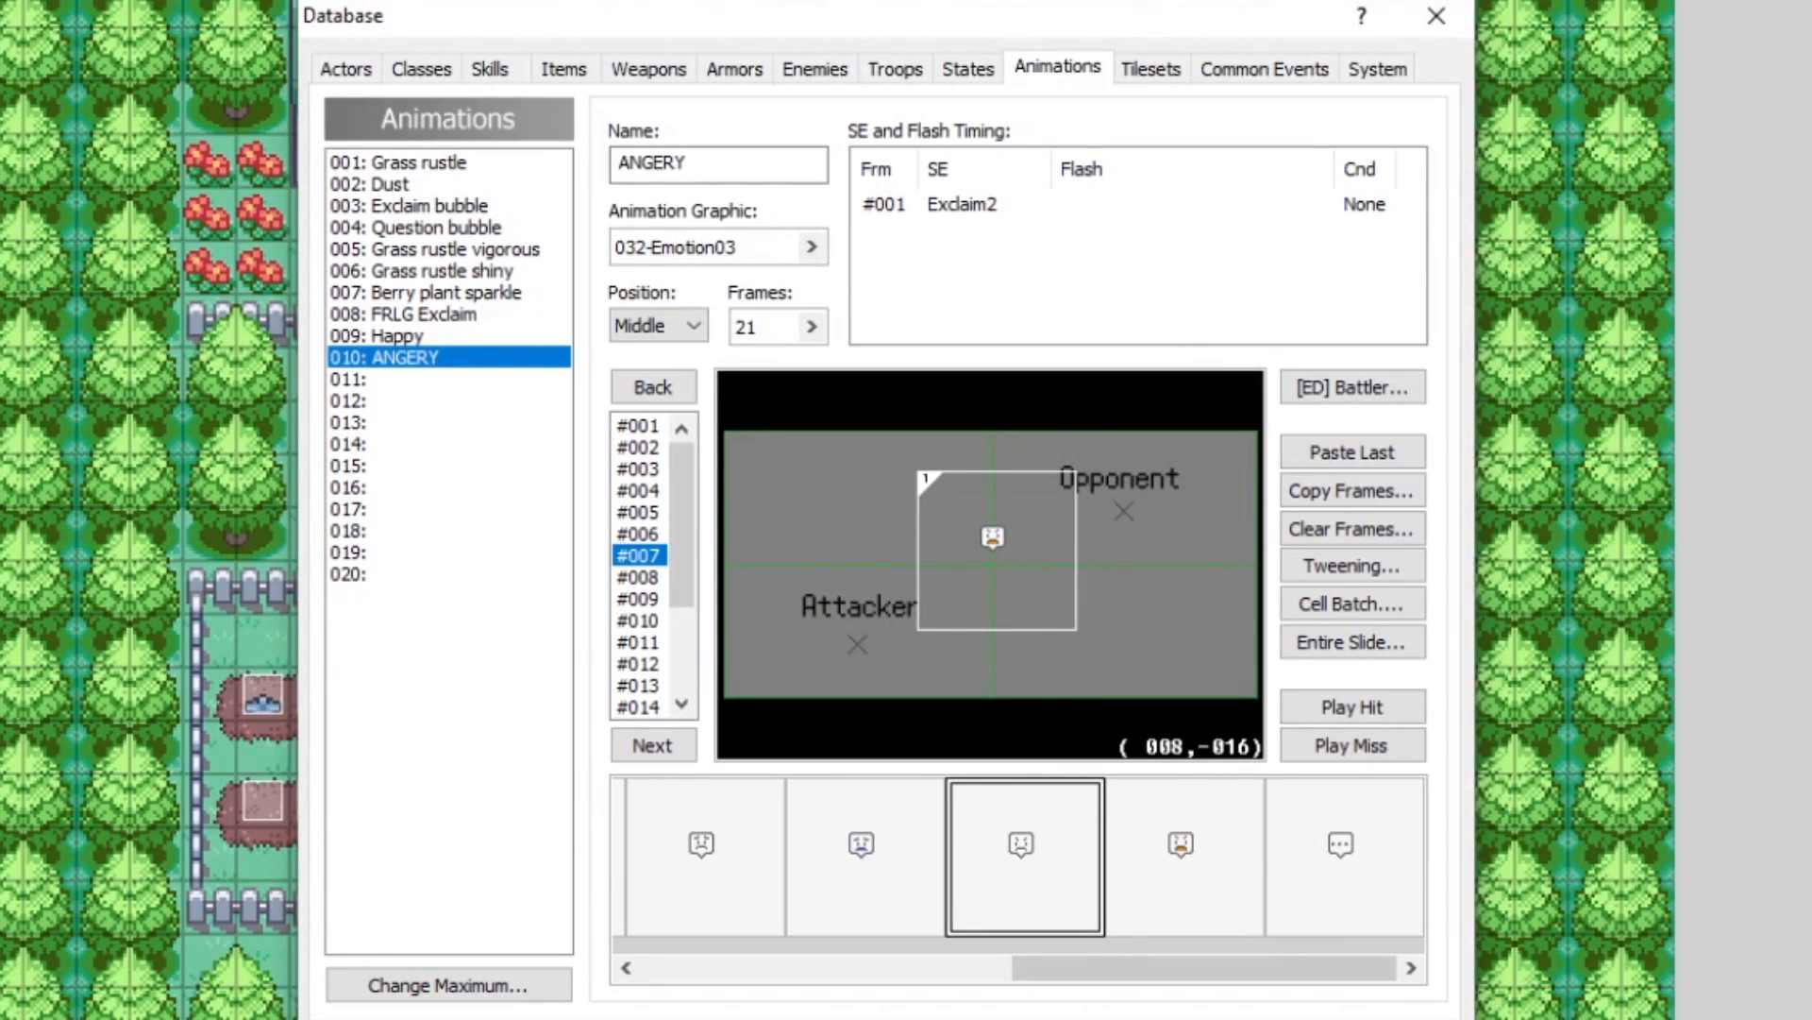
Step: Copy the open-mouth angry bubble forward into frames 8, 9 and 10
key(Down)
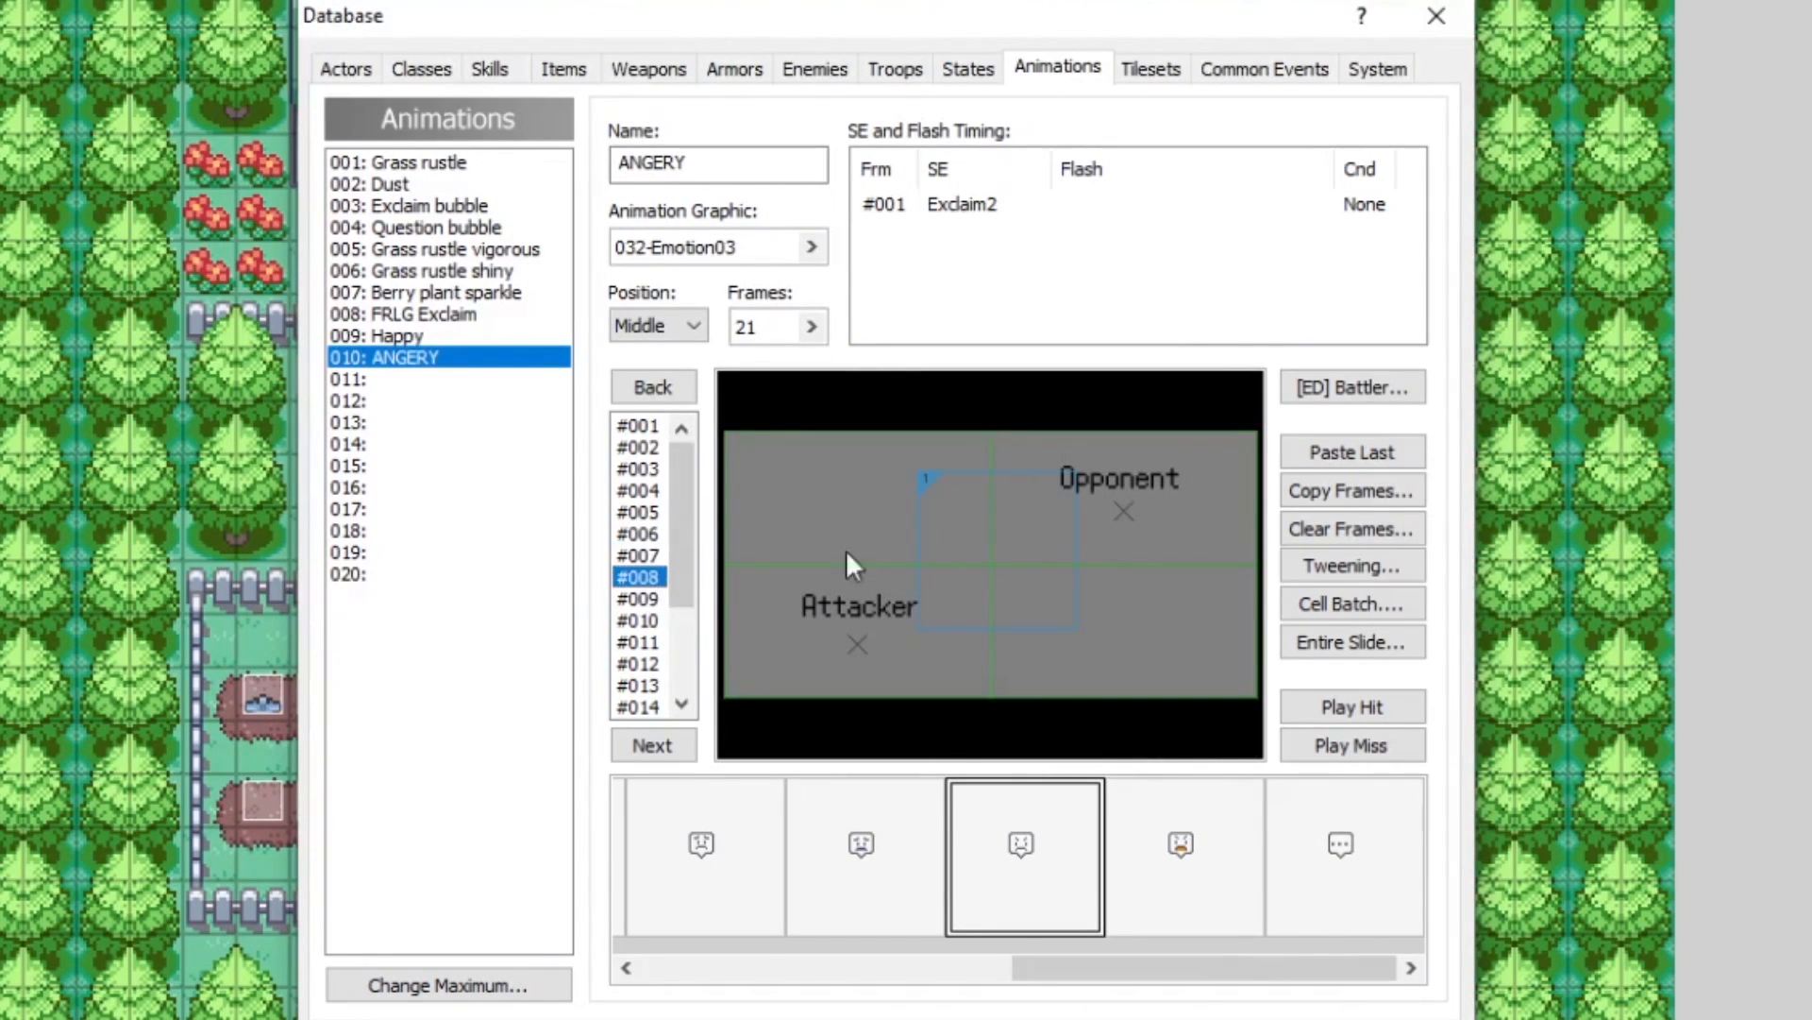
click(1333, 444)
key(Down)
click(1329, 448)
click(659, 621)
click(1298, 453)
Step: Try pattern 10 for the bubble in frame 10
drag(665, 562, 652, 630)
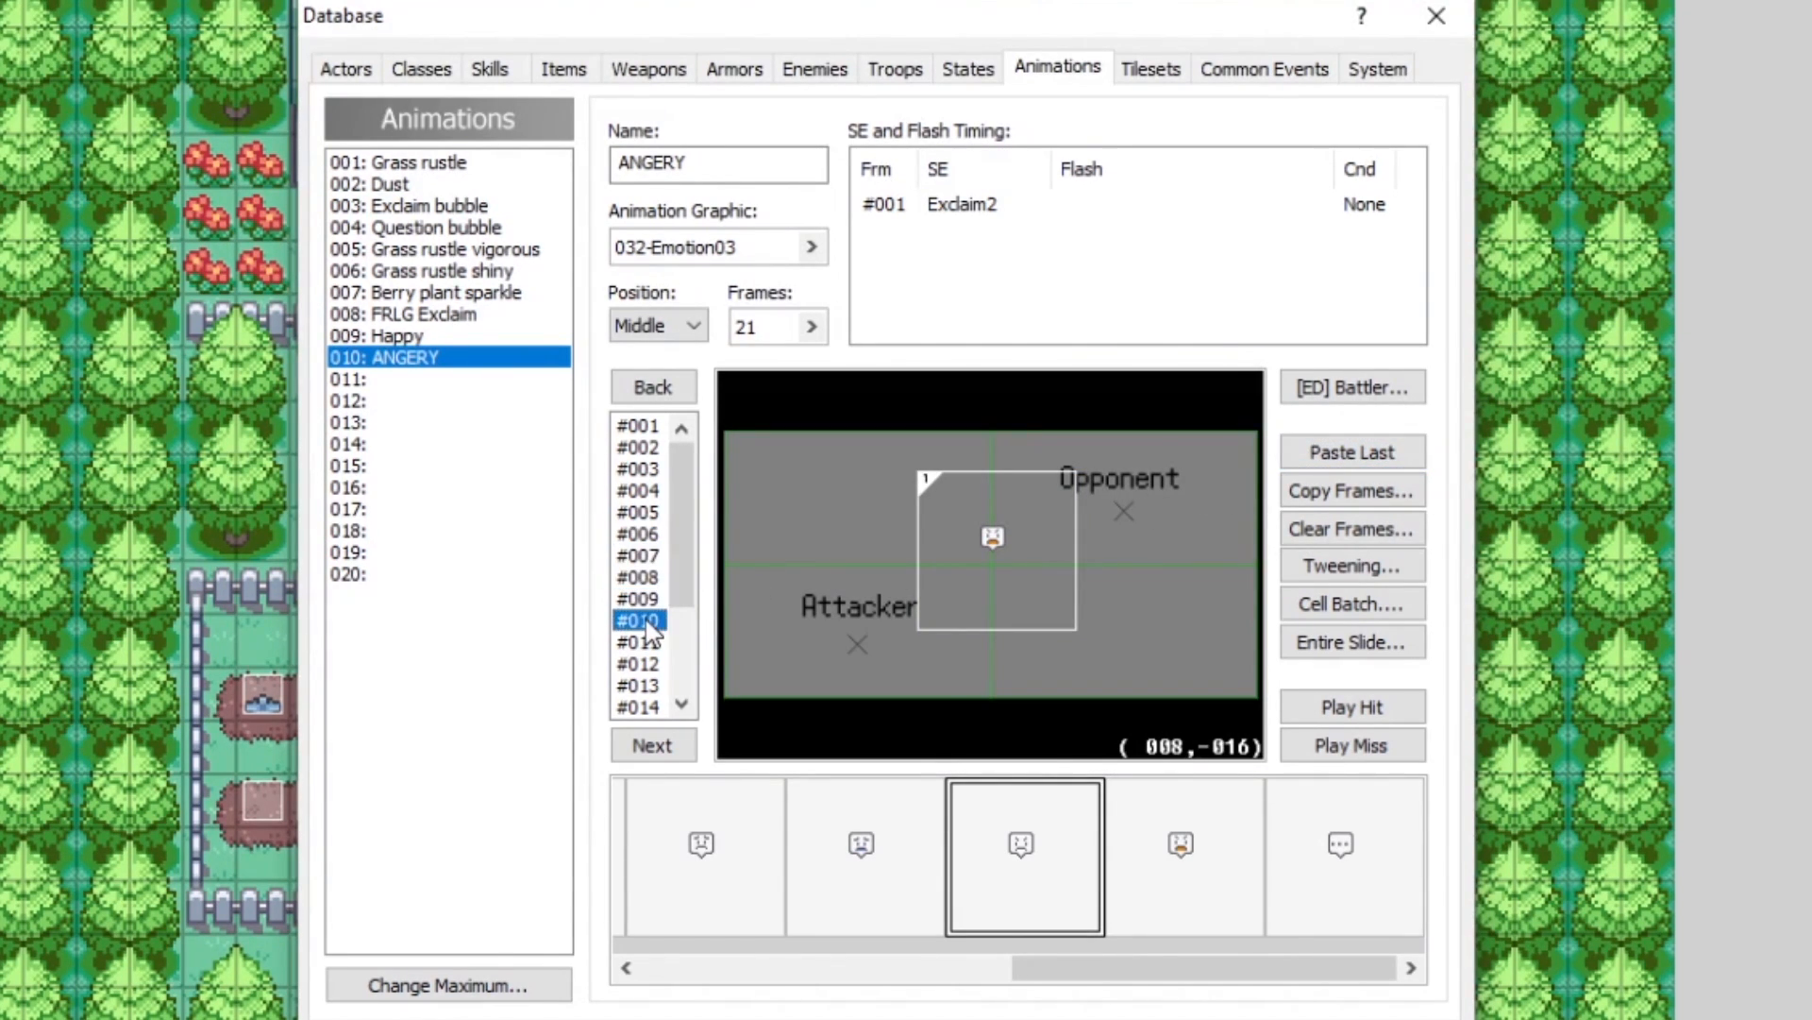
right_click(967, 530)
click(1018, 550)
click(849, 515)
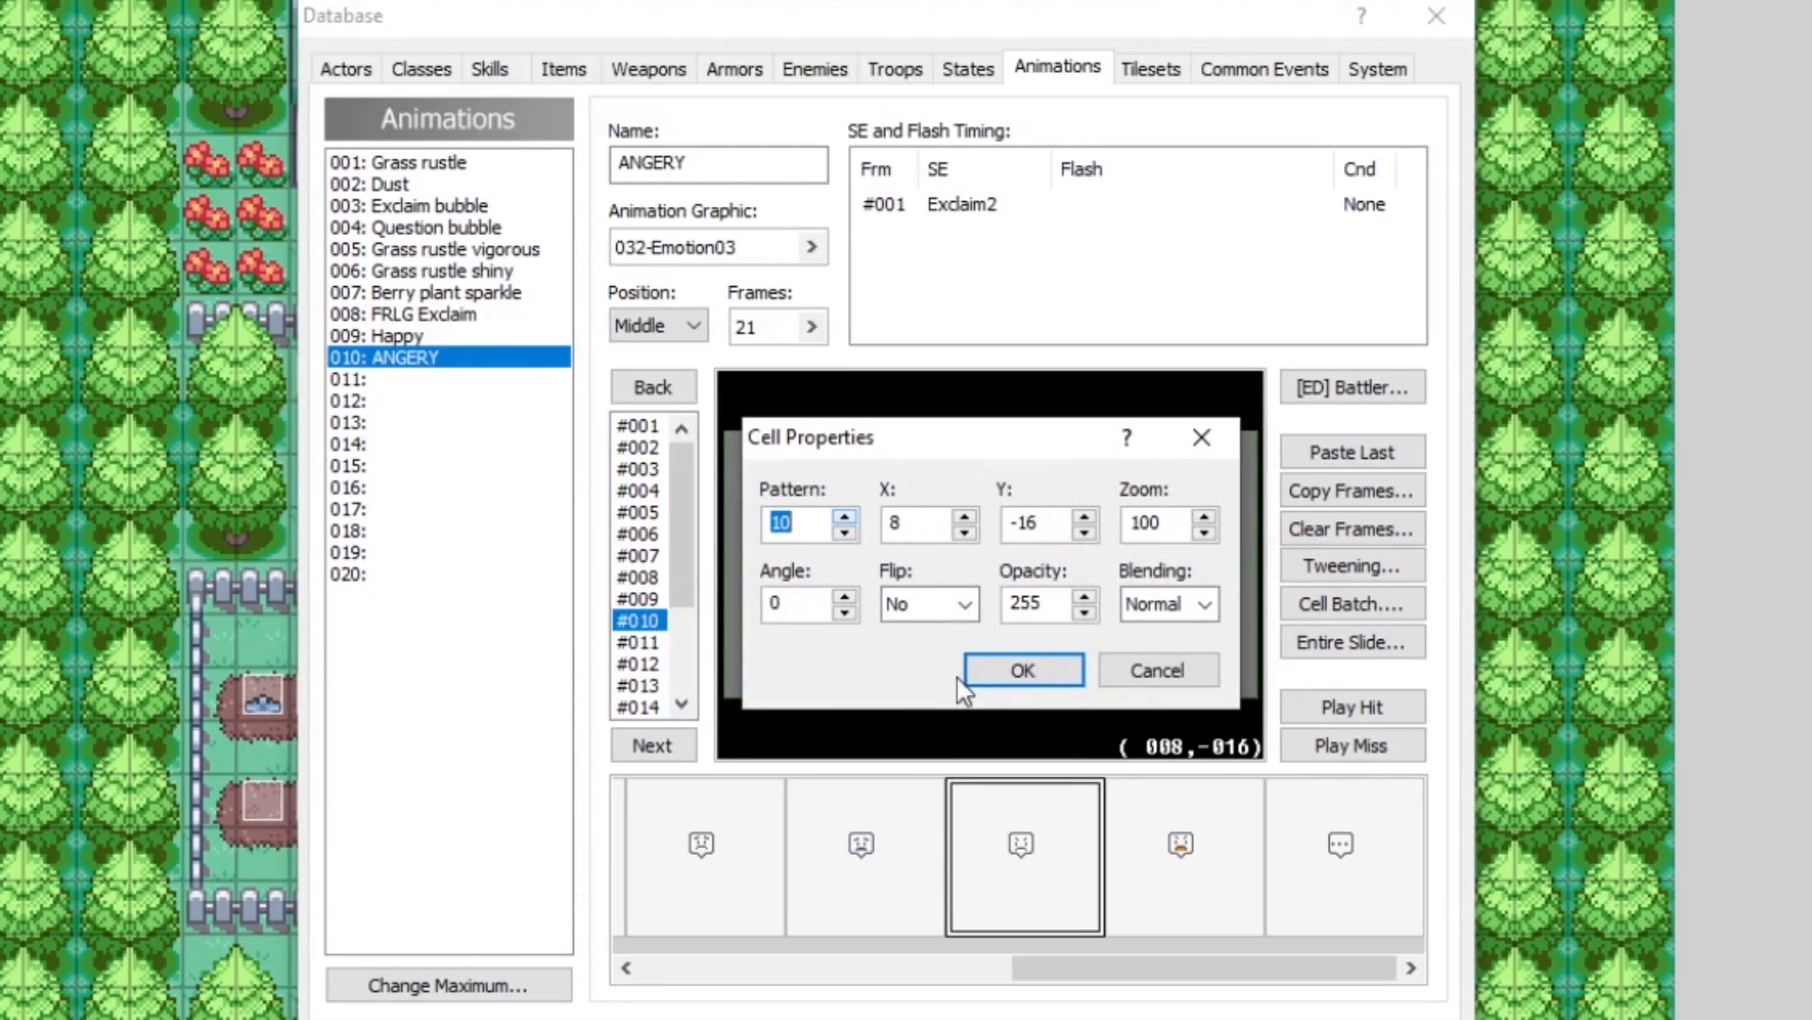
click(1019, 665)
Step: Set frame 10's bubble to the closed-mouth angry face, pattern 8
right_click(983, 536)
click(1028, 580)
click(845, 534)
click(1007, 671)
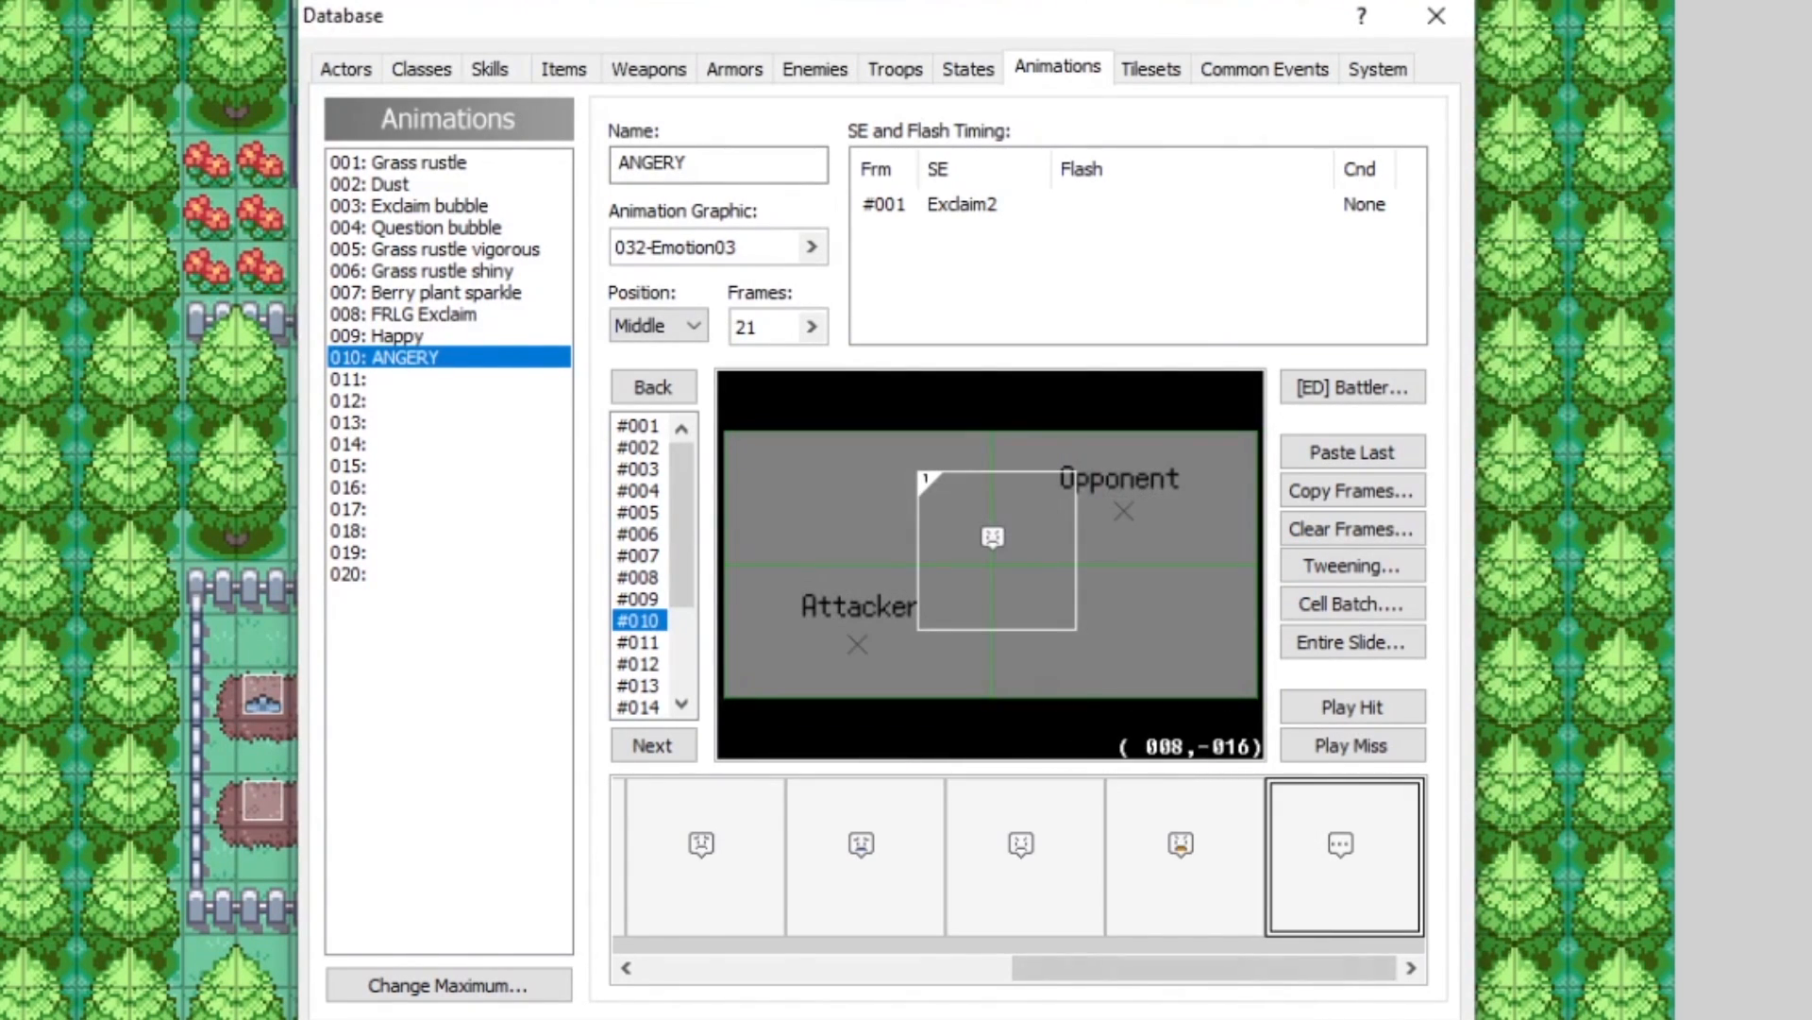
click(1114, 854)
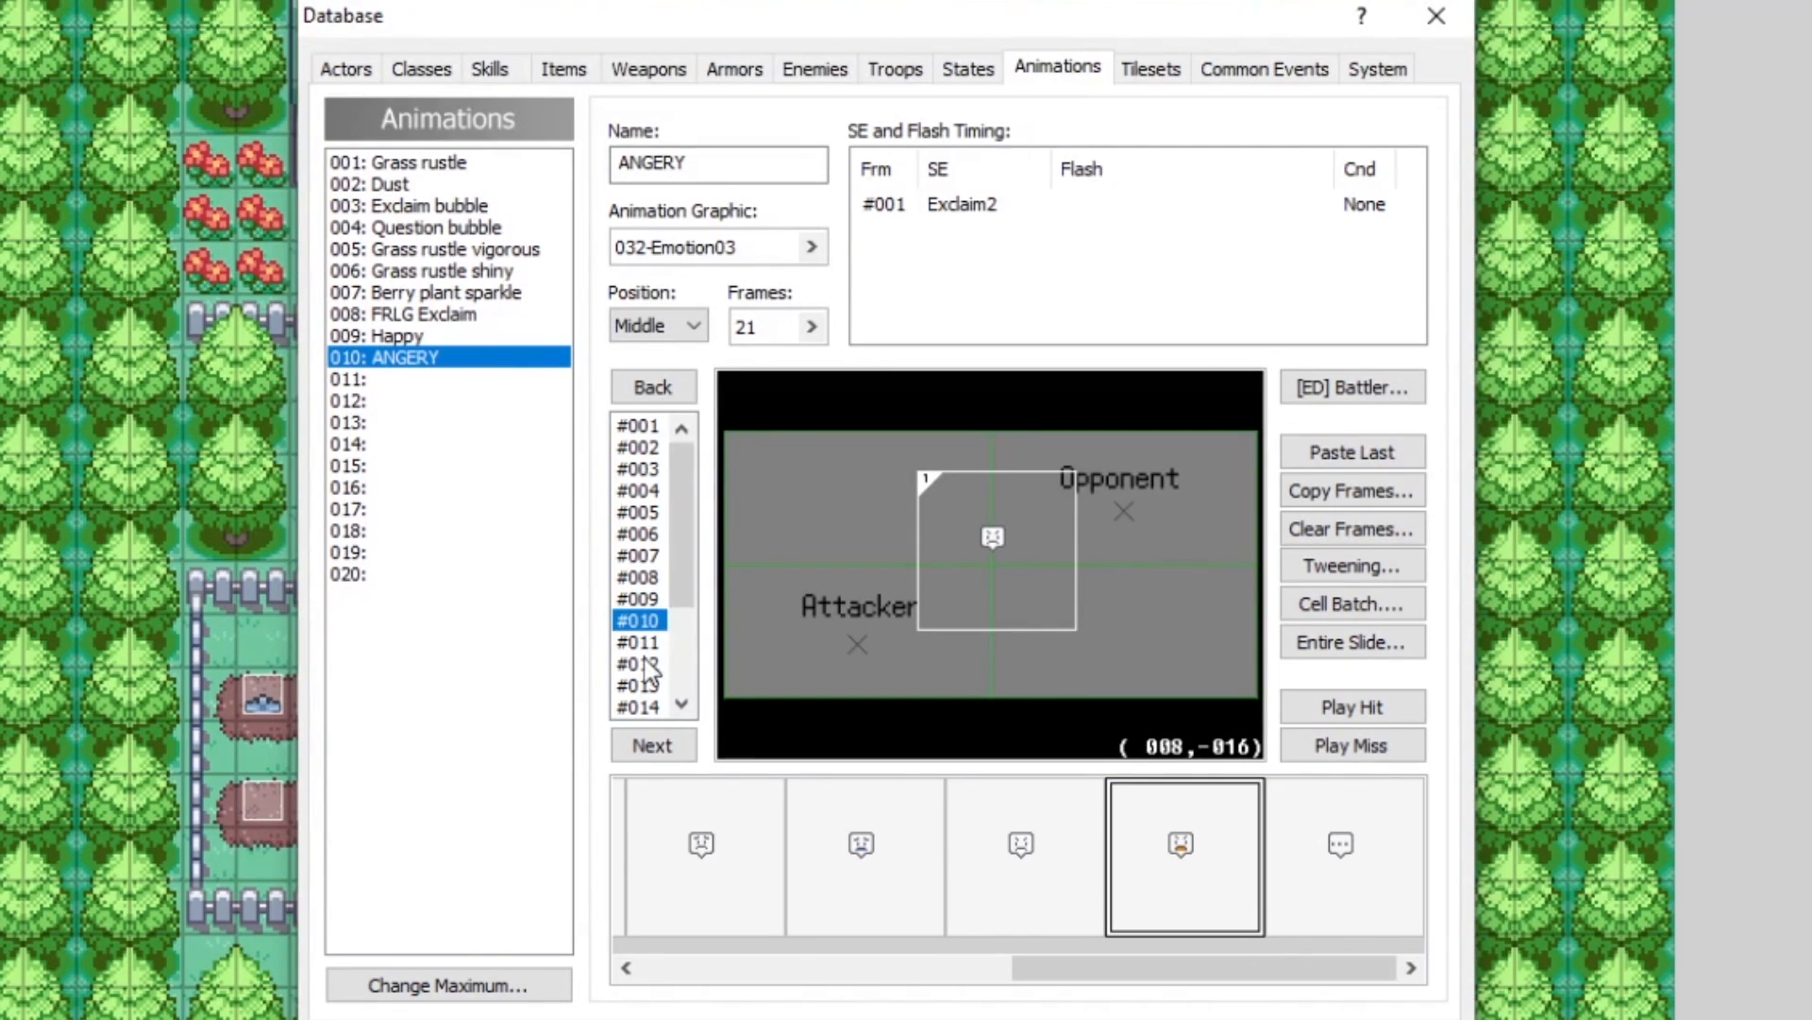
Step: Copy the closed-mouth angry bubble forward into frames 11, 12 and 13
click(633, 603)
click(640, 623)
click(638, 643)
click(1340, 455)
click(638, 664)
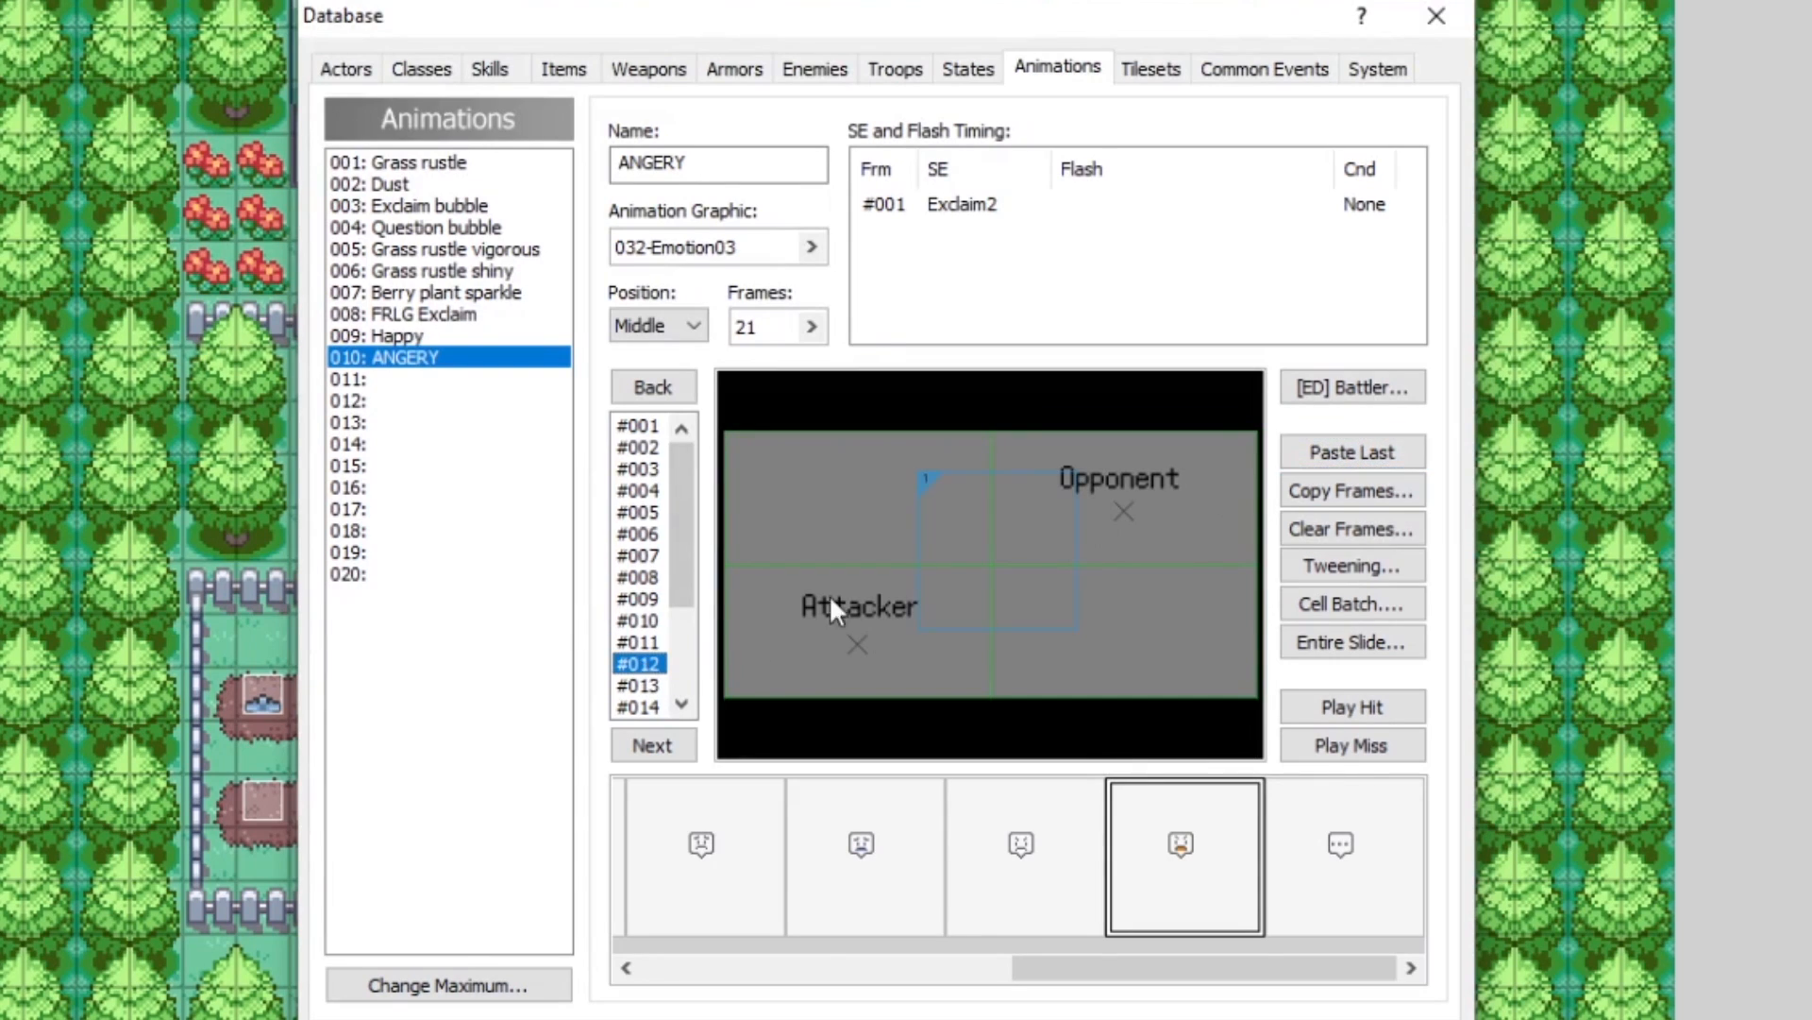
click(1390, 452)
click(638, 685)
click(1340, 454)
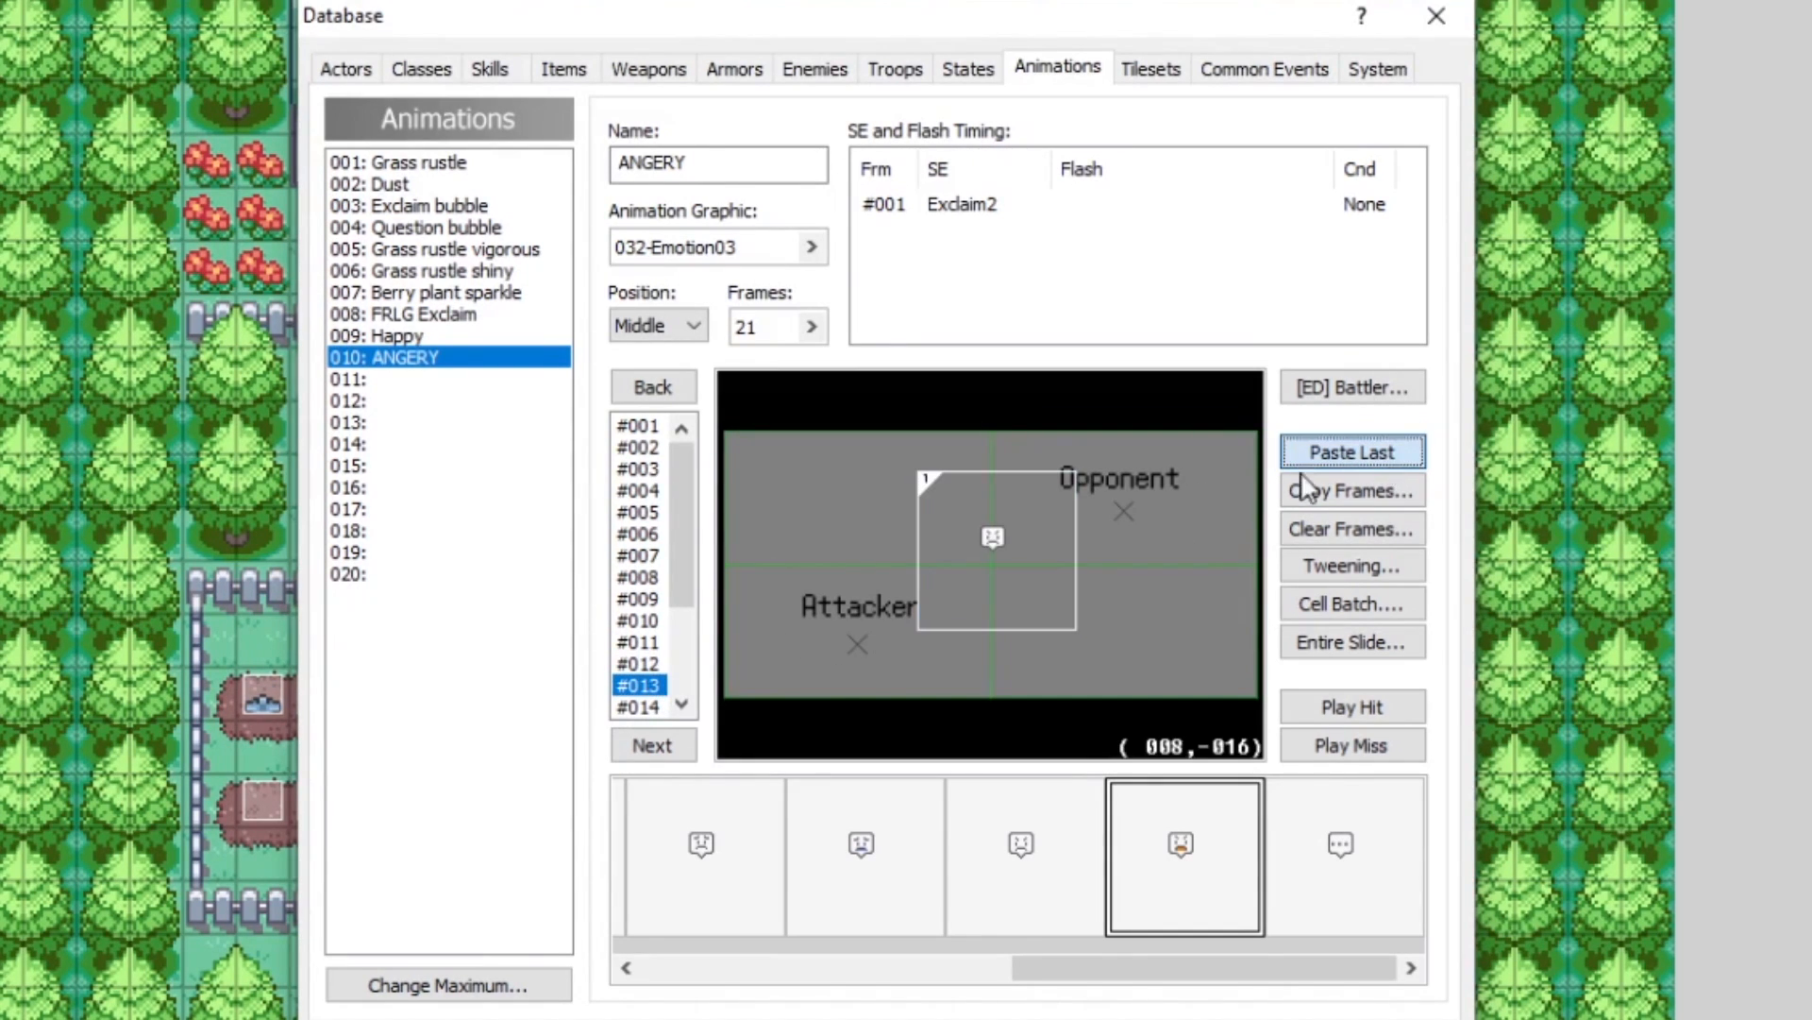
Step: Change frame 13's bubble to the open-mouth angry face, pattern 9
right_click(1032, 558)
click(1145, 571)
click(846, 516)
click(1019, 670)
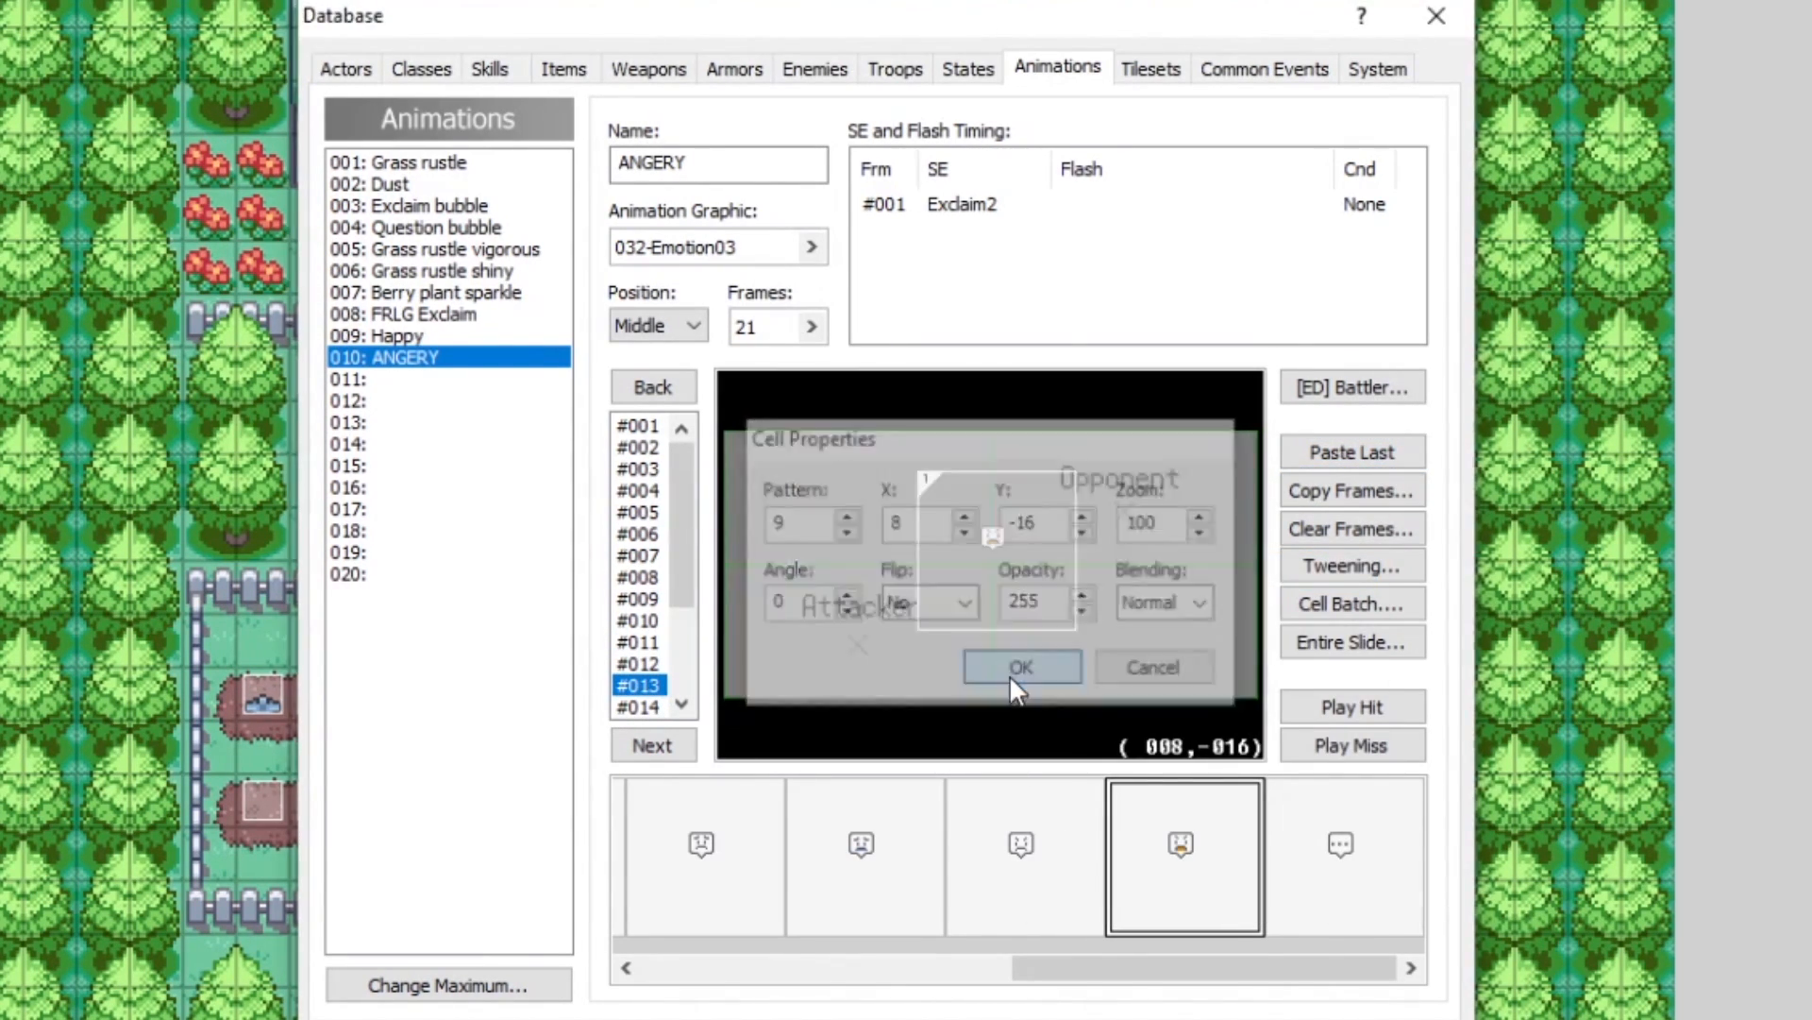
Step: Copy the open-mouth bubble forward into frames 14 to 16 and set frame 16's bubble to pattern 8
scroll(649, 590, down, 2)
click(639, 576)
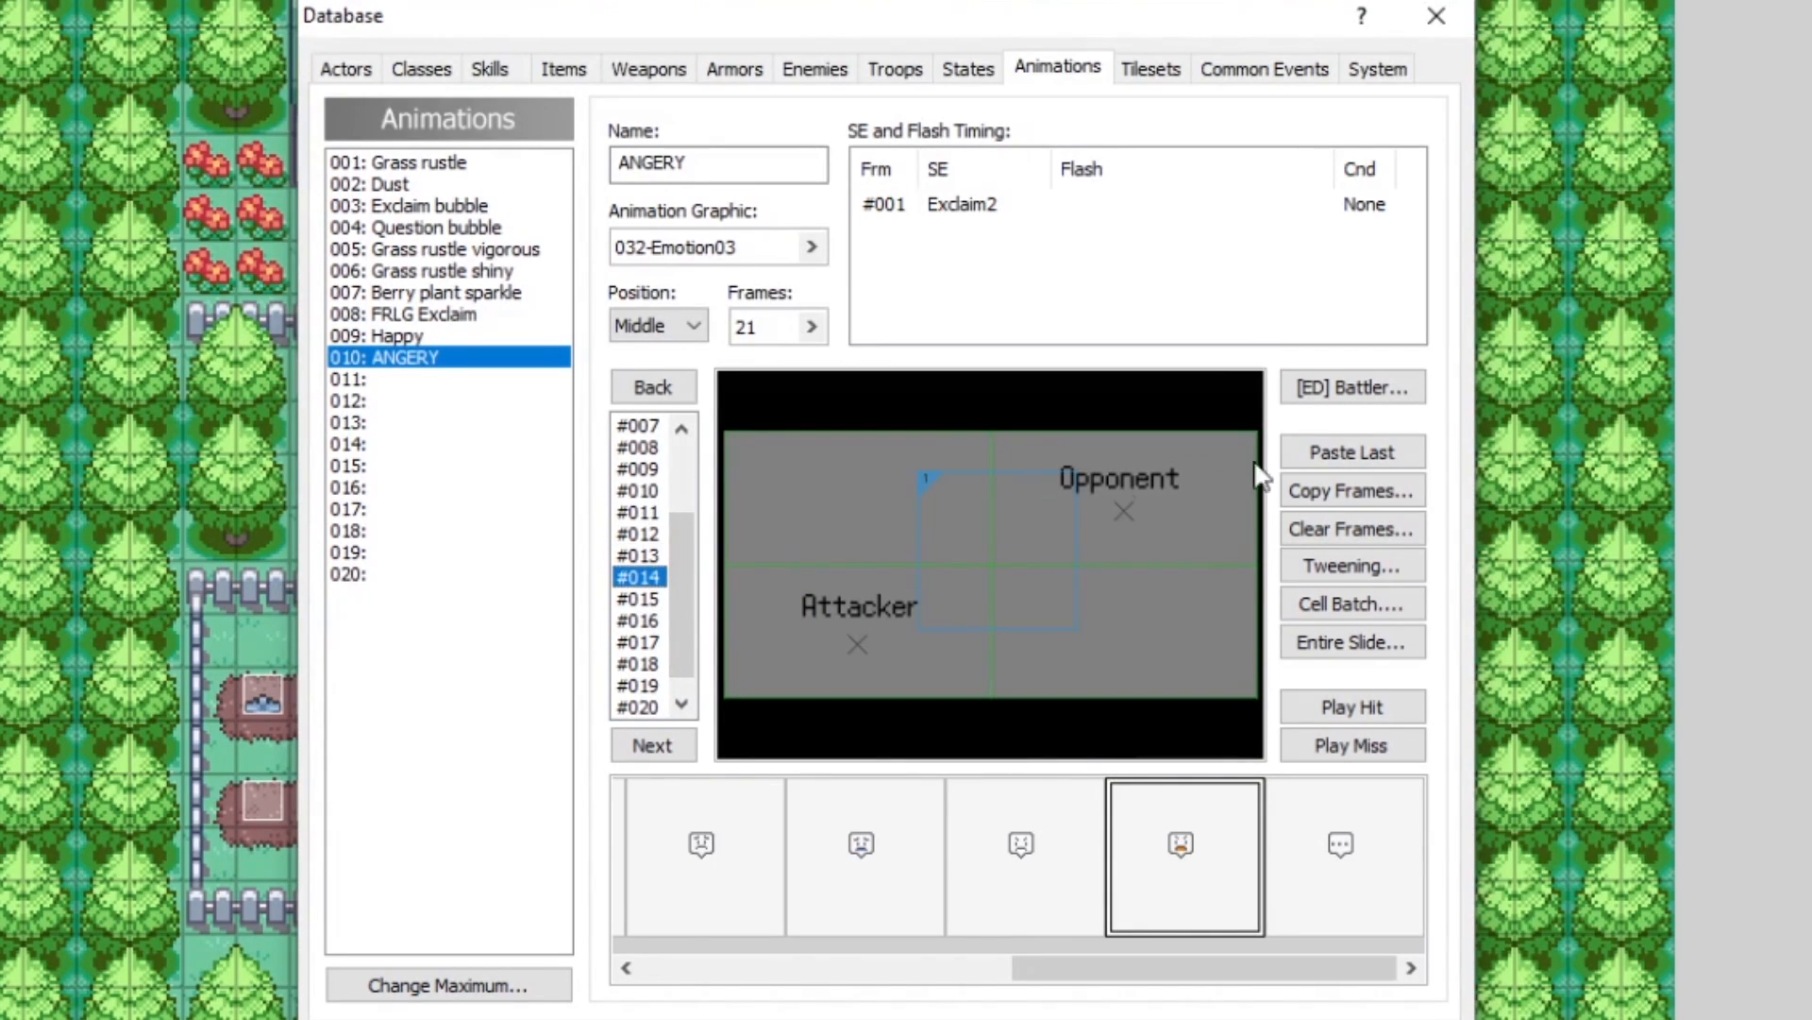
click(1340, 454)
click(642, 597)
click(1340, 453)
click(640, 620)
click(1341, 454)
right_click(996, 536)
click(1112, 575)
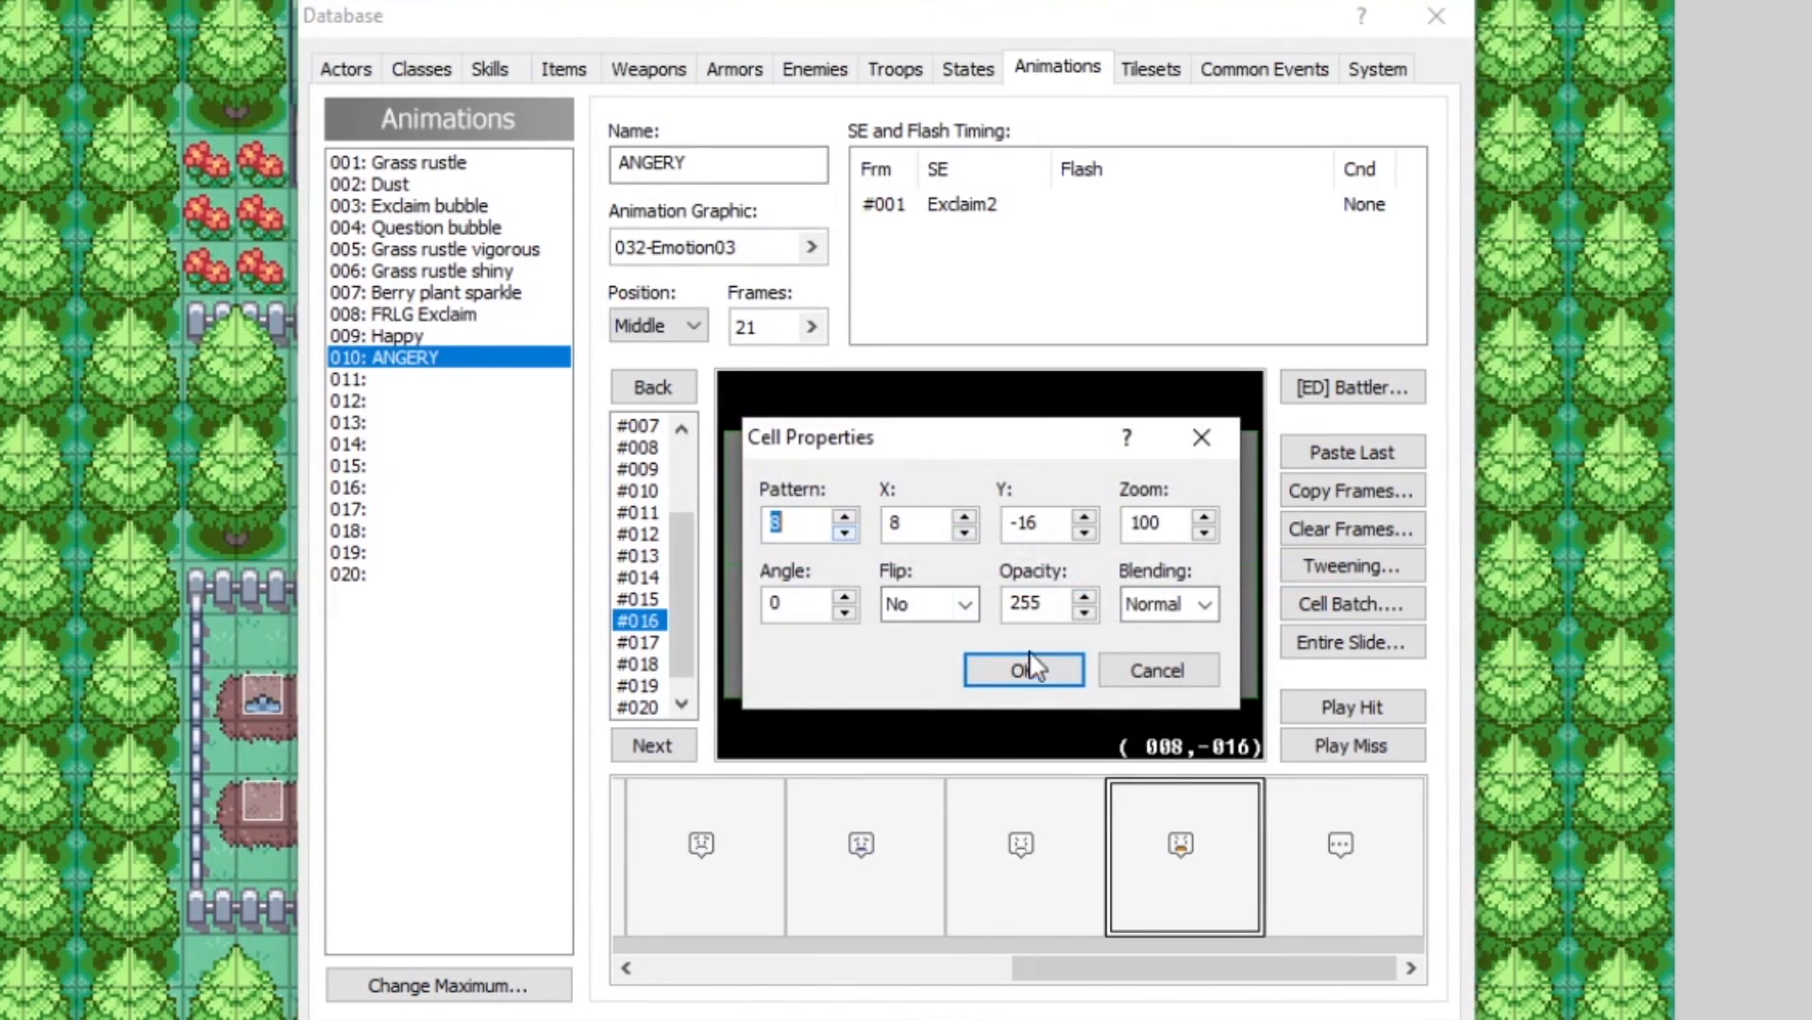
click(1025, 668)
Step: Copy the closed-mouth angry bubble forward into frames 17, 18 and 19
click(650, 642)
click(1313, 453)
click(649, 663)
click(1307, 457)
scroll(676, 605, down, 1)
click(638, 670)
right_click(993, 557)
click(1289, 457)
Step: Change frame 19's bubble to the open-mouth angry face, pattern 9
right_click(995, 557)
click(1067, 574)
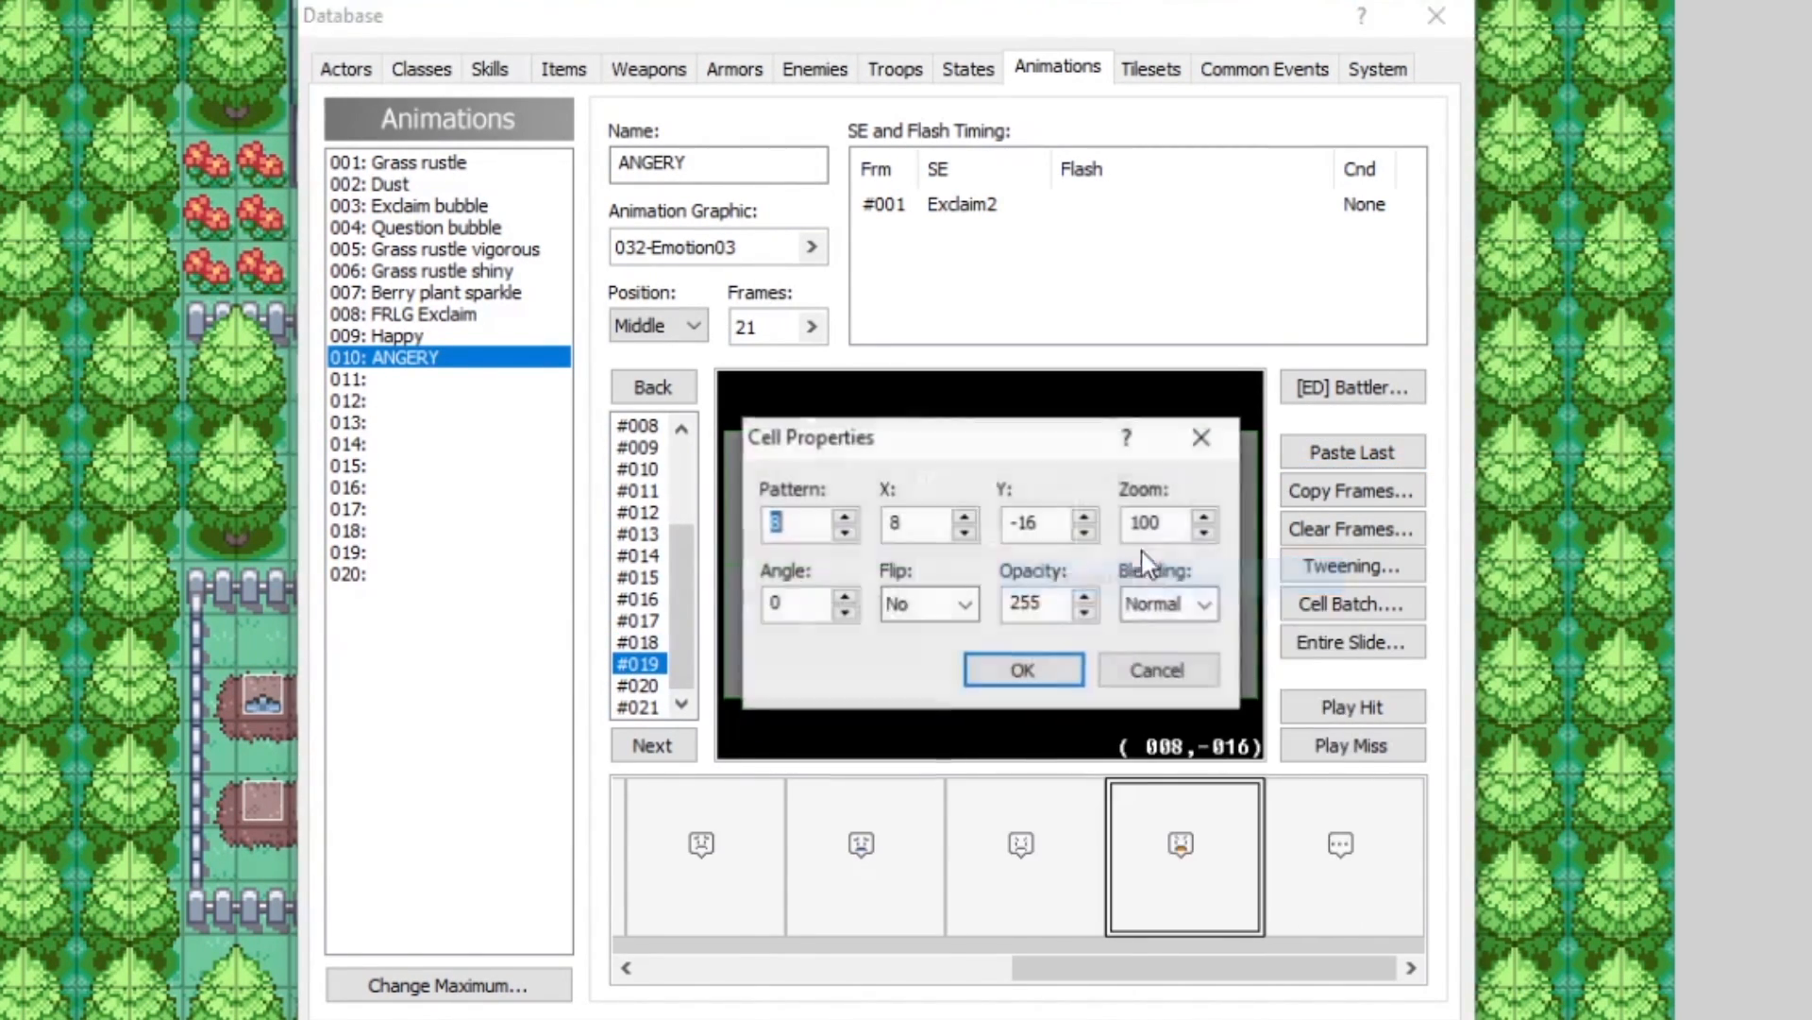
click(844, 533)
click(849, 515)
click(1022, 669)
Step: Copy the open-mouth angry bubble into the final frames 20 and 21
click(638, 685)
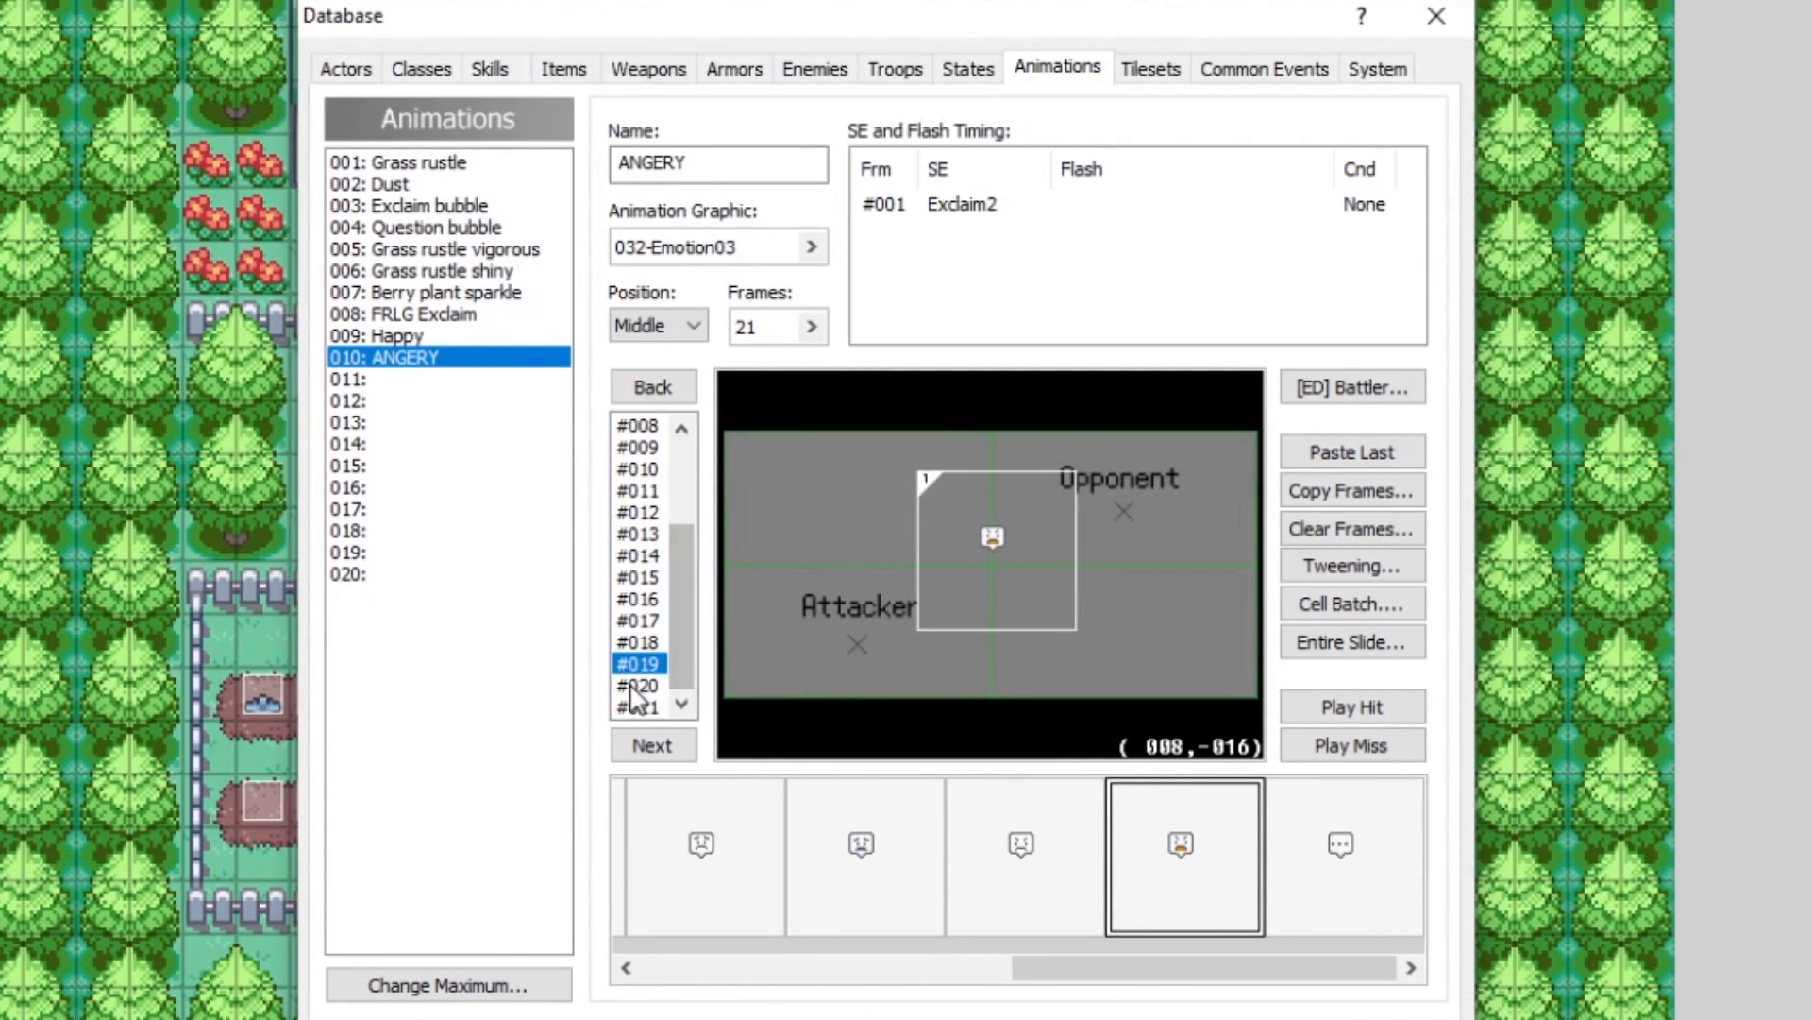
click(1350, 461)
click(651, 745)
click(1386, 457)
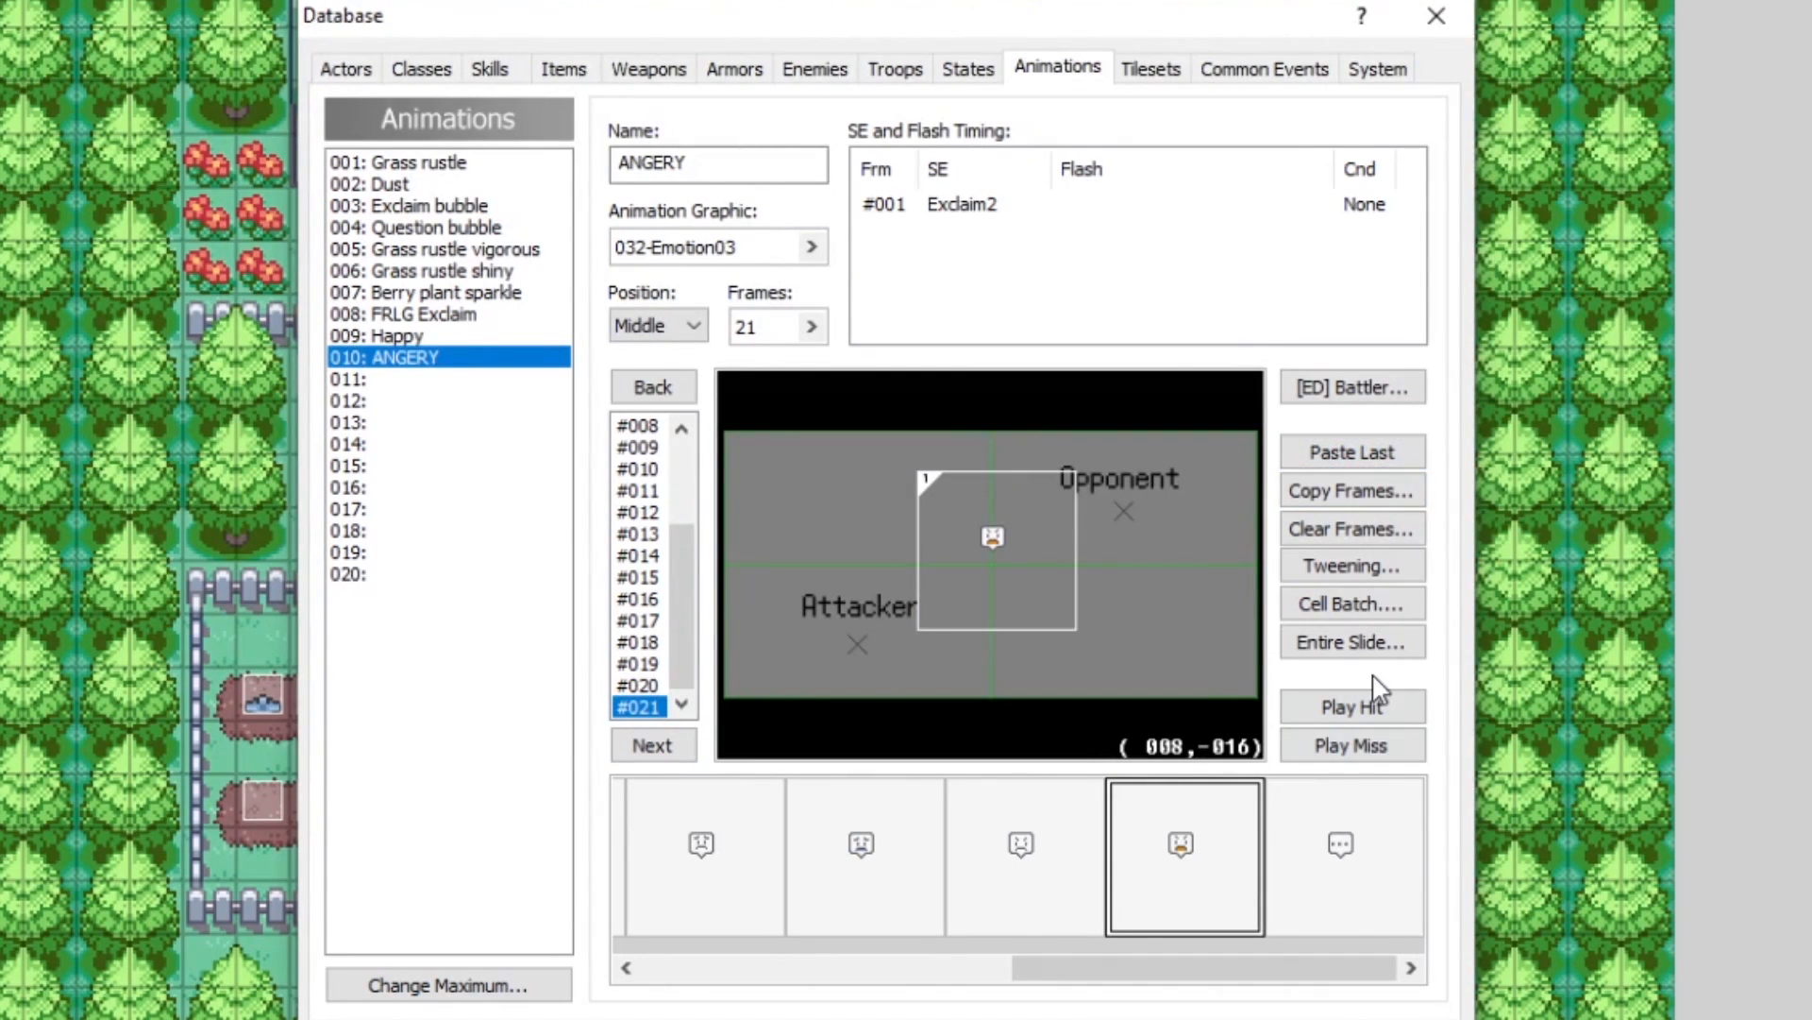
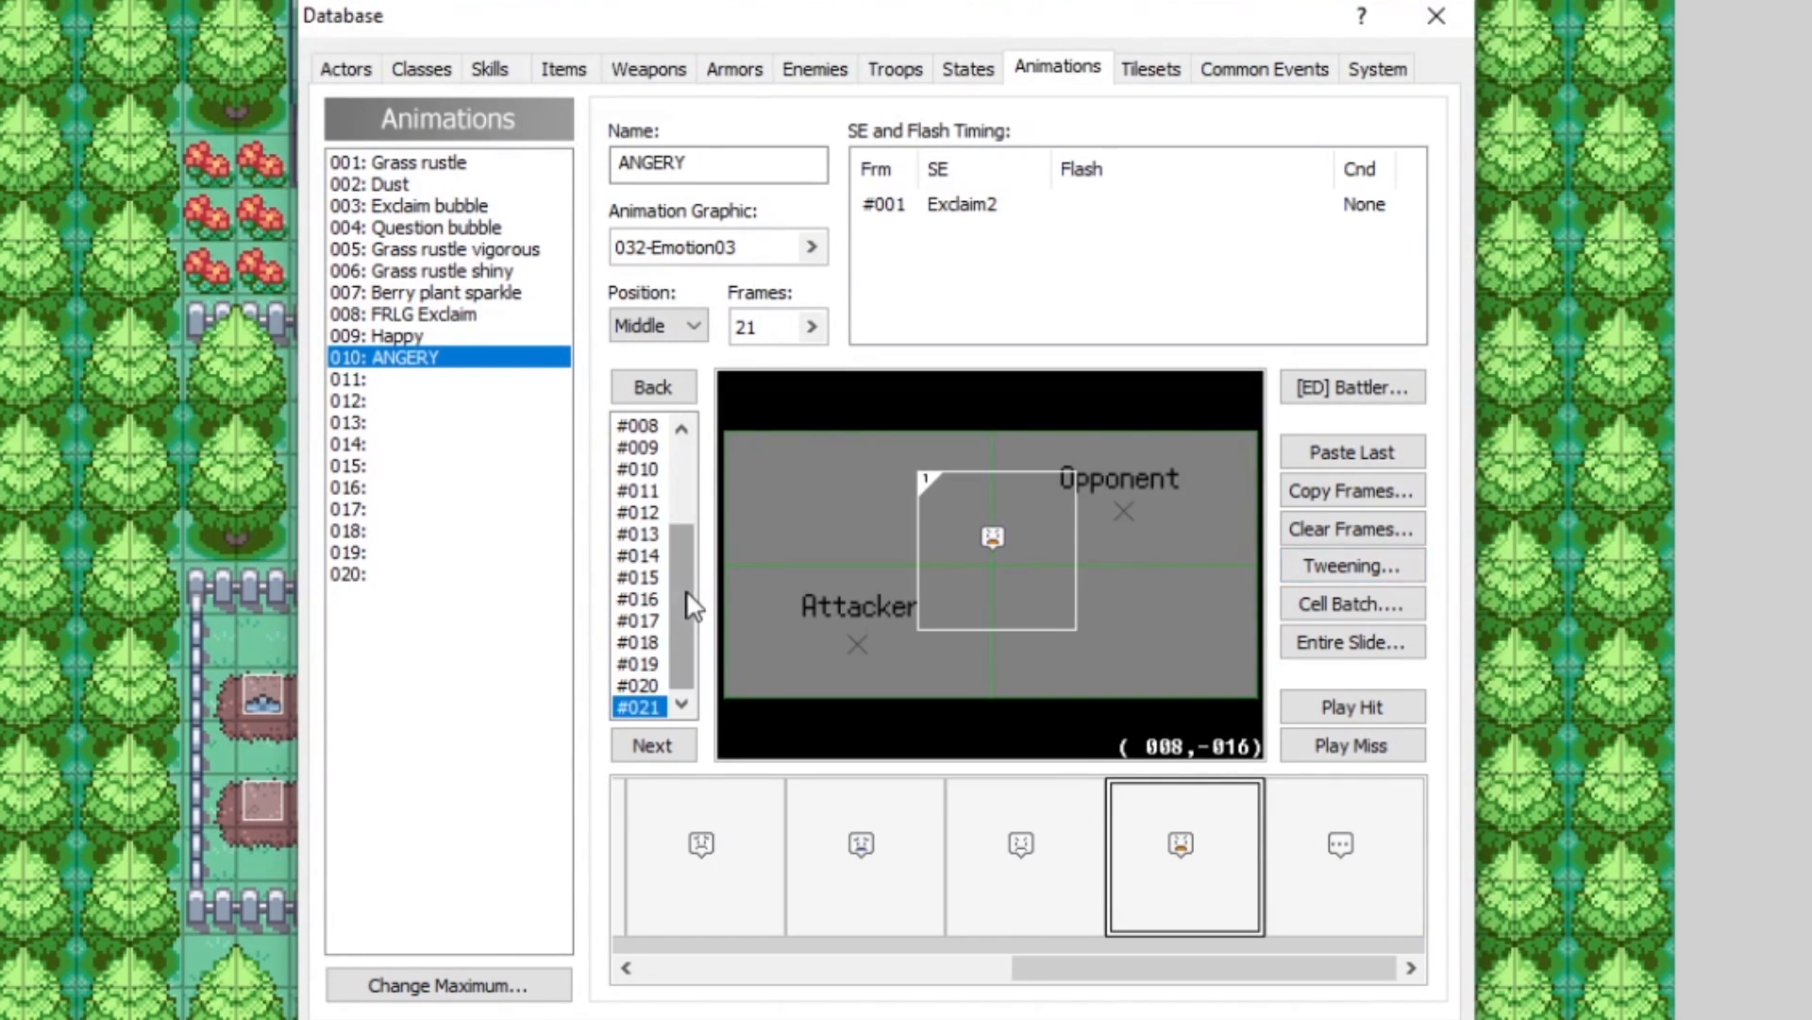
Step: Return to frame 1 of the ANGERY animation and preview it playing from the start
drag(680, 599, 672, 473)
click(642, 426)
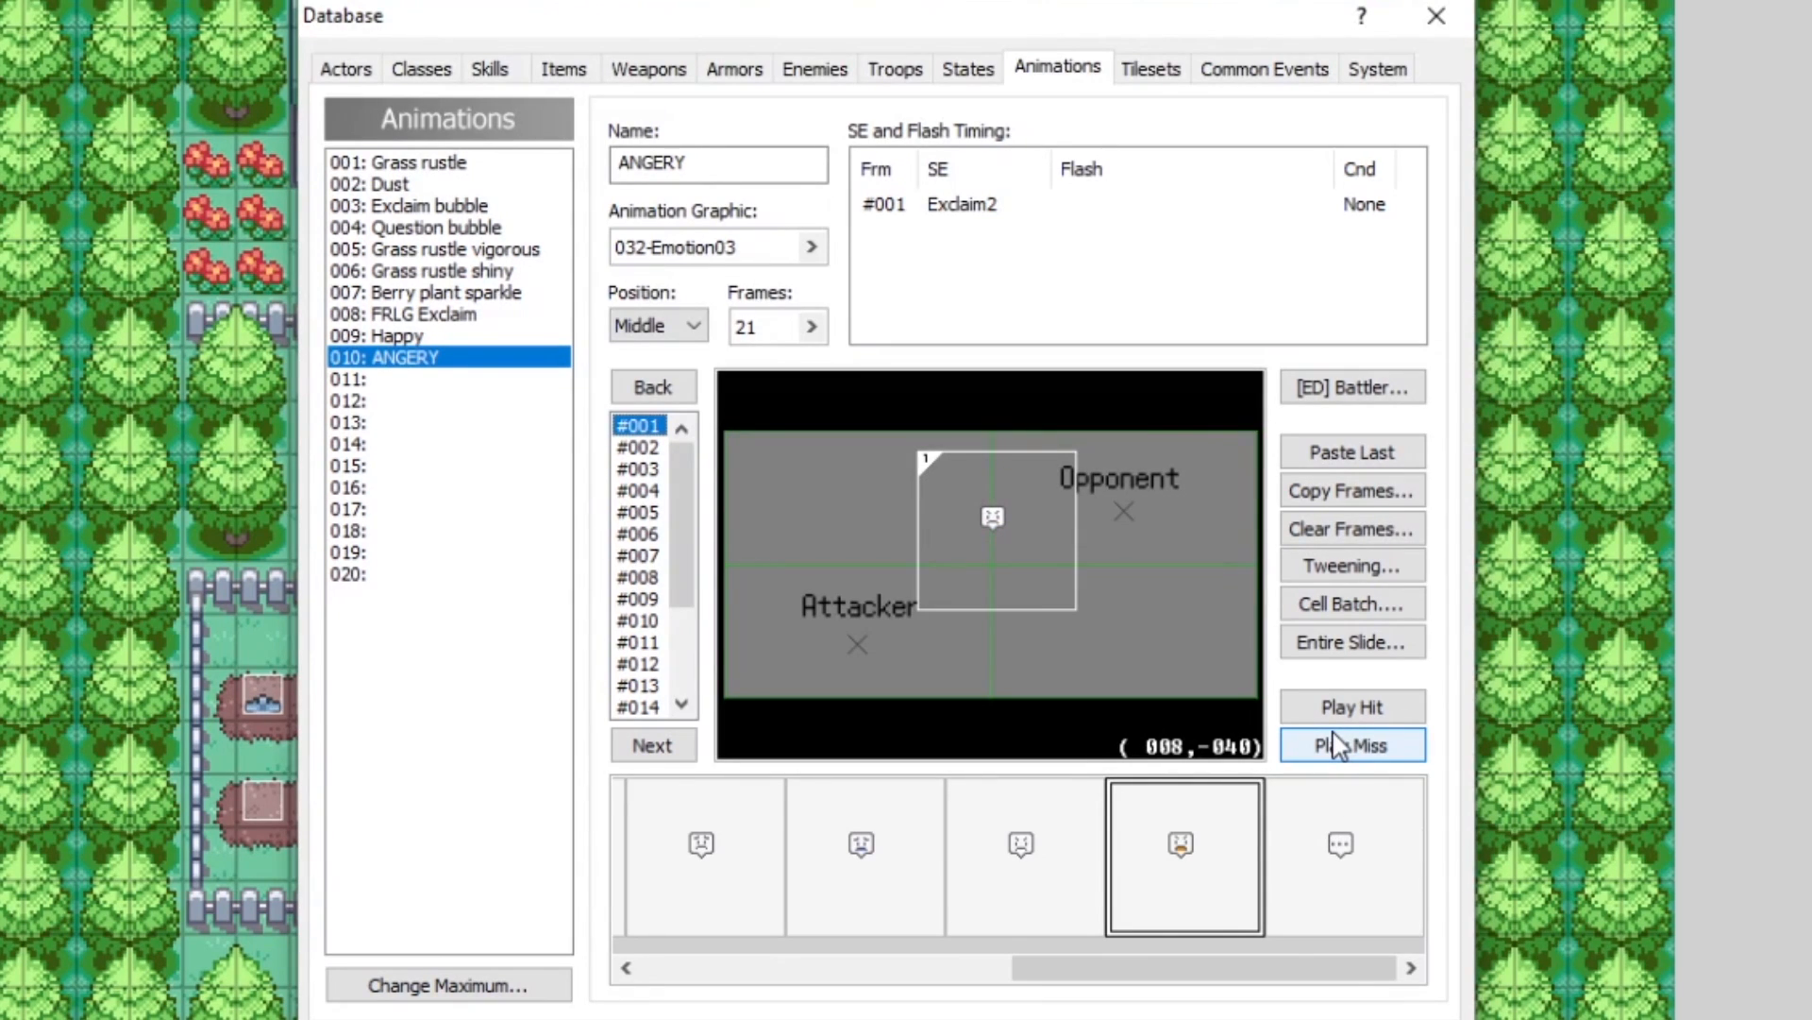
click(387, 337)
click(395, 311)
click(404, 335)
click(408, 358)
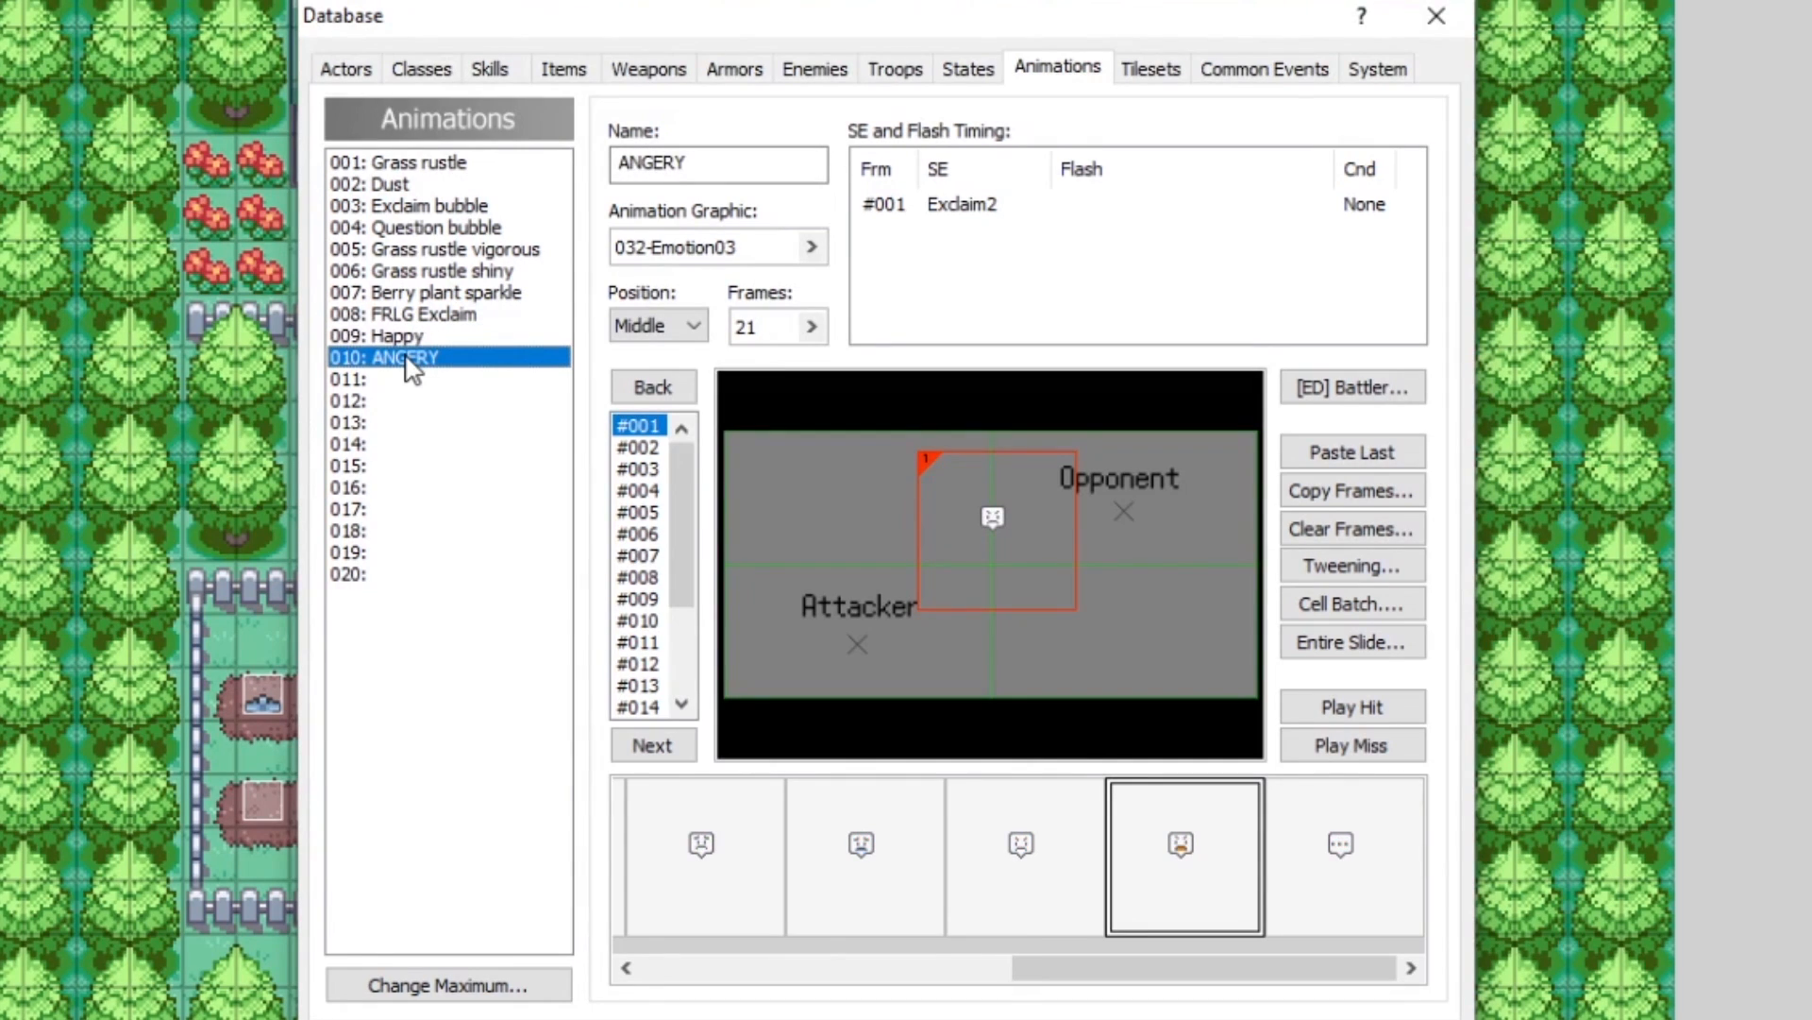
click(1333, 710)
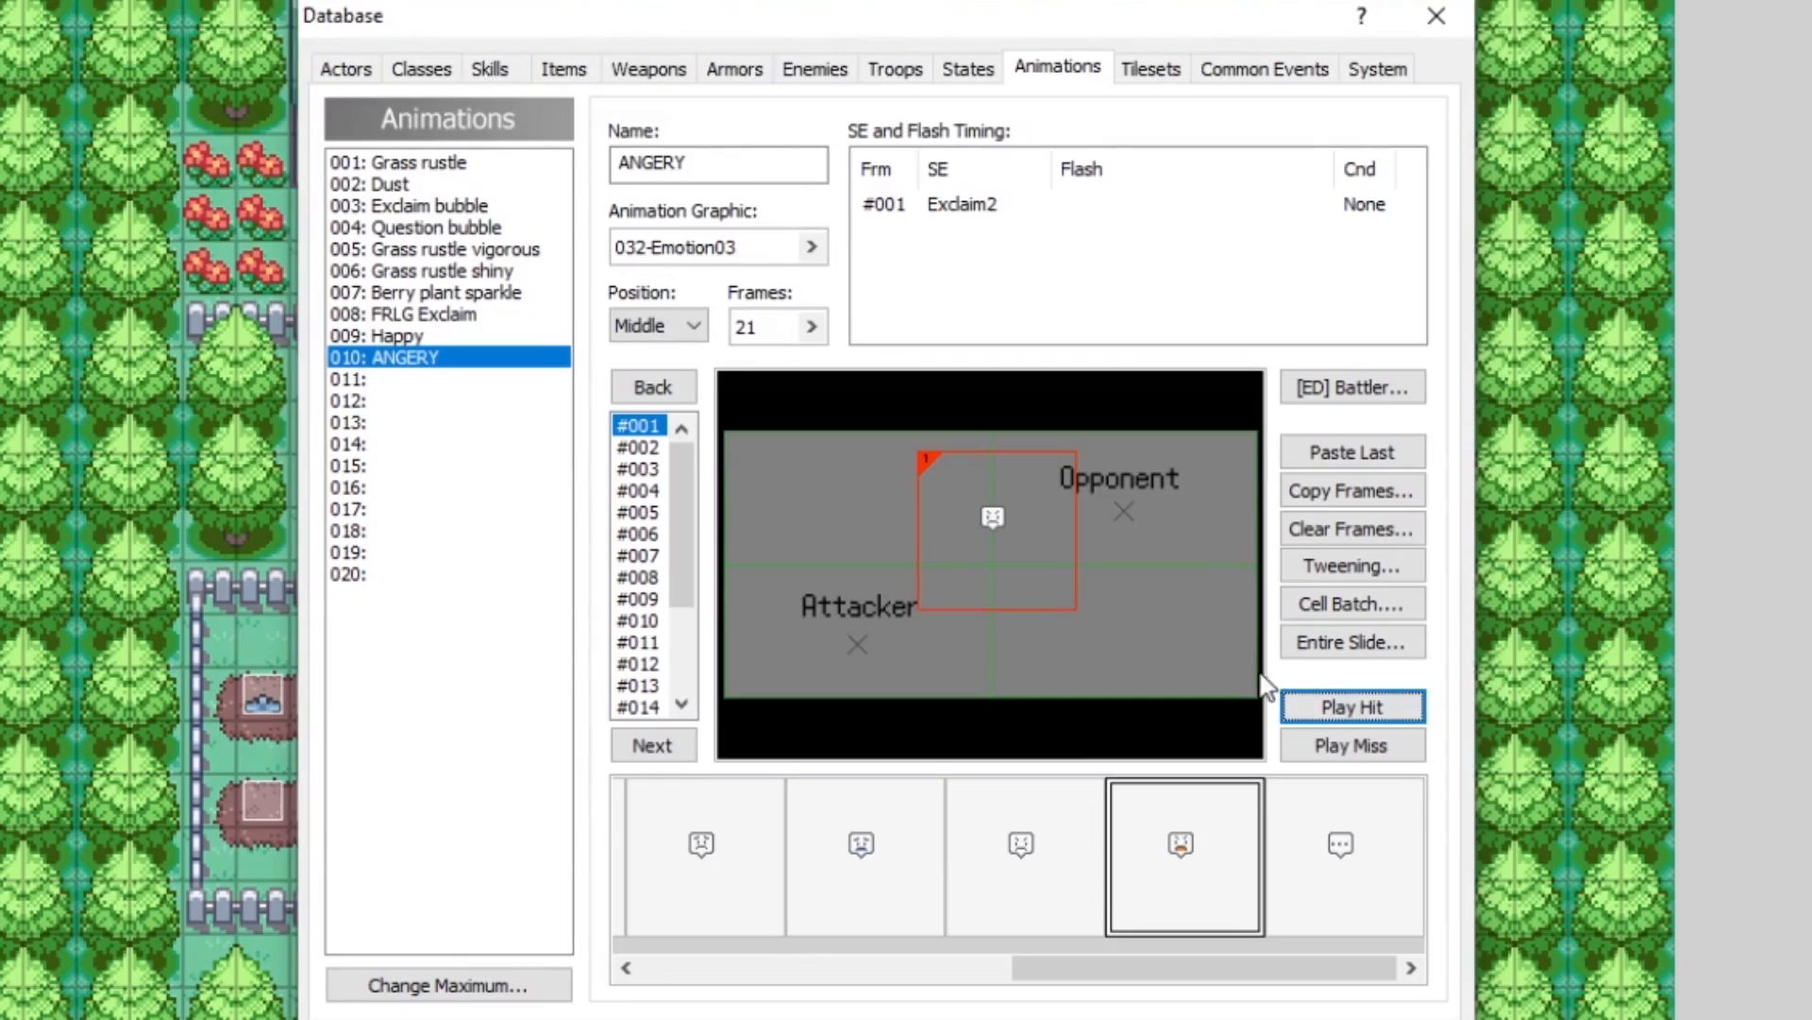
click(1322, 710)
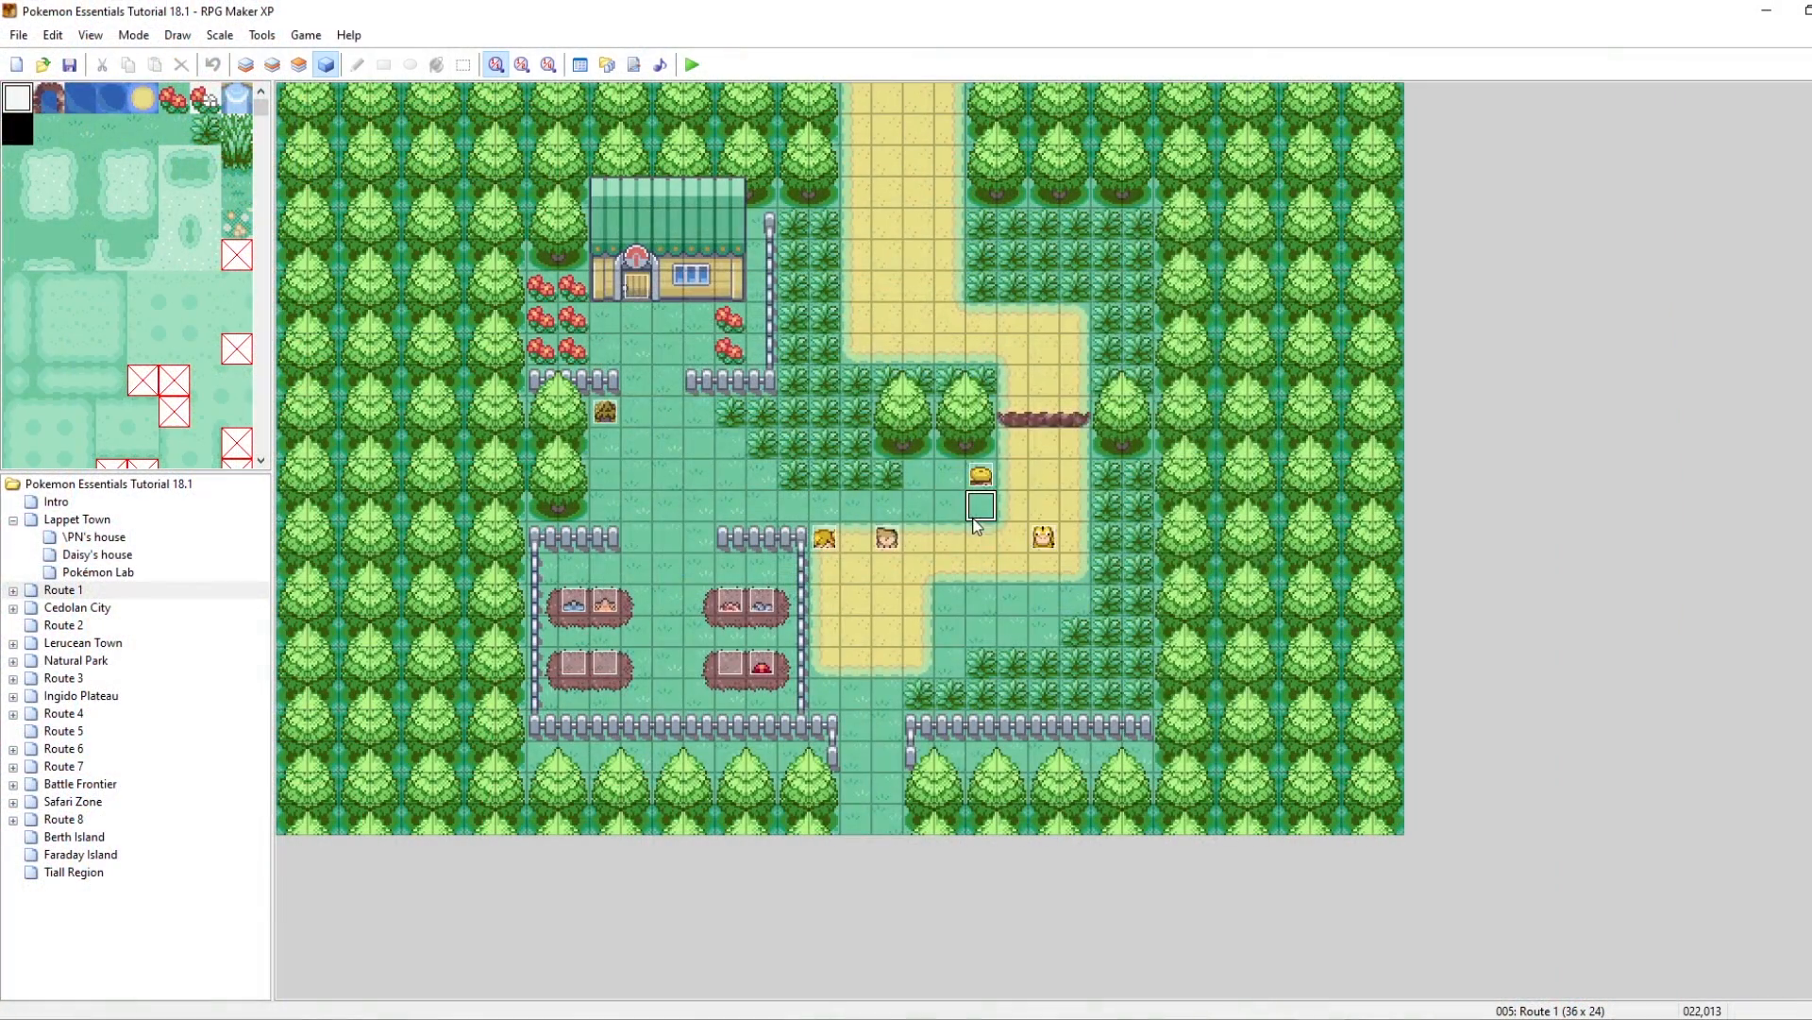
Step: Append a Show Animation command to the Psyduck event that plays 010: ANGERY on This event
double_click(1043, 537)
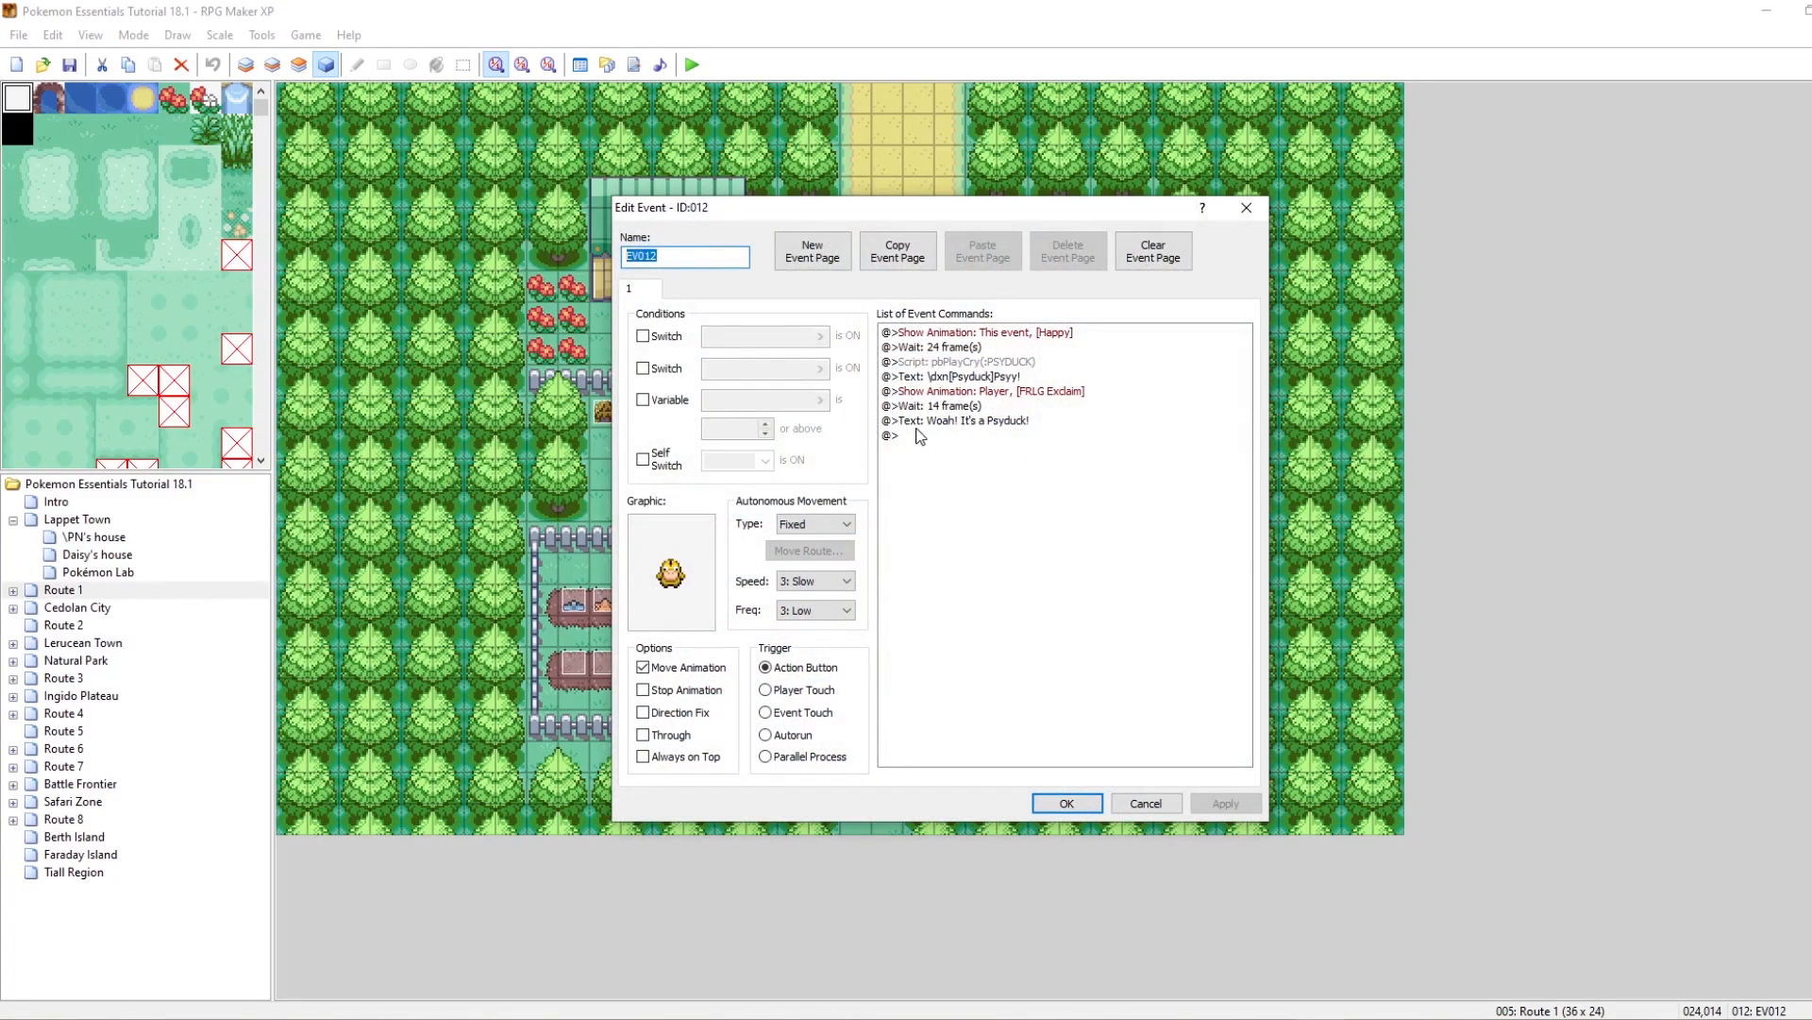
click(921, 437)
right_click(930, 436)
click(954, 442)
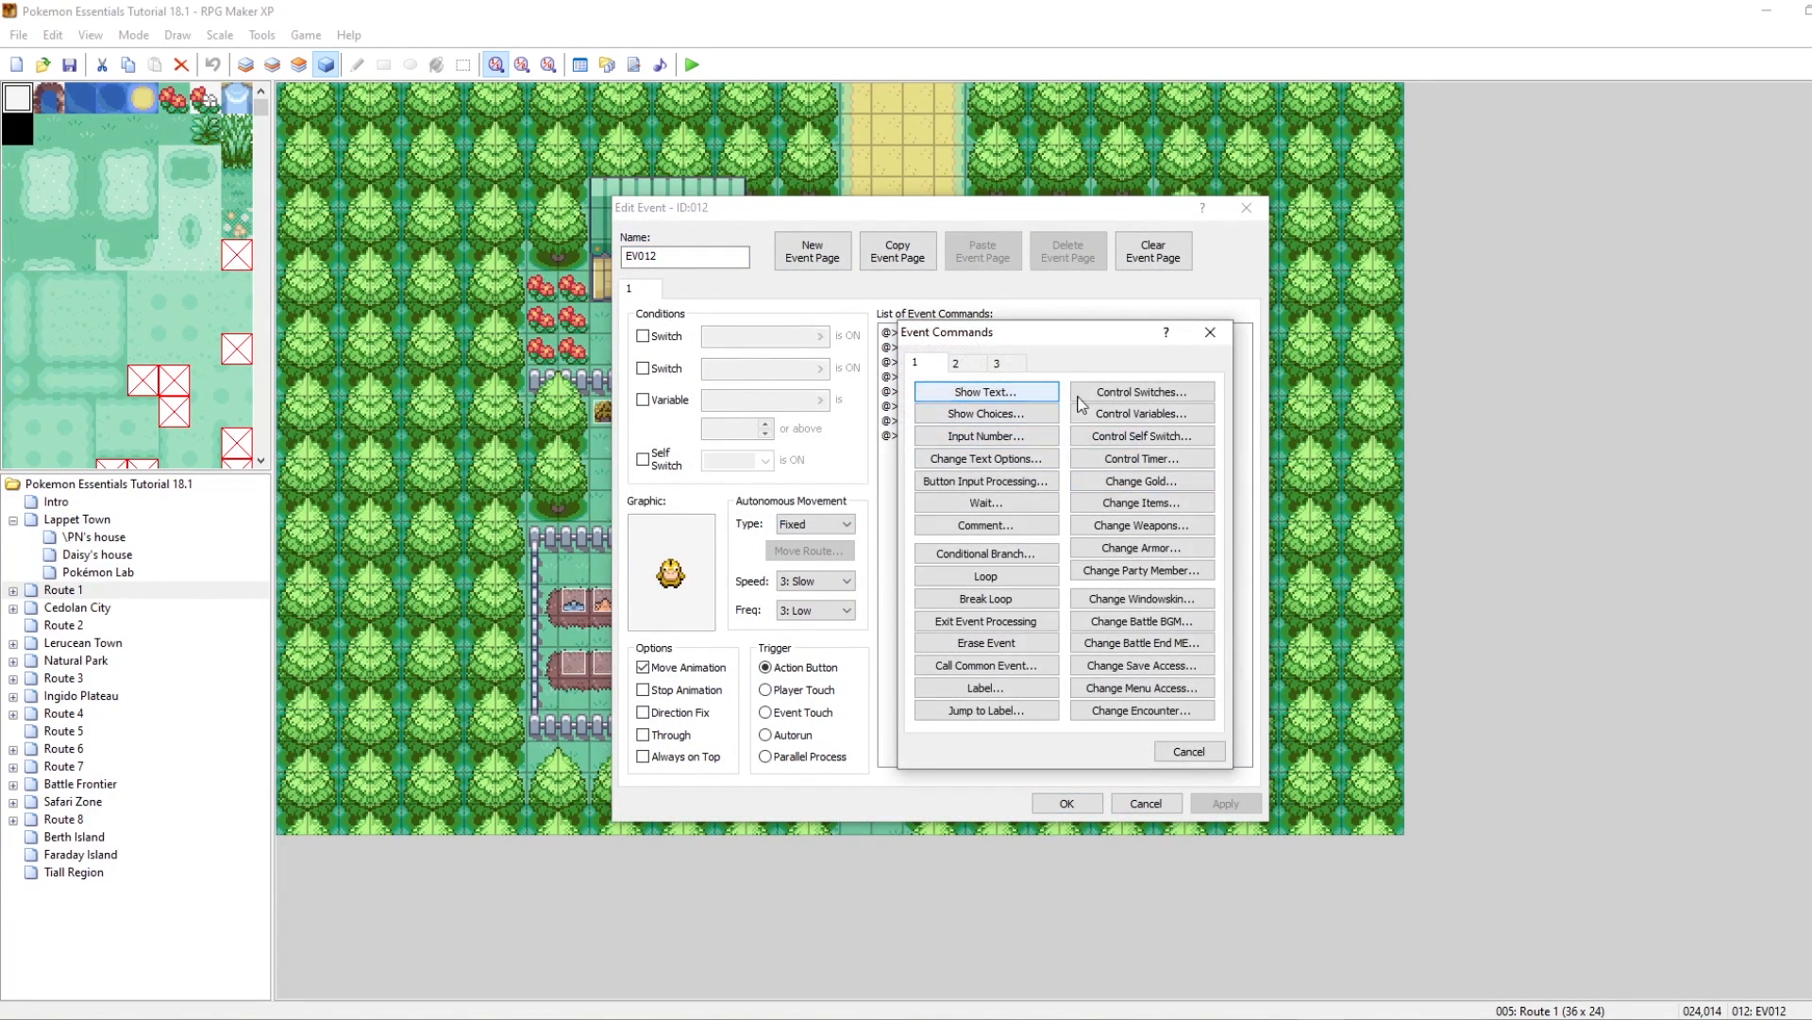
click(955, 363)
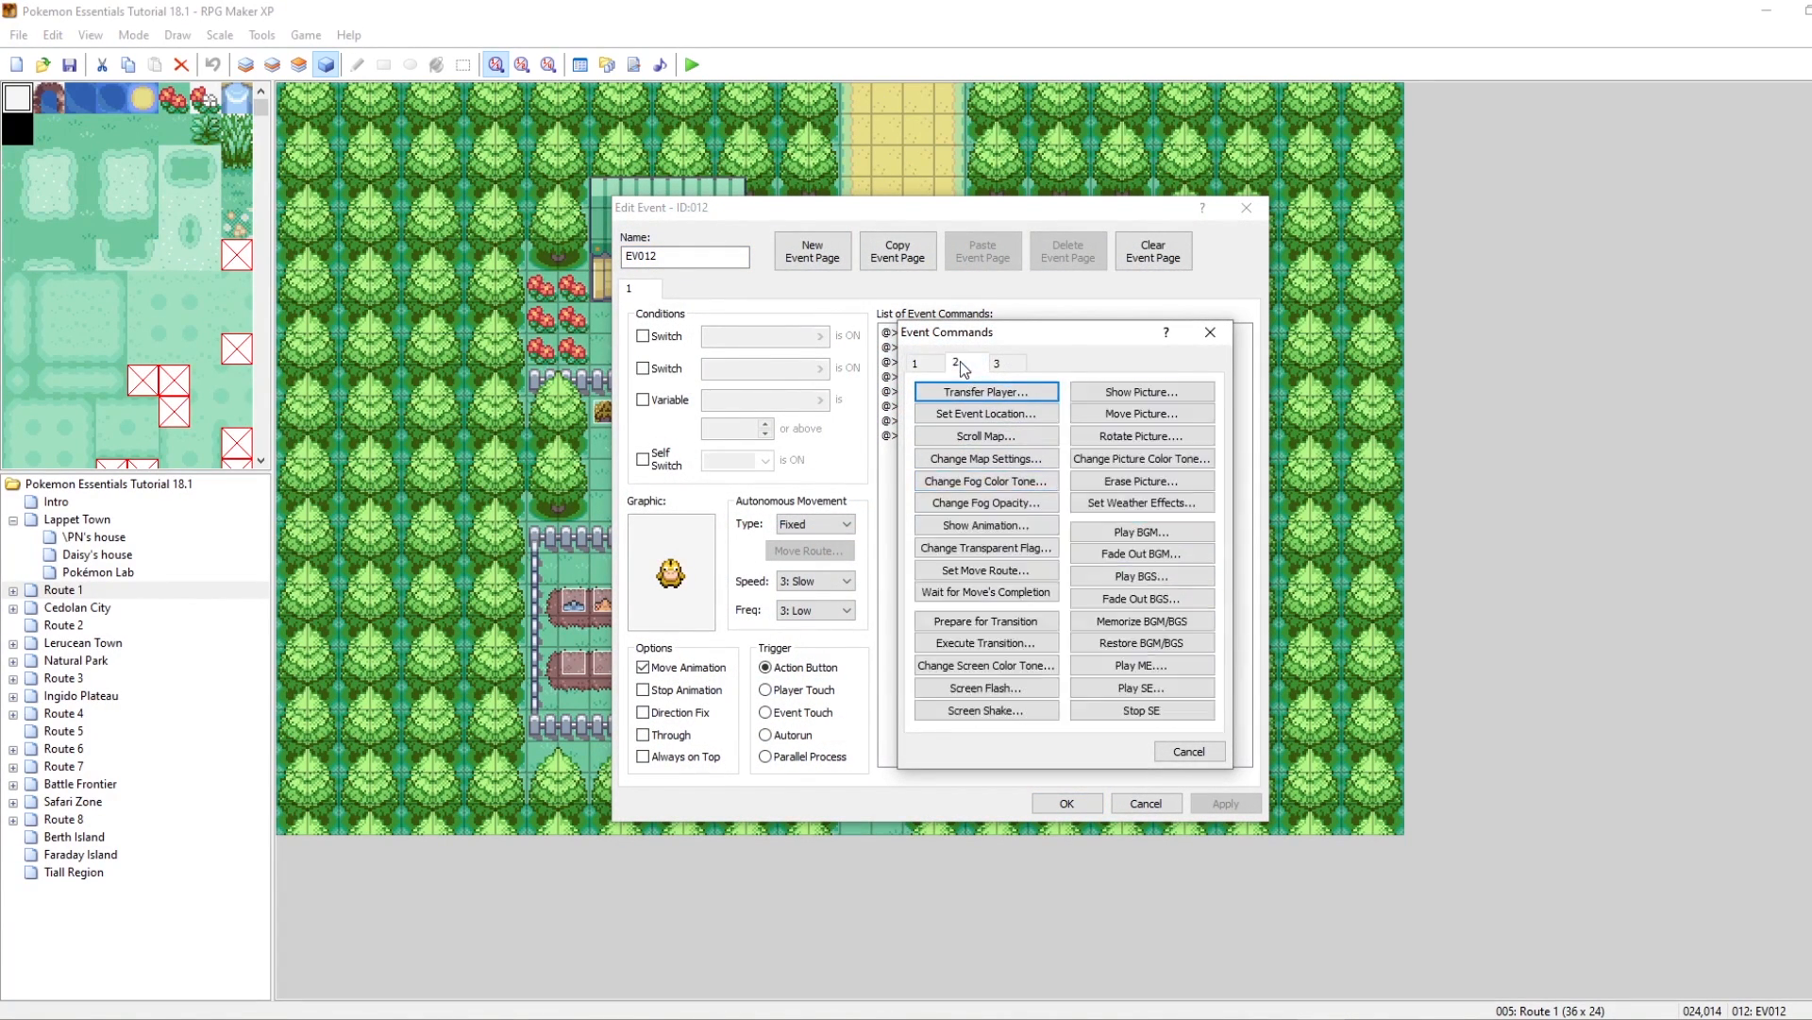
click(1000, 574)
click(1328, 730)
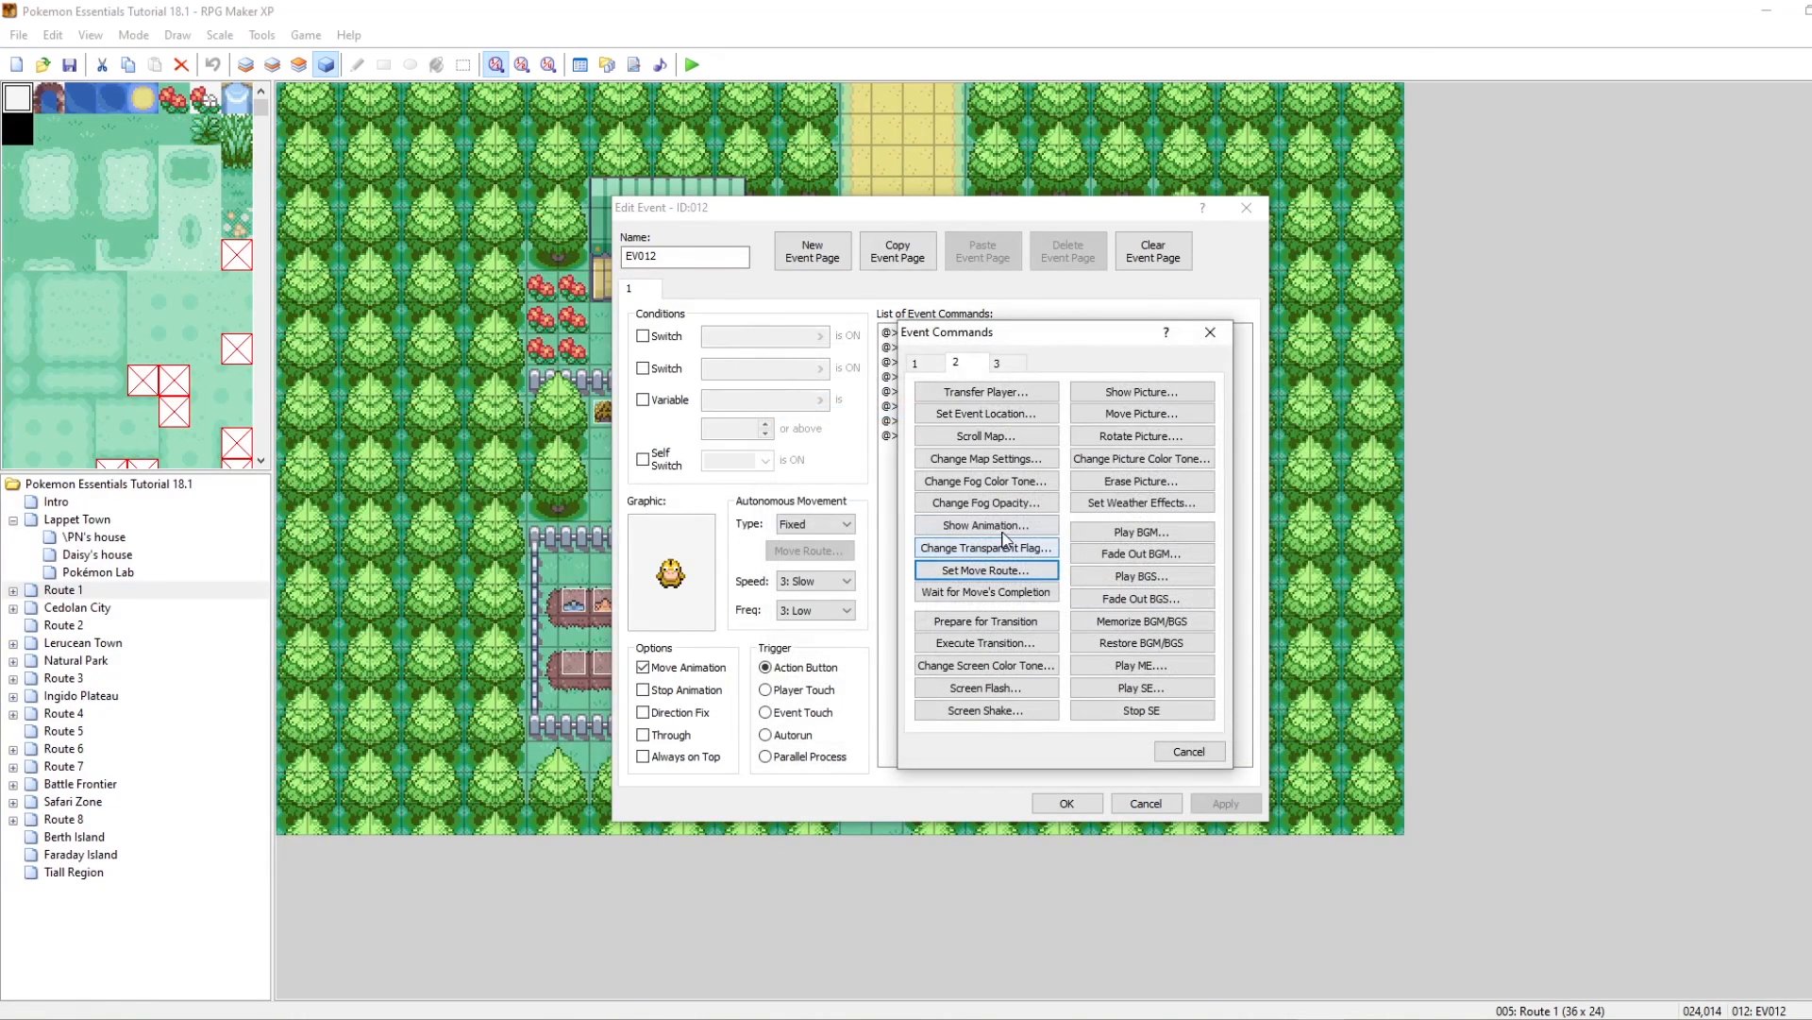
click(986, 526)
click(1020, 540)
click(1000, 570)
click(1010, 587)
click(1018, 729)
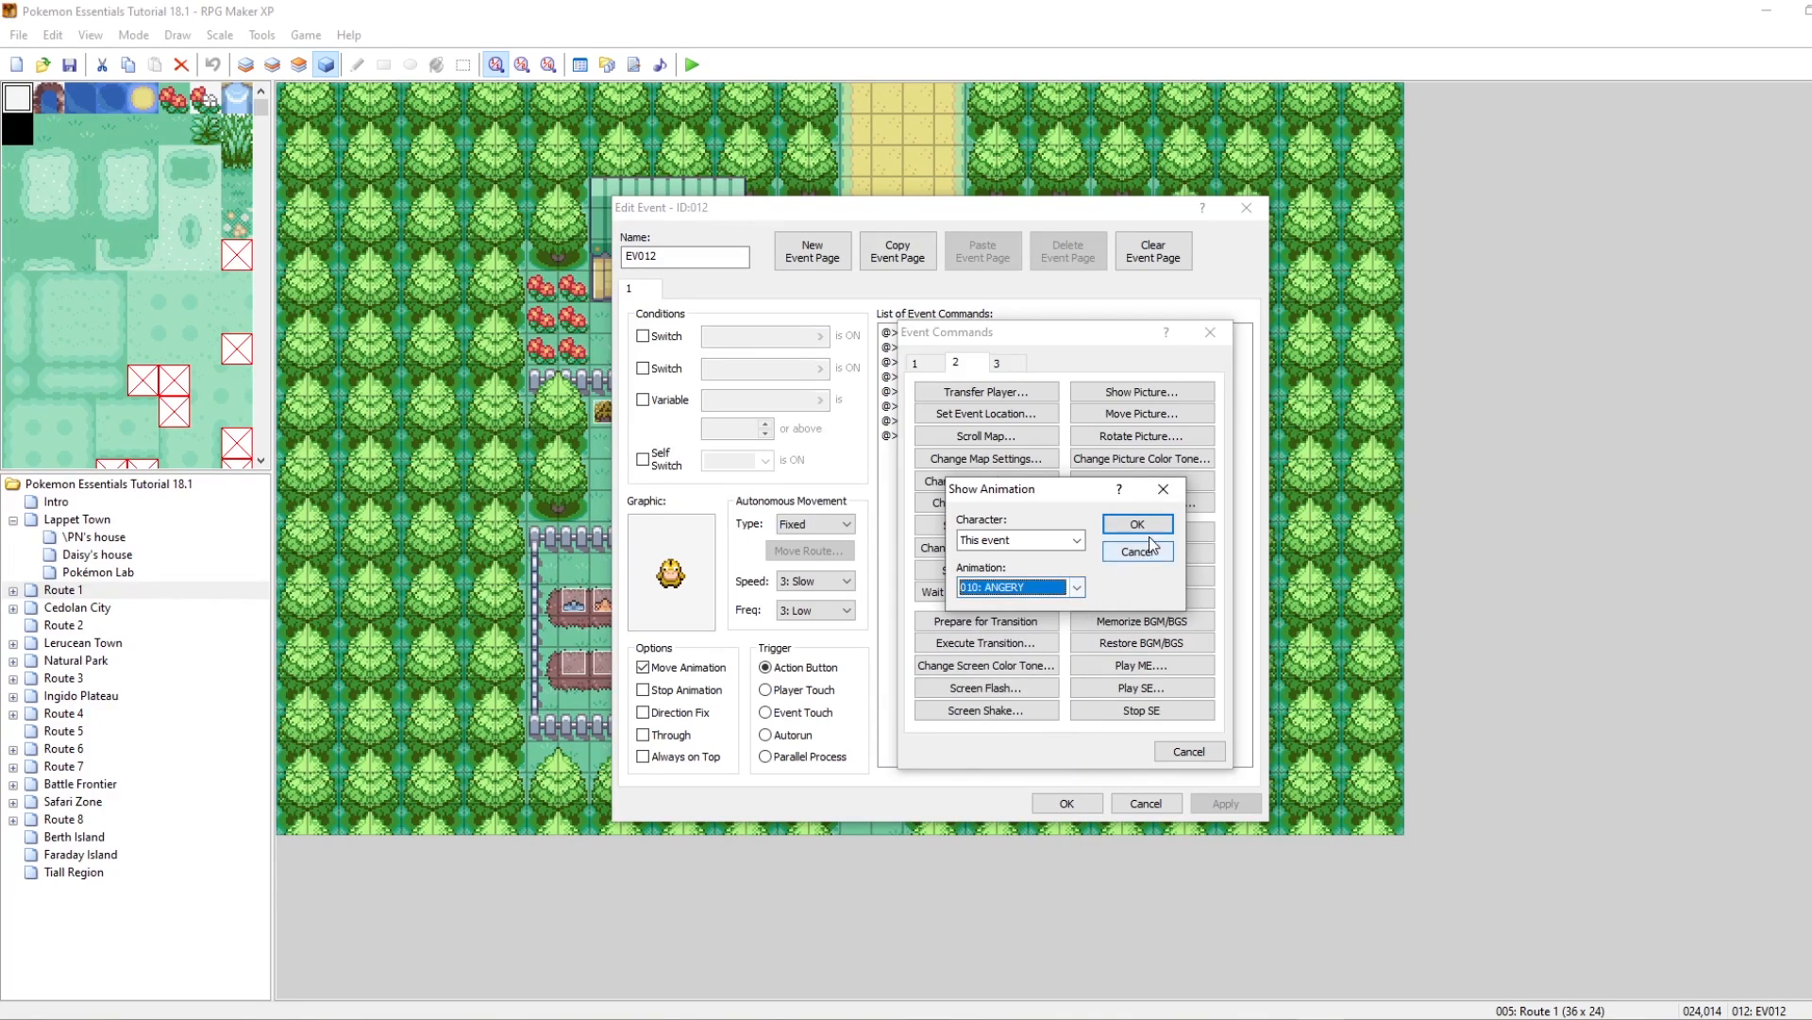
click(1137, 524)
Step: Add a 24-frame Wait after the ANGERY animation command in the Psyduck event
right_click(959, 460)
click(1035, 462)
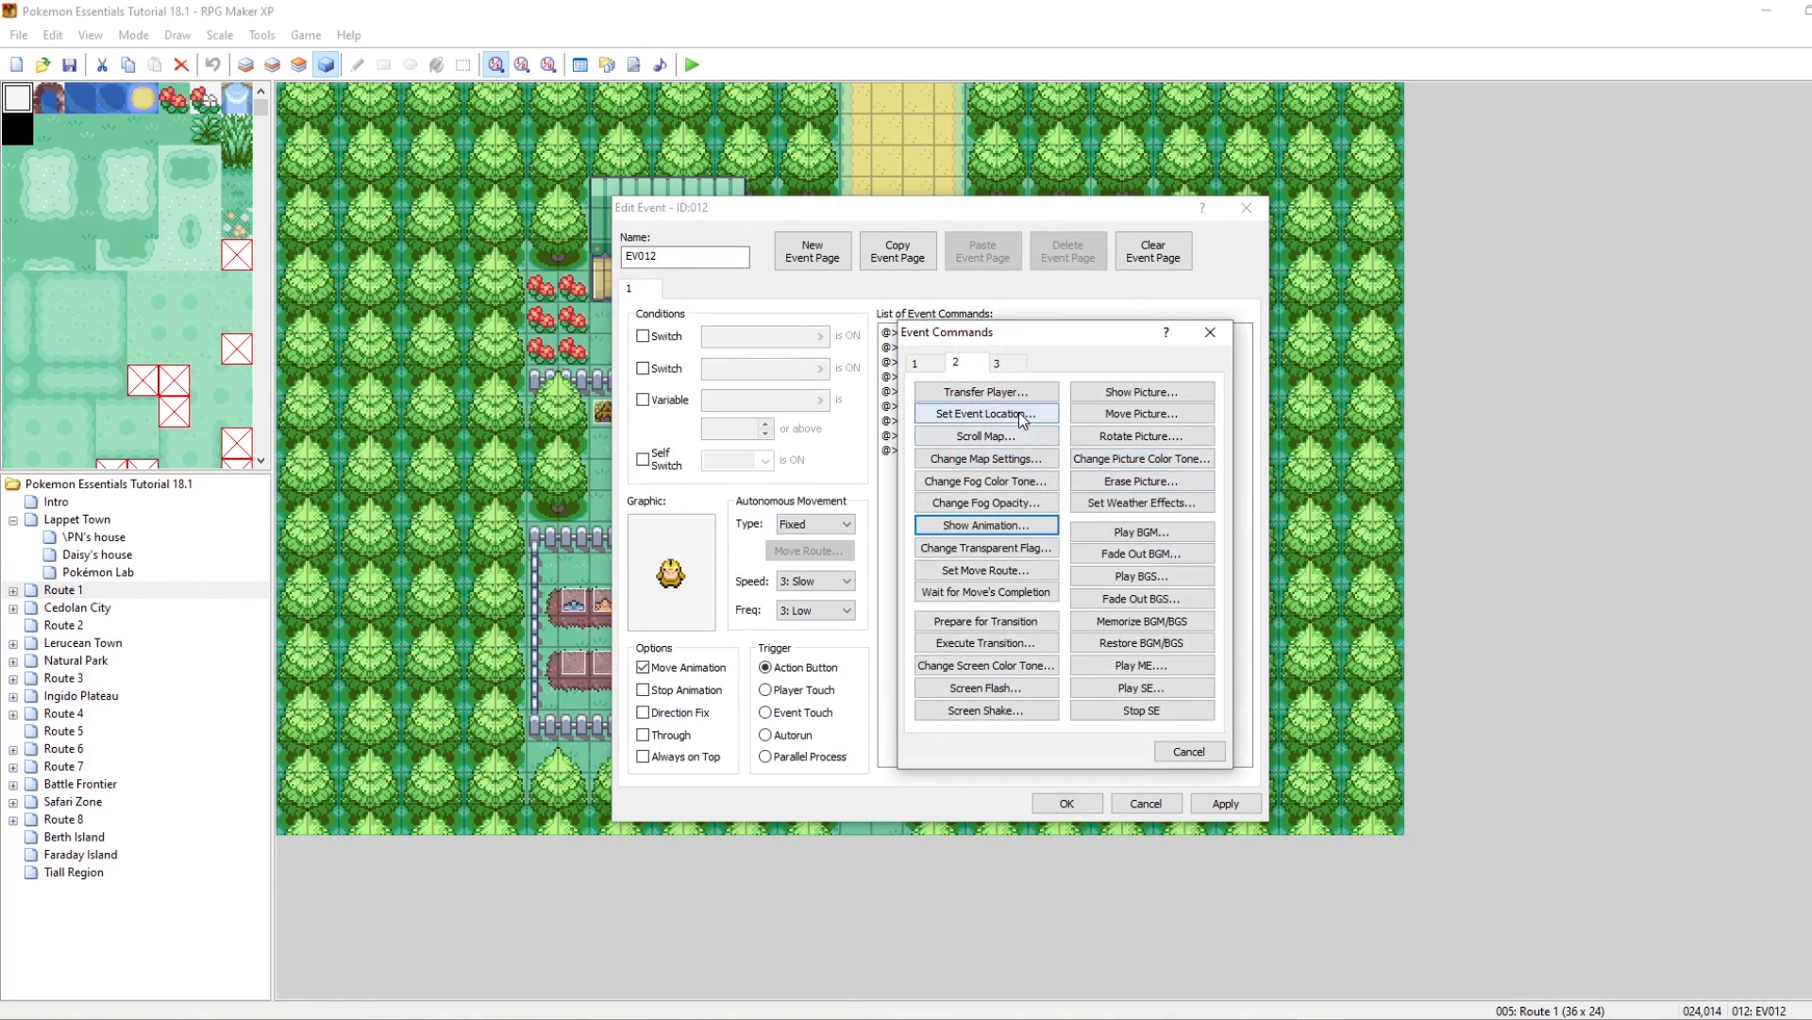
click(914, 363)
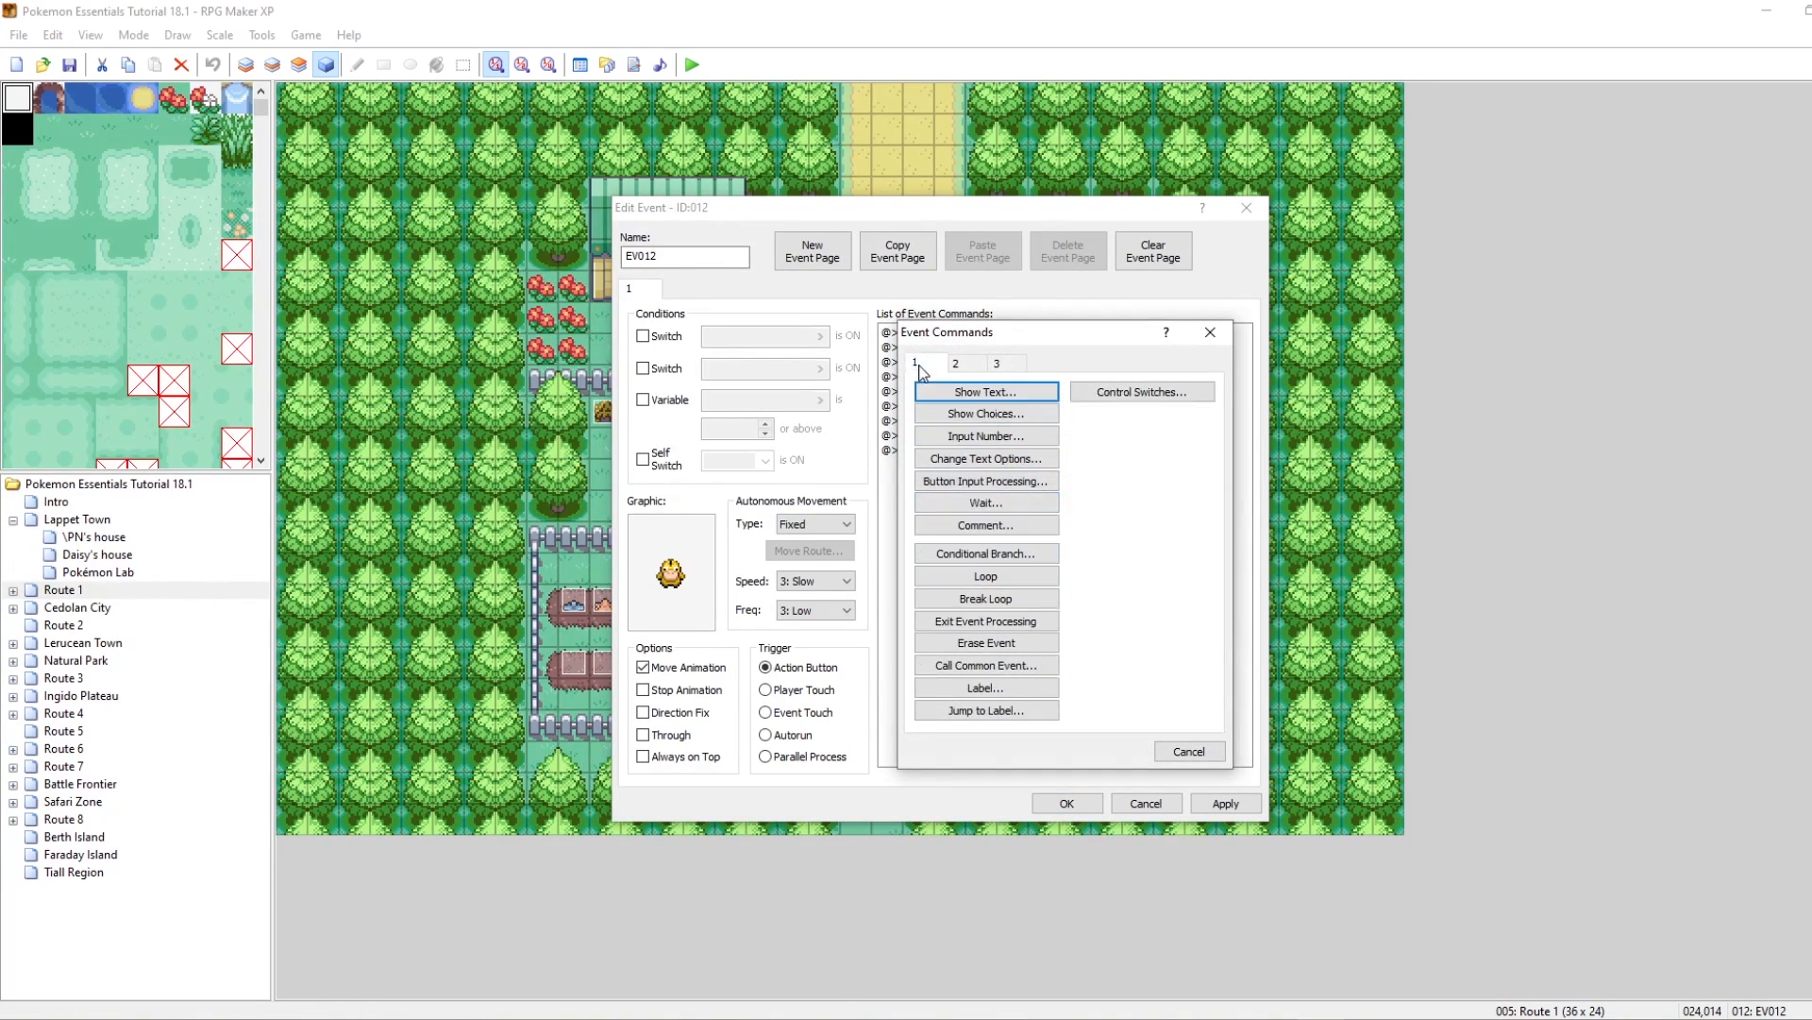
click(987, 503)
text(24)
key(Return)
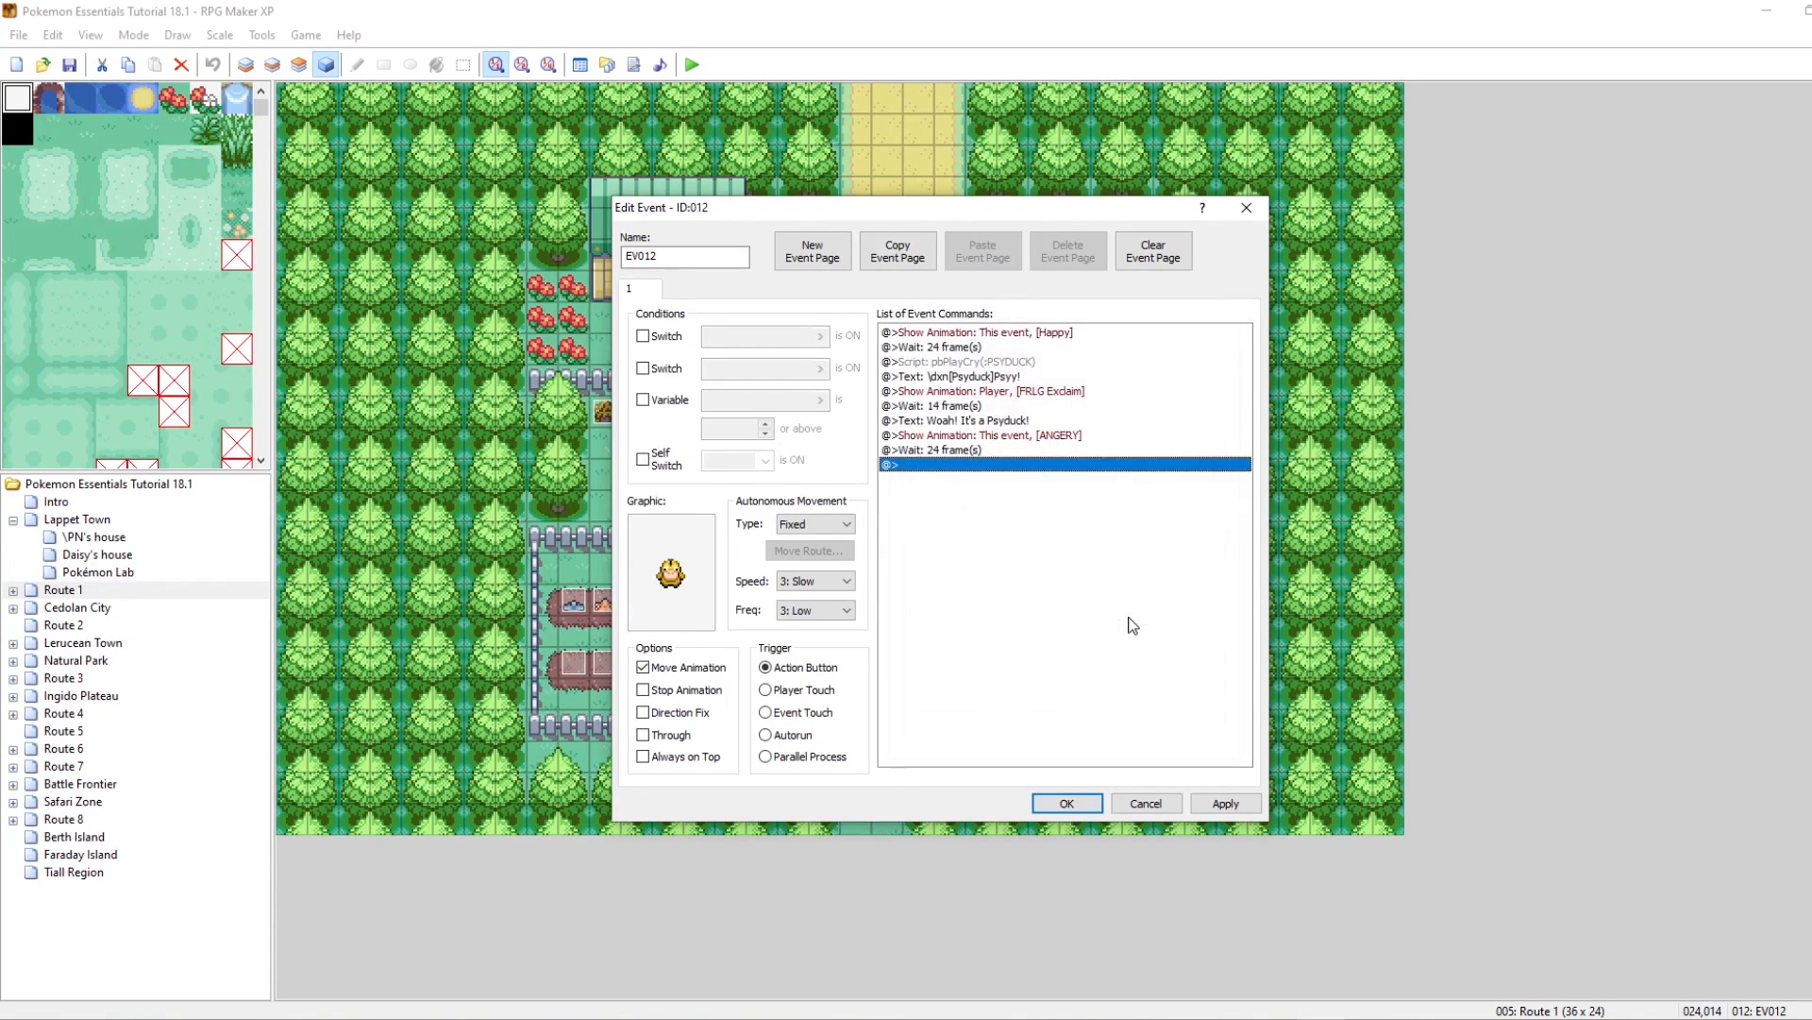
Step: Add the message "The Psyduck is angry! Run away!" after the wait in the Psyduck event
right_click(940, 466)
click(973, 470)
click(956, 393)
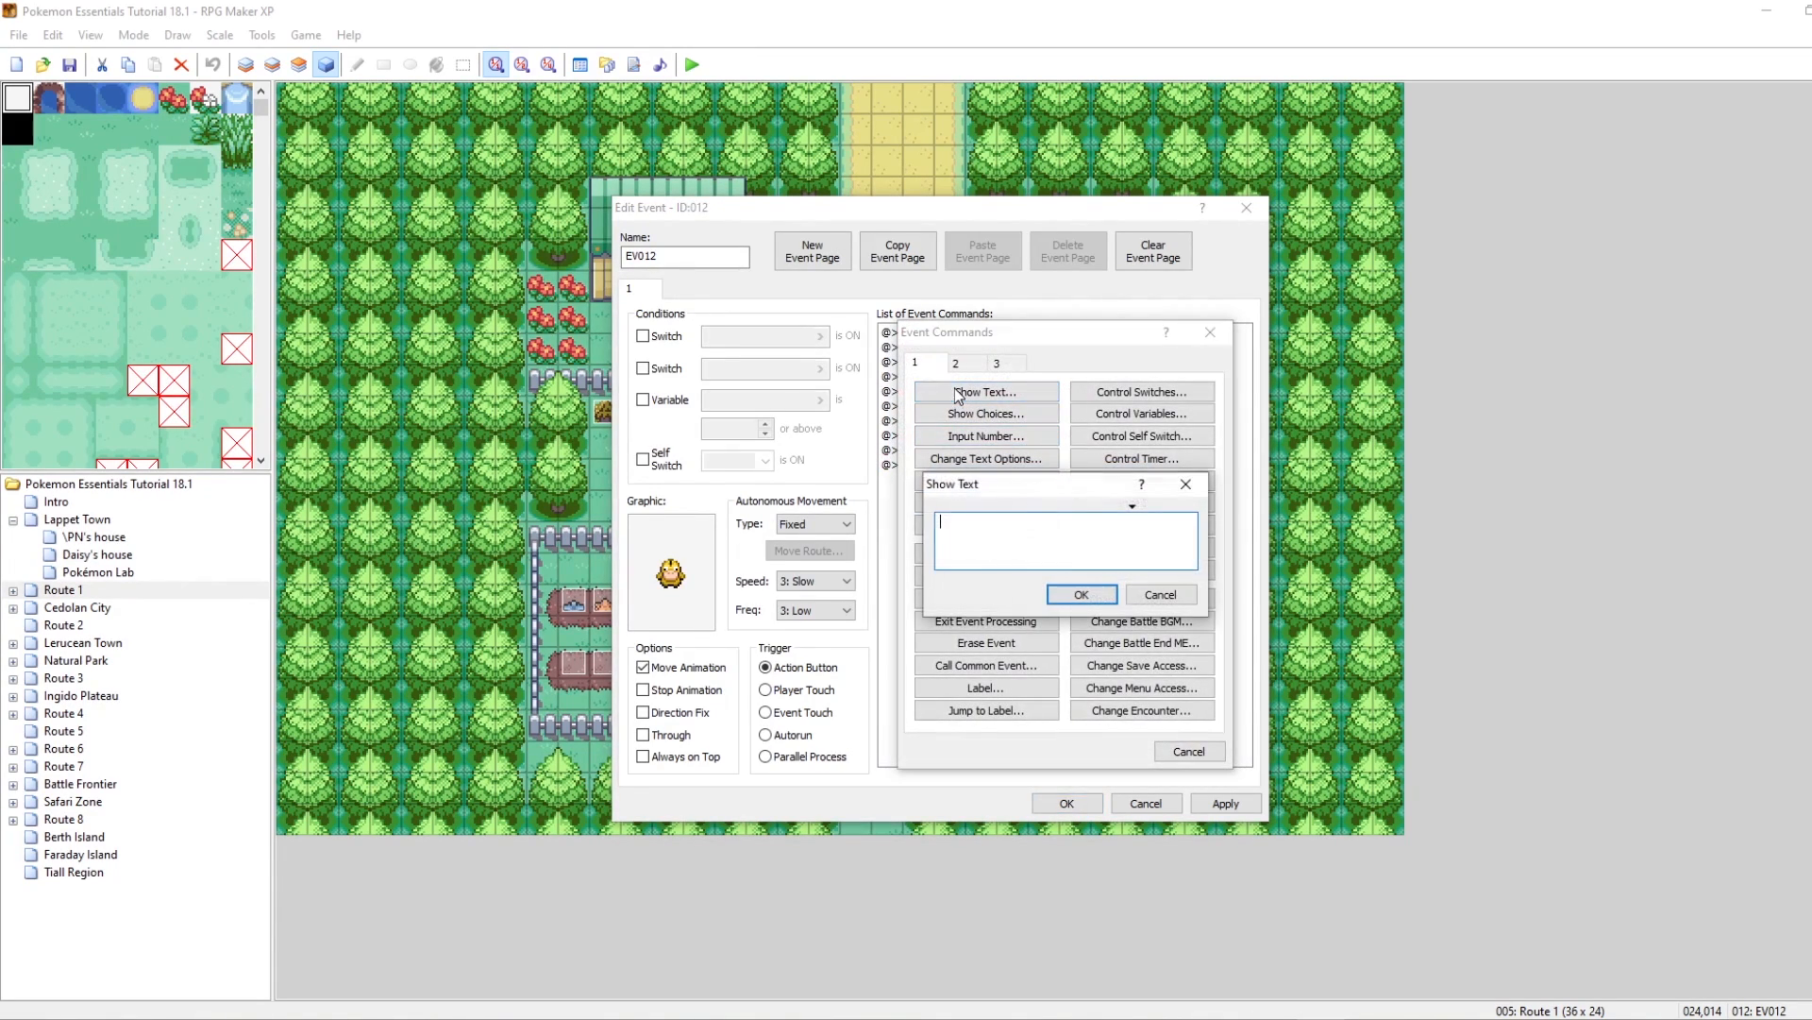
text(The Psyduck is angry! Run awa)
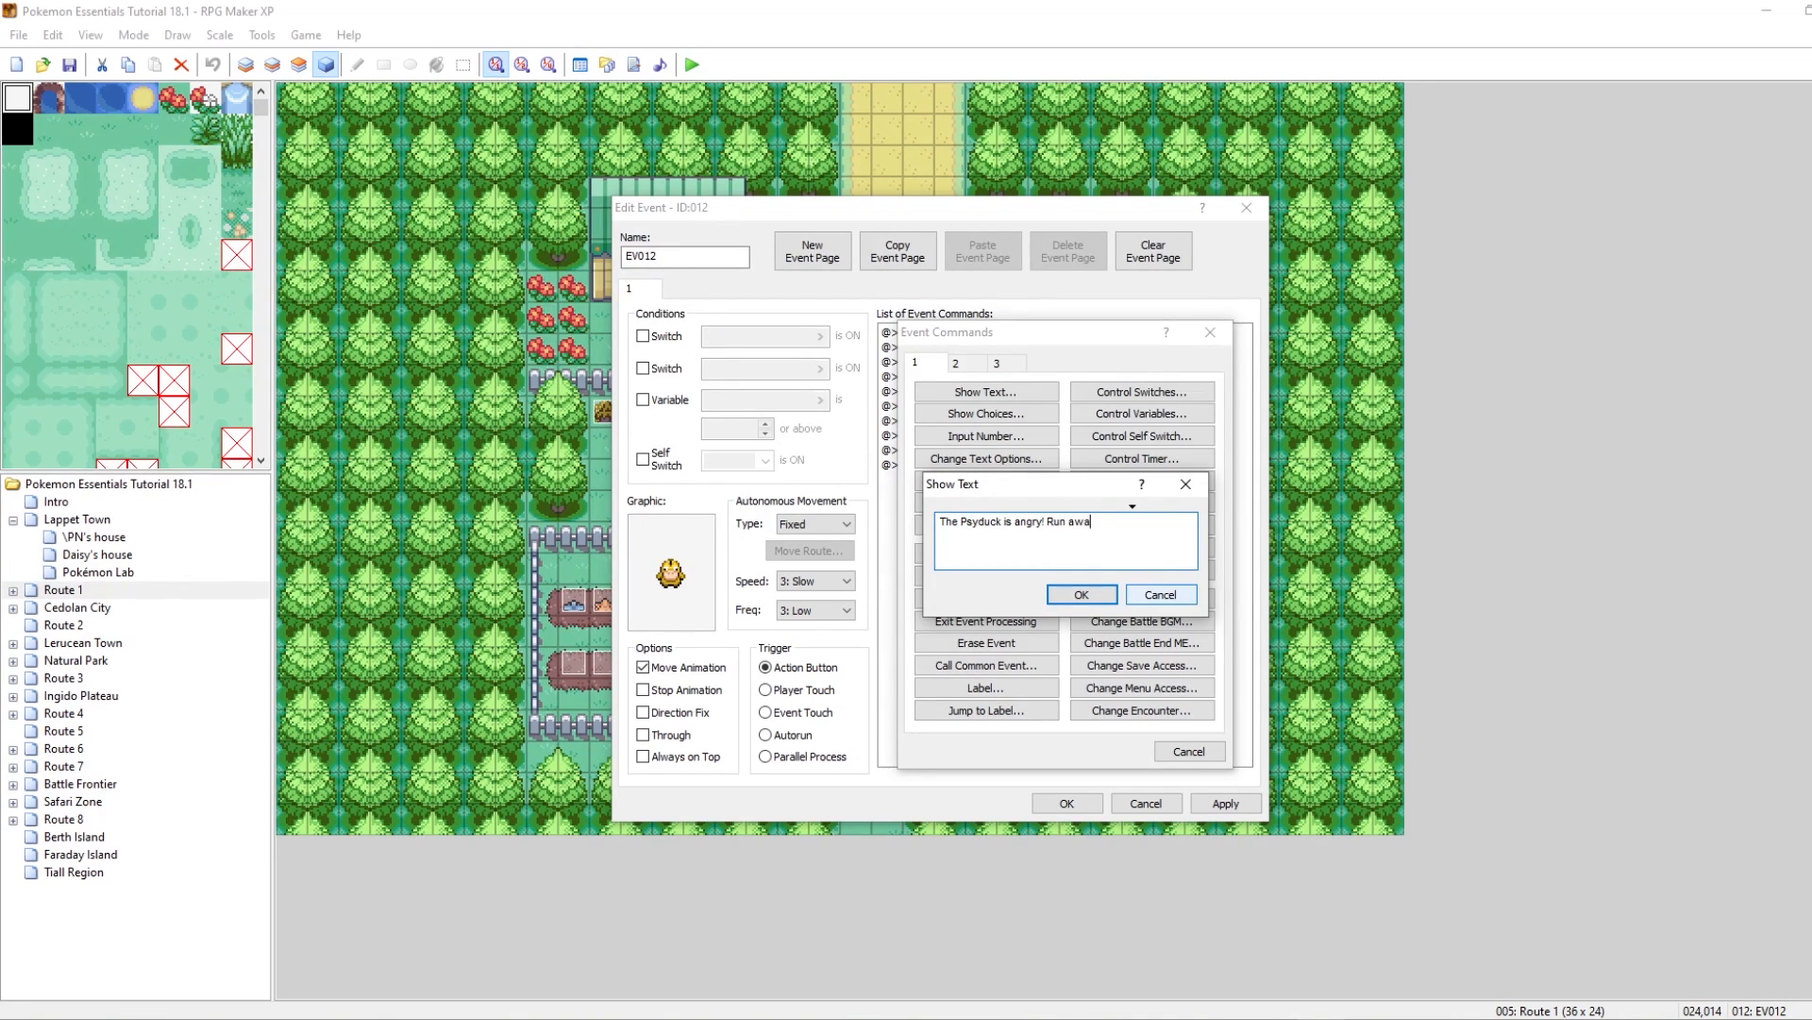
click(1082, 594)
Step: End the Psyduck event with a Set Move Route that moves the Player 1 Step Backward, and save the event
right_click(950, 487)
click(969, 500)
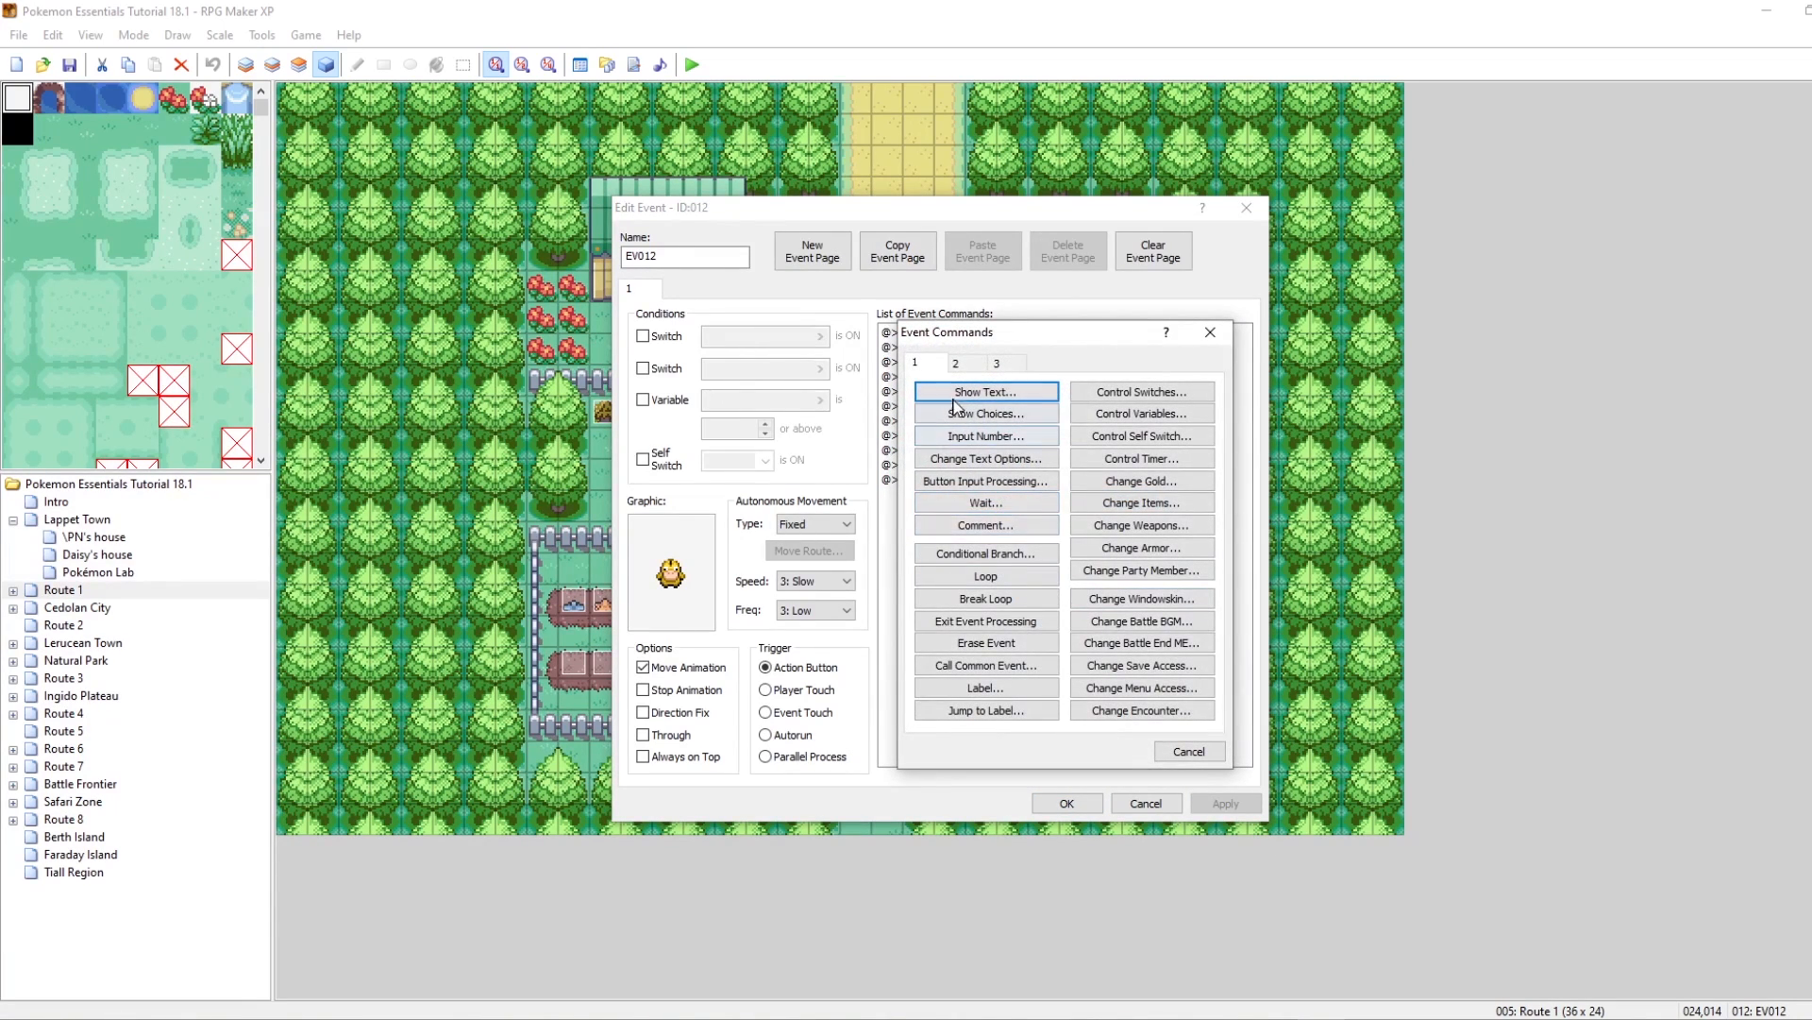
click(955, 363)
click(996, 576)
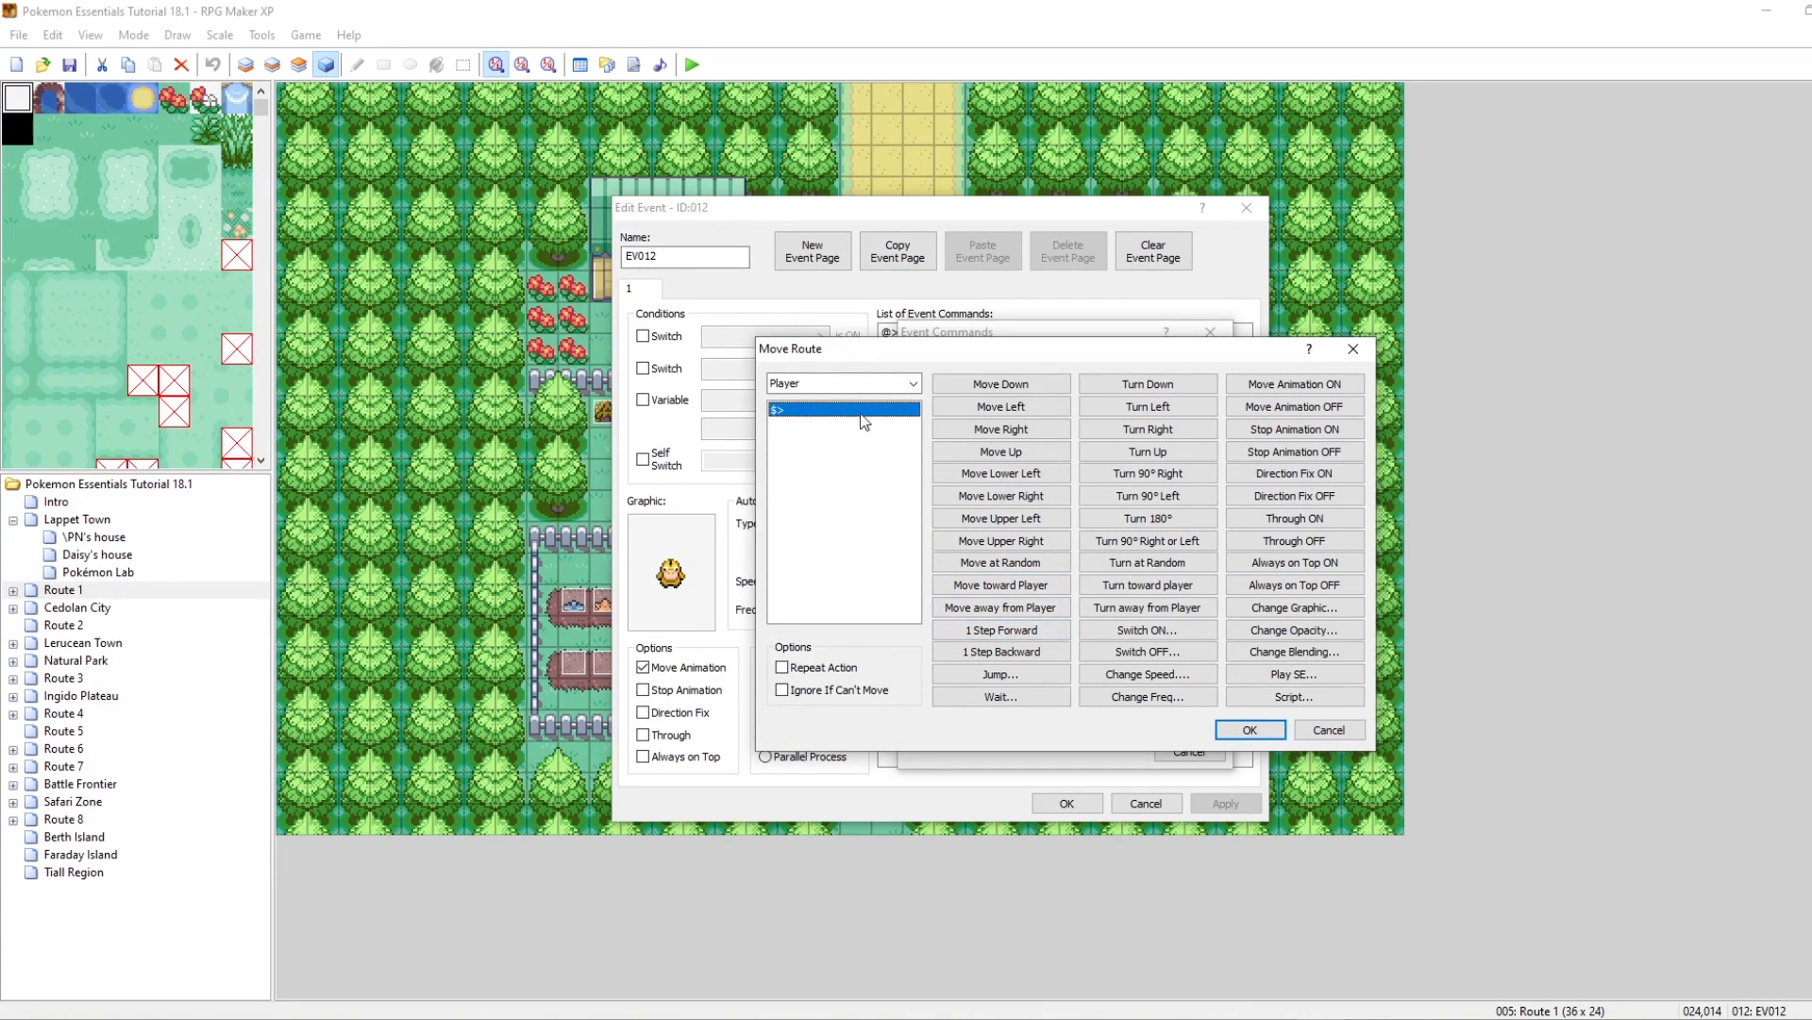
click(1006, 651)
click(1250, 732)
click(1062, 806)
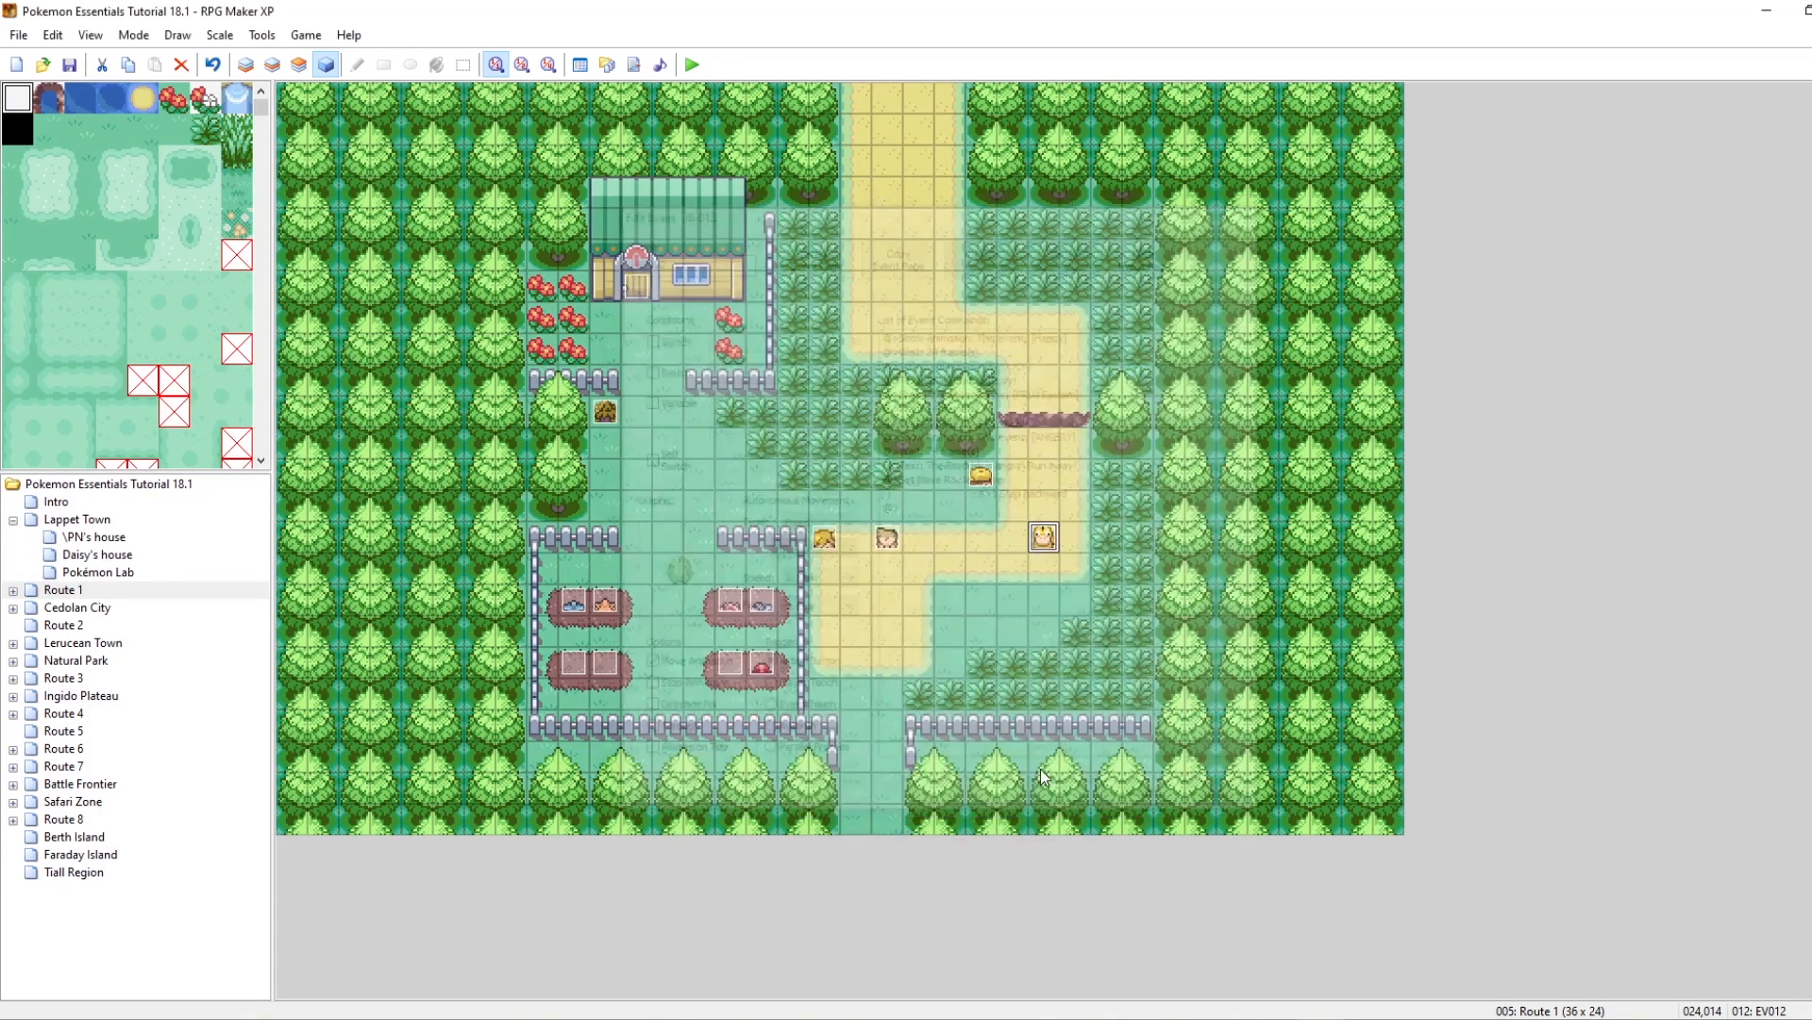
Step: Playtest the Psyduck event on Route 1 through its whole dialogue and step away, then close the game
click(688, 64)
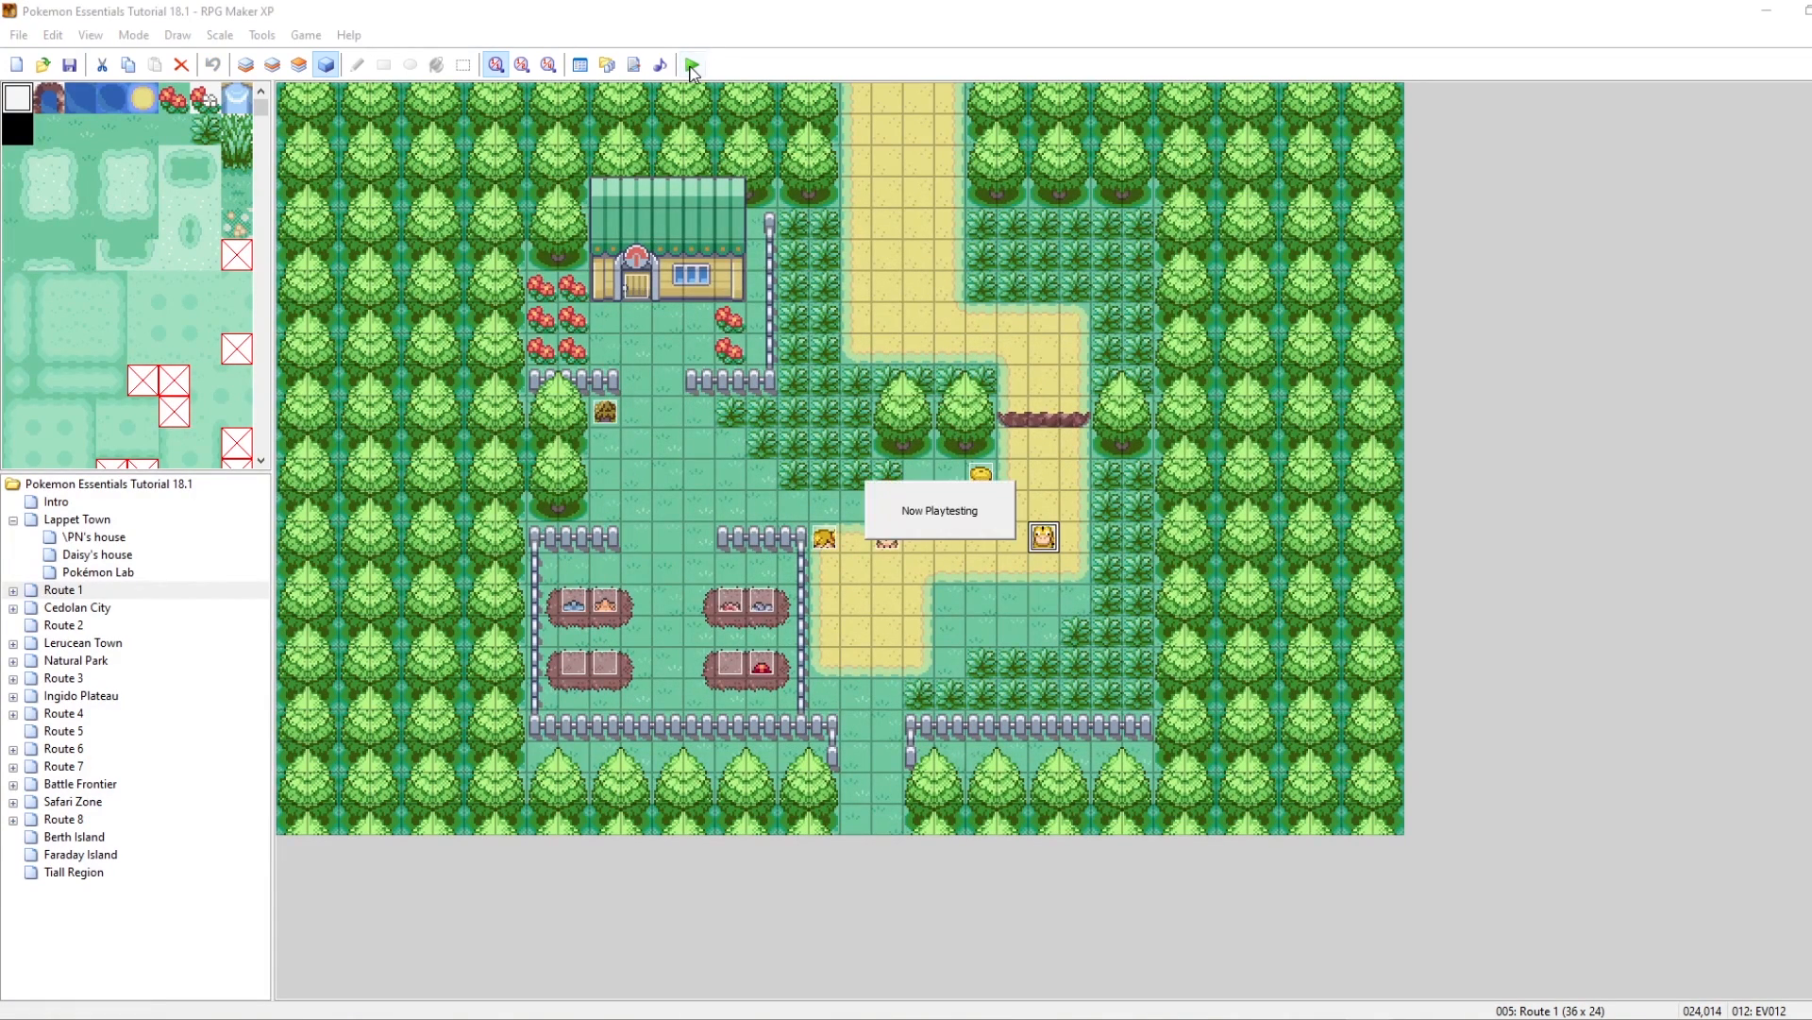
key(Return)
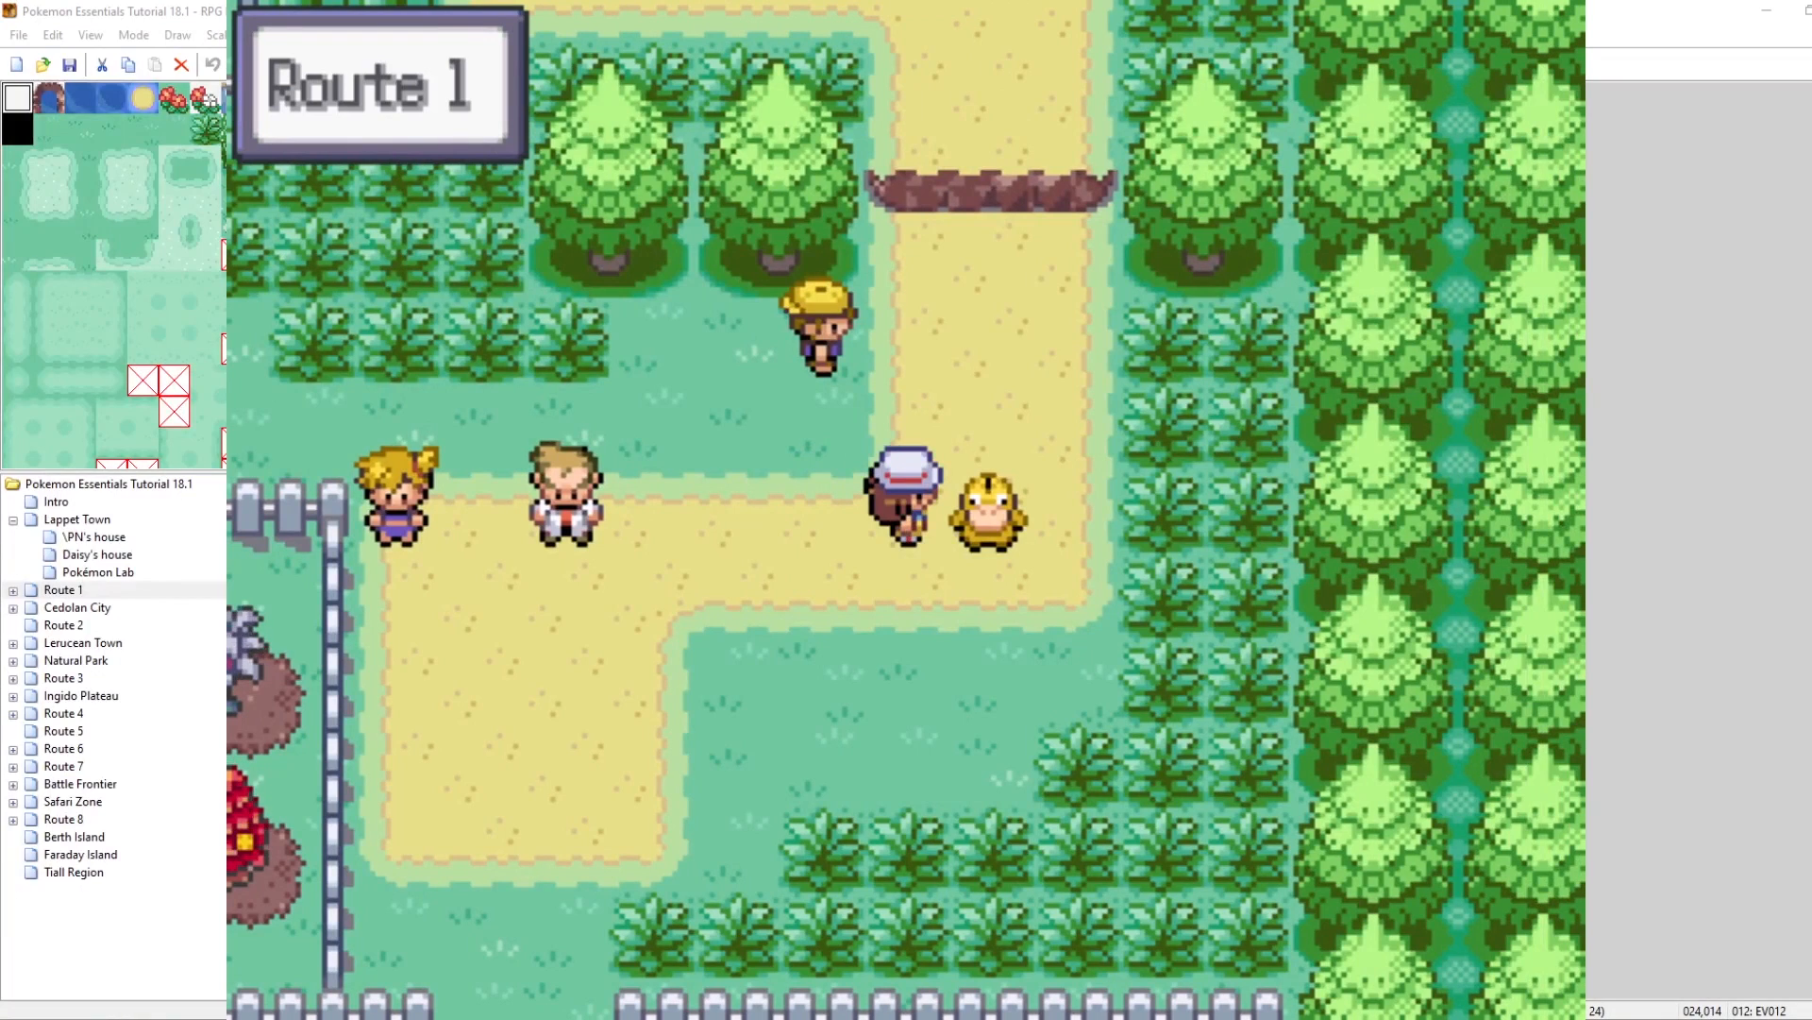
key(Return)
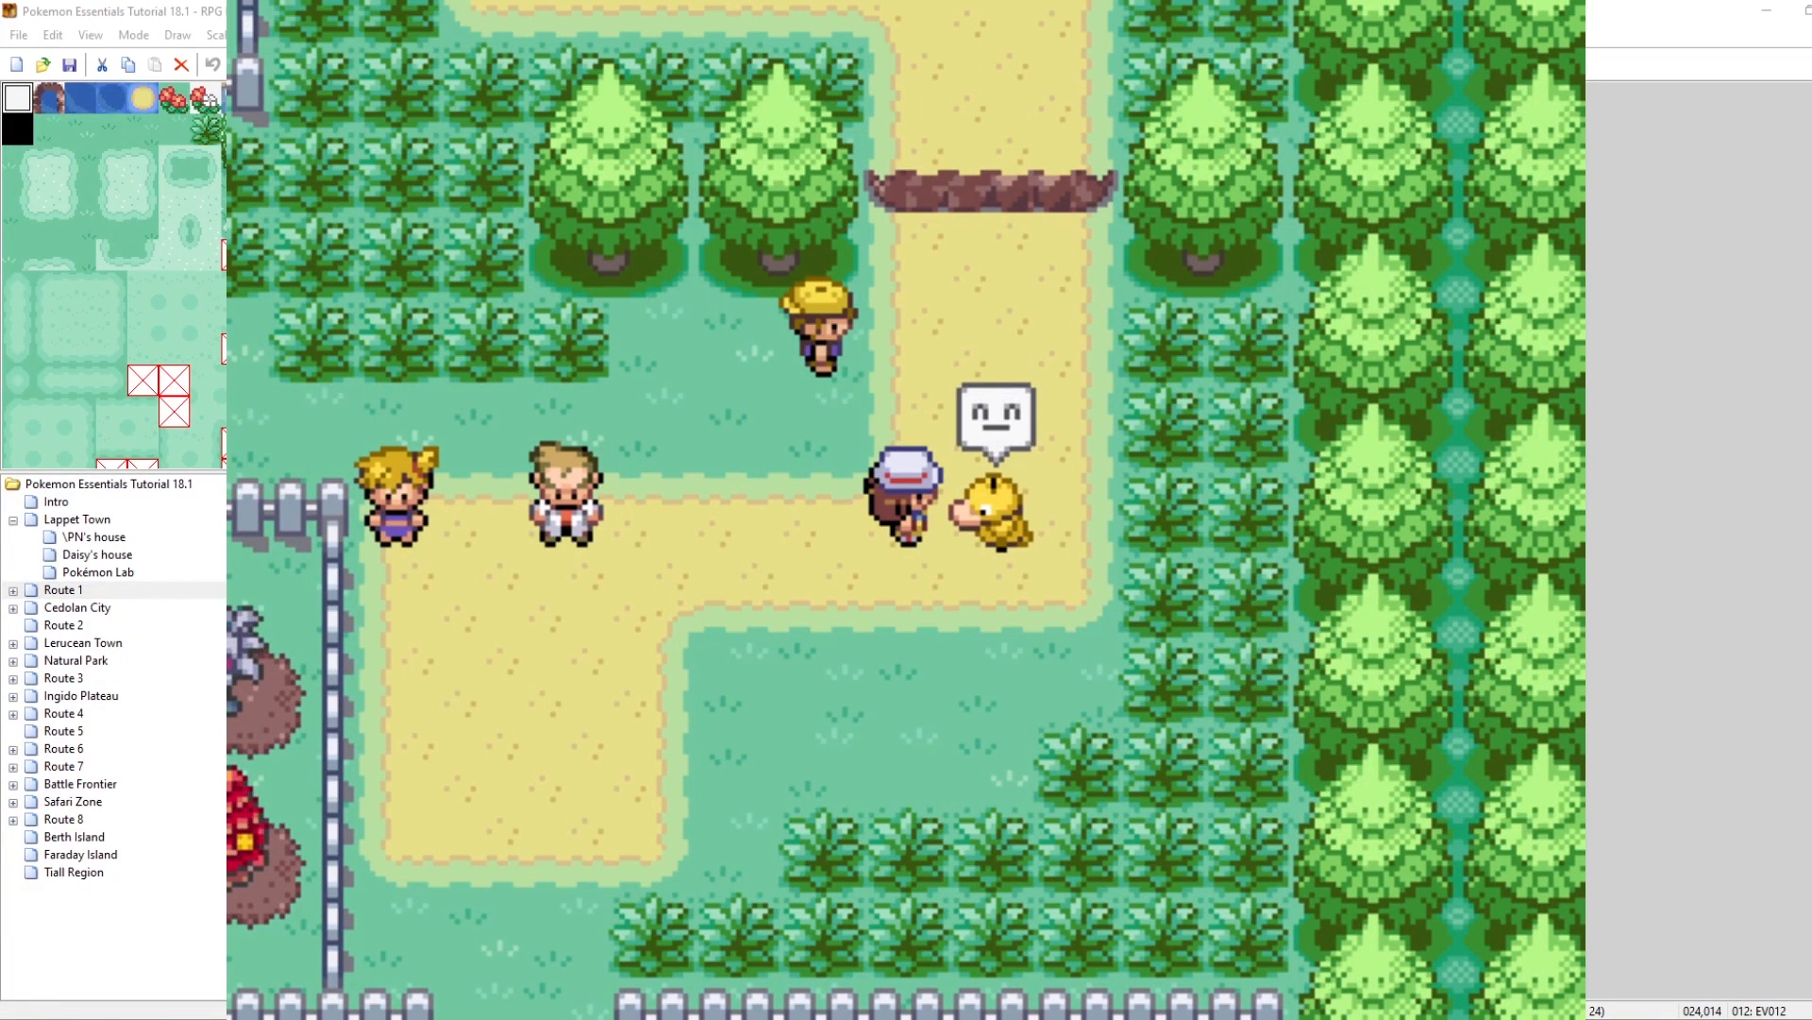
key(Return)
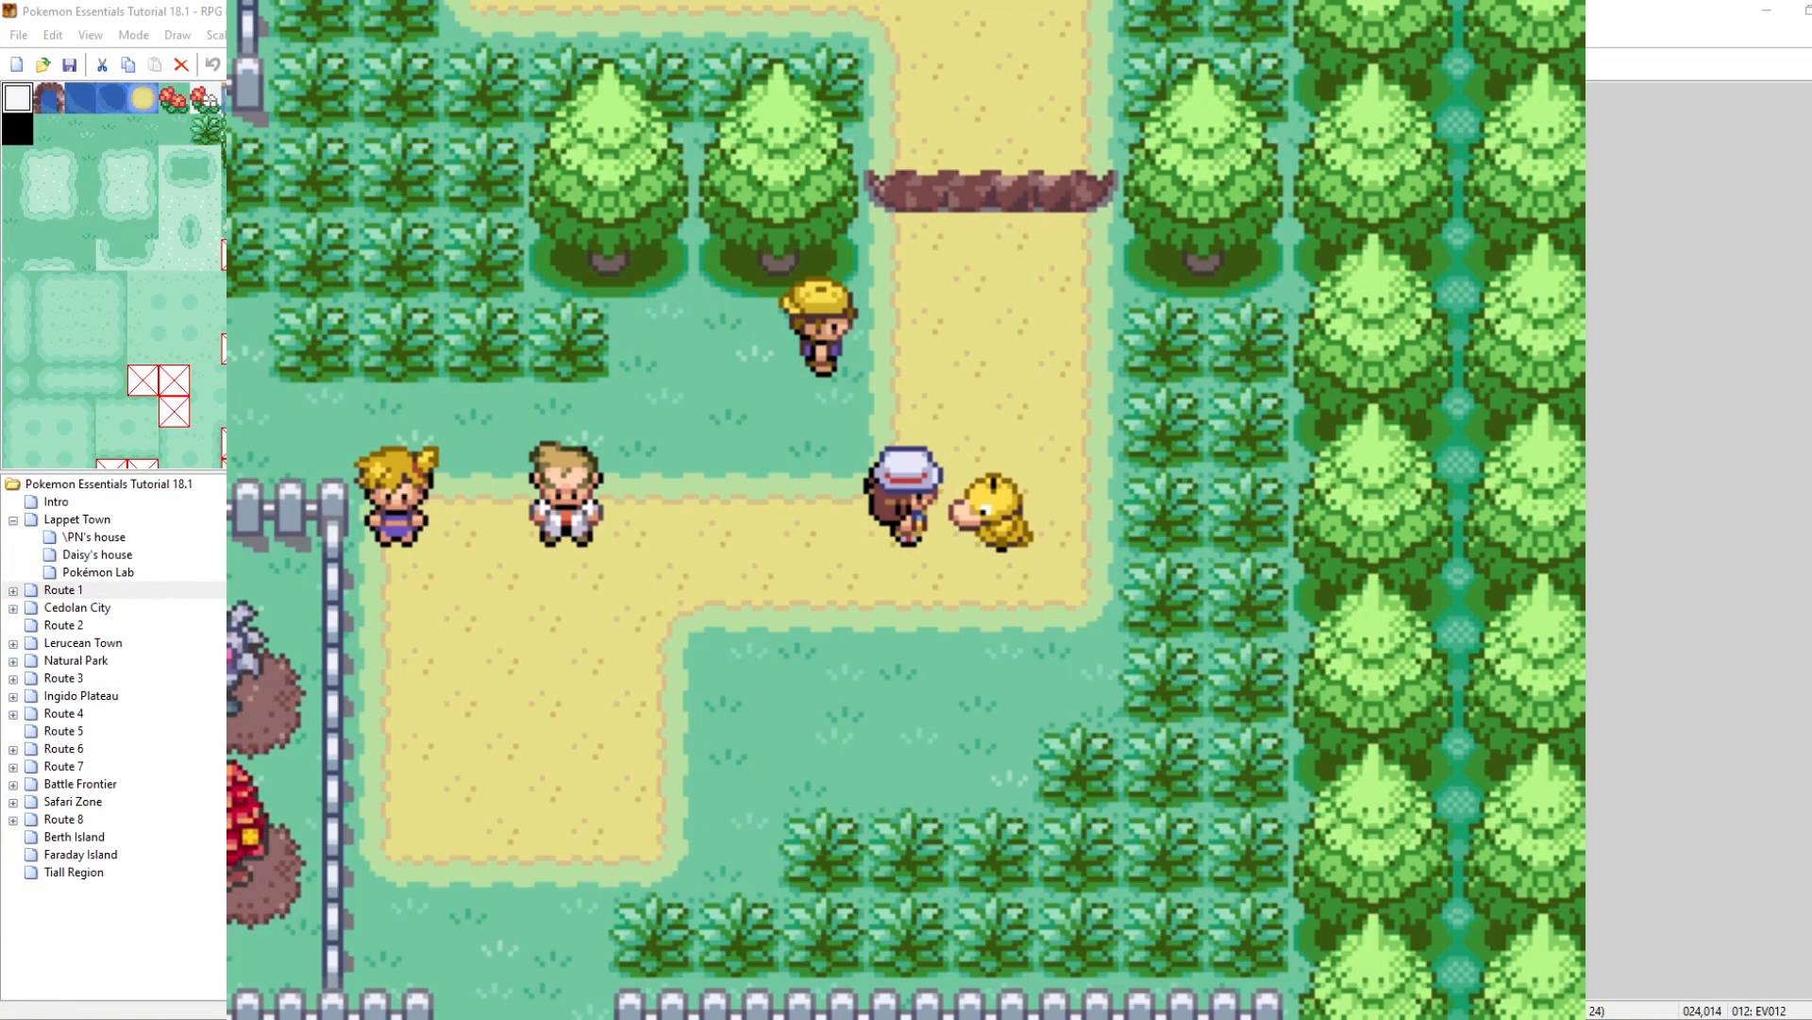
key(Return)
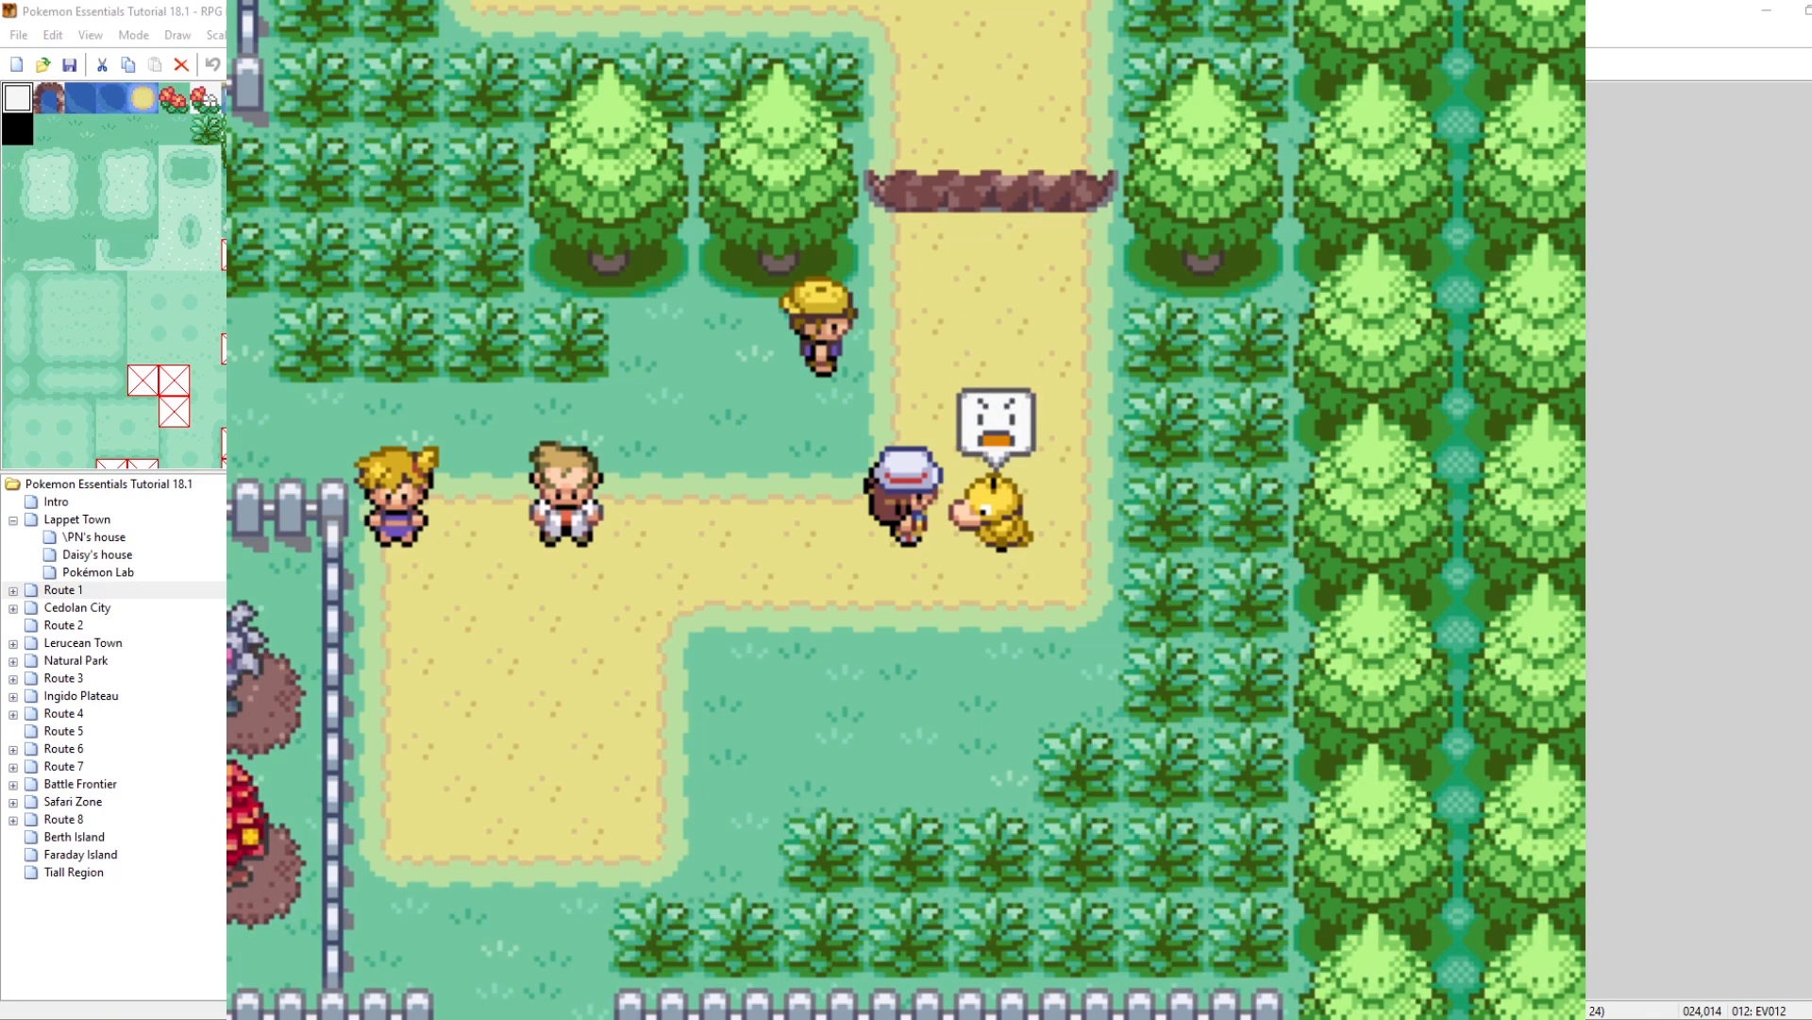
key(Return)
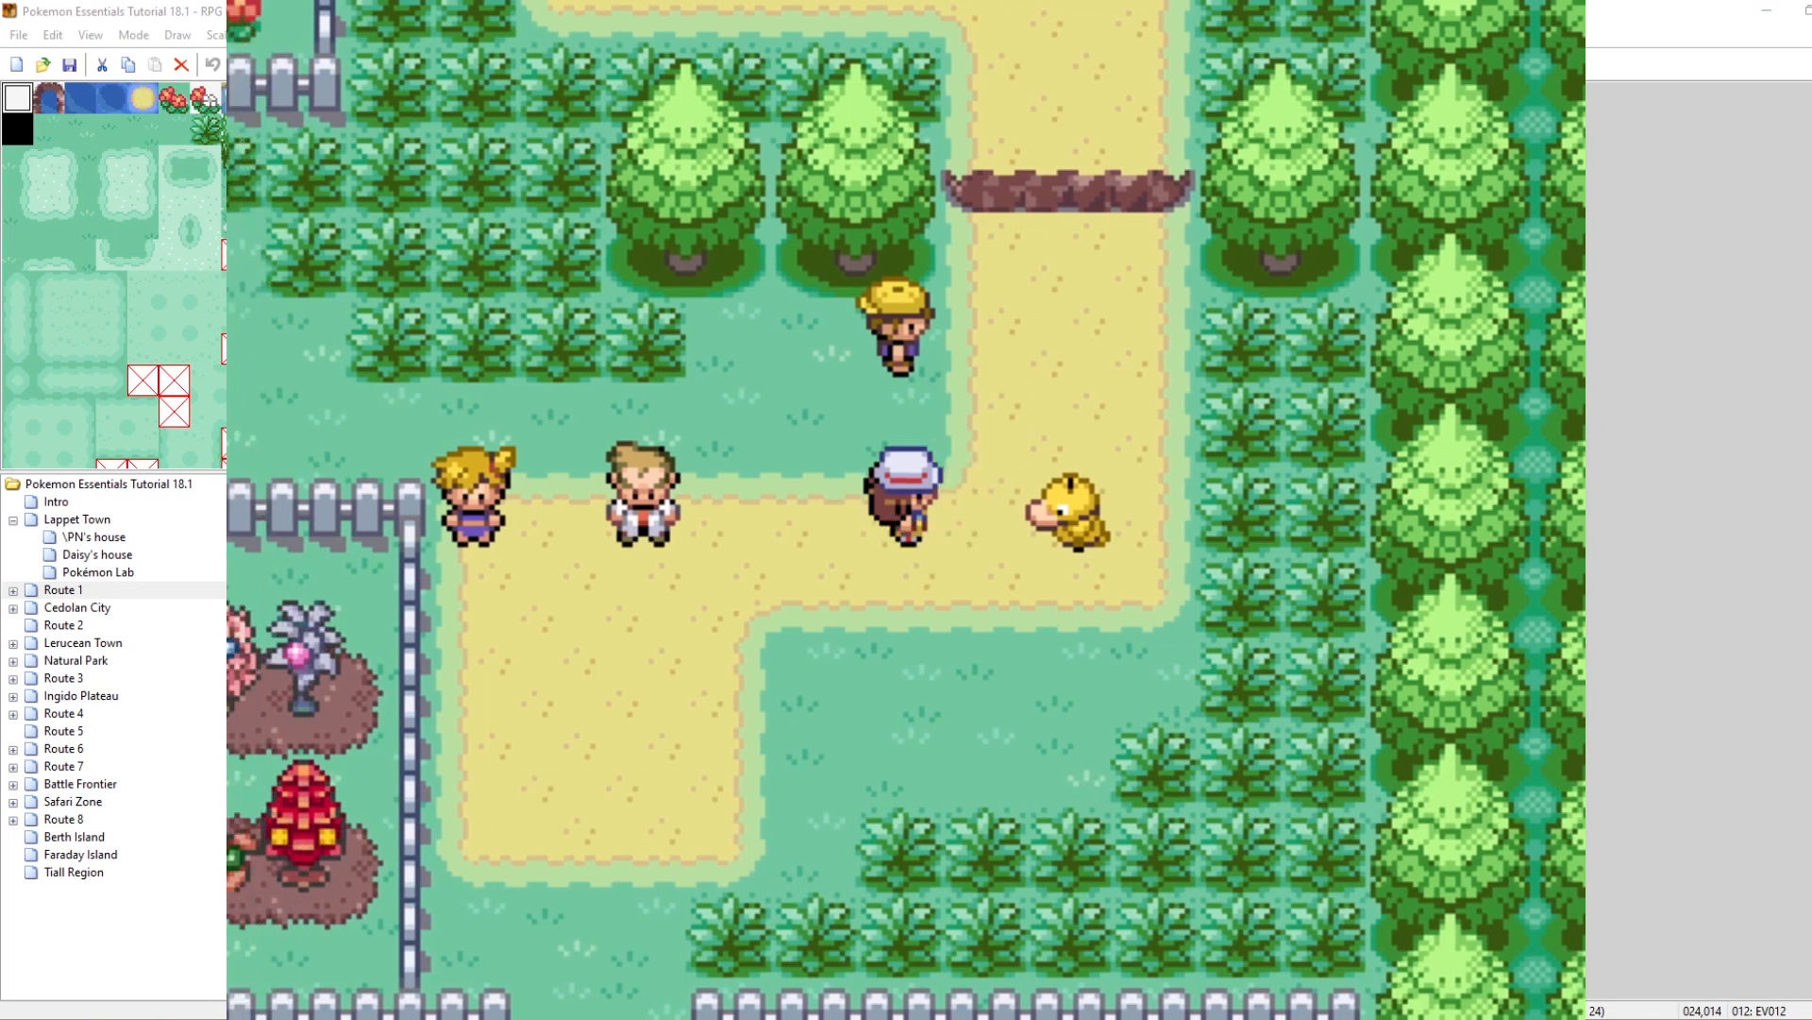
key(Down)
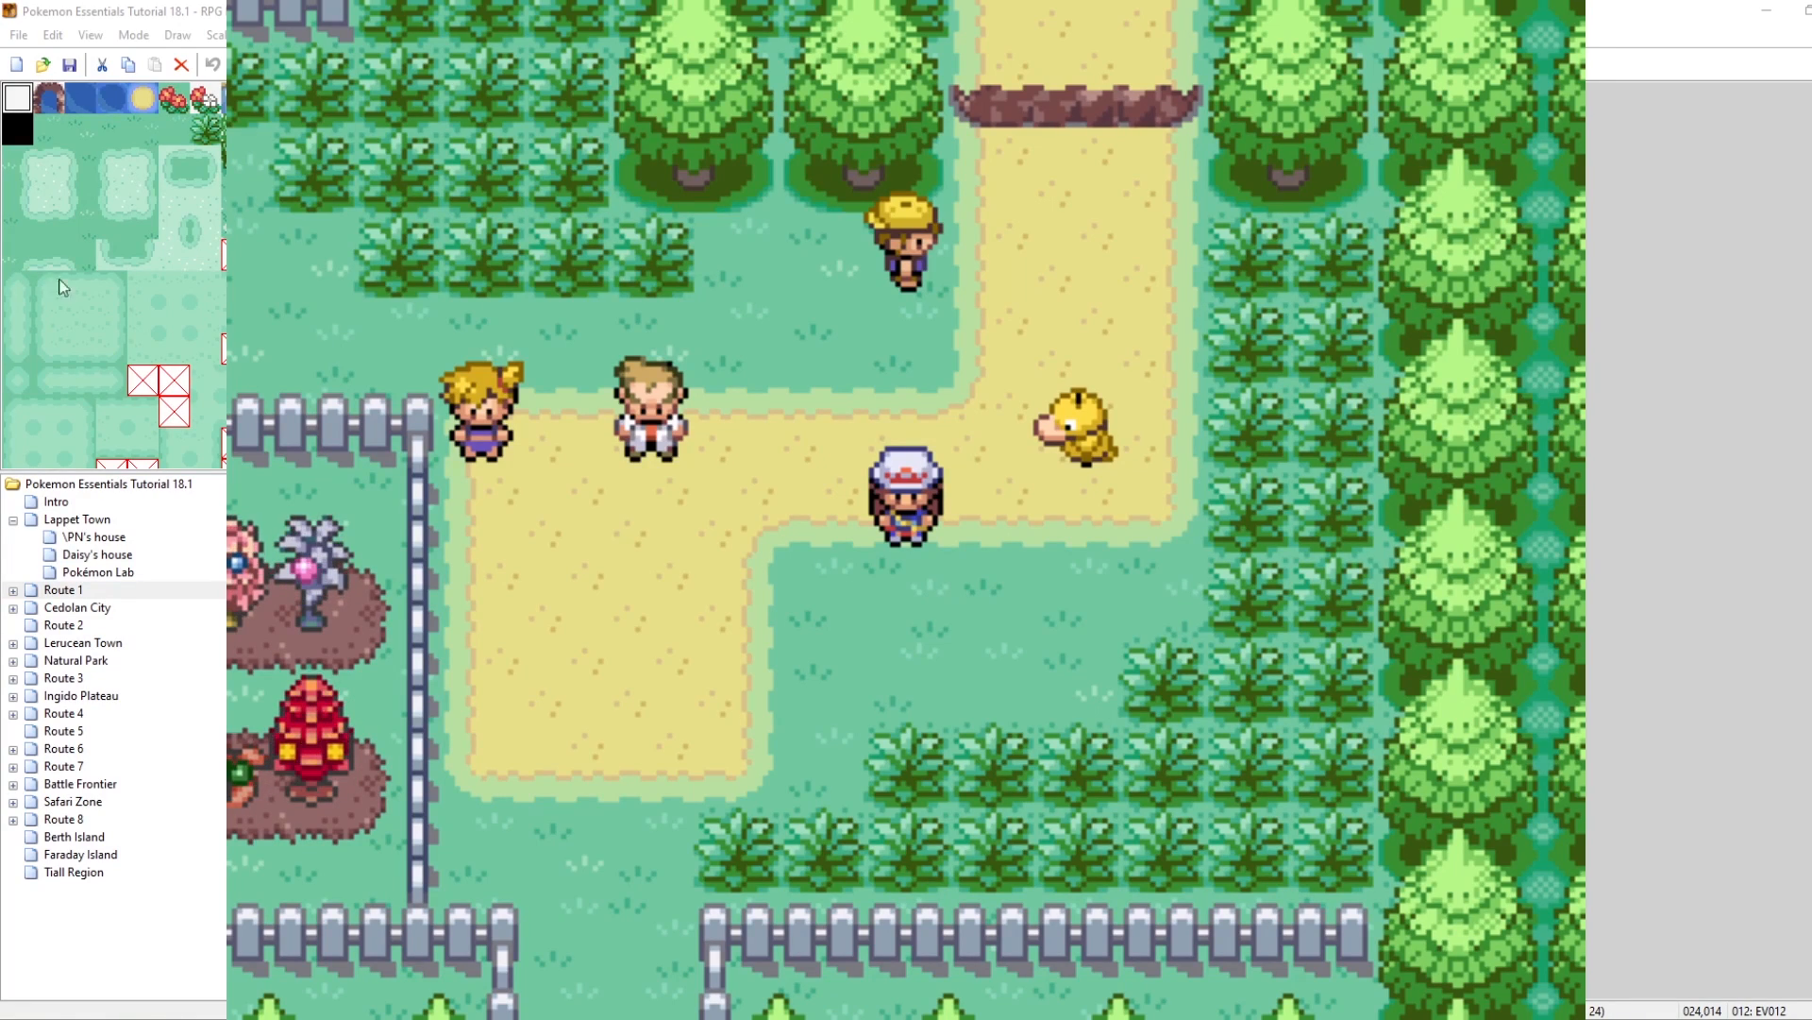
key(alt+F4)
Step: Set the pbExclaim animation ID in pbNoticePlayer of the PSystem_Utilities script to 10
click(634, 66)
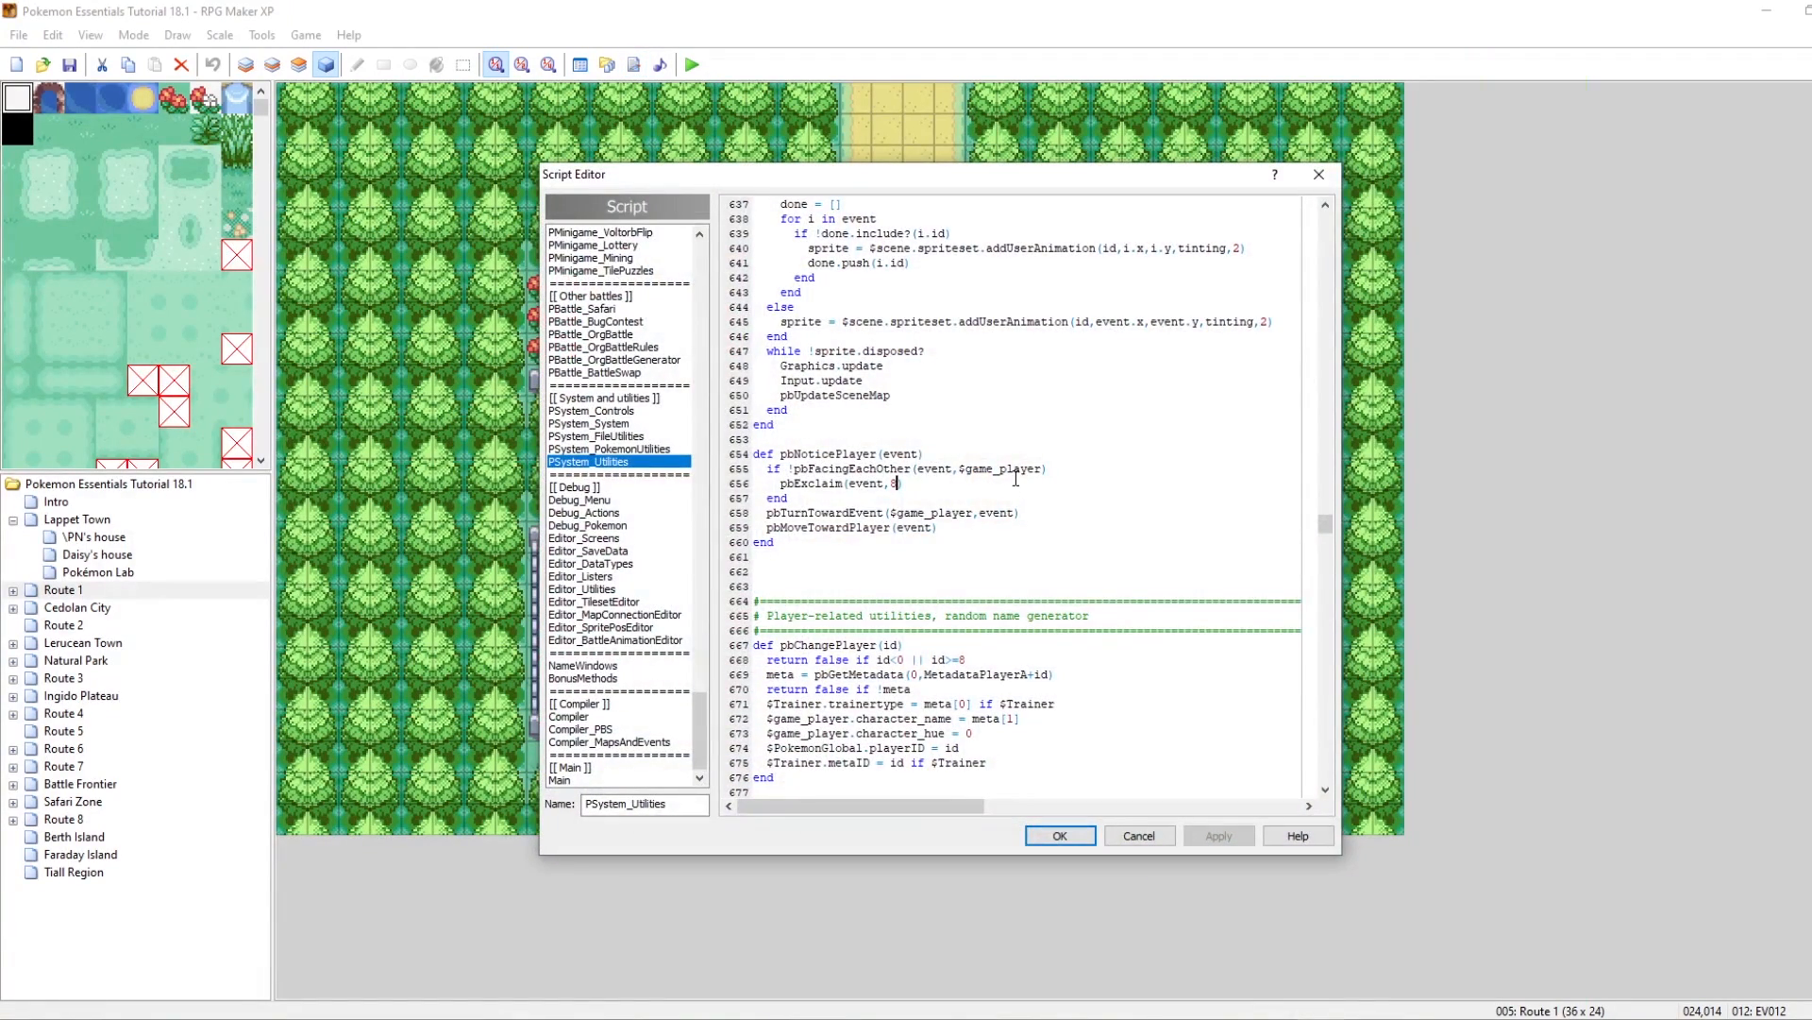
text(10)
click(1059, 836)
Step: Playtest the trainer encounter on Route 1 by walking into the trainer's view beside the path, then close the game
click(699, 70)
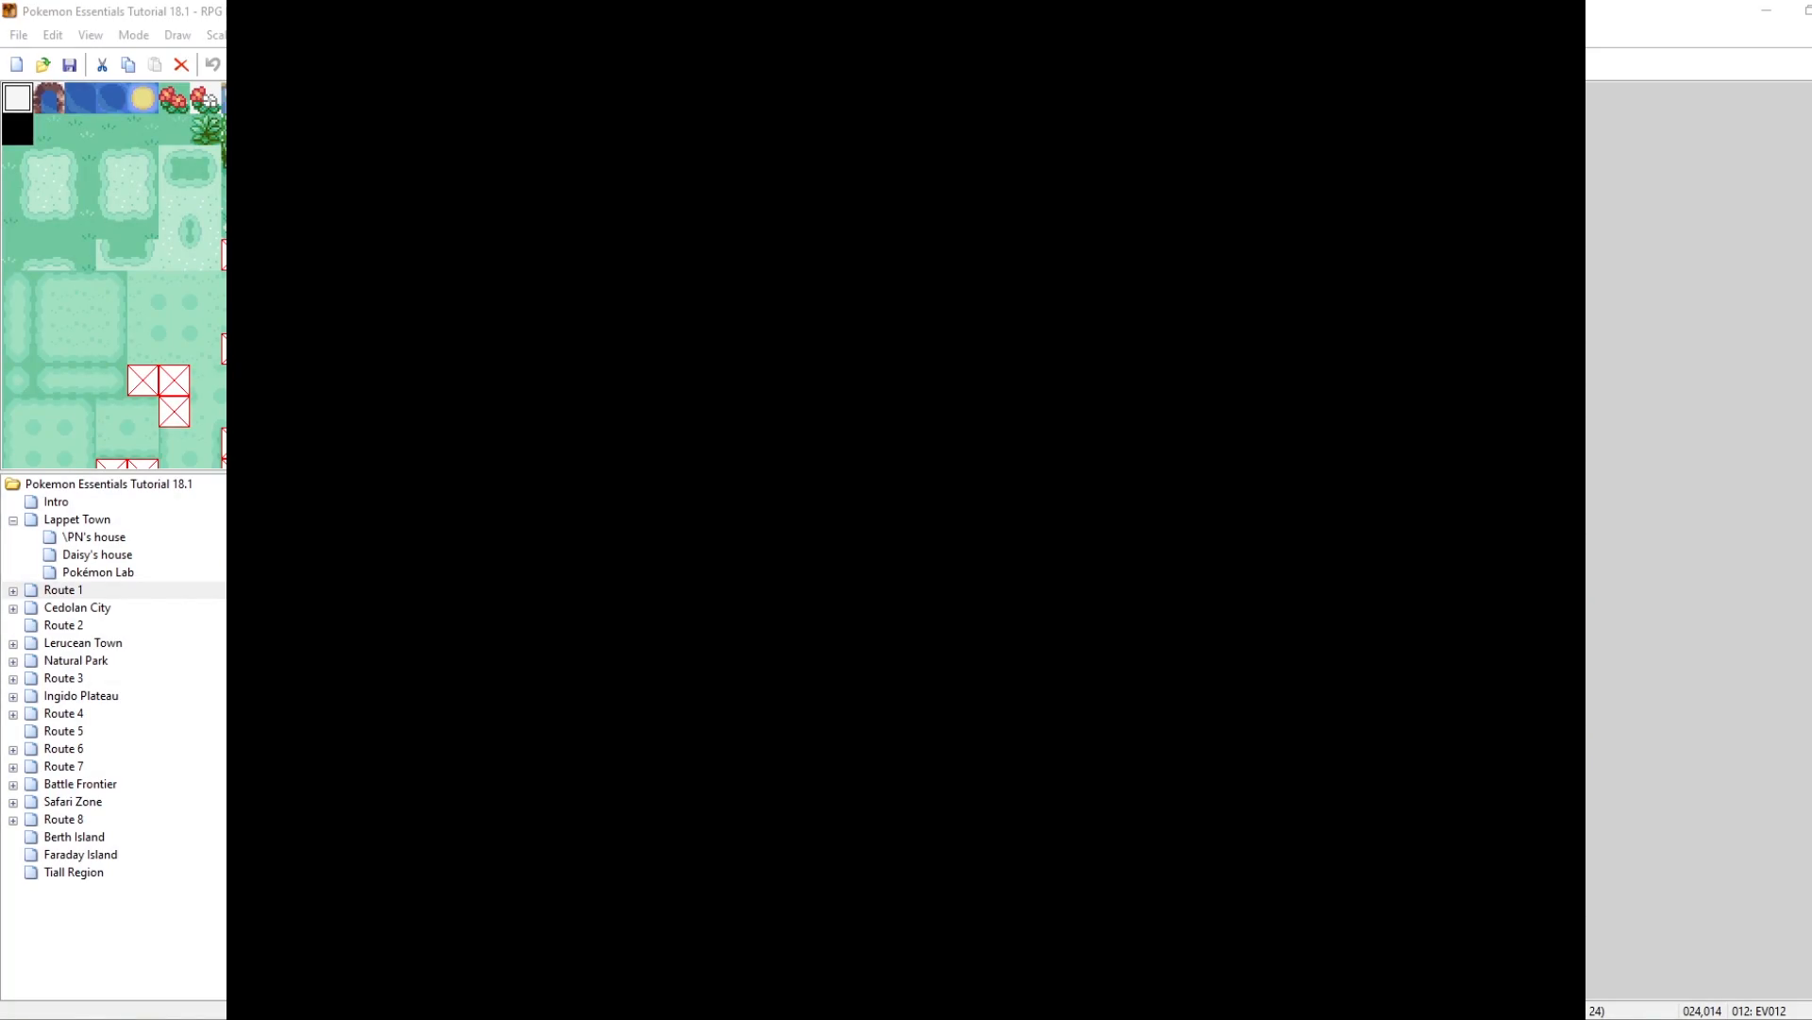
key(Right)
key(Up)
key(Right)
key(Up)
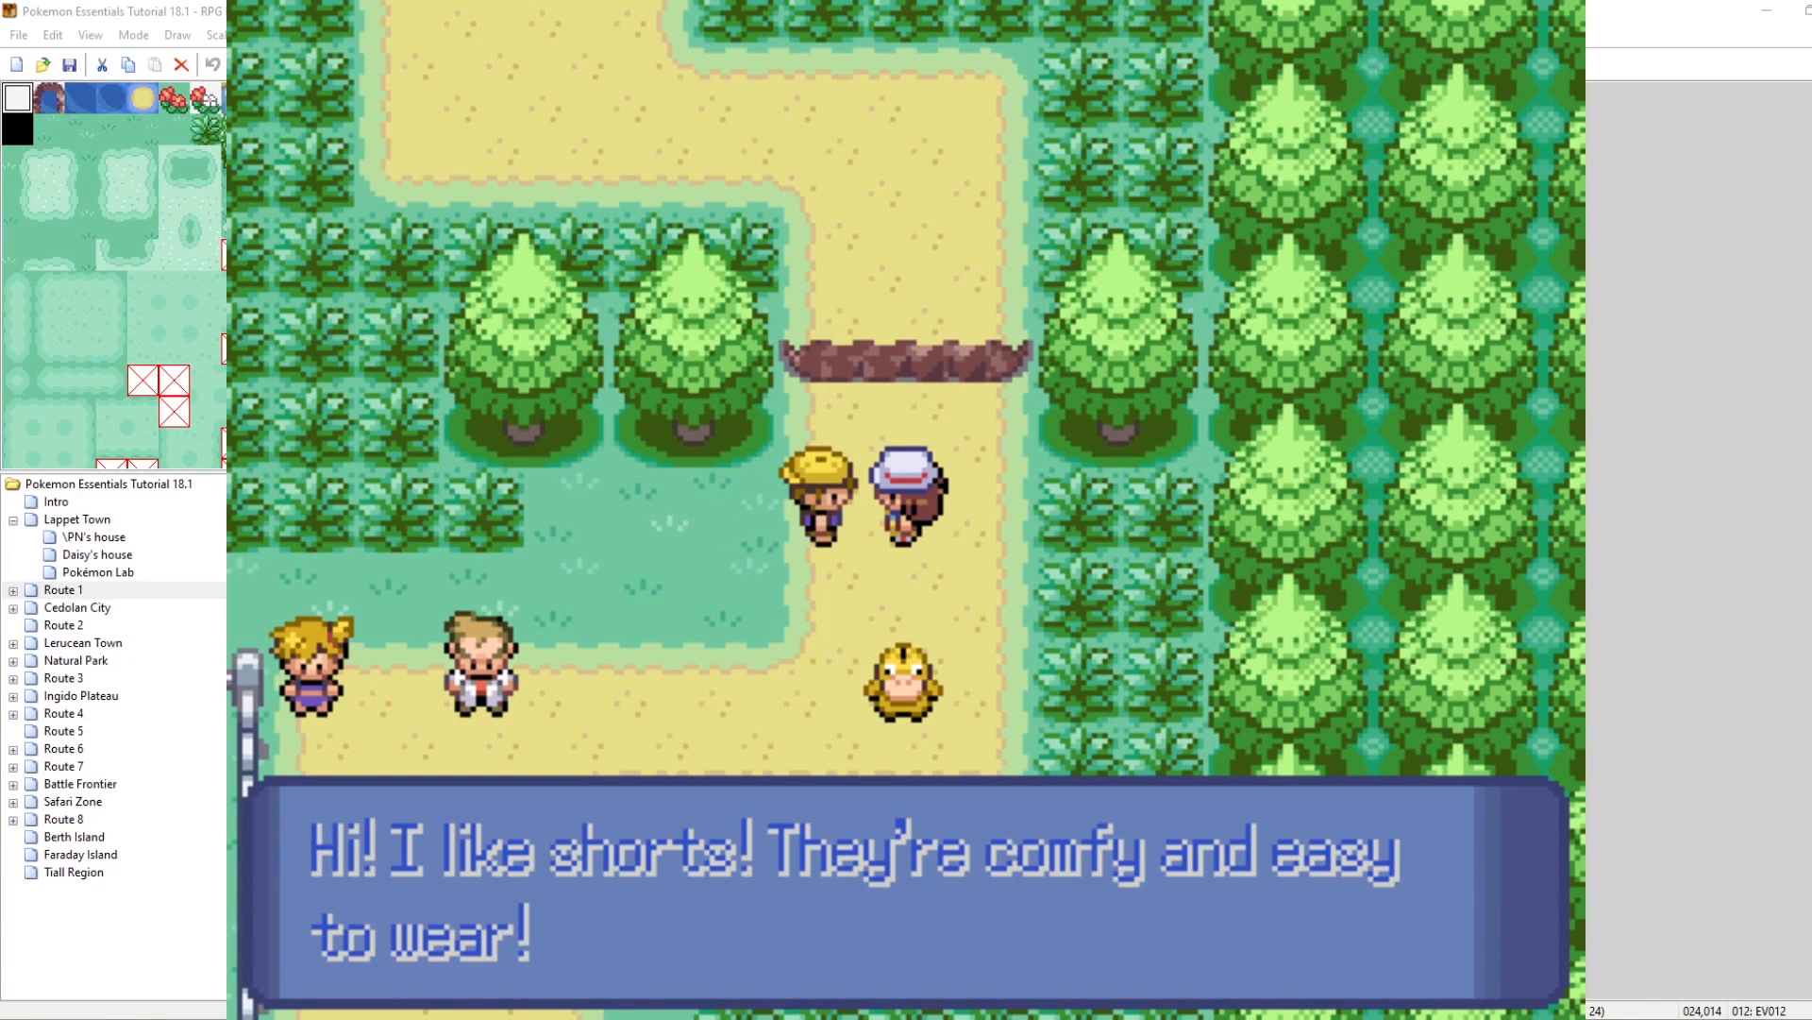
click(557, 64)
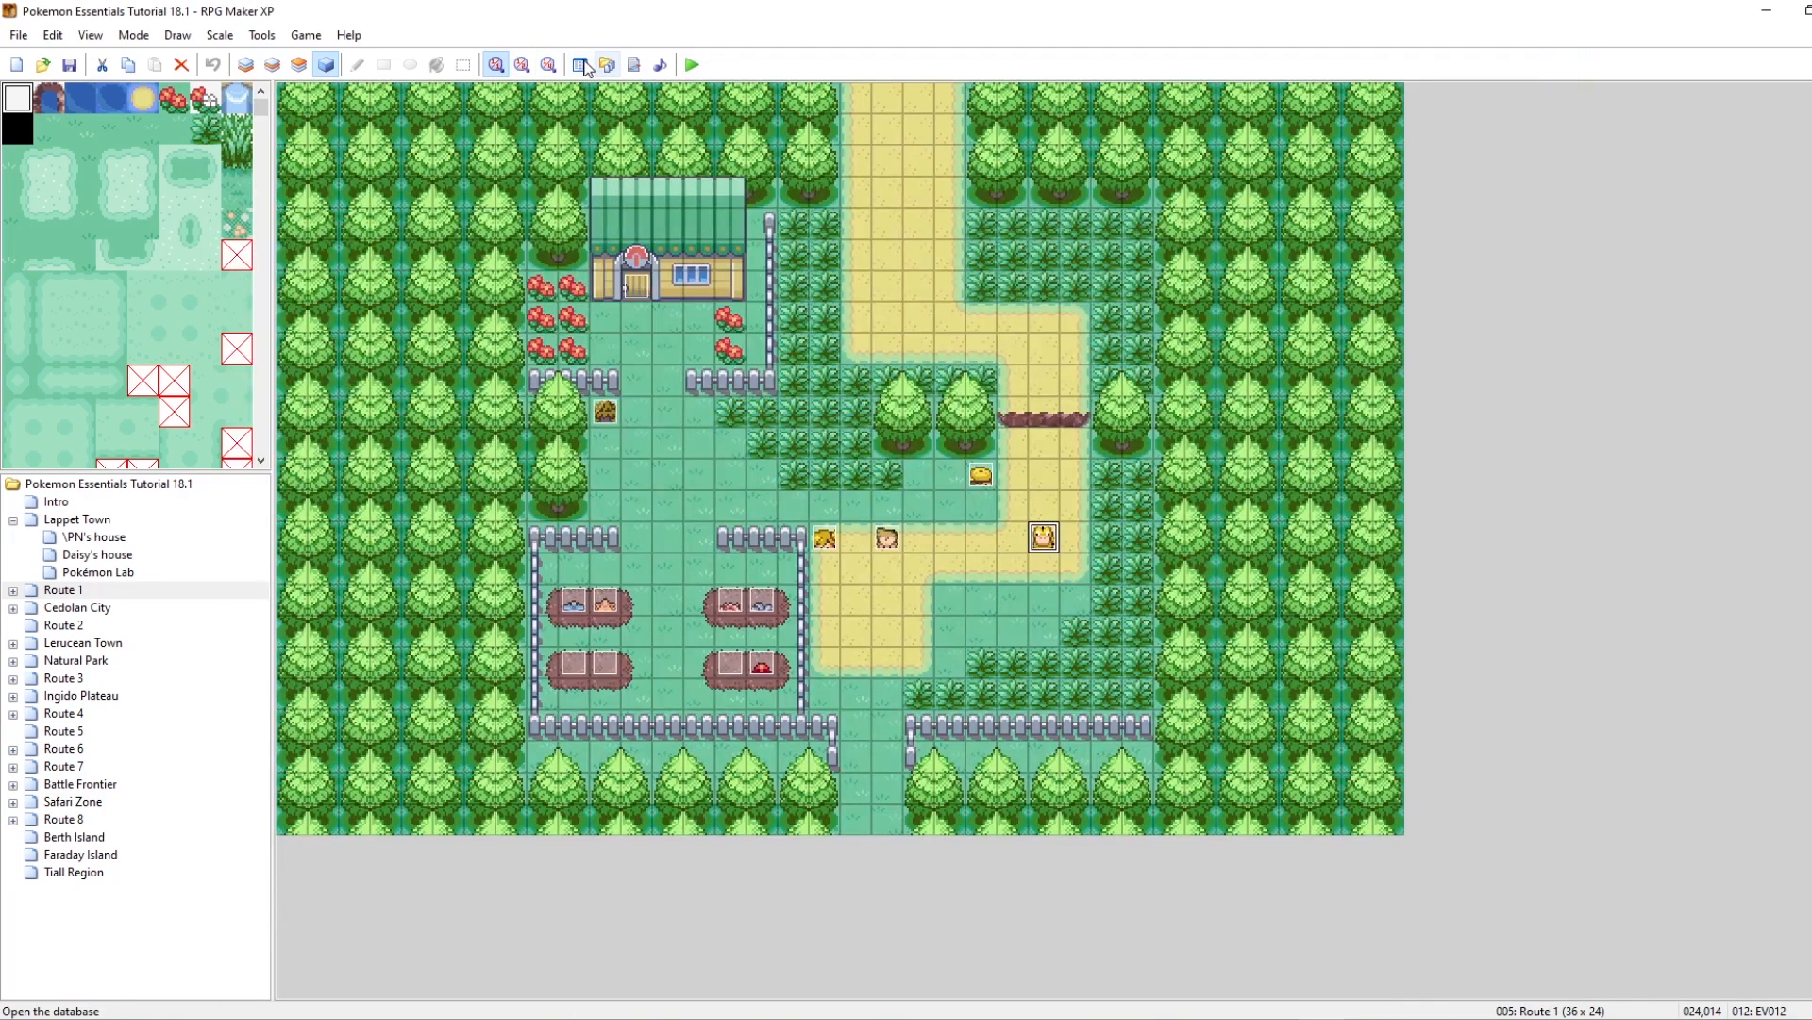
Step: Compare the ID numbers of the FRLG Exclaim, Happy and ANGERY animations in the database
click(580, 64)
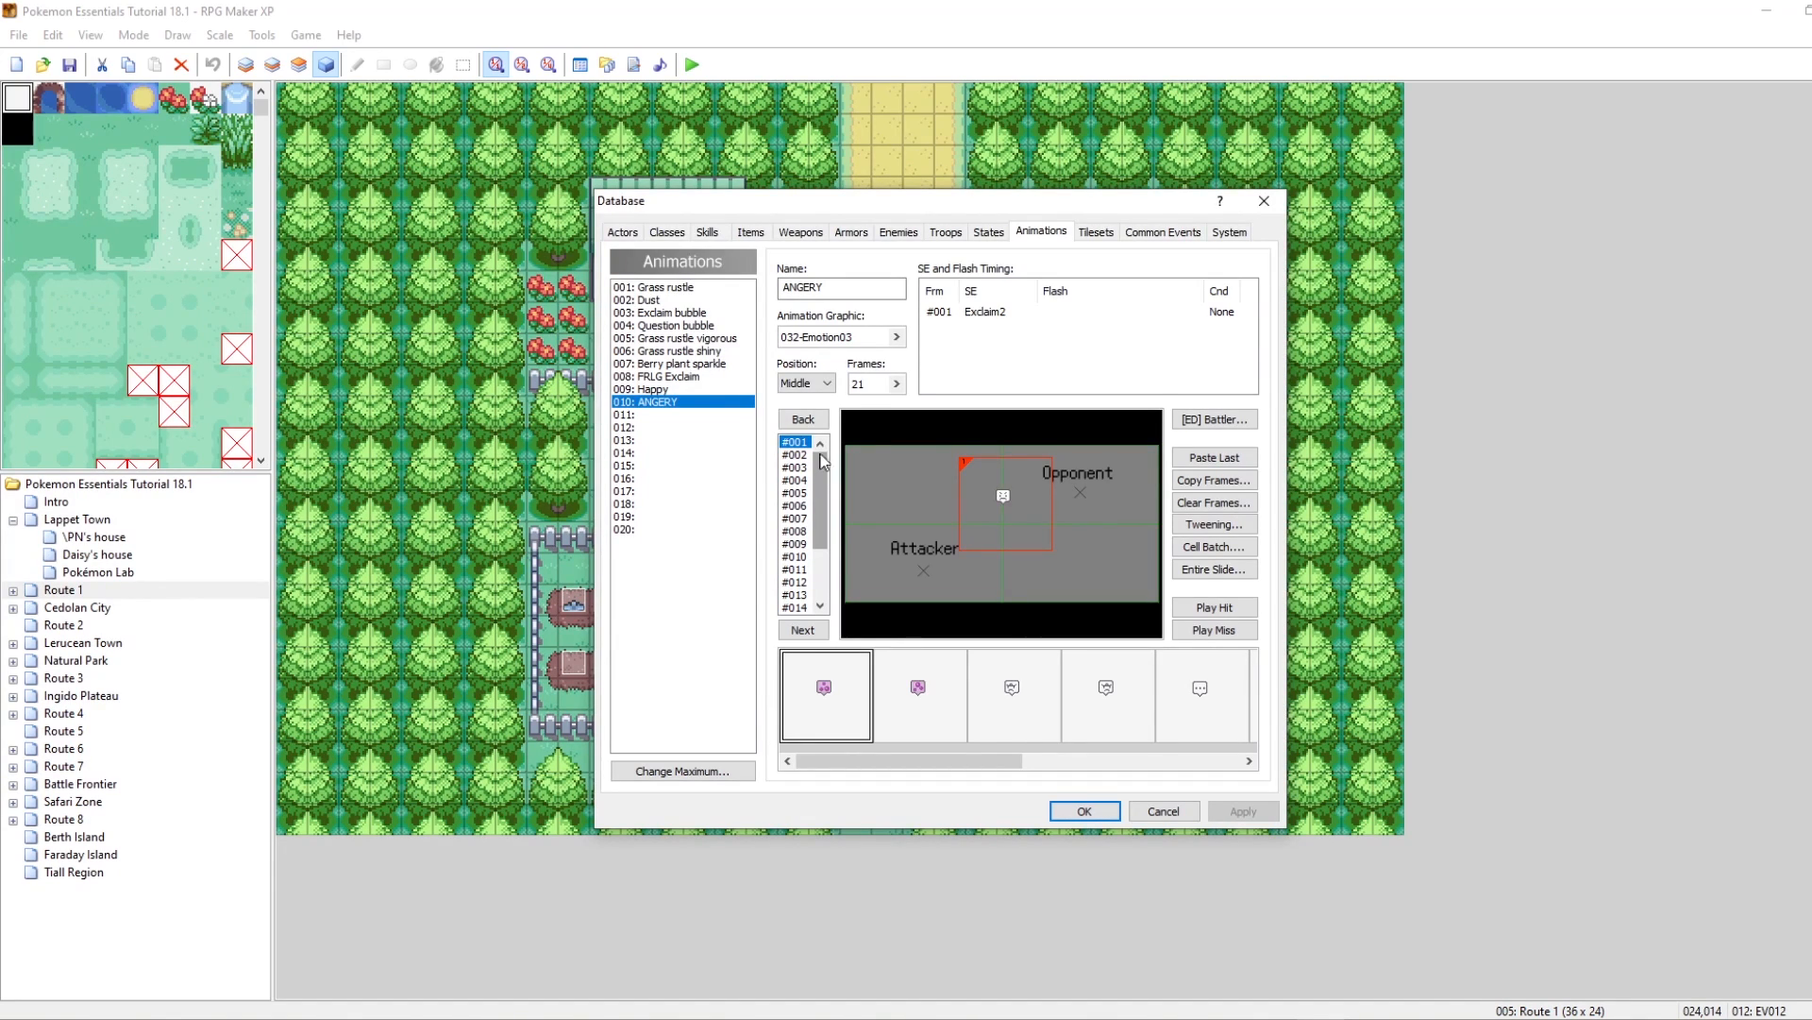
click(655, 377)
click(657, 390)
click(661, 402)
click(667, 389)
click(668, 402)
click(678, 388)
click(679, 378)
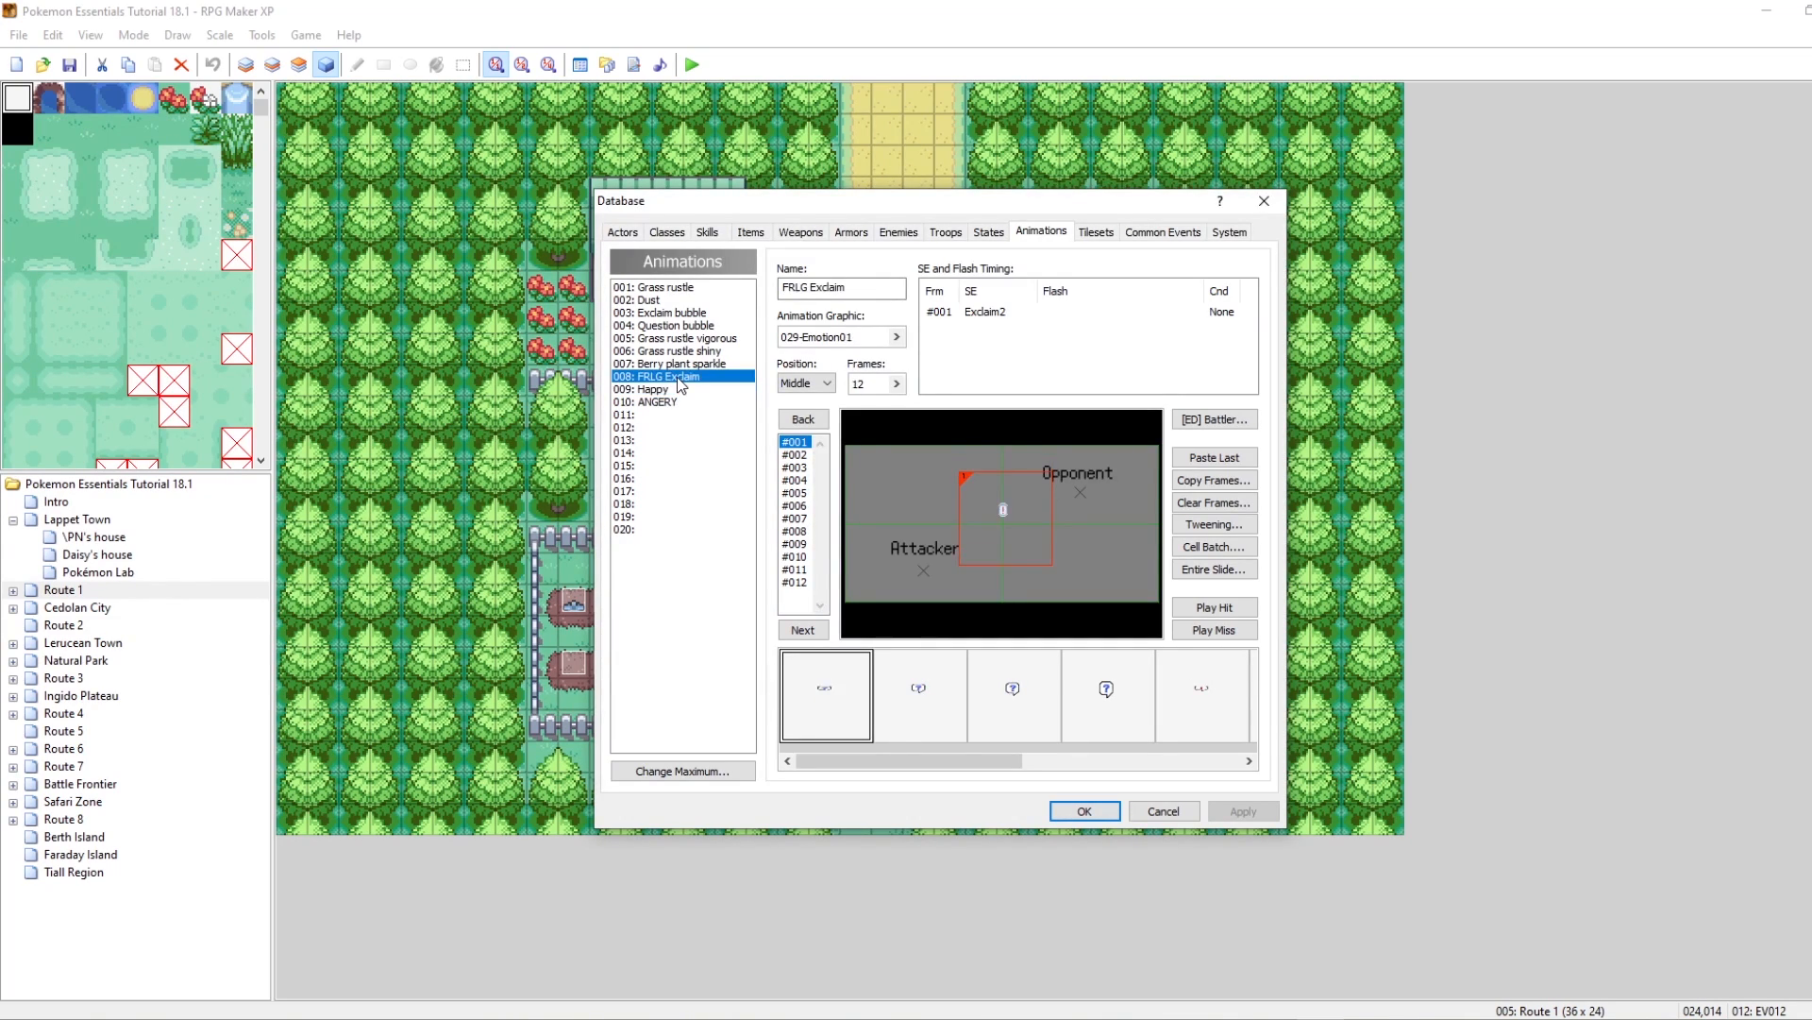
click(1264, 201)
Step: Restore the pbExclaim animation ID in pbNoticePlayer to 8 and save the script
click(634, 64)
key(BackSpace)
key(BackSpace)
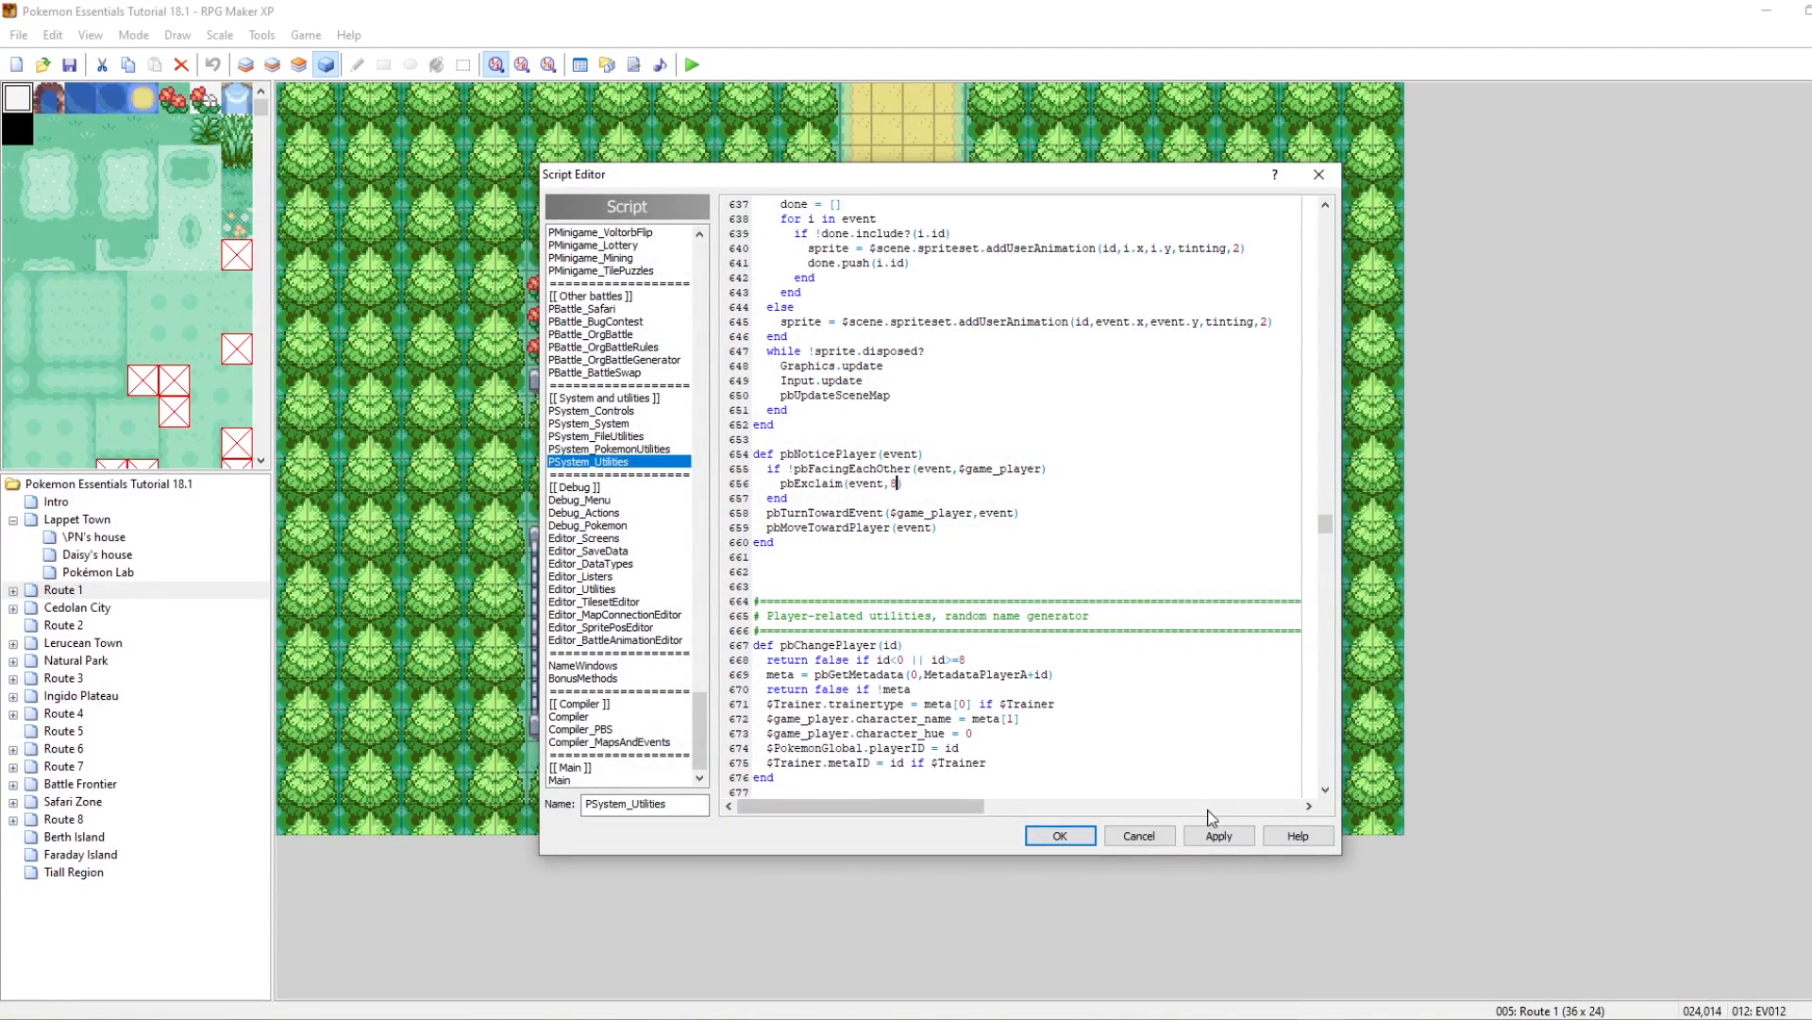
click(1085, 837)
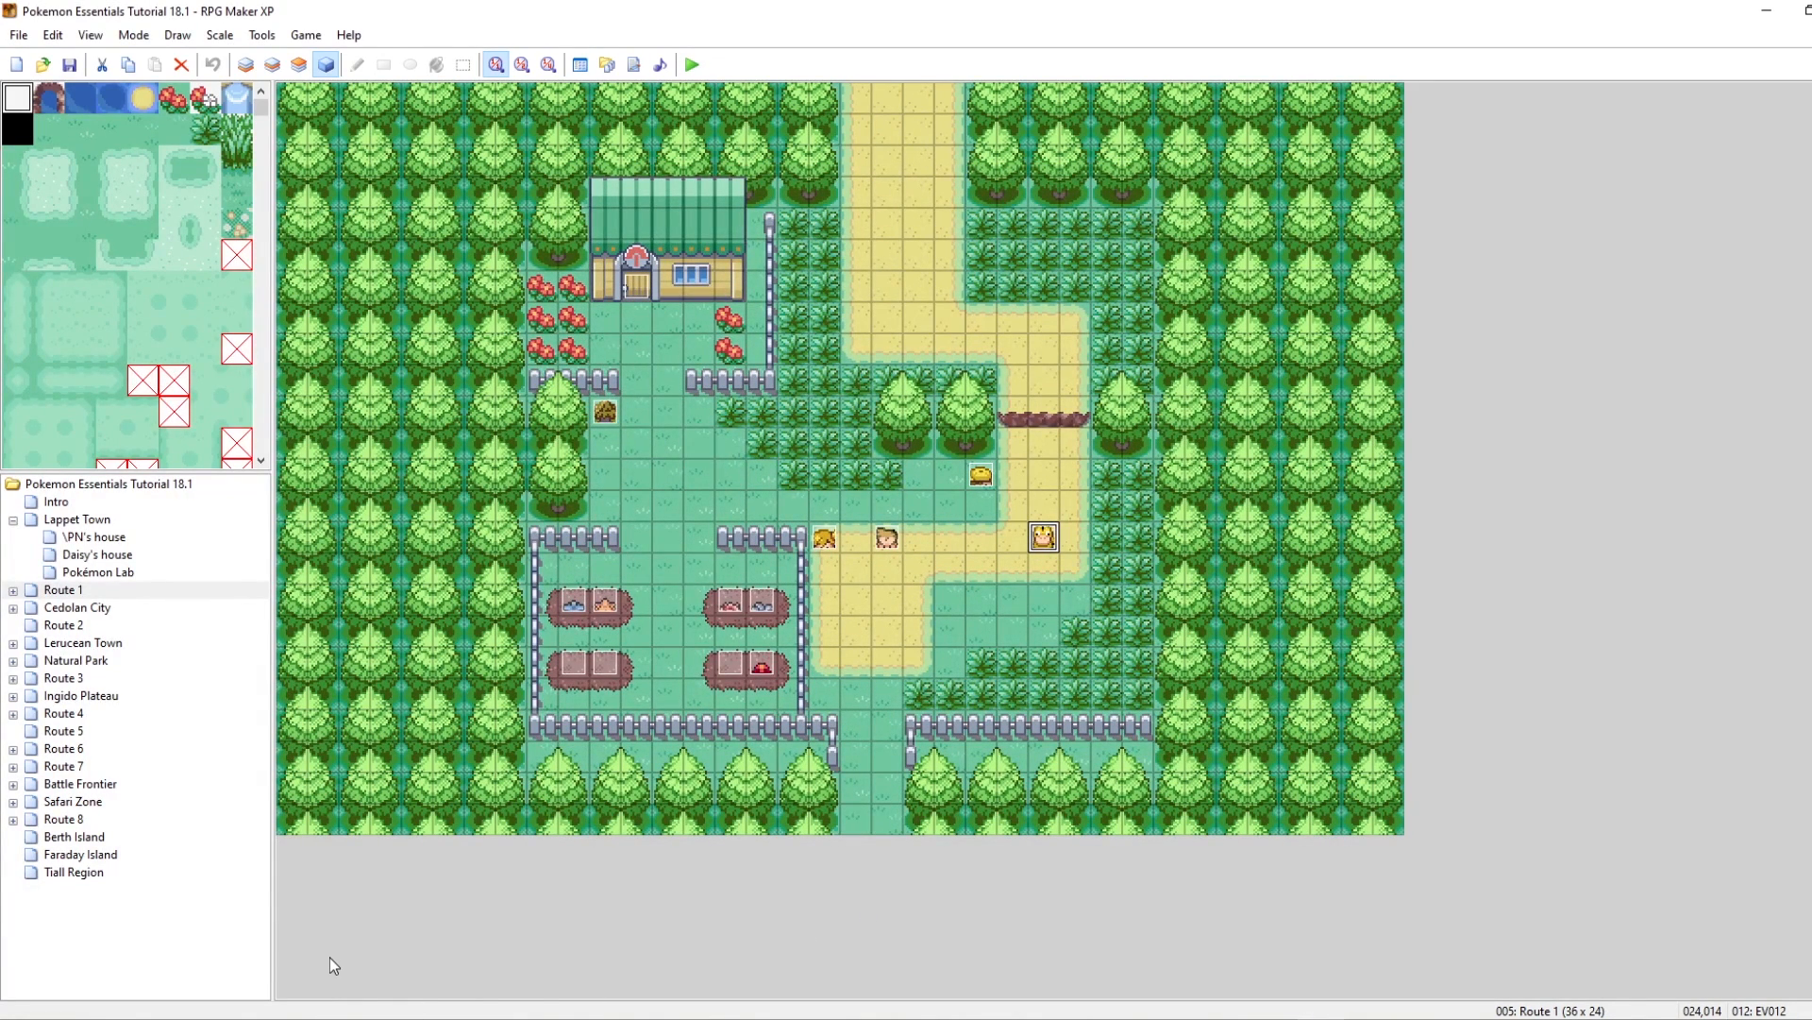
Step: Review the full command list of the Psyduck event on Route 1 and close it without changes
double_click(1043, 538)
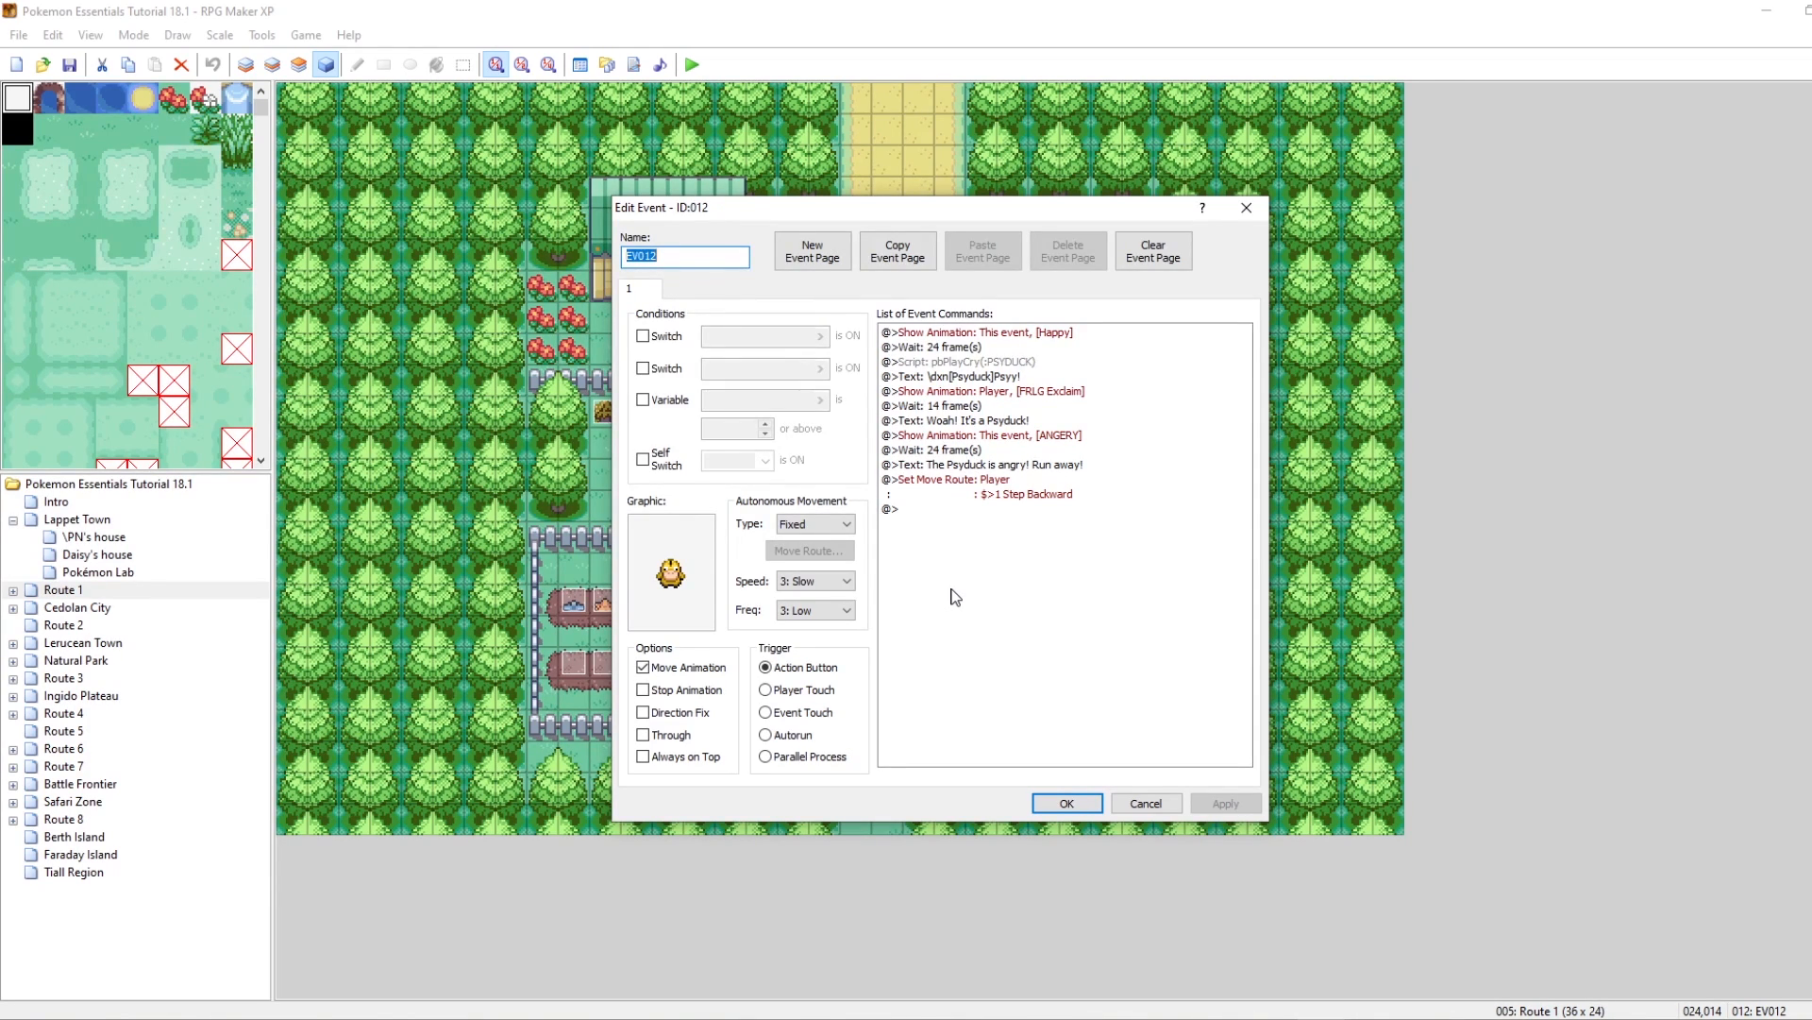
click(1243, 217)
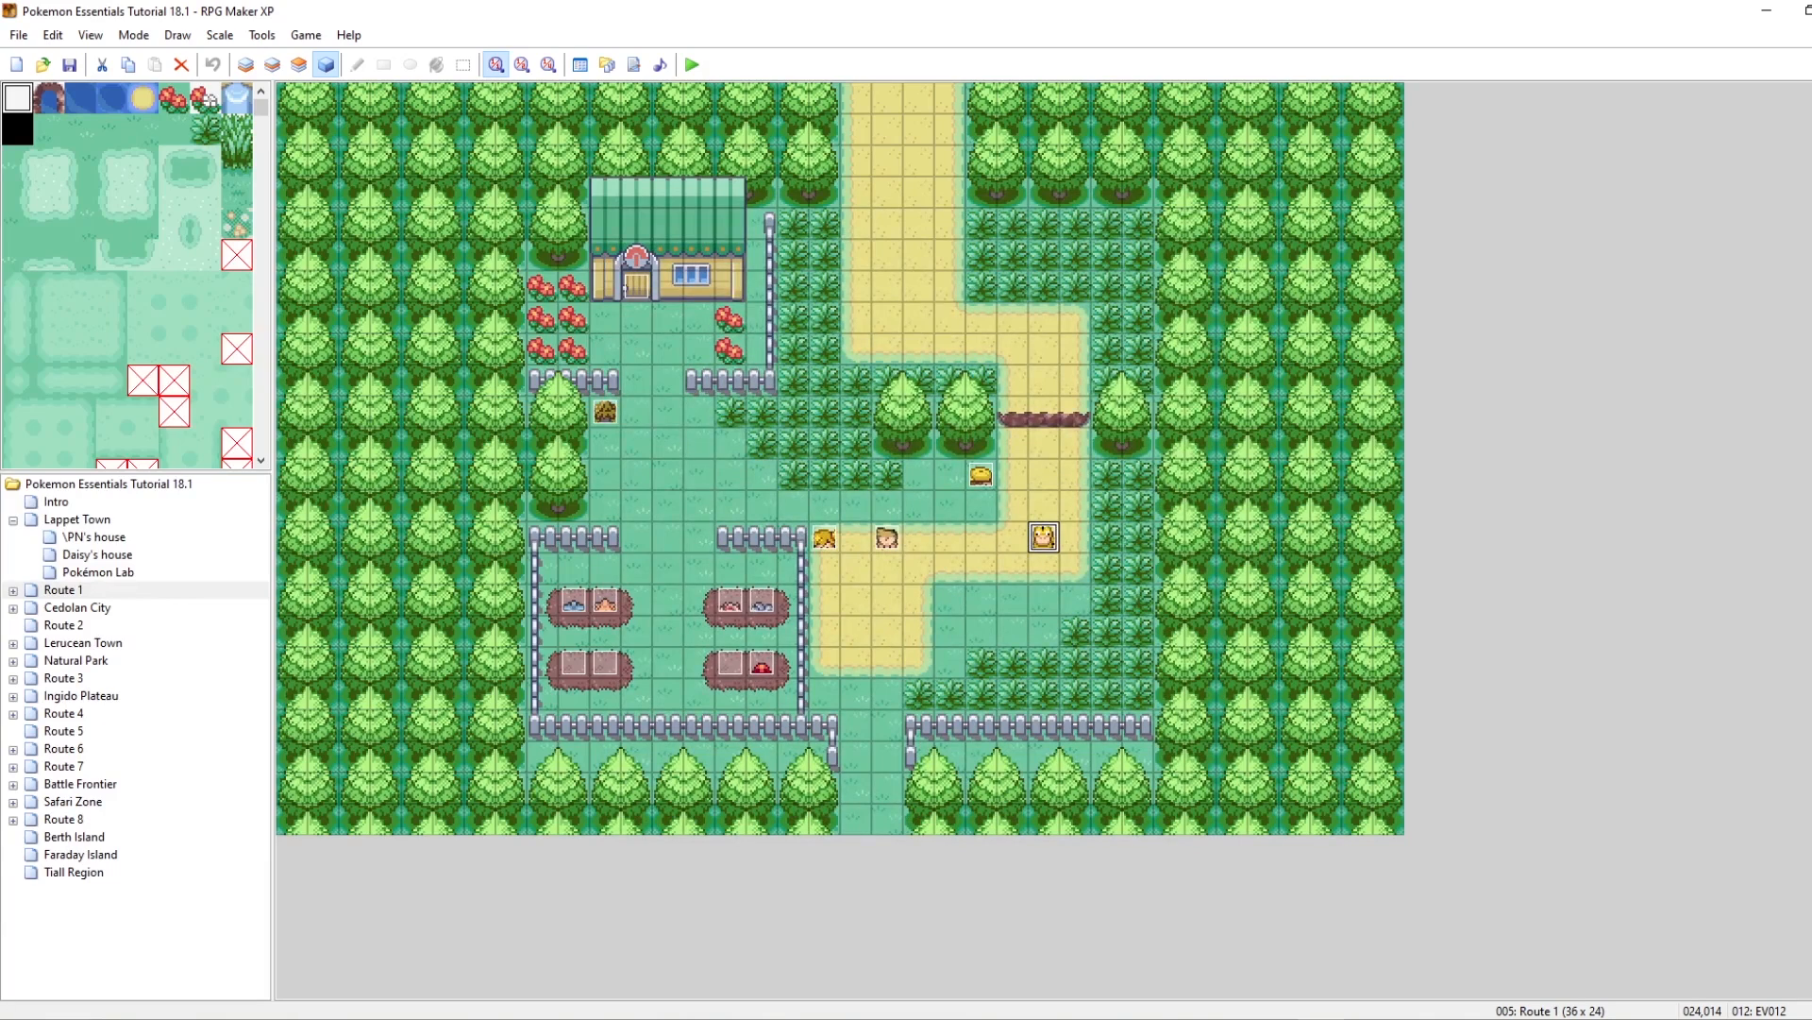
Step: Switch to File Explorer, view the three Emotion sprite sheets in the Portrait Tutorial folder, and return to RPG Maker XP
click(100, 954)
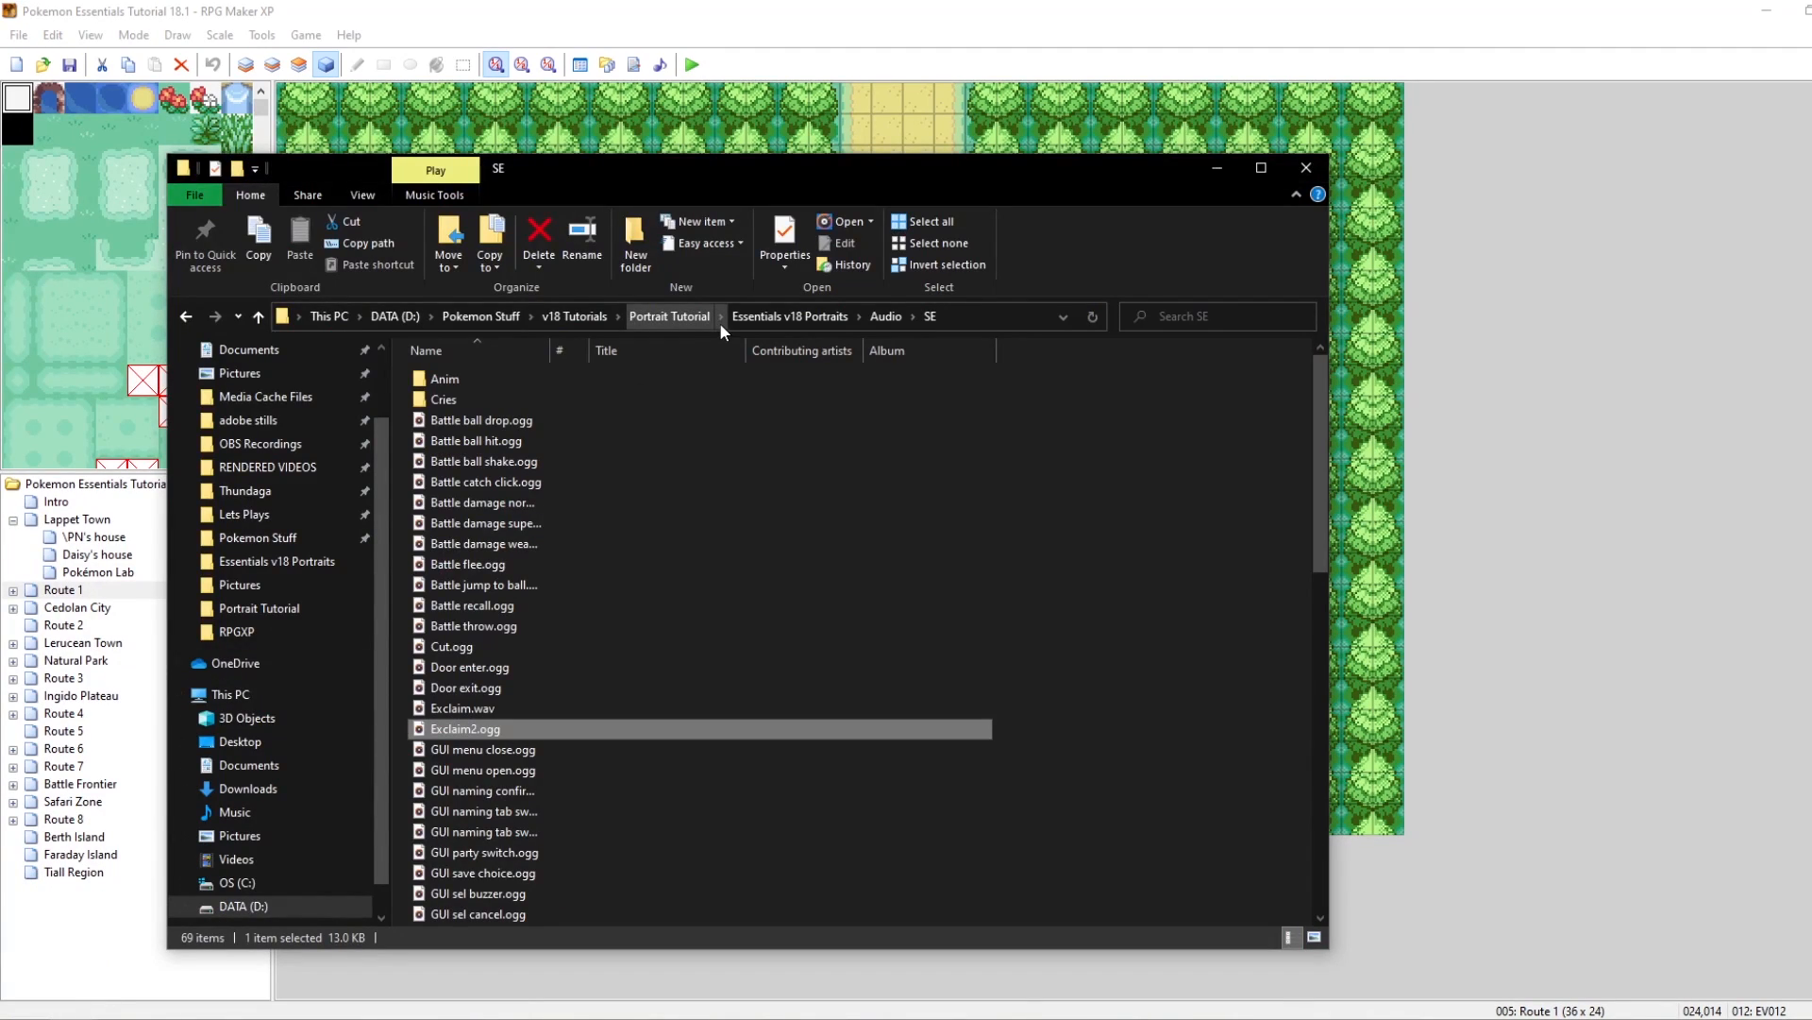
click(784, 317)
click(692, 319)
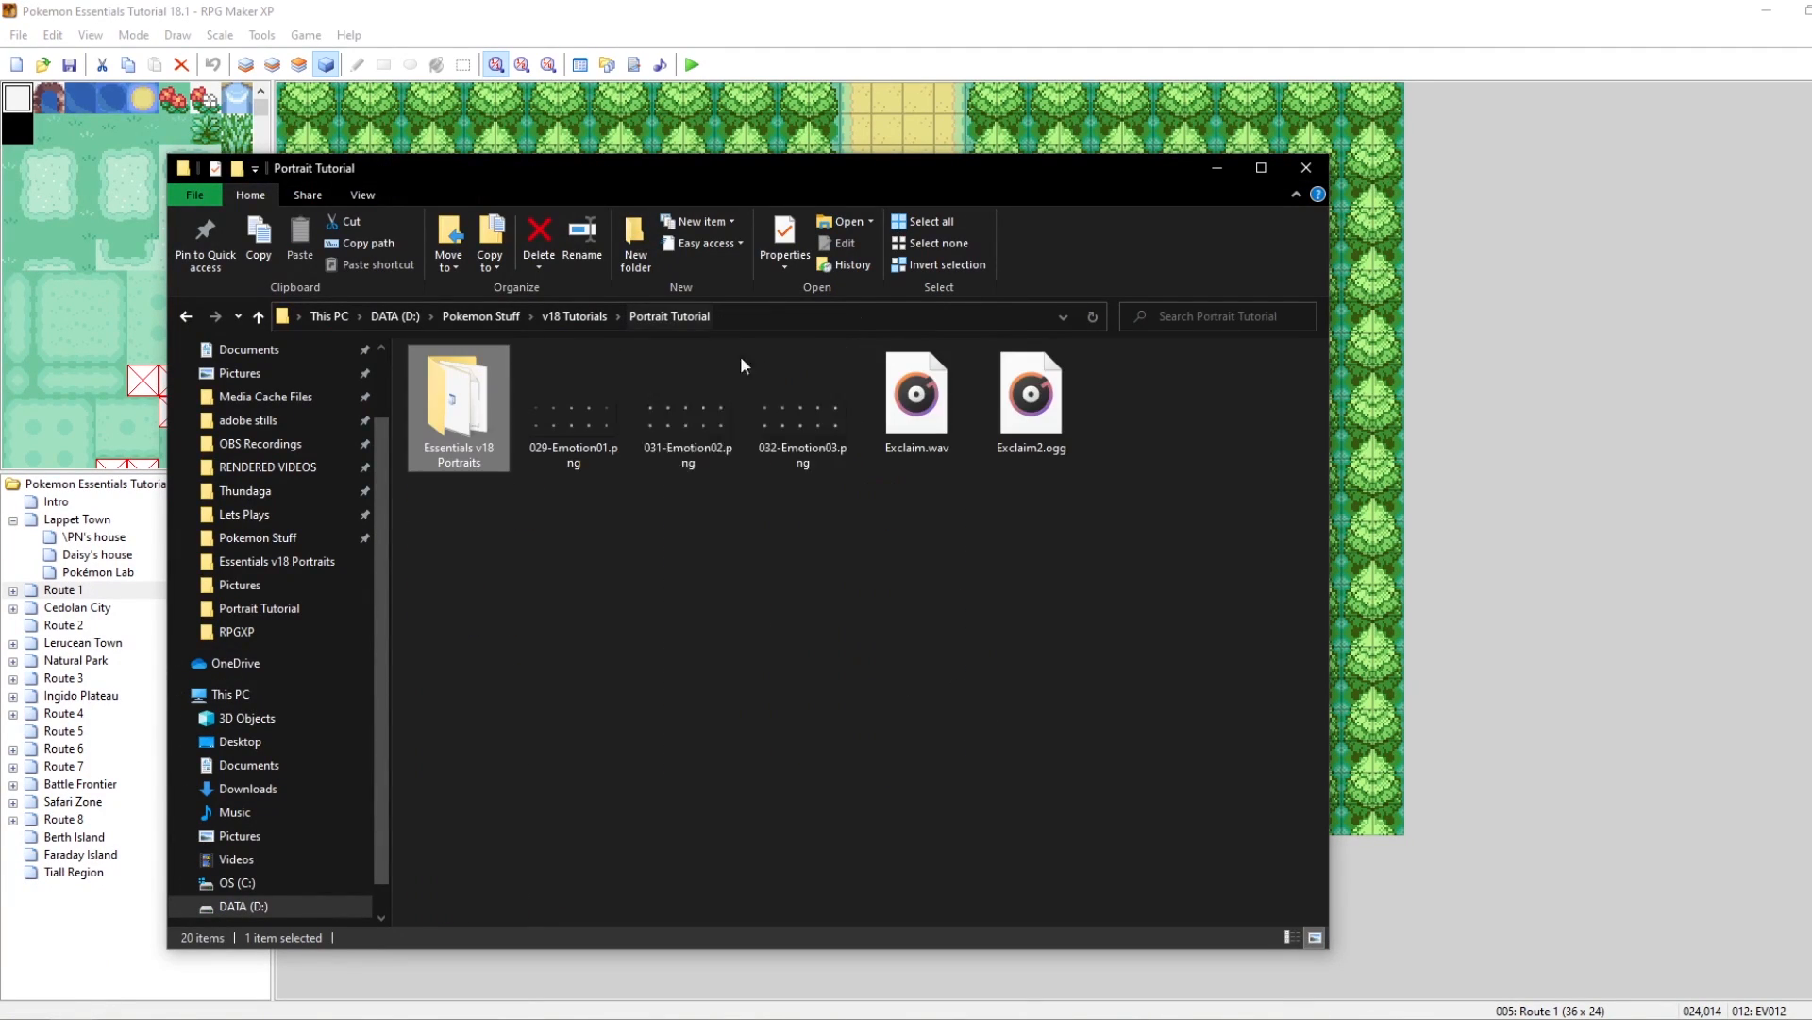
click(612, 422)
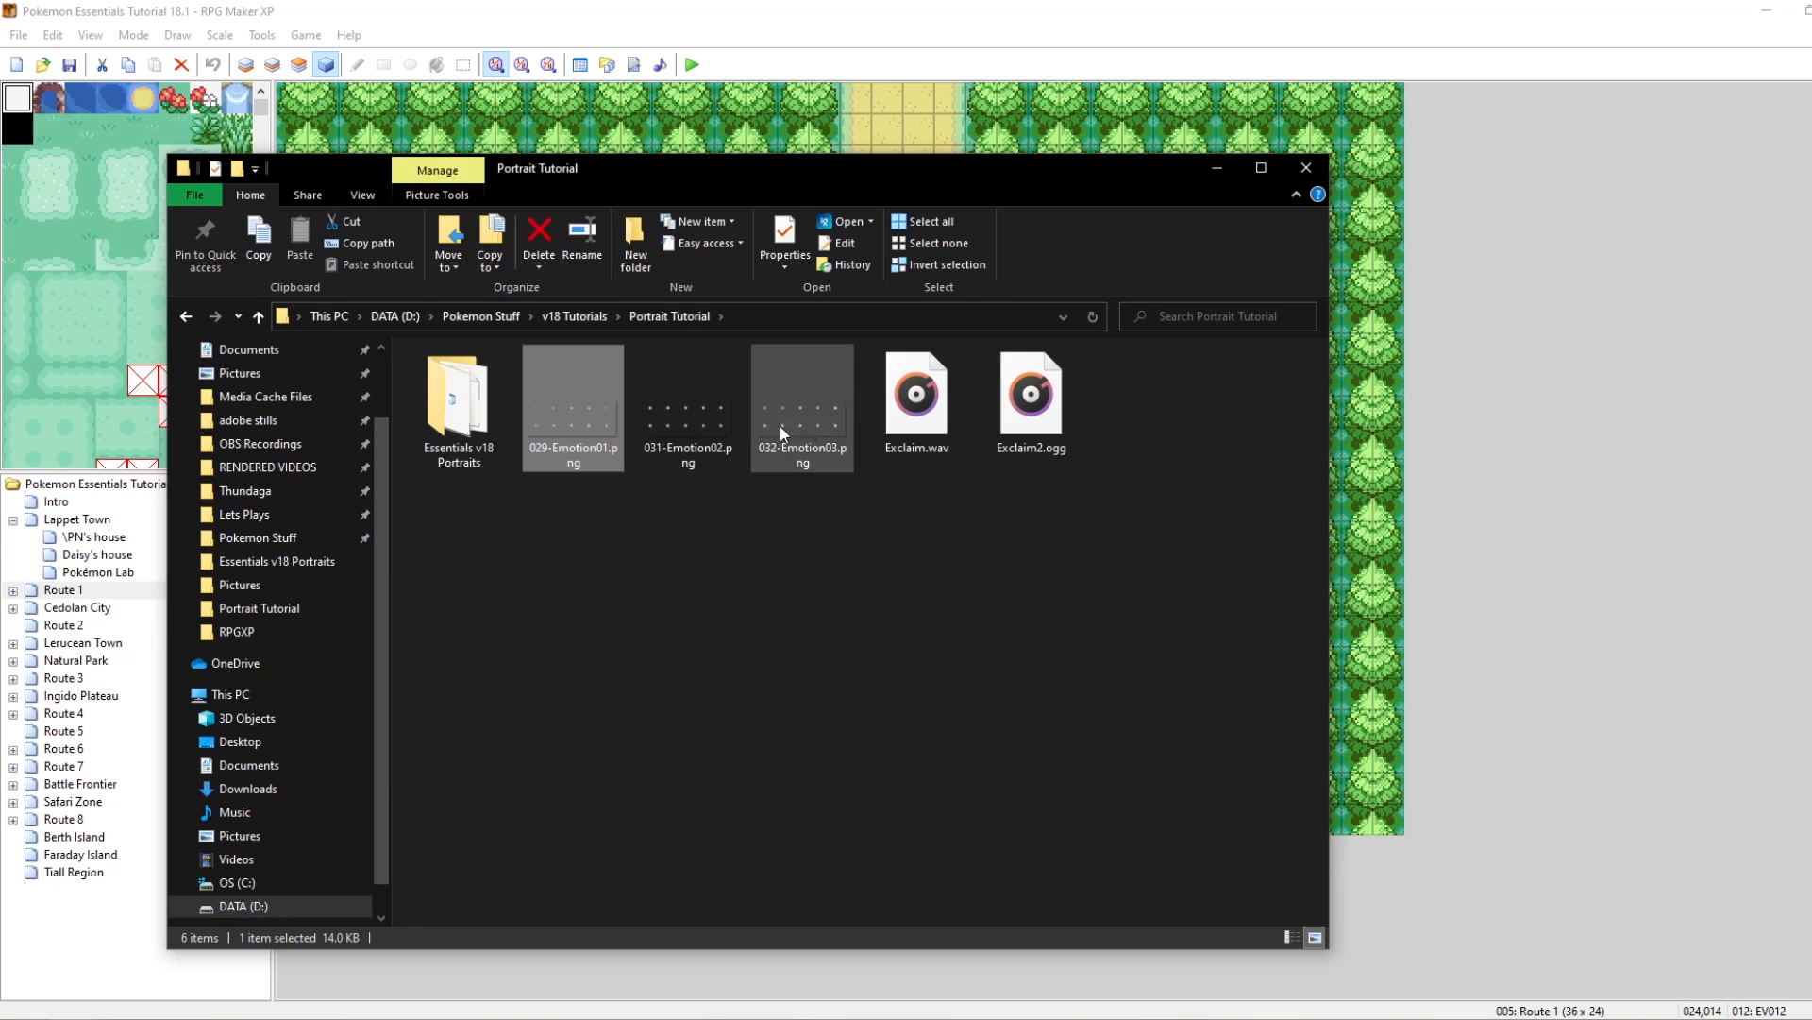
double_click(595, 417)
key(Right)
key(Right)
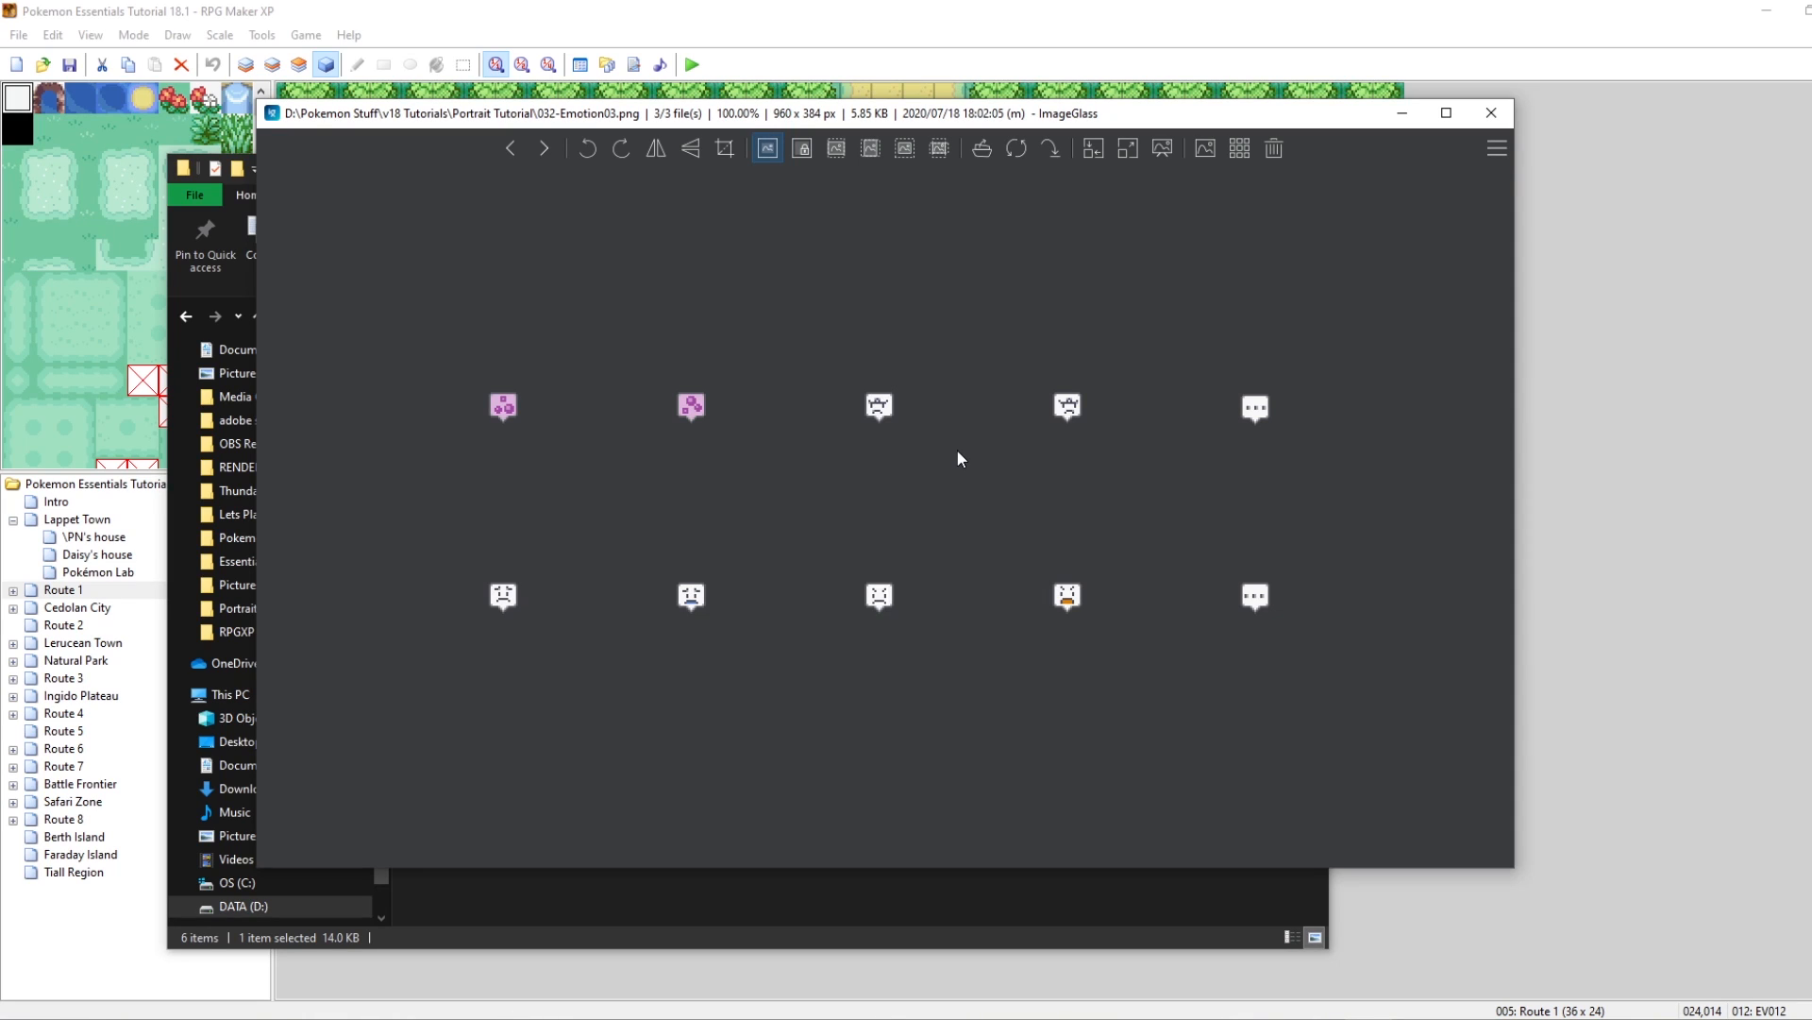
key(Right)
key(Left)
key(Left)
click(1491, 114)
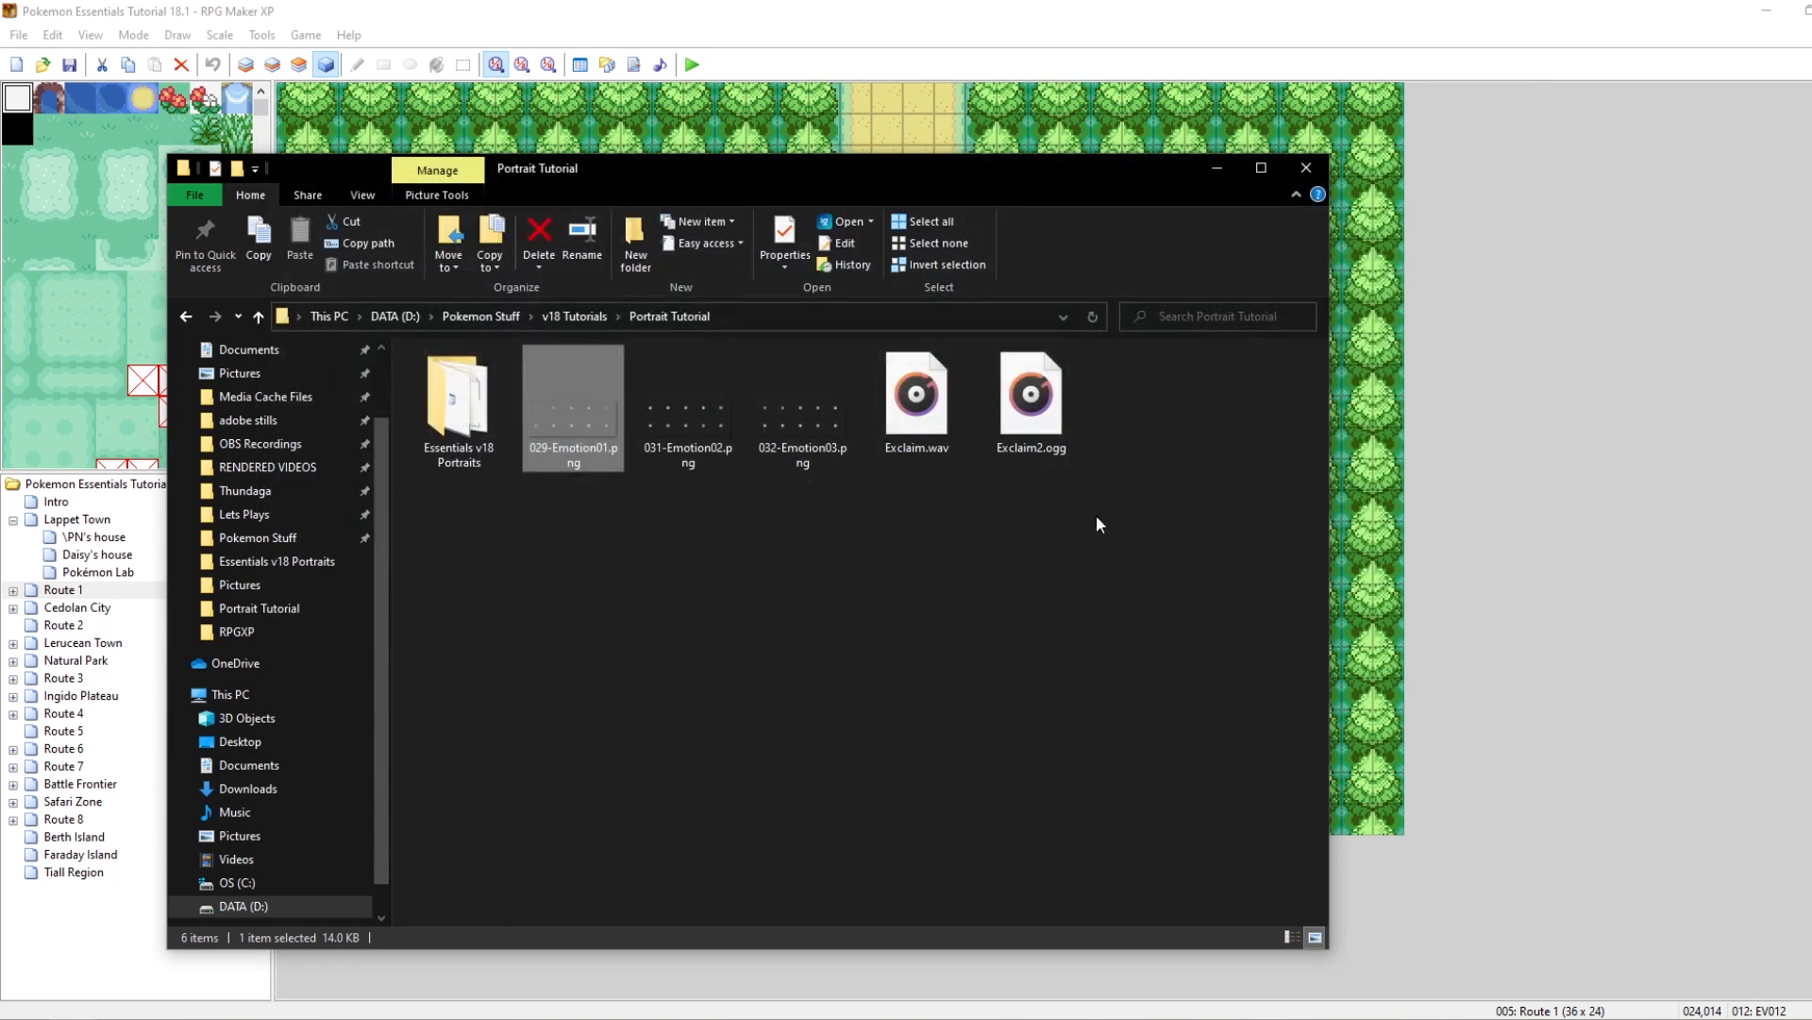
click(916, 31)
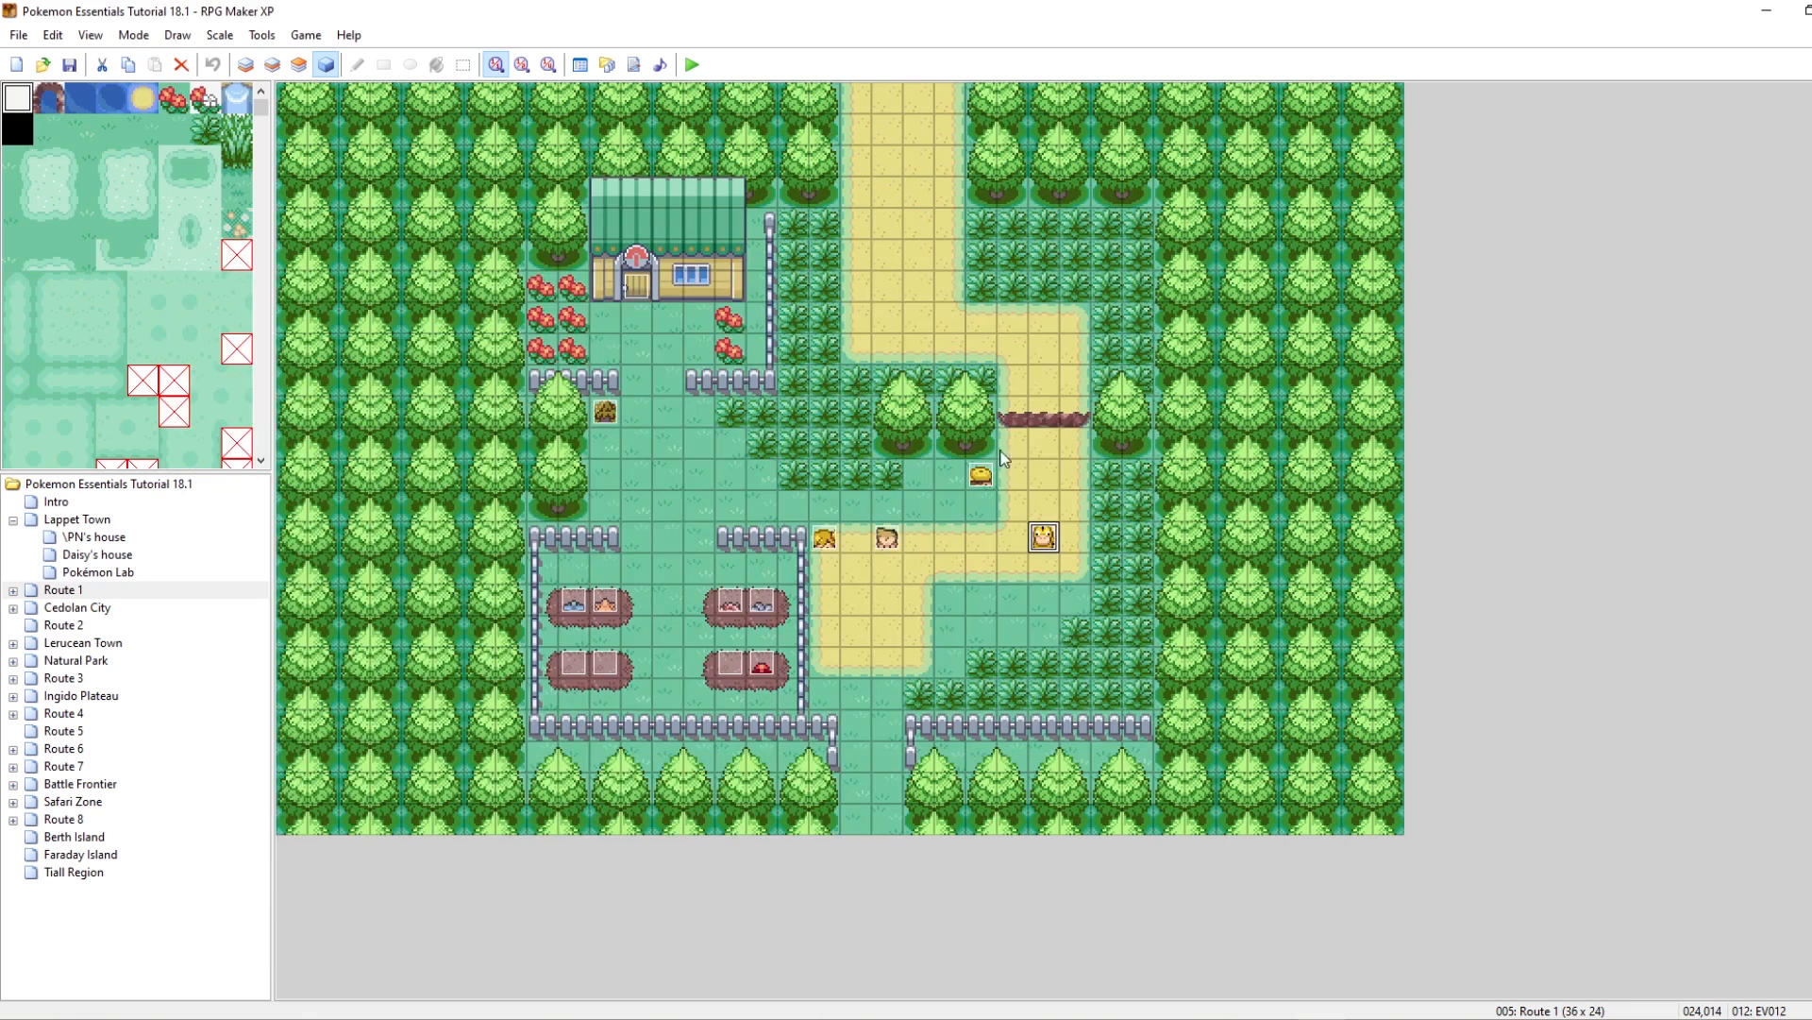
click(973, 547)
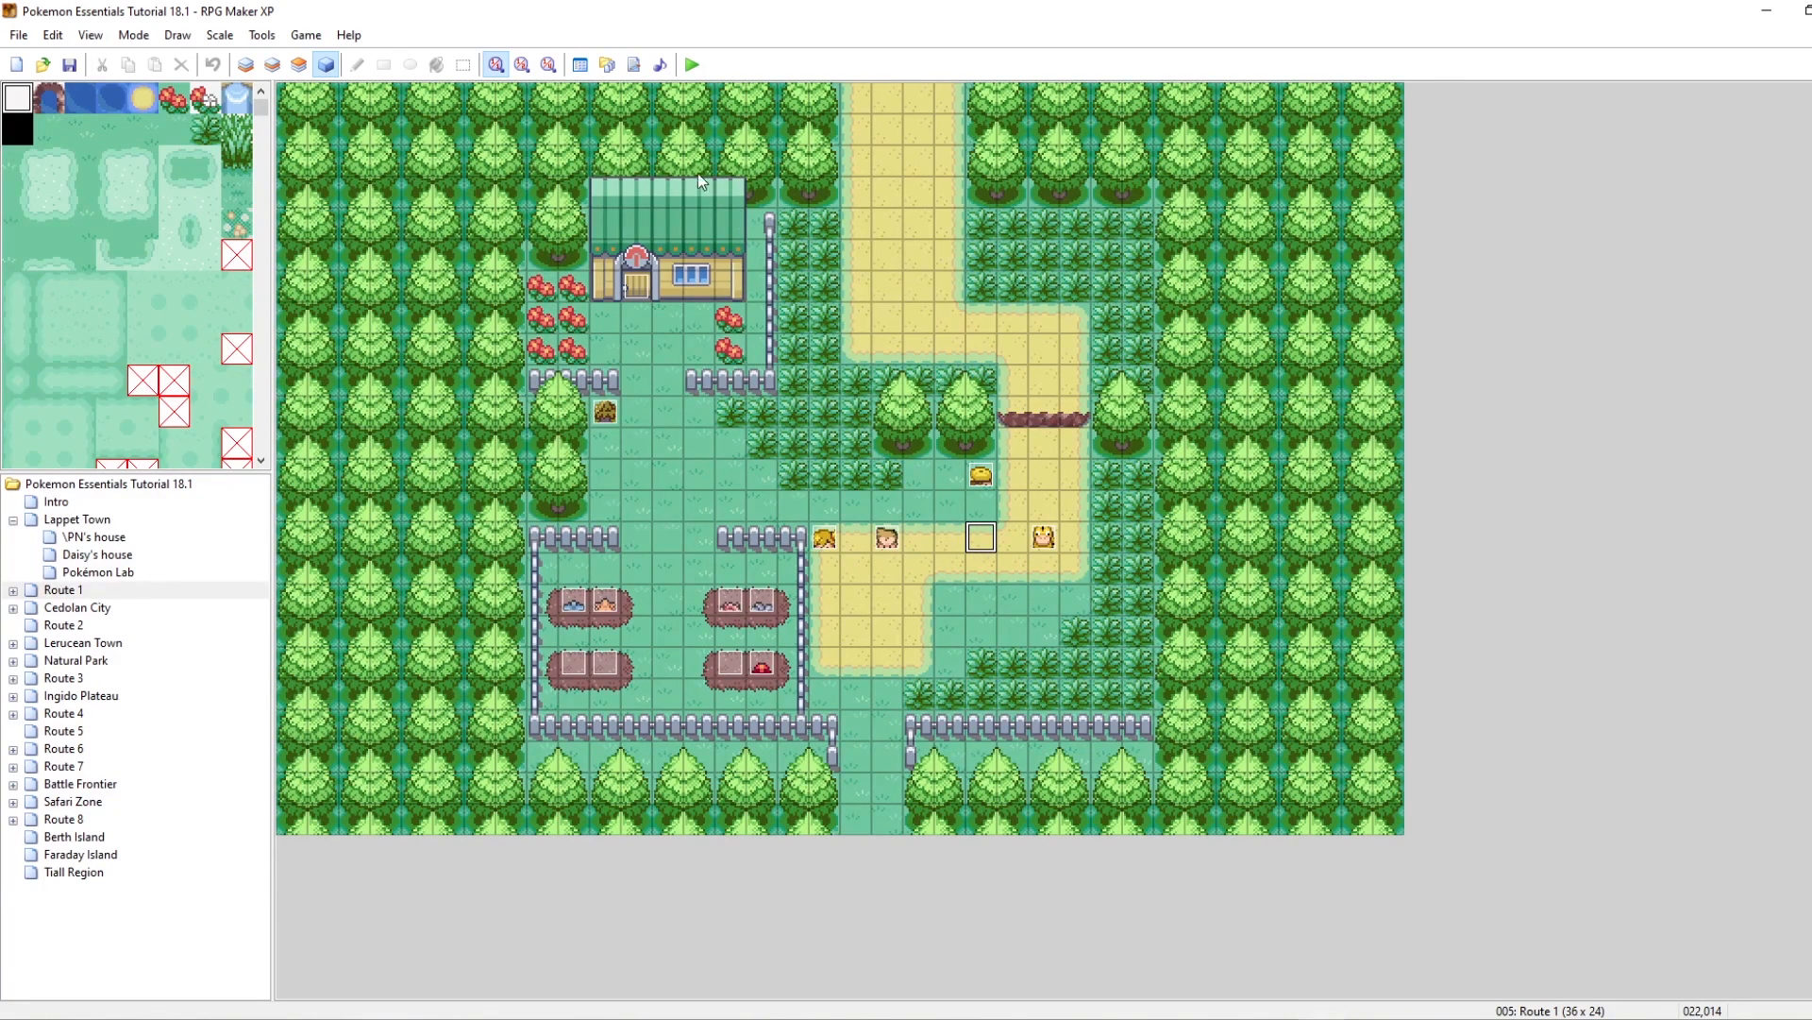
Step: Examine the sound effect choices for the Grass rustle animation's SE and flash timing, and close the database without changes
click(583, 66)
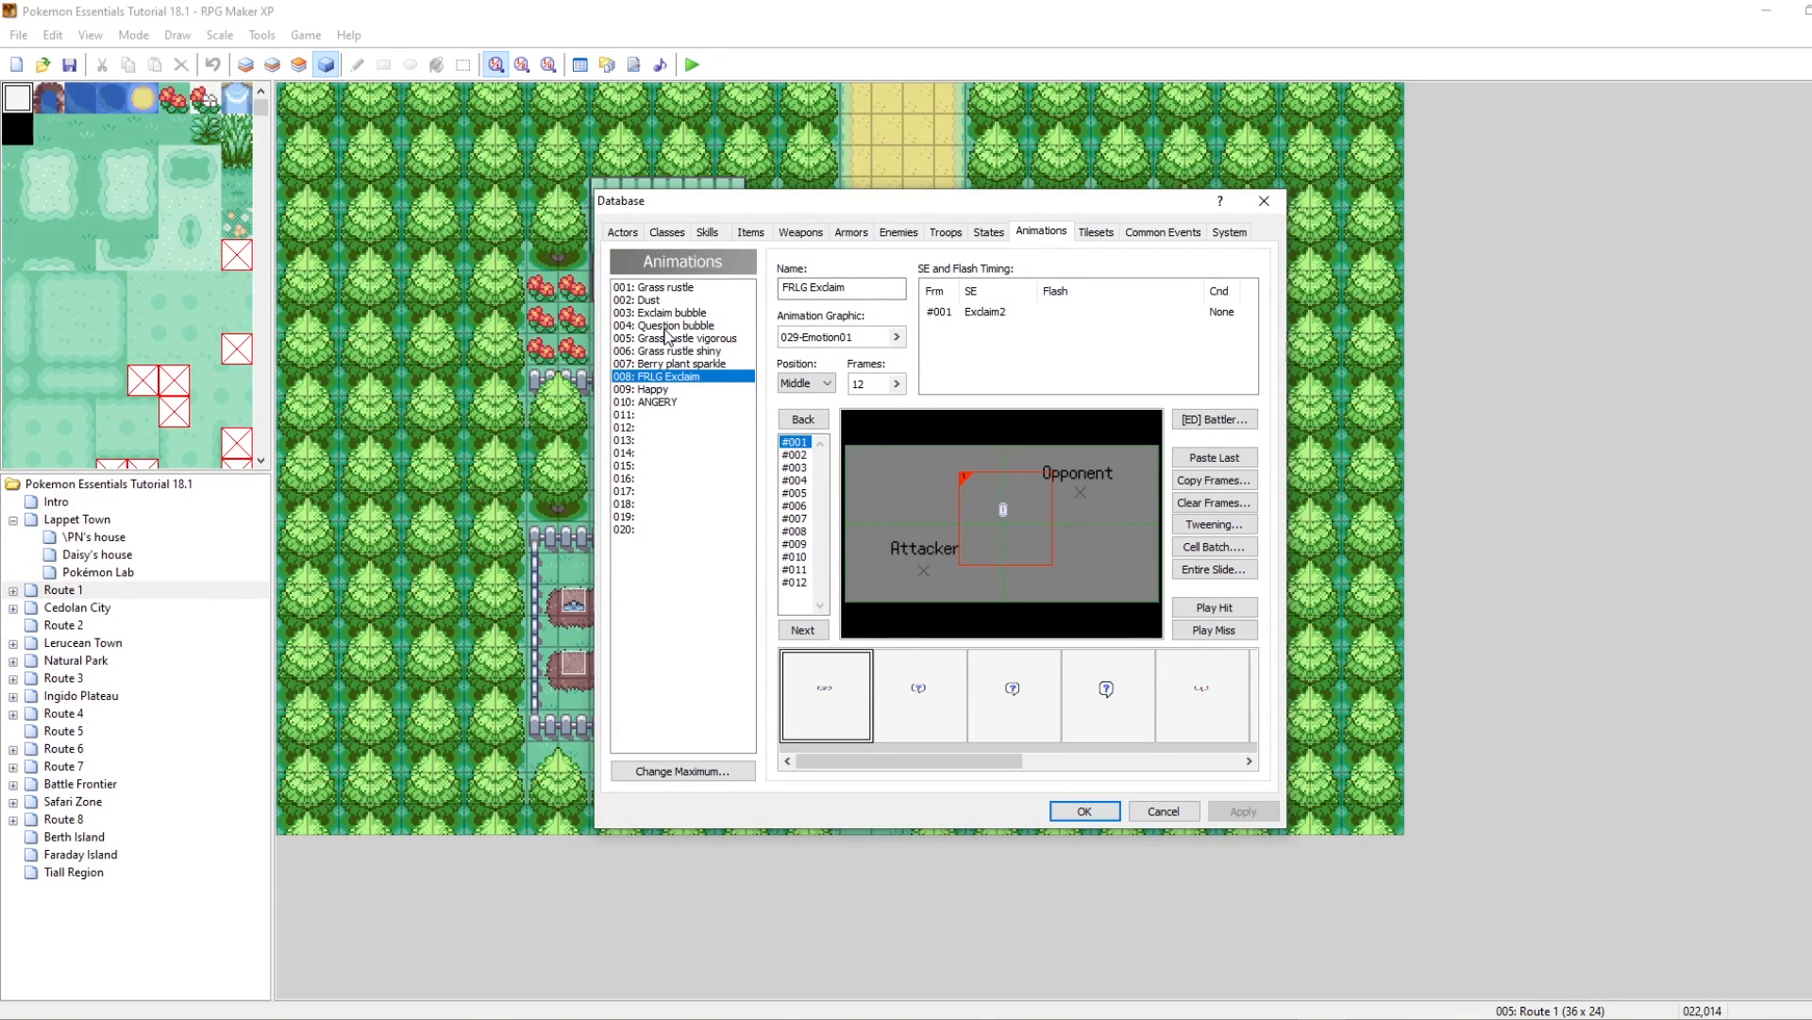
click(652, 289)
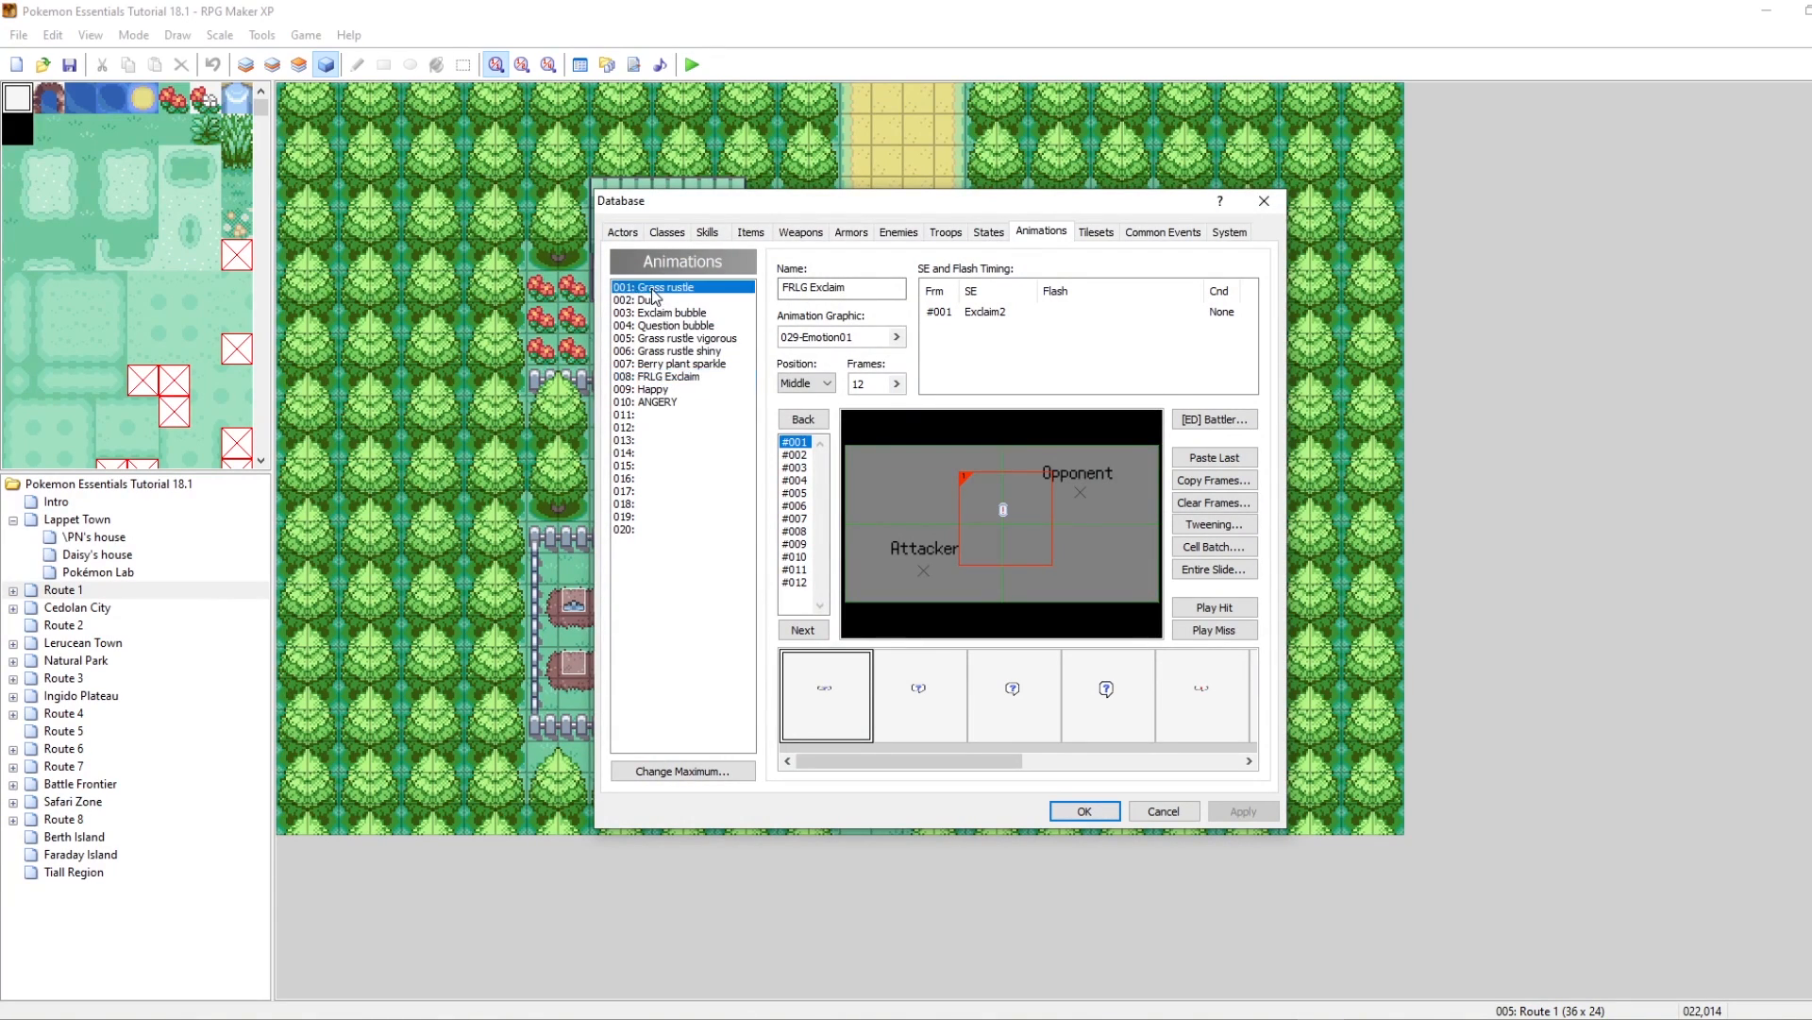
right_click(972, 308)
click(1026, 338)
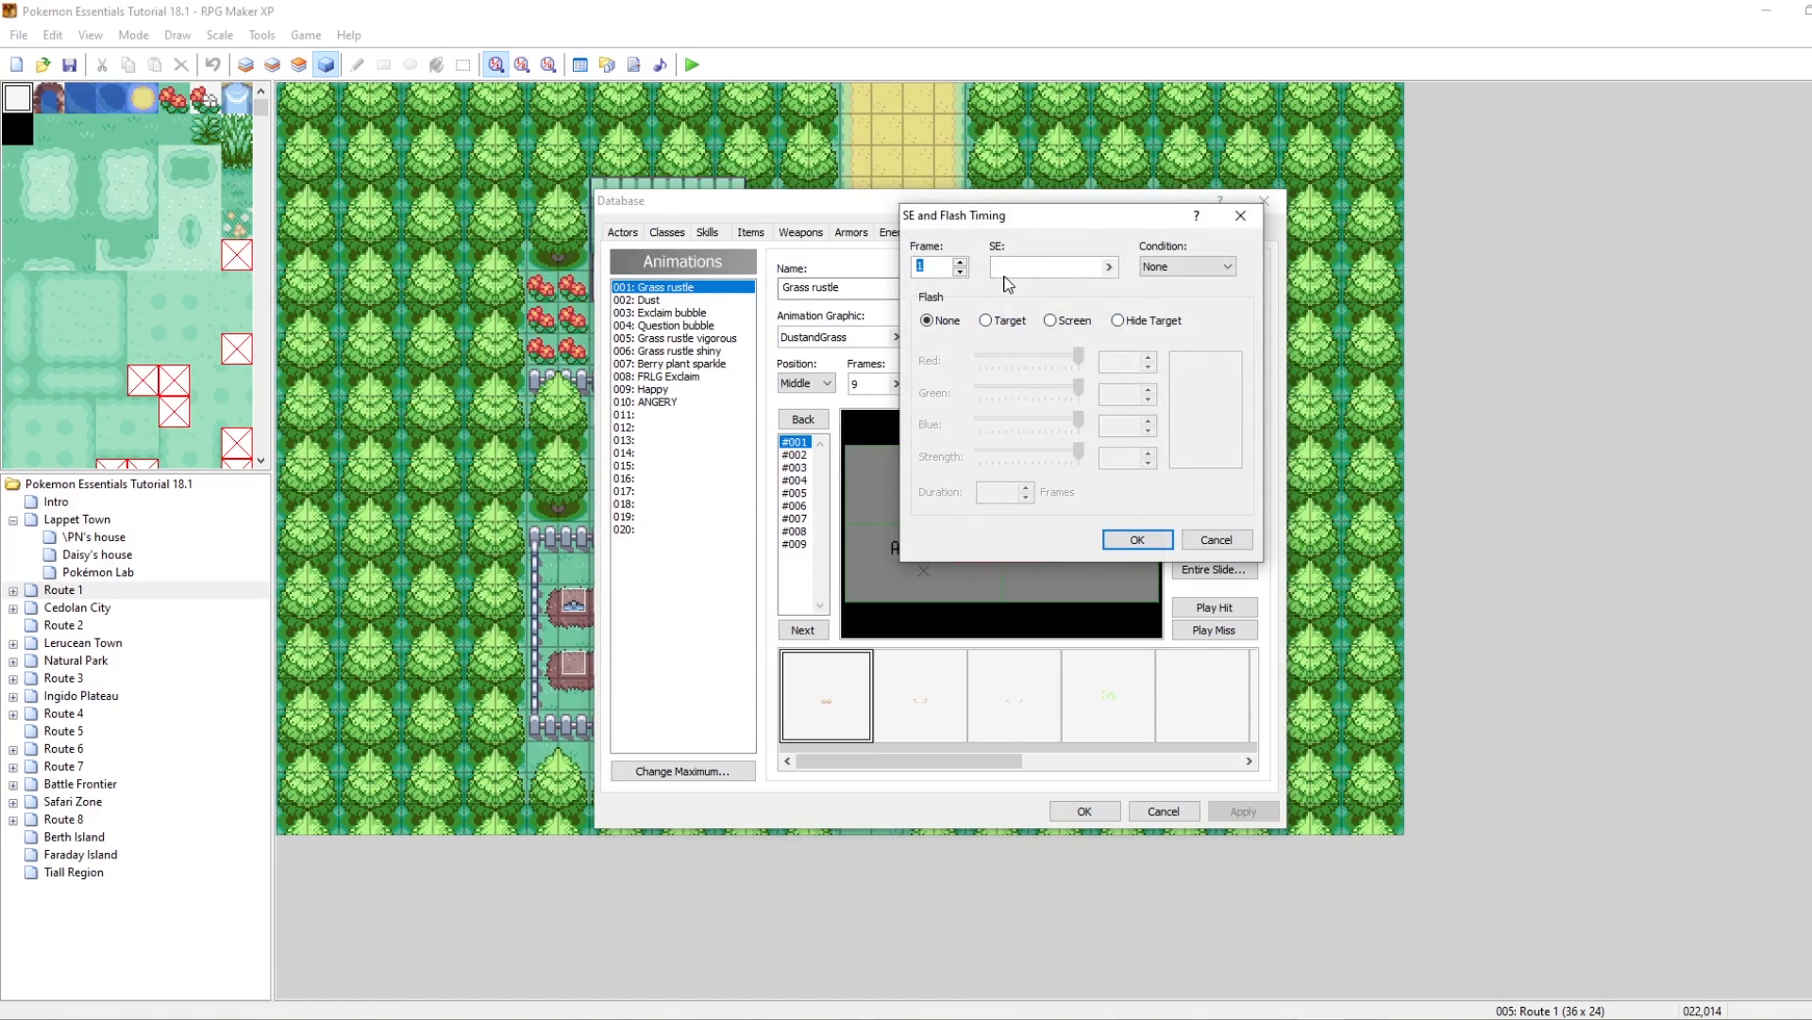
double_click(1047, 267)
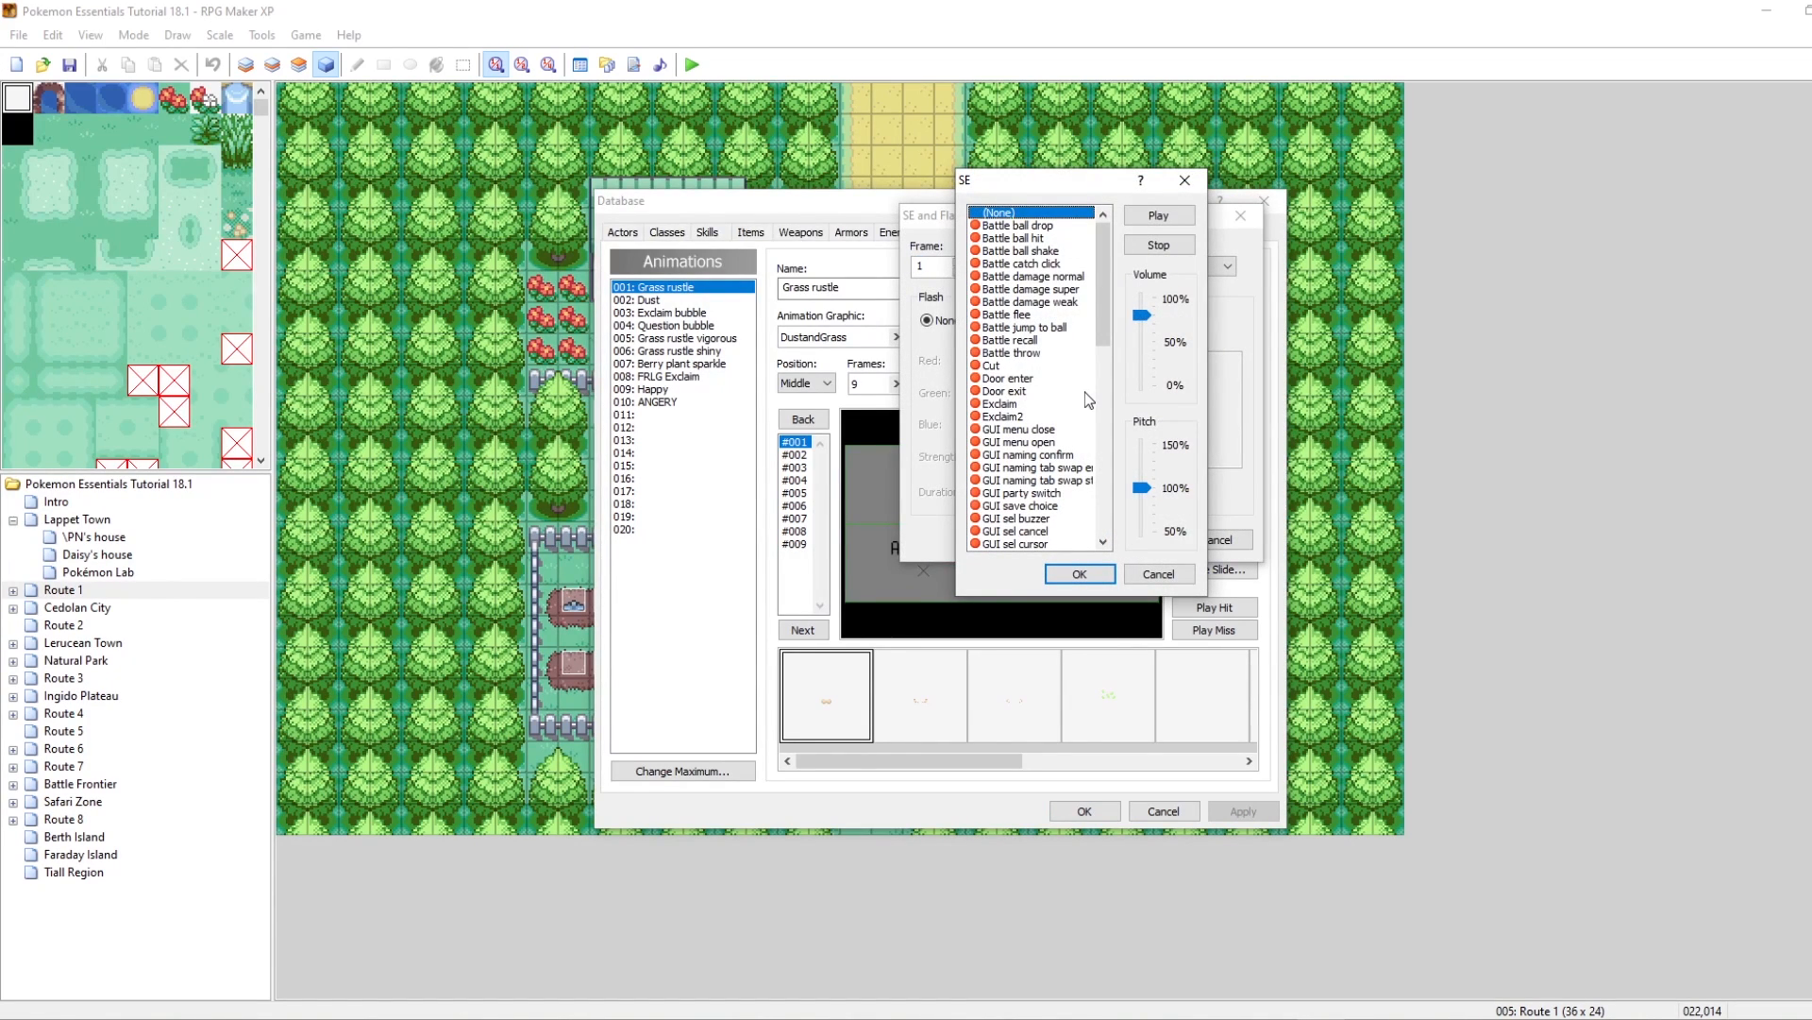
click(1159, 574)
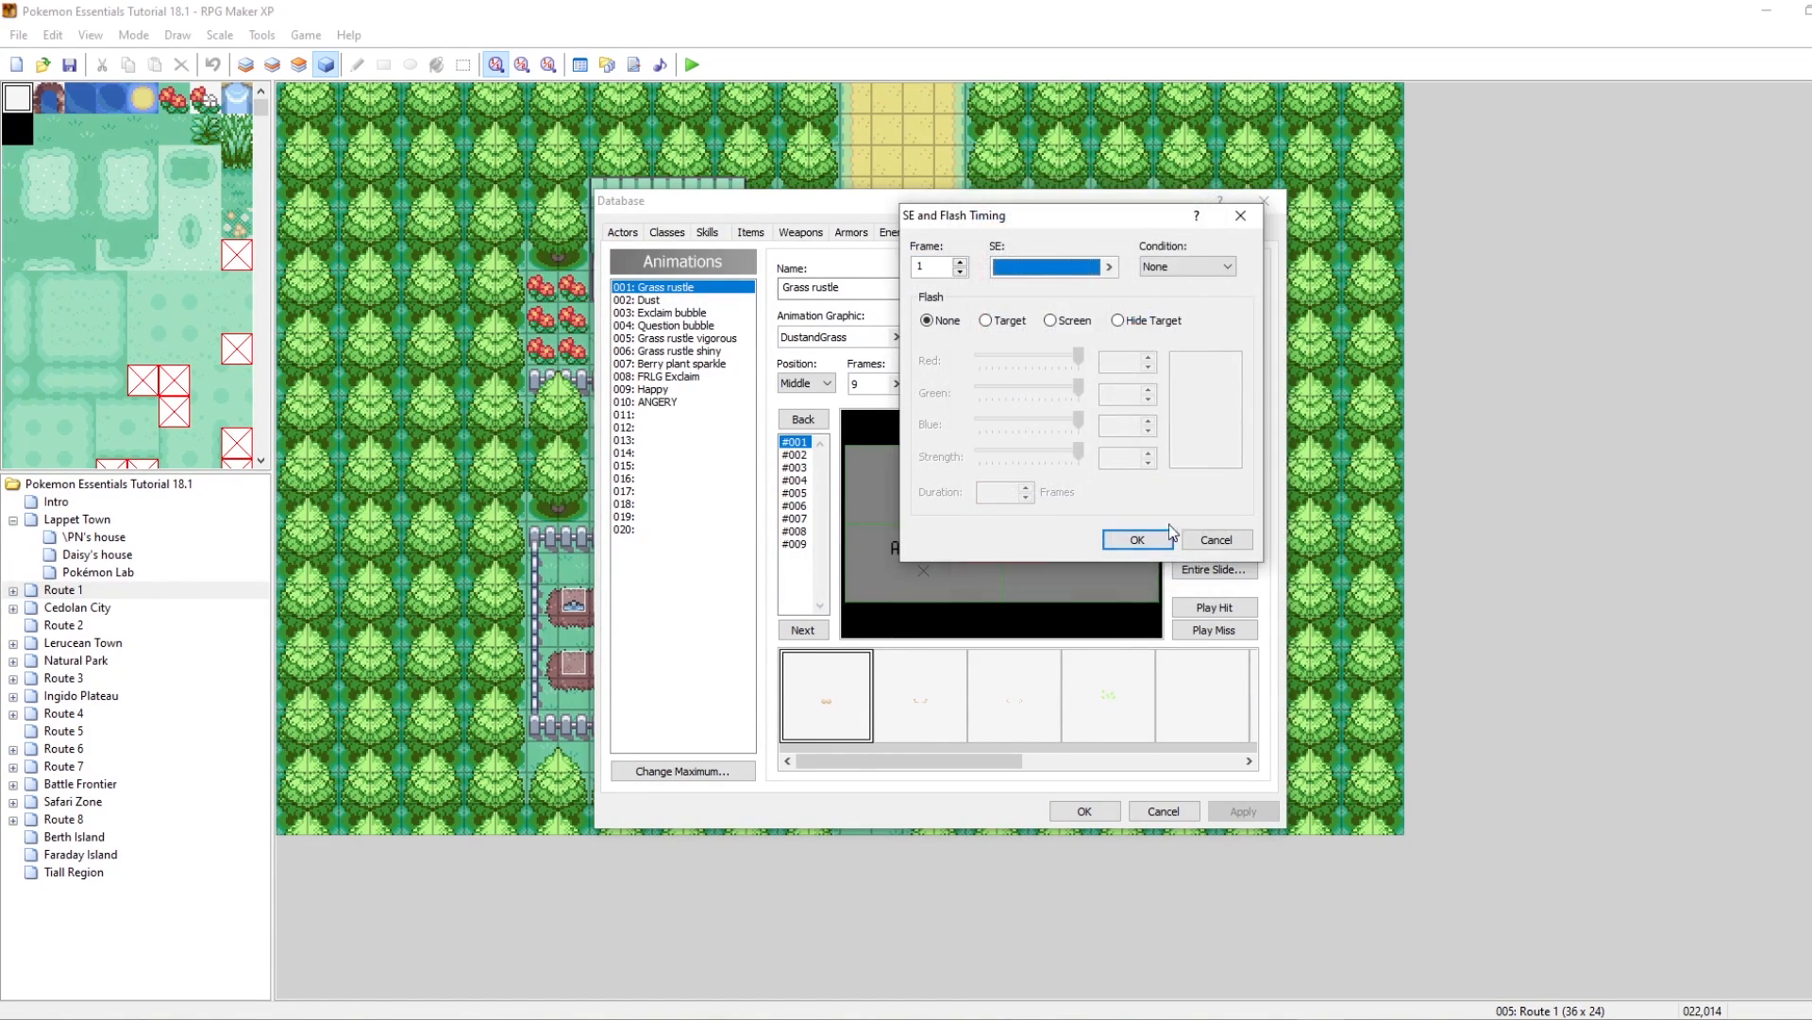
click(1217, 540)
right_click(1061, 313)
click(1085, 340)
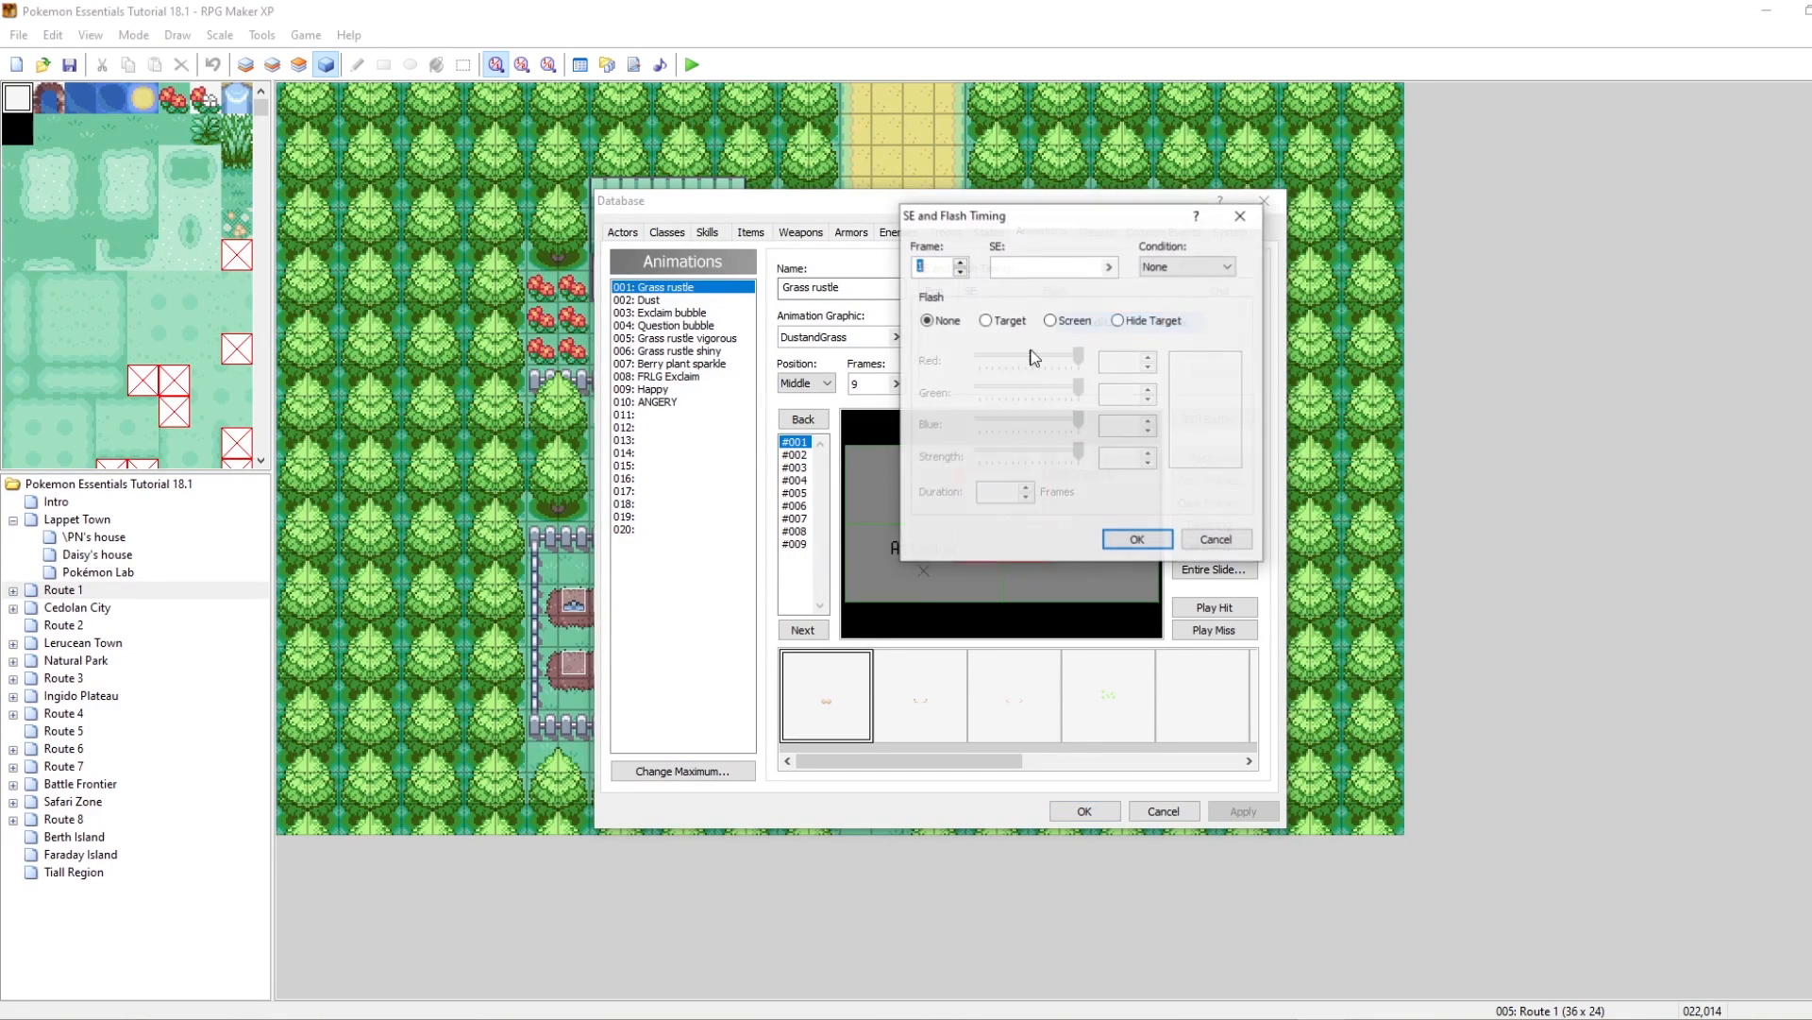
click(1216, 540)
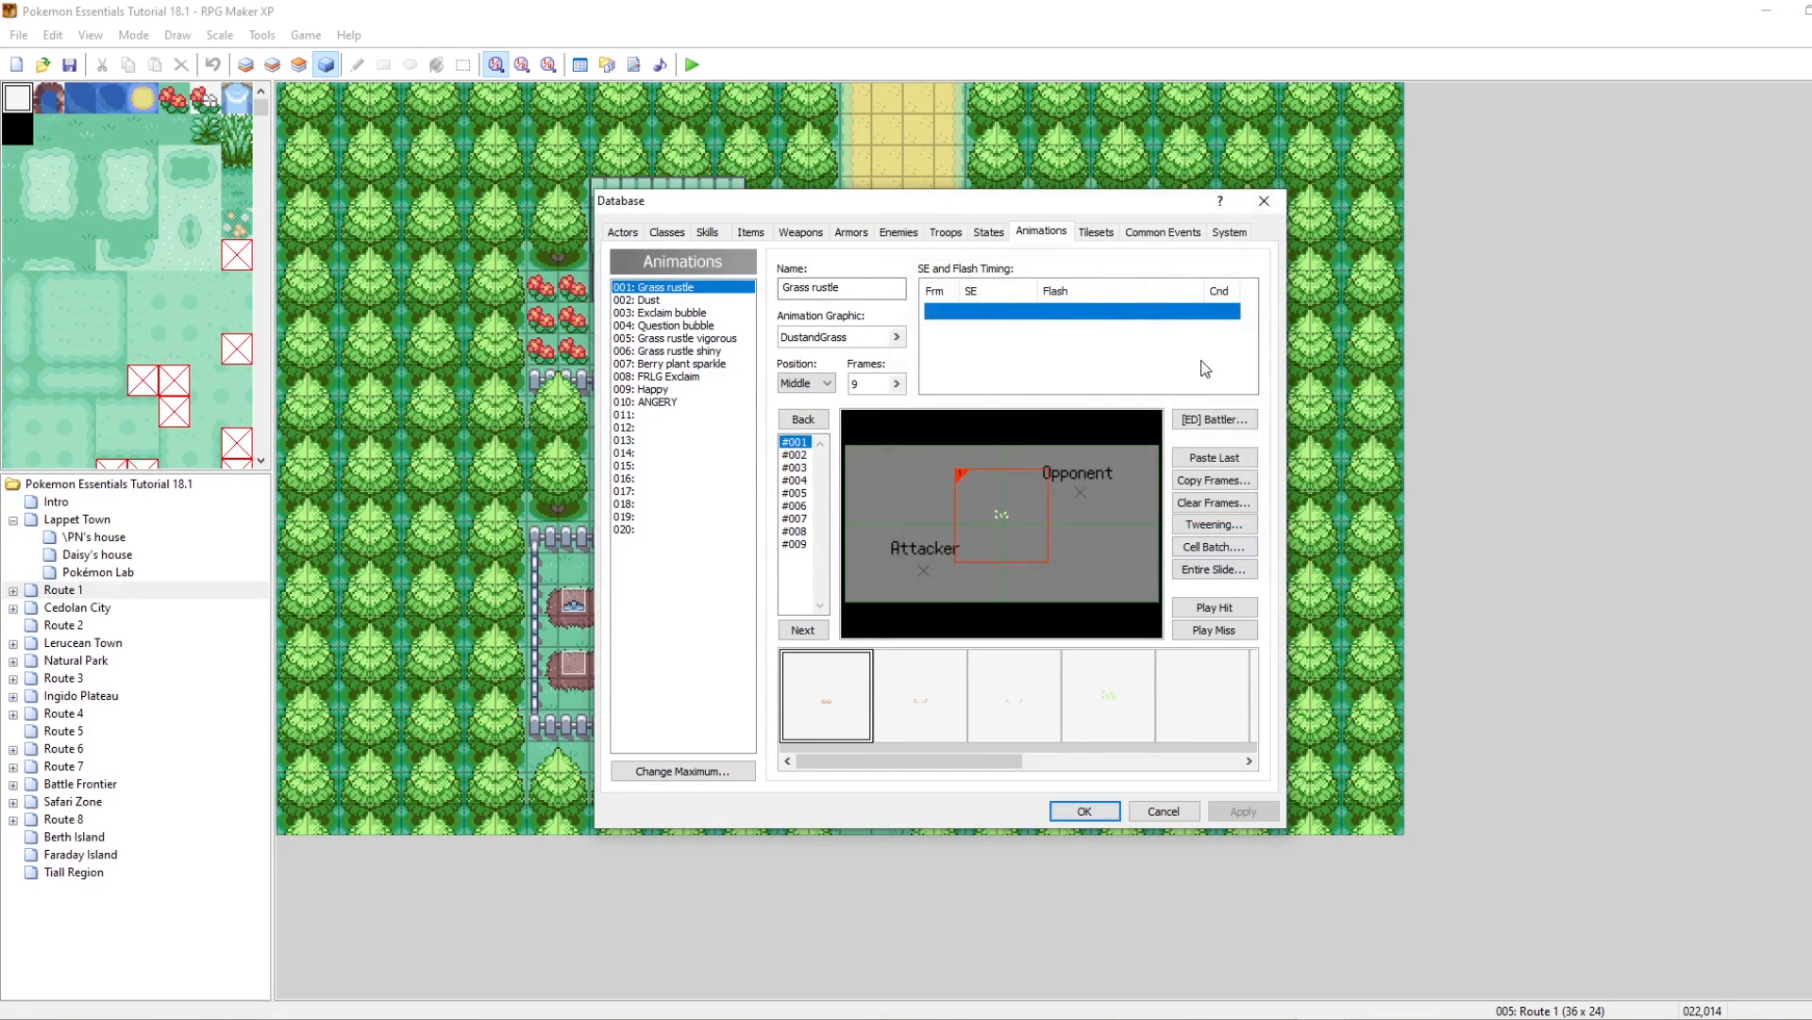
click(1264, 201)
click(1138, 536)
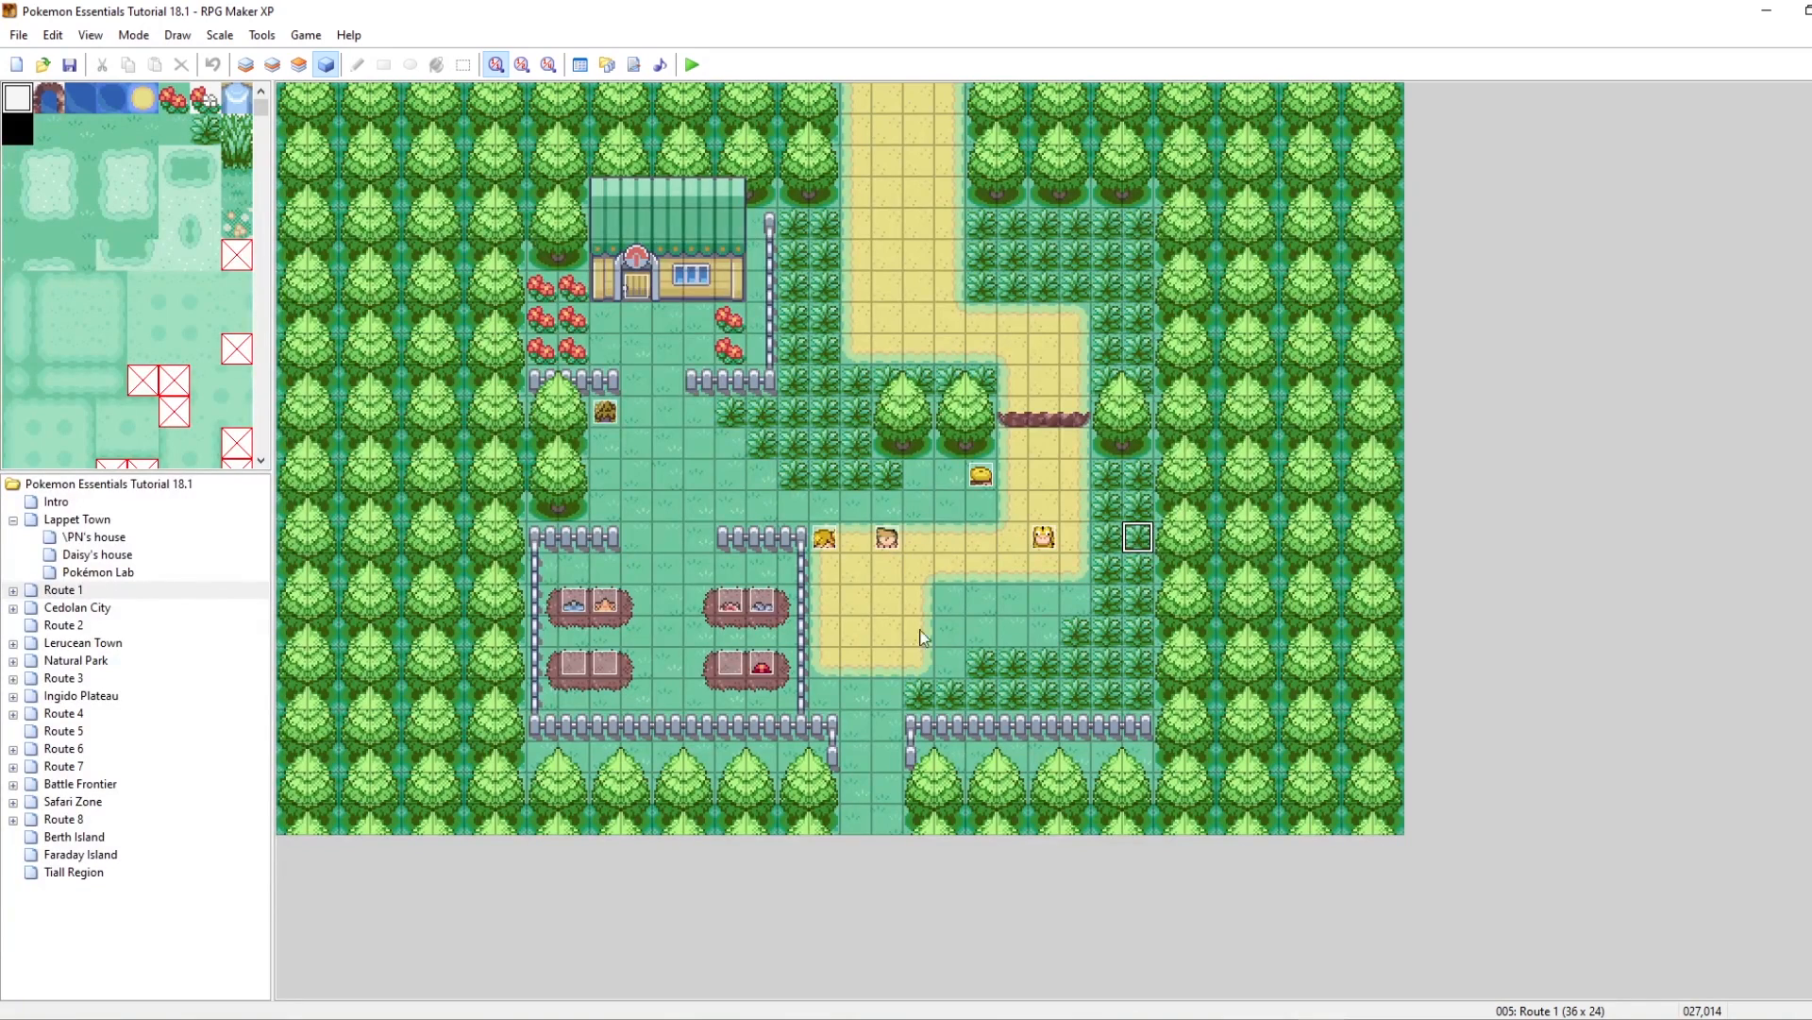
click(959, 597)
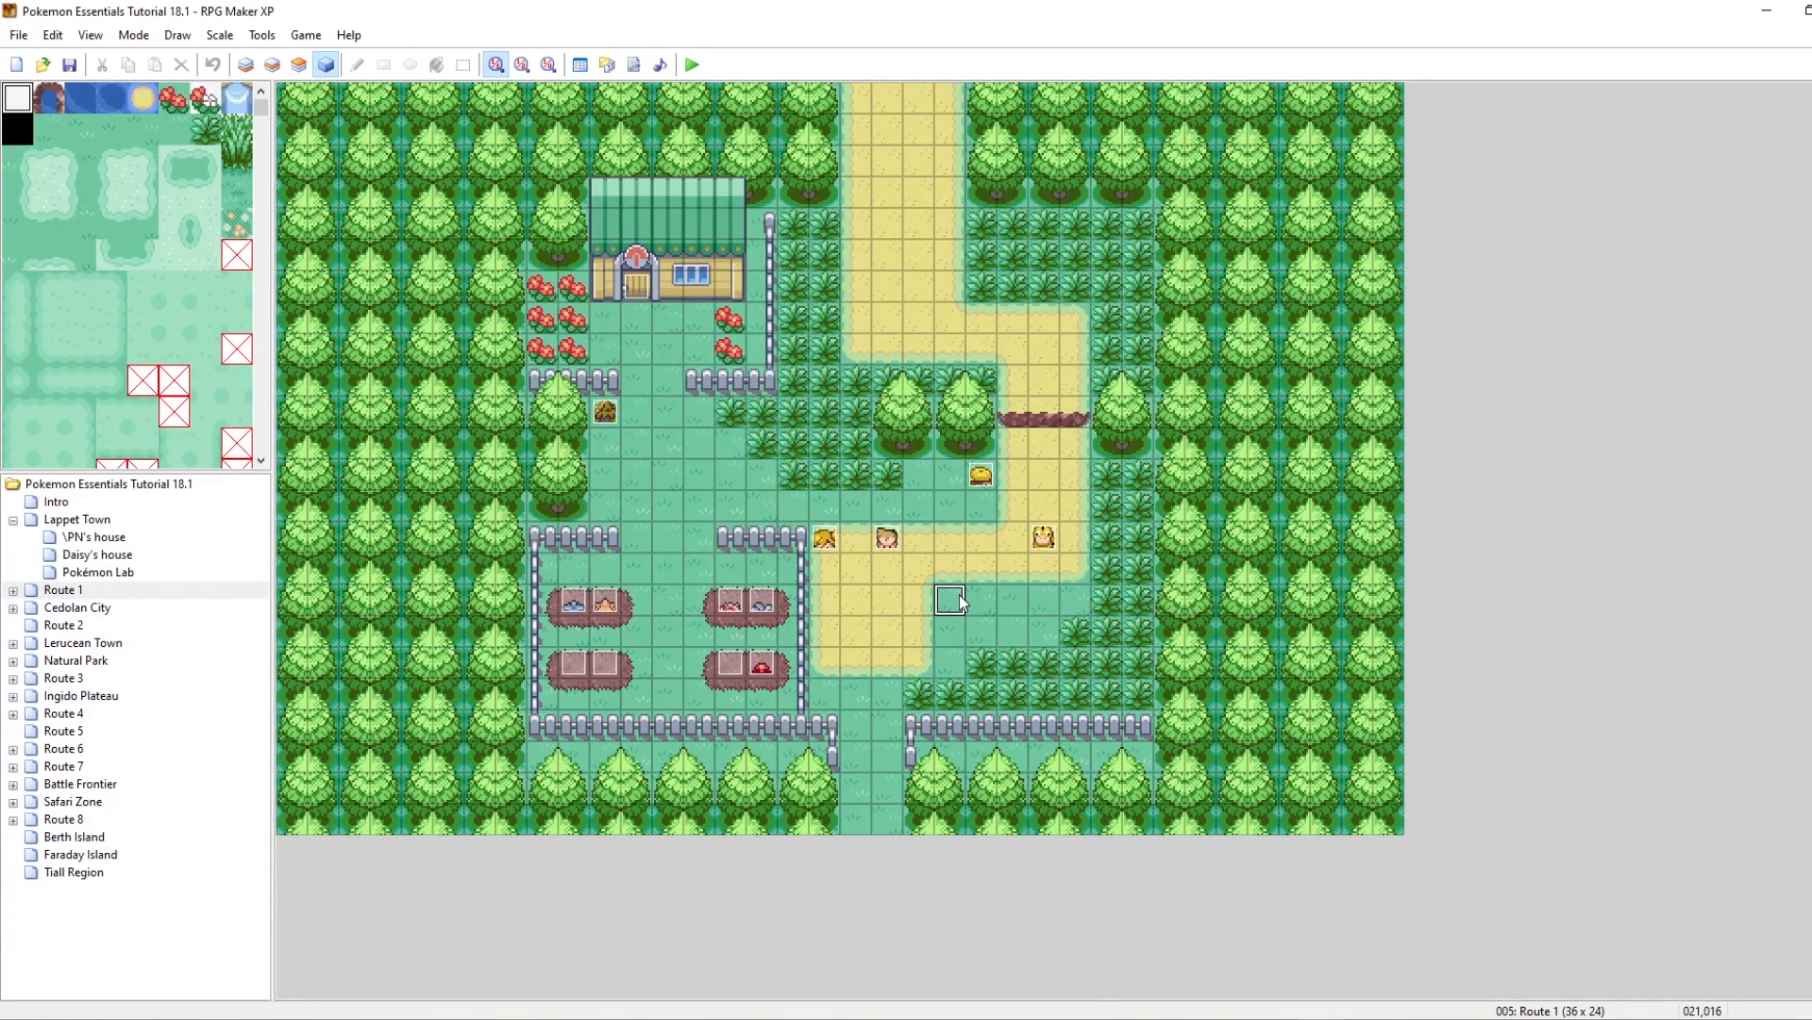